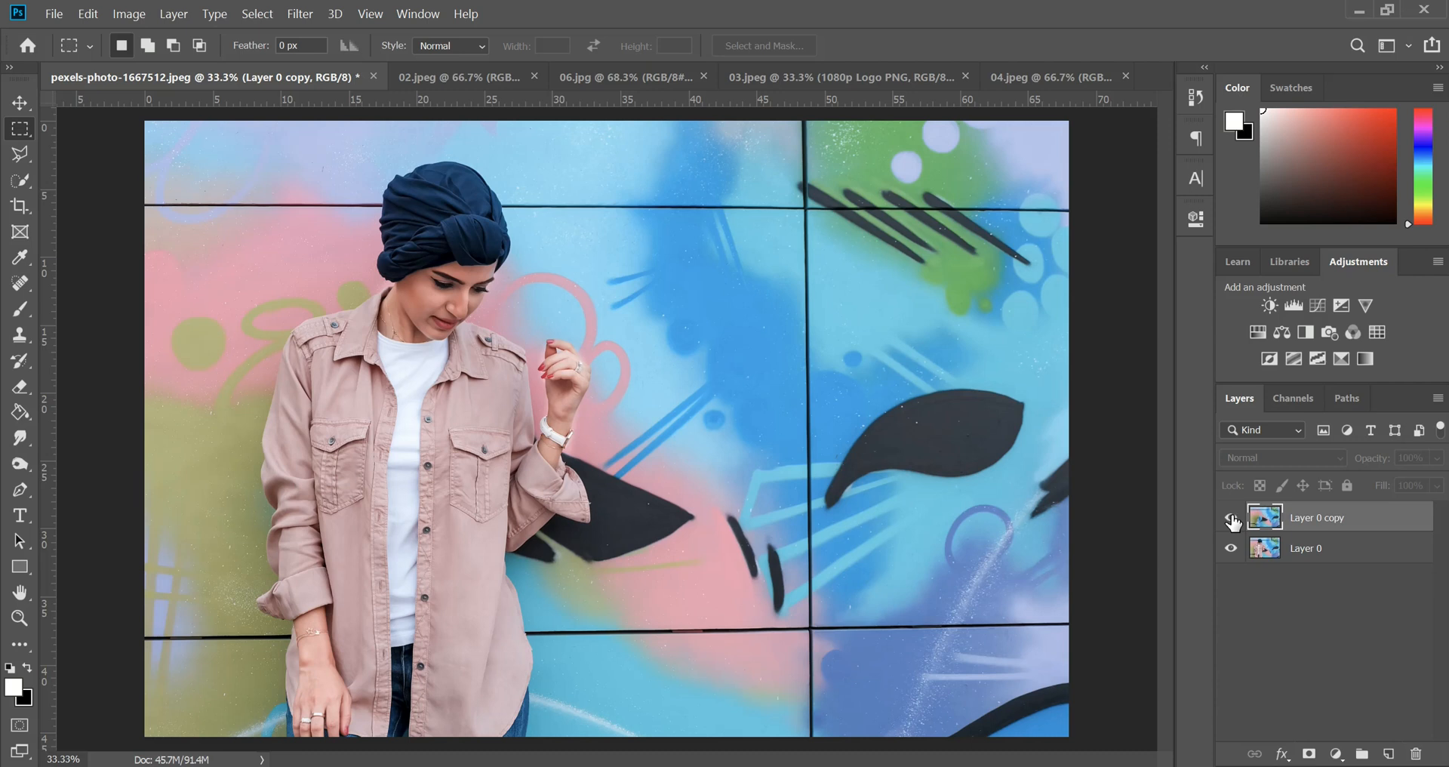
Compare the retouched mural with the original photo by toggling the visibility of Layer 0 copy.
click(1231, 518)
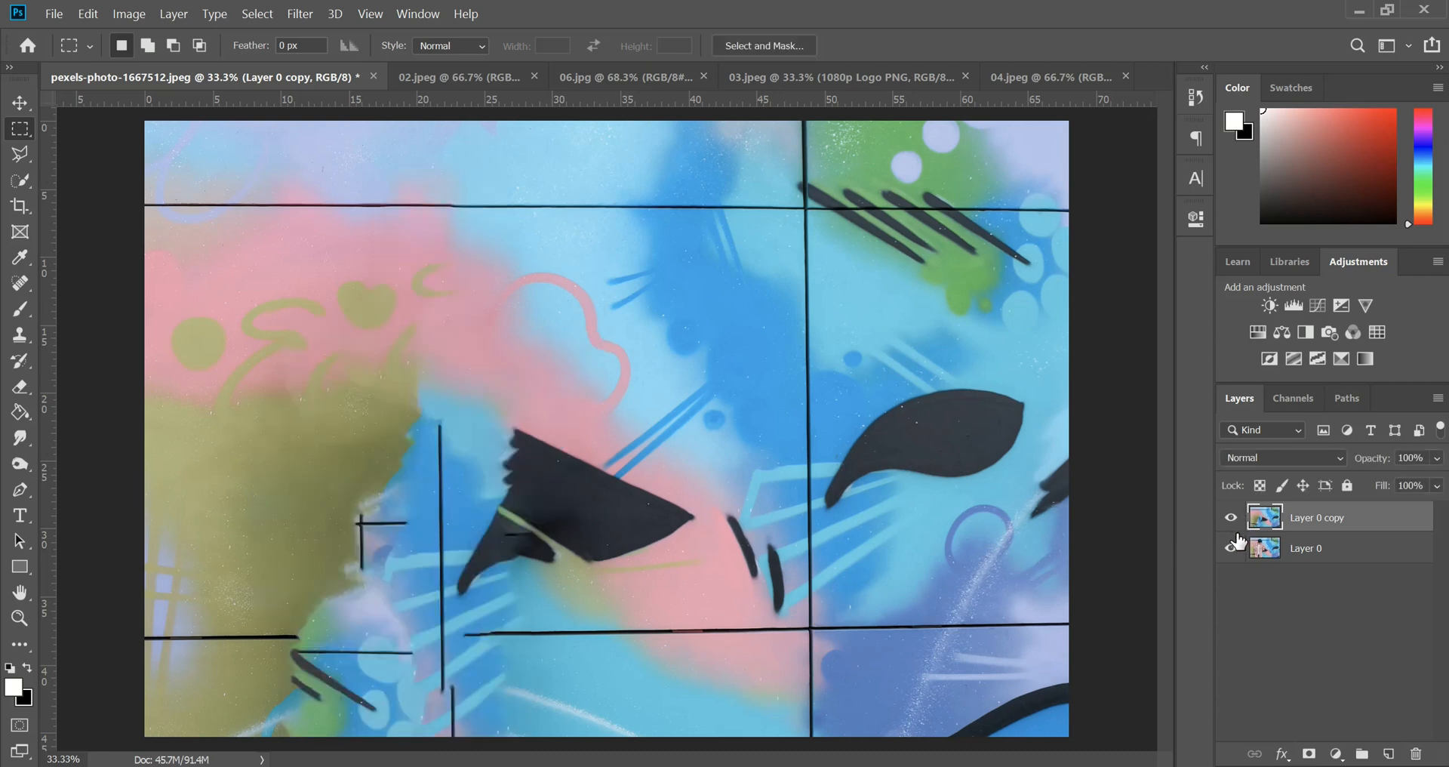
click(1231, 521)
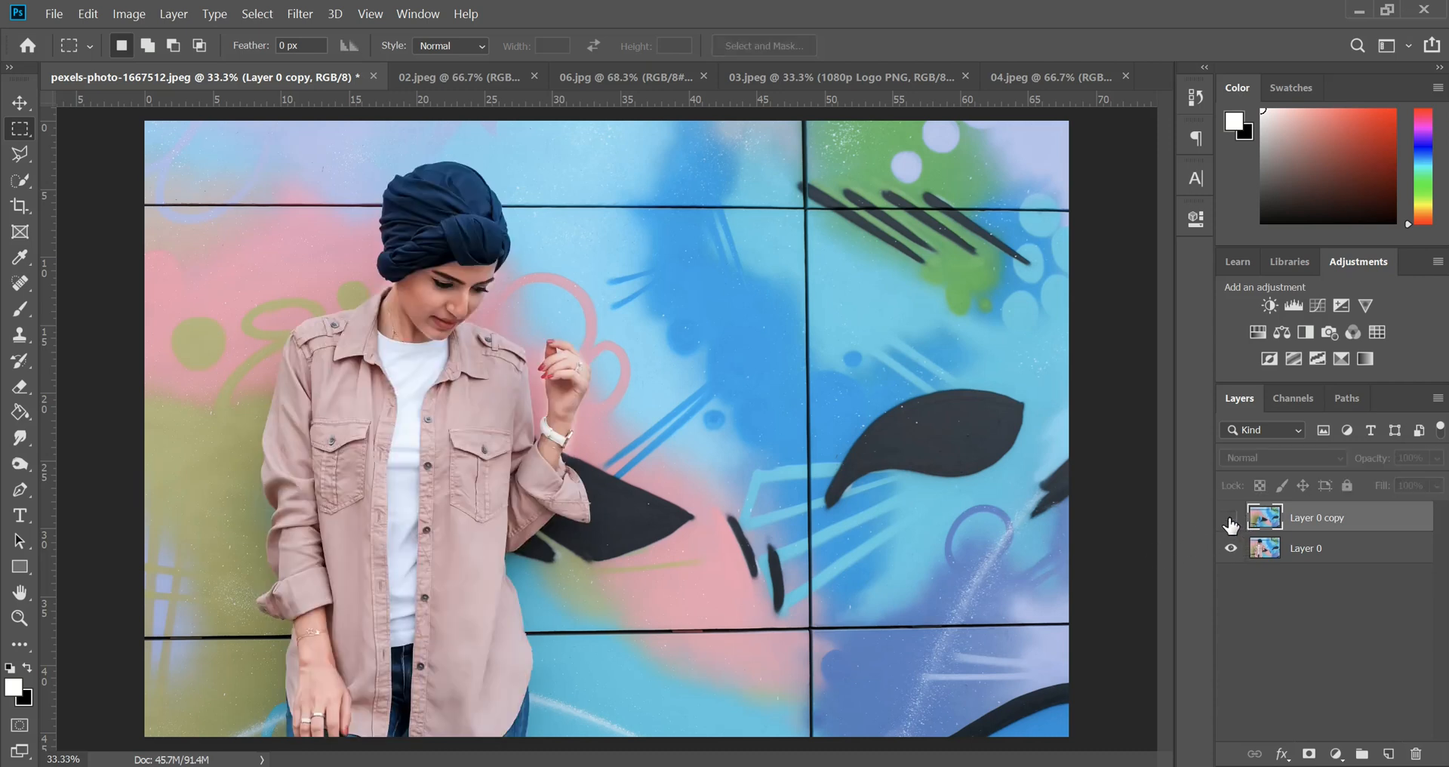
click(1231, 520)
click(1231, 521)
click(1230, 521)
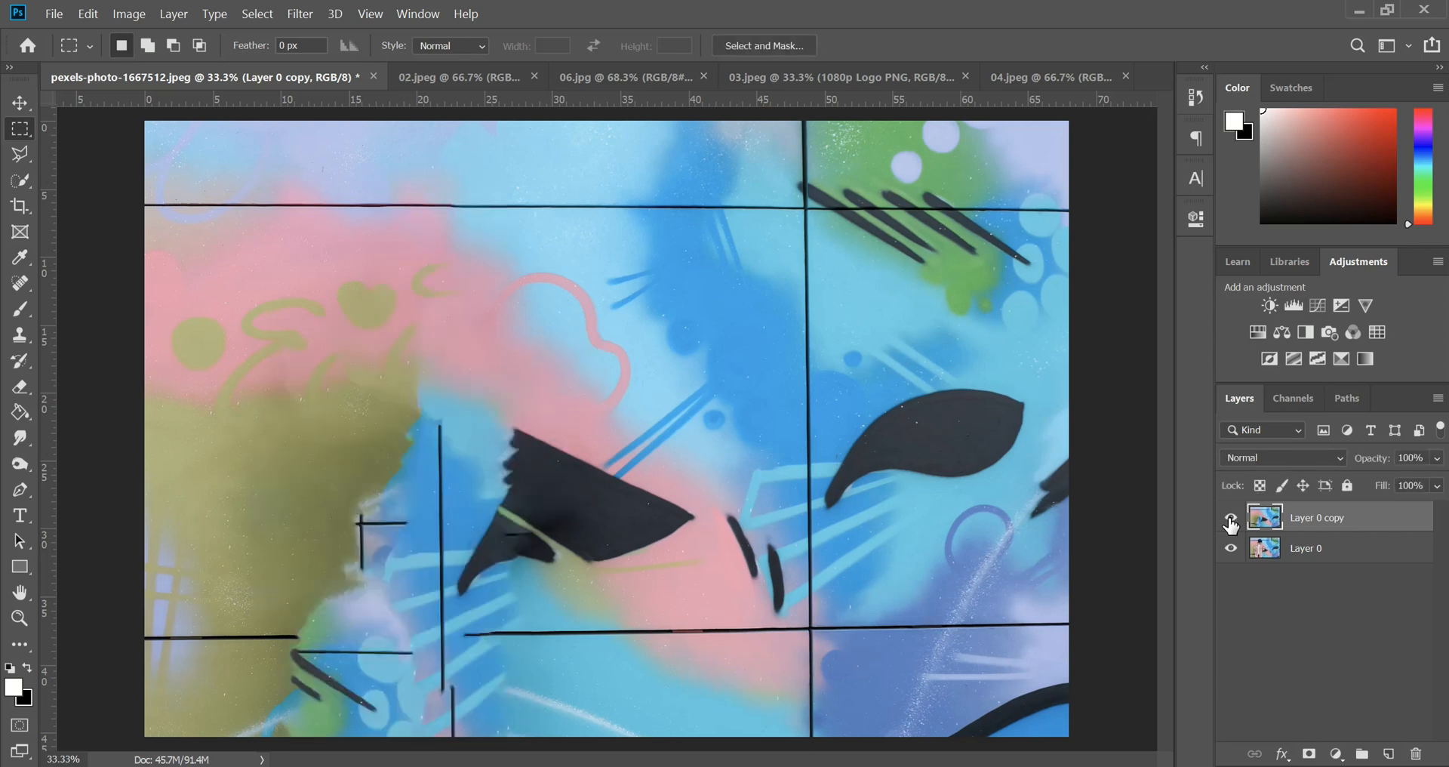
click(1231, 521)
click(1231, 521)
click(1231, 521)
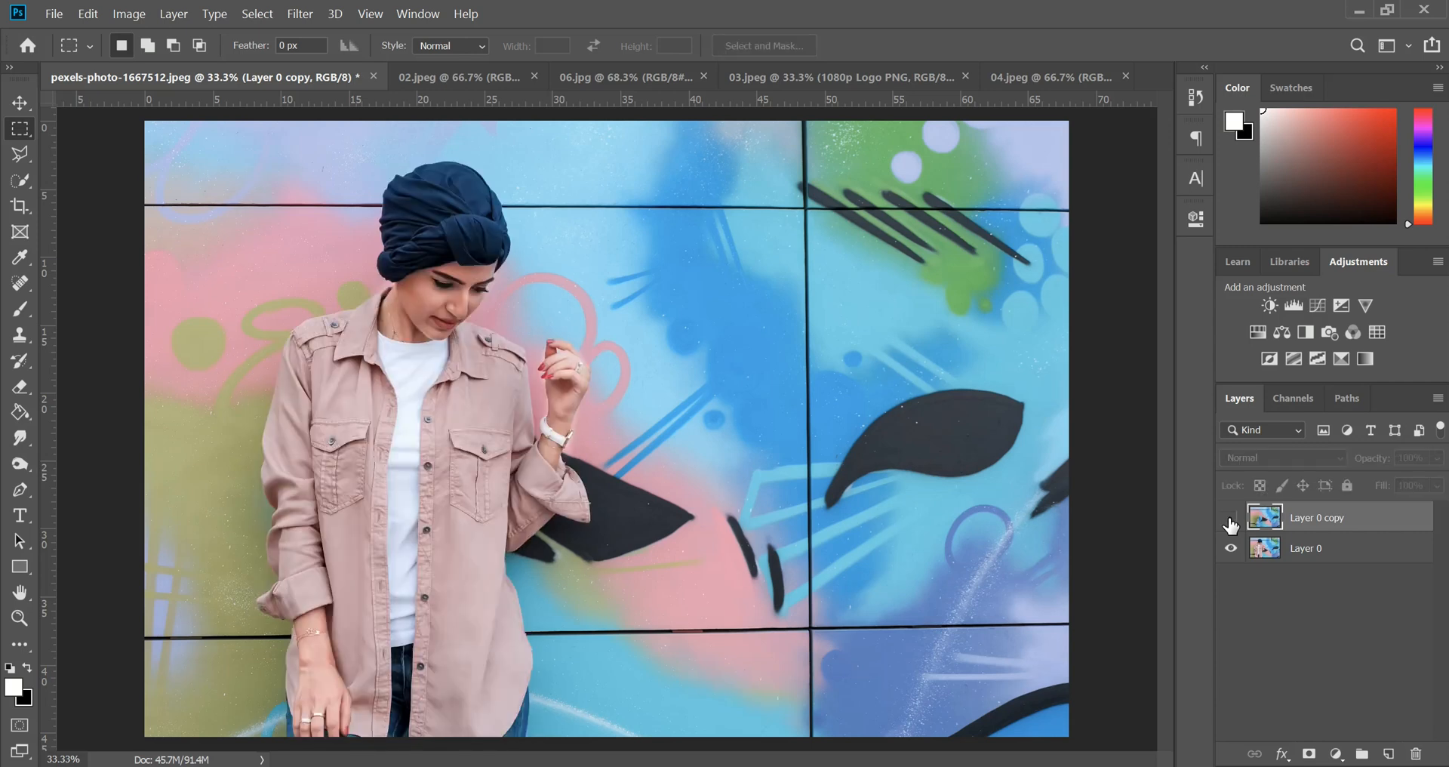
click(1231, 521)
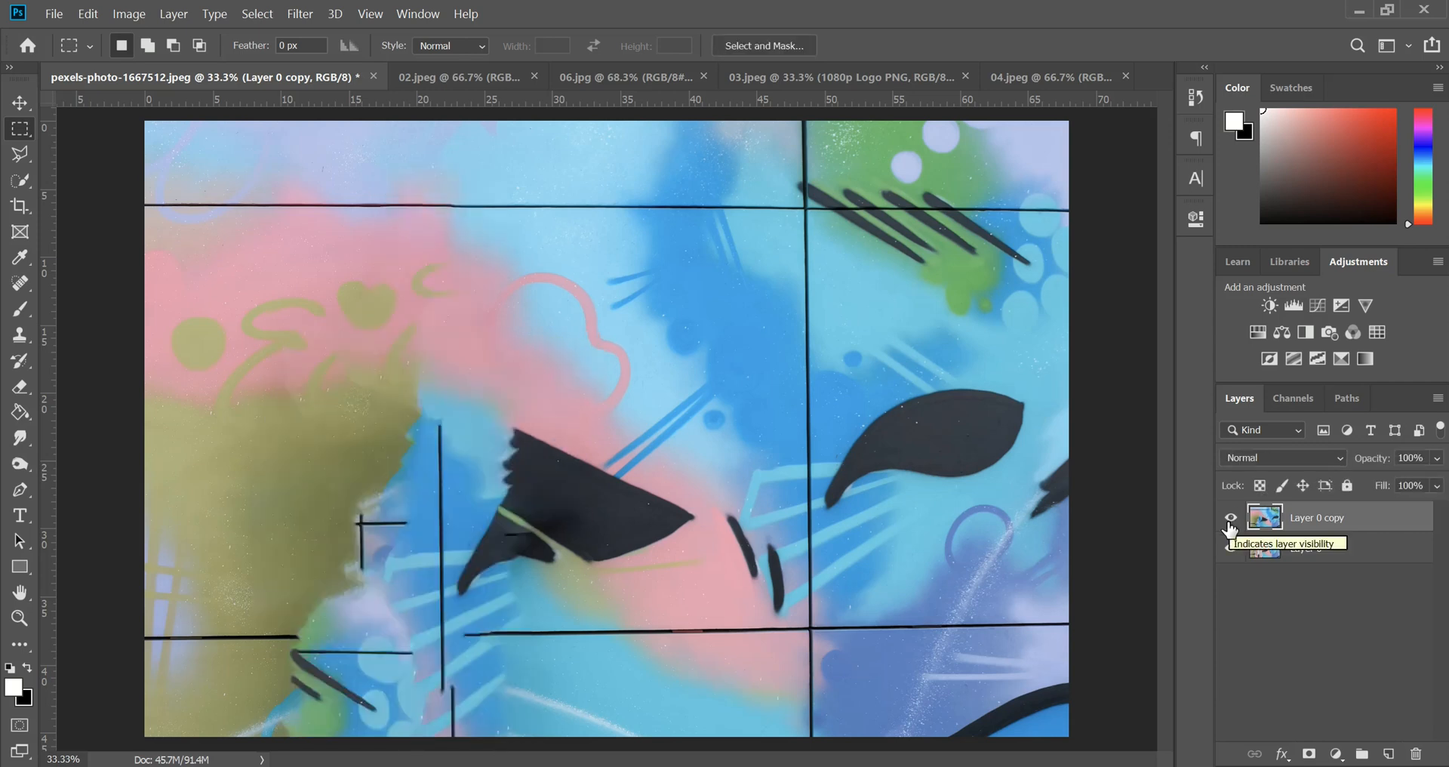
click(1231, 521)
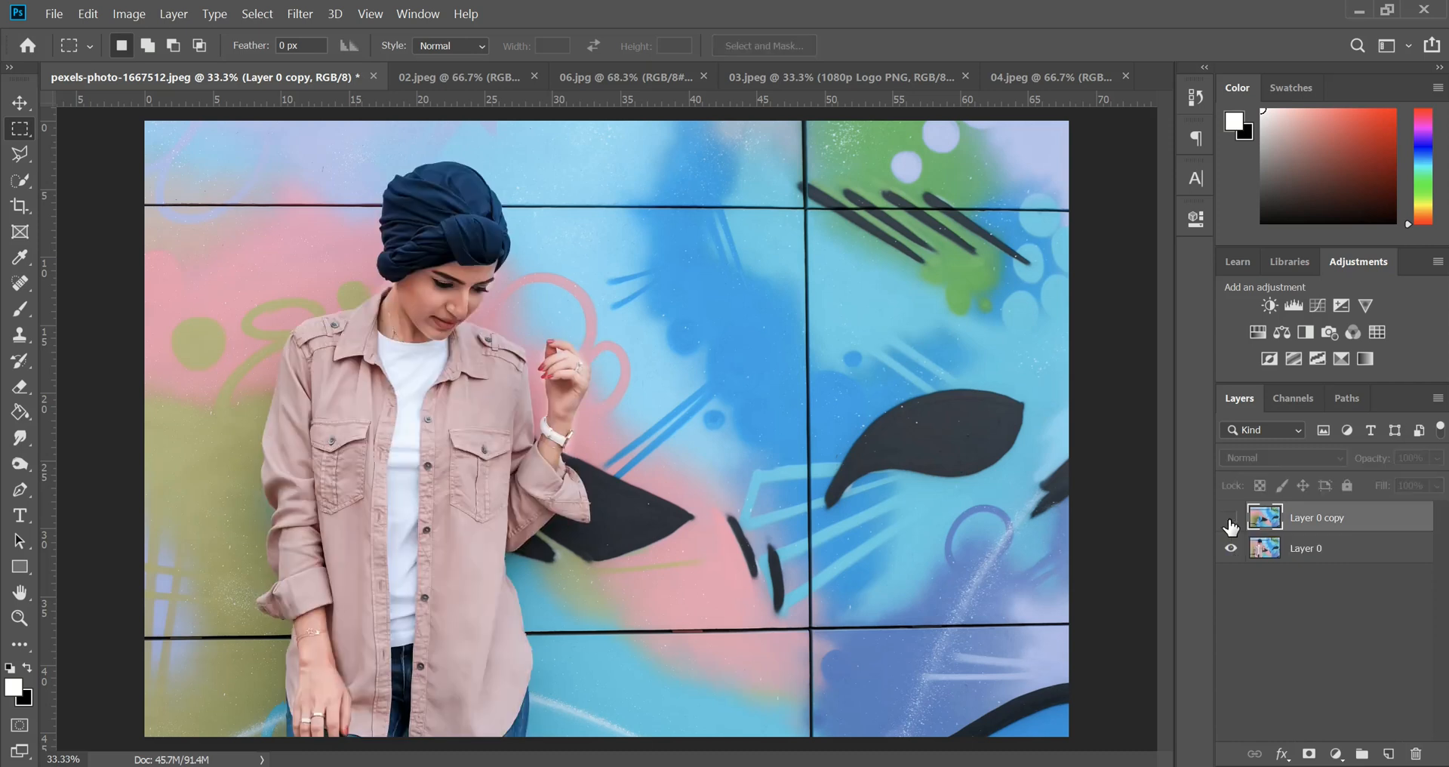
Switch to the 04.jpeg document and unlock its Background layer.
key(ctrl+Tab)
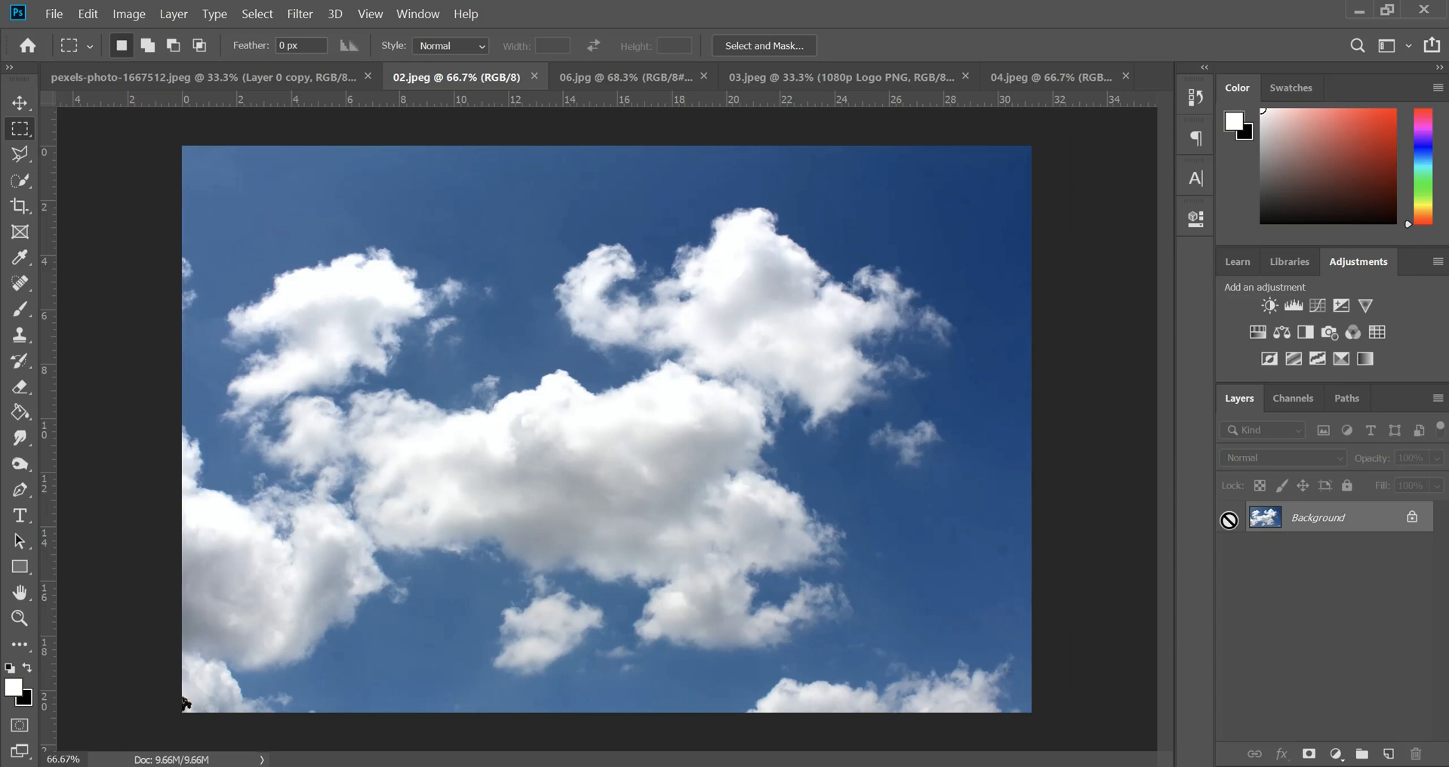
key(ctrl+Tab)
key(ctrl+Tab)
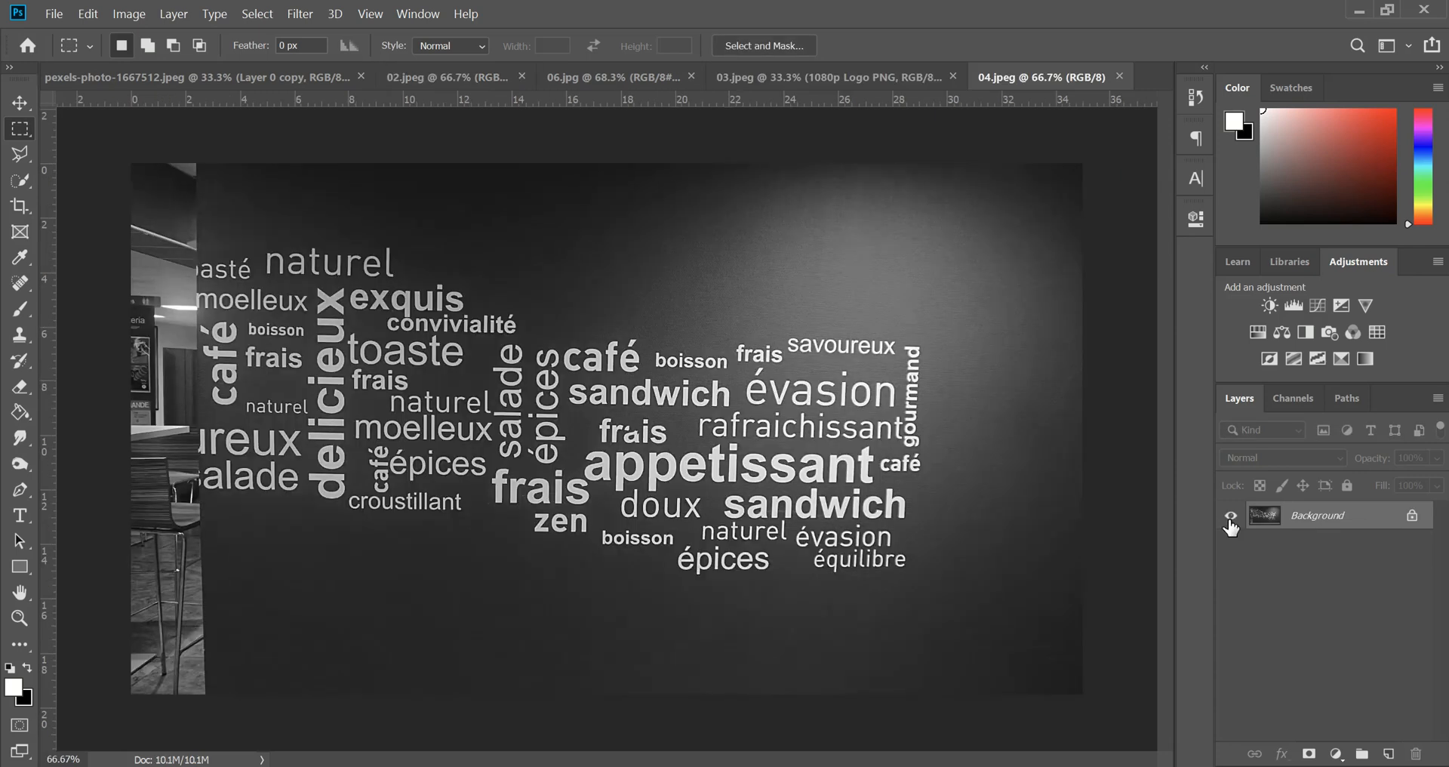
click(1412, 515)
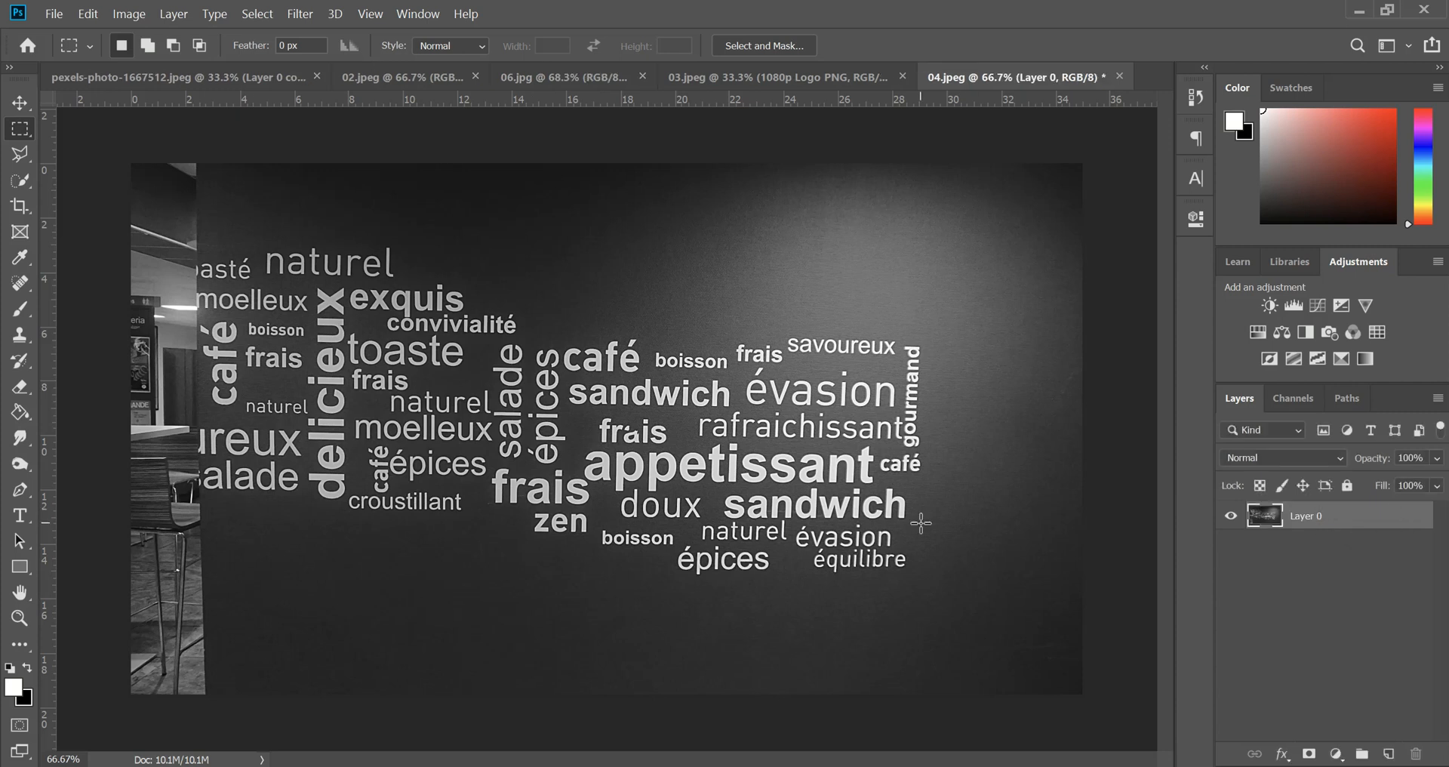
Scale the word-wall image on Layer 0 down proportionally about its centre to a small thumbnail.
click(20, 103)
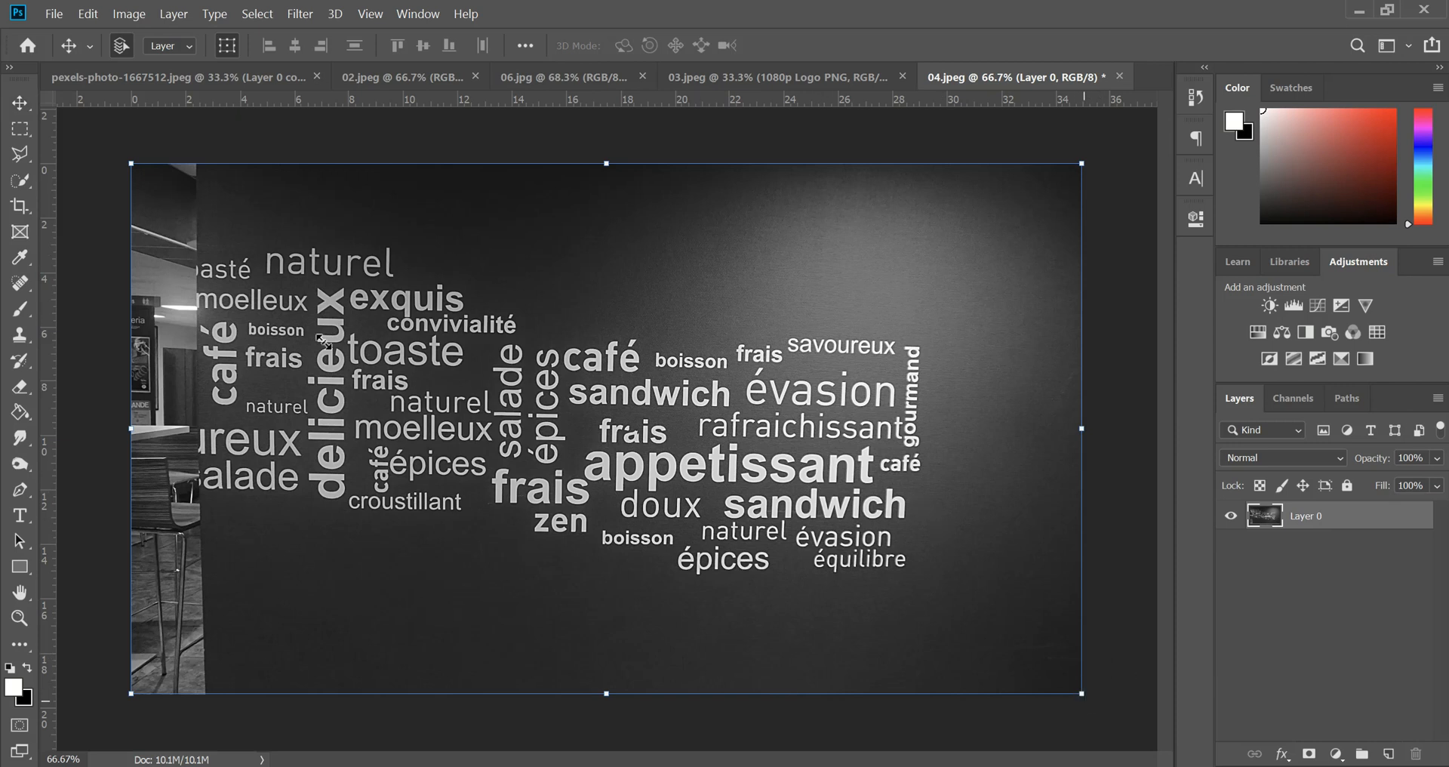
key(ctrl+t)
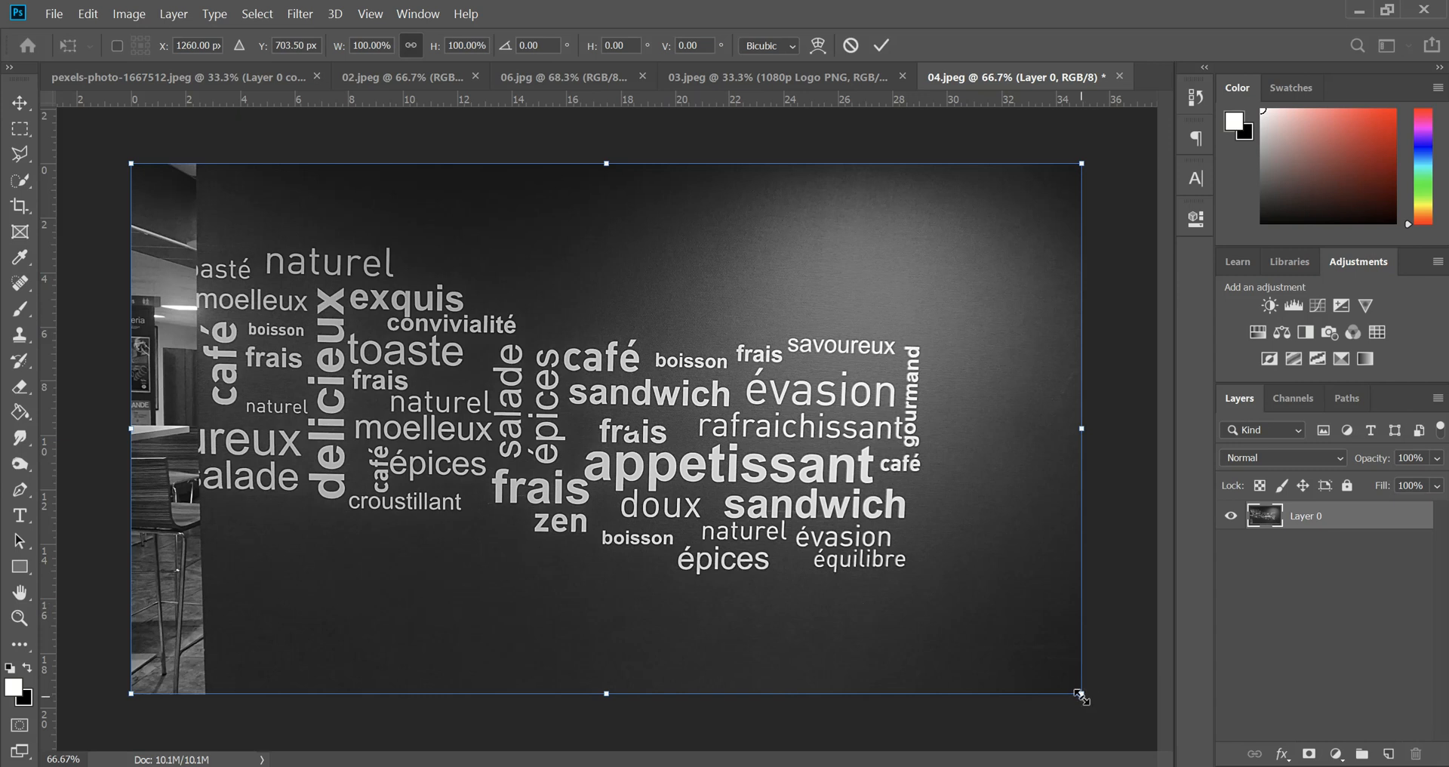
drag(1082, 690, 676, 425)
key(Return)
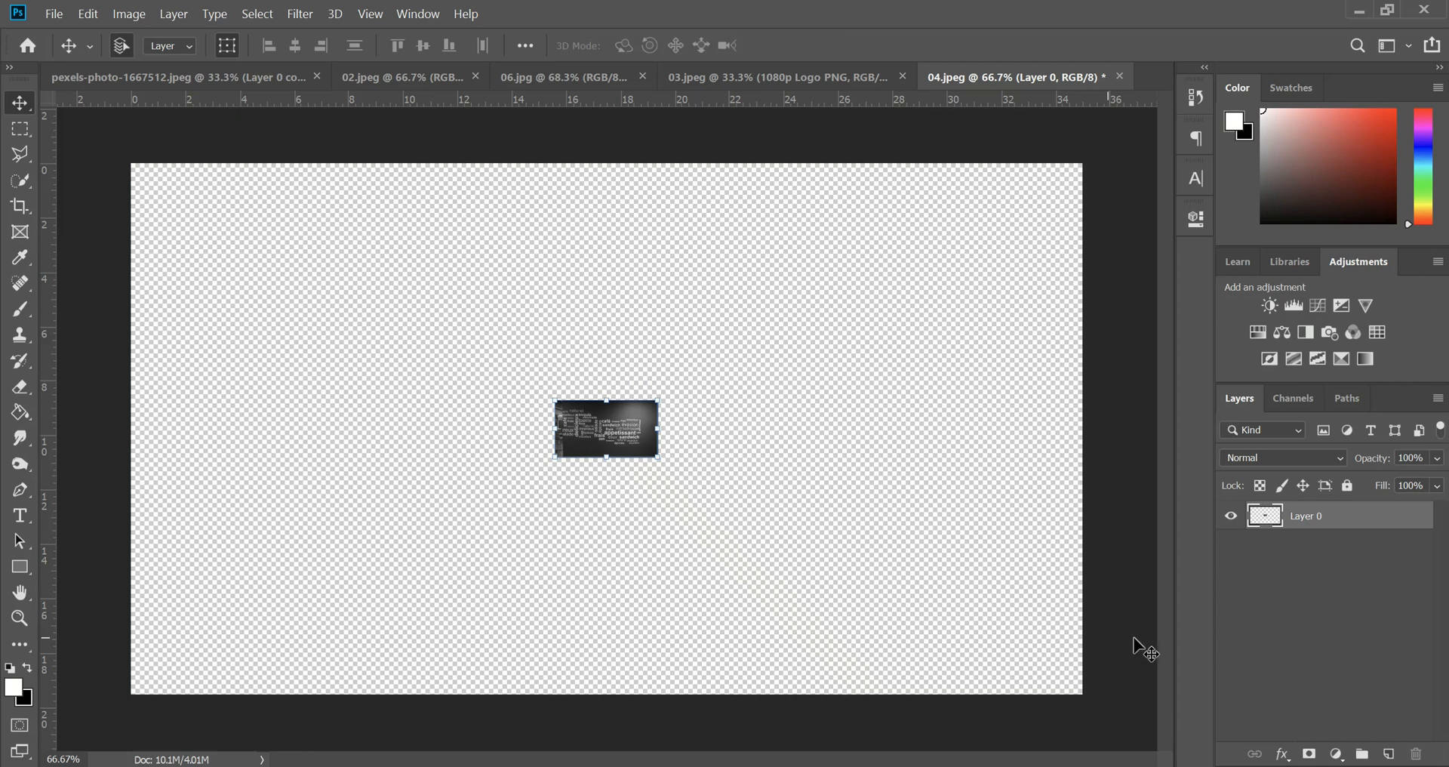
Add a new layer filled with white and place it beneath the shrunken Layer 0.
click(1390, 753)
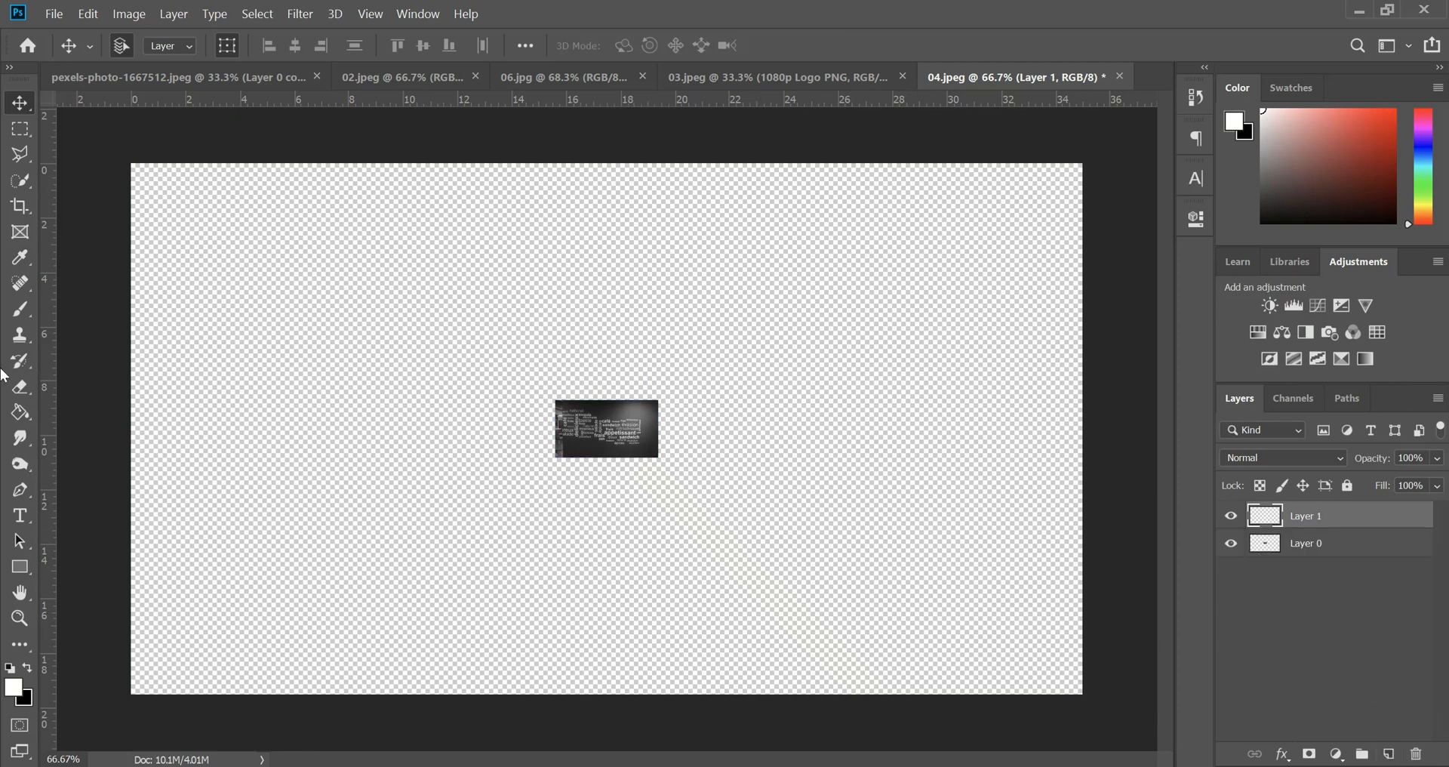
click(20, 414)
click(981, 557)
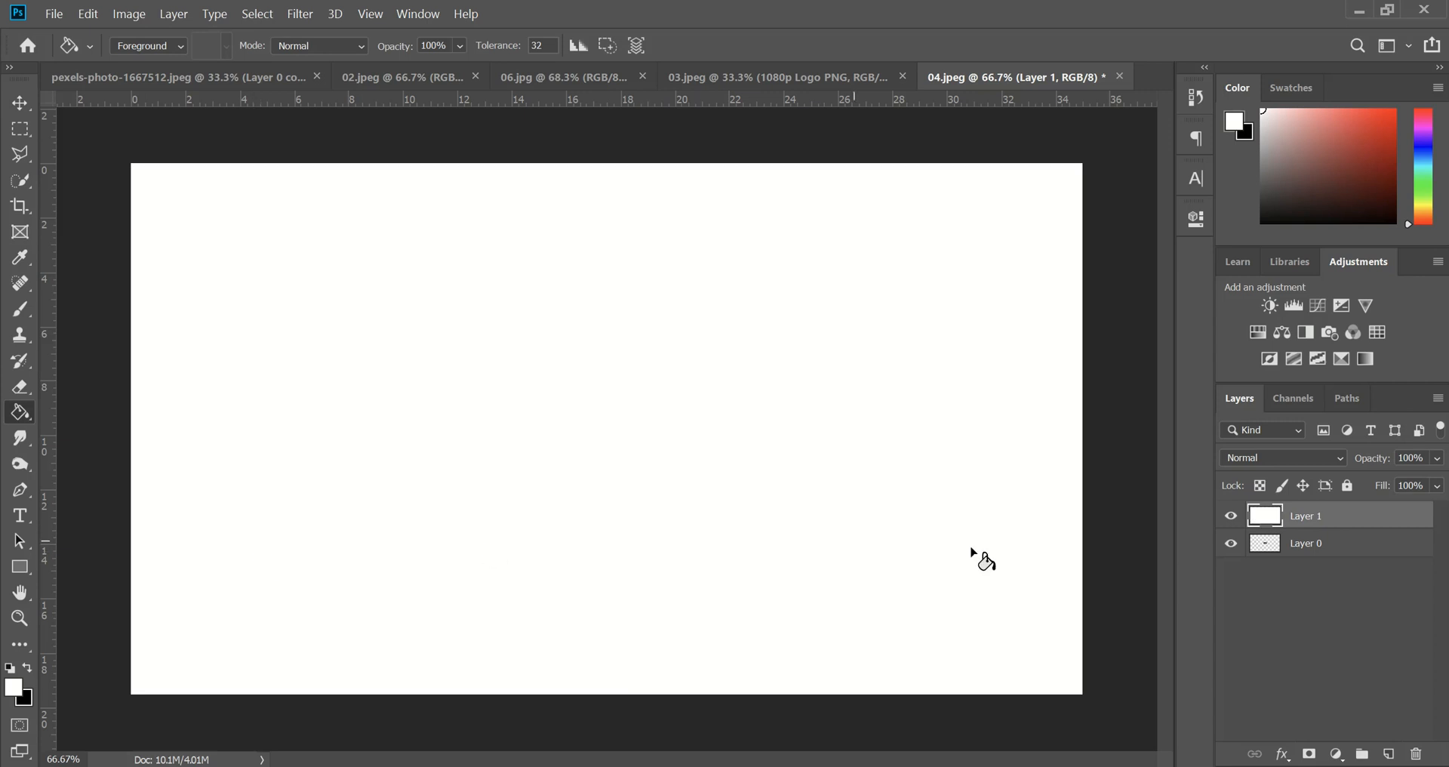
click(1308, 544)
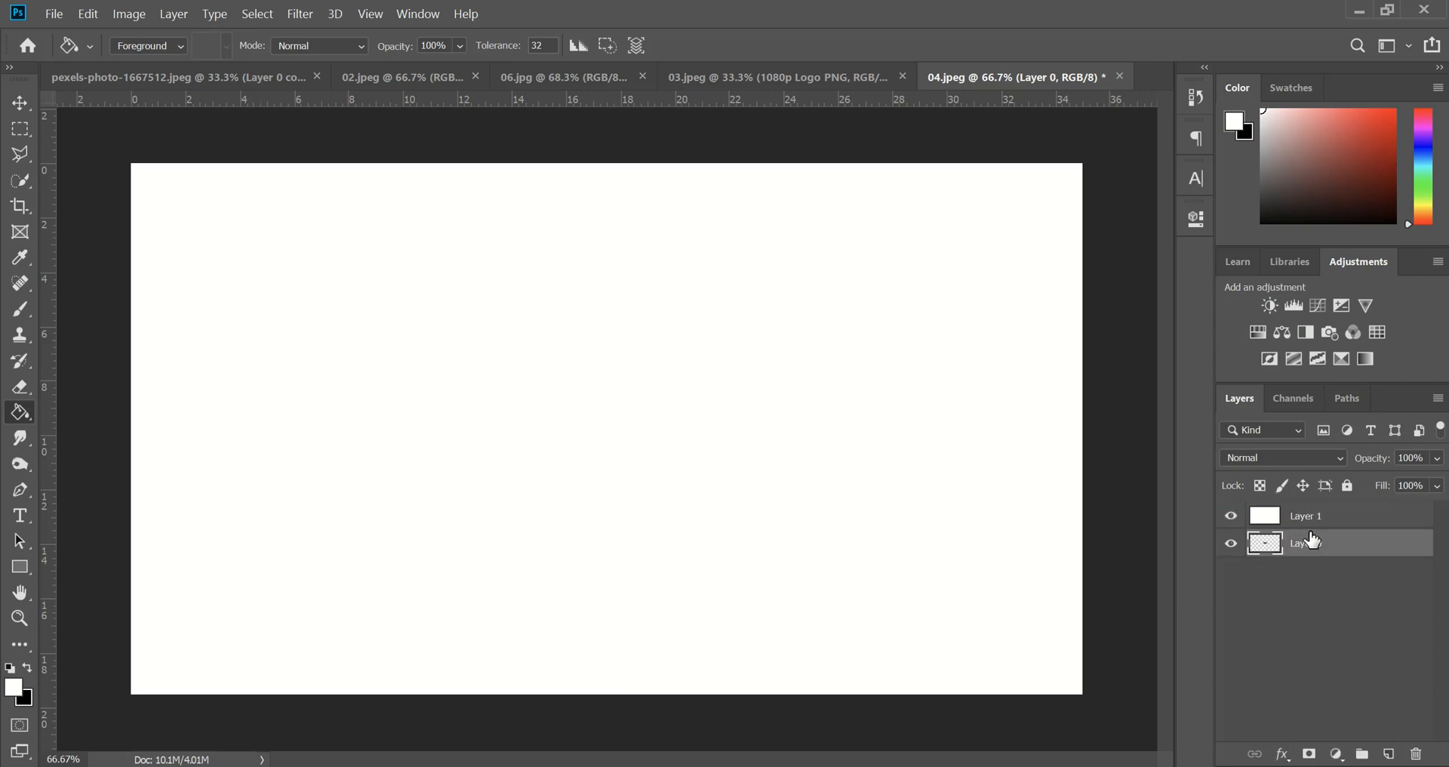
drag(1309, 544, 1300, 513)
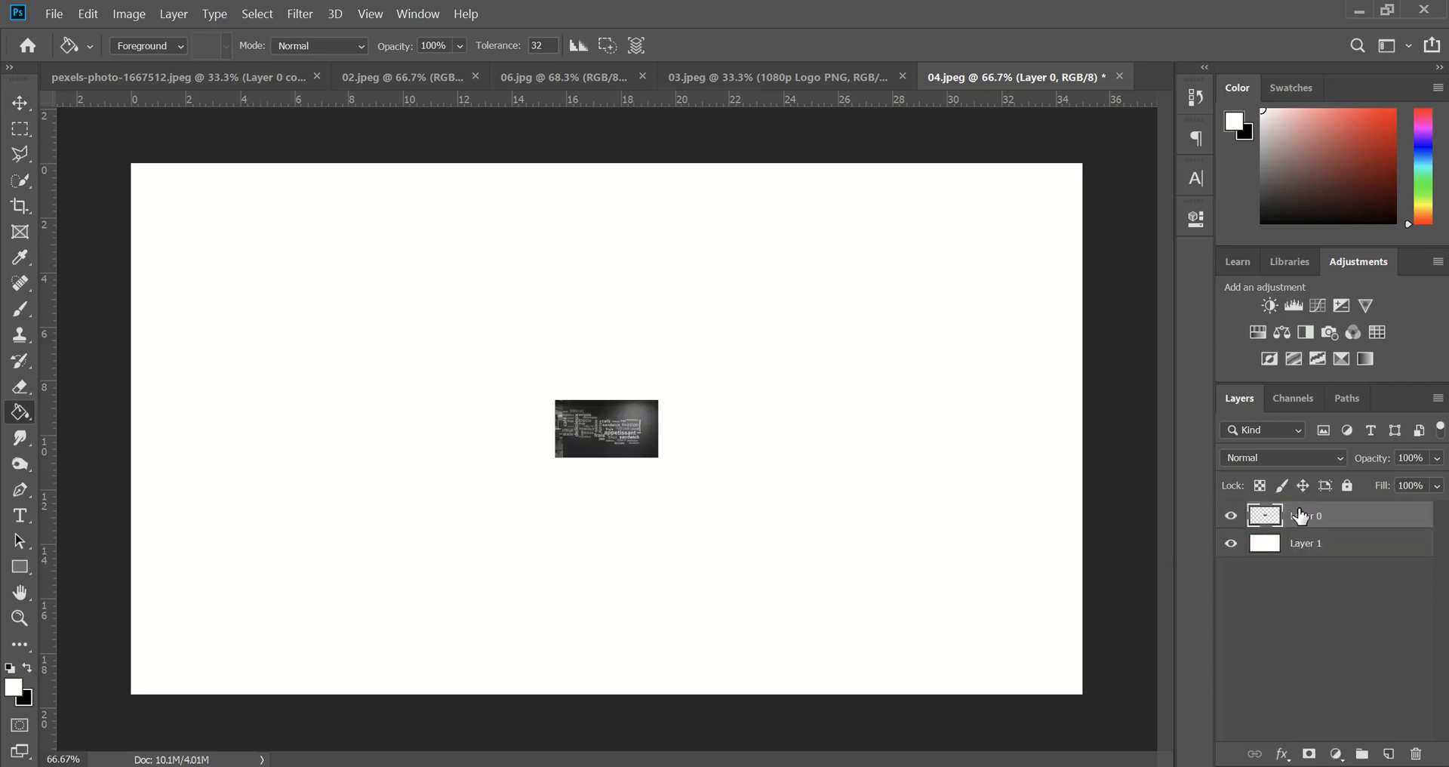
Enlarge Layer 0 about its centre to 893.50% so it nearly fills the canvas.
key(v)
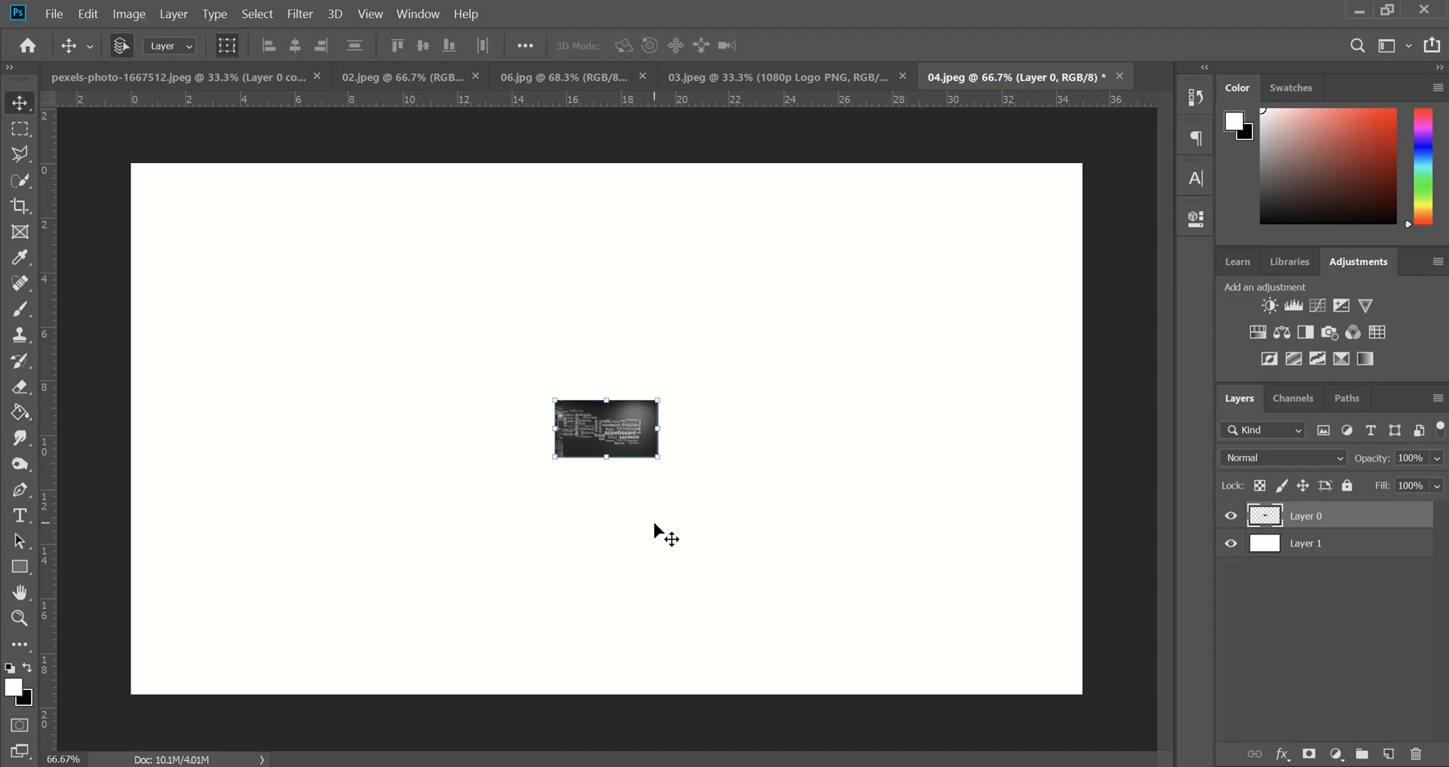
drag(658, 462, 1068, 685)
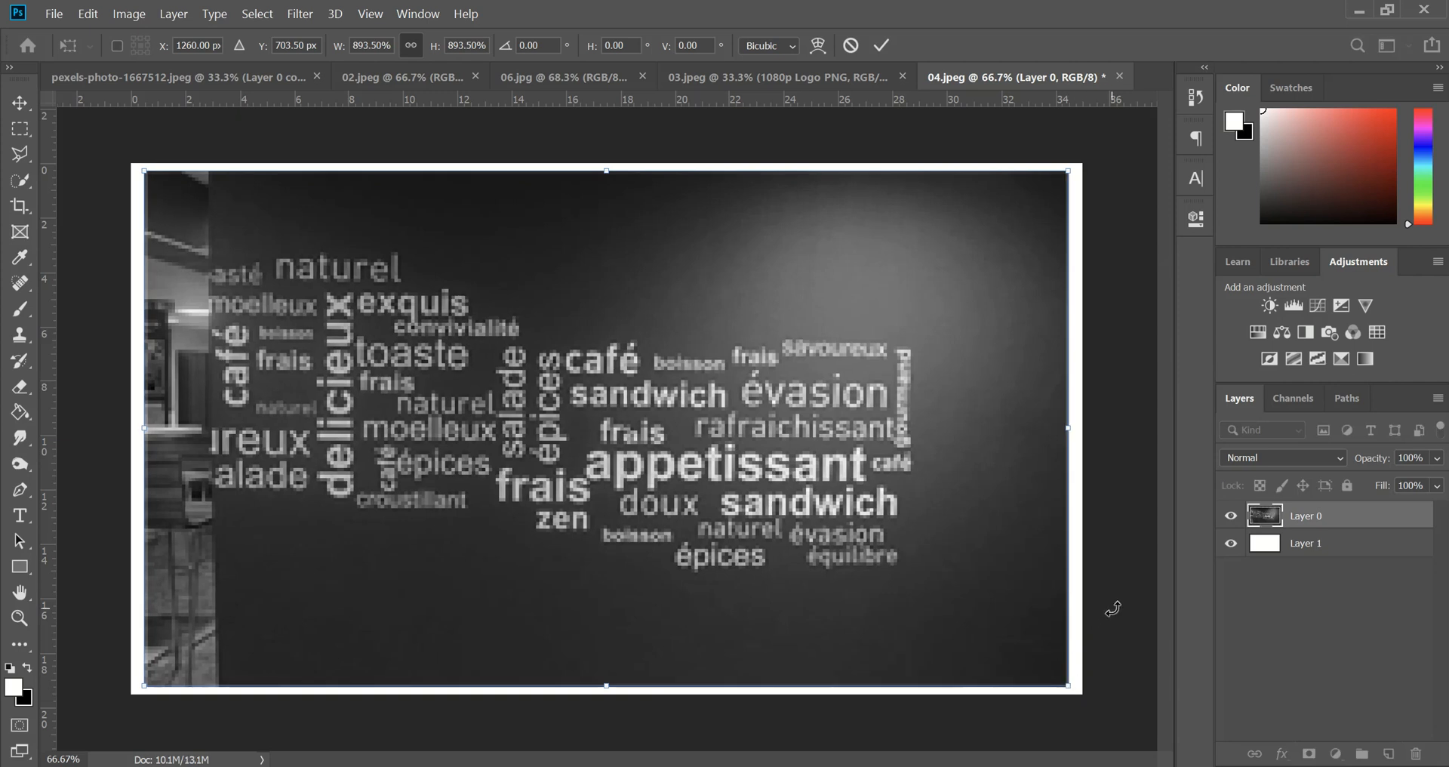
key(Return)
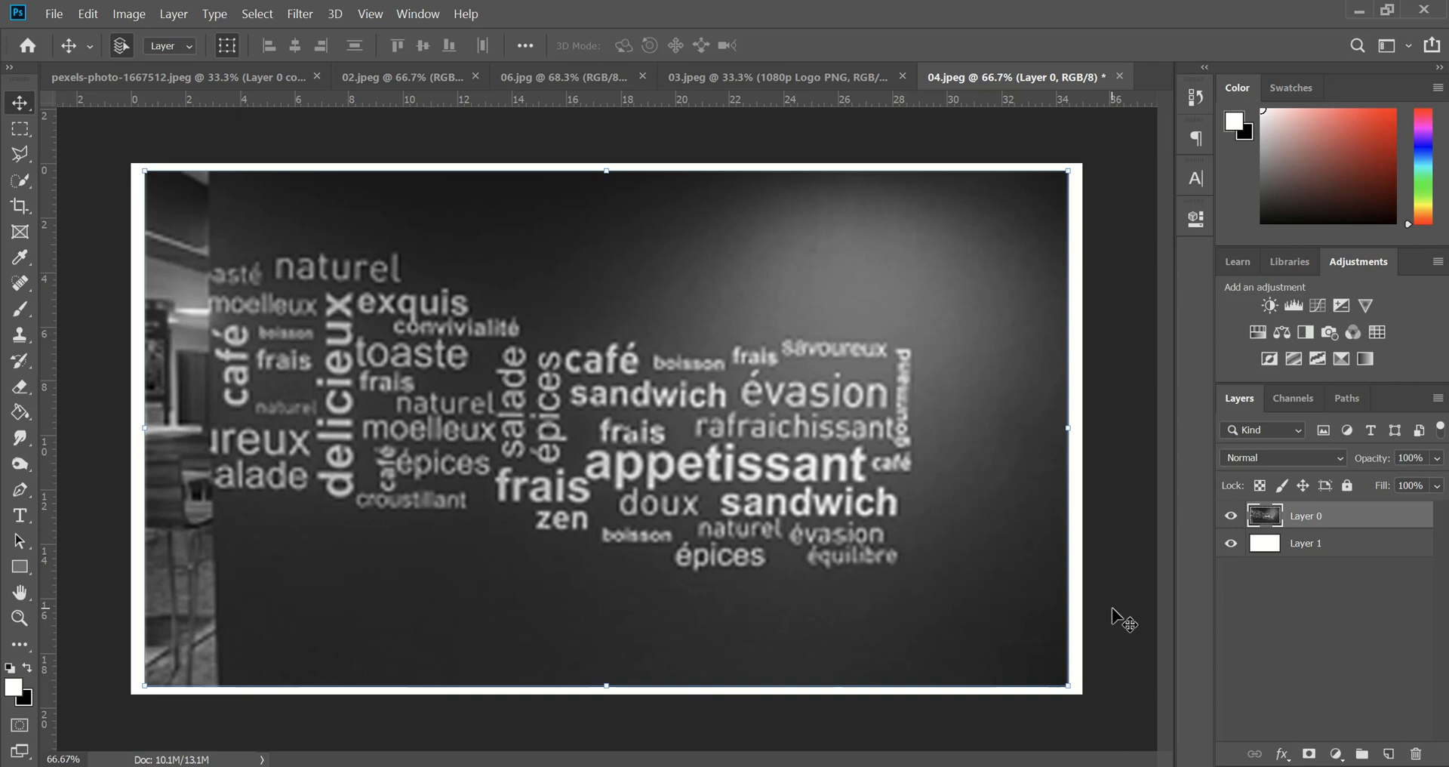
Shrink Layer 0 again about its centre to 5.60% and apply the transform.
key(ctrl+t)
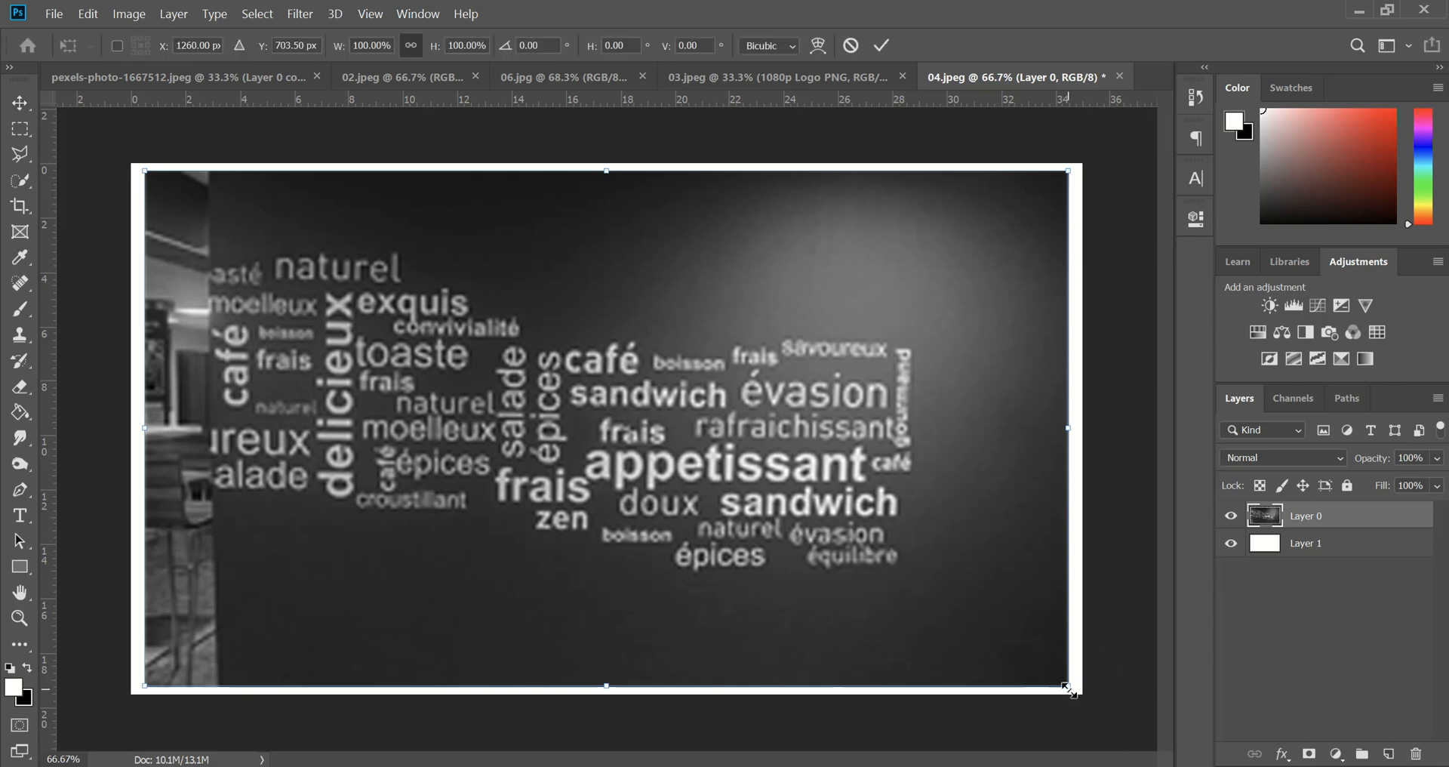
drag(1067, 688, 636, 445)
key(ctrl+z)
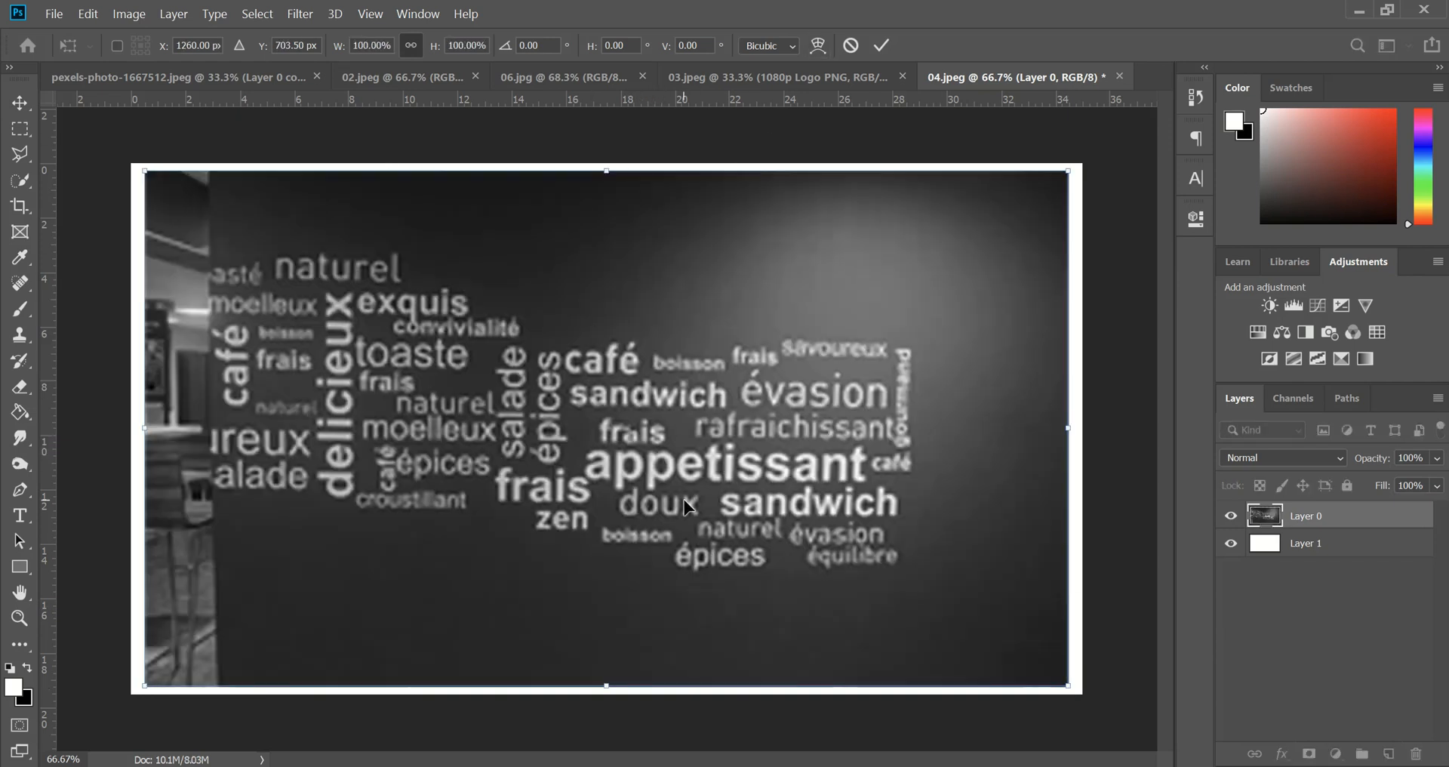
drag(1067, 685, 622, 470)
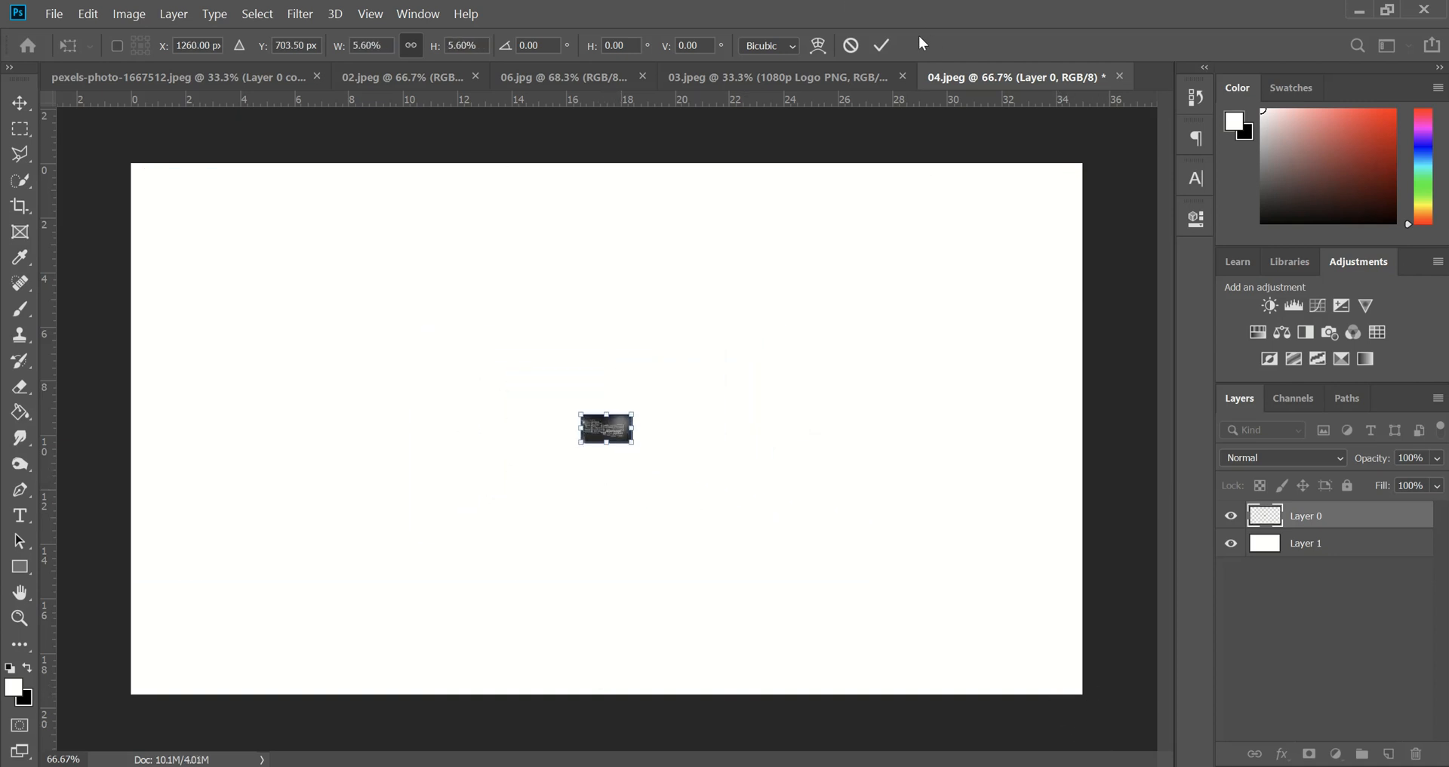
click(882, 45)
click(846, 266)
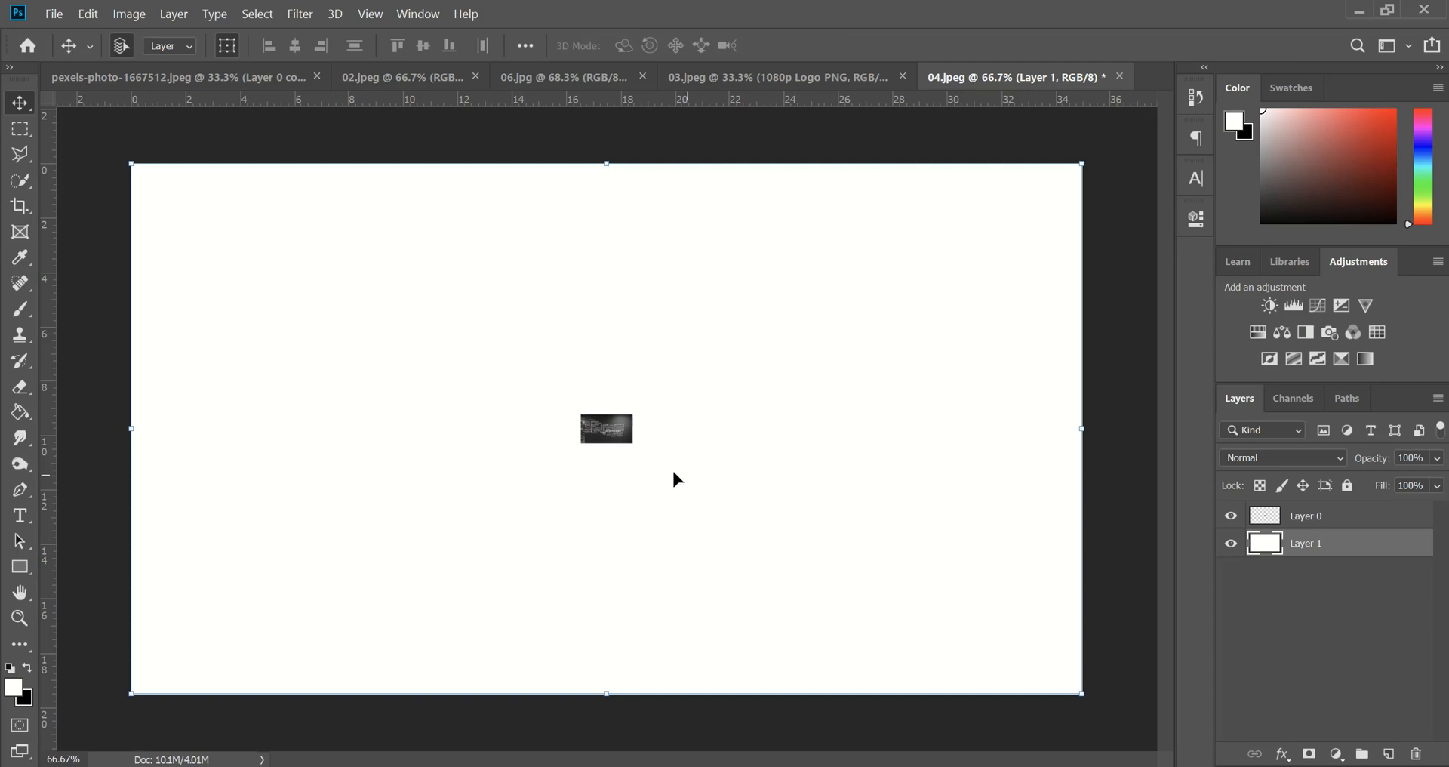
Enlarge the tiny Layer 0 image about its centre until it nearly fills the white canvas again.
click(606, 436)
click(633, 443)
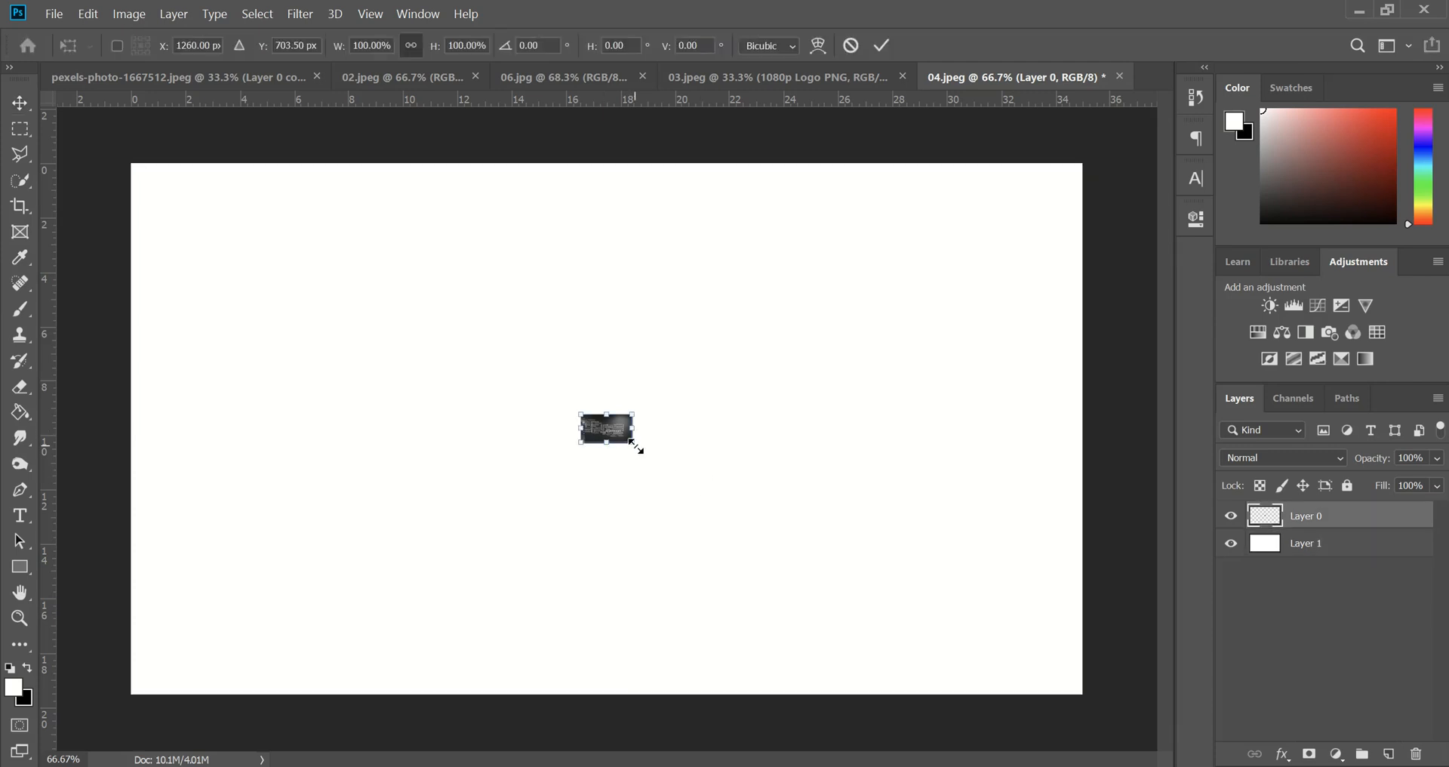
drag(635, 446, 1070, 670)
key(Return)
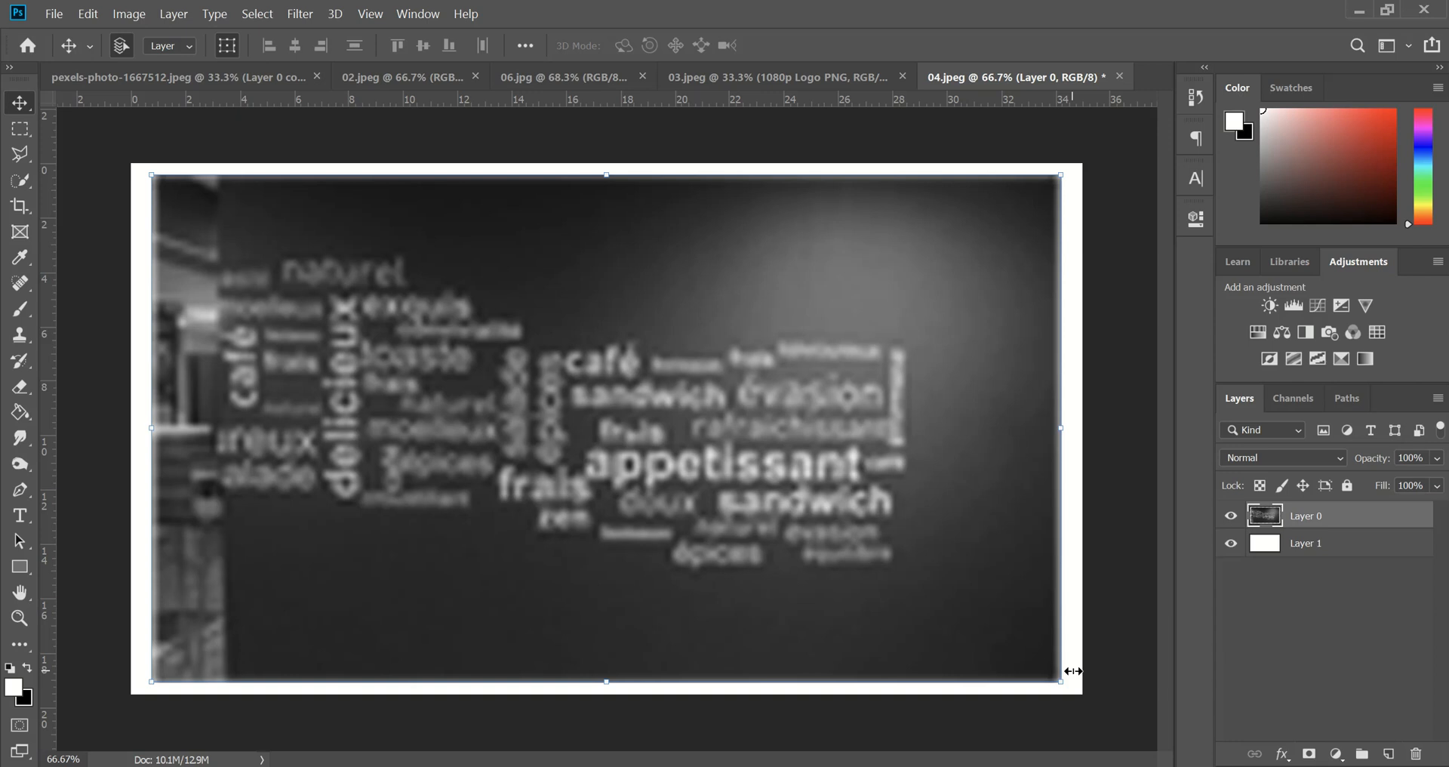
Undo all the scaling and the added white layer, back to the full-size unlocked Layer 0.
key(ctrl)
key(ctrl+z)
key(ctrl+z)
key(ctrl+z)
key(ctrl+z)
key(ctrl+z)
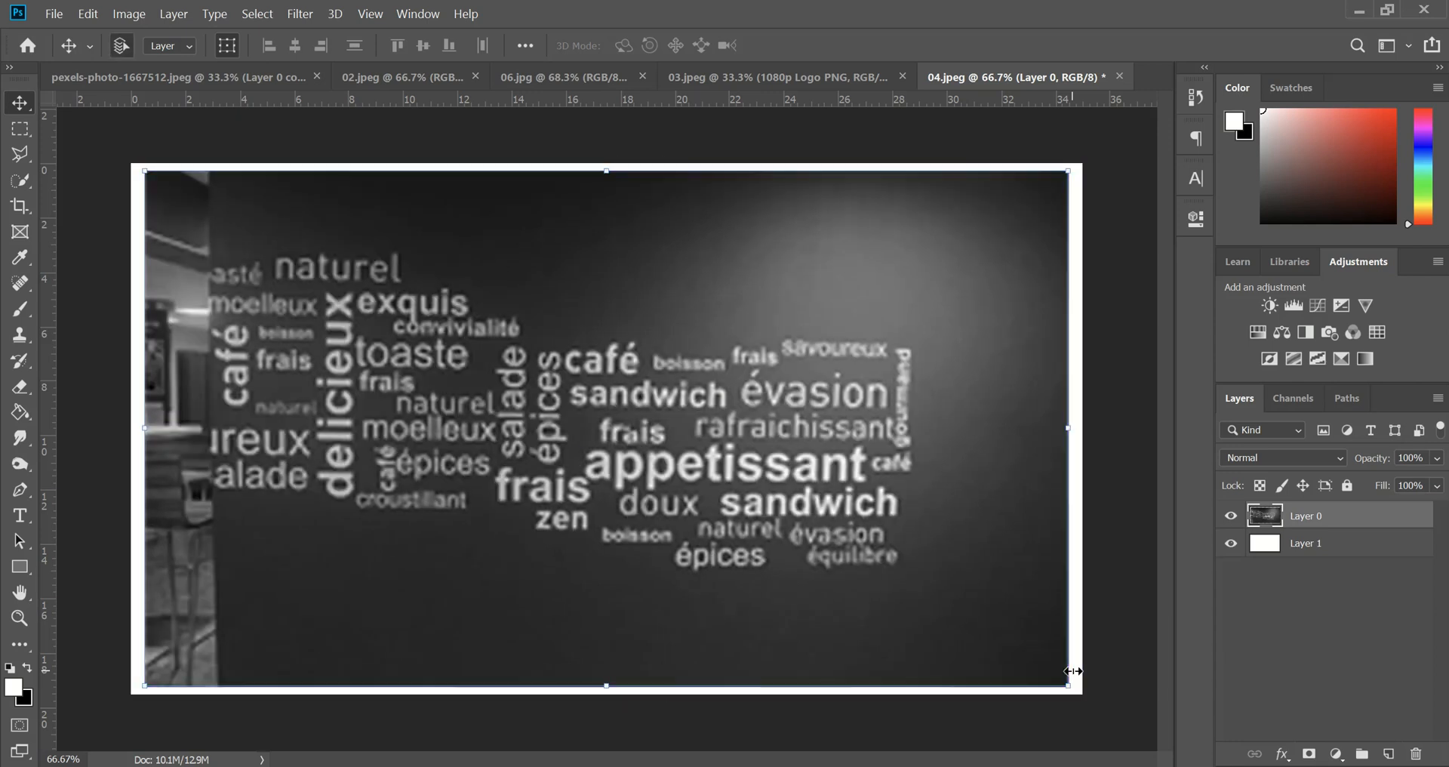
key(ctrl+z)
key(ctrl+z)
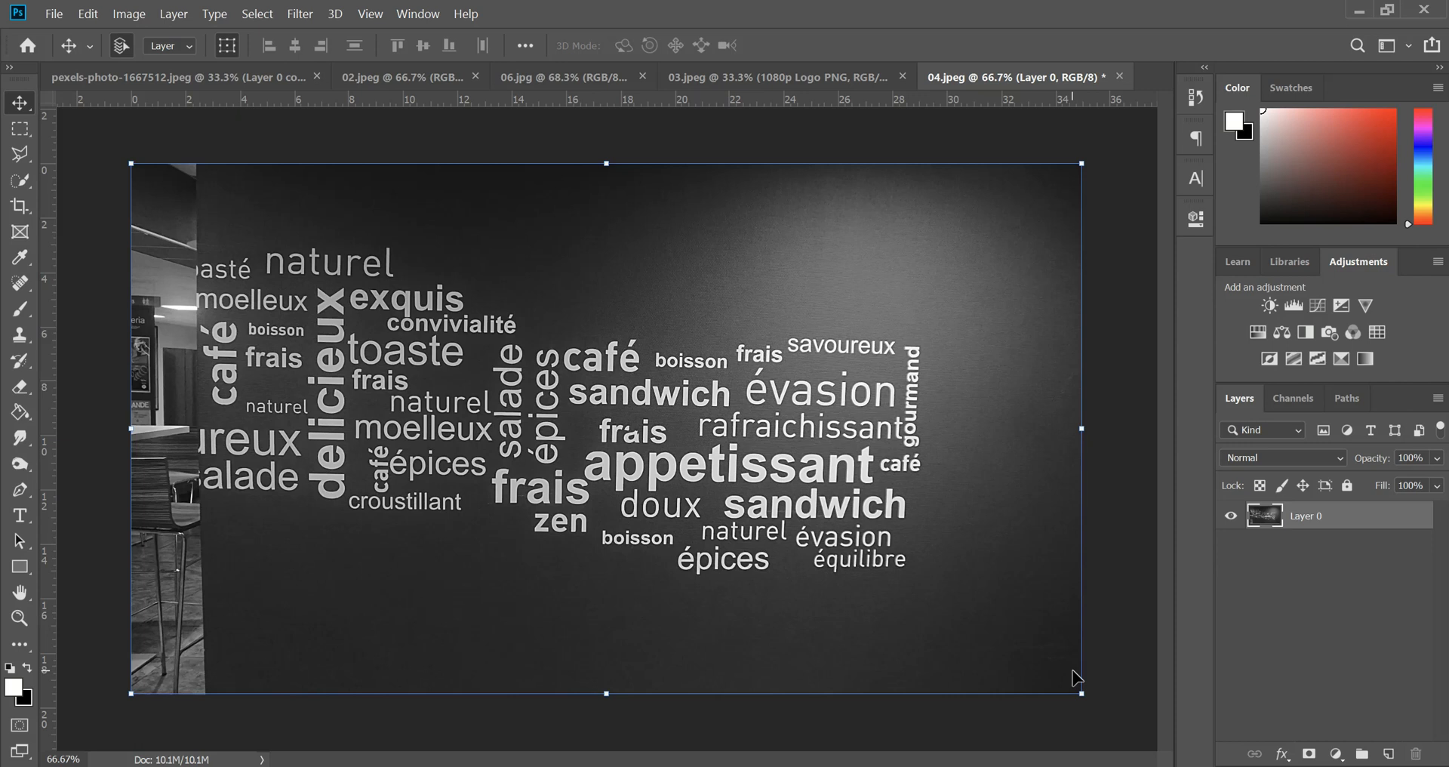
Convert Layer 0 to a smart object and scale it down about its centre to 10.33%.
right_click(1299, 521)
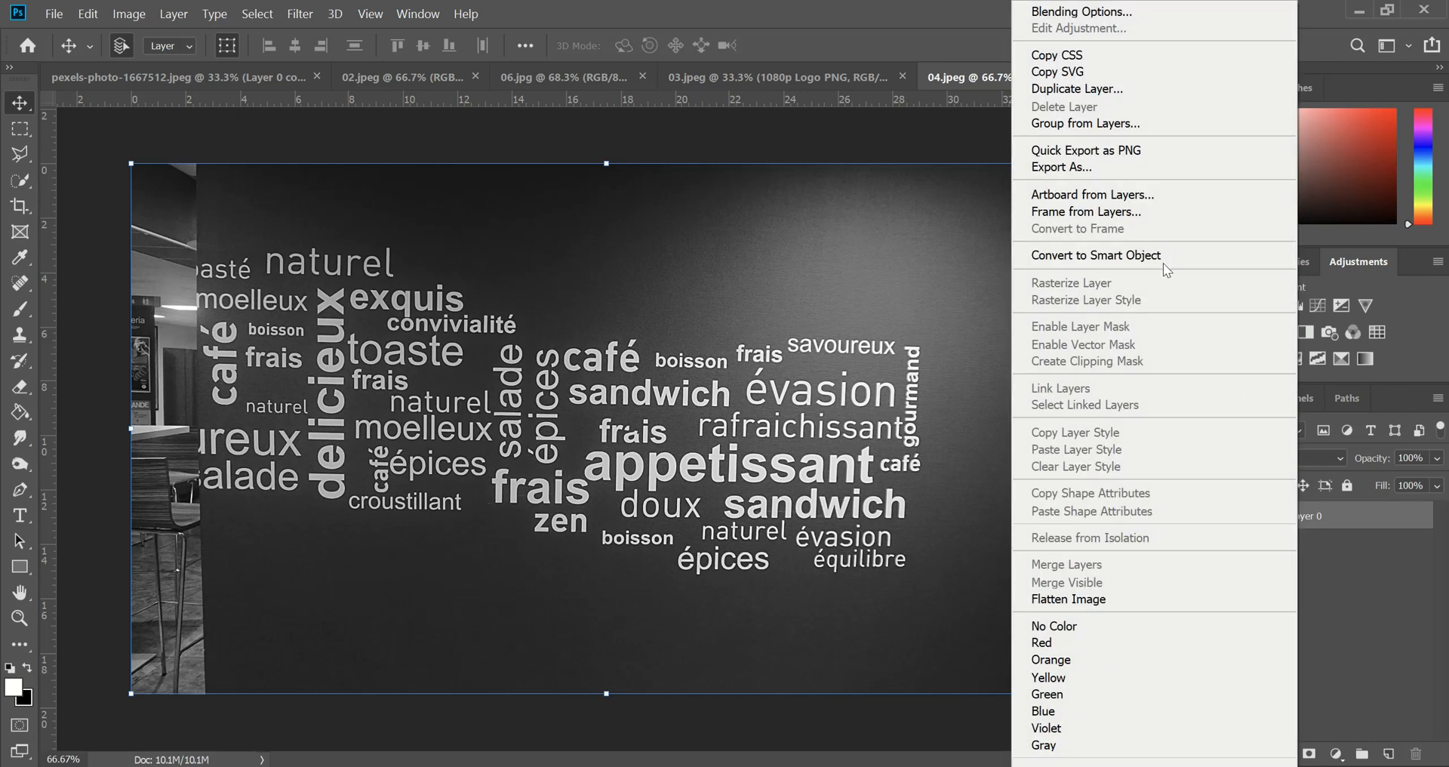
click(1138, 257)
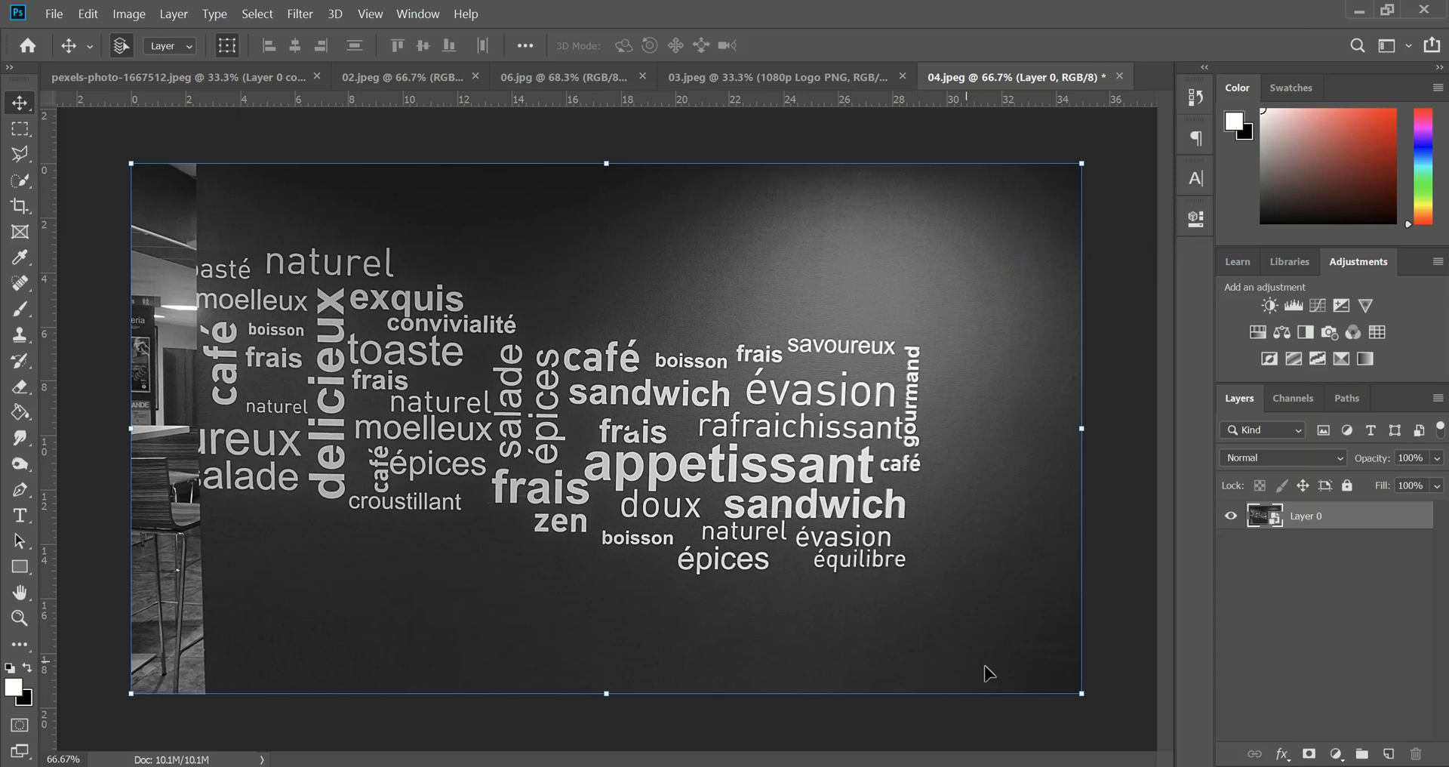
drag(1089, 698, 671, 435)
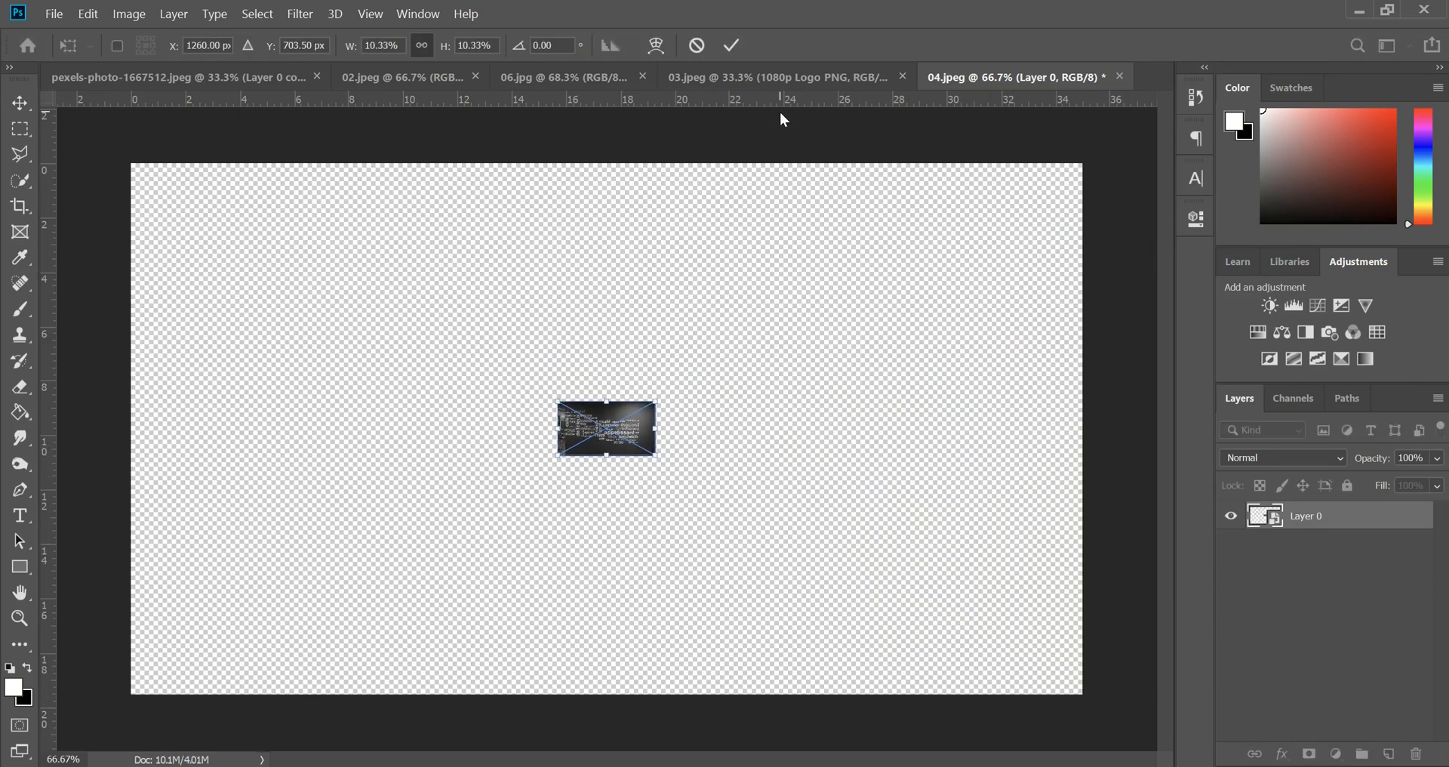
click(731, 46)
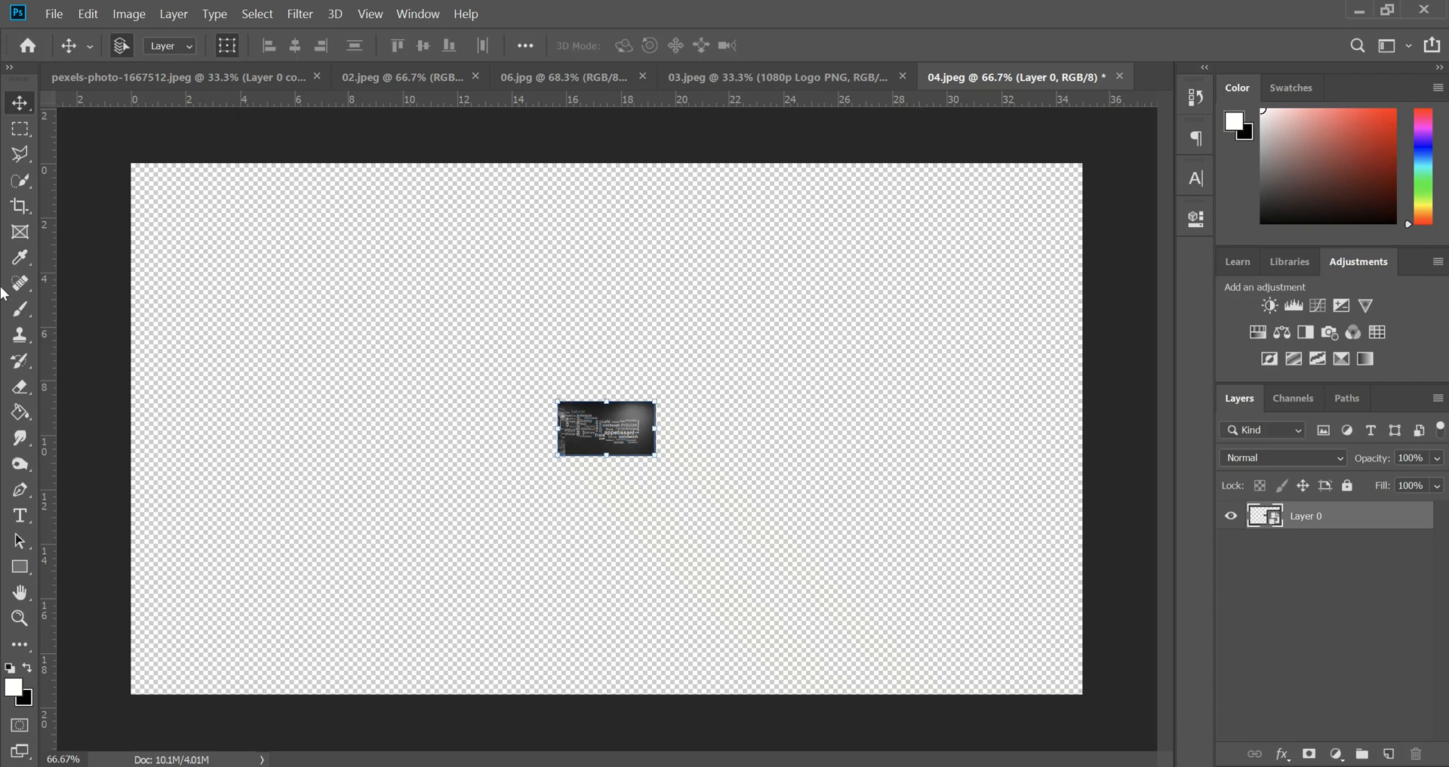
Add a new layer filled with white beneath the smart object, then activate the Move tool with Layer 0 selected.
click(20, 413)
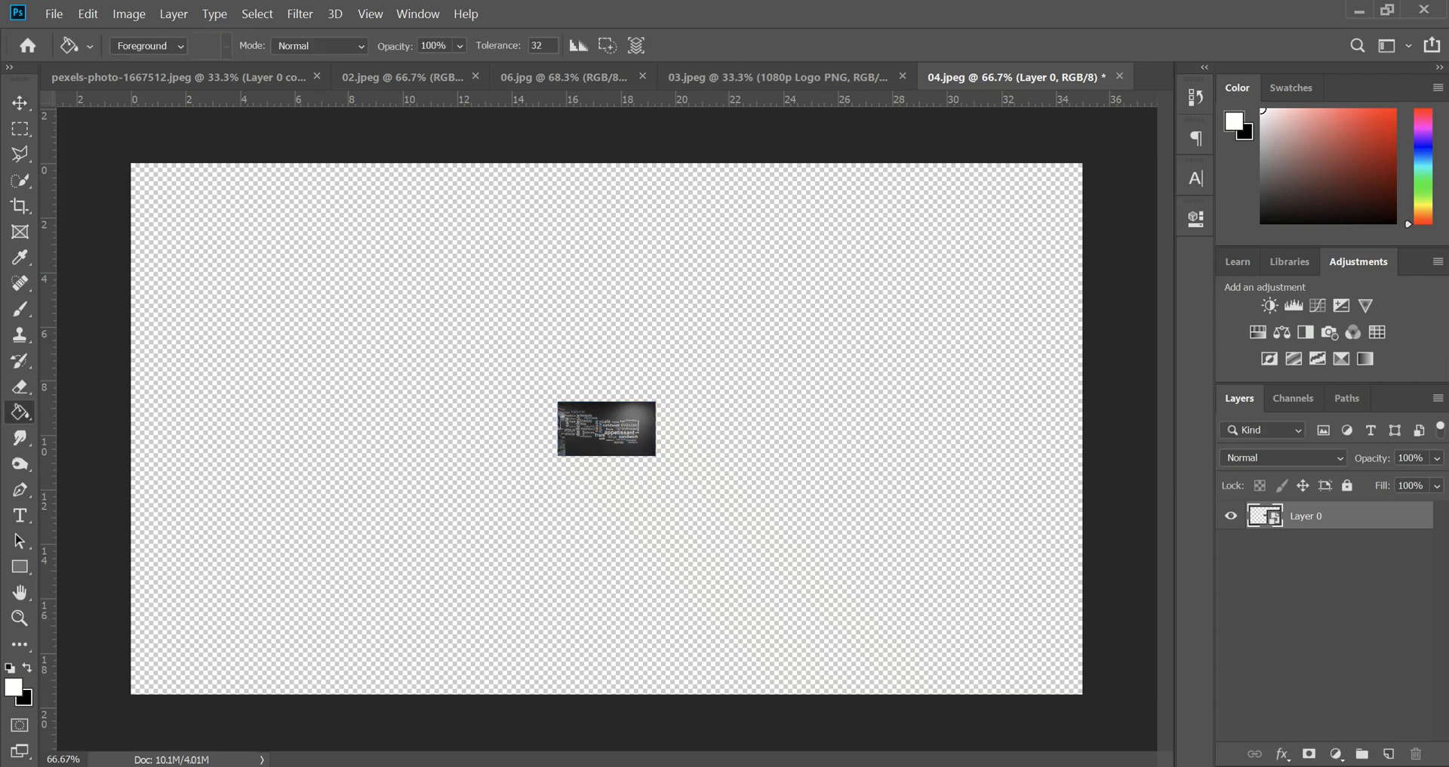
click(1388, 754)
click(934, 535)
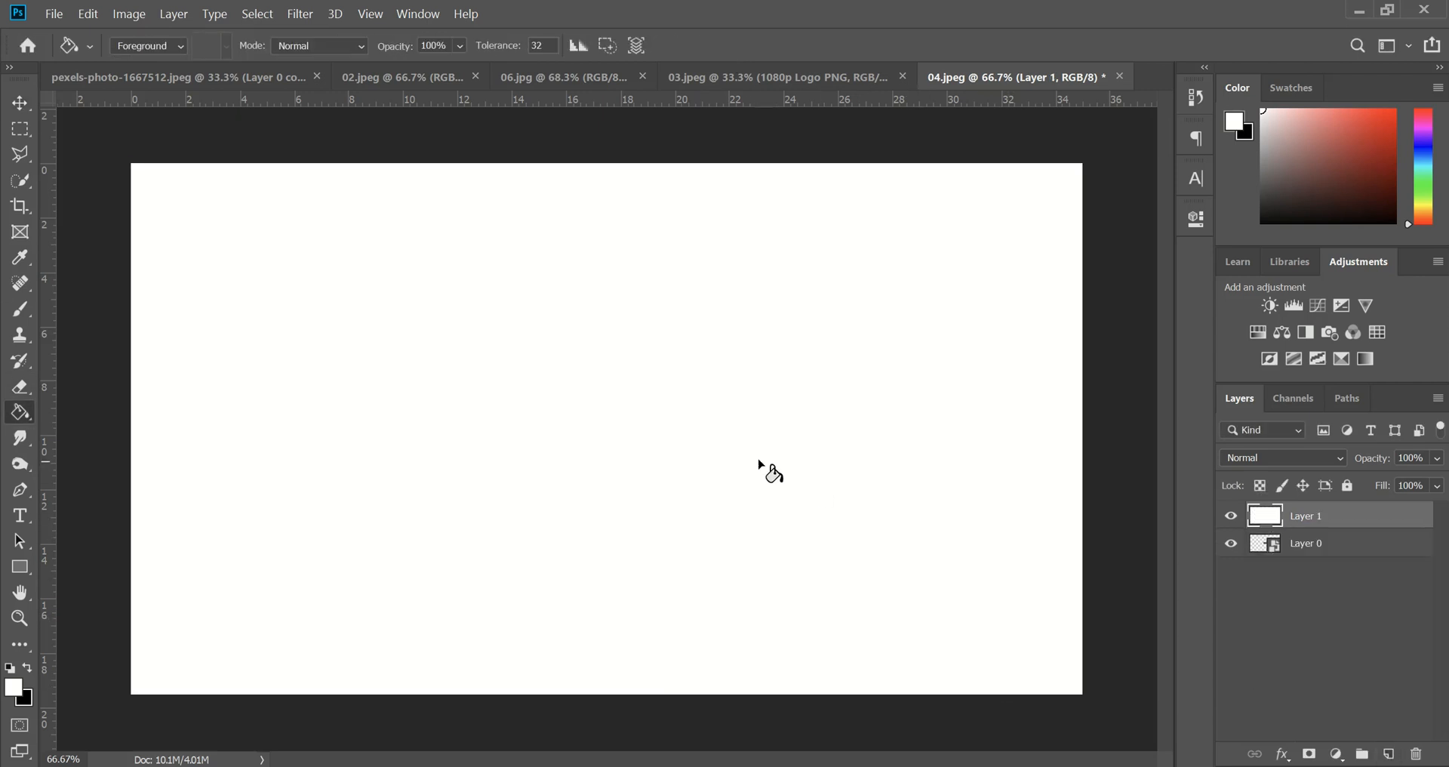
drag(1407, 545, 1358, 503)
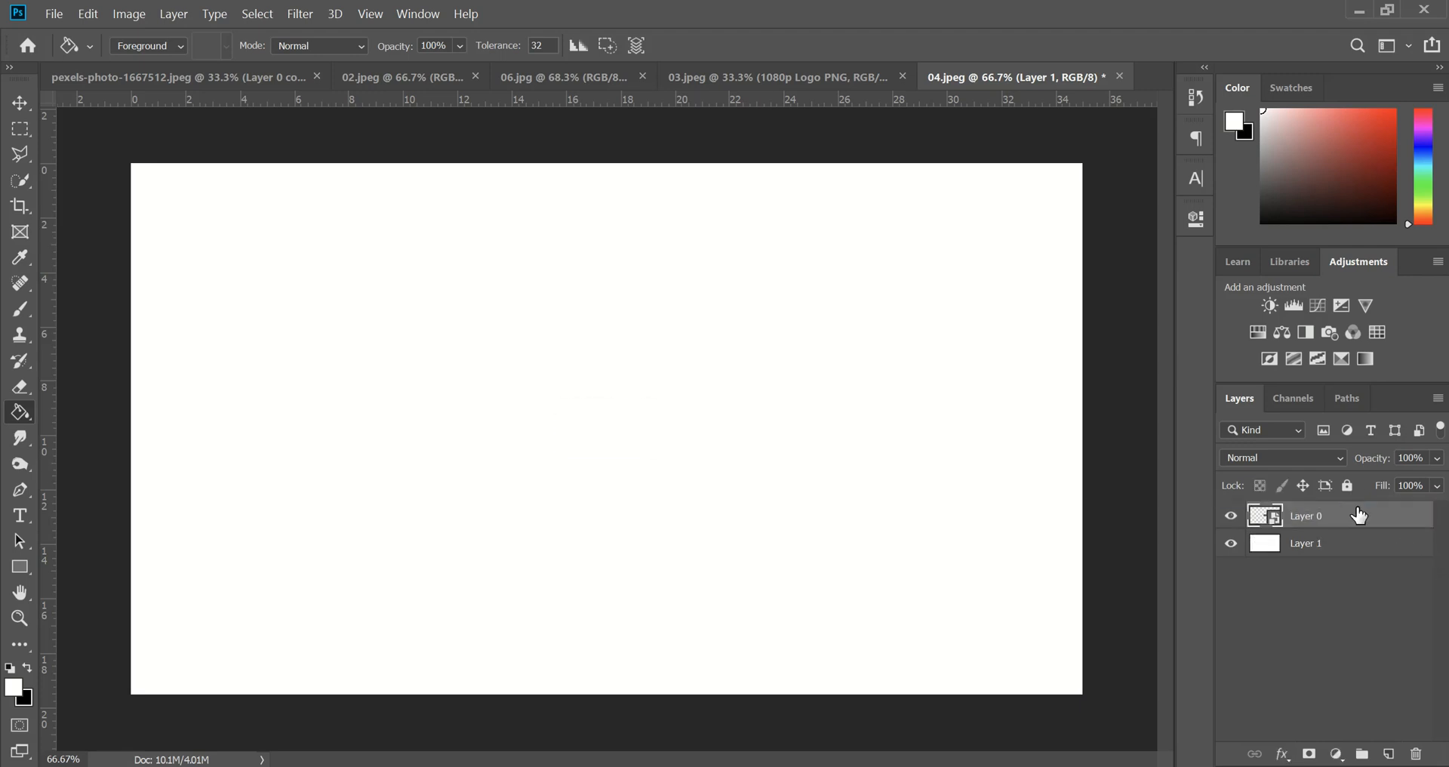
click(20, 102)
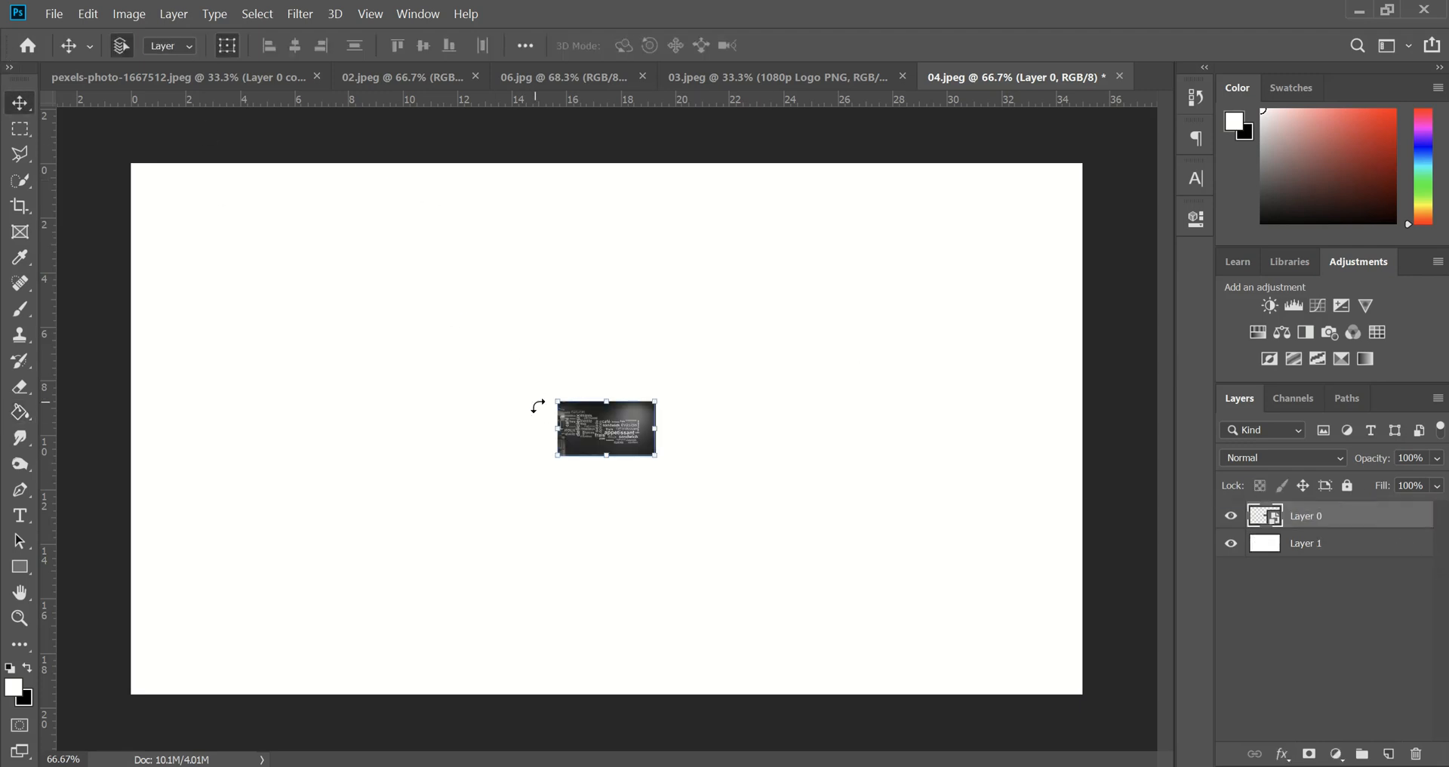
Enlarge the Layer 0 smart object about its centre to 98.46%, apply it, and shrink it to 2.79%.
drag(651, 457, 1098, 700)
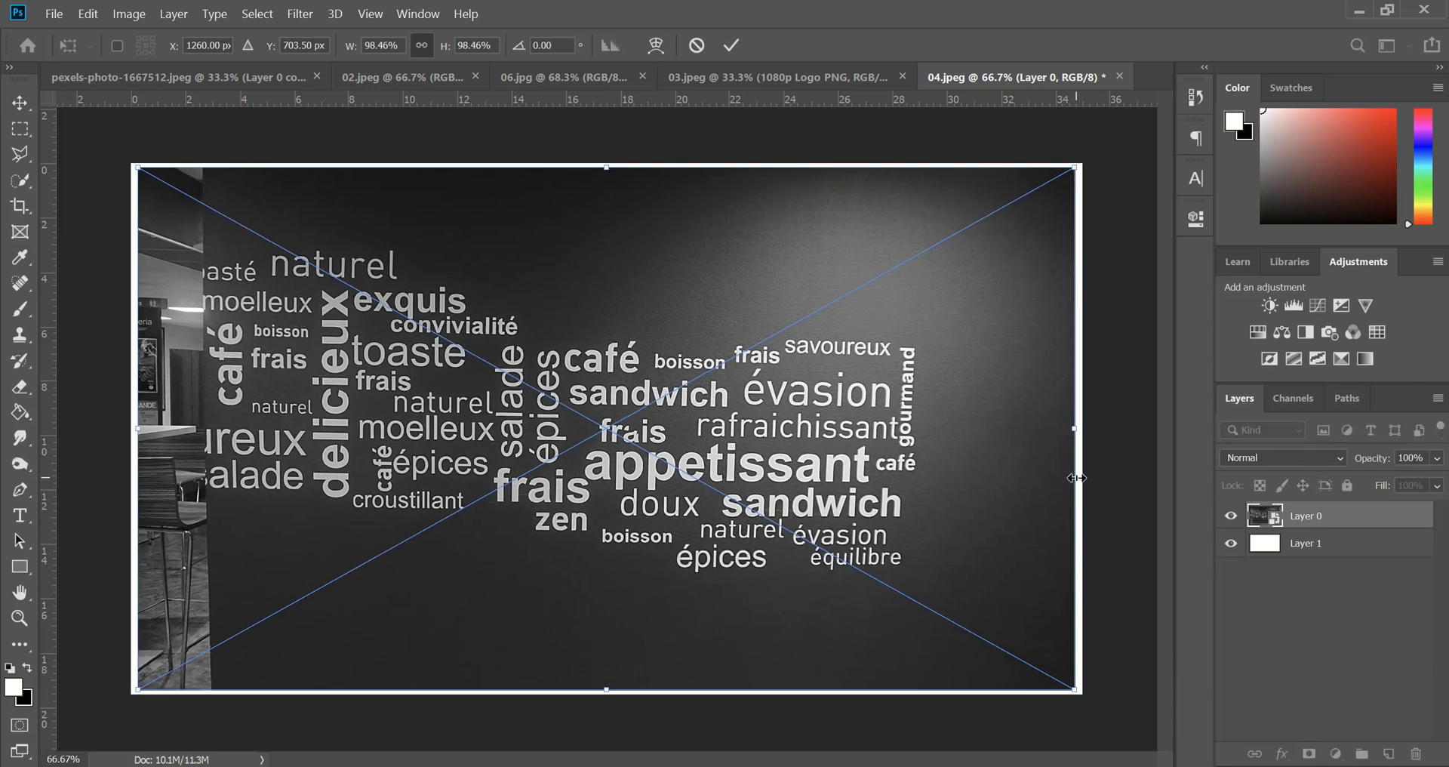
key(Return)
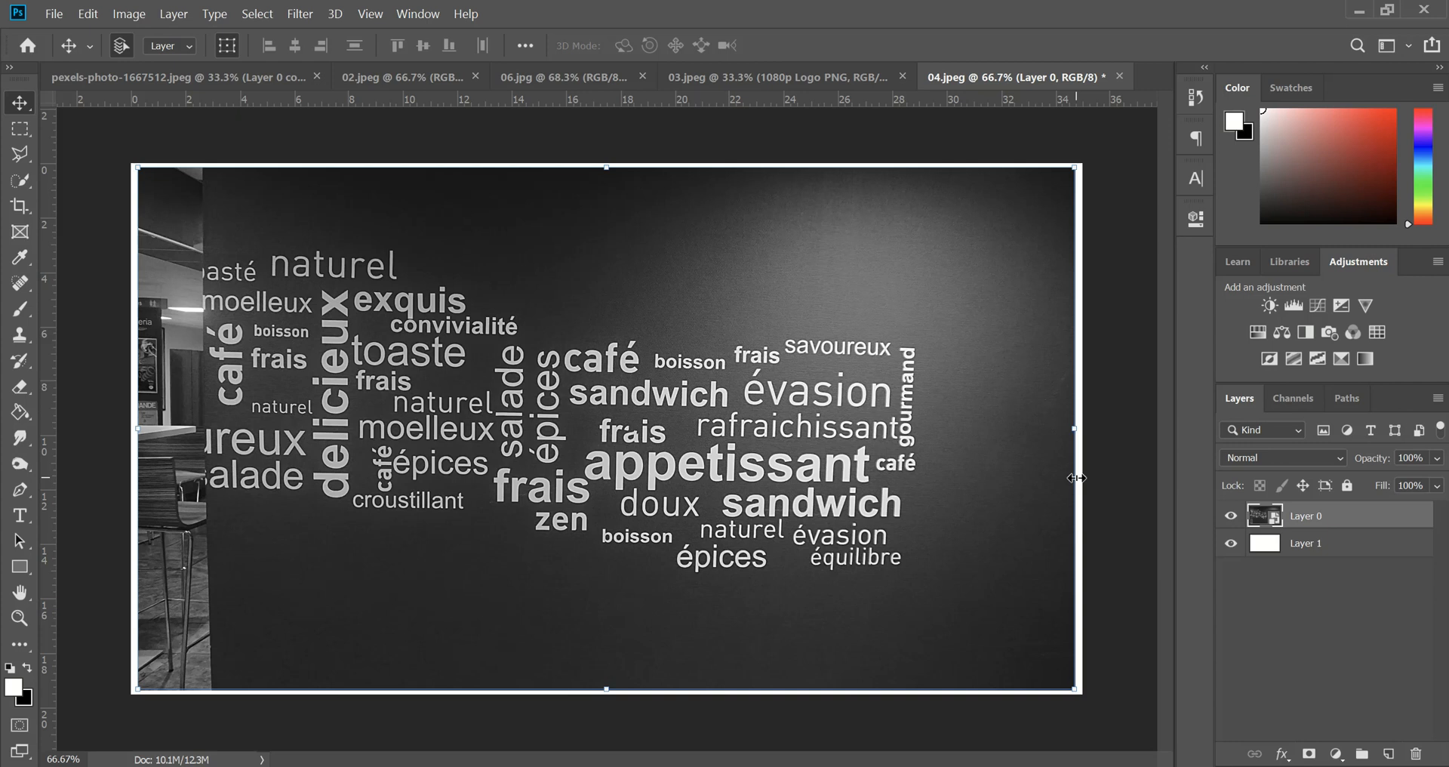
drag(1075, 689, 613, 439)
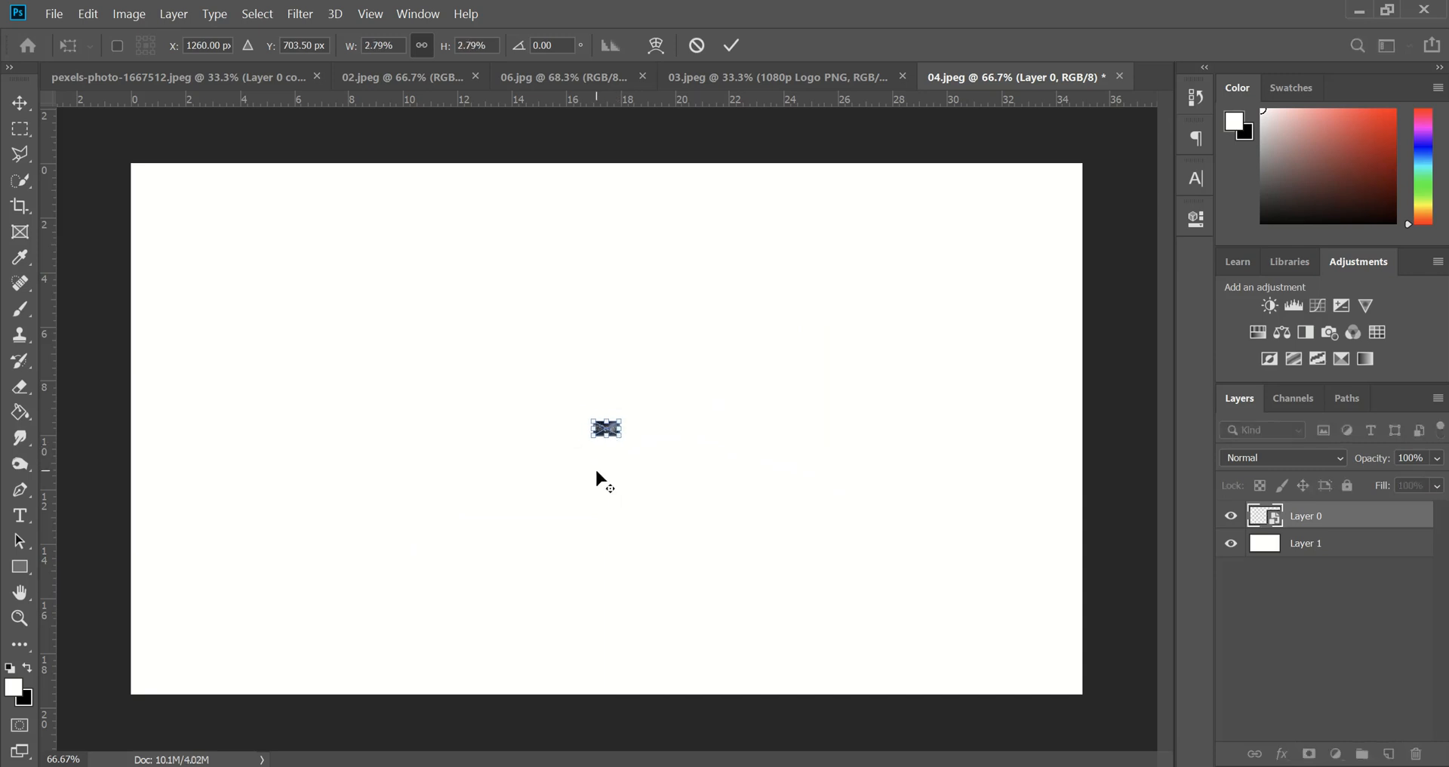
Shrink the smart object further about its centre to 0.55% and apply the transform.
scroll(596, 472, up, 5)
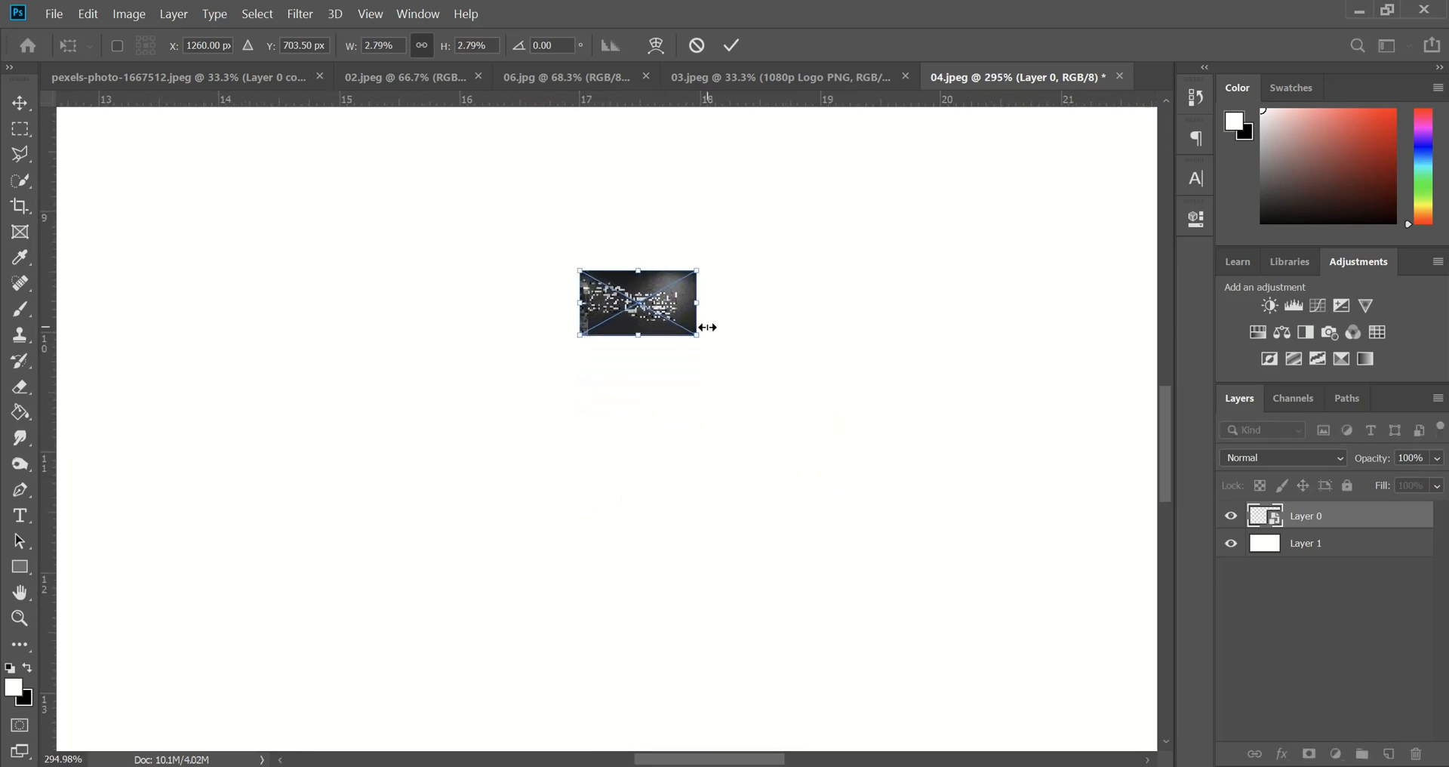
scroll(702, 336, up, 5)
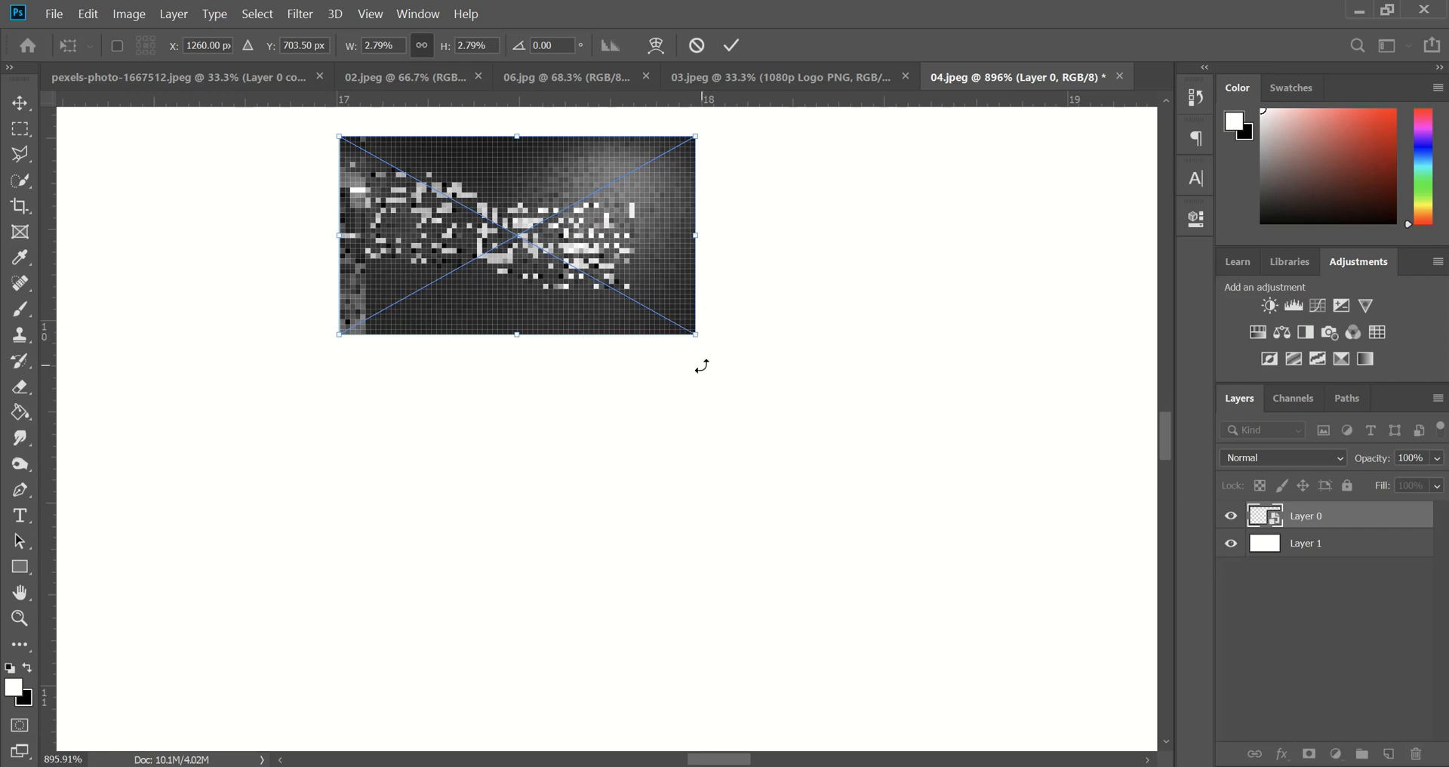
scroll(702, 366, up, 1)
drag(695, 398, 552, 321)
scroll(609, 454, down, 8)
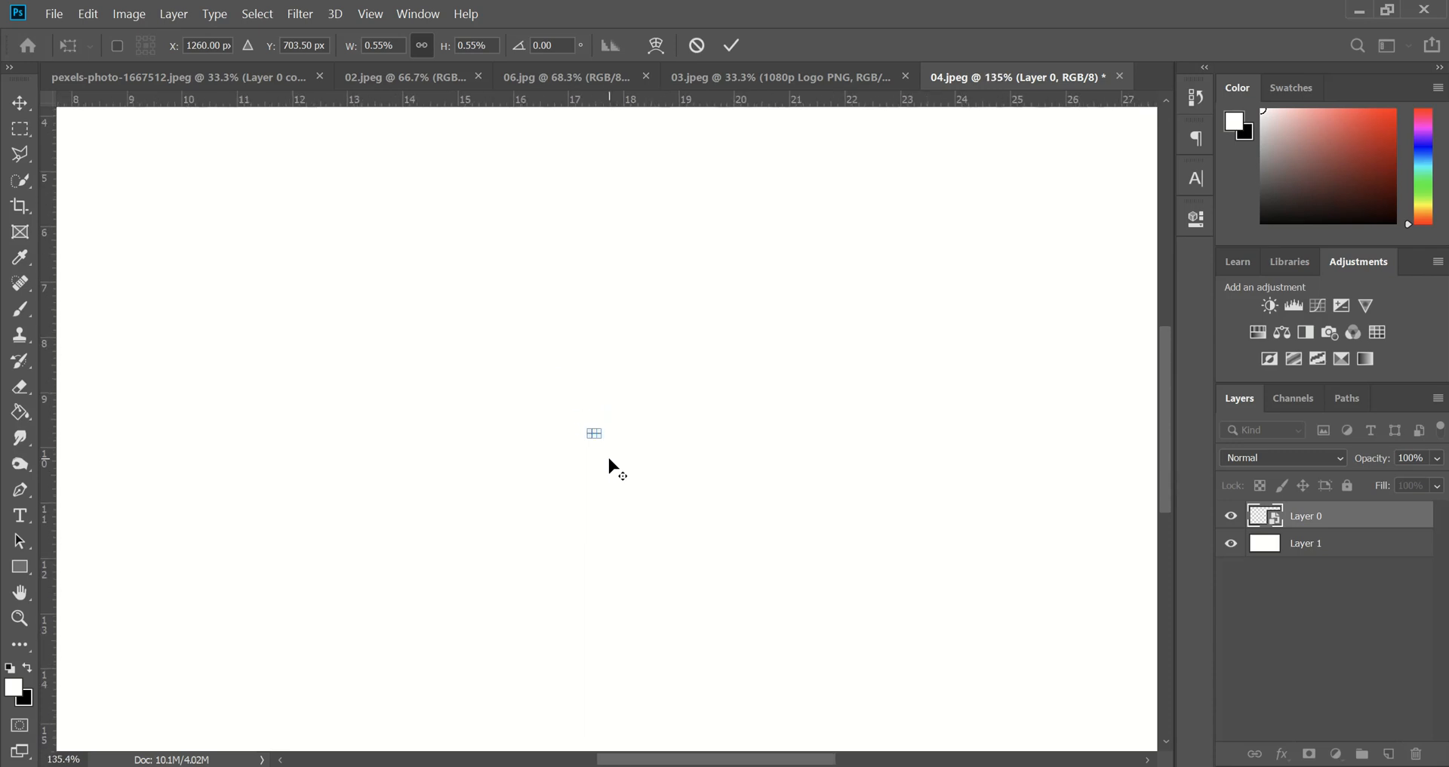
scroll(608, 454, down, 3)
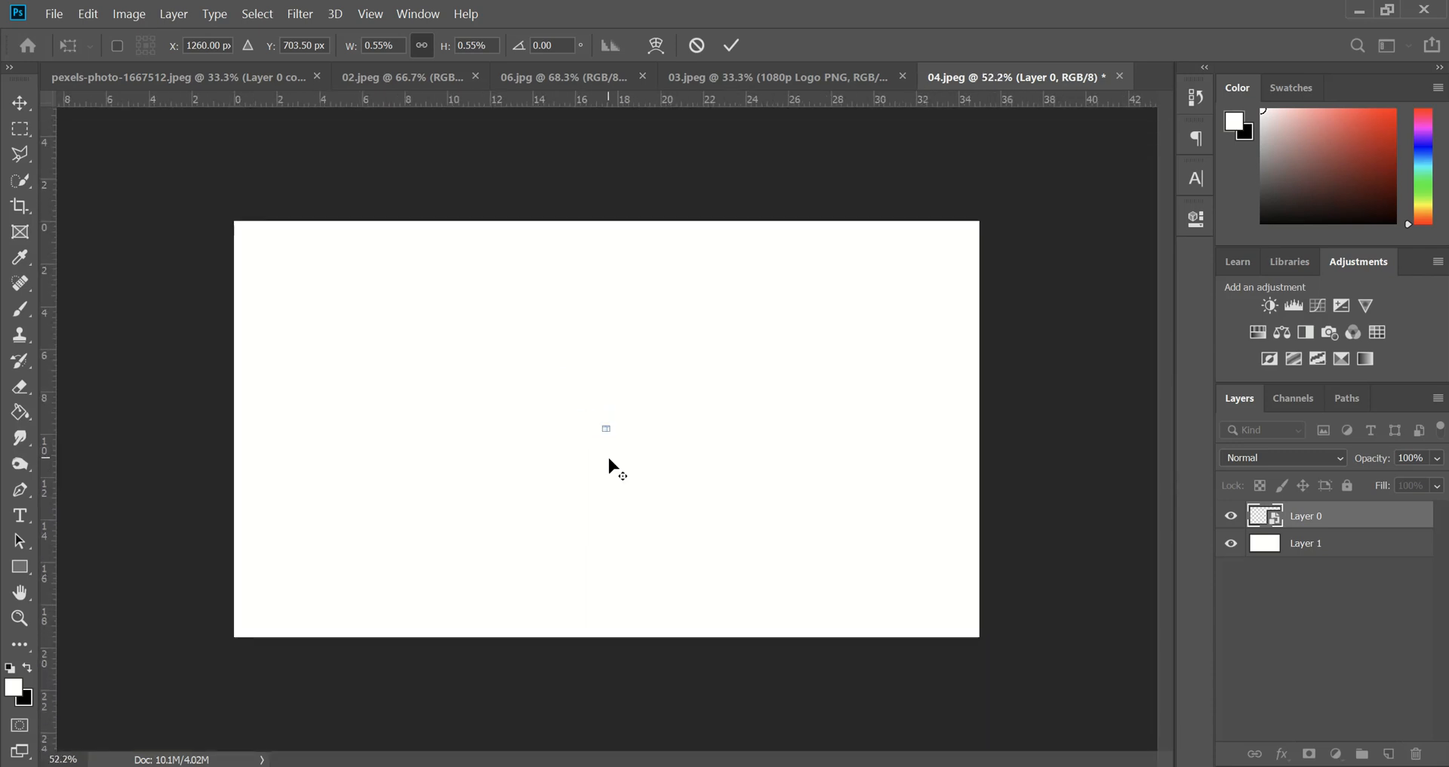
scroll(609, 459, up, 3)
scroll(605, 438, up, 8)
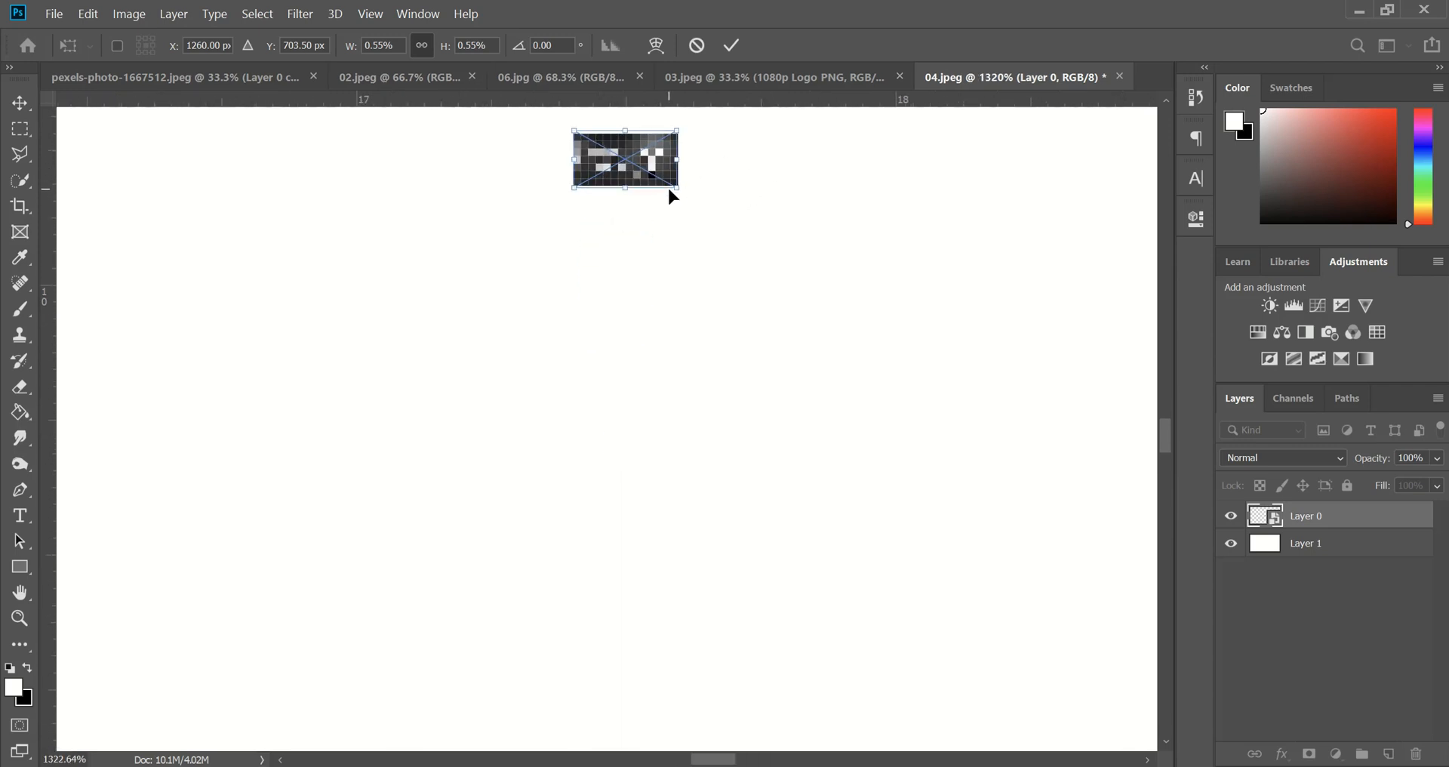
click(732, 45)
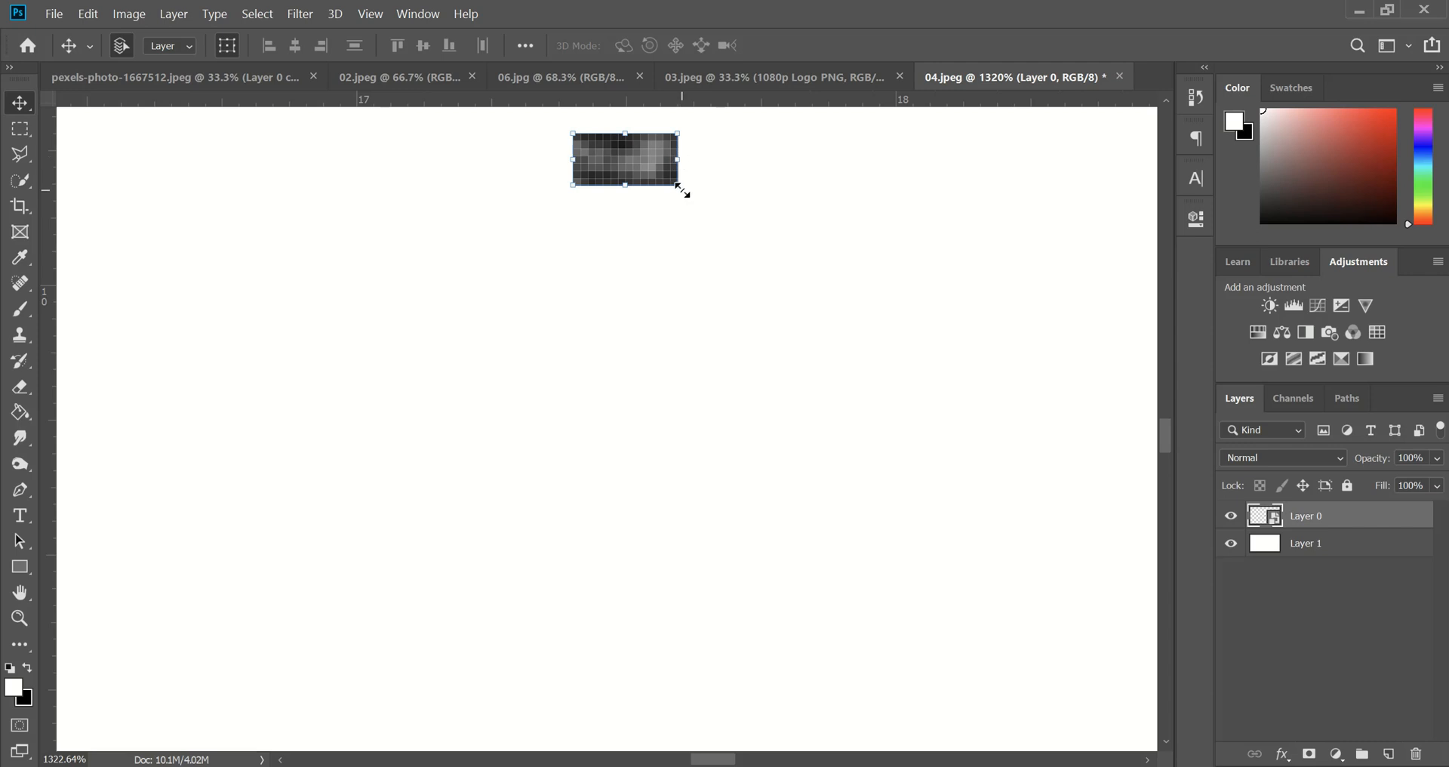
Enlarge the smart object about its centre to 4.59%, continue until it nearly fills the white canvas, and apply the transform.
drag(684, 191, 1068, 388)
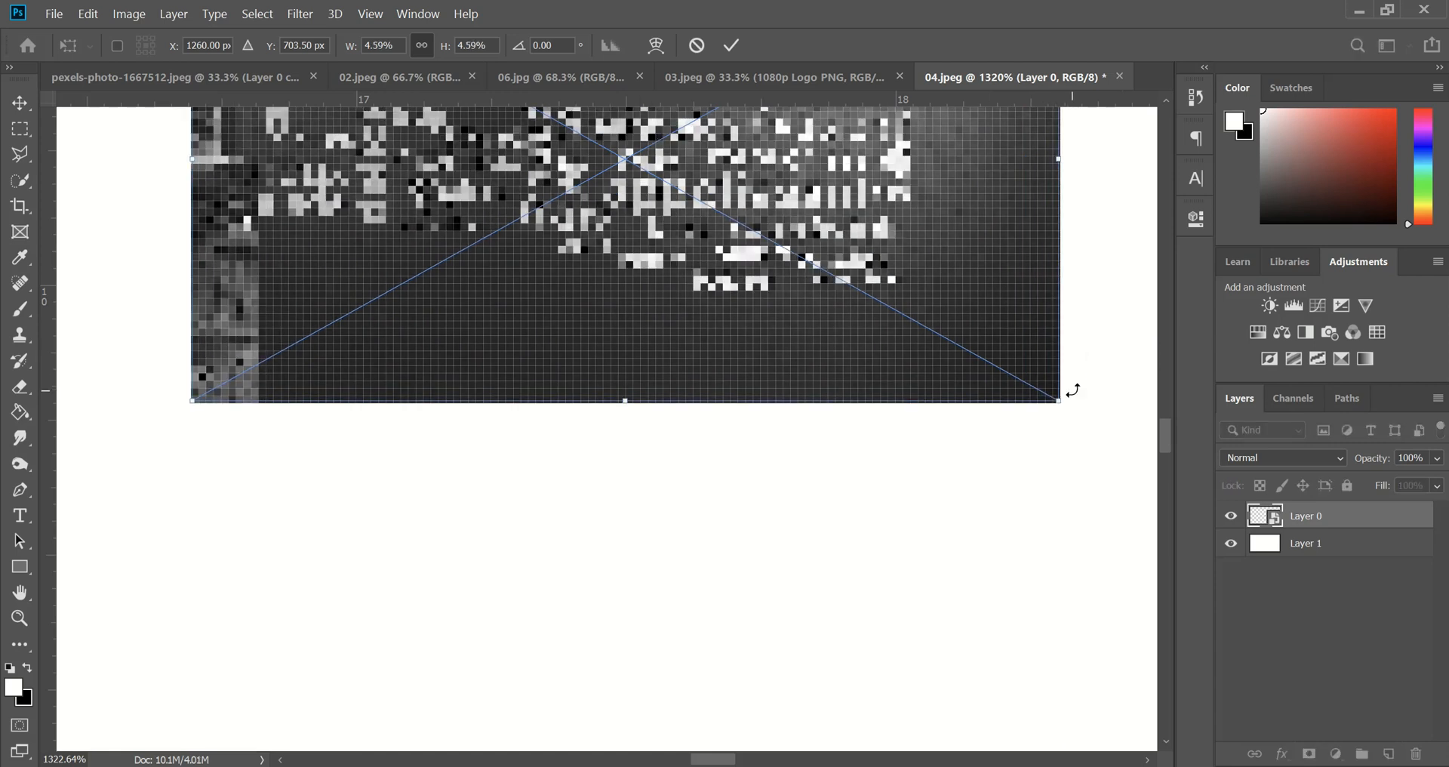
scroll(1076, 398, right, 3)
scroll(1072, 389, down, 5)
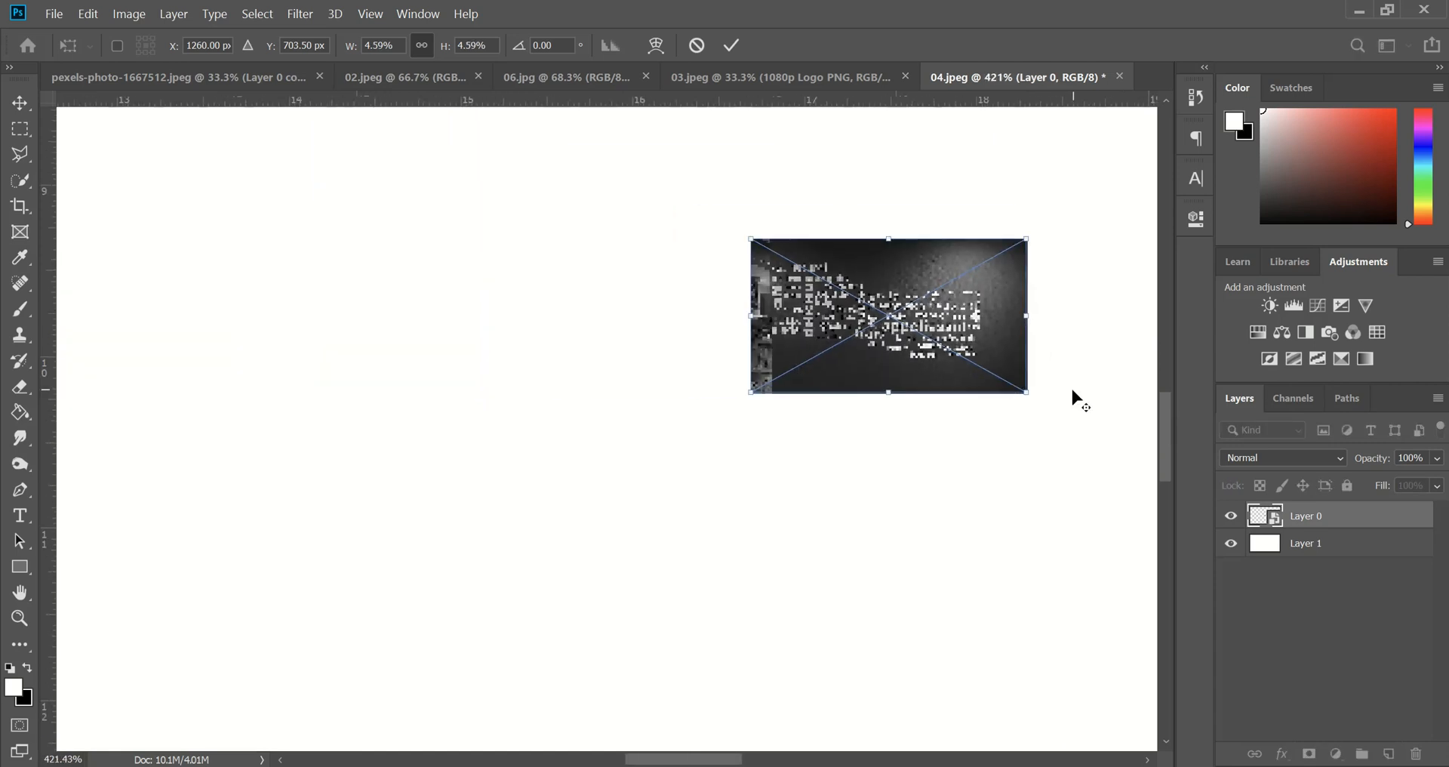
scroll(1076, 398, down, 7)
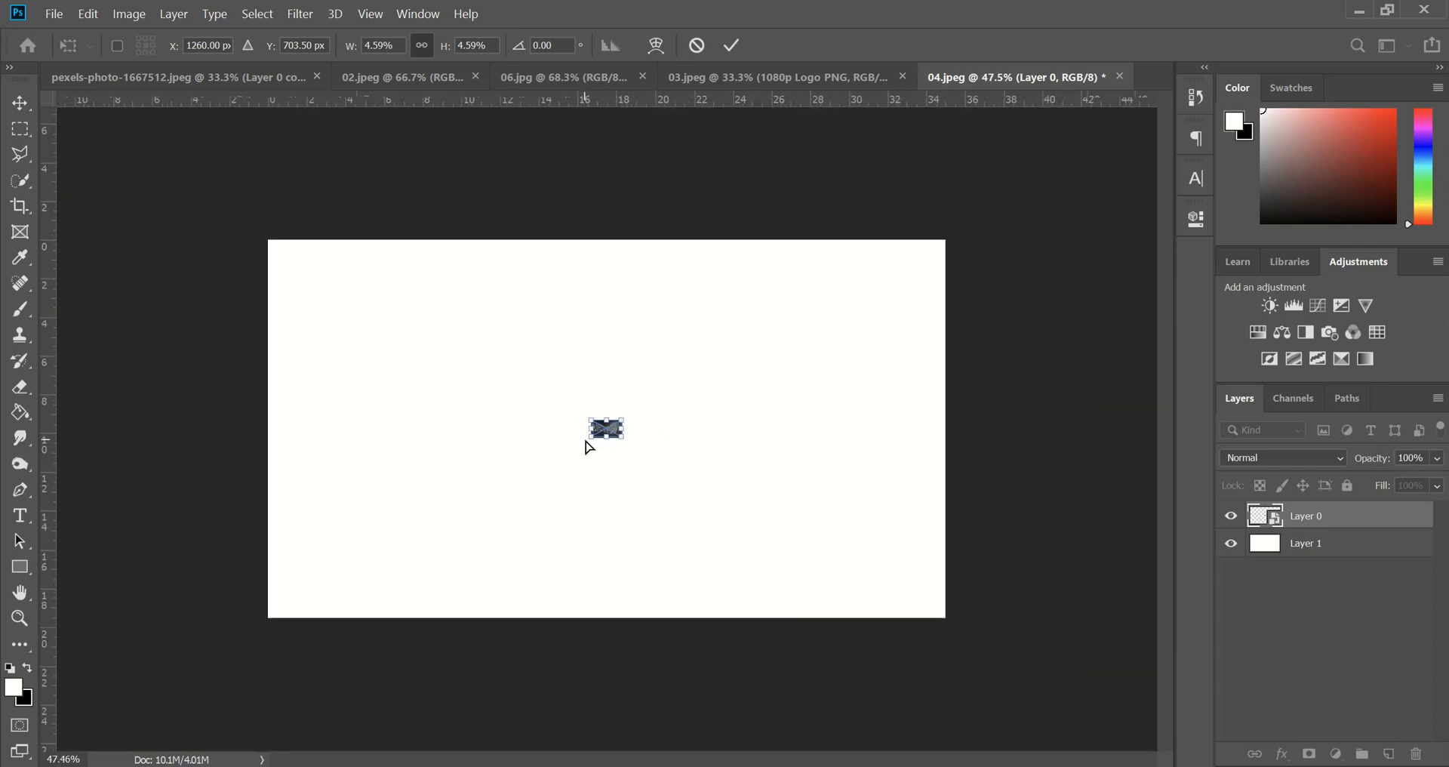
scroll(593, 445, up, 1)
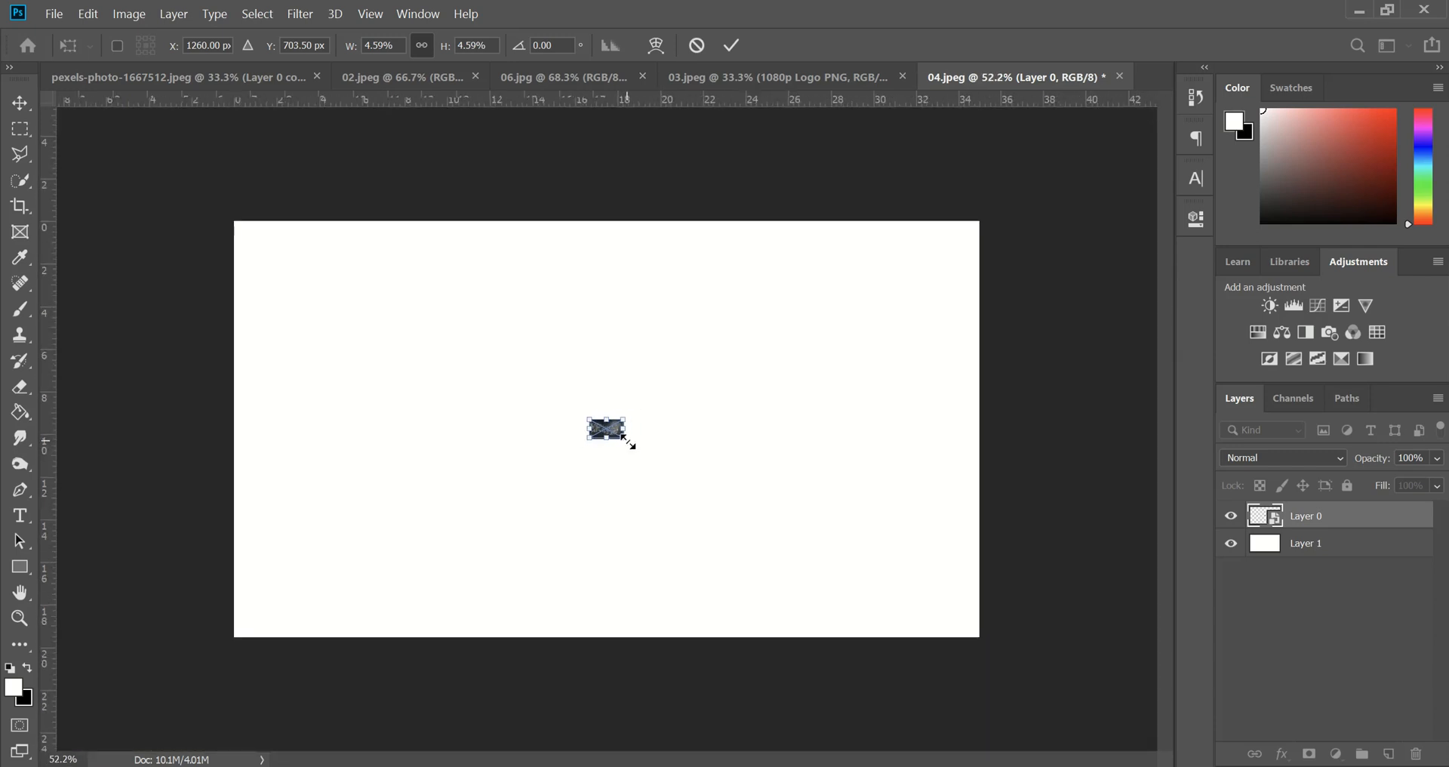
drag(628, 444, 985, 621)
key(Return)
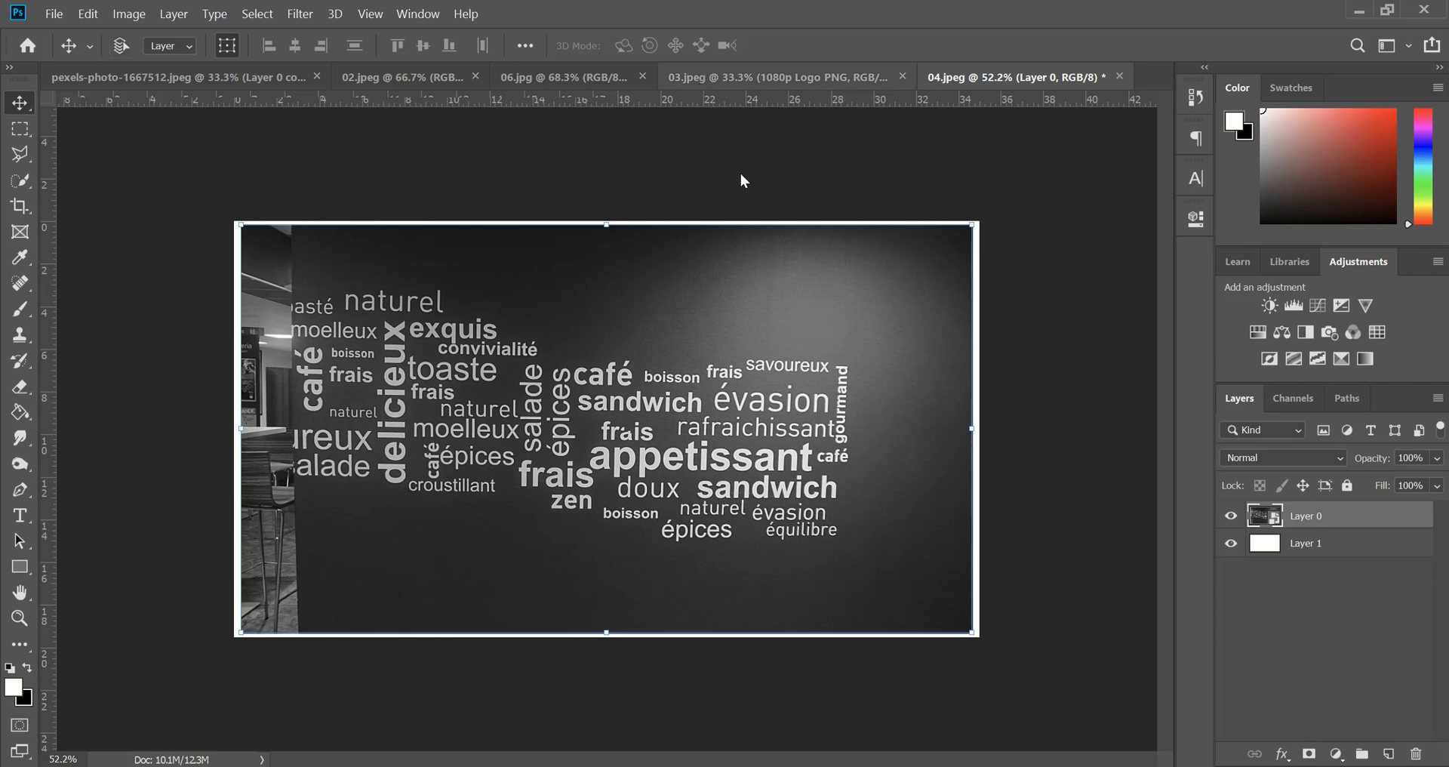
Switch to 06.jpg and start a custom Warp transform on the lined-paper Layer 0.
key(ctrl+Tab)
key(ctrl+Tab)
key(ctrl+Tab)
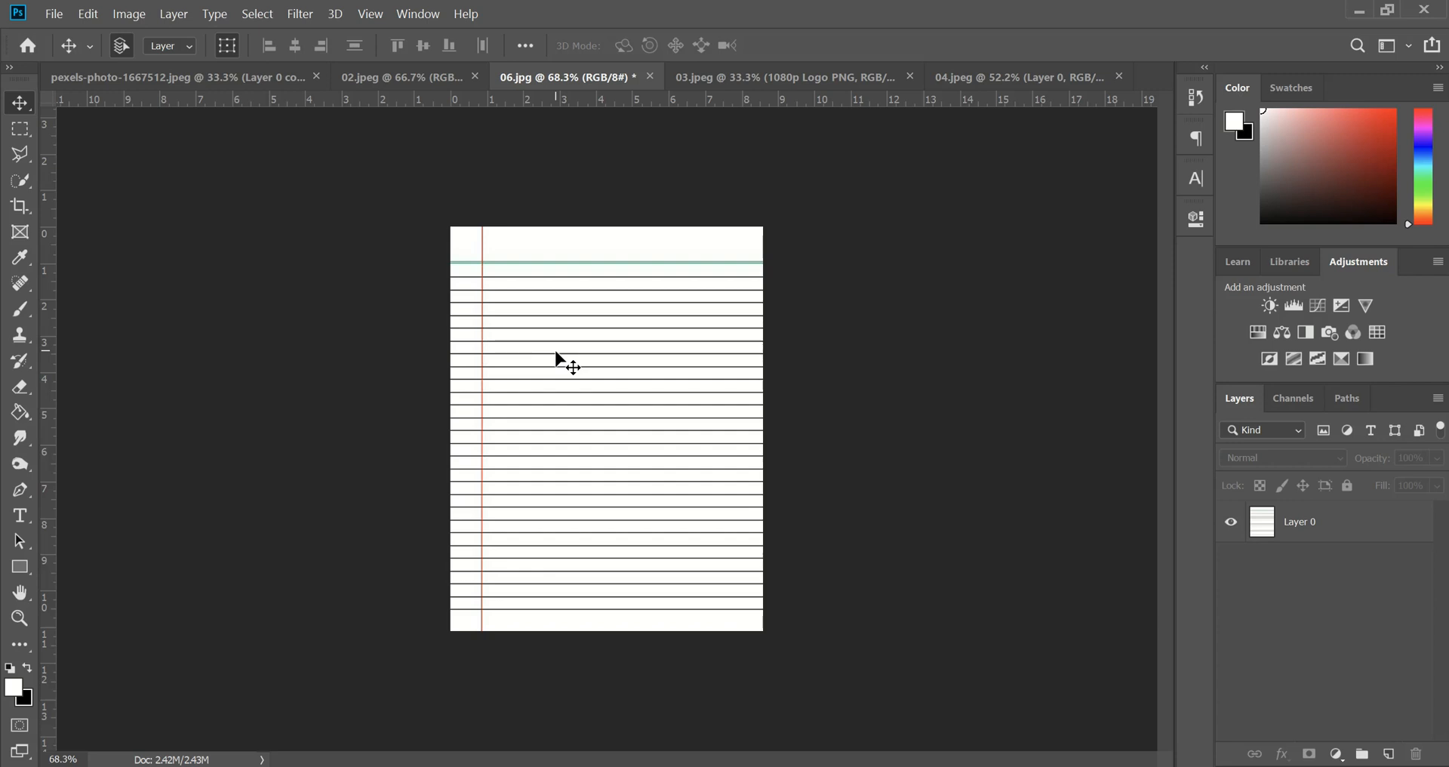
click(534, 384)
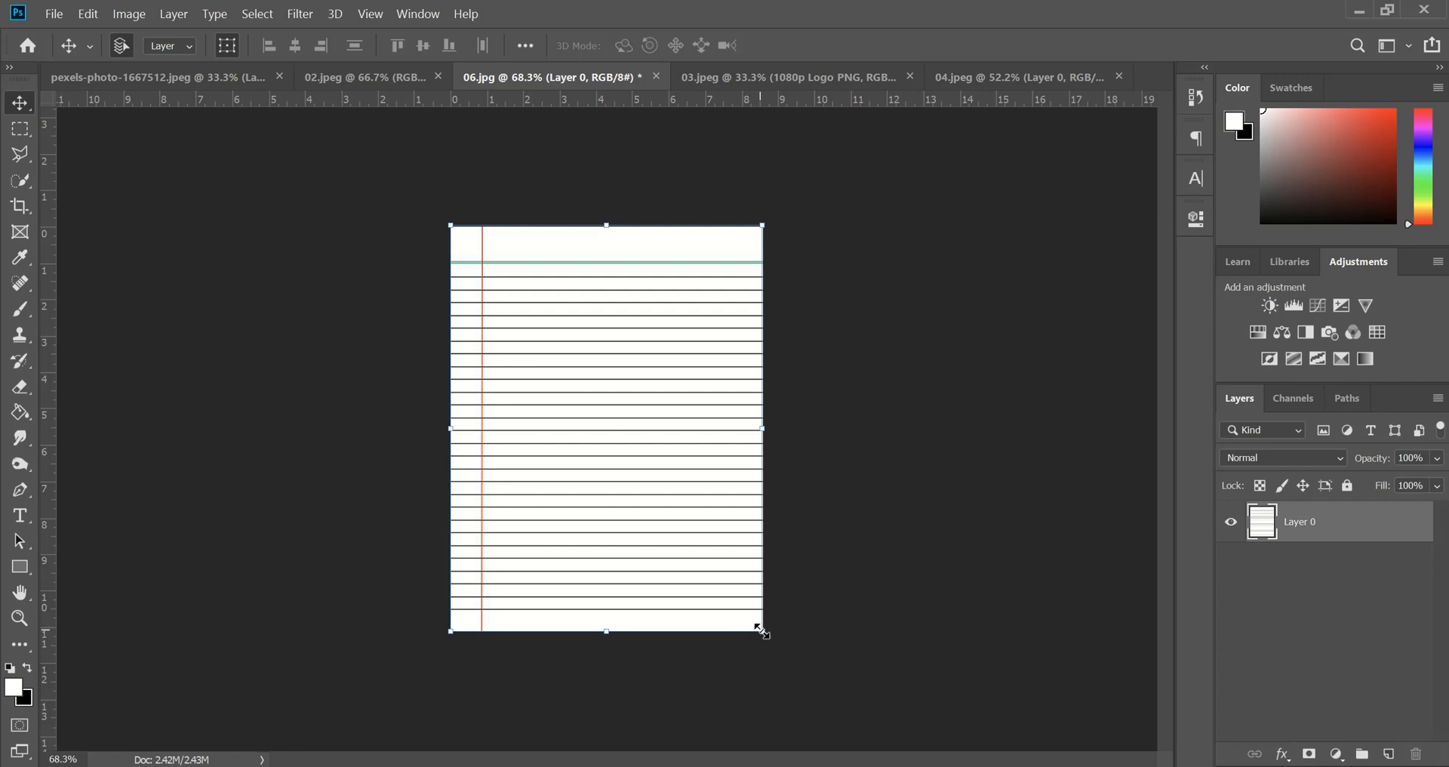
click(761, 629)
mouse_move(761, 629)
mouse_down()
mouse_move(569, 410)
mouse_move(744, 637)
mouse_move(653, 547)
mouse_move(763, 613)
mouse_move(762, 628)
mouse_up()
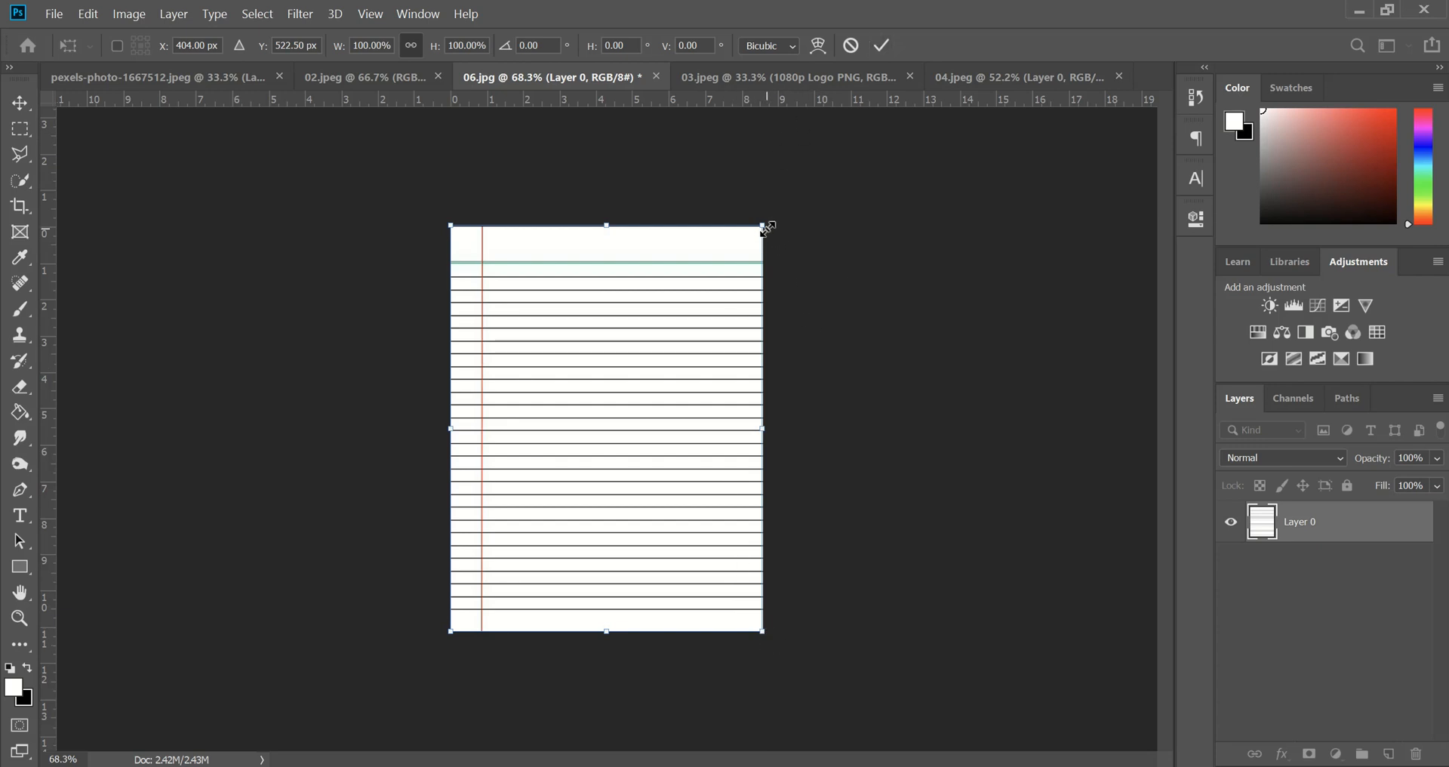
click(818, 47)
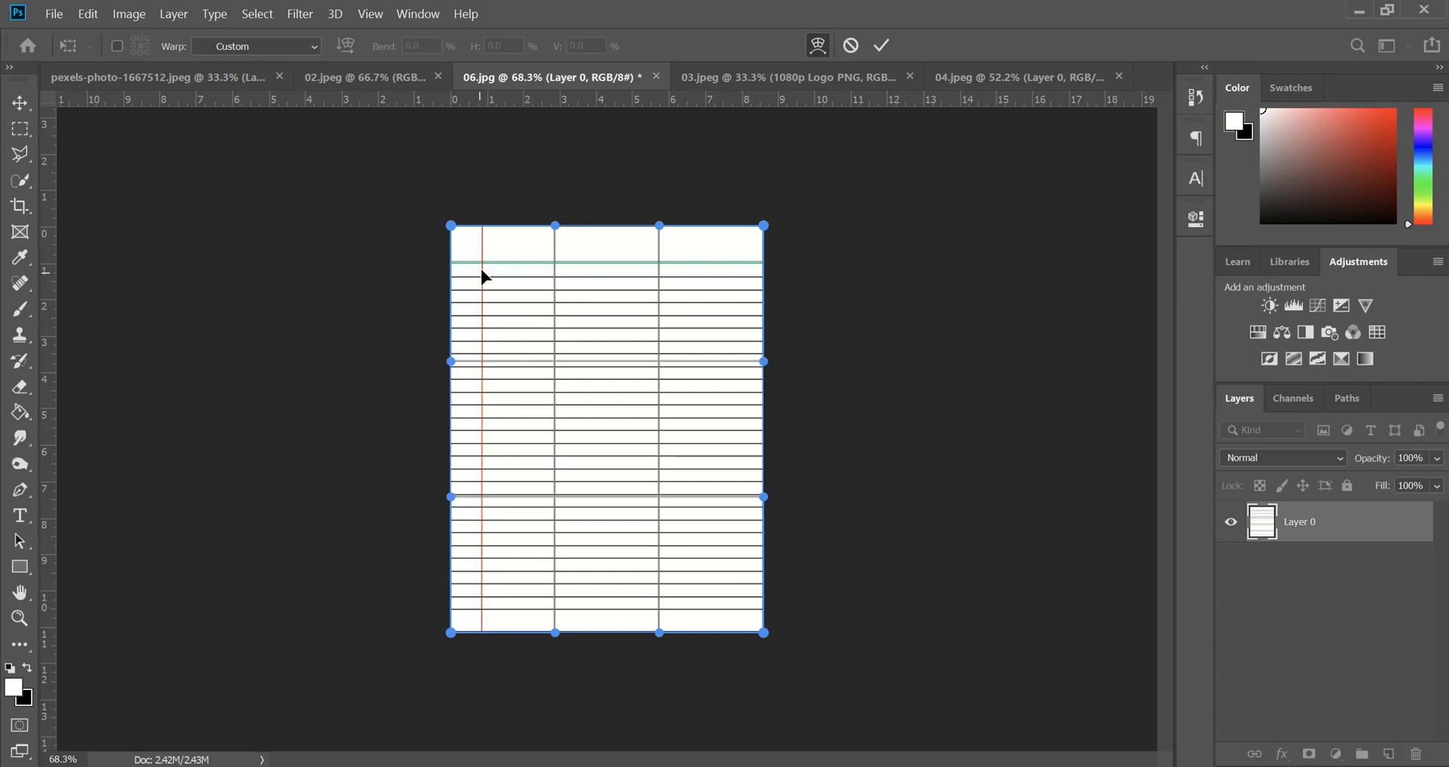
Warp the page's upper-left corner inward and adjust its two curve handles to form a page curl.
drag(451, 227, 564, 351)
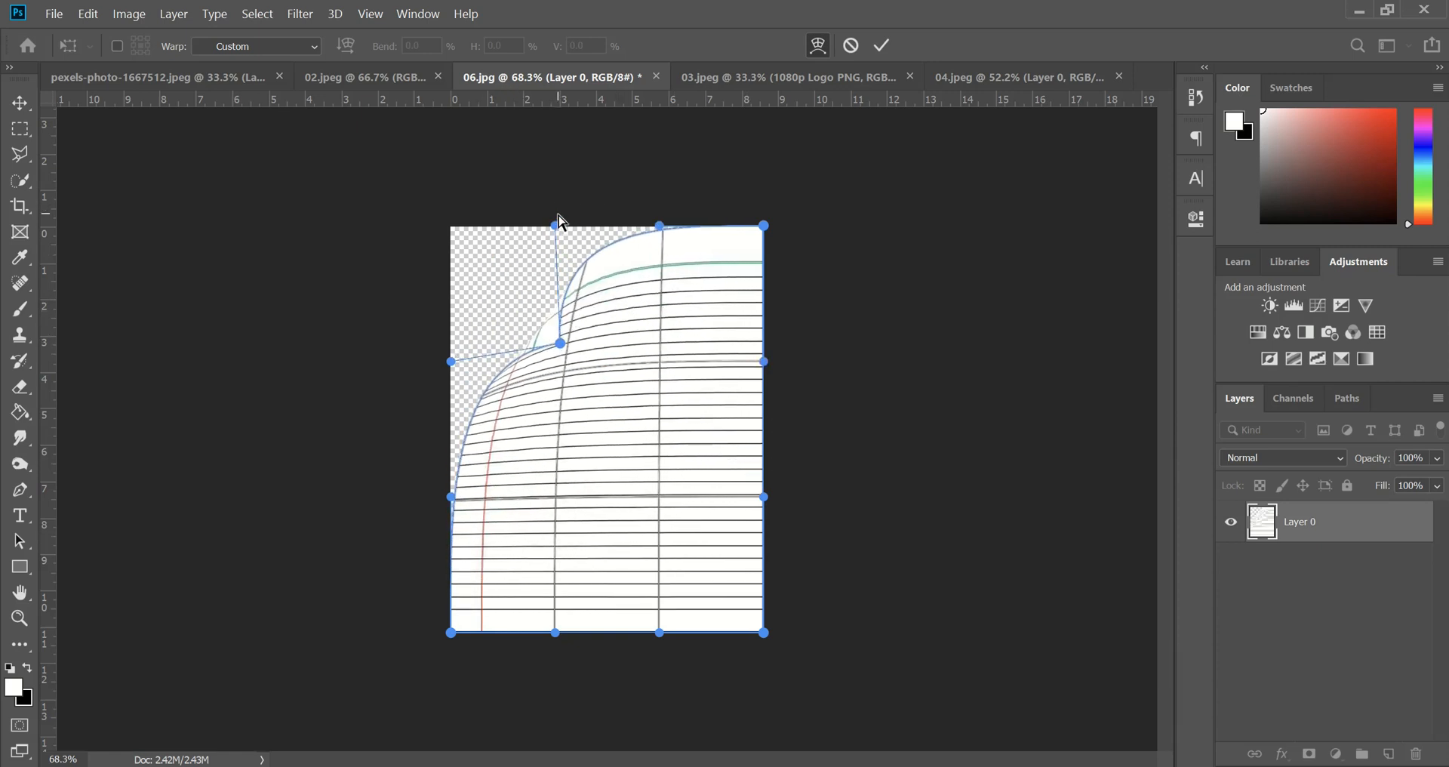
drag(557, 226, 533, 196)
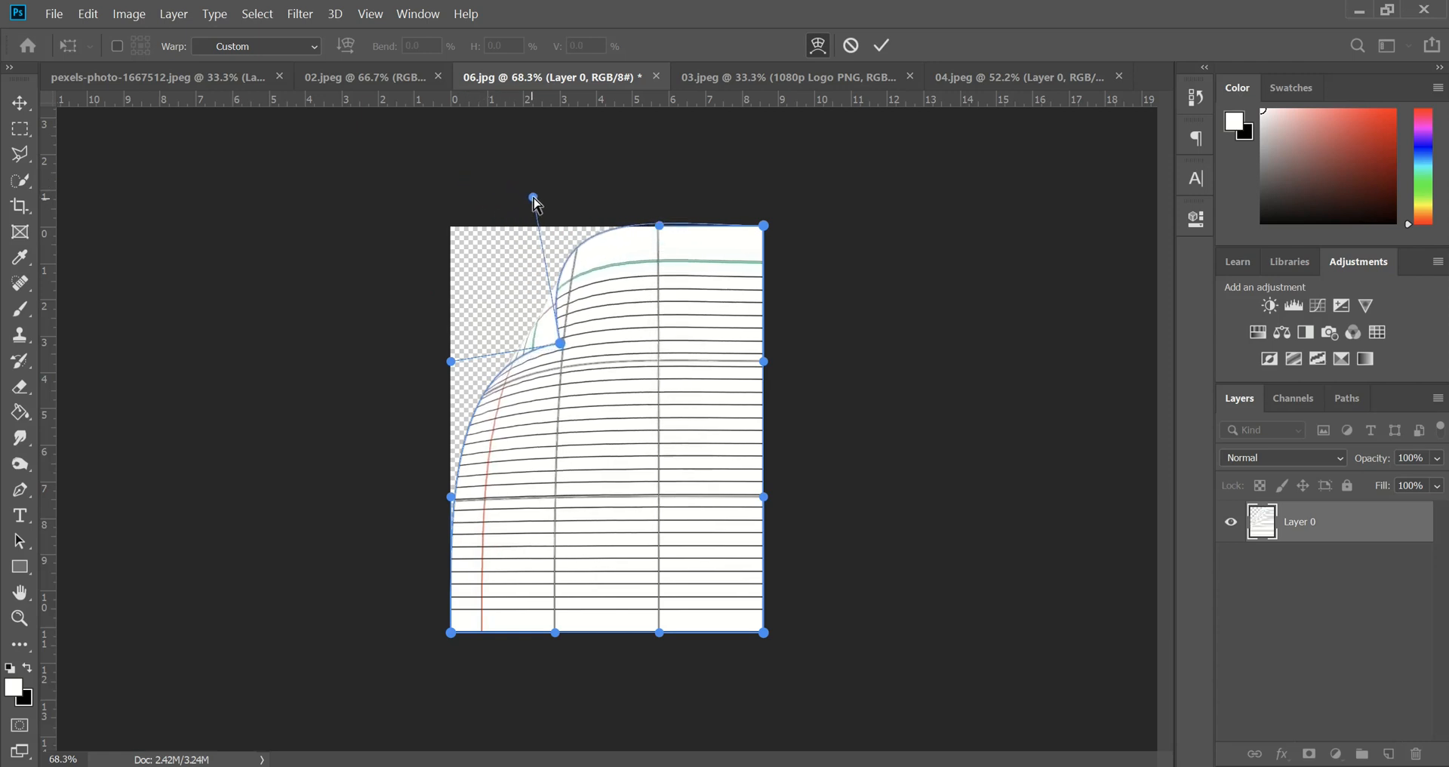
drag(451, 362, 431, 290)
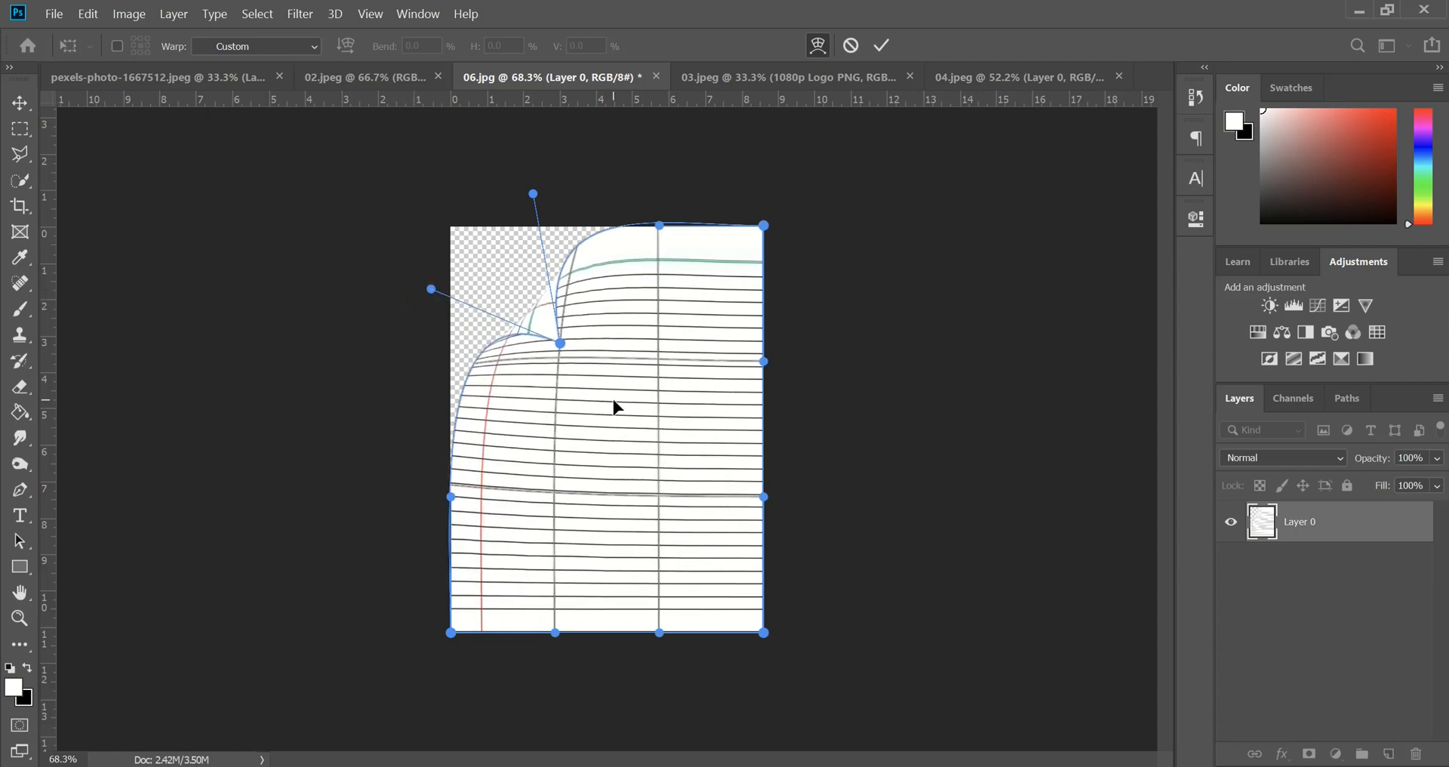
drag(560, 346, 594, 352)
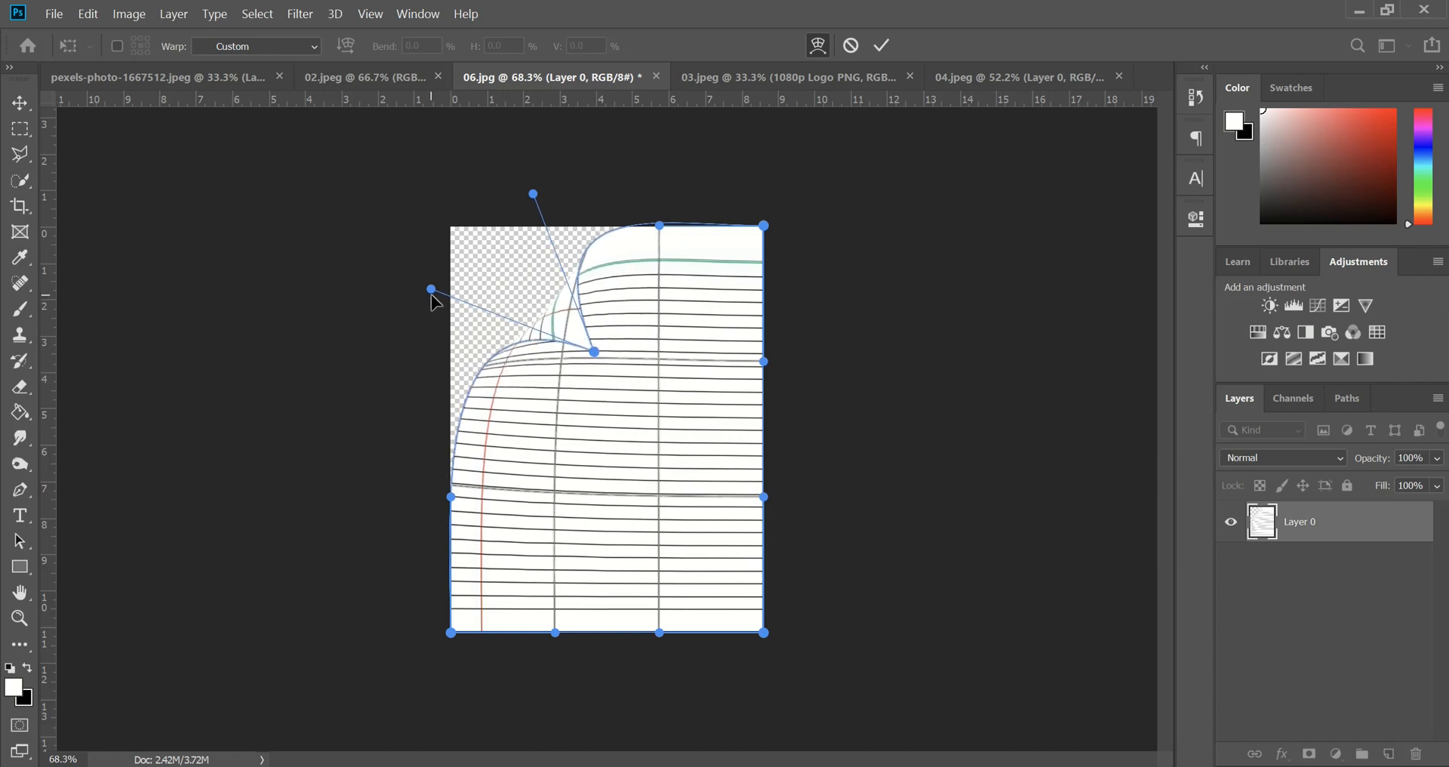
drag(432, 290, 441, 340)
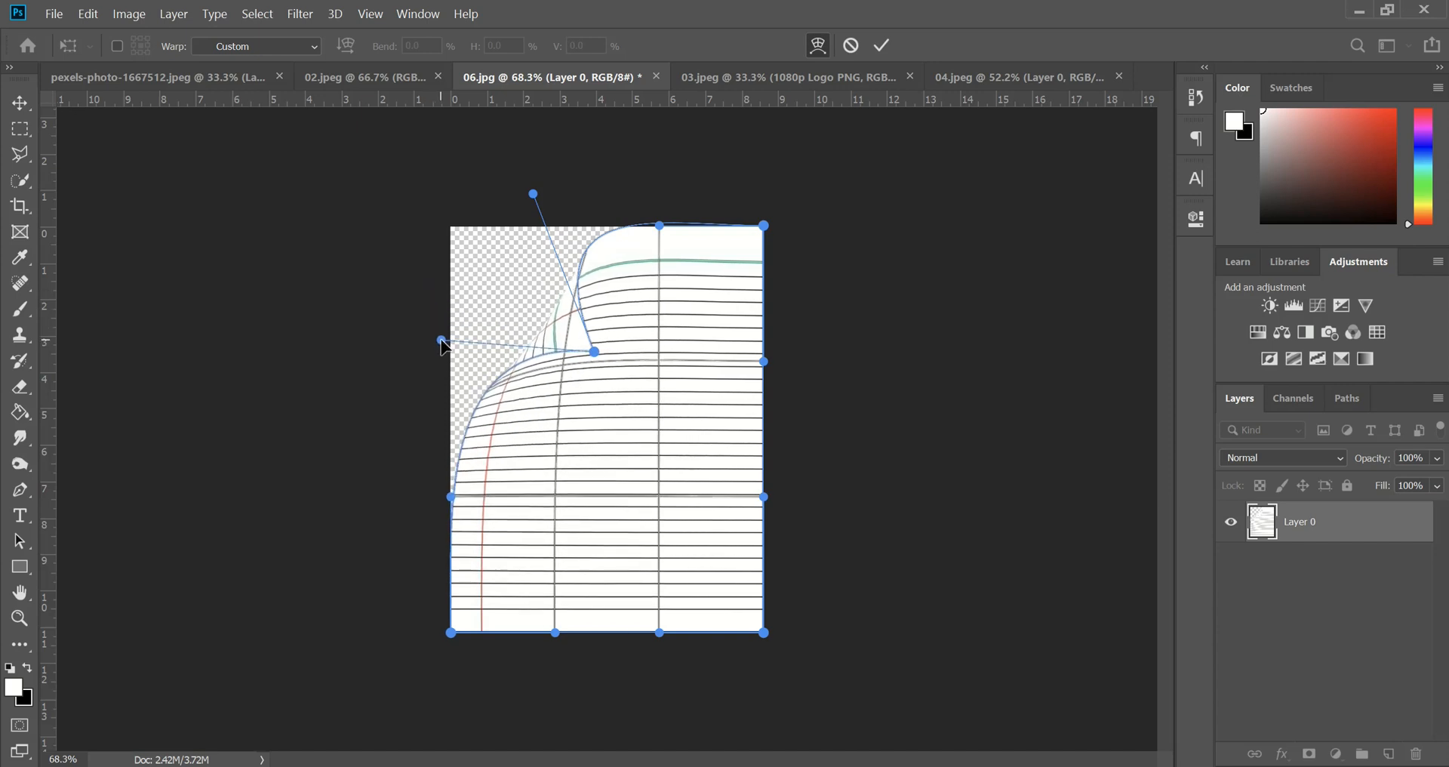
Pull the curled corner farther into the page, bow the page's left edge outward, and apply the warp.
drag(513, 401, 528, 403)
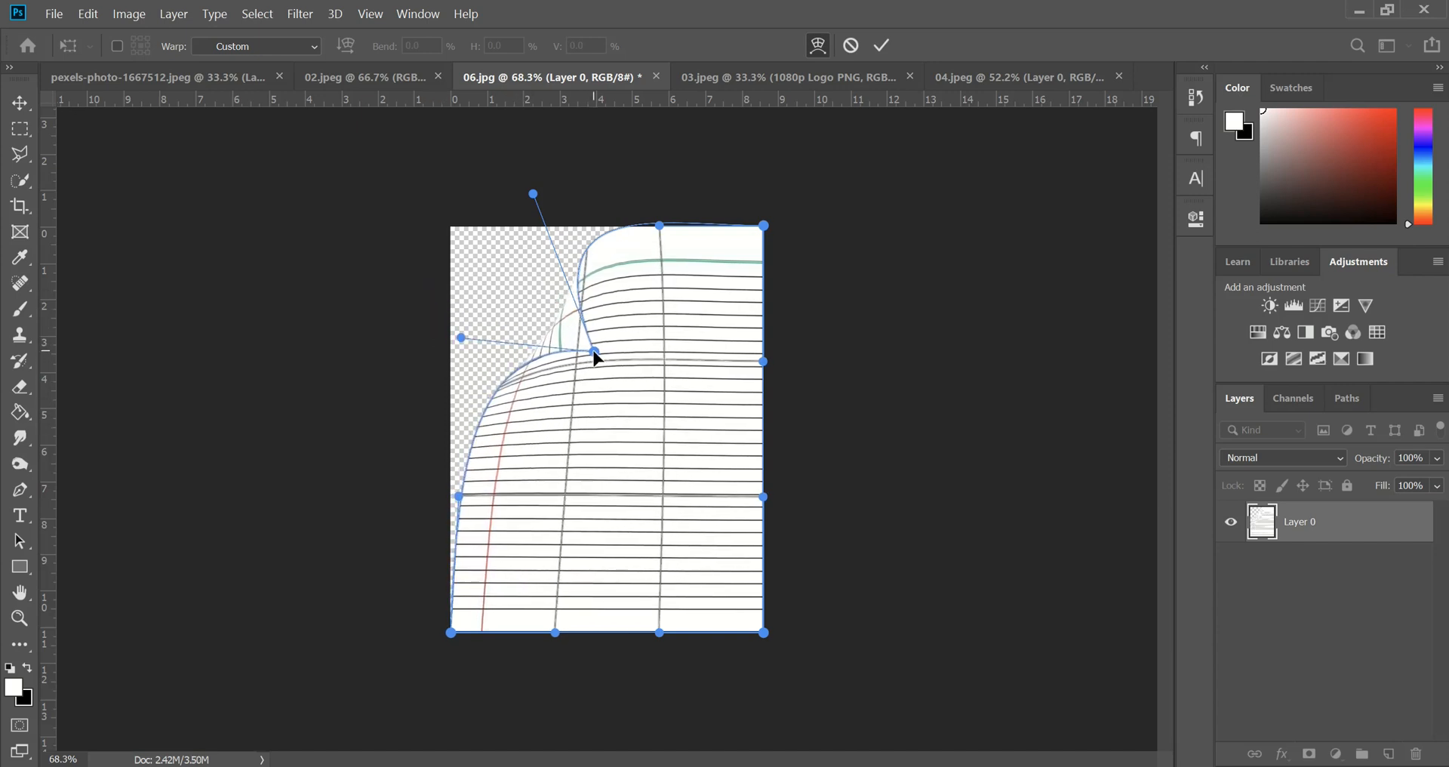
drag(594, 352, 668, 377)
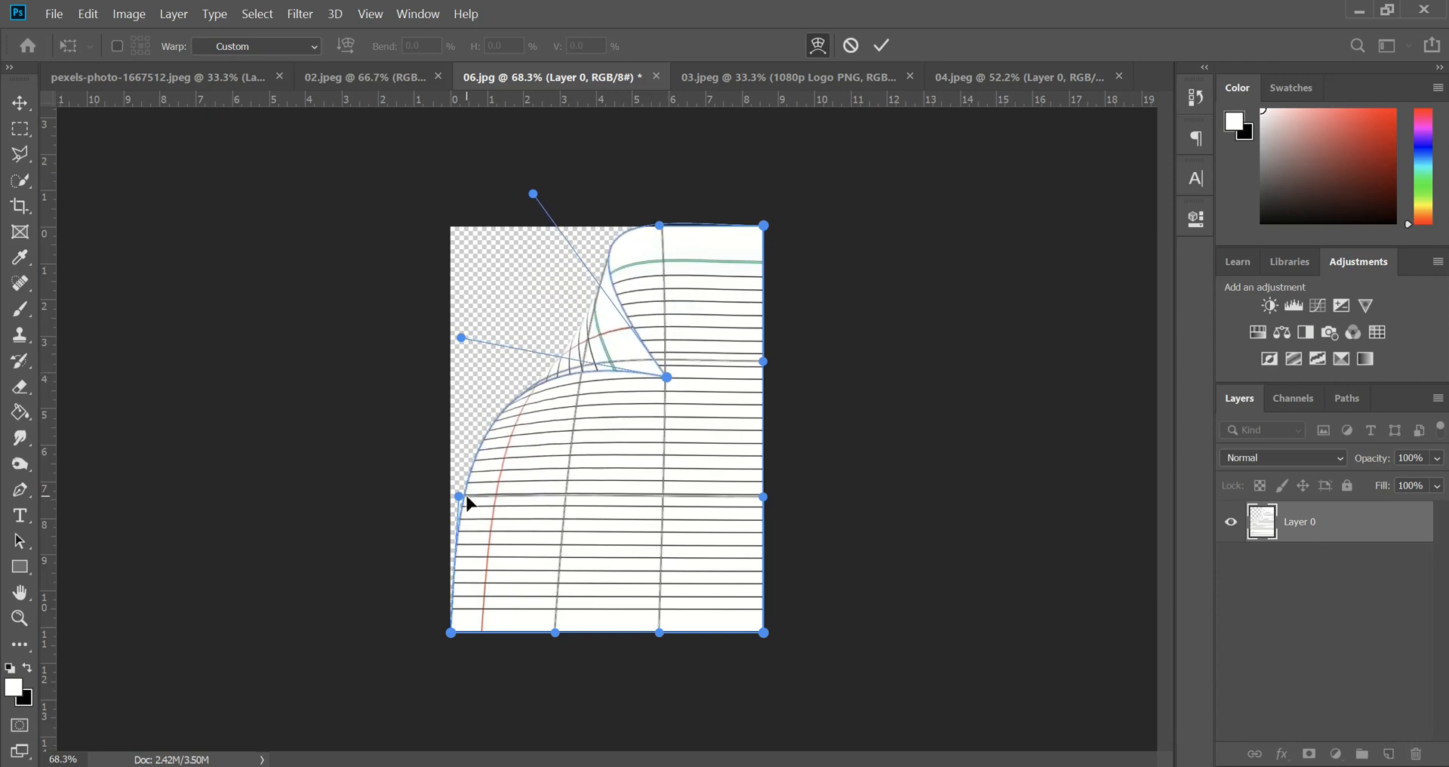
alt+scroll(447, 591, up, 3)
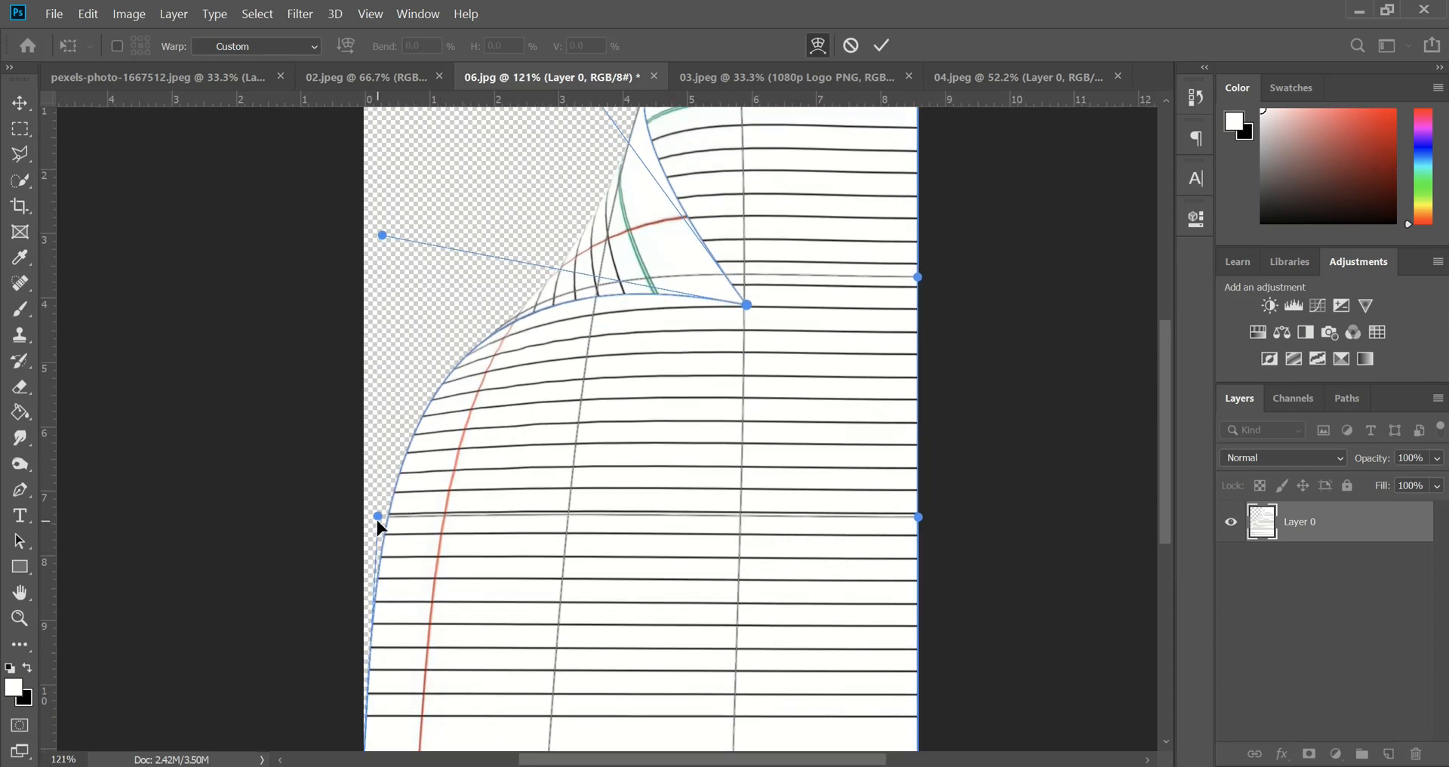
drag(376, 517, 342, 515)
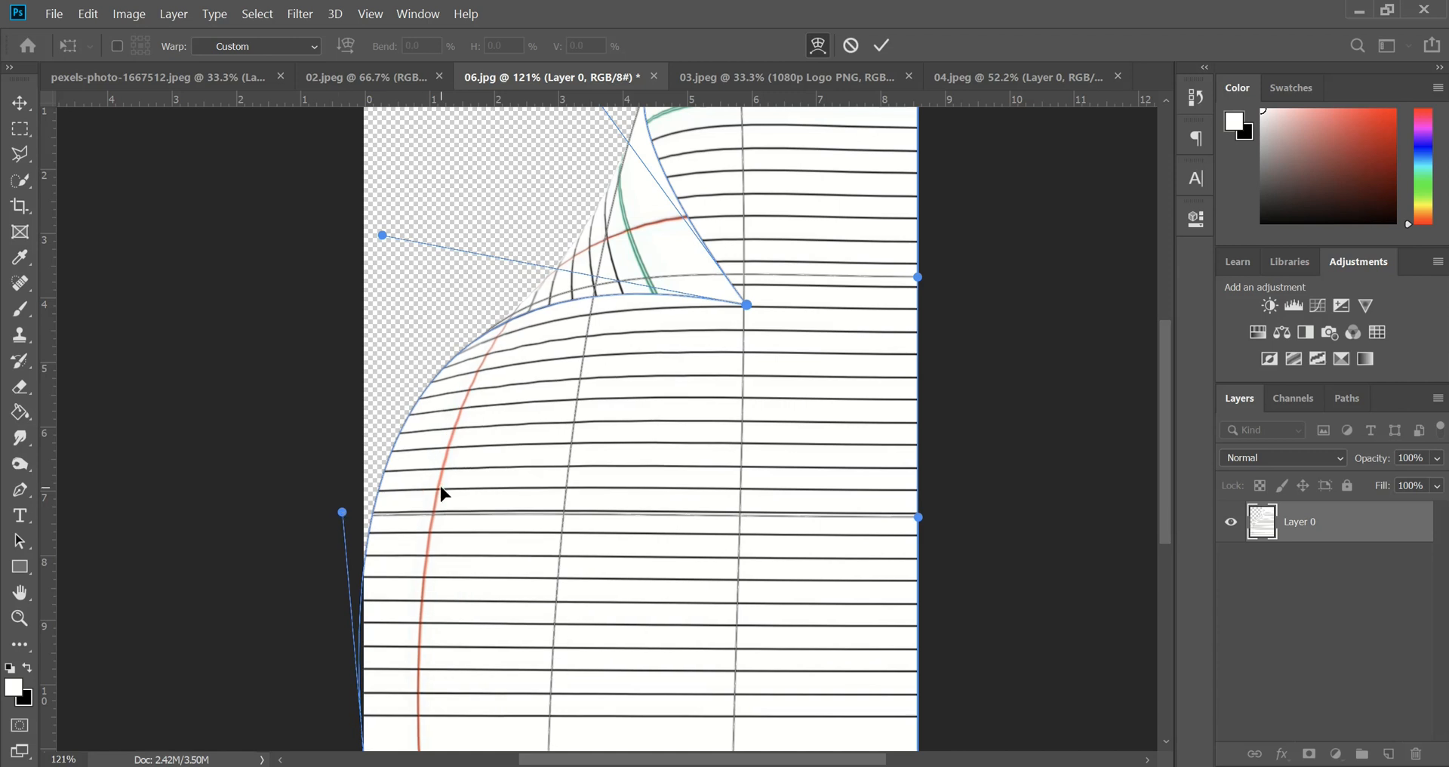
mouse_move(441, 488)
mouse_down()
mouse_move(427, 485)
mouse_move(439, 478)
mouse_up()
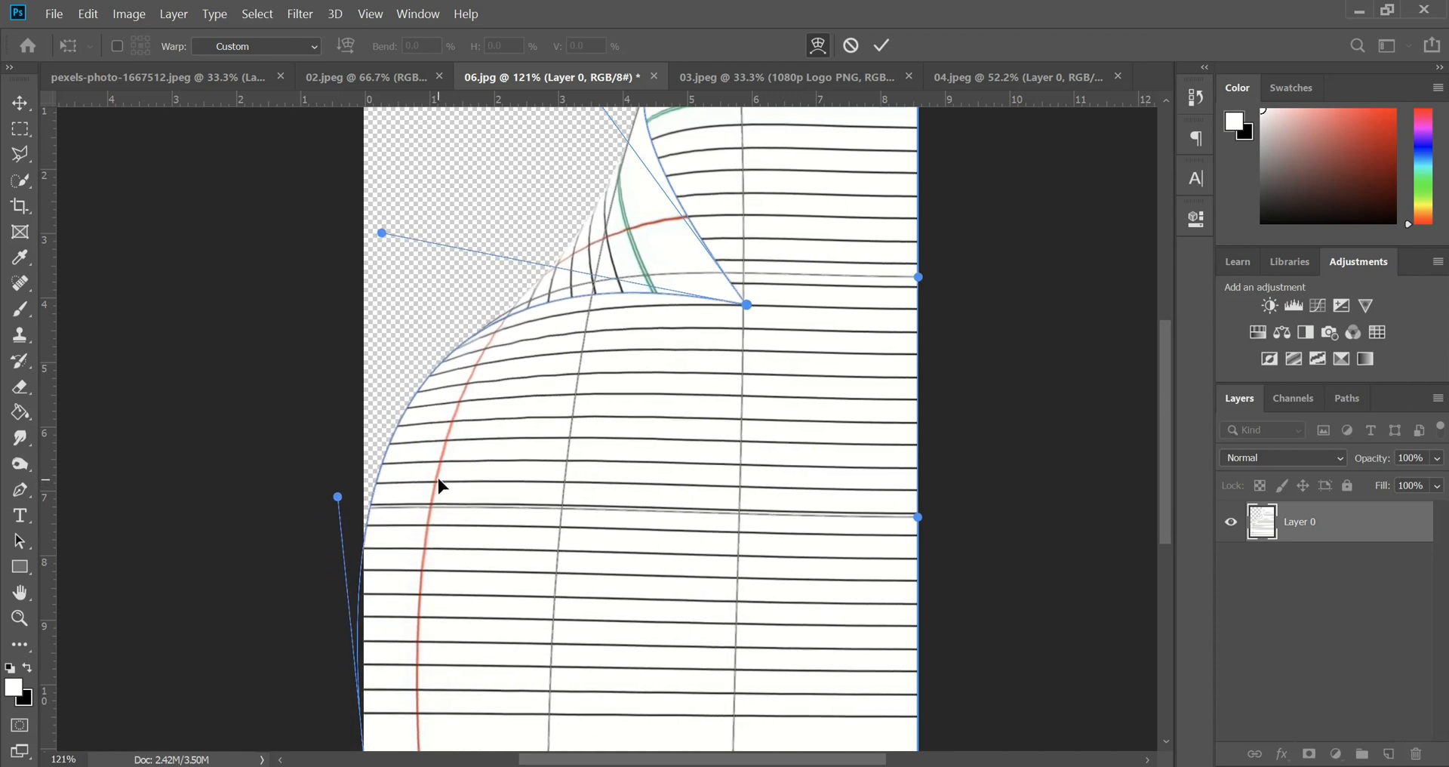
scroll(467, 476, down, 5)
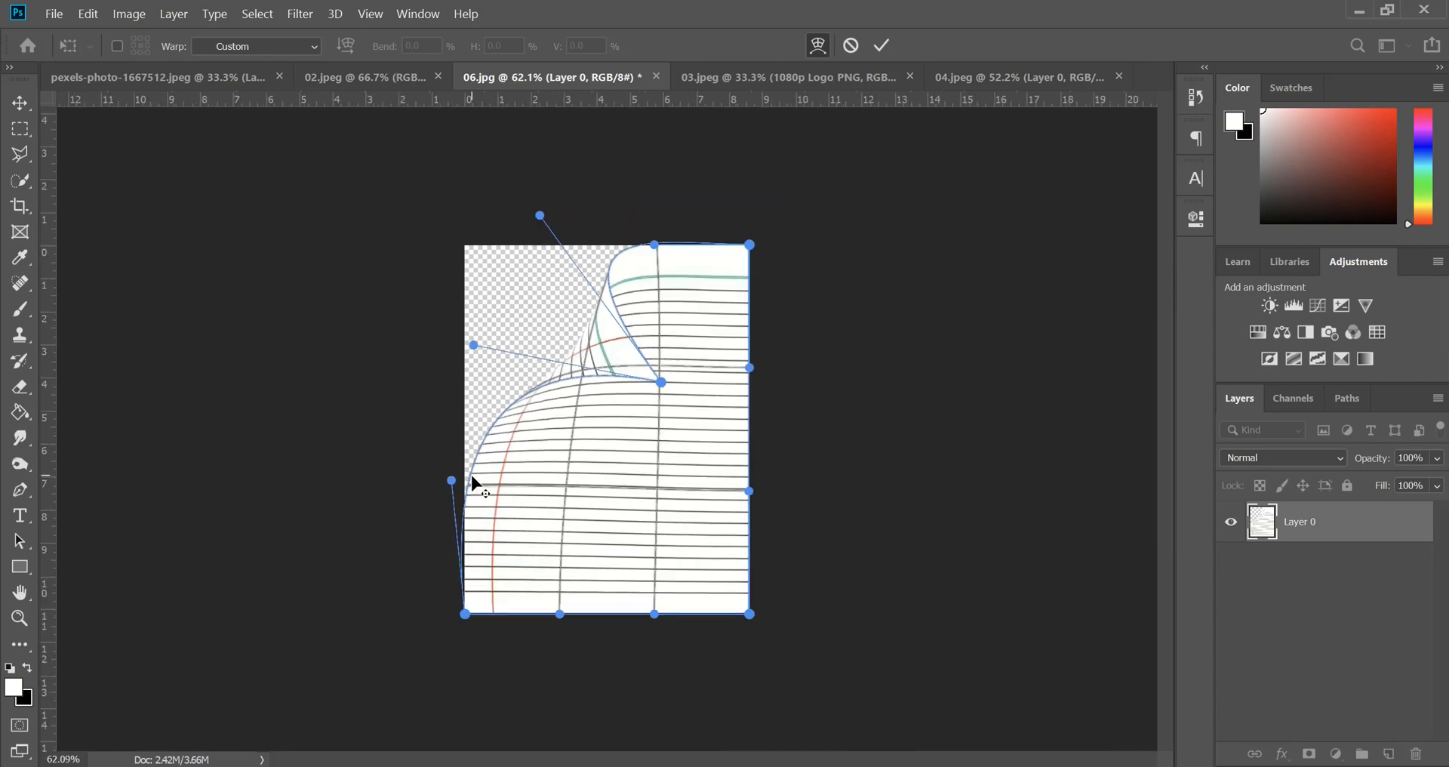
click(881, 45)
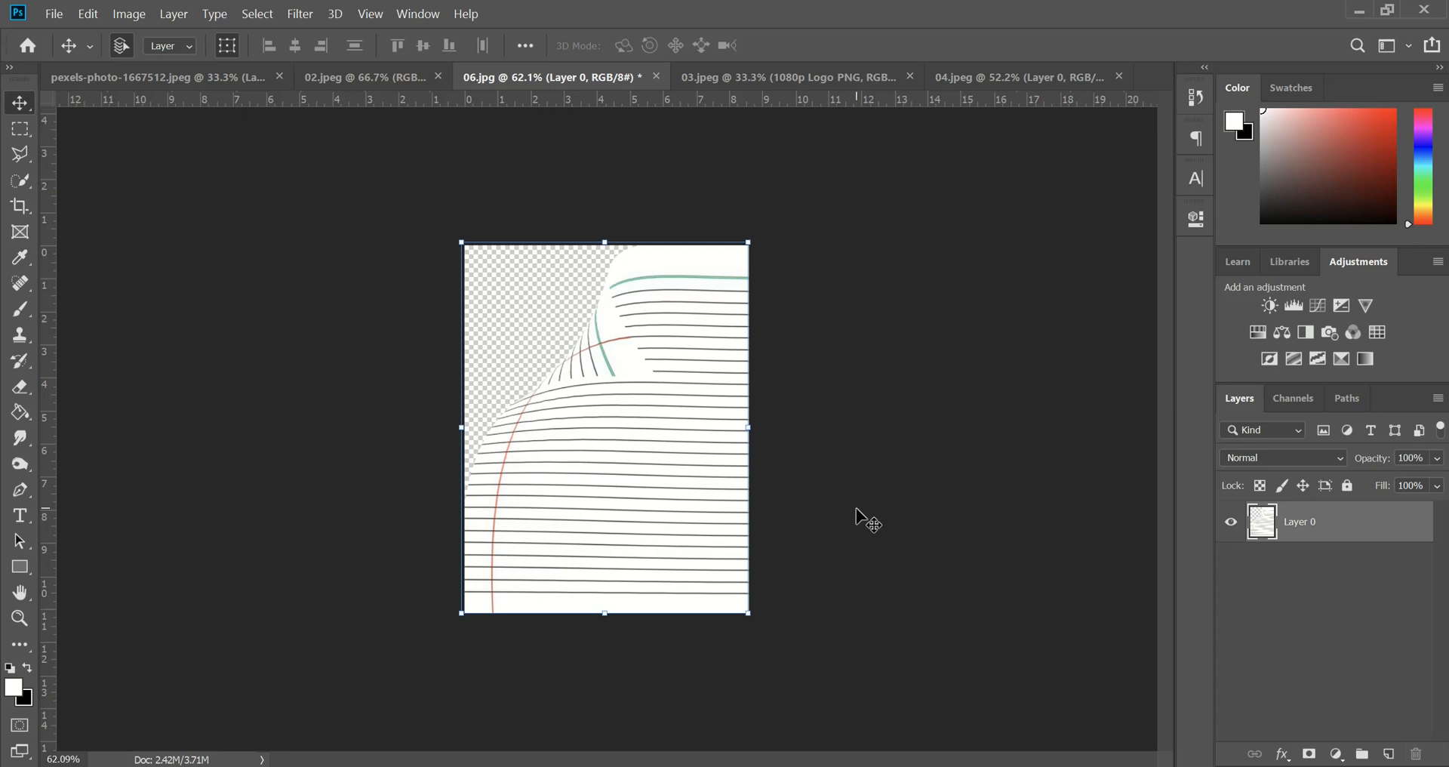
Copy the cloudy sky image from 02.jpeg into 06.jpg as a new layer above the lined paper.
click(374, 83)
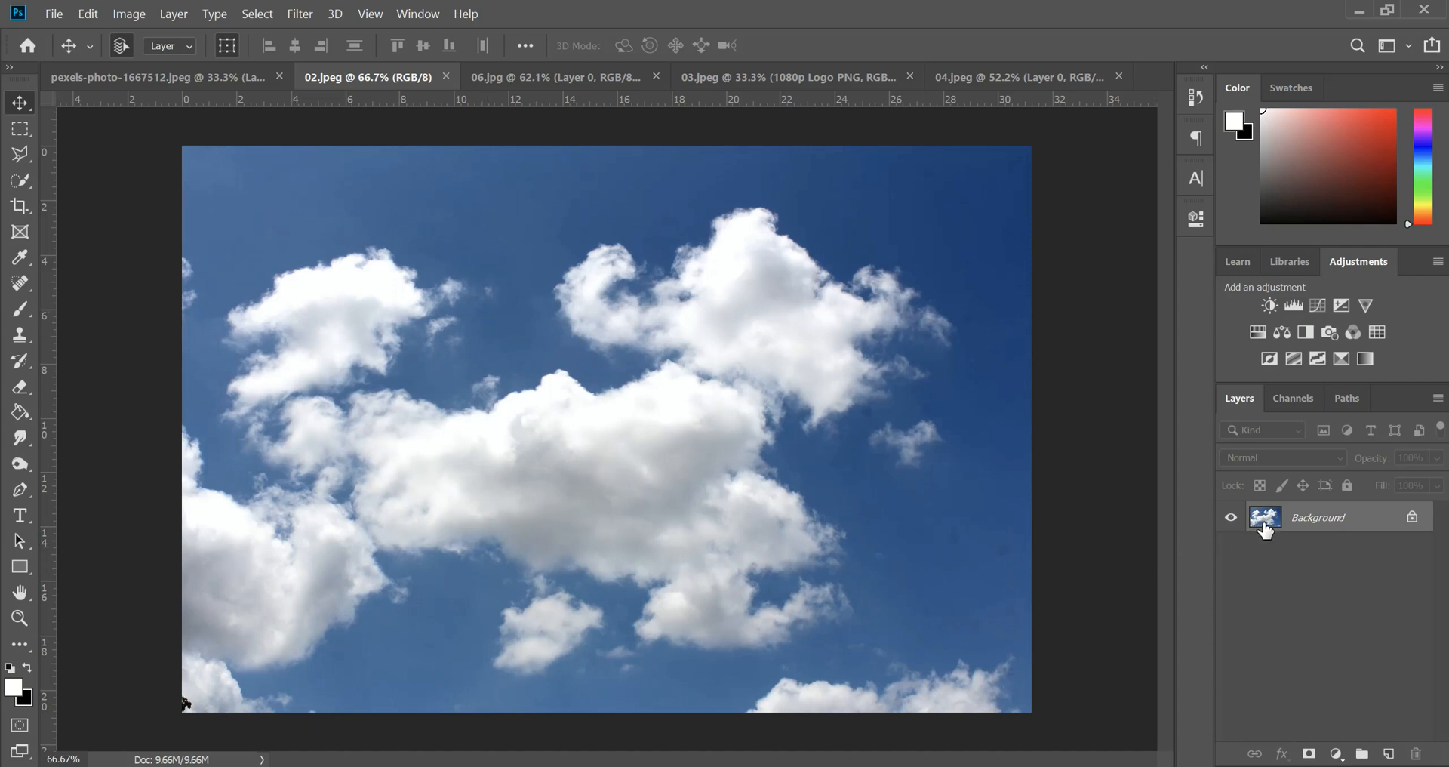
right_click(1262, 522)
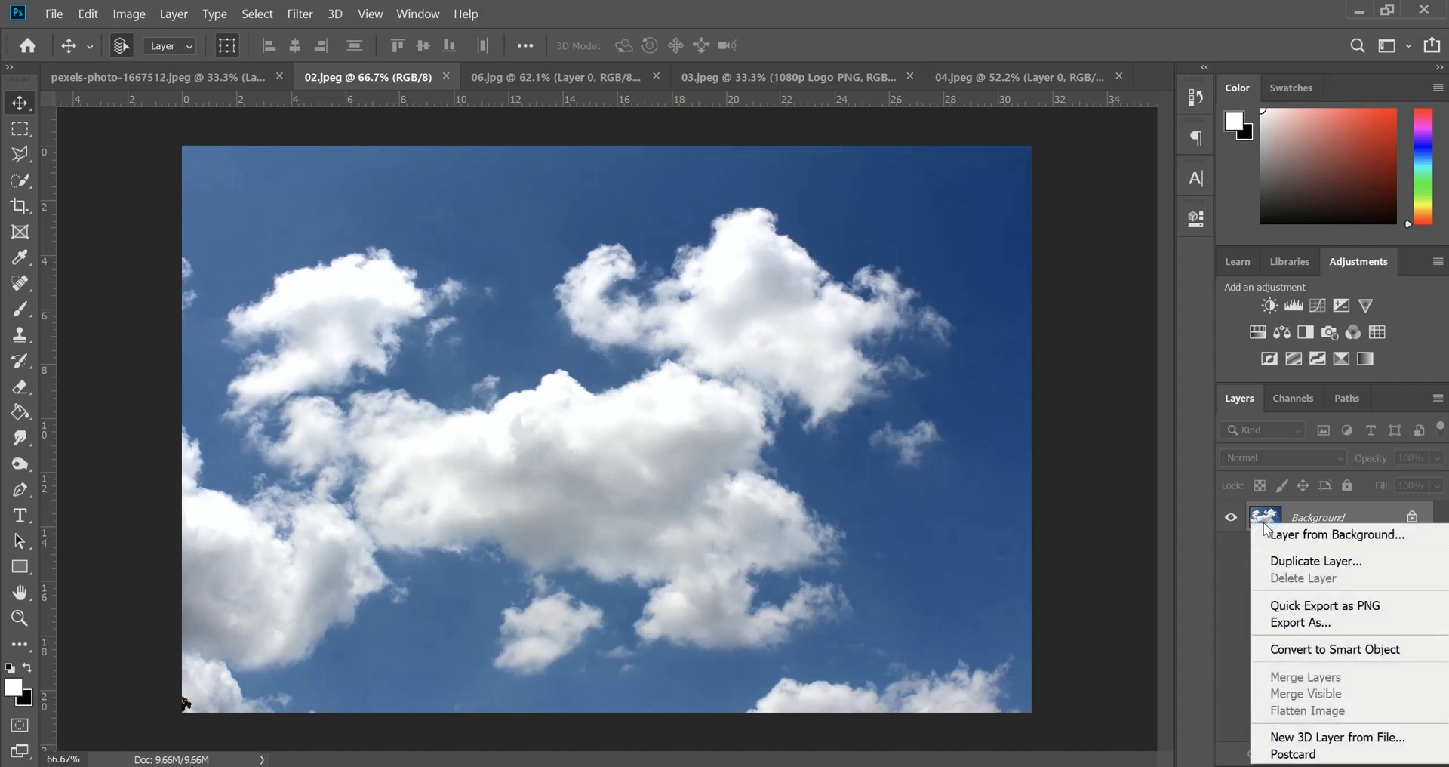
click(574, 358)
drag(482, 356, 533, 300)
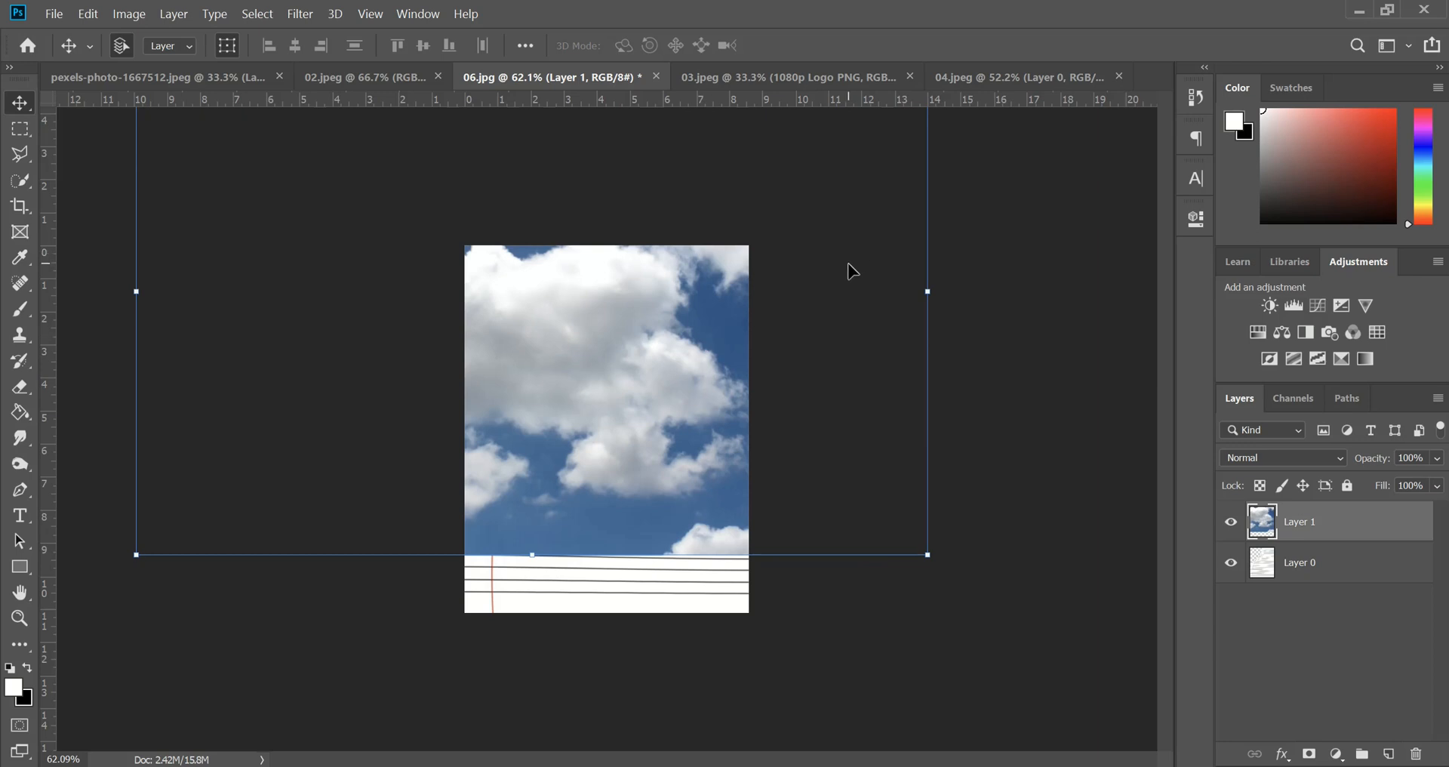
Scale the sky layer to about 53%, shift it over the page's upper-left part, and place it beneath the lined-paper Layer 0.
drag(928, 556, 600, 351)
drag(528, 305, 680, 487)
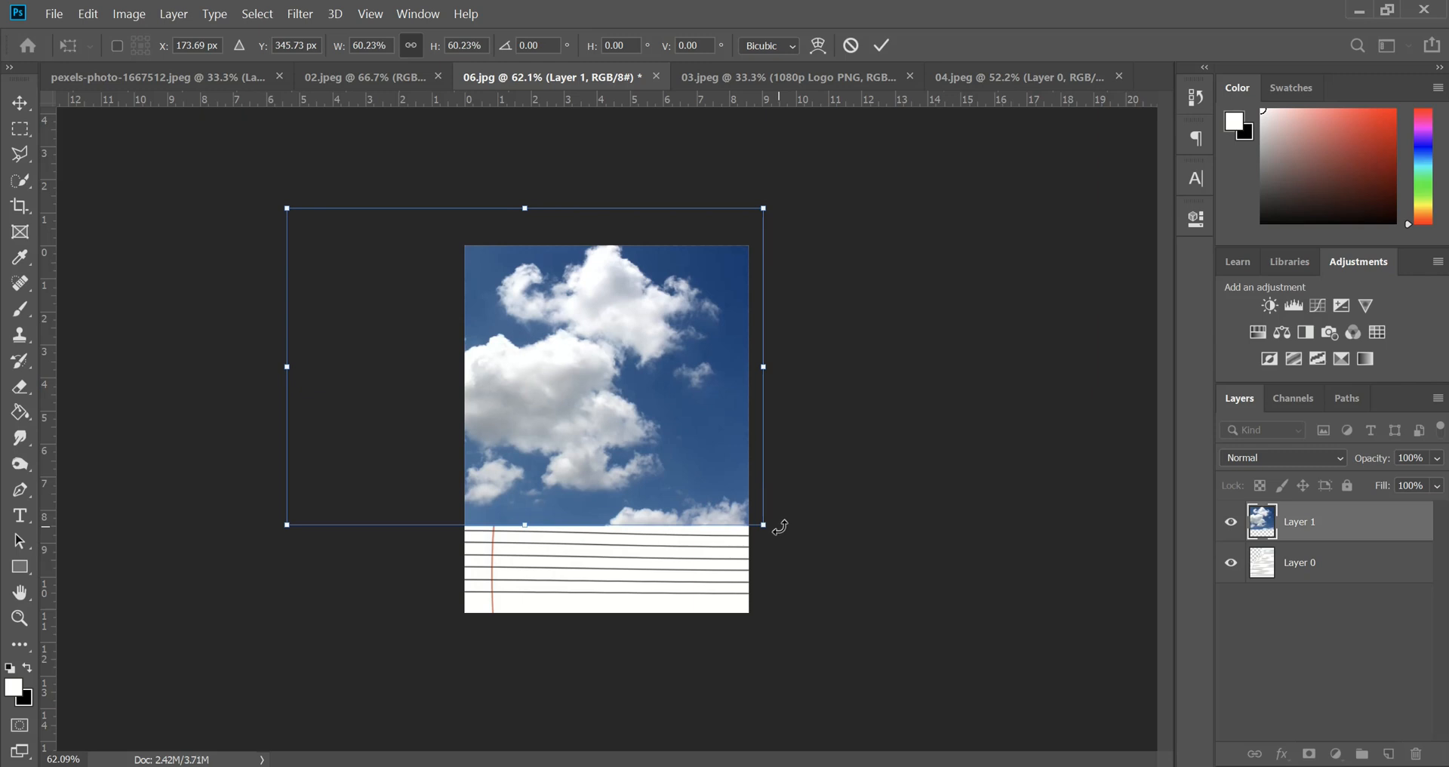
drag(762, 523, 674, 475)
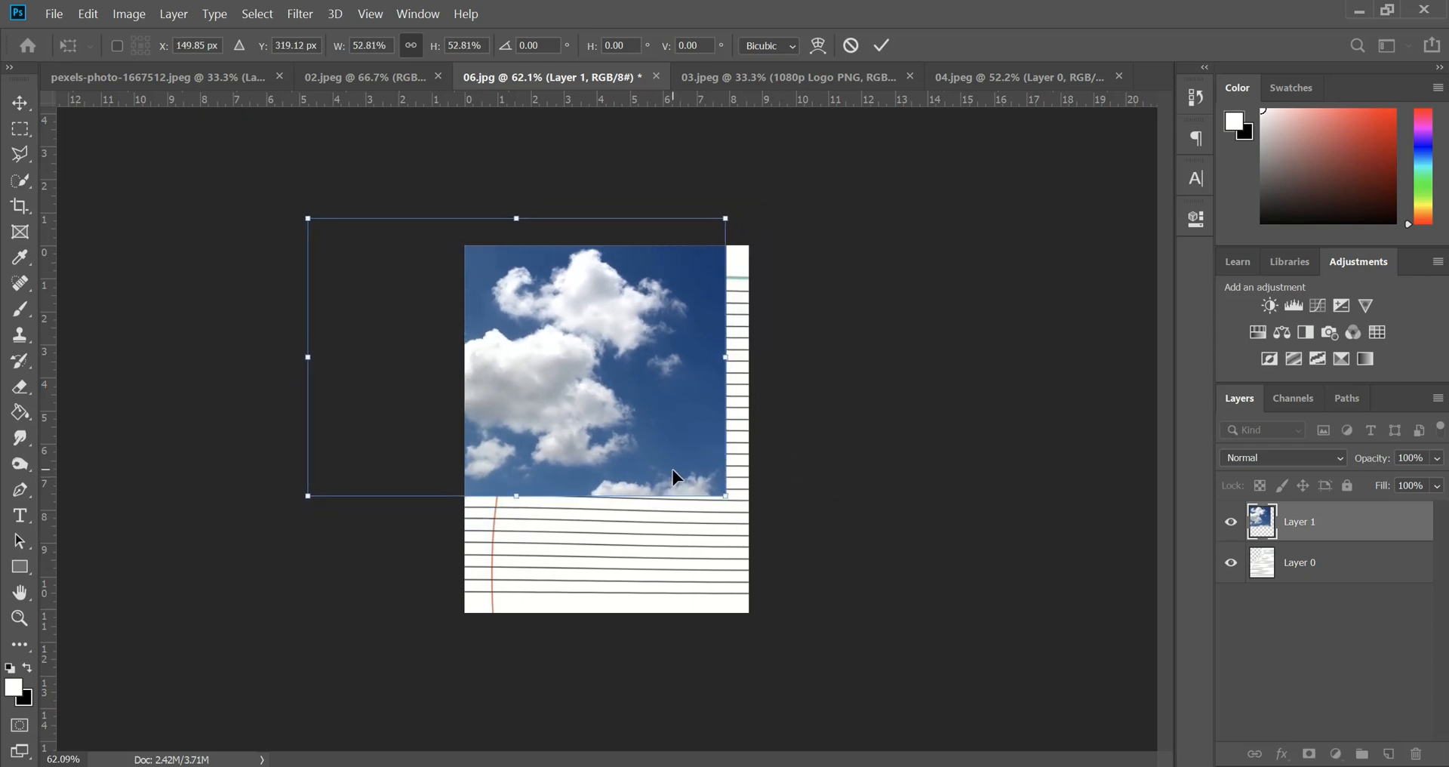
click(880, 46)
drag(1310, 520, 1312, 590)
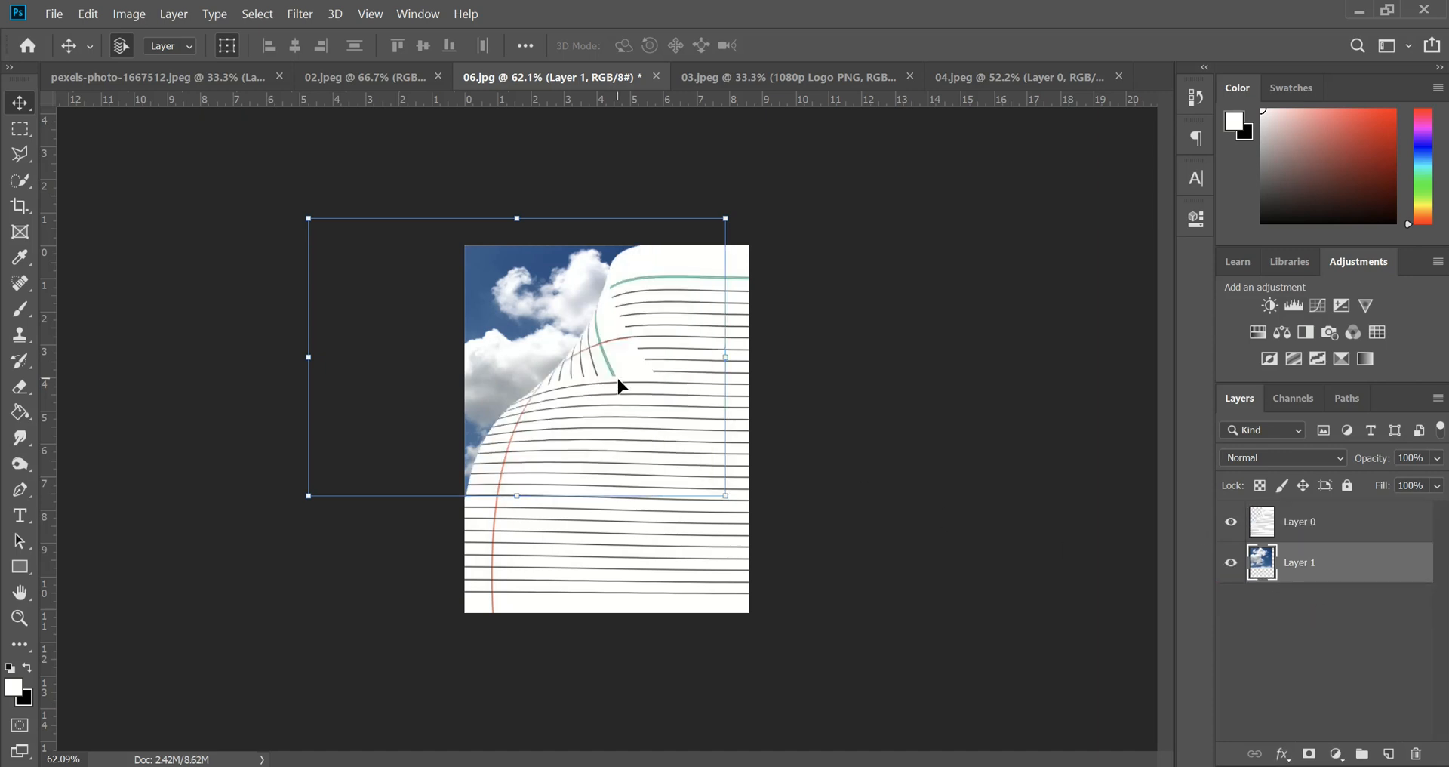
Nudge the sky layer slightly down and left behind the page curl.
key(Down)
key(Down)
key(Down)
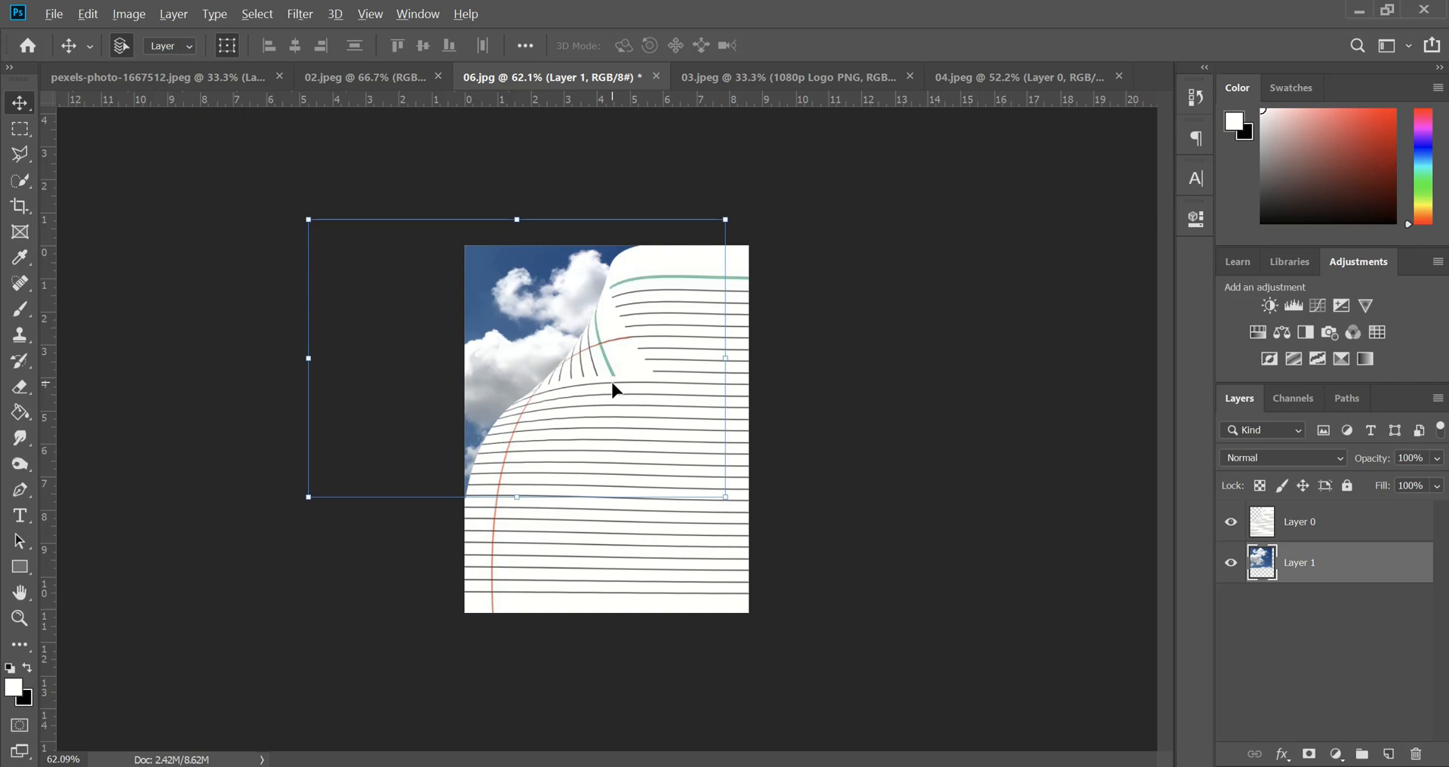
scroll(683, 295, up, 2)
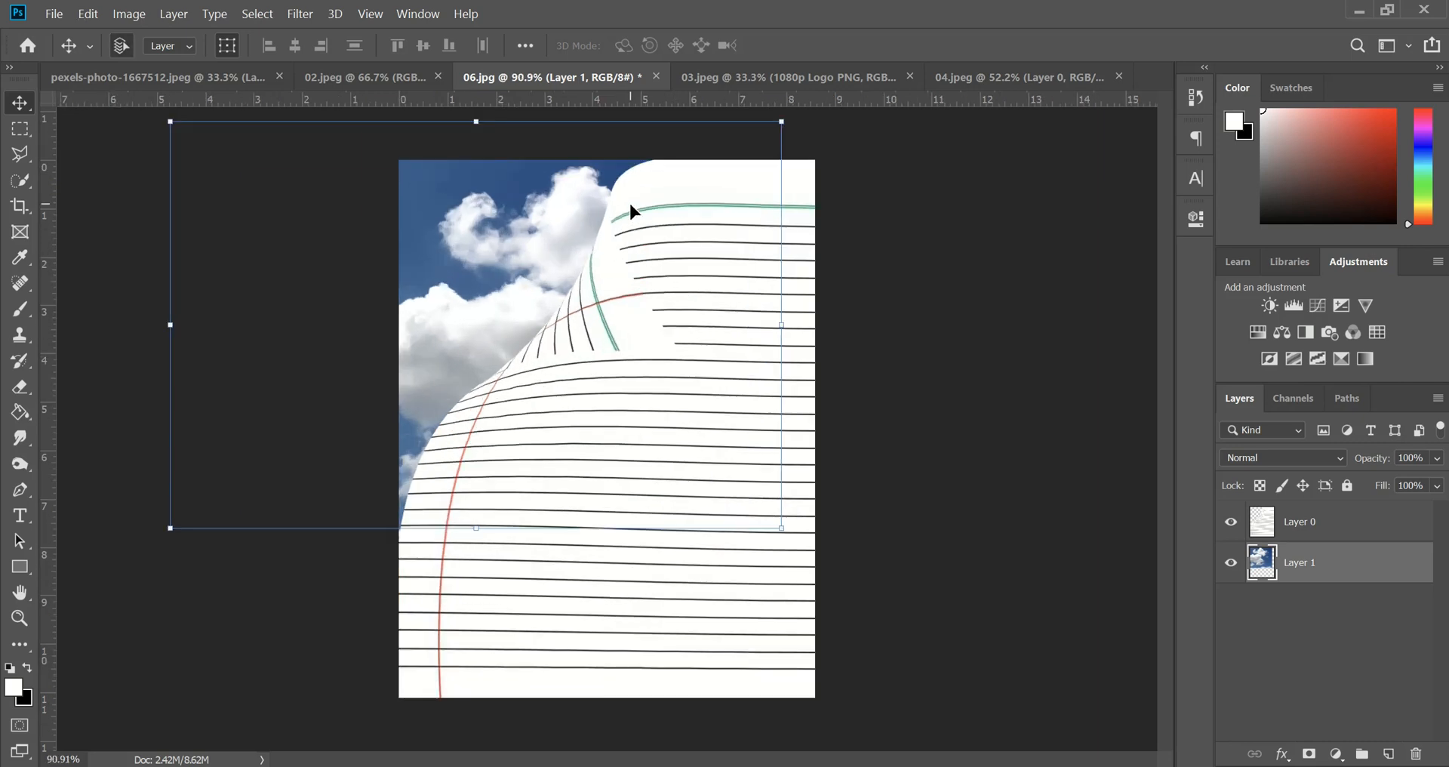
key(Left)
key(Left)
key(Down)
key(Down)
key(Down)
key(Down)
key(Down)
key(Down)
key(Down)
key(Down)
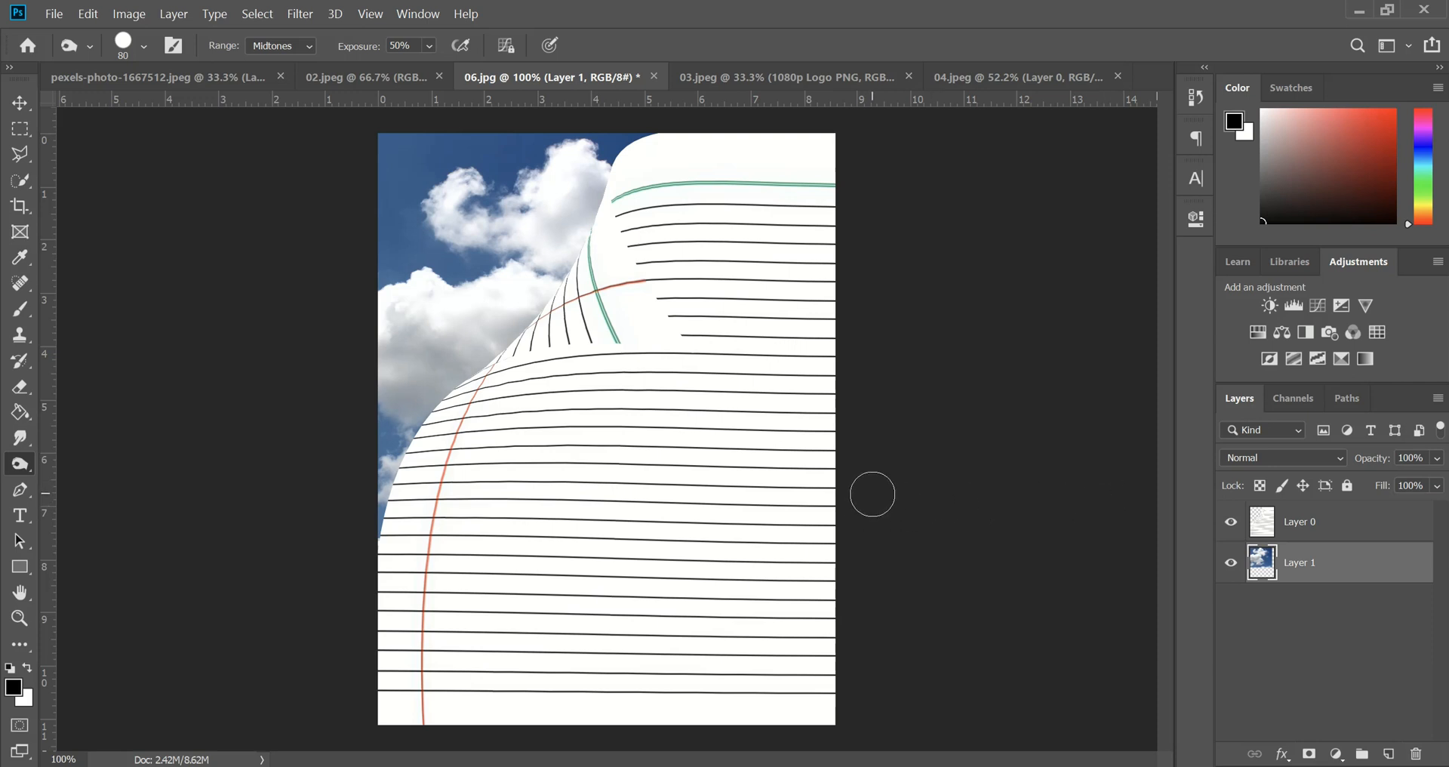
Try to darken the sky layer using the Burn tool with the Midtones range and 50% exposure.
right_click(20, 465)
click(77, 483)
mouse_move(1304, 563)
mouse_down()
mouse_move(670, 394)
mouse_move(450, 295)
mouse_move(445, 349)
mouse_move(543, 259)
mouse_move(531, 314)
mouse_move(623, 204)
mouse_move(593, 160)
mouse_move(483, 263)
mouse_up()
mouse_move(621, 106)
mouse_down()
mouse_move(441, 287)
mouse_move(313, 322)
mouse_move(329, 255)
mouse_move(565, 278)
mouse_up()
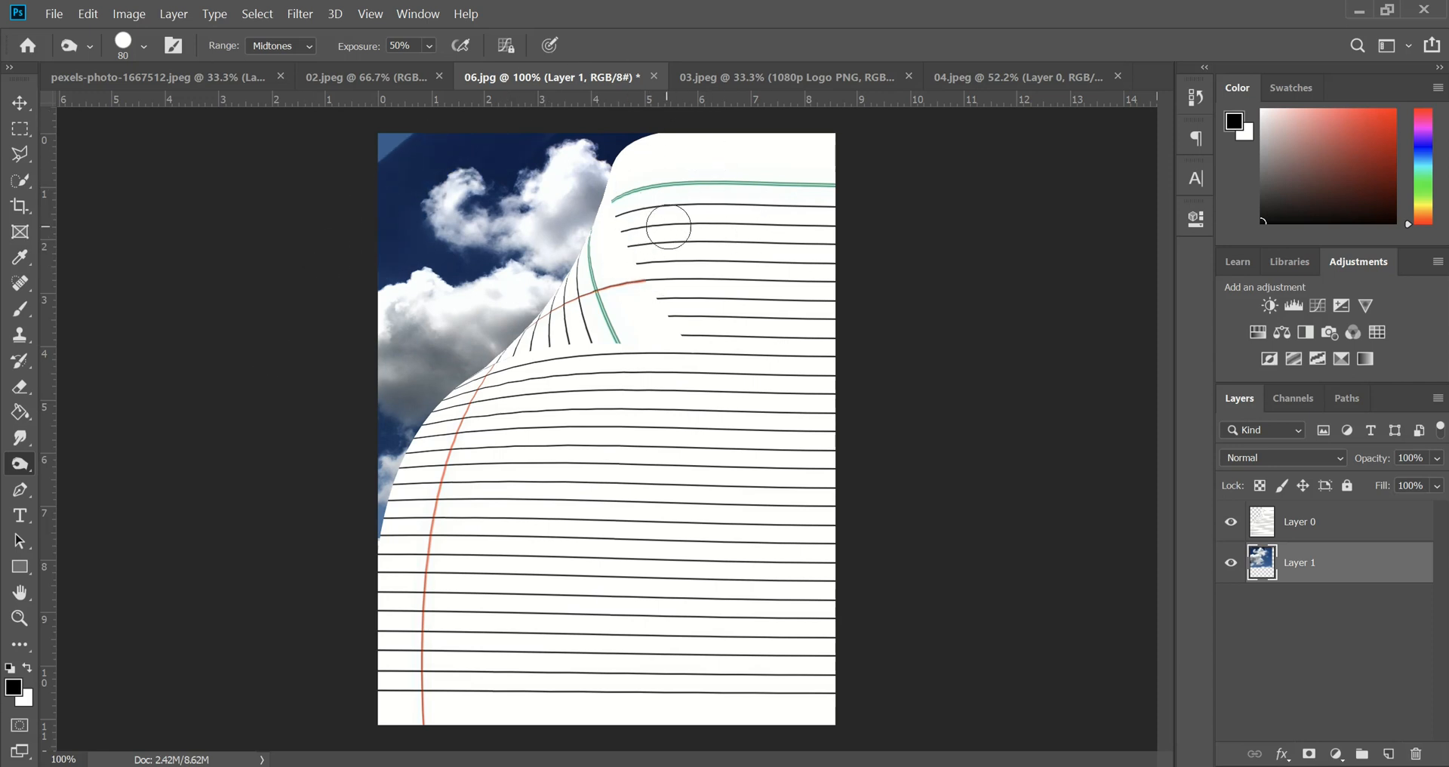
key(ctrl+z)
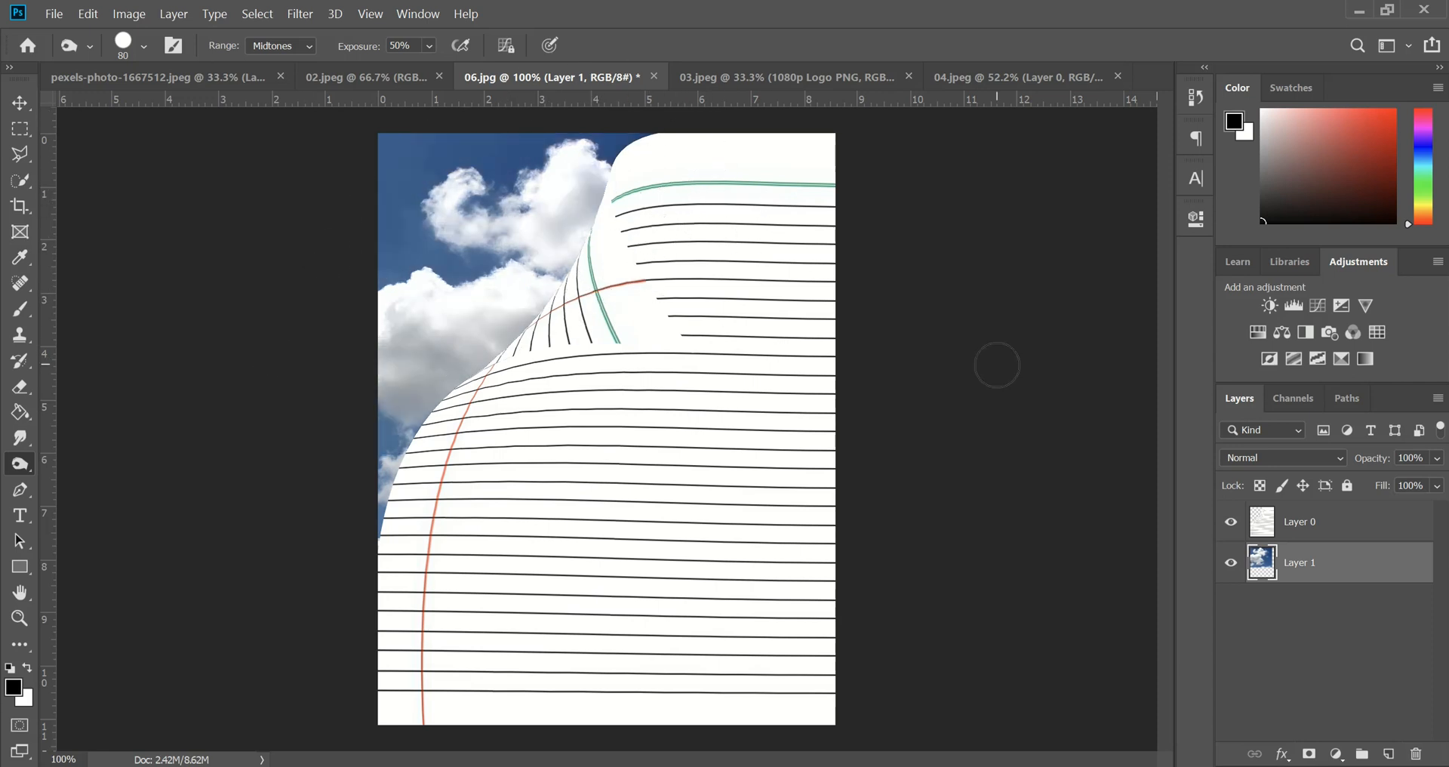
Select the lined-paper Layer 0 and set up a black Soft Round brush with 50% opacity and 50% flow.
click(1283, 523)
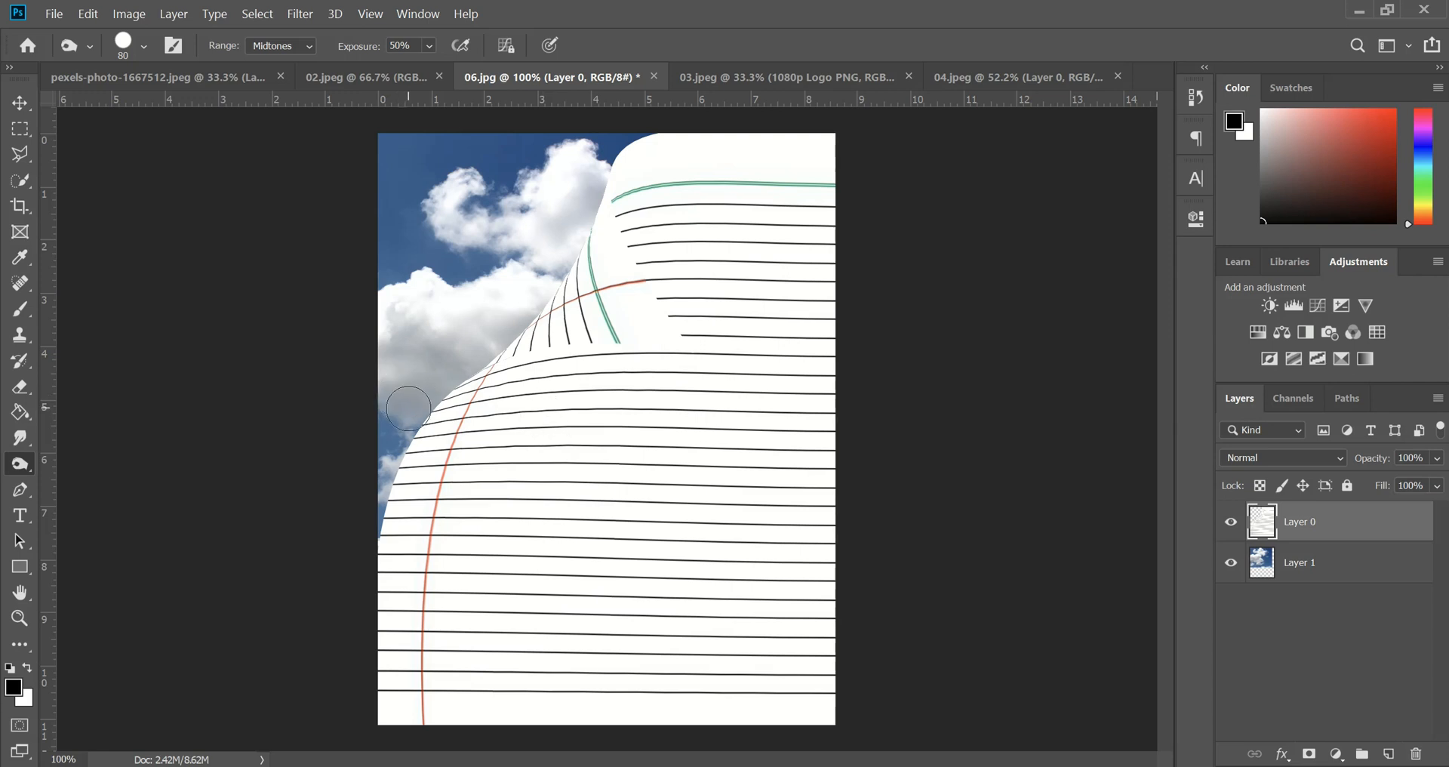
click(30, 311)
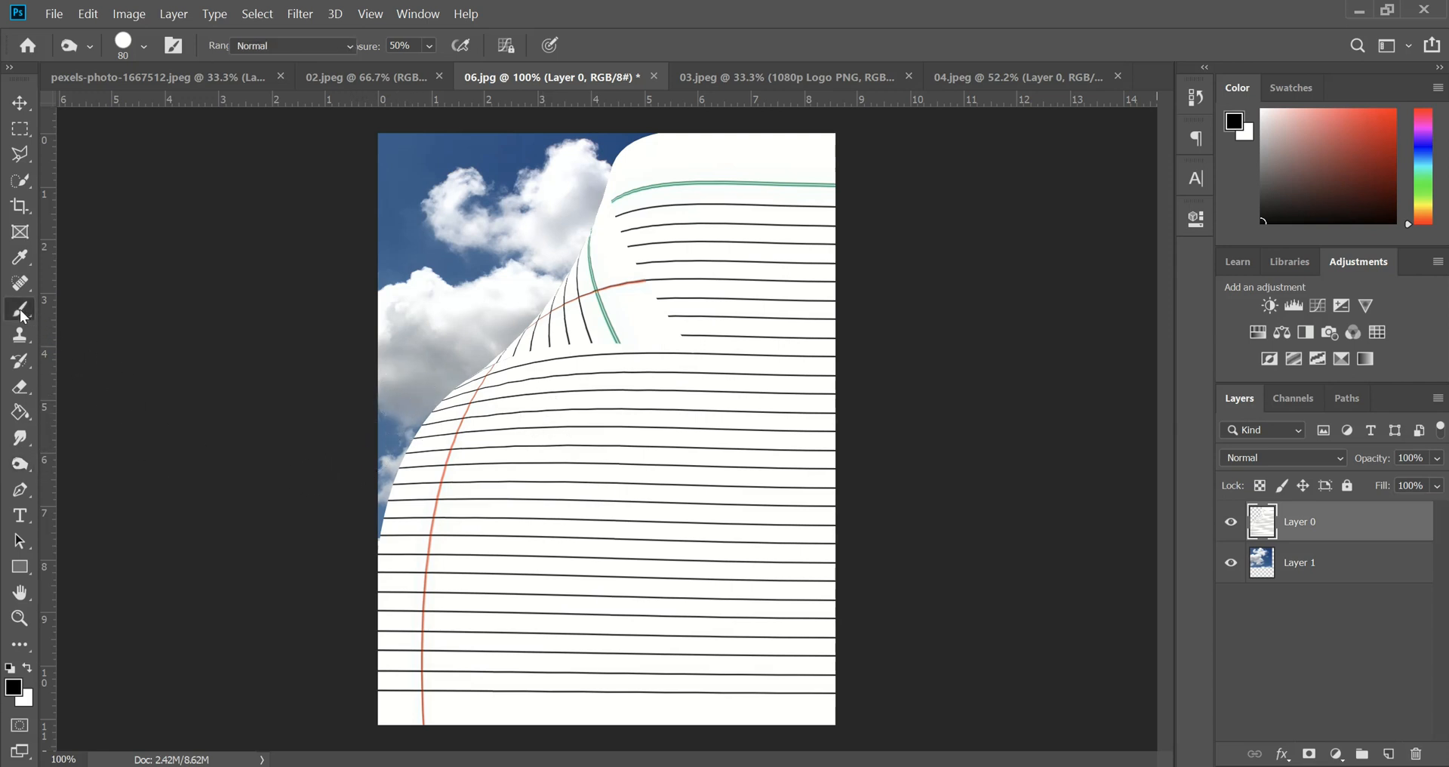
click(140, 44)
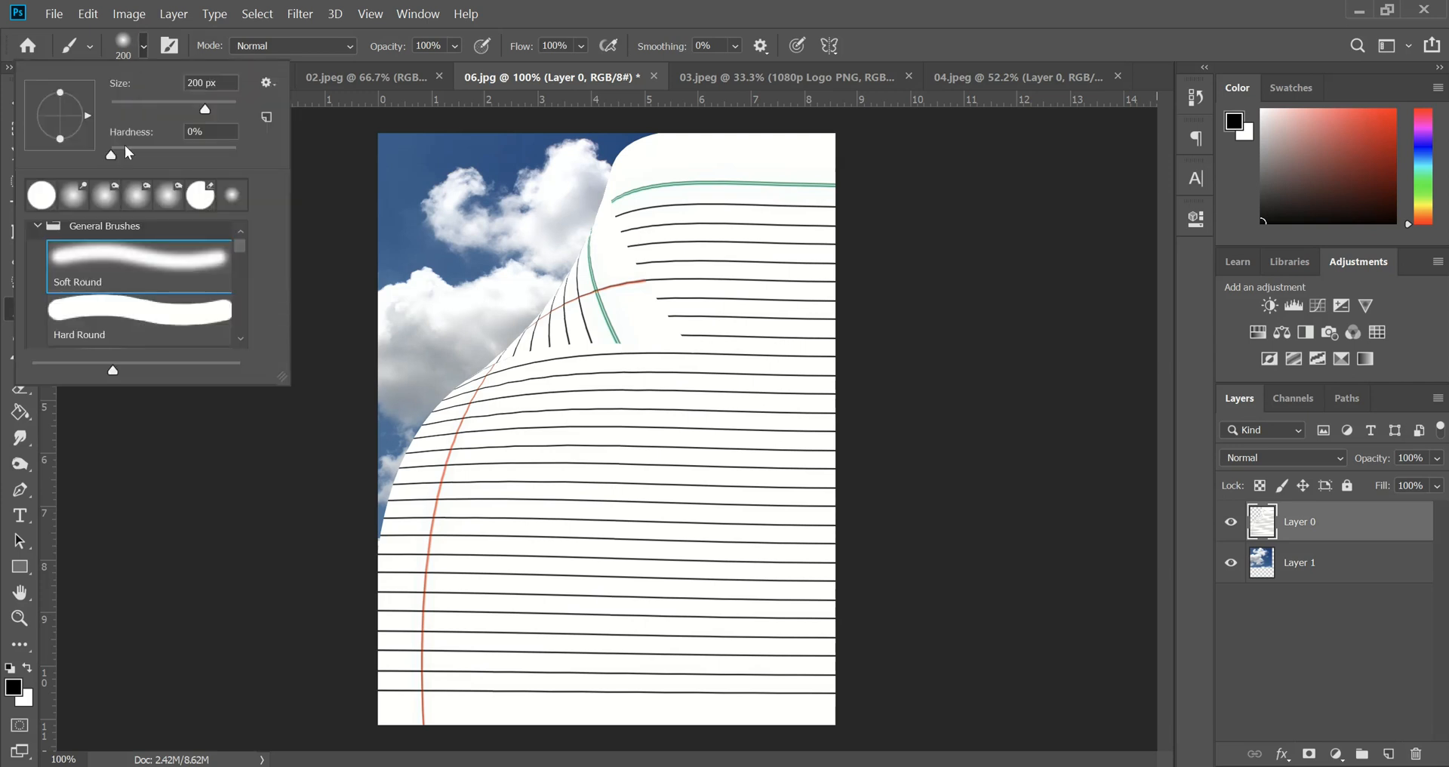
click(115, 260)
click(407, 47)
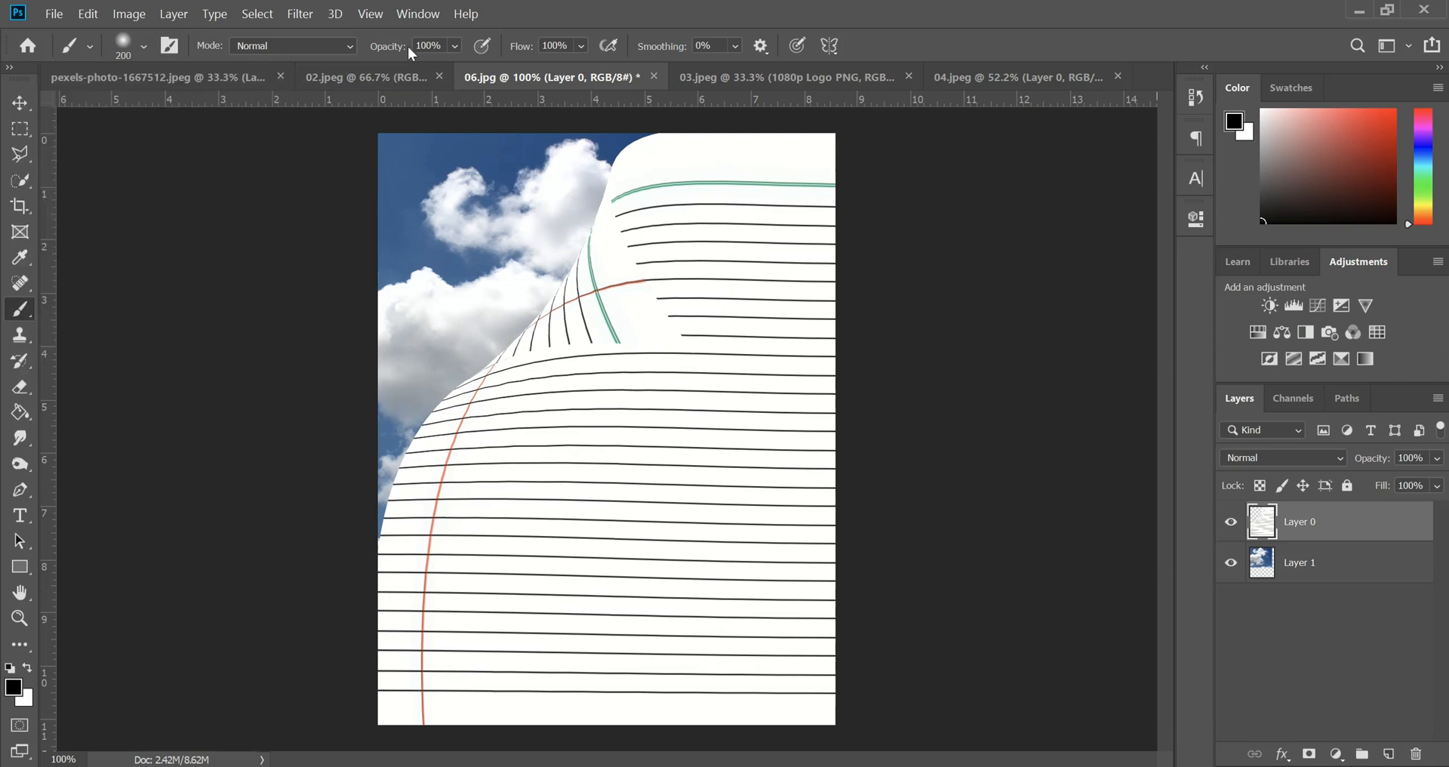
text(50)
key(Tab)
text(50)
Reduce the brush size to 40 px for shading around the page curl.
key(bracketleft)
key(bracketleft)
key(bracketleft)
scroll(560, 363, up, 5)
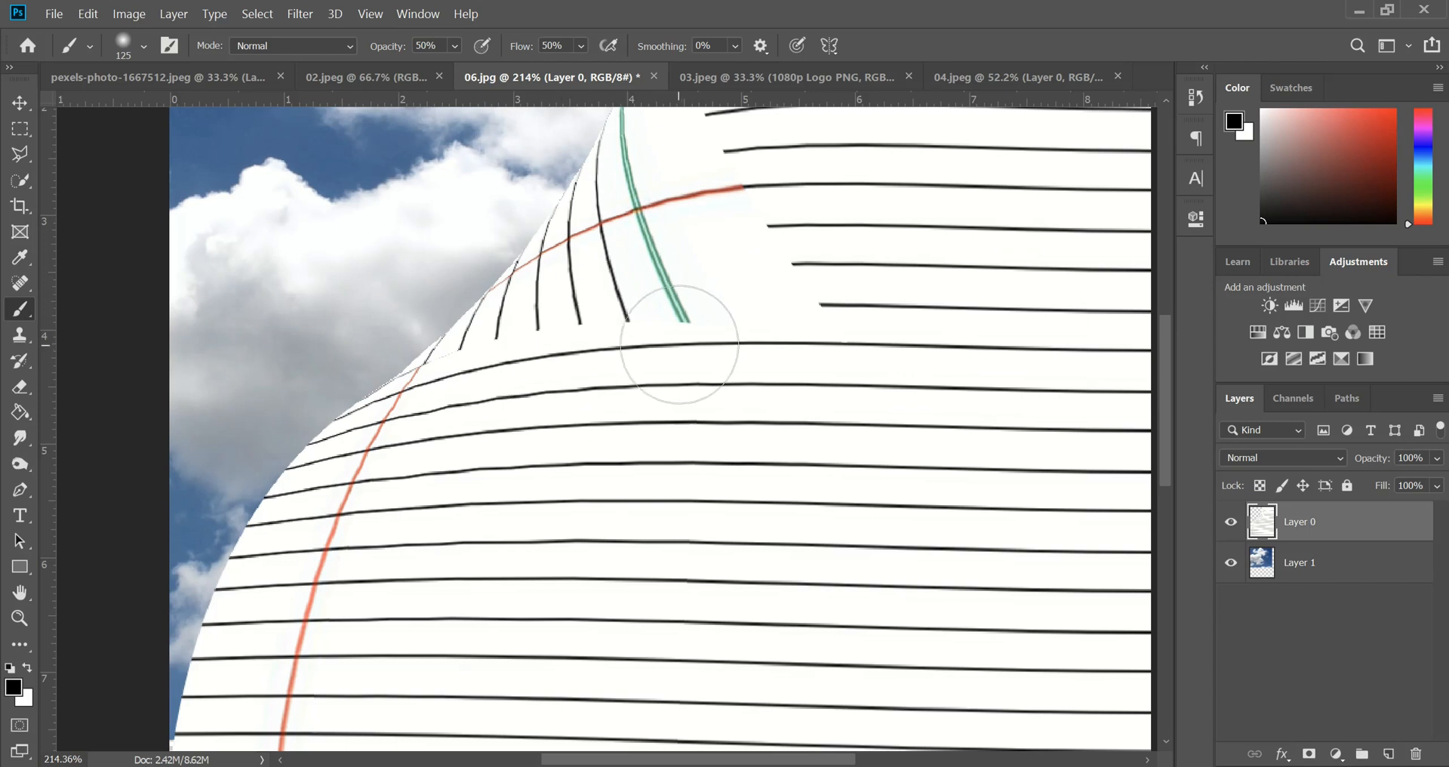
key(bracketleft)
key(bracketleft)
key(bracketleft)
key(bracketleft)
key(bracketleft)
key(bracketleft)
key(bracketleft)
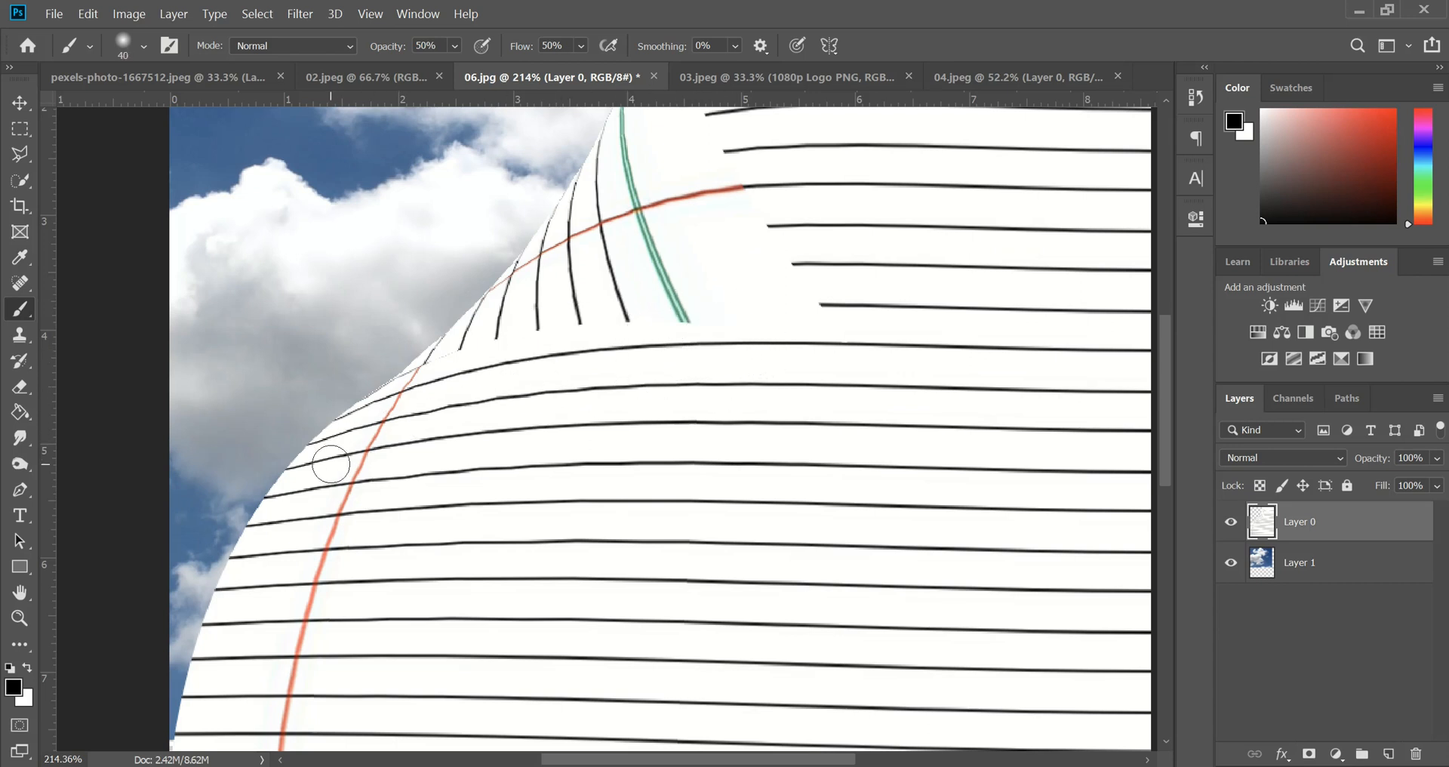
Add a new layer above the lined paper and paint a soft black shadow under the curled corner's lower edge.
drag(274, 508, 364, 423)
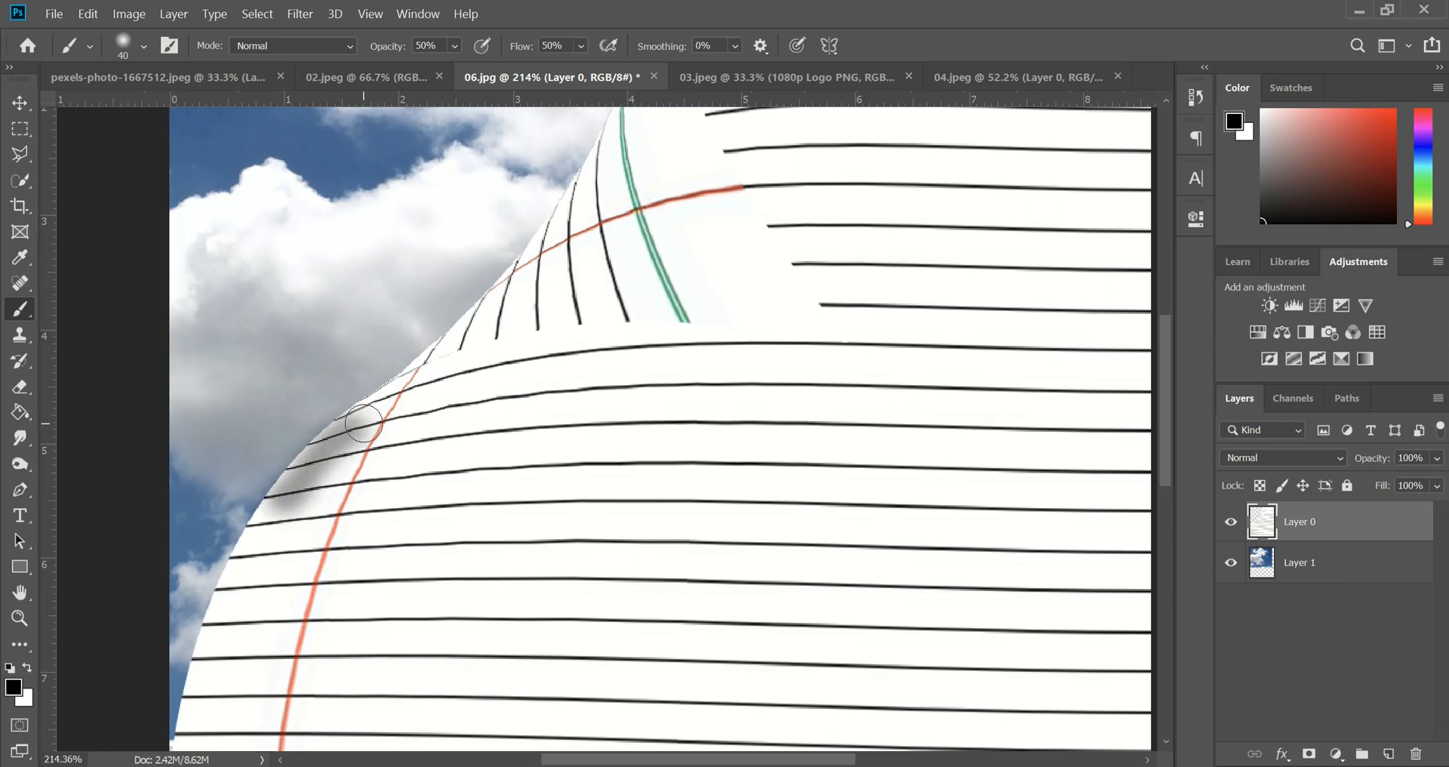
key(ctrl+z)
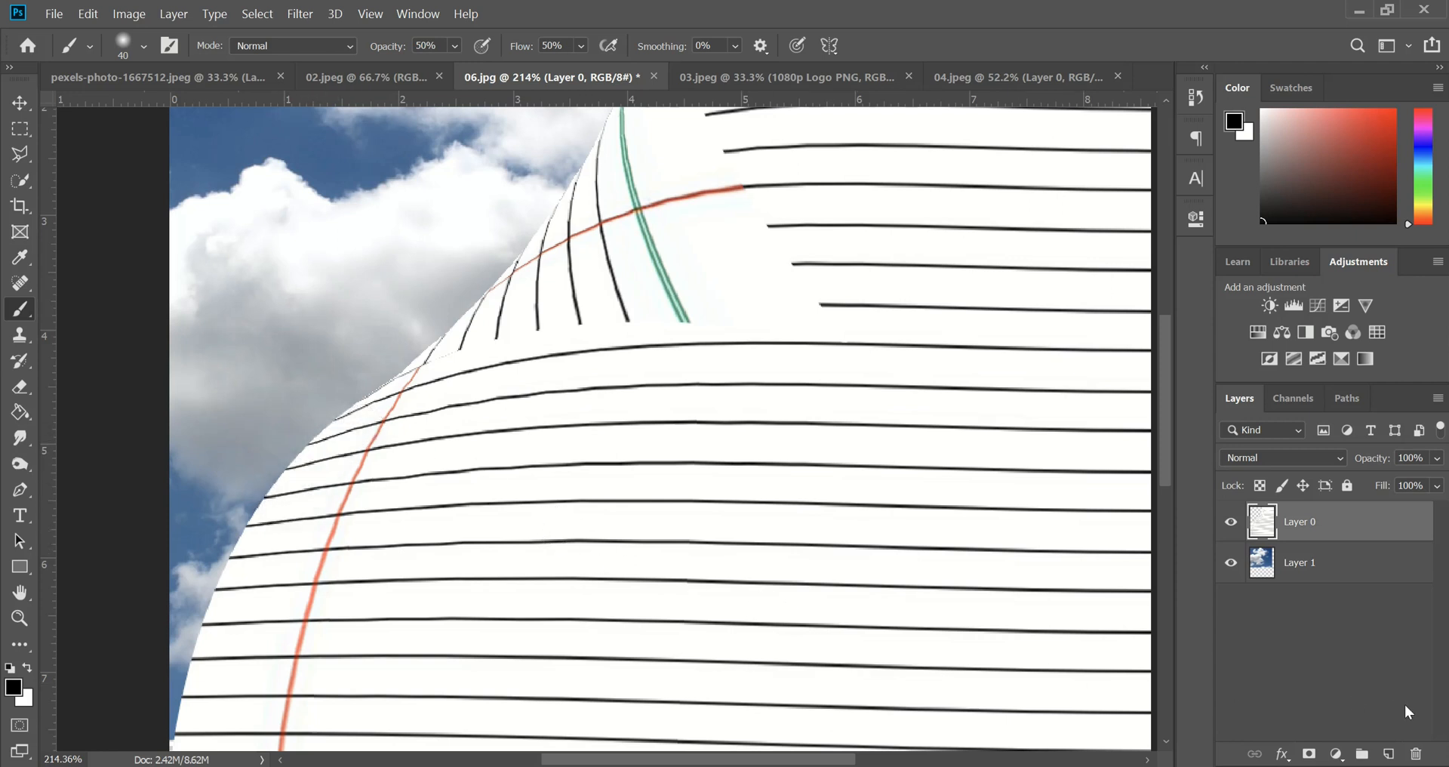
click(1388, 754)
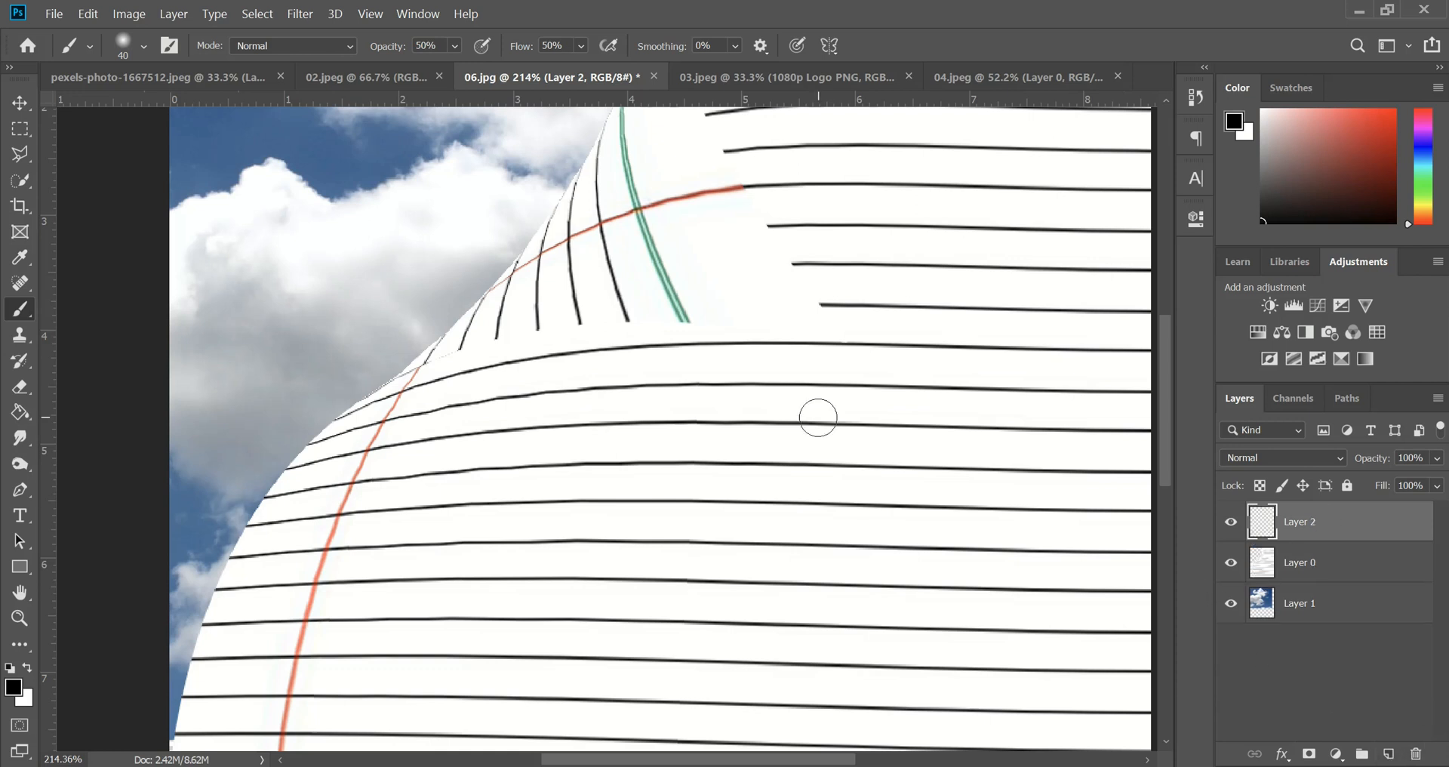
mouse_move(820, 329)
mouse_down()
mouse_move(718, 314)
mouse_move(504, 341)
mouse_move(359, 411)
mouse_move(268, 521)
mouse_up()
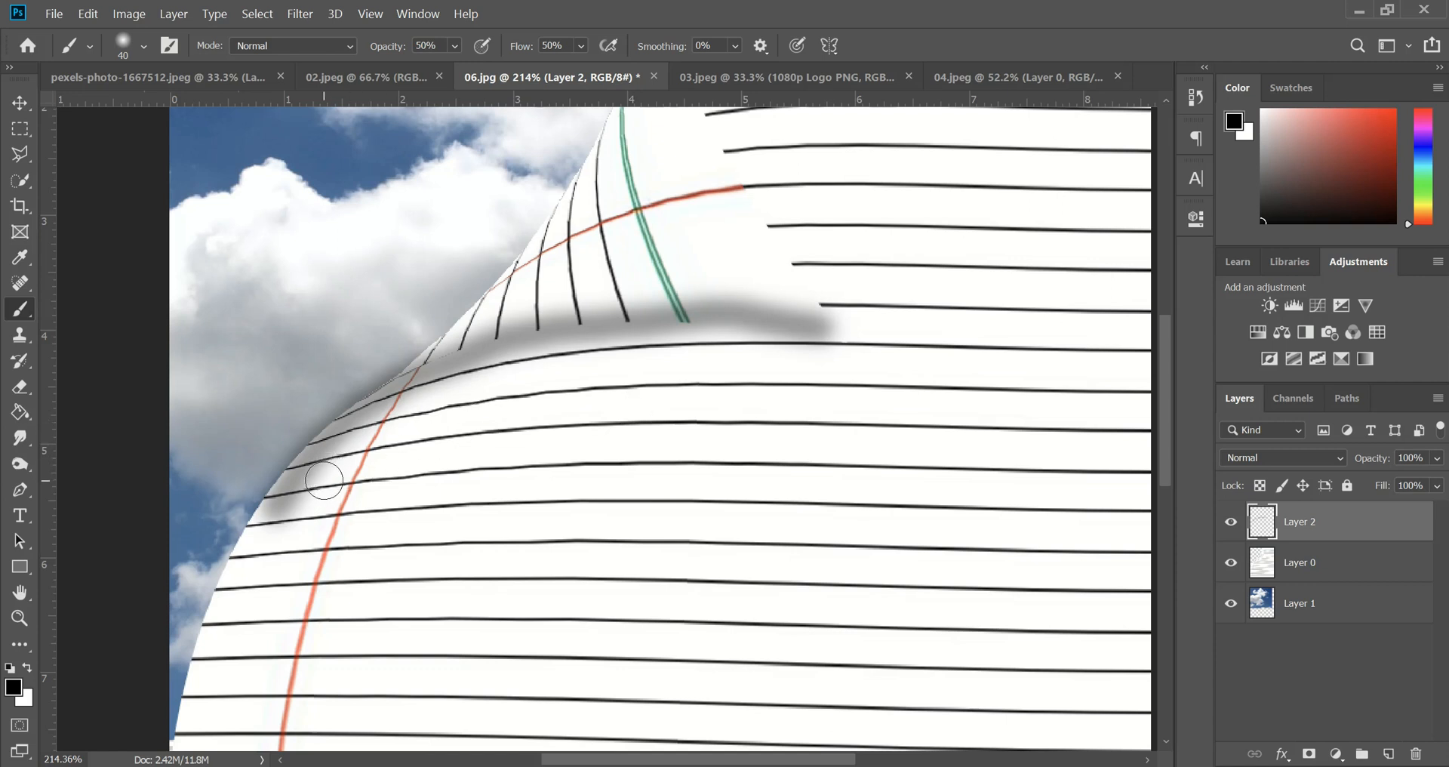
mouse_move(325, 481)
mouse_down()
mouse_move(389, 423)
mouse_move(479, 379)
mouse_move(579, 355)
mouse_move(811, 344)
mouse_up()
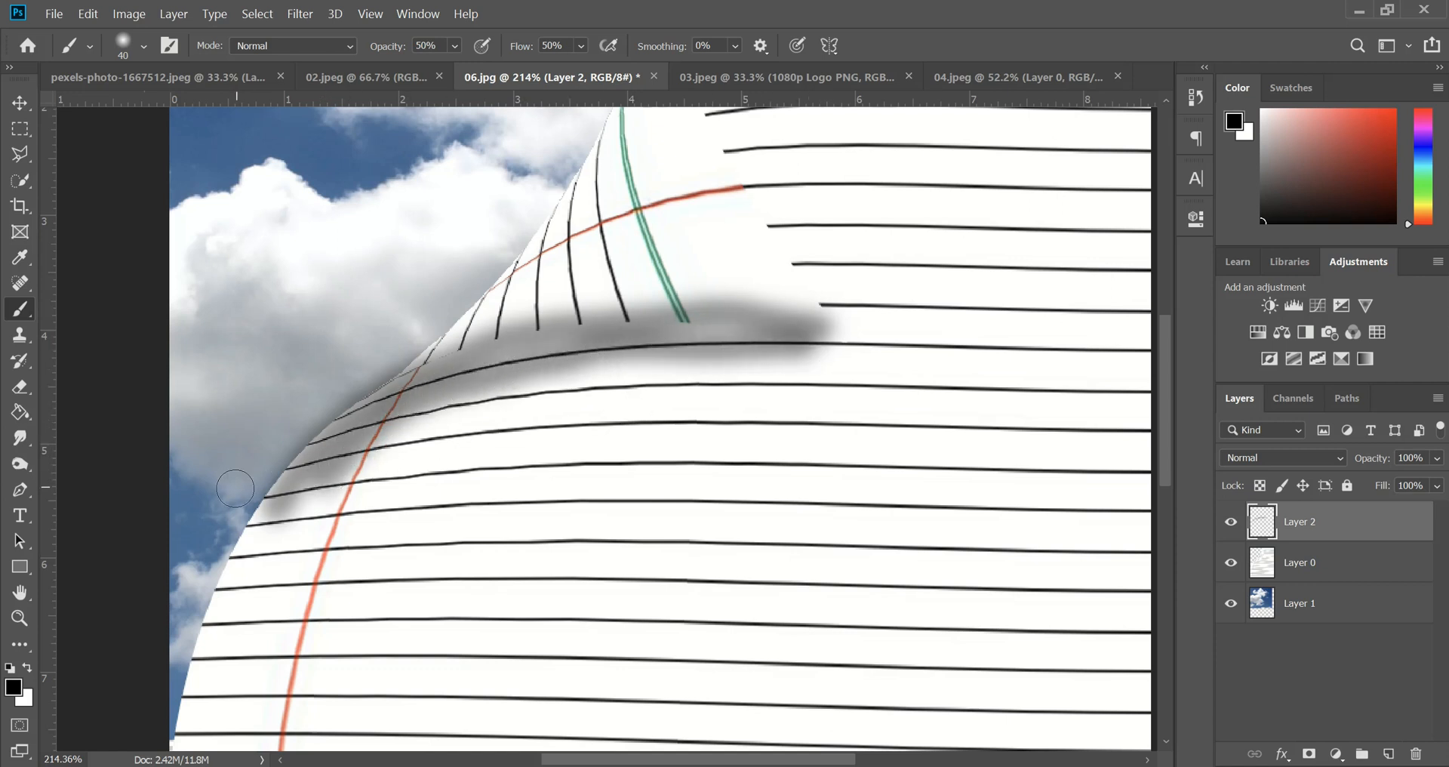
drag(325, 489, 260, 524)
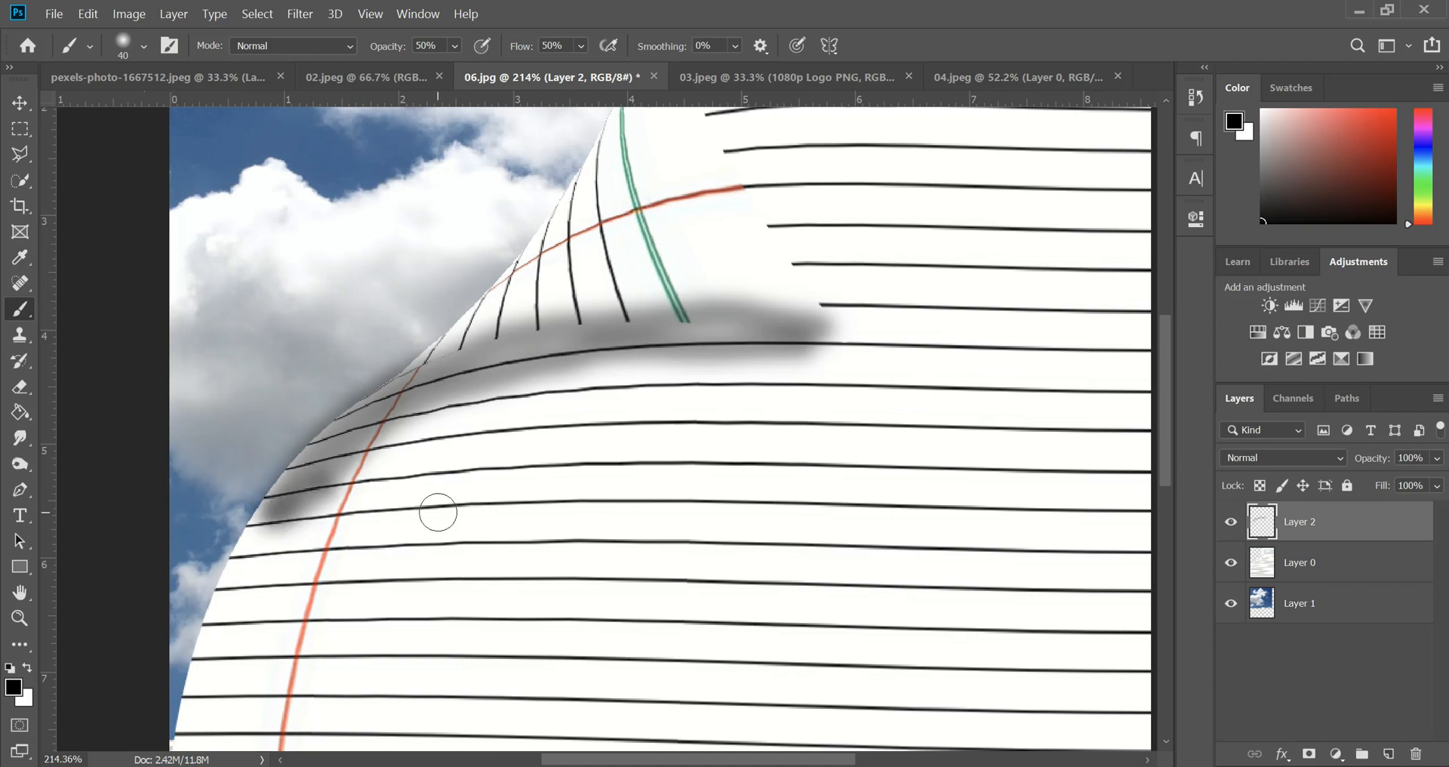
key(ctrl+z)
Paint soft black shading around the fold at the page's top and along the curl's outer edge beside the sky.
scroll(445, 490, up, 5)
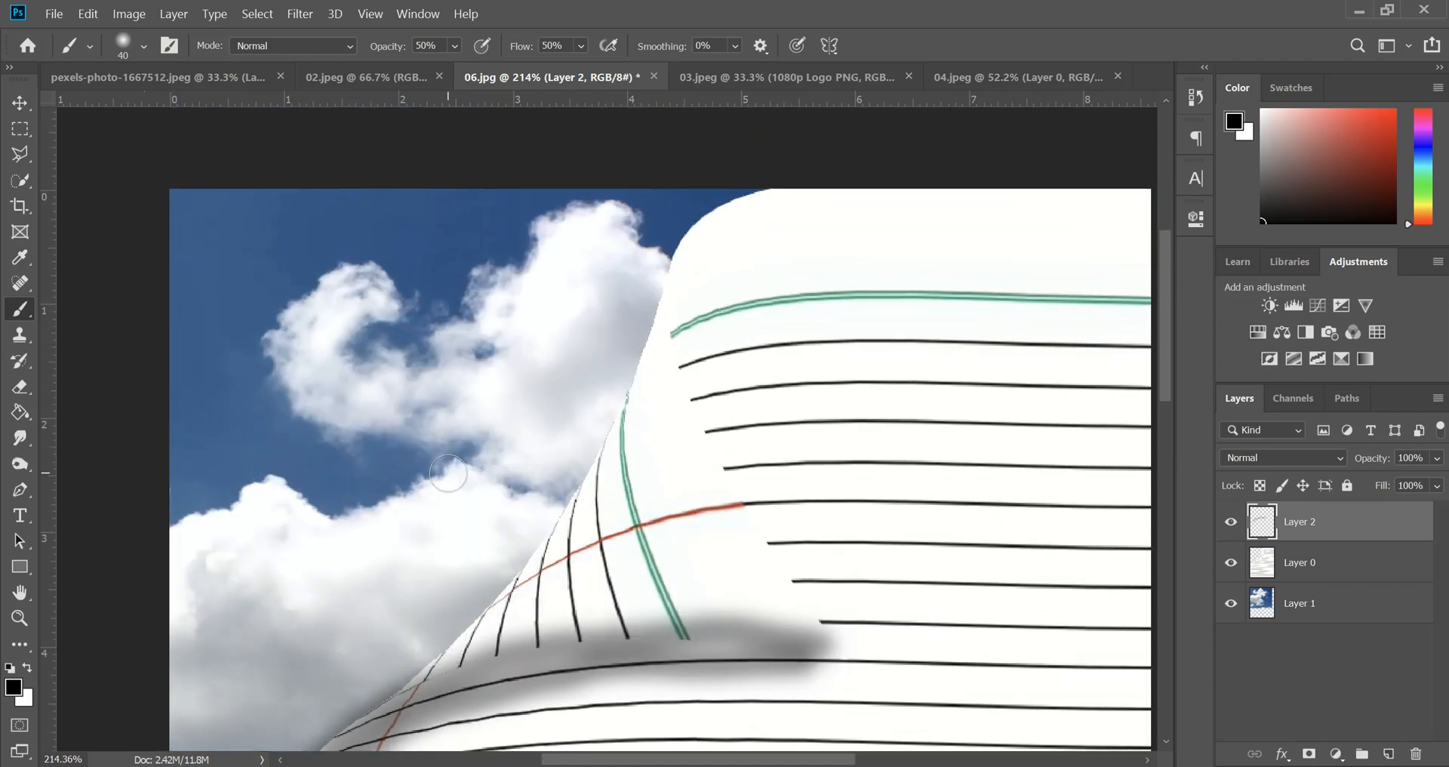
mouse_move(788, 203)
mouse_down()
mouse_move(707, 235)
mouse_move(685, 264)
mouse_move(678, 333)
mouse_move(670, 273)
mouse_move(751, 202)
mouse_up()
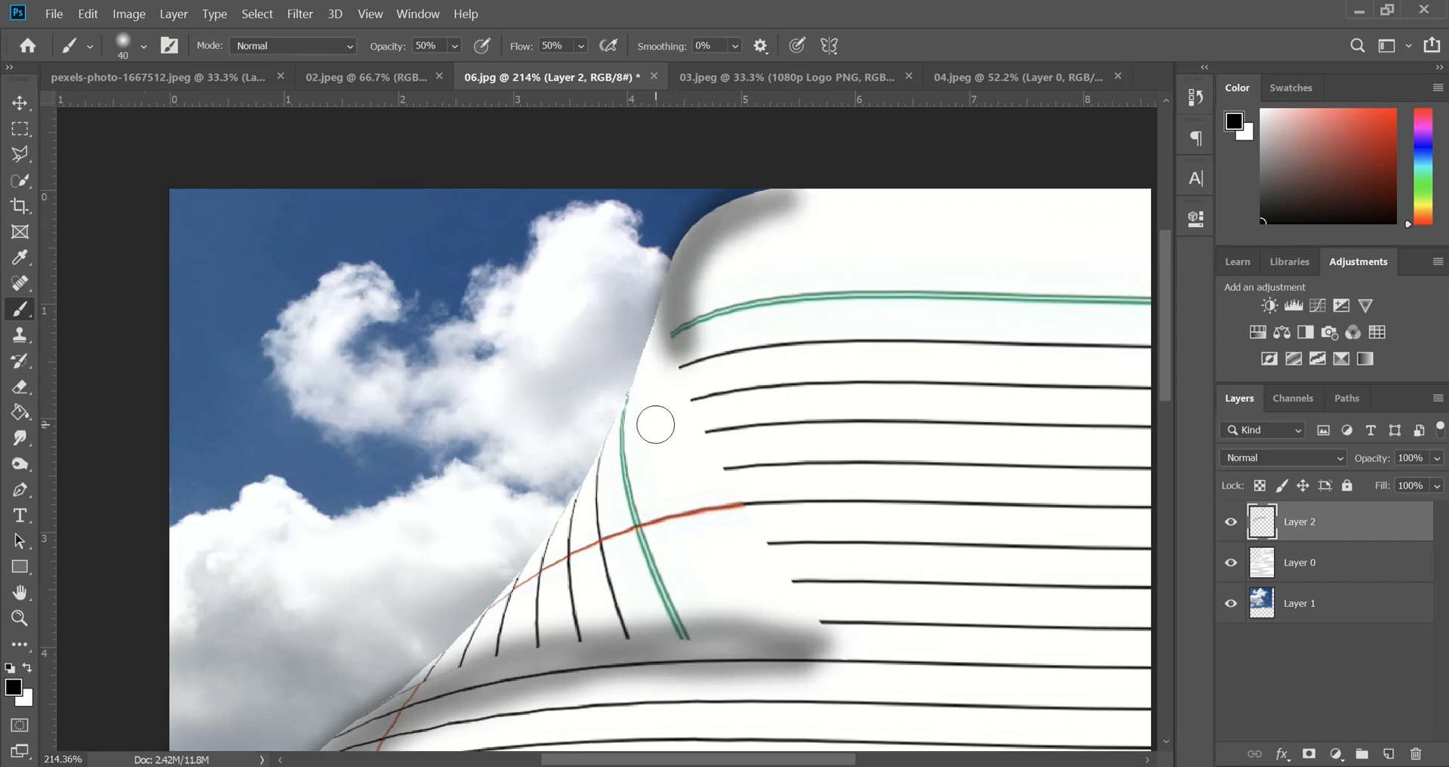
mouse_move(631, 404)
mouse_down()
mouse_move(541, 544)
mouse_move(381, 688)
mouse_up()
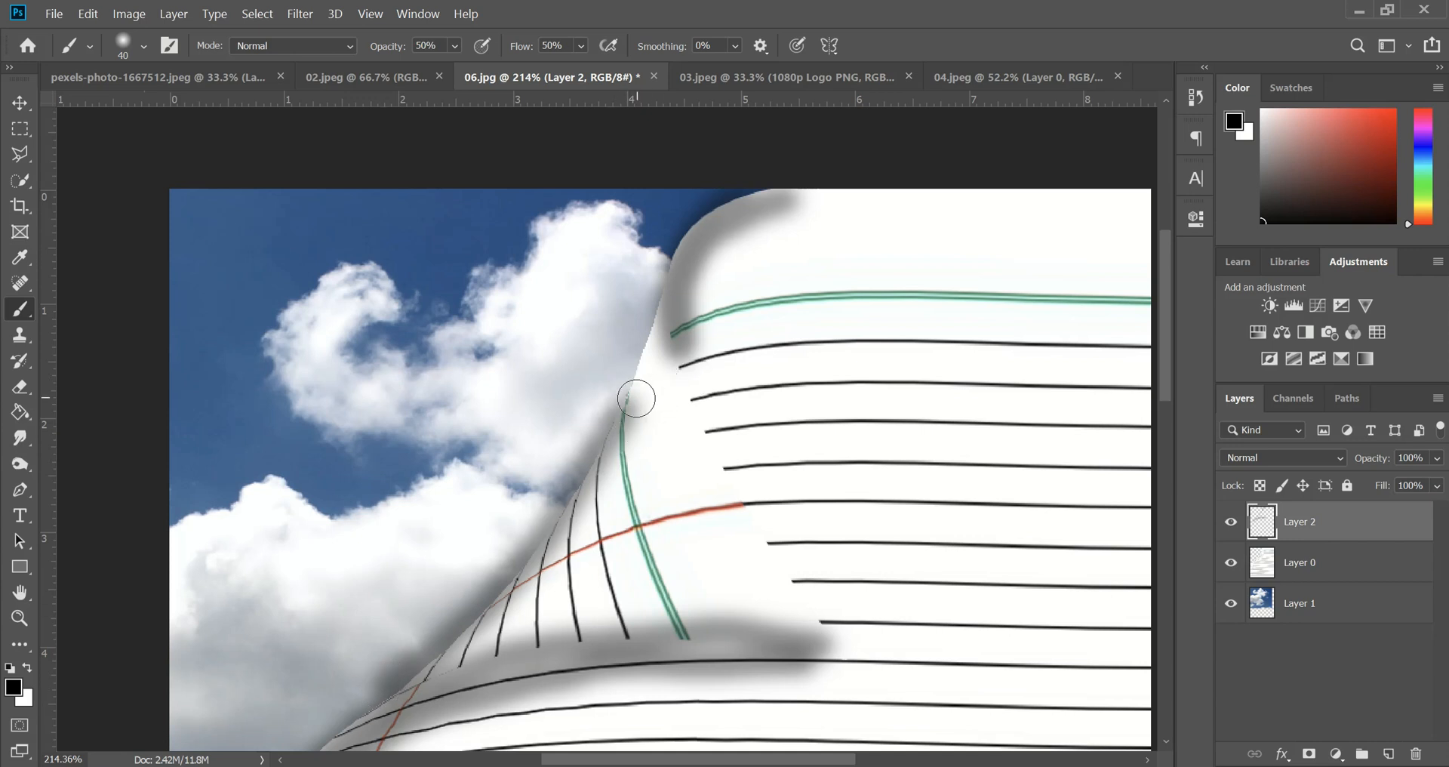
mouse_move(636, 397)
mouse_down()
mouse_move(621, 400)
mouse_move(664, 295)
mouse_up()
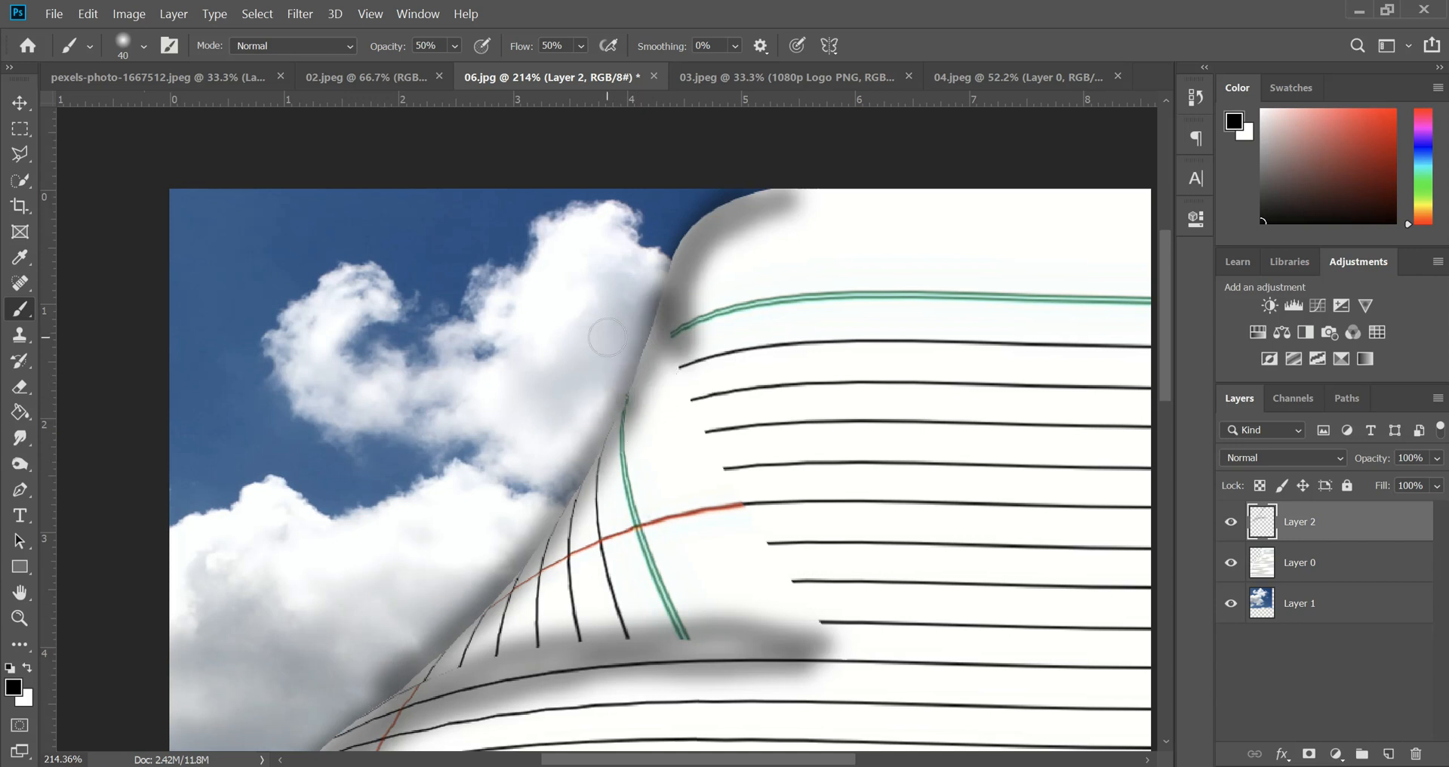
key(ctrl+1)
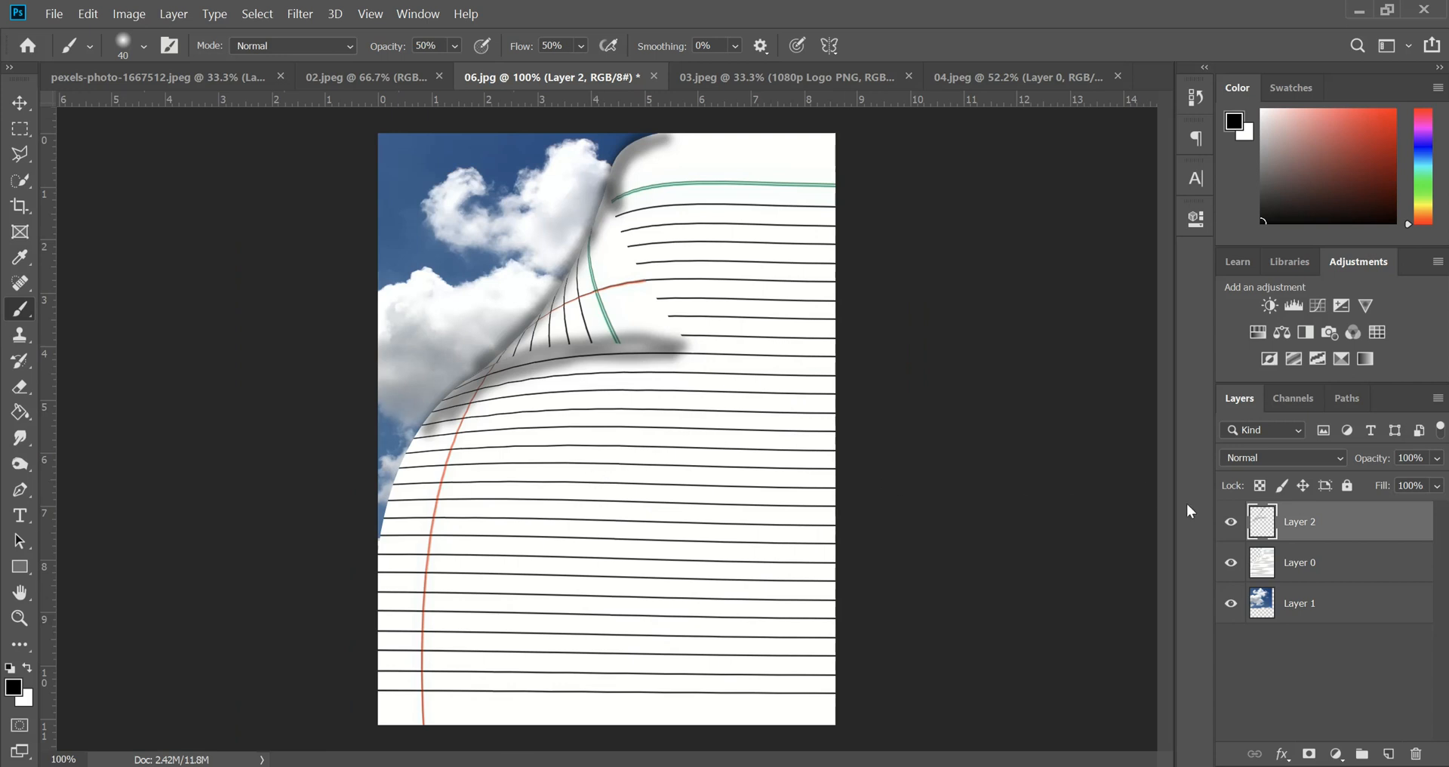
Select everything outside the lined paper's outline, delete Layer 2's shadow spilling onto the sky, and clear the selection.
mouse_move(1272, 551)
mouse_down()
mouse_move(1256, 585)
mouse_move(1265, 575)
mouse_up()
ctrl+click(1266, 576)
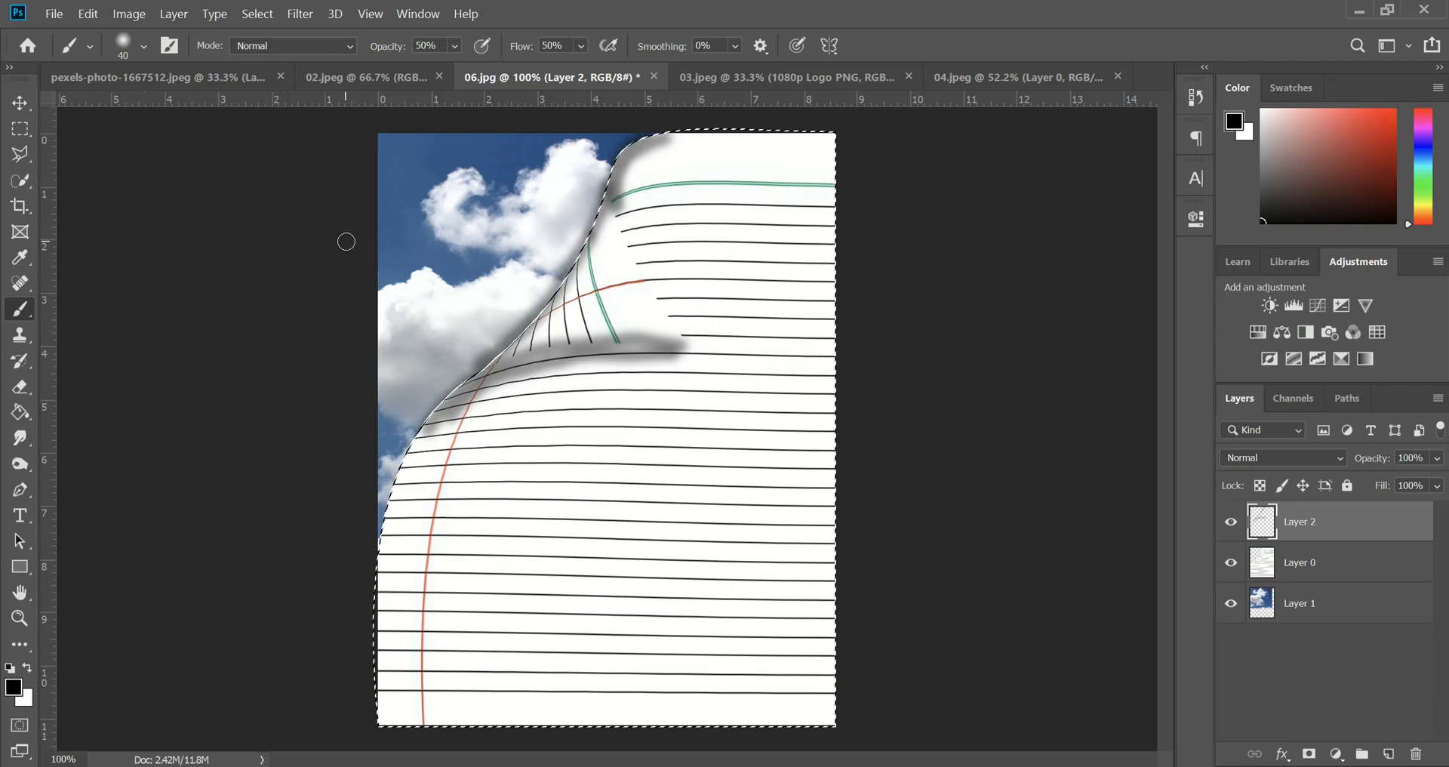
click(20, 129)
right_click(590, 337)
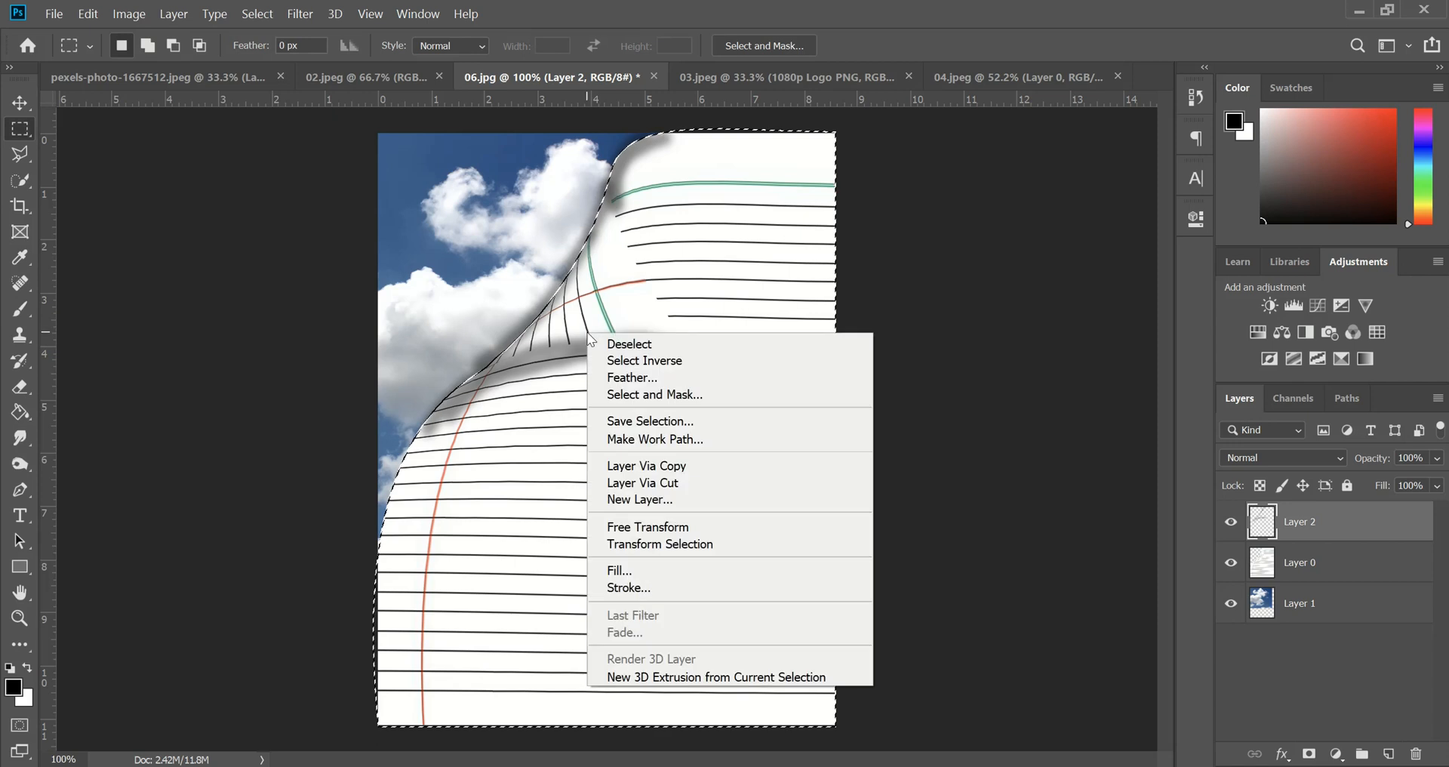
click(646, 361)
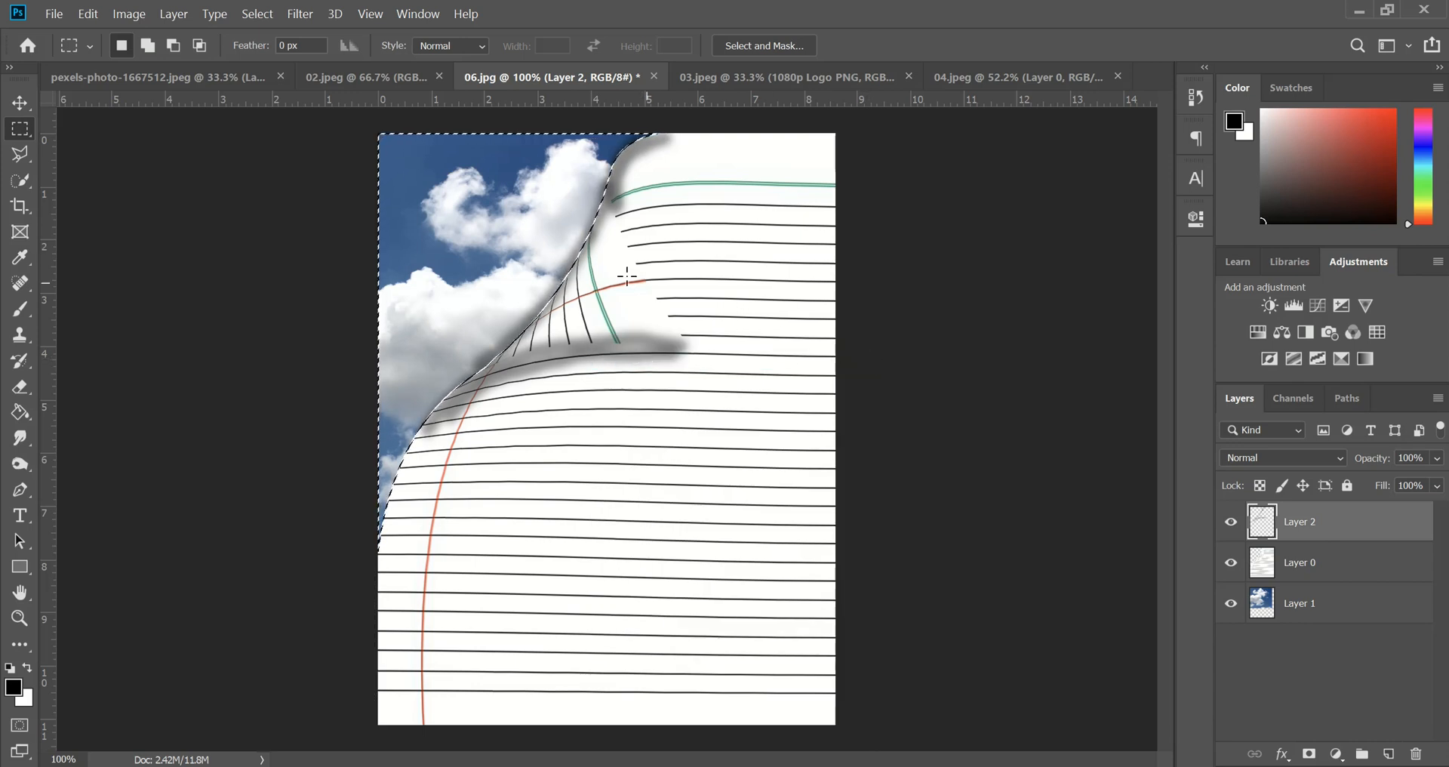
scroll(560, 360, up, 5)
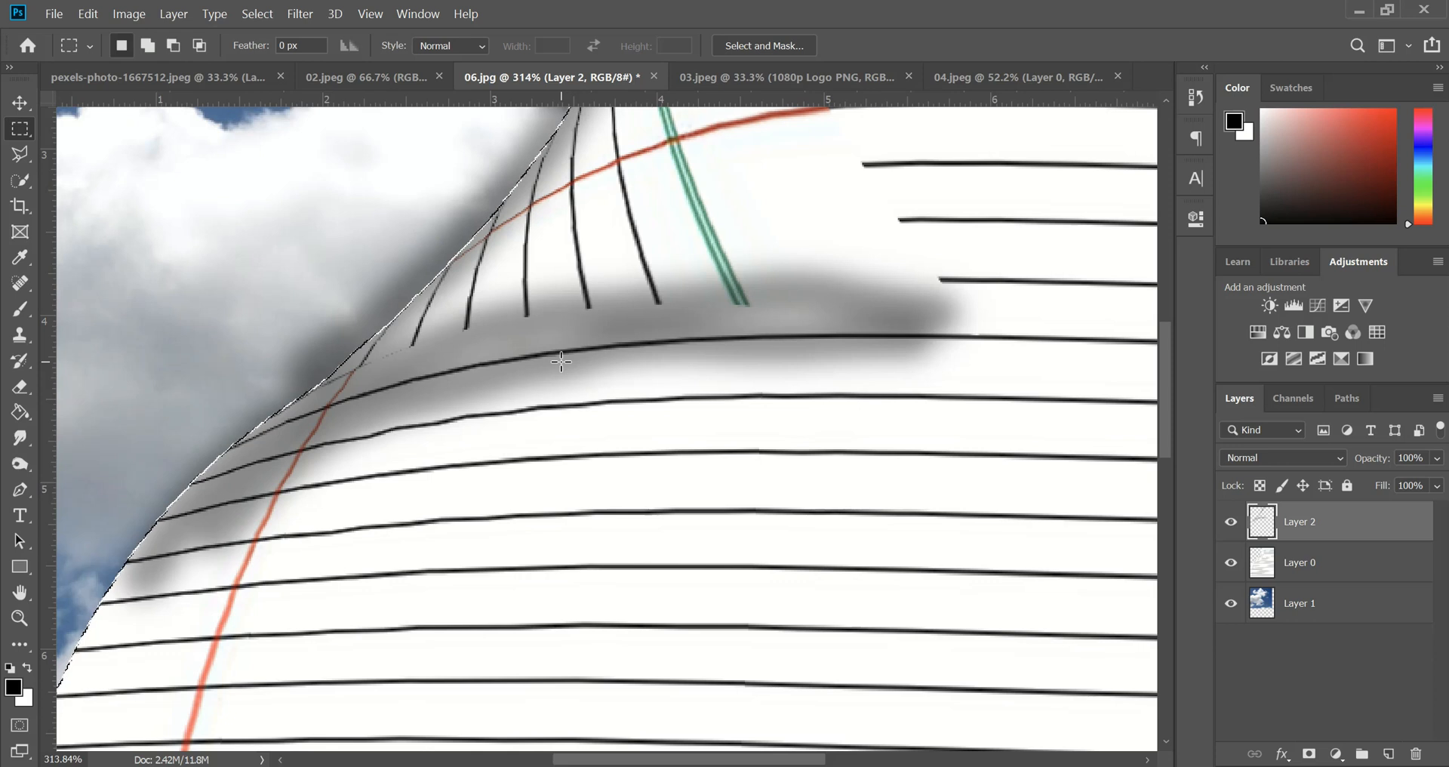
scroll(560, 360, up, 3)
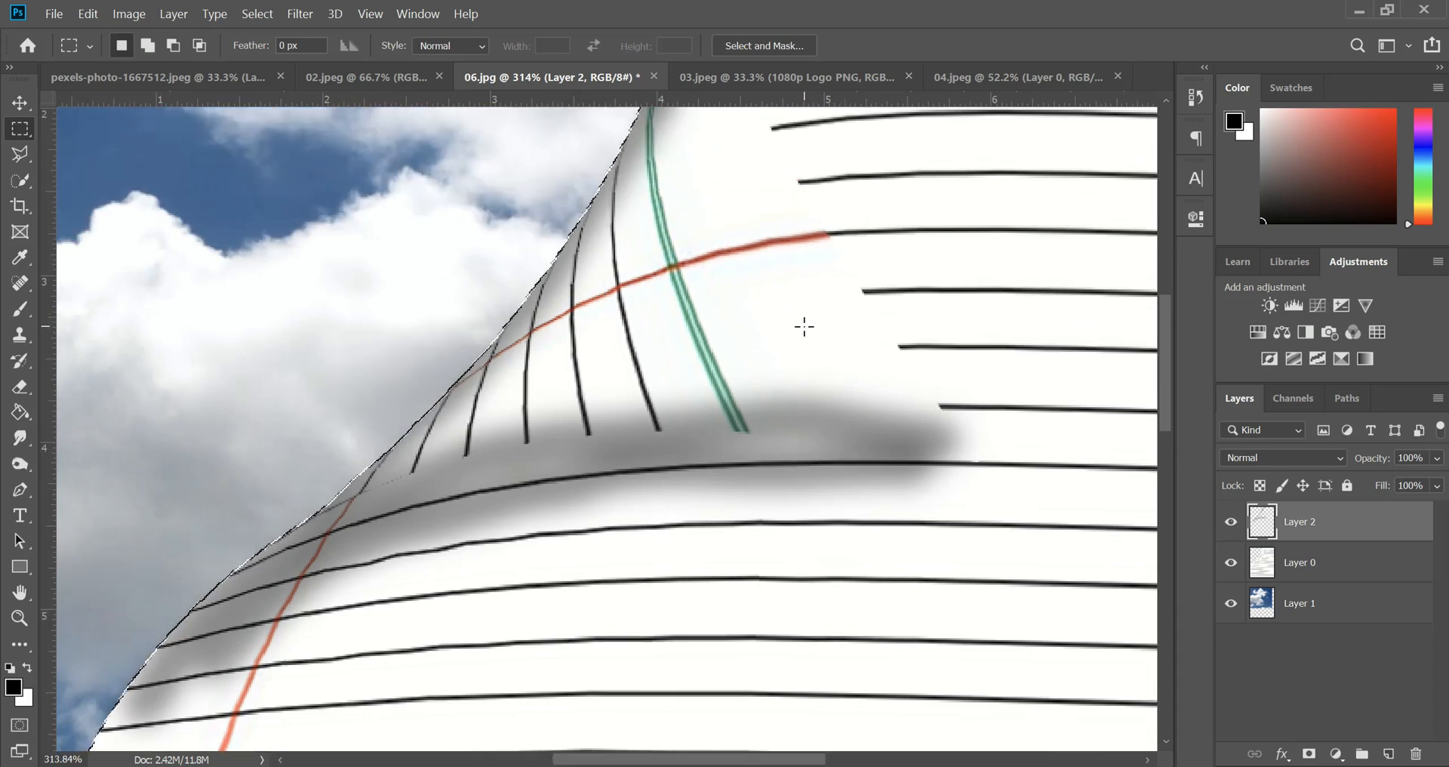
scroll(805, 326, down, 3)
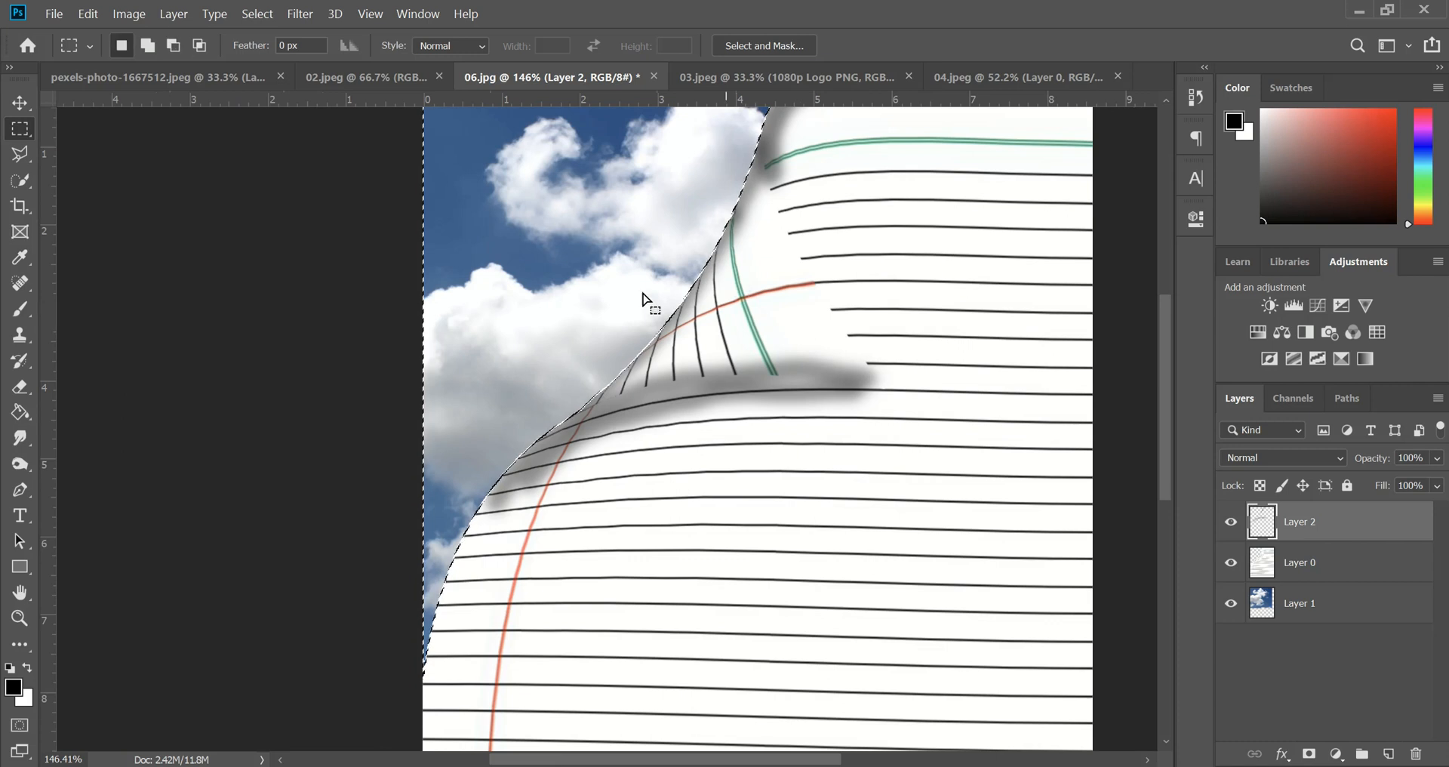
key(ctrl+d)
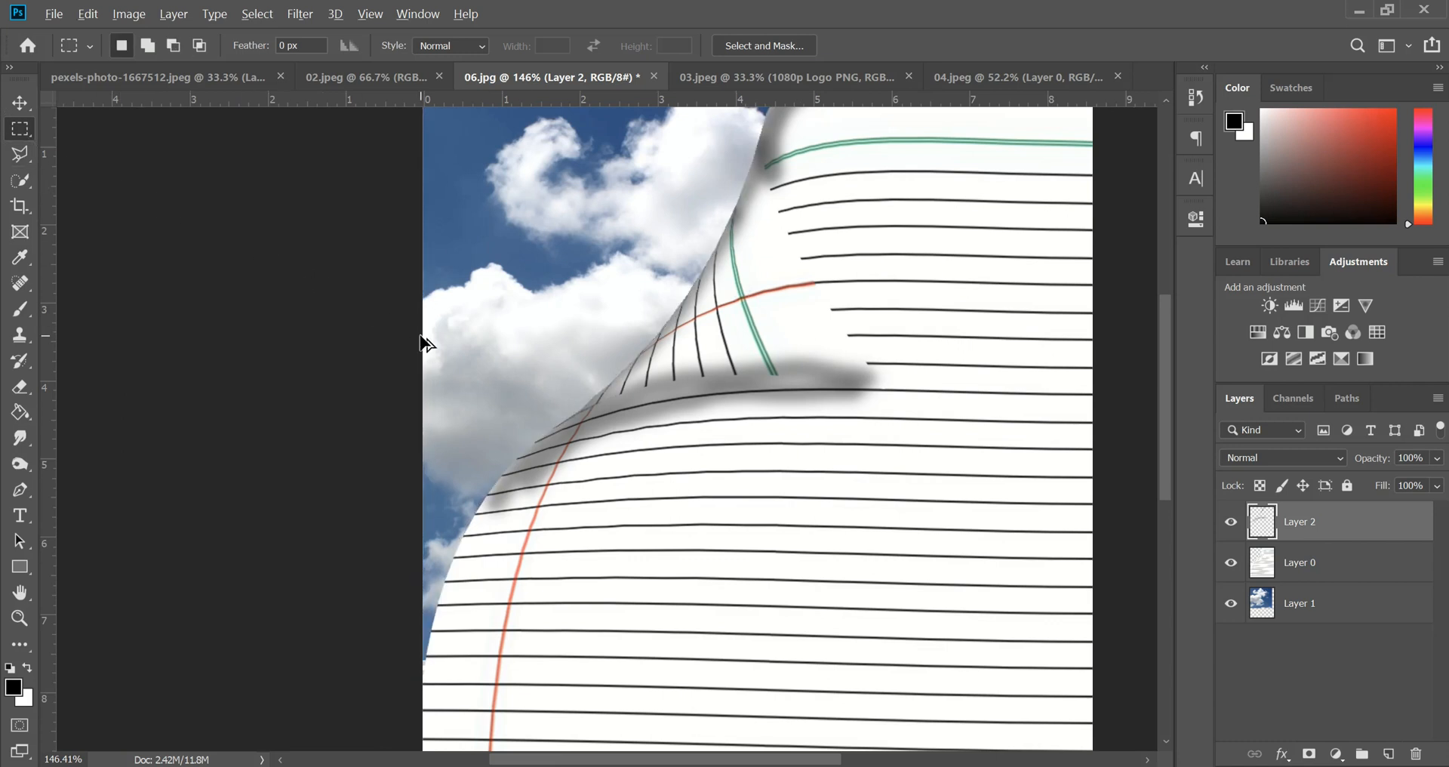
scroll(424, 343, down, 2)
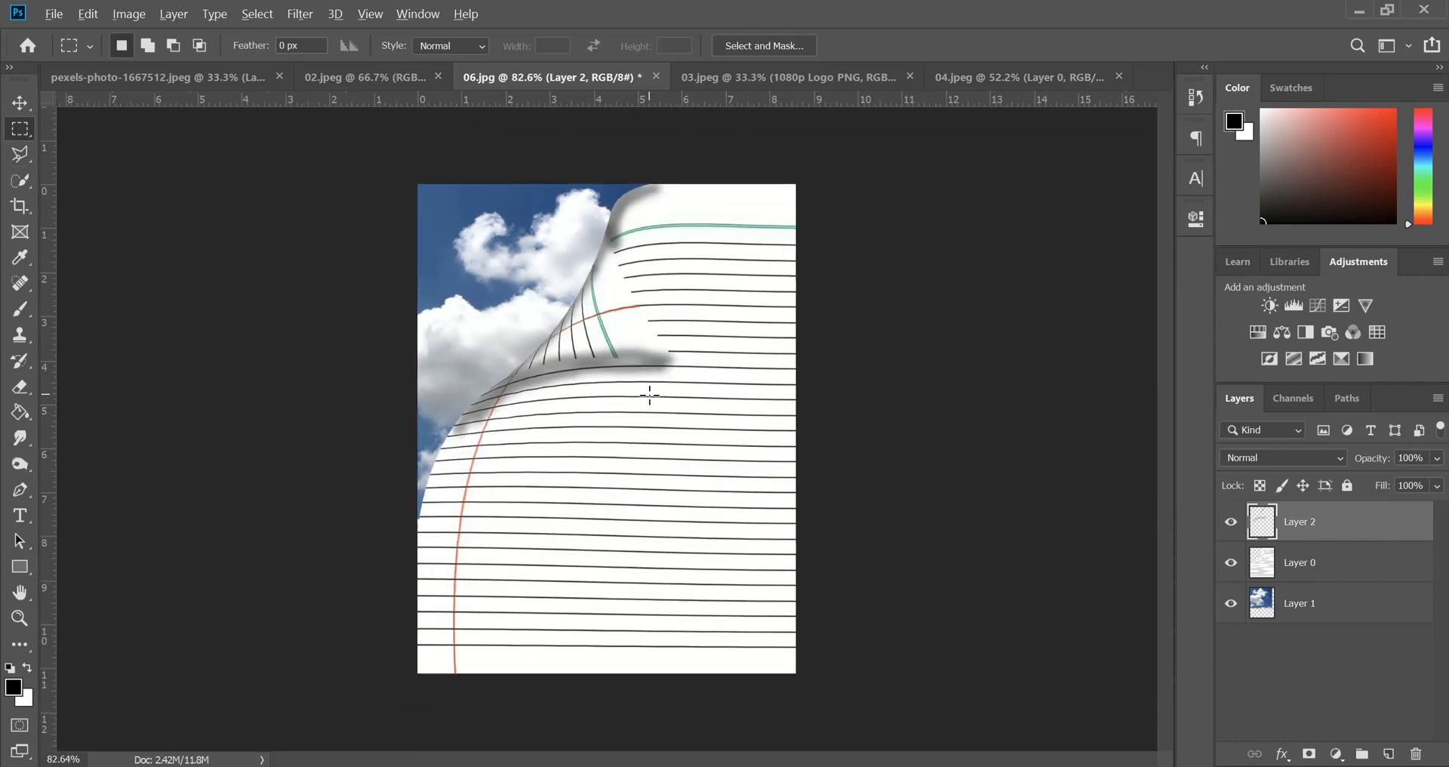
scroll(649, 394, up, 3)
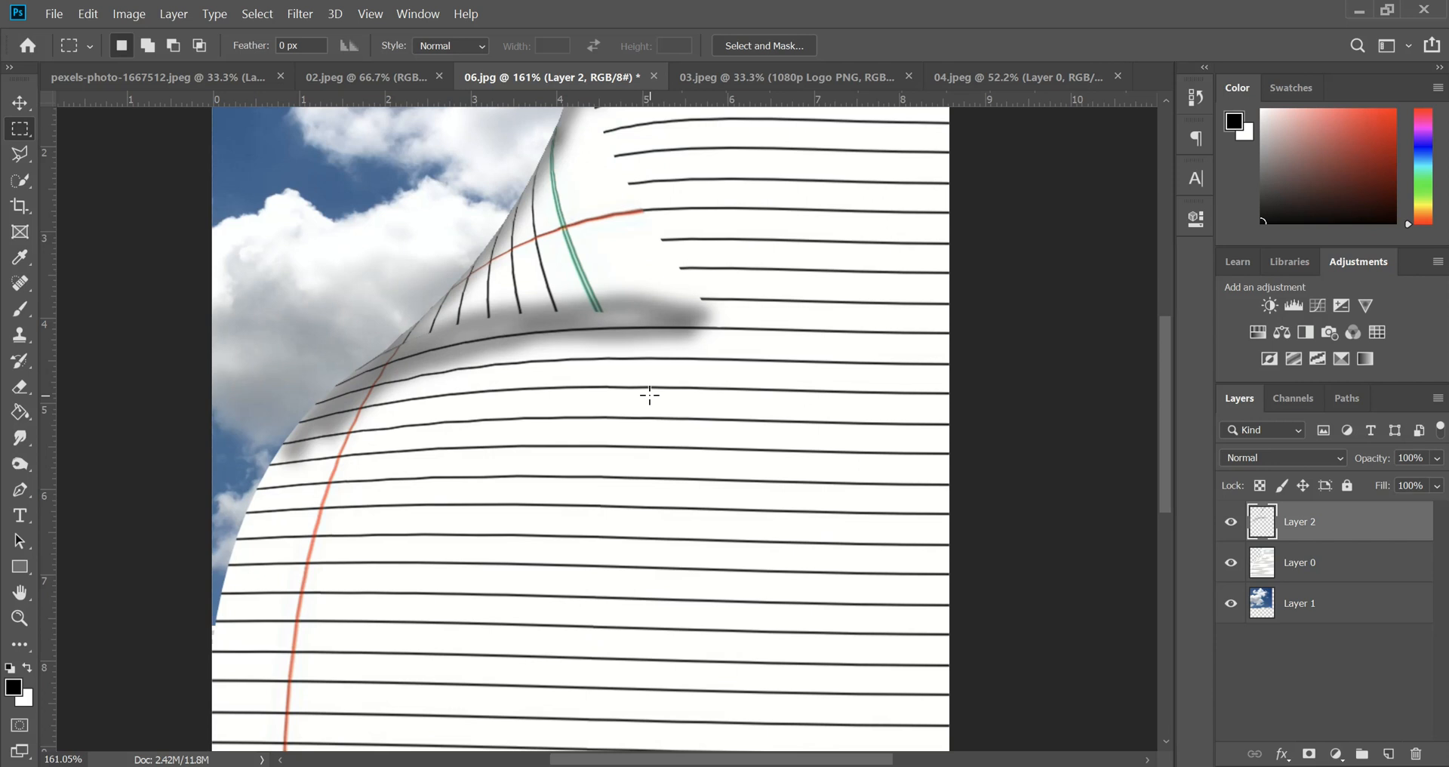
scroll(649, 394, down, 3)
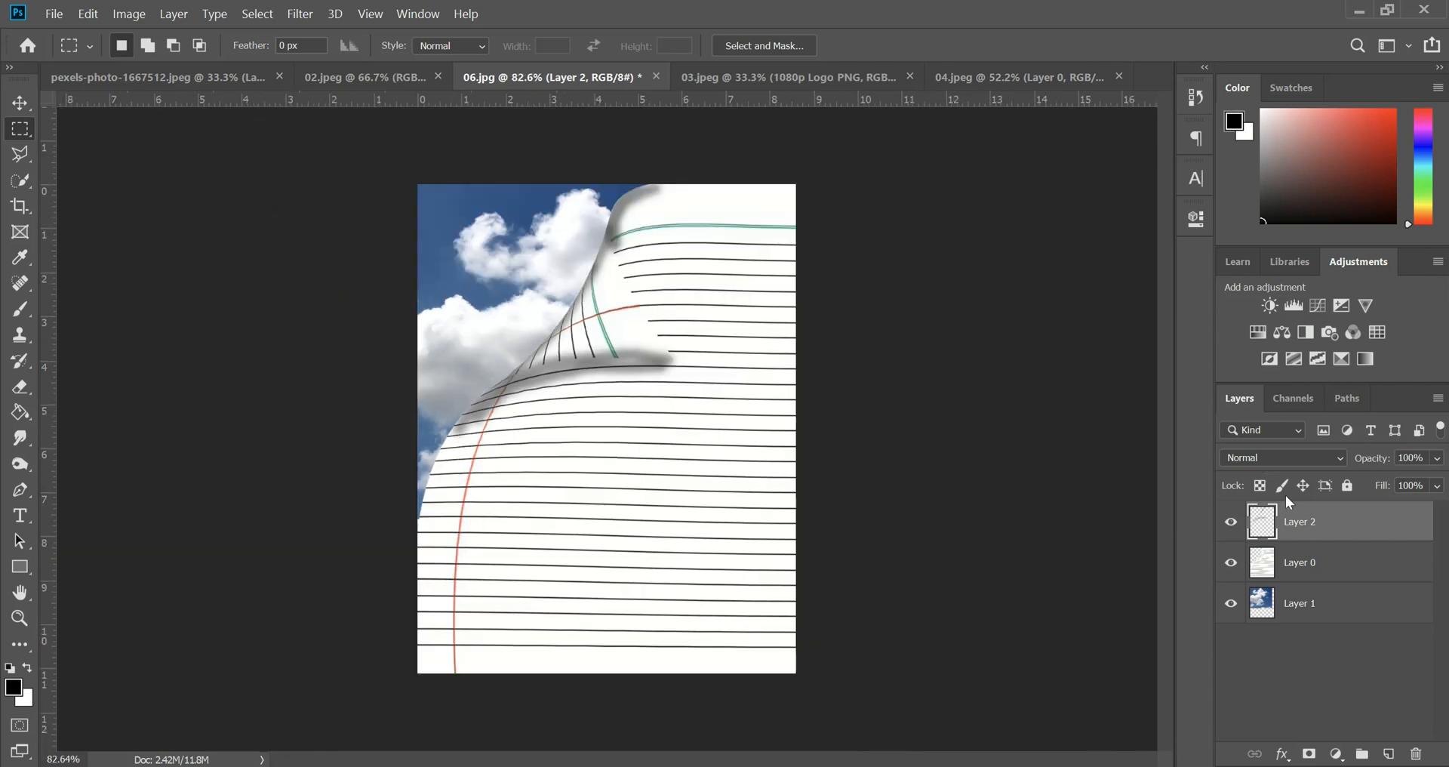
Try the different blend modes on Layer 2's curl shadow and set it to Multiply.
click(1298, 458)
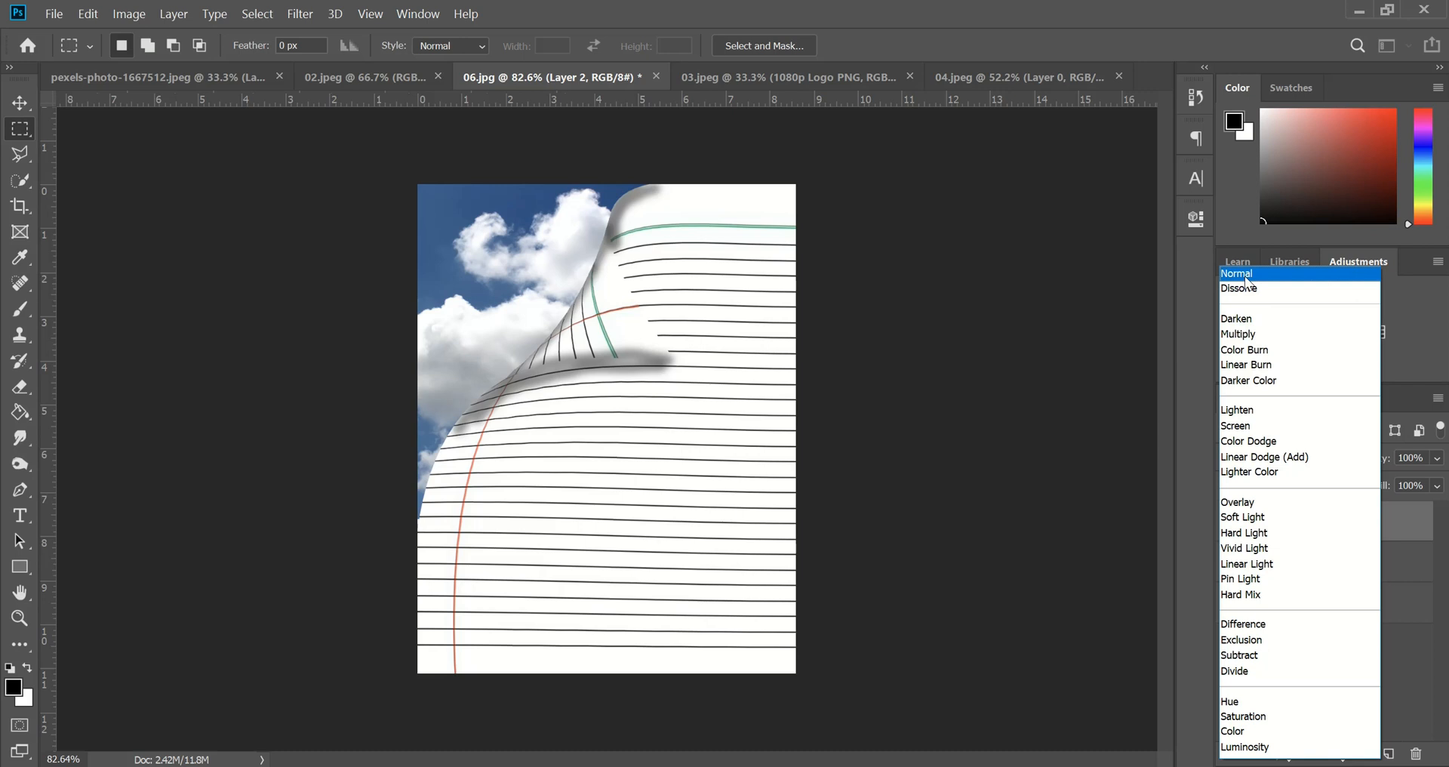
key(Escape)
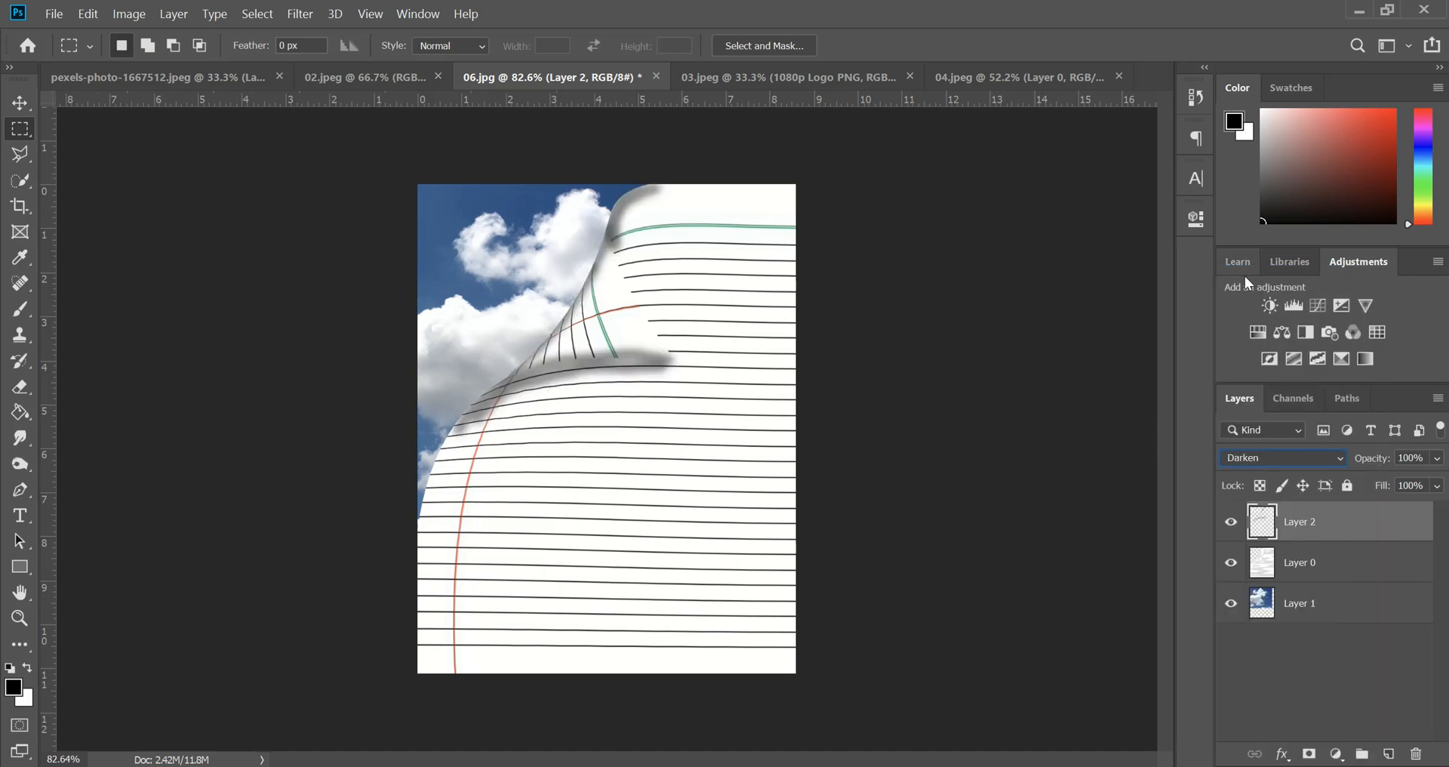
key(Down)
key(Down)
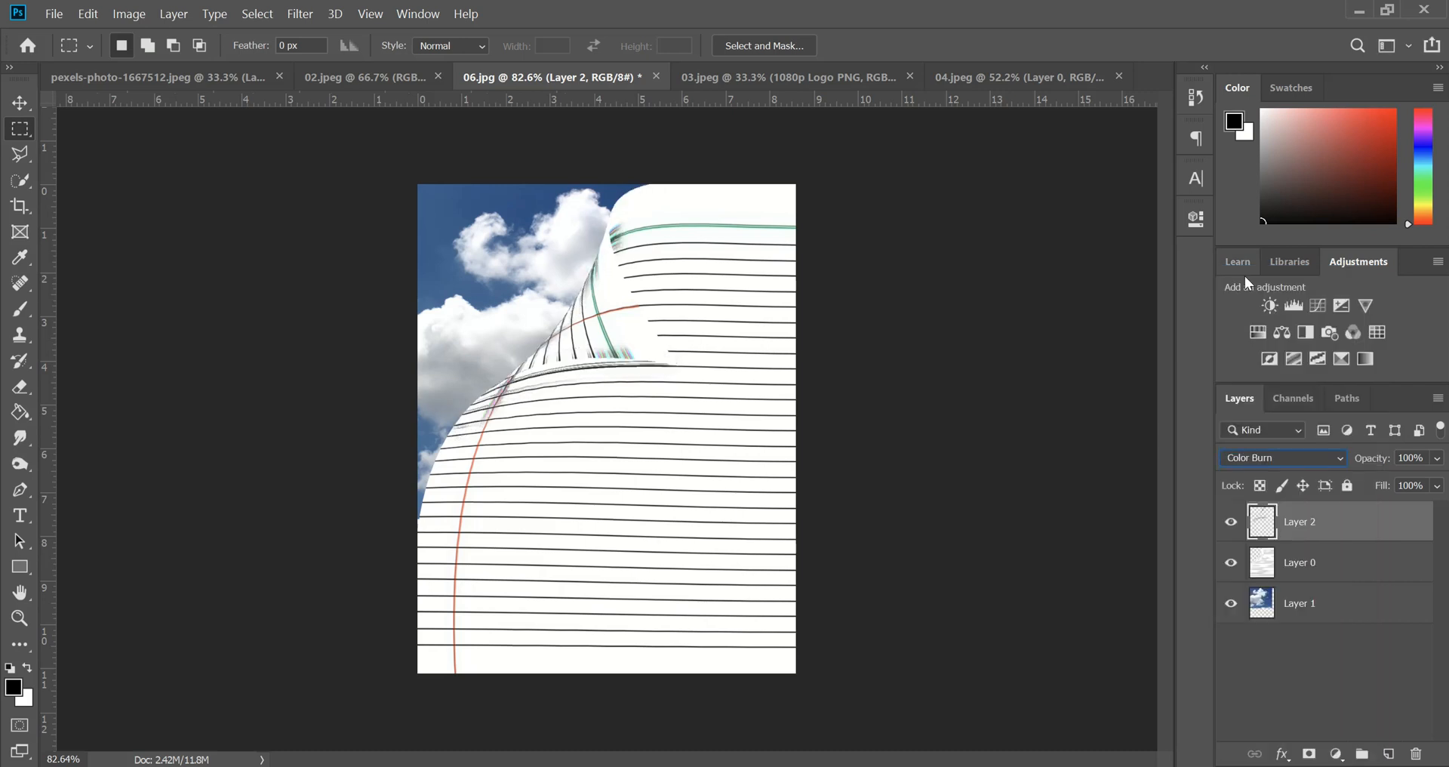
key(Down)
key(Down)
key(Down)
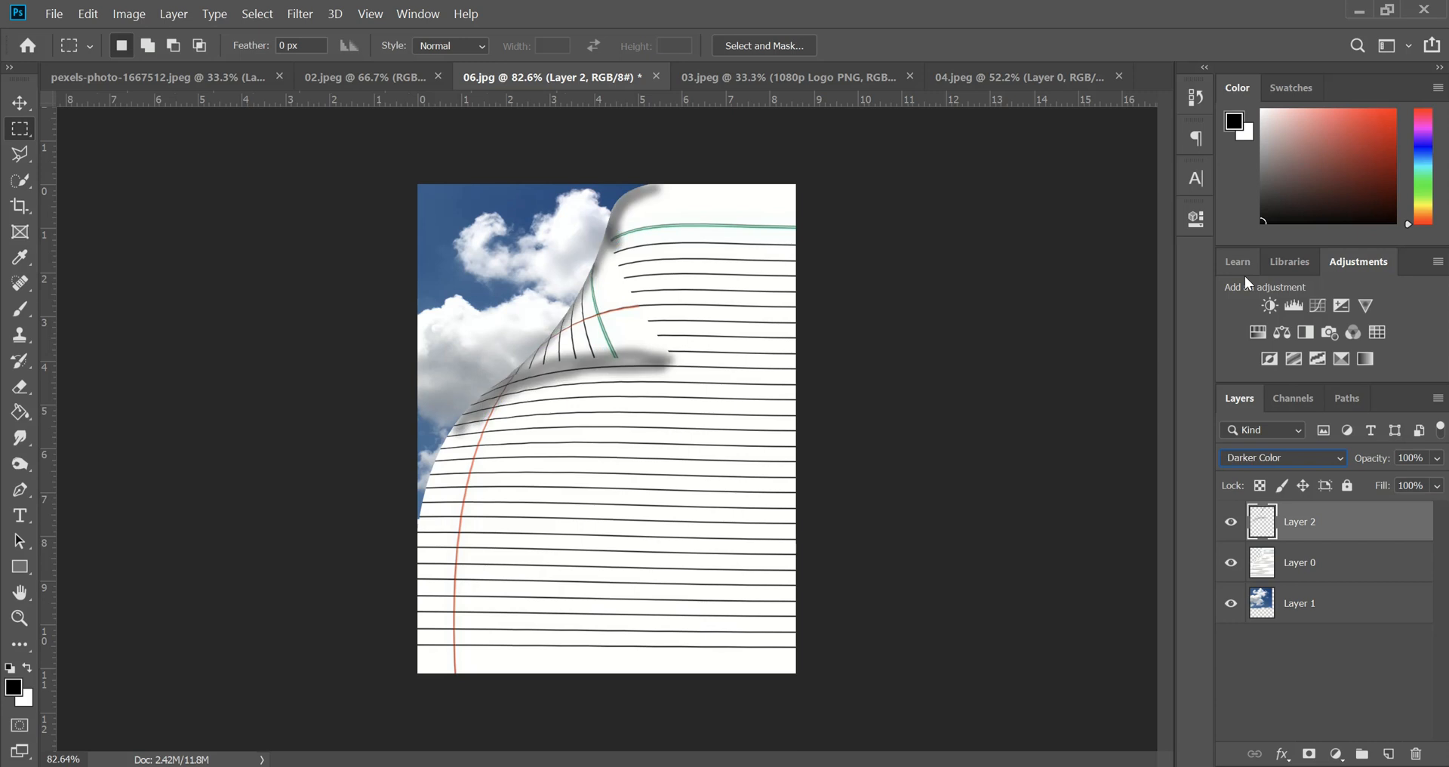
key(Down)
key(Down)
key(Down)
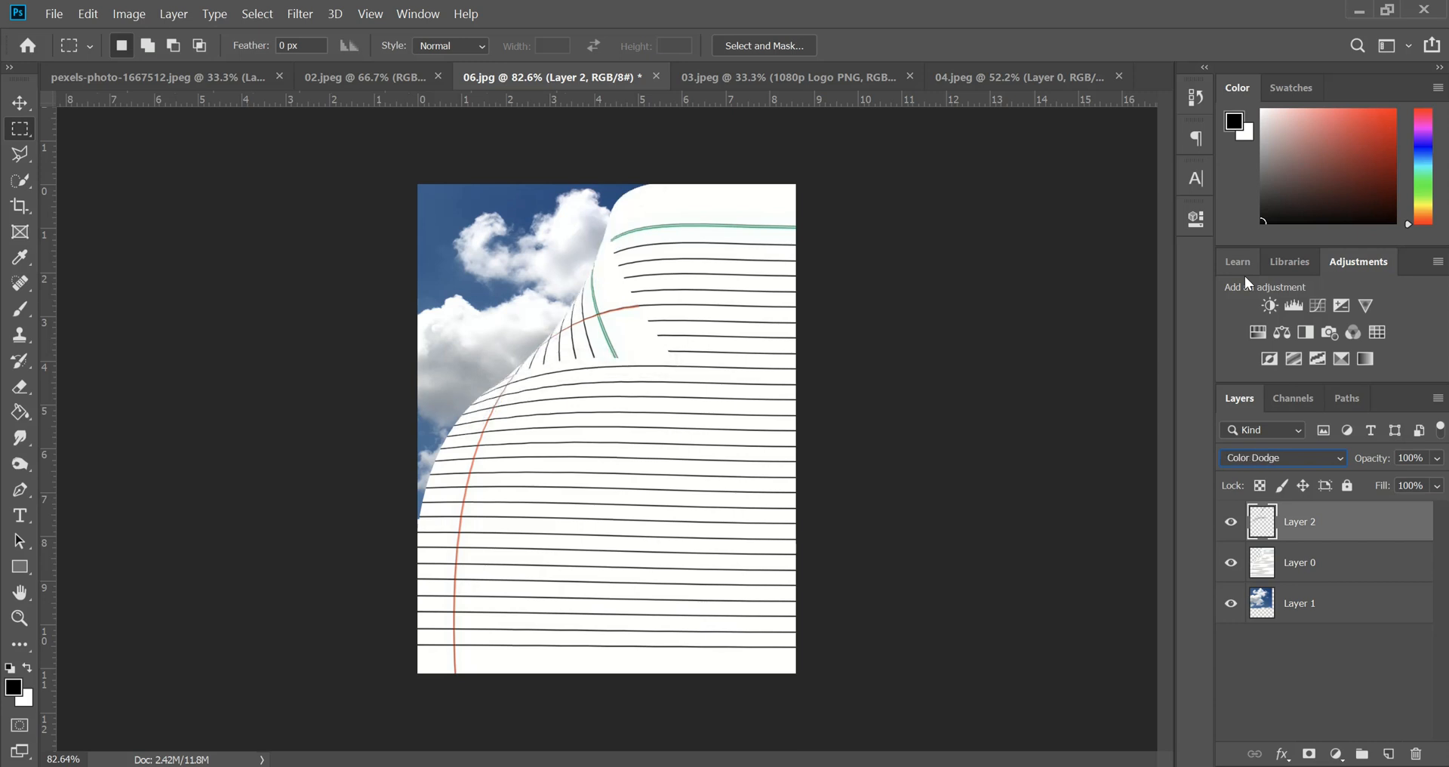
key(Down)
key(Down)
key(Down)
key(Down)
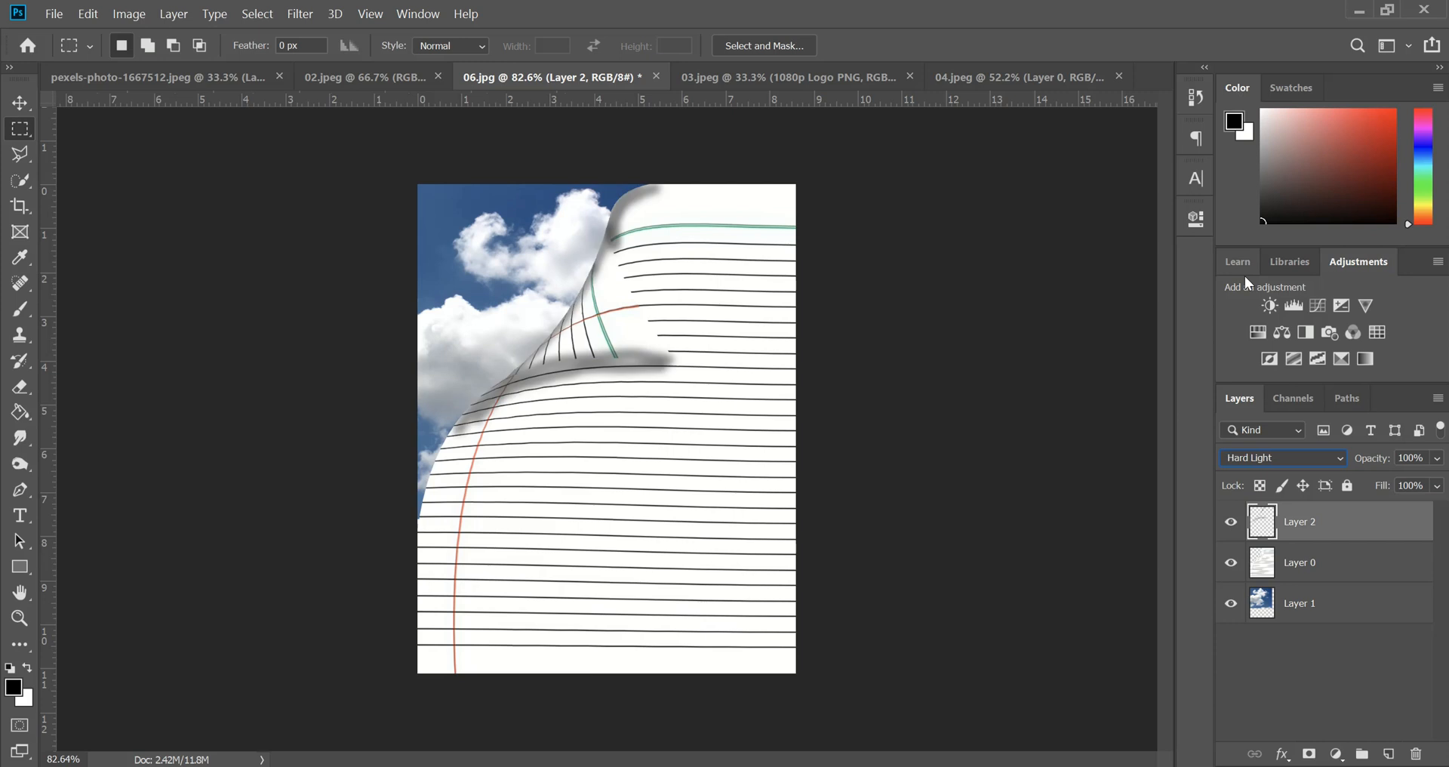
key(Down)
key(Down)
key(Down)
key(Down)
key(Down)
key(Down)
key(Down)
key(Down)
key(Down)
key(Down)
key(Down)
key(Down)
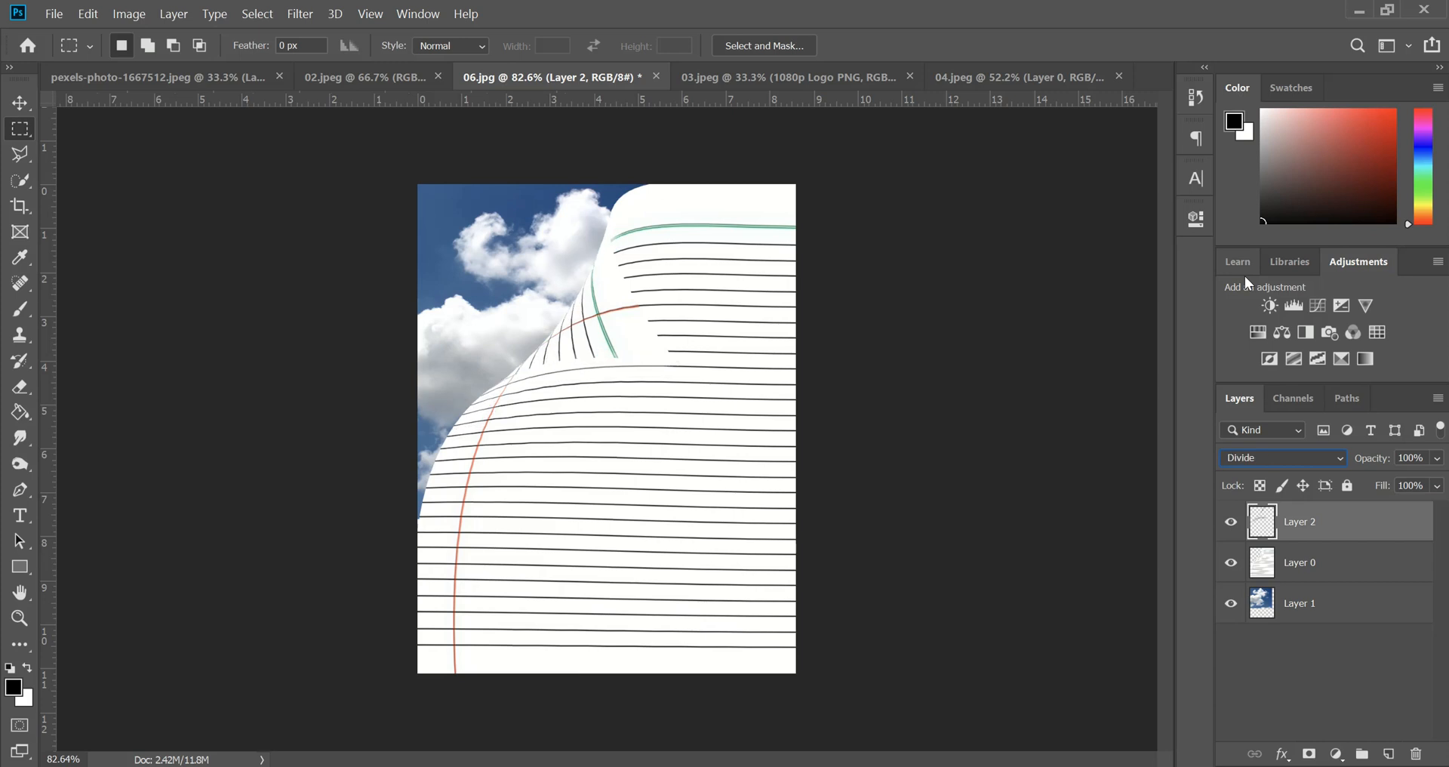
key(Up)
key(Up)
key(Up)
key(Up)
key(Up)
key(Up)
key(Up)
key(Up)
key(Up)
key(Up)
key(Up)
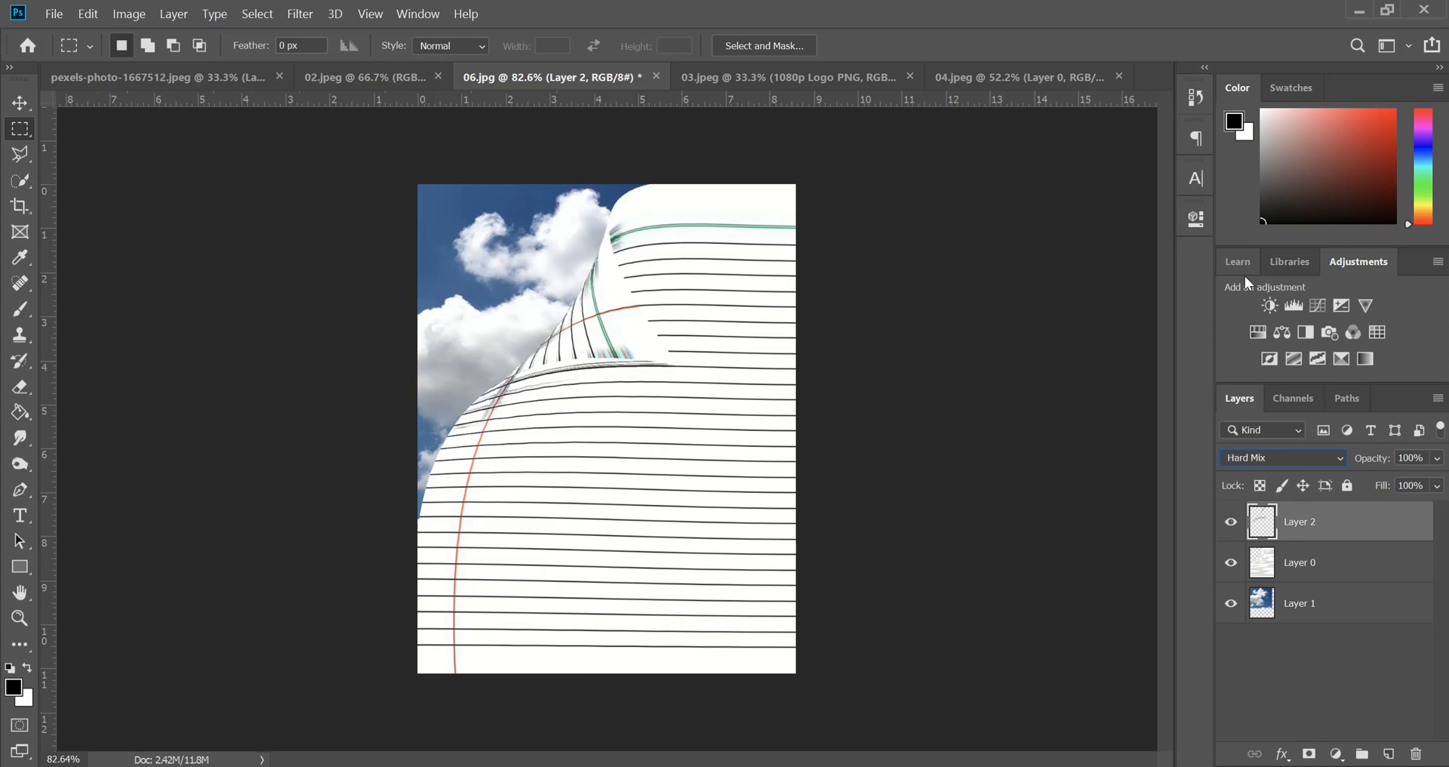
key(Up)
key(Up)
key(Up)
key(Up)
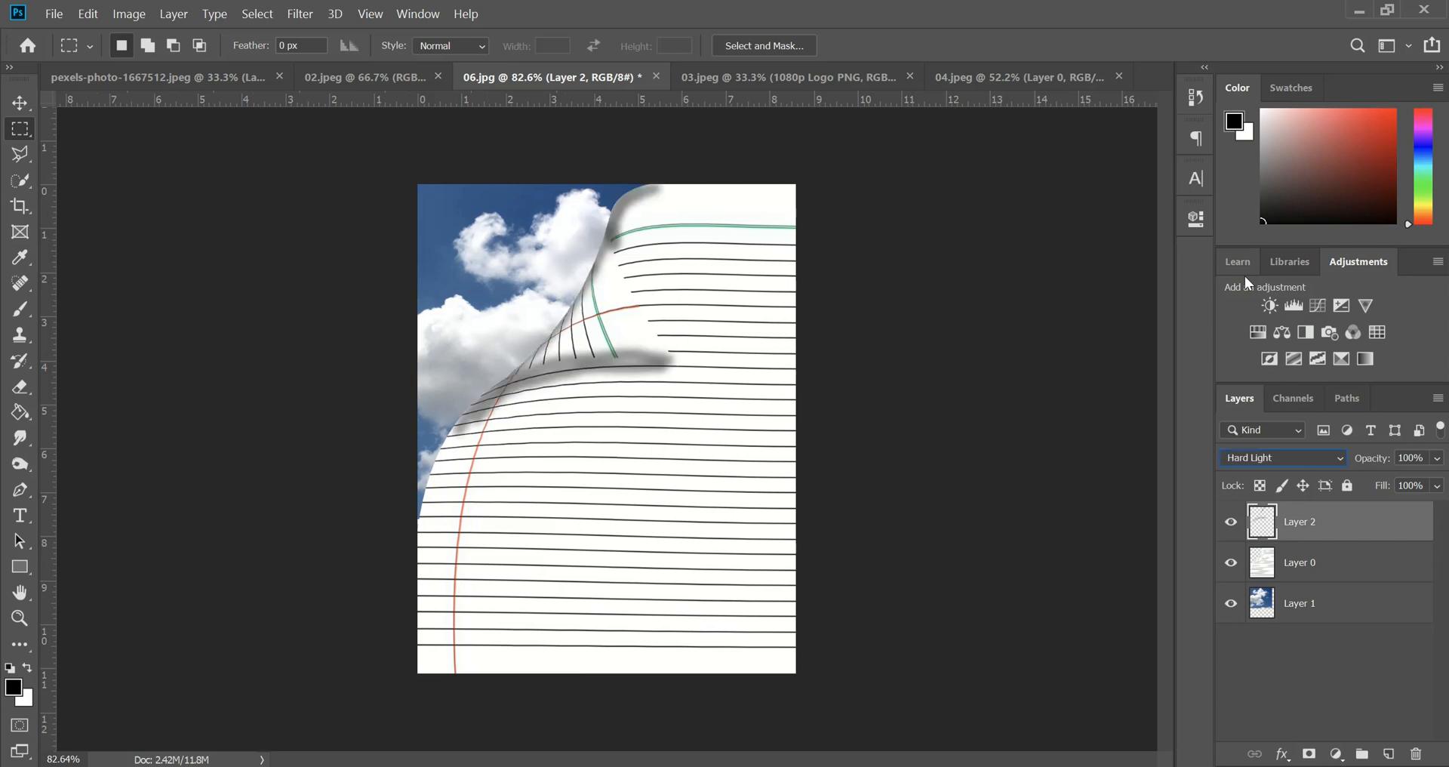
key(Up)
key(Up)
key(Up)
key(Up)
key(Up)
key(Up)
key(Up)
key(Up)
key(Up)
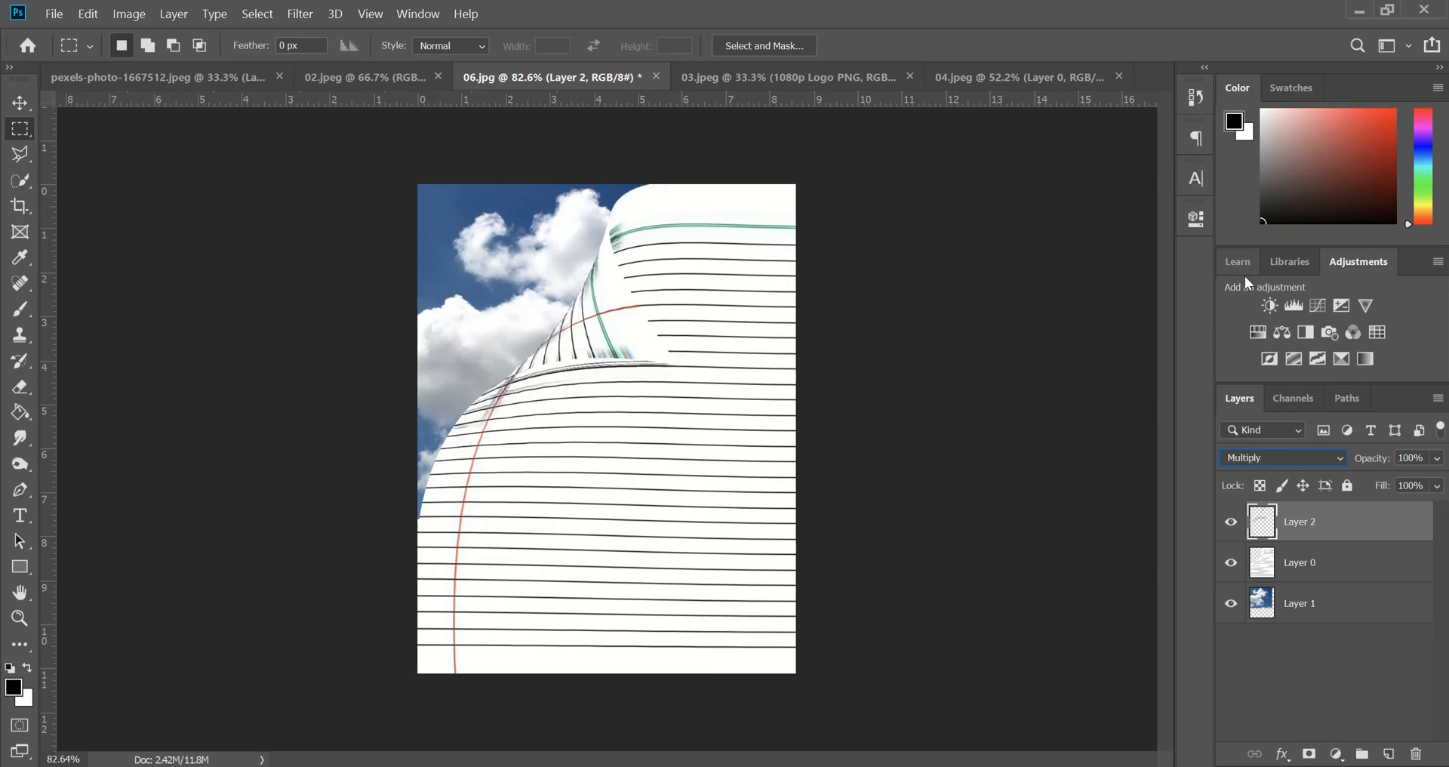
key(Up)
key(Up)
key(Down)
key(Down)
key(Down)
key(Down)
key(Up)
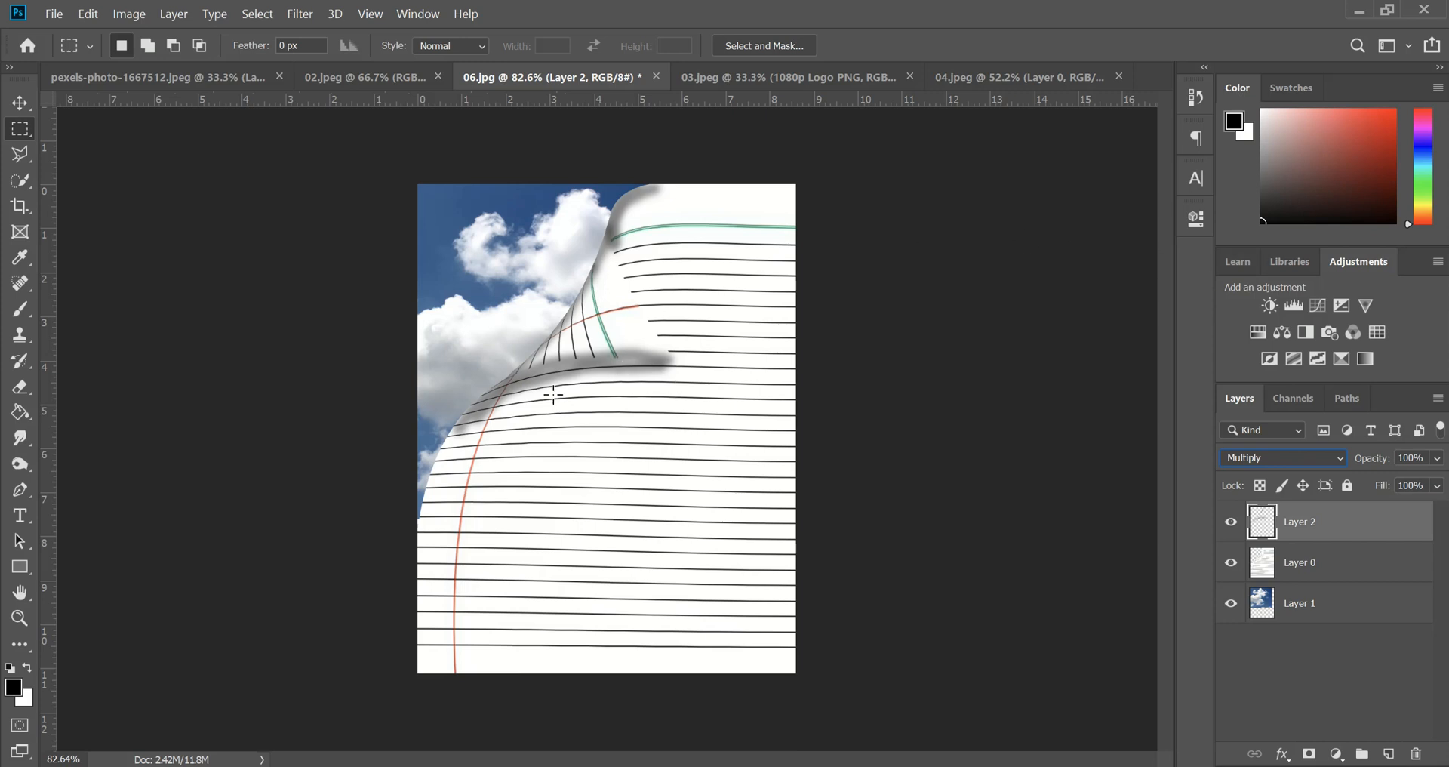
Lower Layer 2's fill to 59% to soften the curl shadow, and deselect the layer.
click(19, 102)
scroll(621, 507, up, 5)
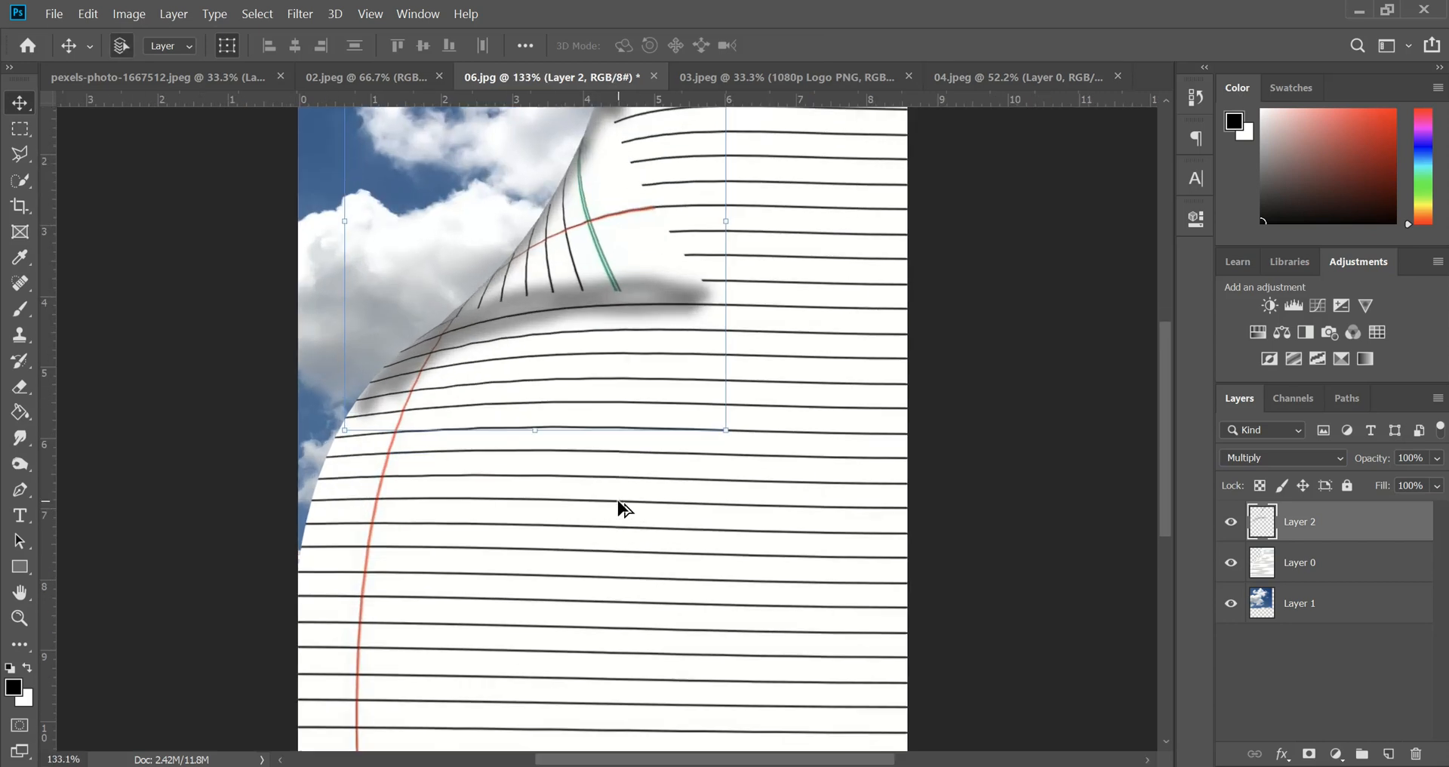
scroll(618, 500, up, 3)
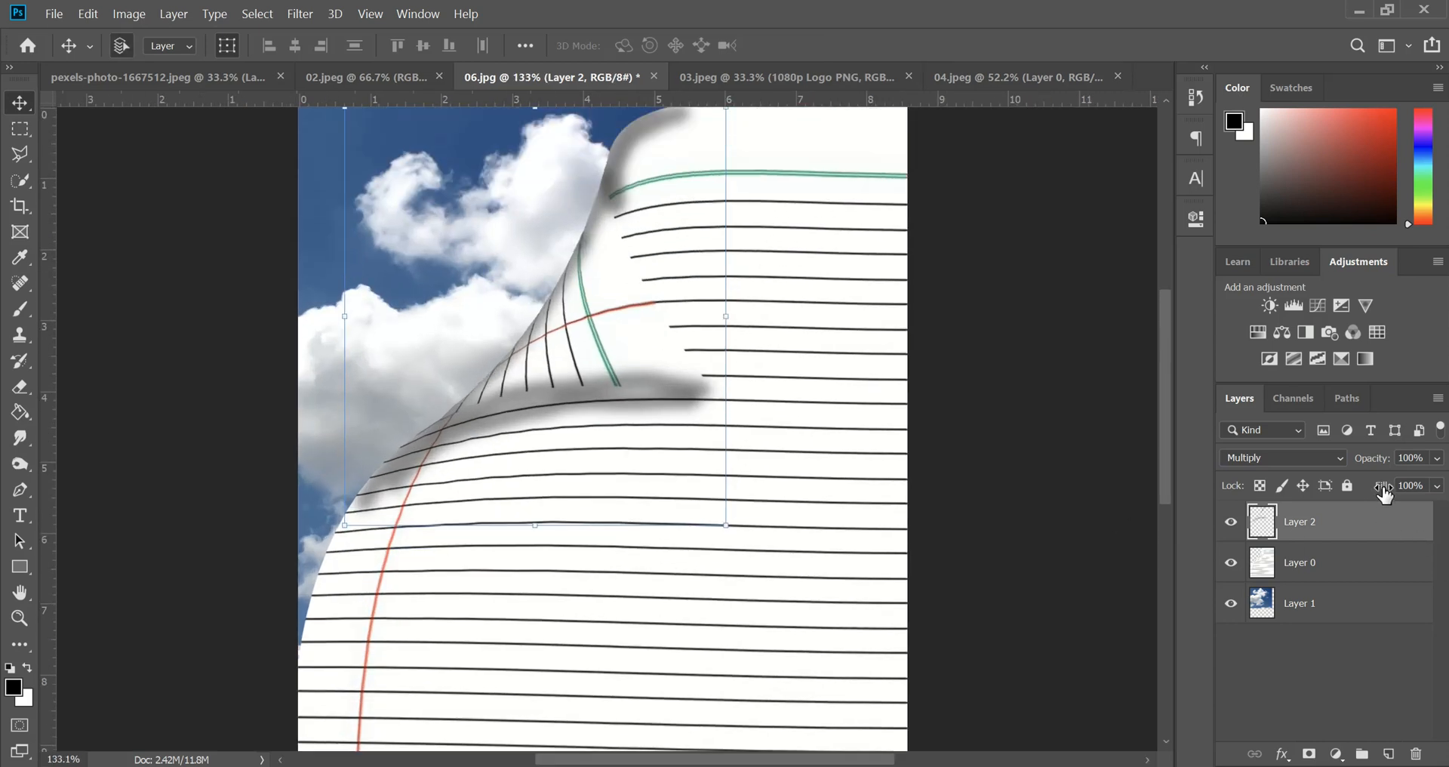
drag(1386, 492, 1351, 500)
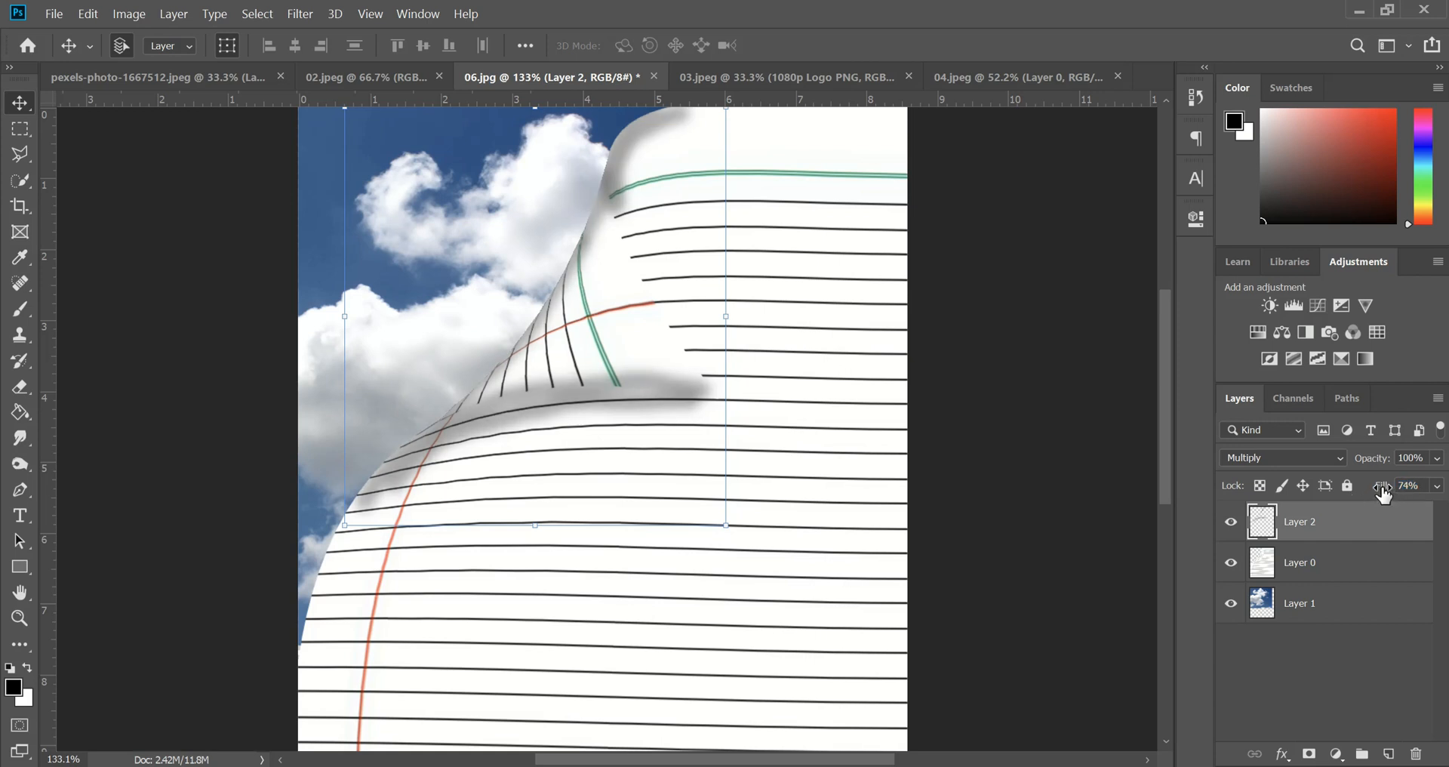
drag(1384, 493, 1387, 496)
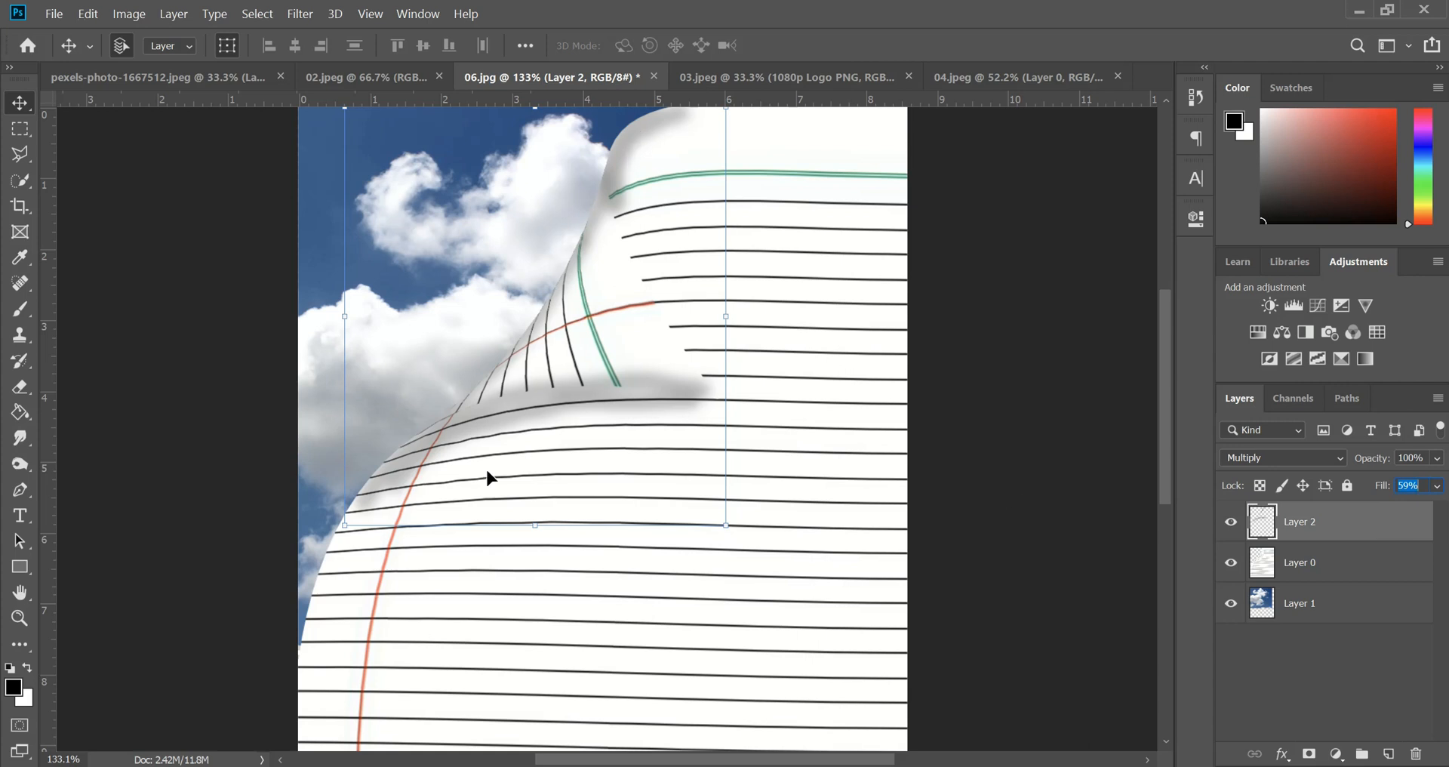
click(1018, 410)
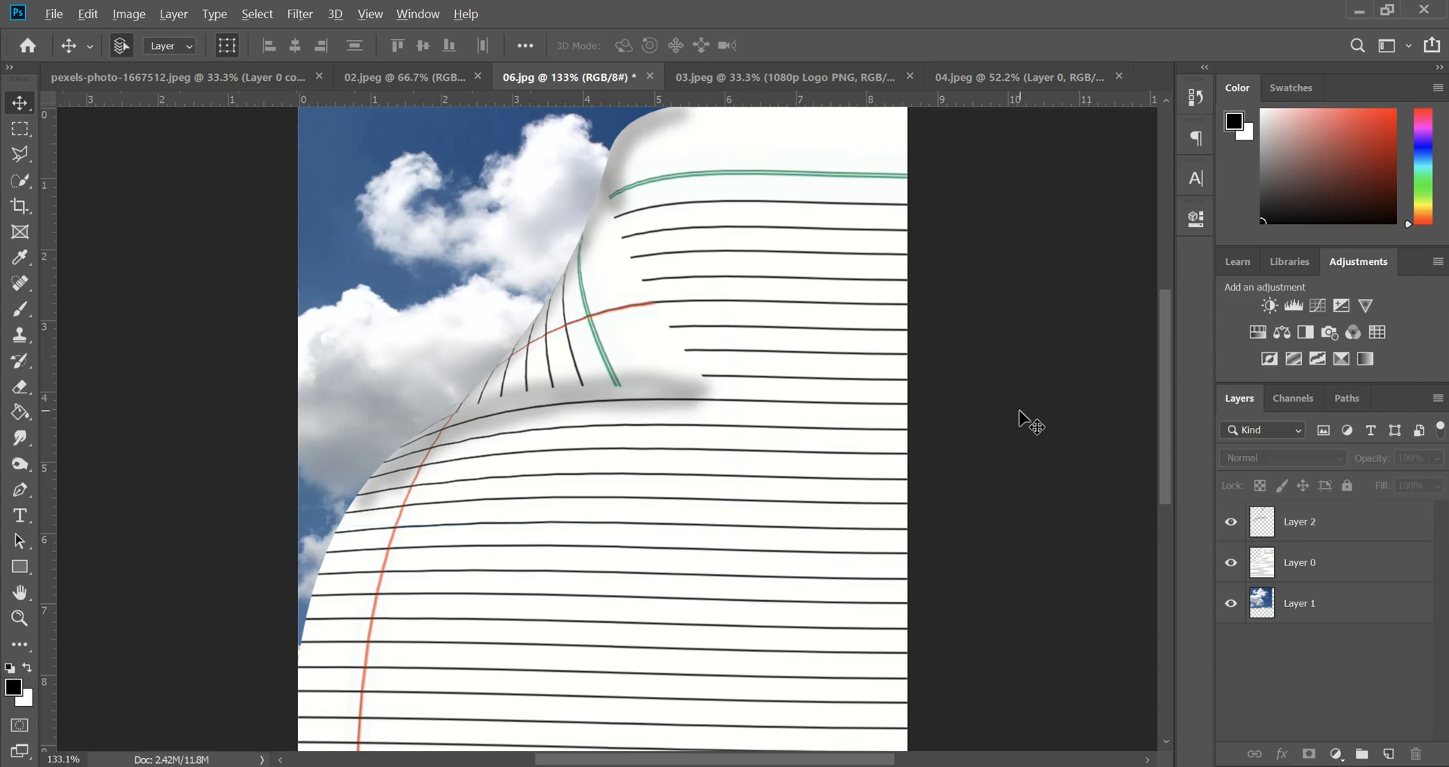
scroll(1019, 409, down, 5)
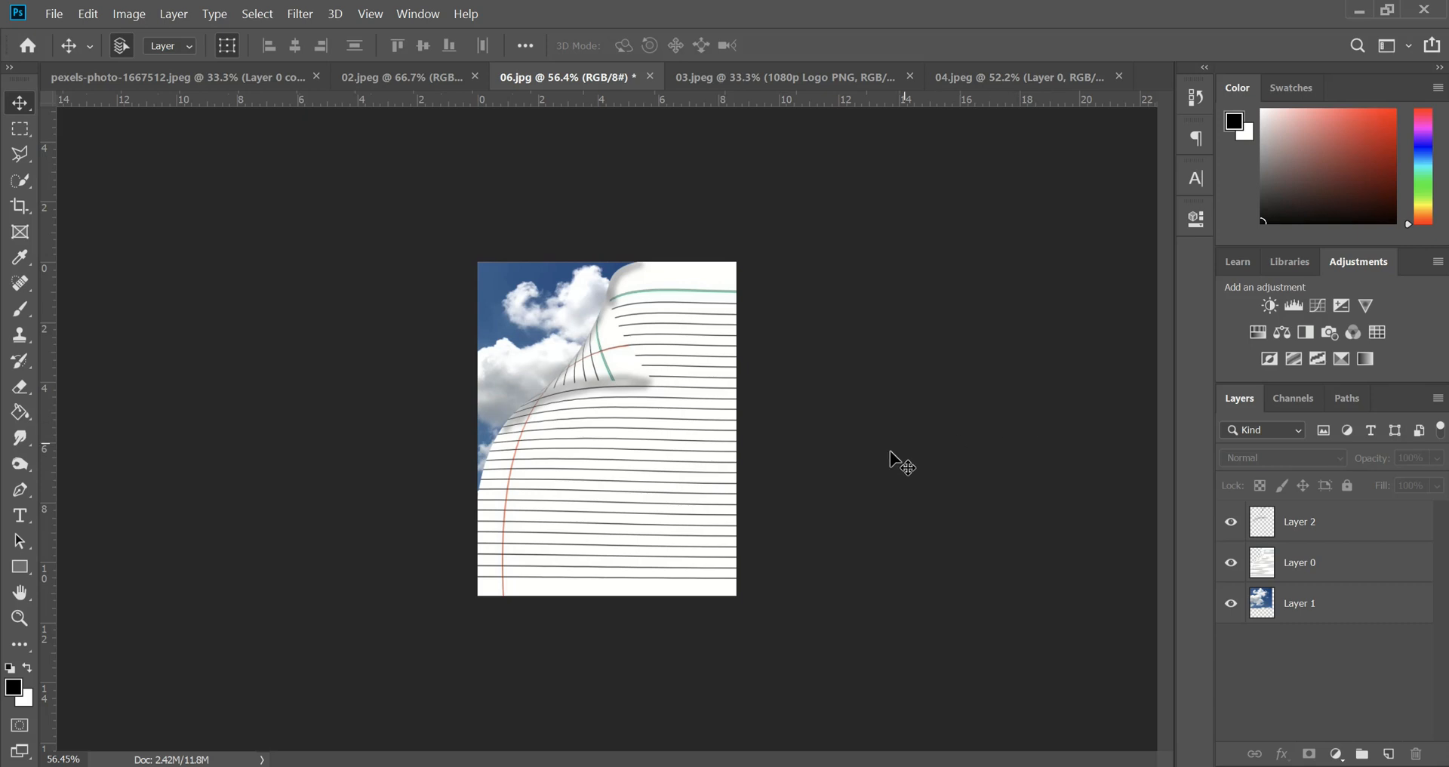
scroll(840, 473, up, 2)
scroll(841, 474, down, 2)
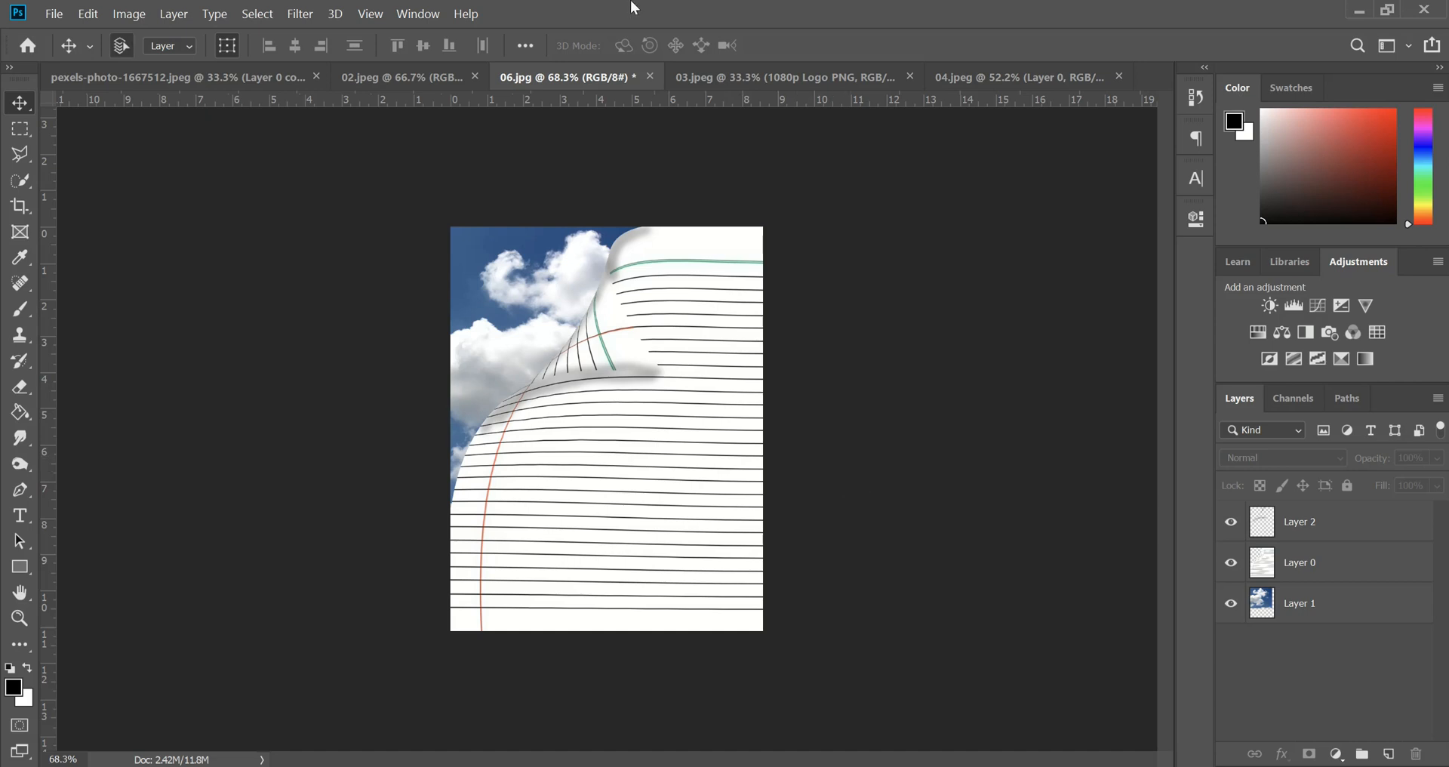
Switch to 03.jpeg, show the 1080p Logo PNG layer, and move the logo off the shoe to the photo's upper-right area.
click(704, 82)
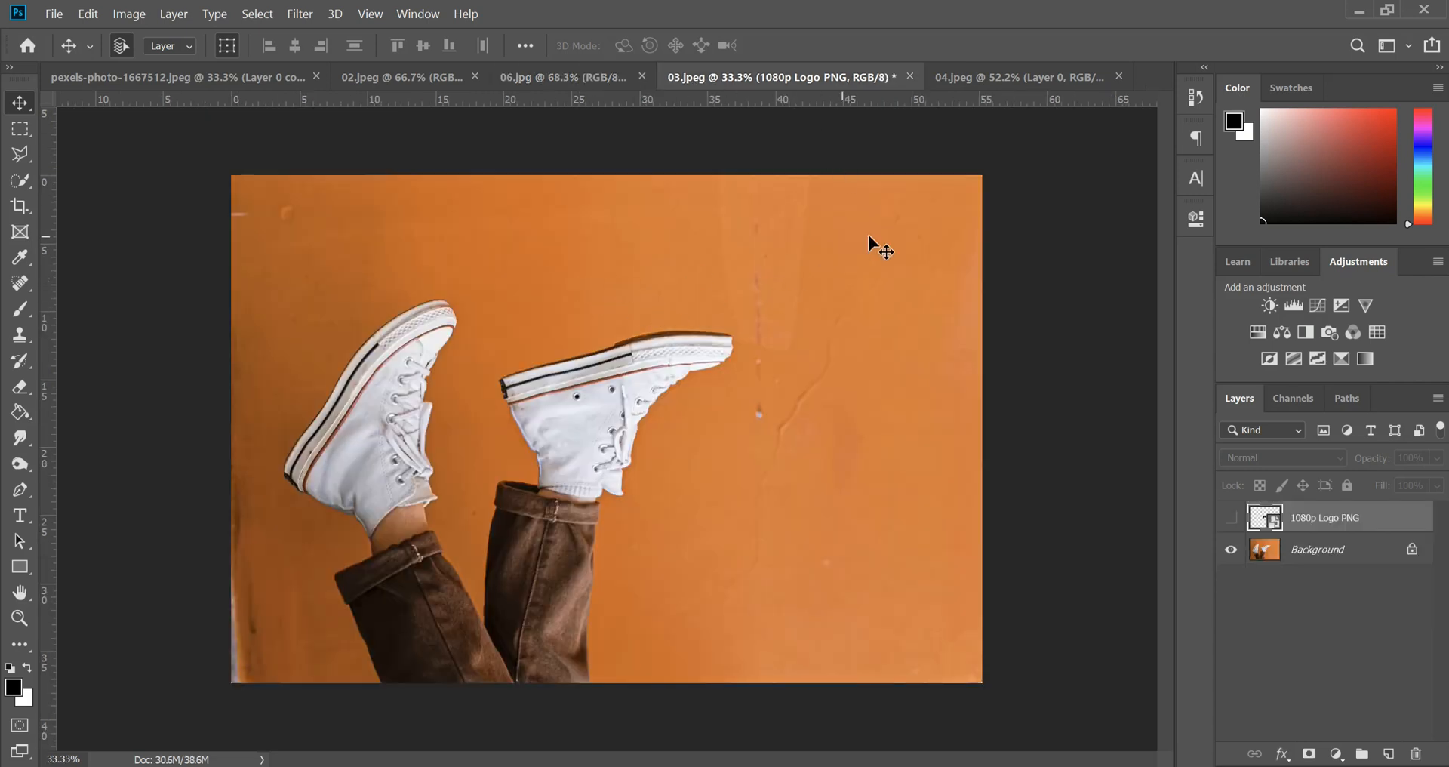
click(1229, 519)
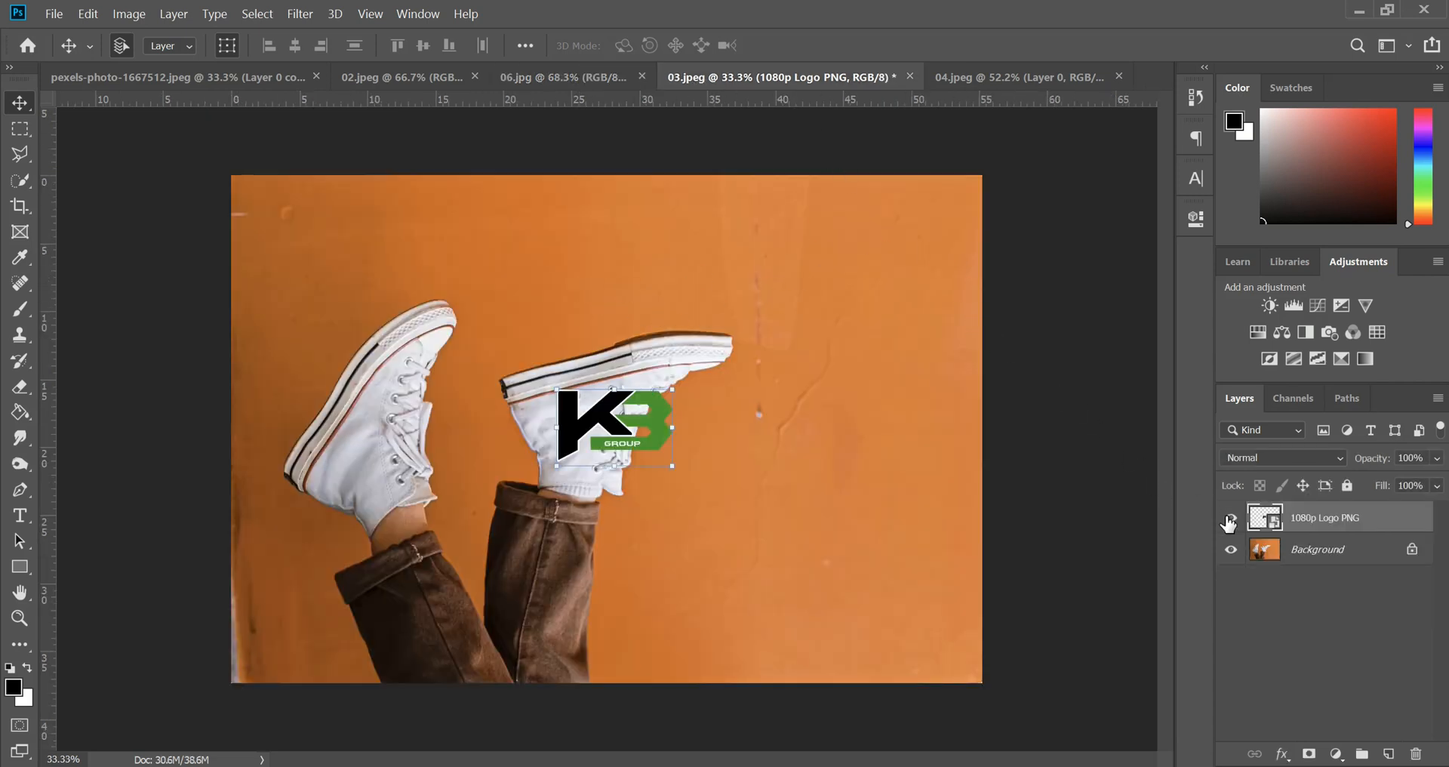
drag(642, 444, 936, 287)
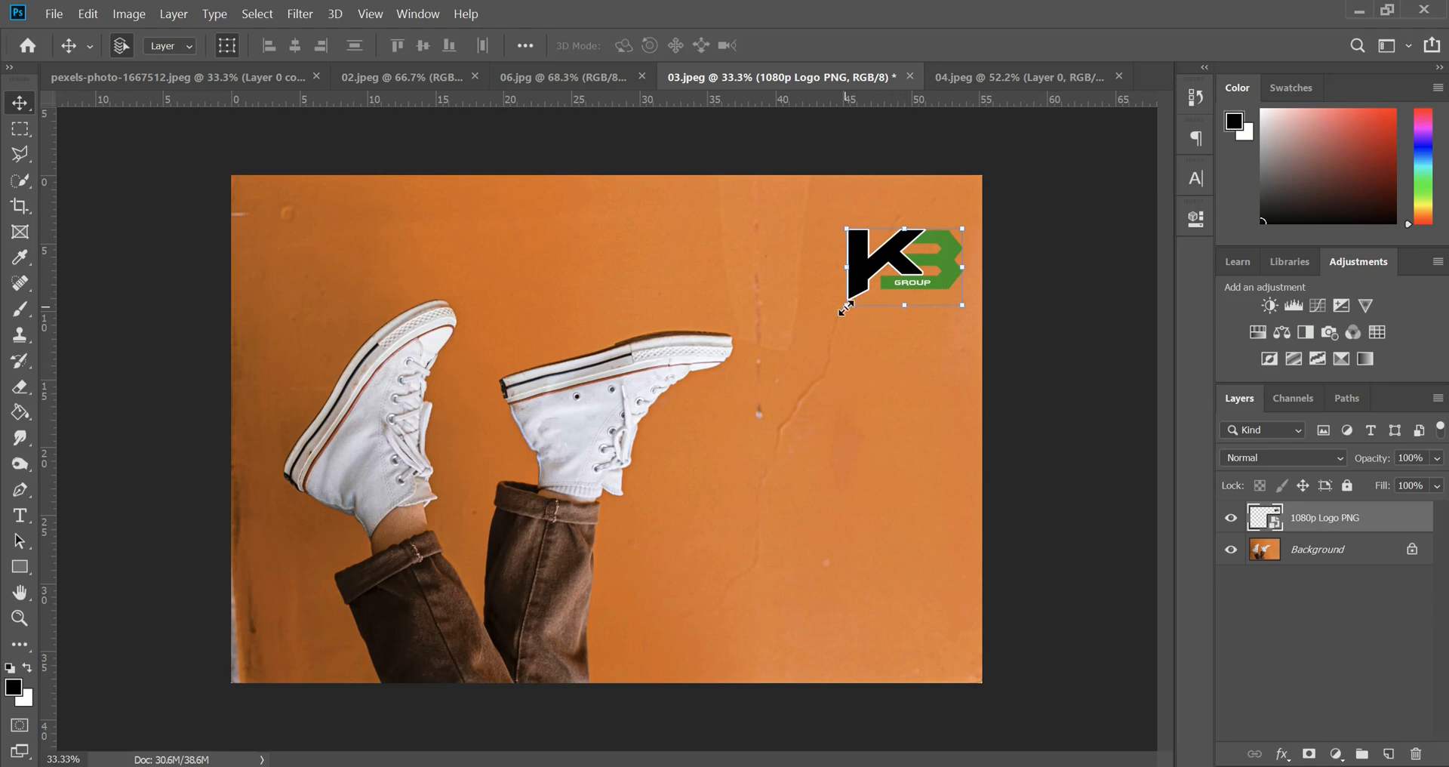
Scale the logo proportionally to 57.94% and position it inside the photo's upper-right corner.
drag(863, 292, 891, 277)
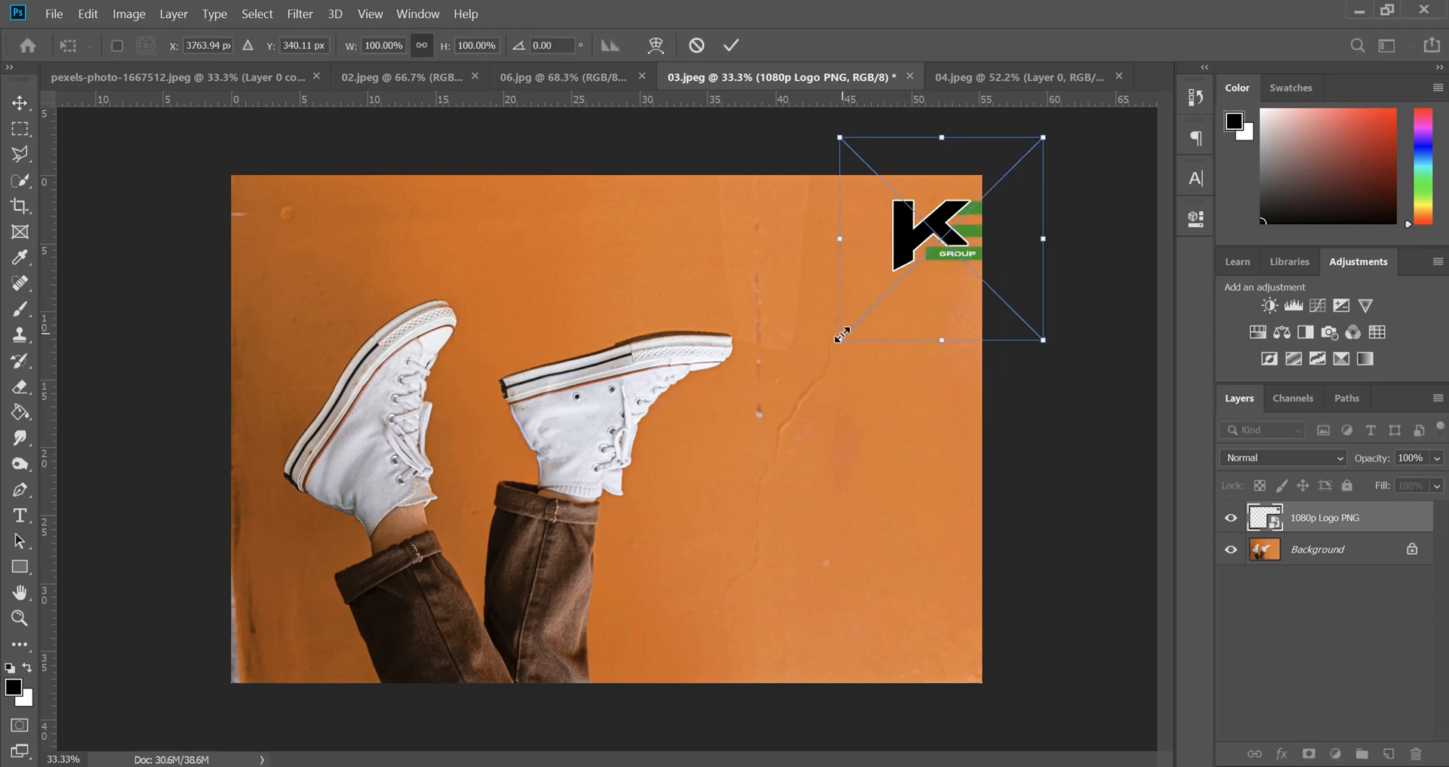
drag(838, 328, 921, 261)
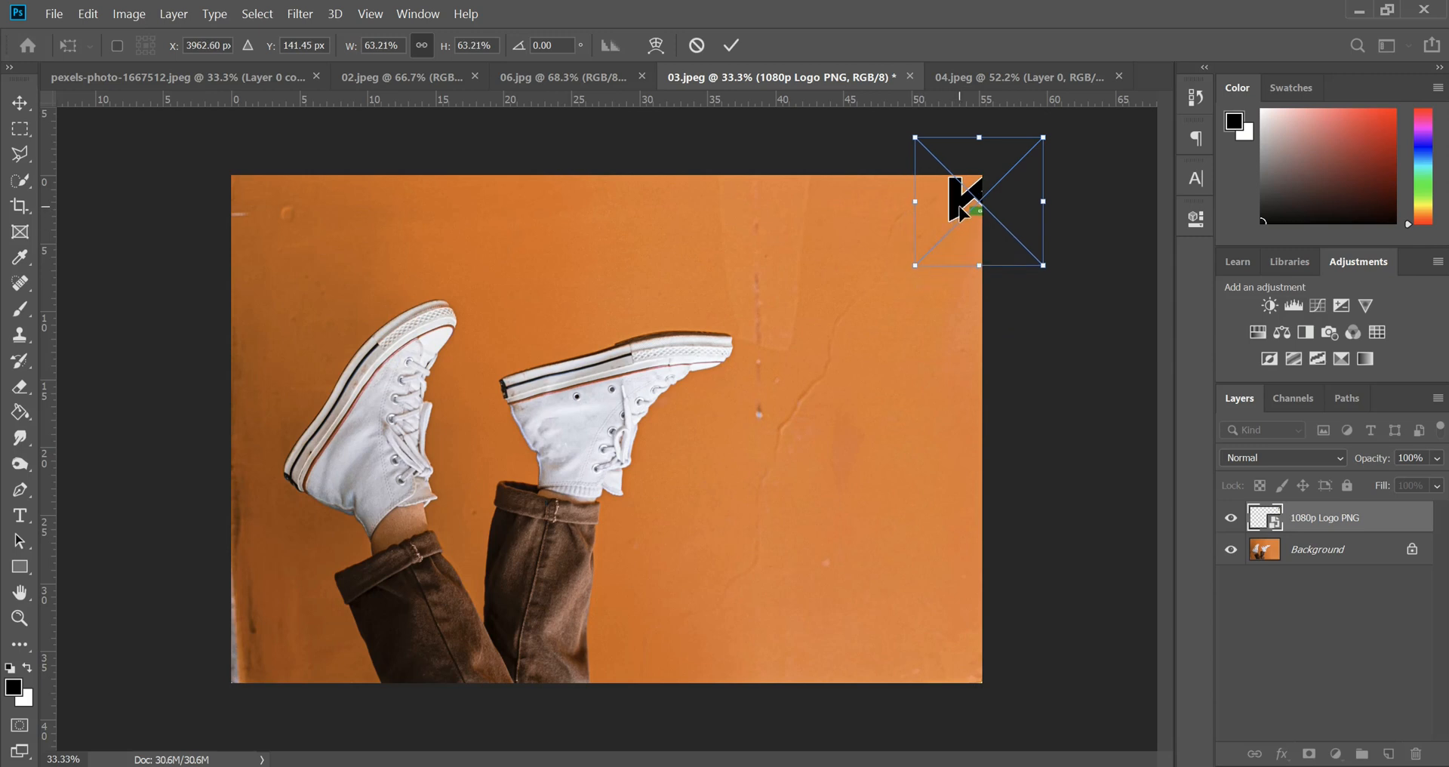
drag(955, 212, 894, 238)
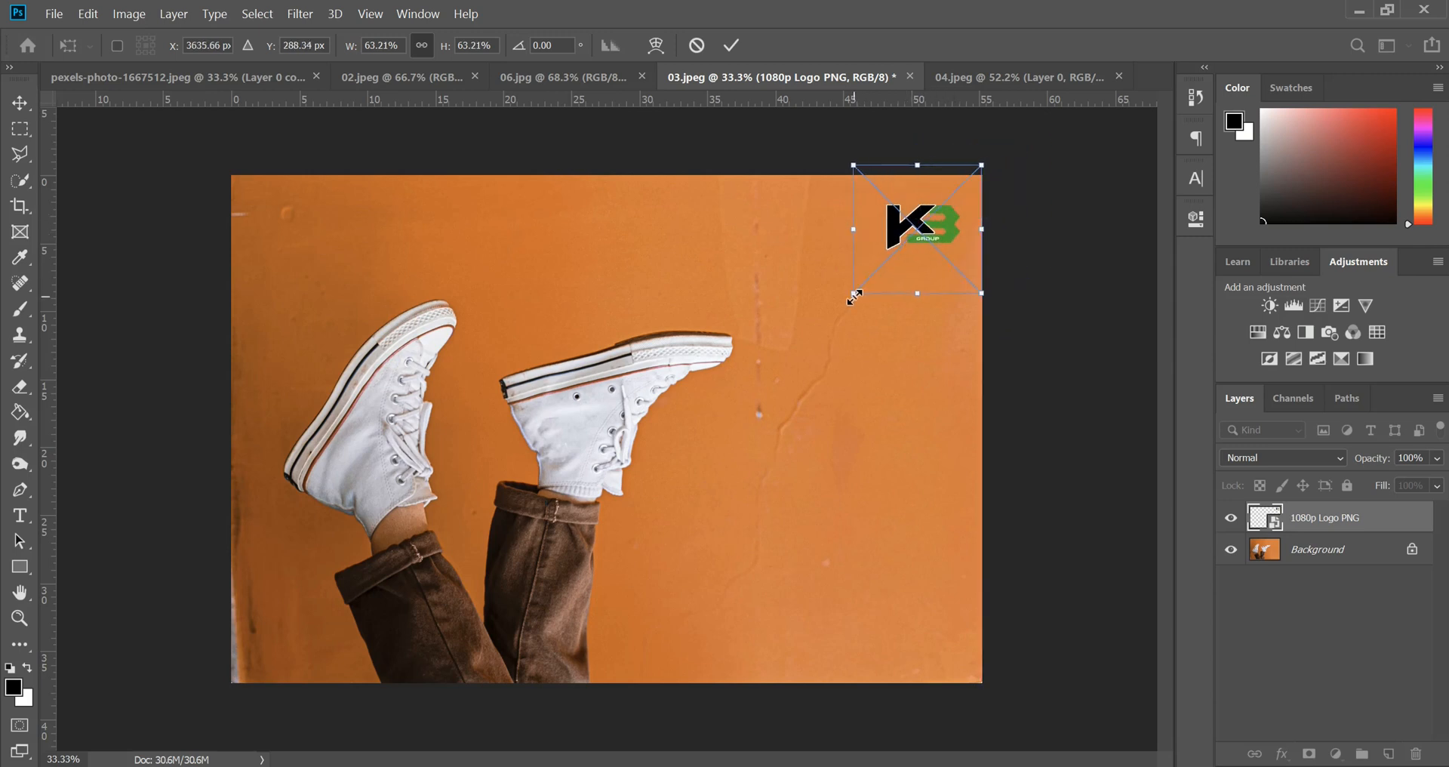
drag(854, 298, 864, 282)
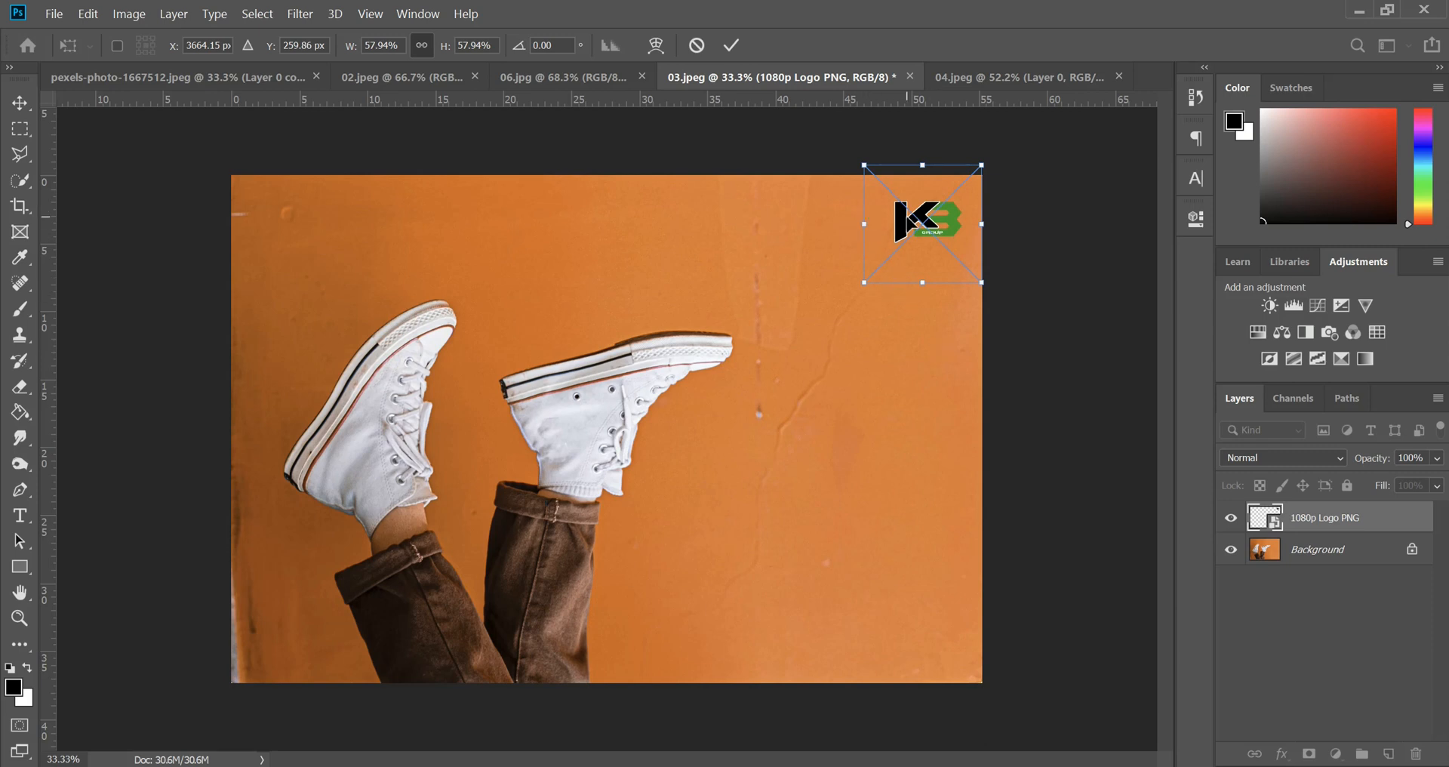
Nudge the logo slightly up and right to X 3688.15 px, Y 226.86 px, and apply the transform.
key(Up)
key(Up)
key(Up)
key(Up)
key(Up)
key(Up)
key(Up)
key(Up)
key(Up)
key(Right)
key(Right)
key(Right)
key(Right)
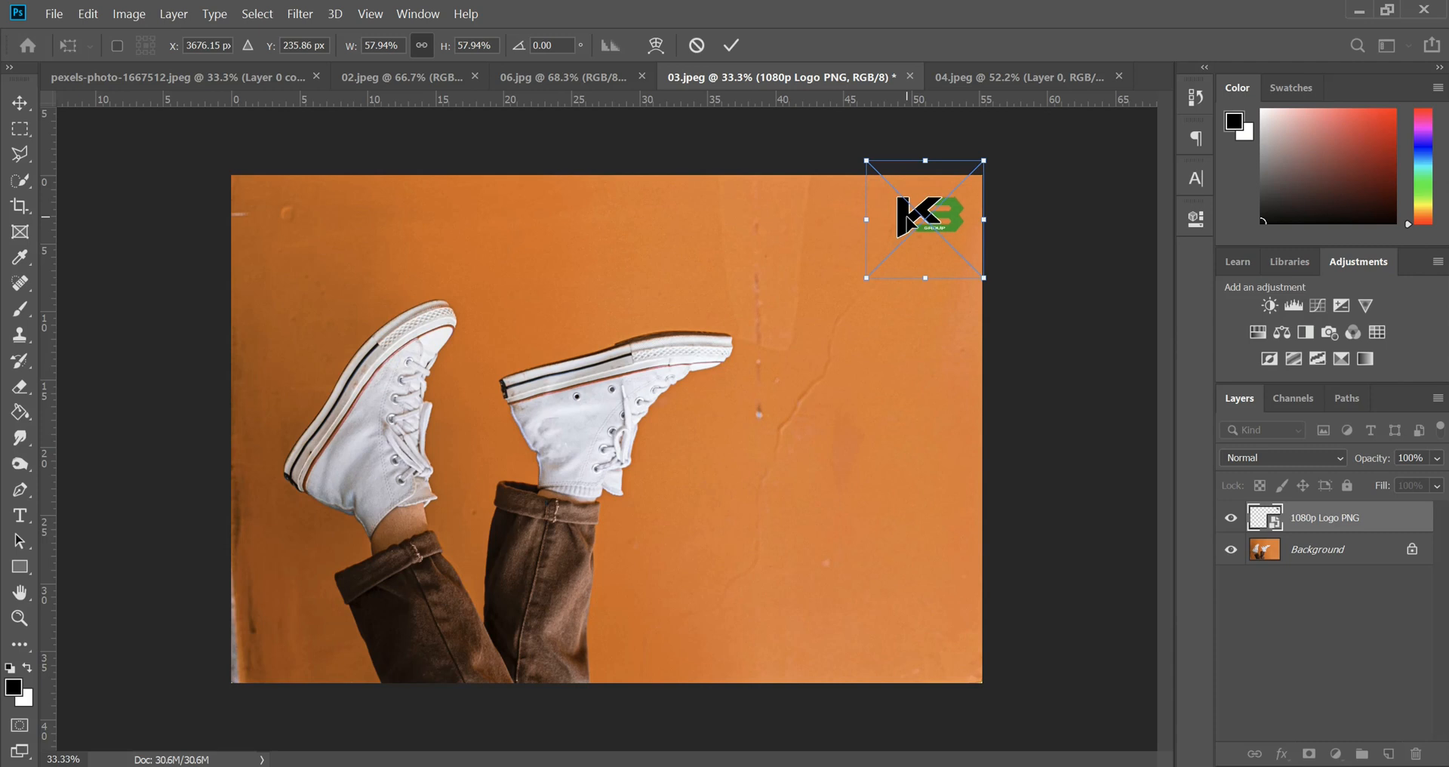
key(Up)
key(Up)
key(Right)
key(Right)
key(Right)
key(Right)
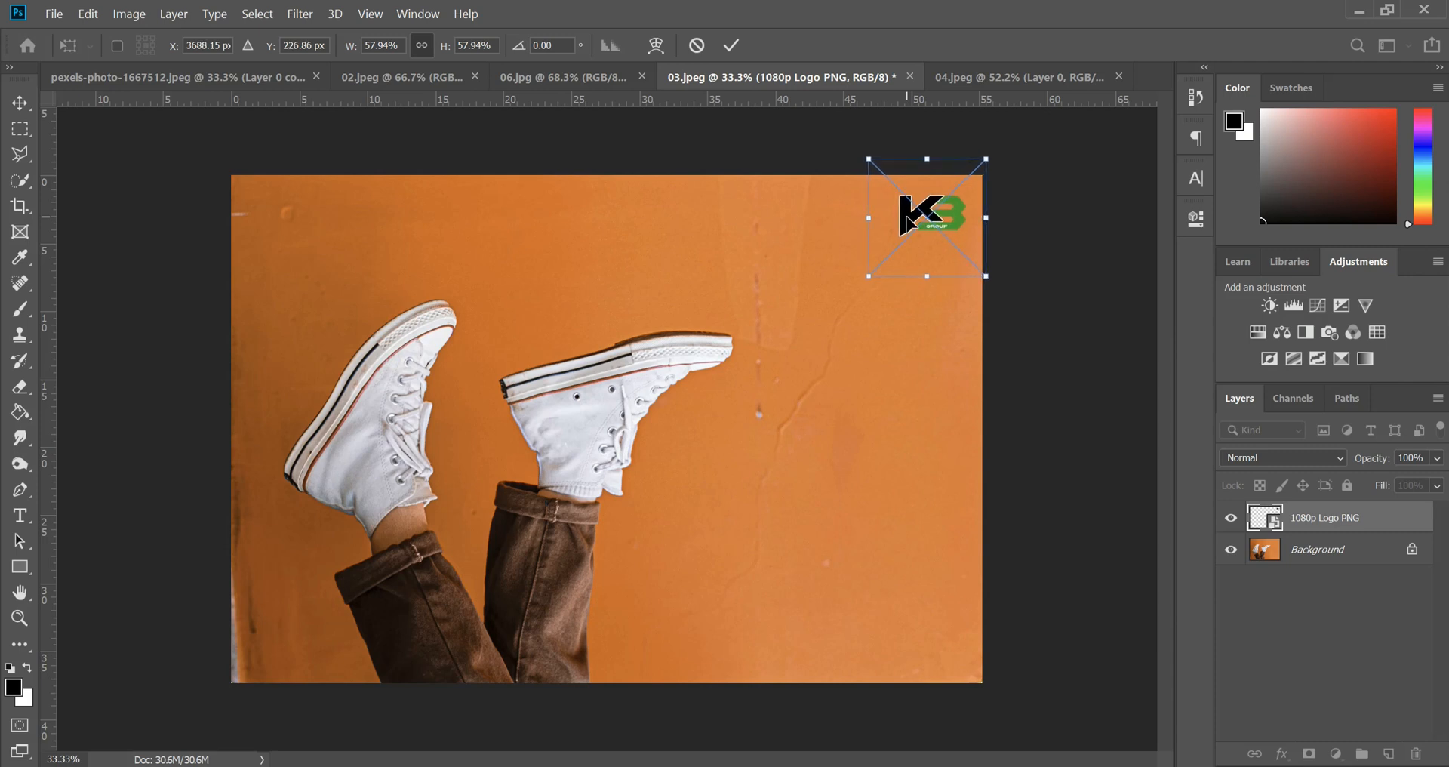
click(731, 42)
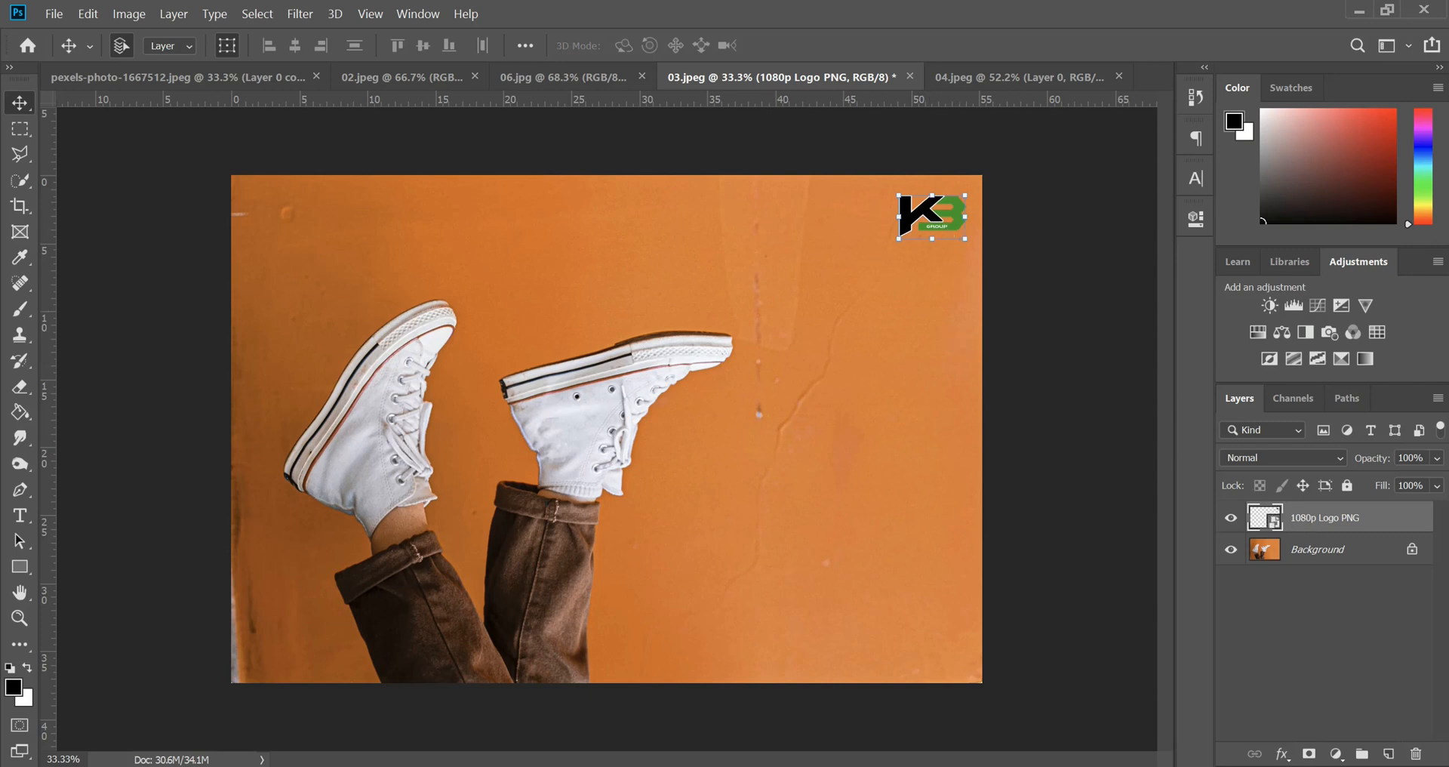
Duplicate the 1080p Logo PNG layer and move the copy onto the side of the right-hand shoe.
drag(1359, 521, 1388, 753)
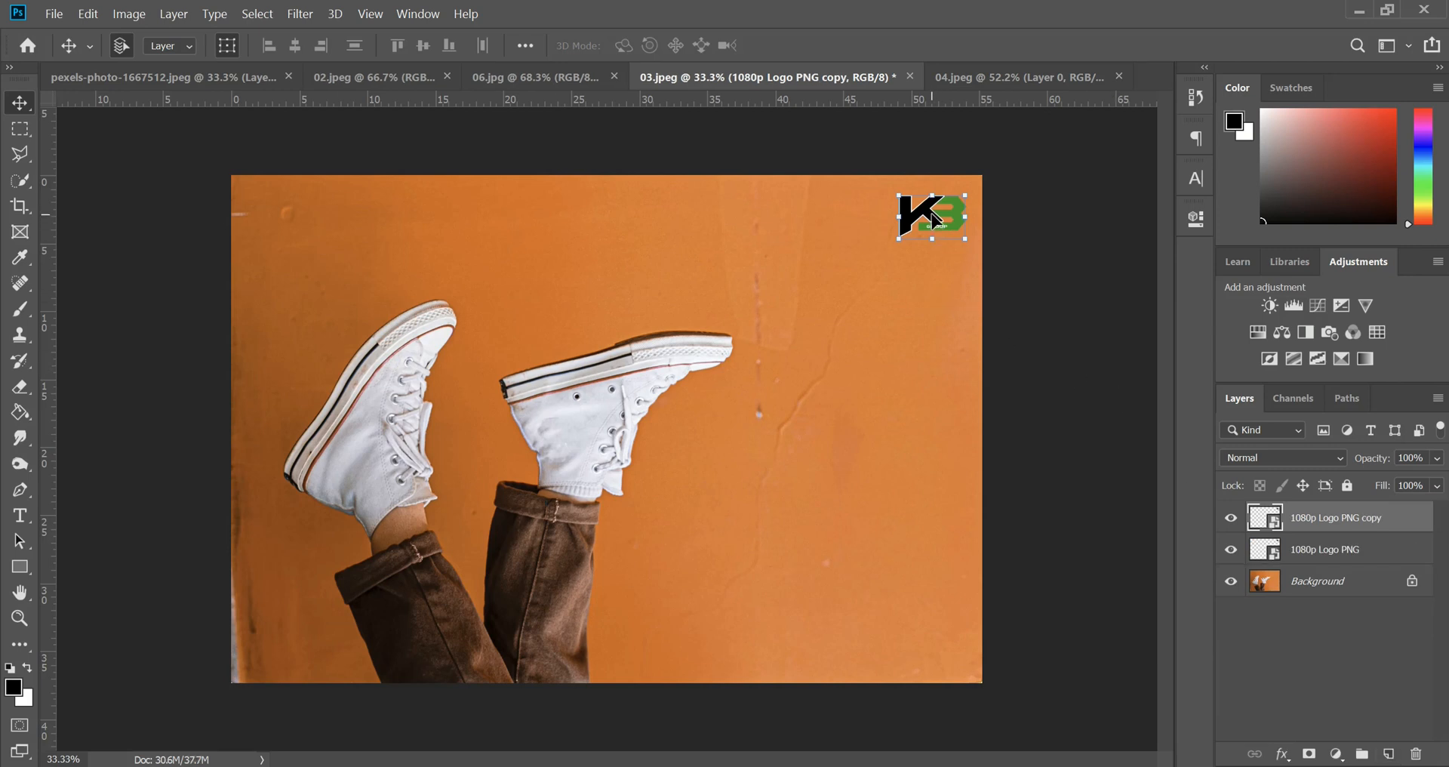
drag(928, 226, 600, 437)
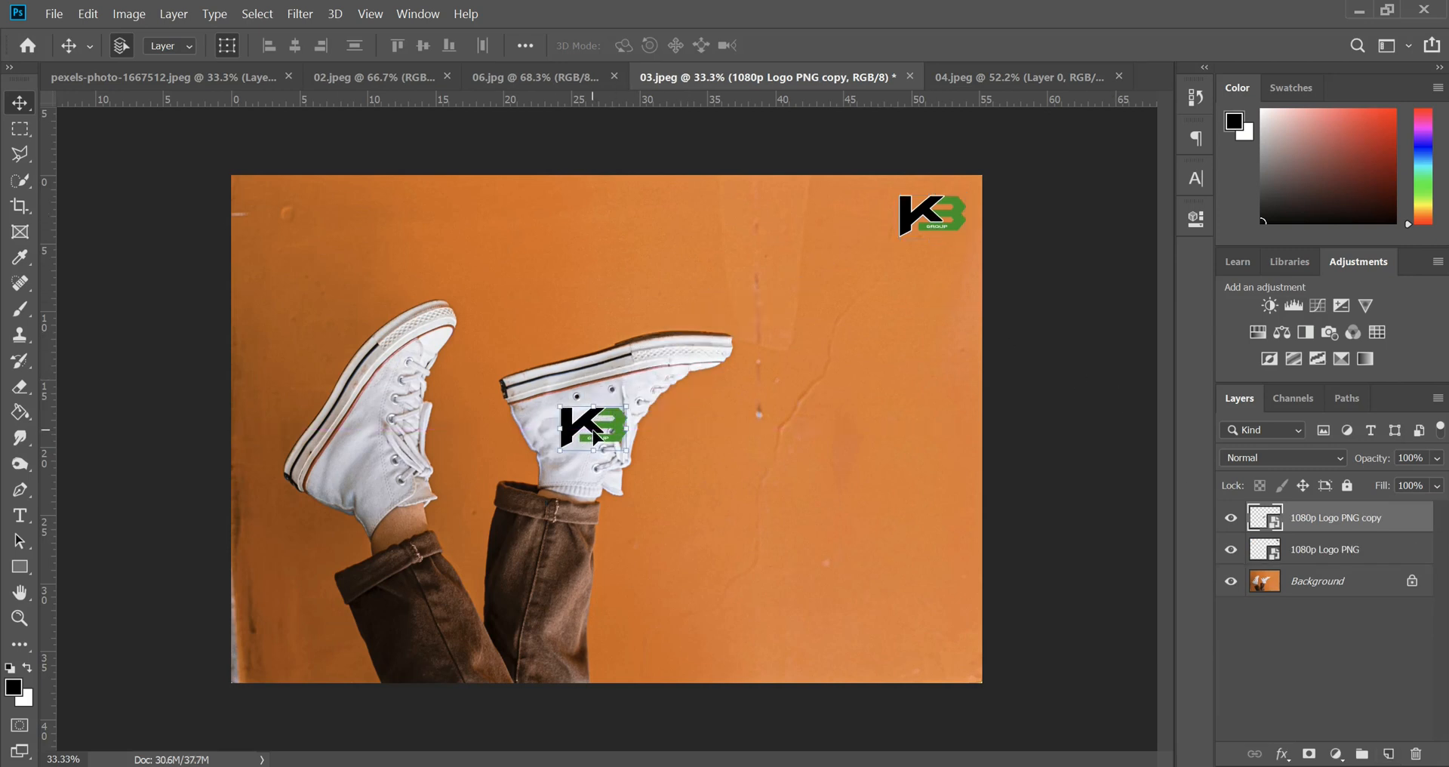
Rotate the logo copy to 163.95° with Free Transform to follow the upturned right-hand shoe, and place it on the shoe's side.
scroll(677, 477, up, 4)
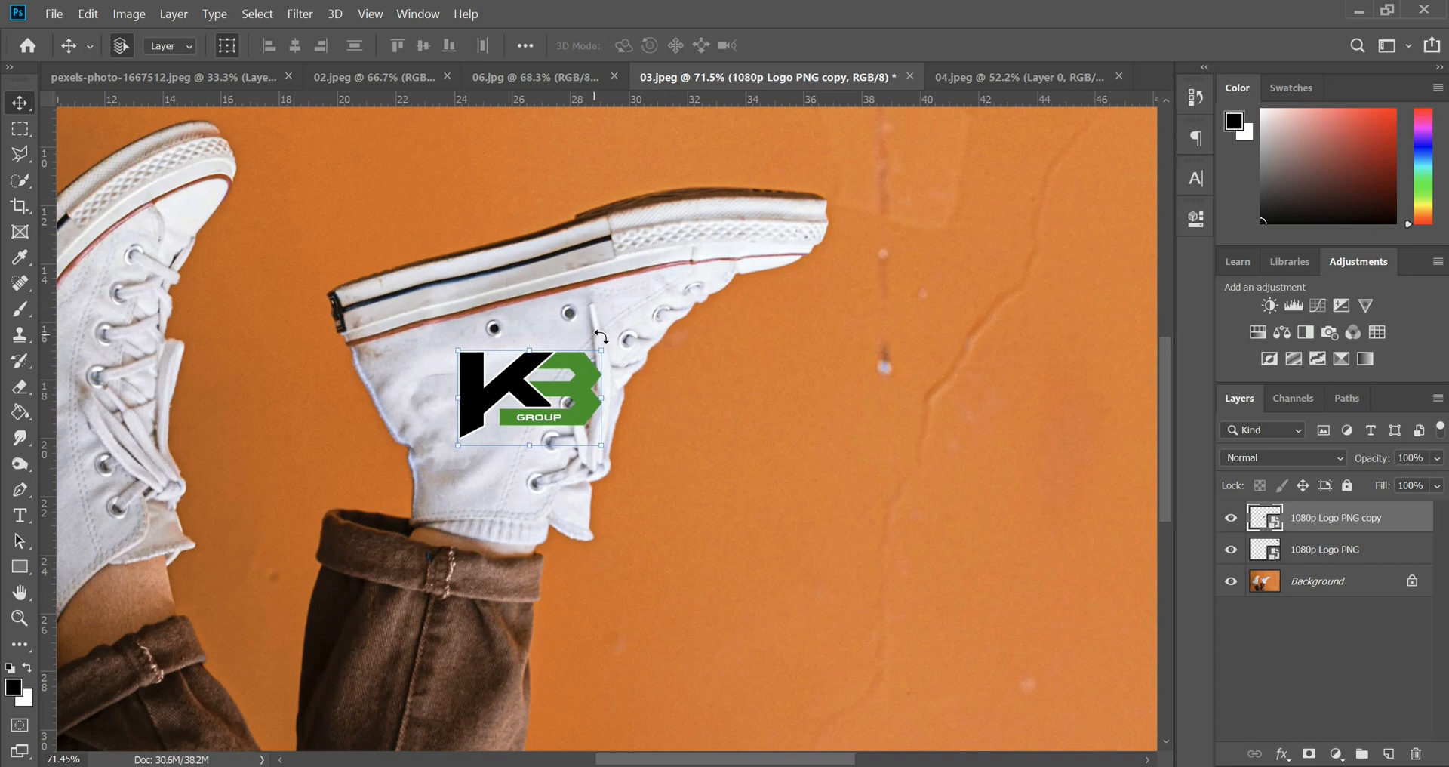
scroll(610, 343, down, 4)
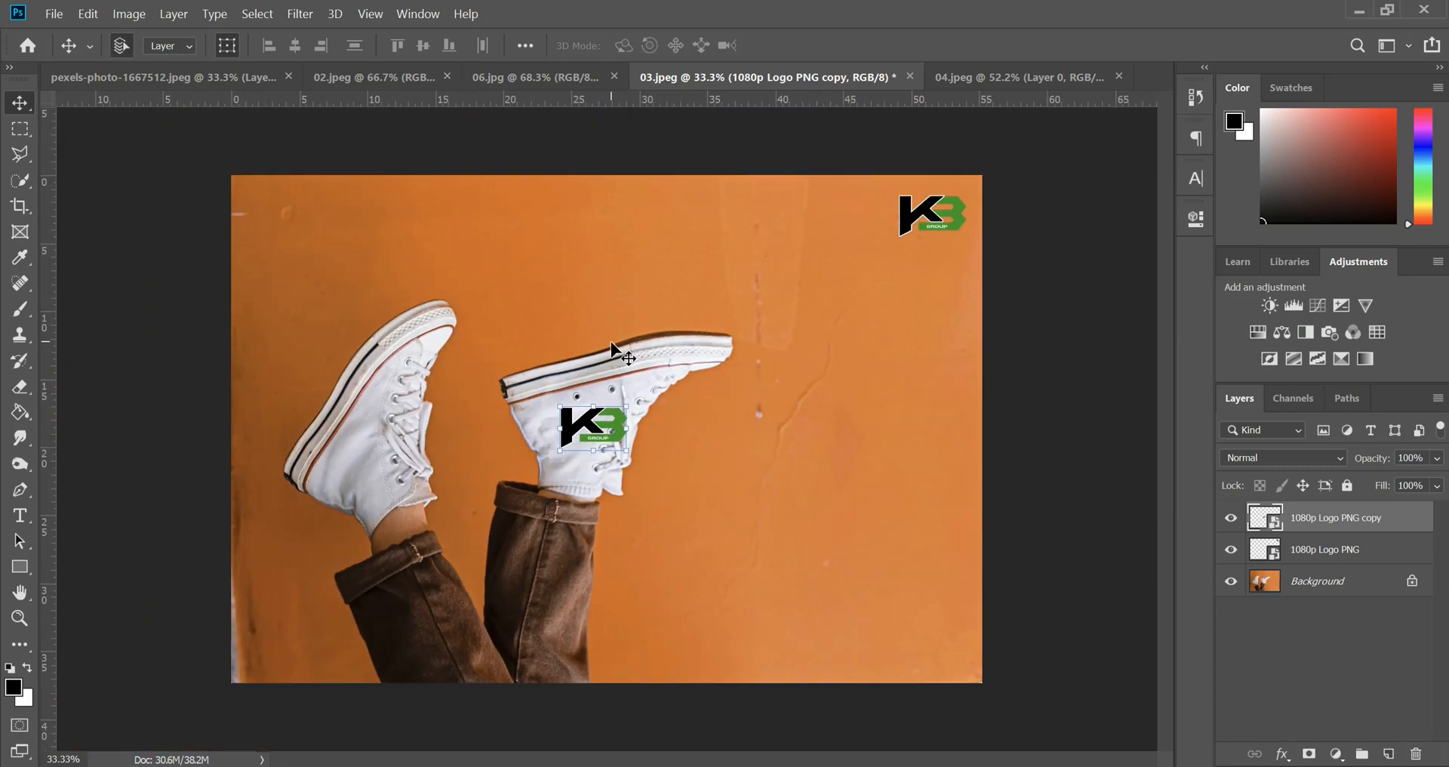
scroll(619, 430, up, 5)
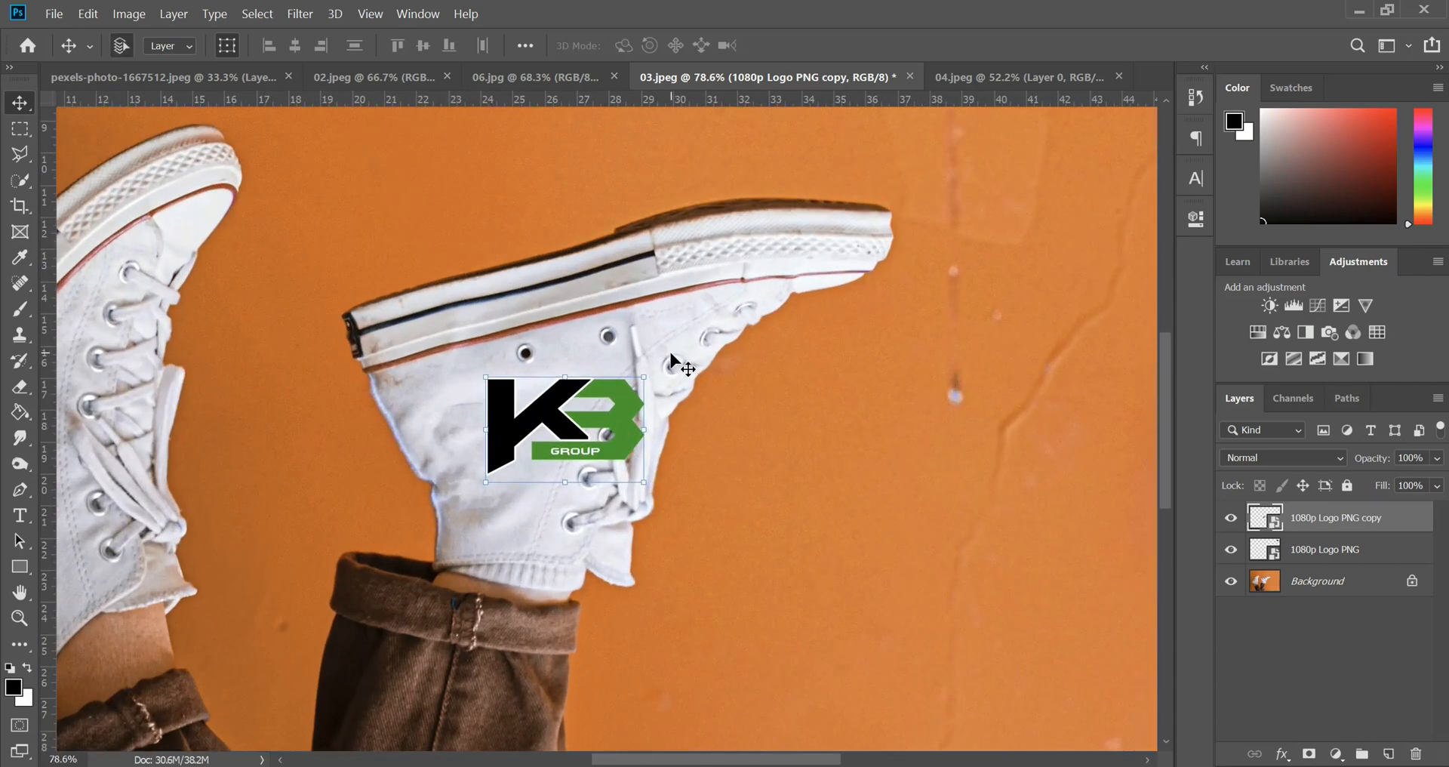
key(ctrl+t)
drag(656, 369, 665, 402)
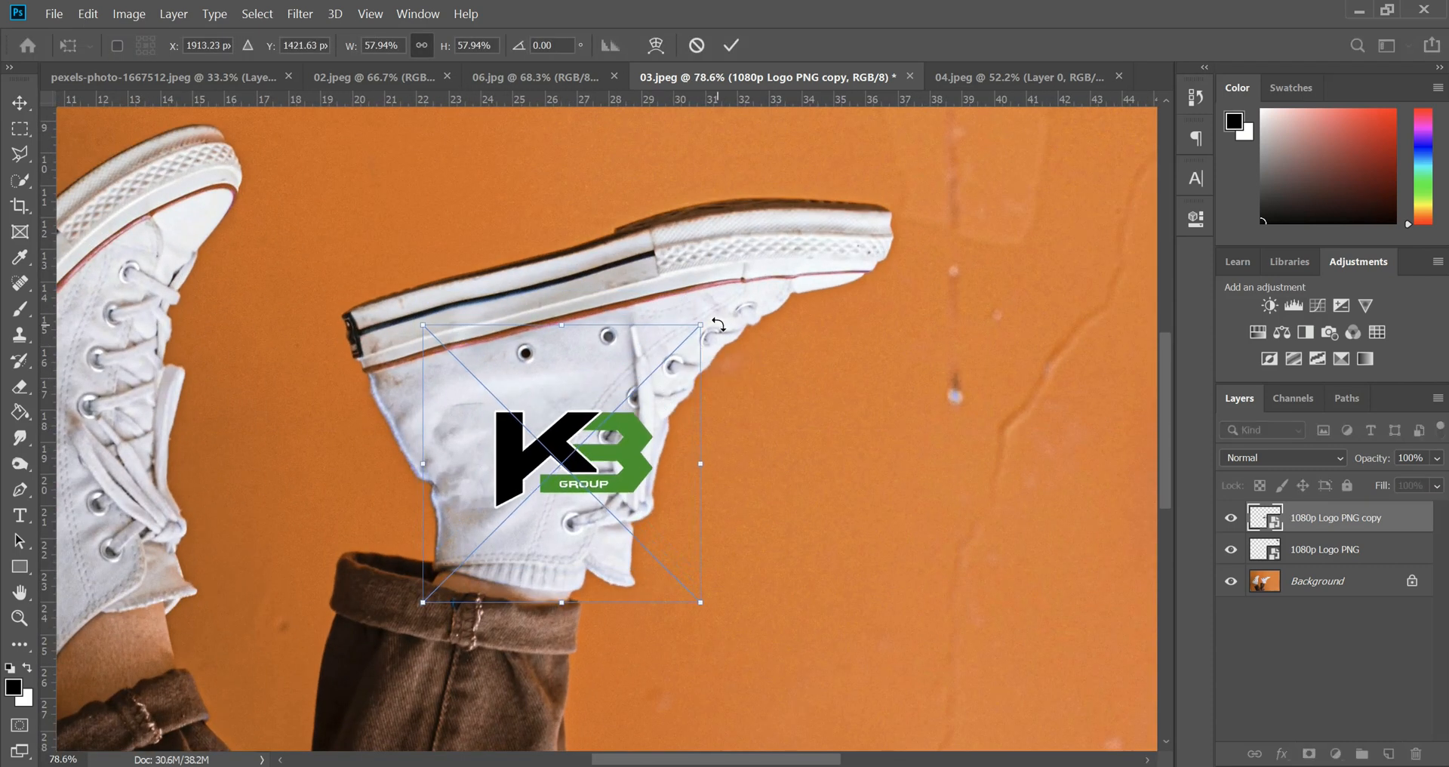
drag(718, 325, 449, 650)
drag(582, 487, 656, 440)
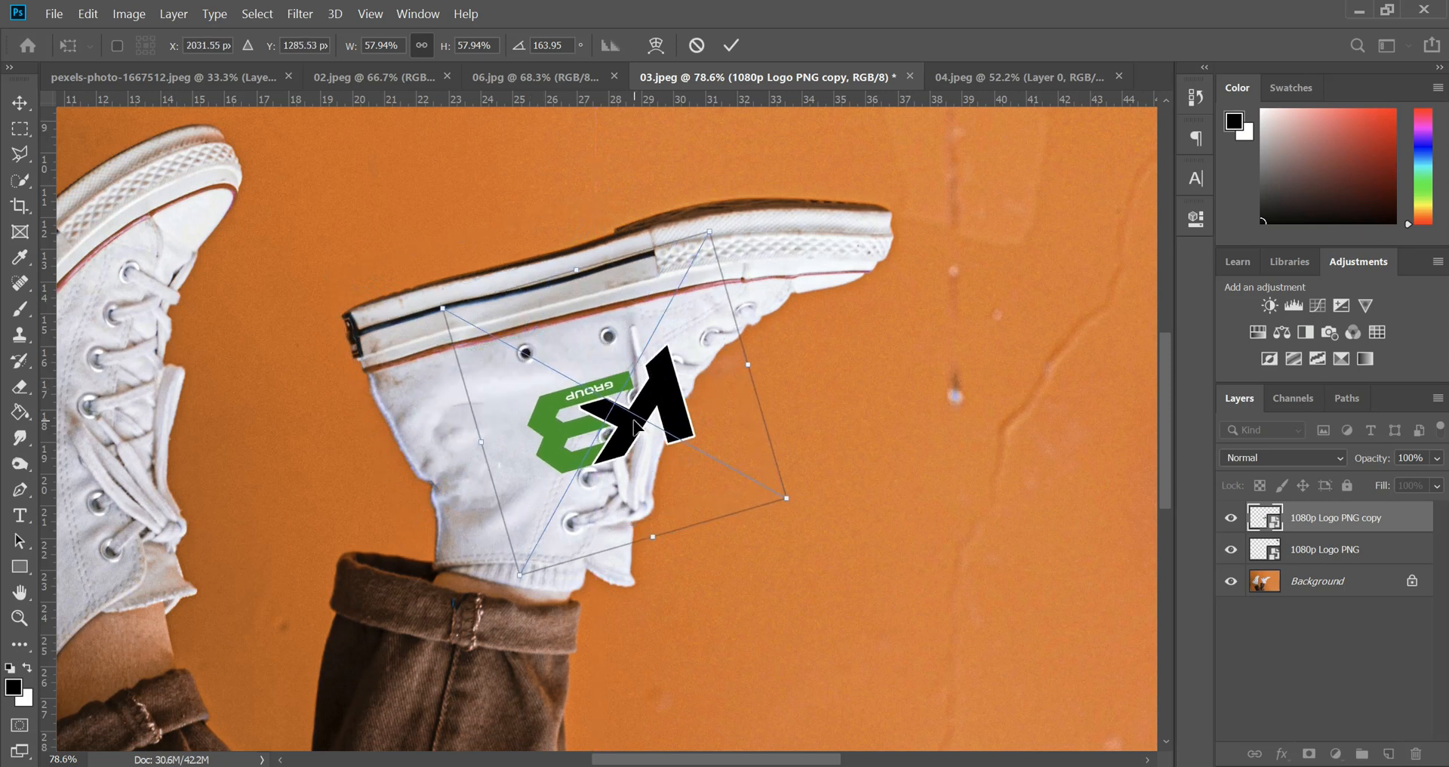
Scale the logo copy proportionally to 39.95% and position it on the white fabric just below the two ankle eyelets.
scroll(543, 355, up, 3)
scroll(541, 349, up, 2)
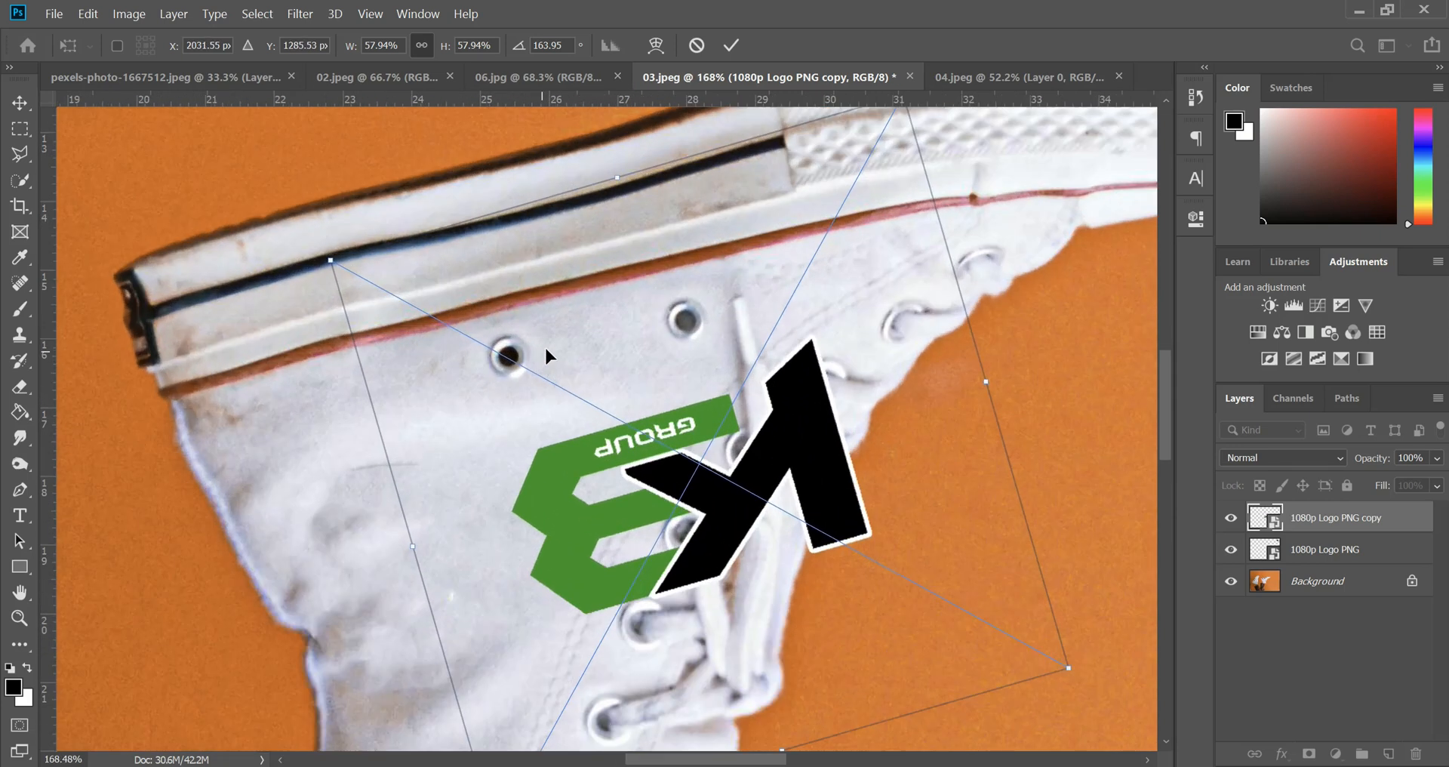
drag(784, 445, 616, 465)
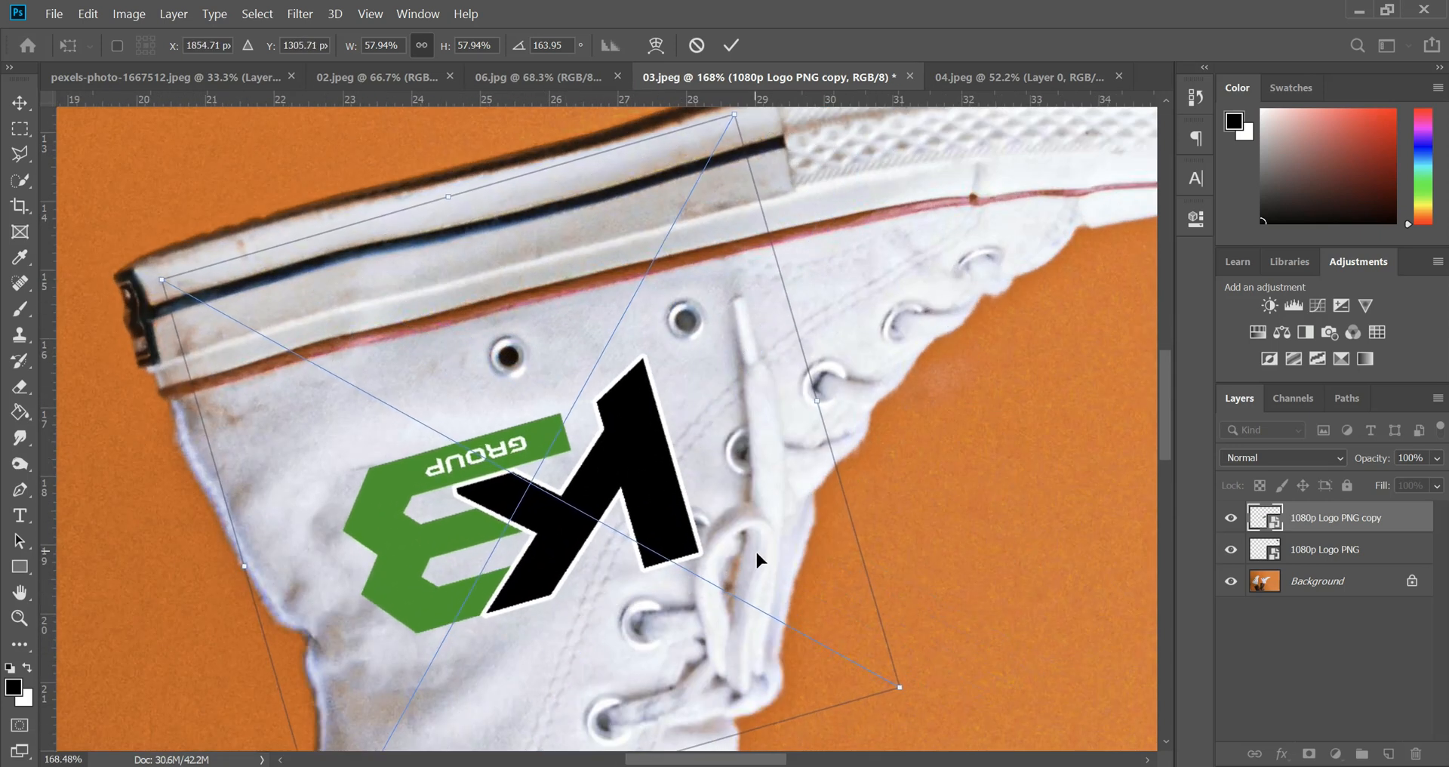
drag(900, 687, 662, 556)
drag(436, 409, 584, 435)
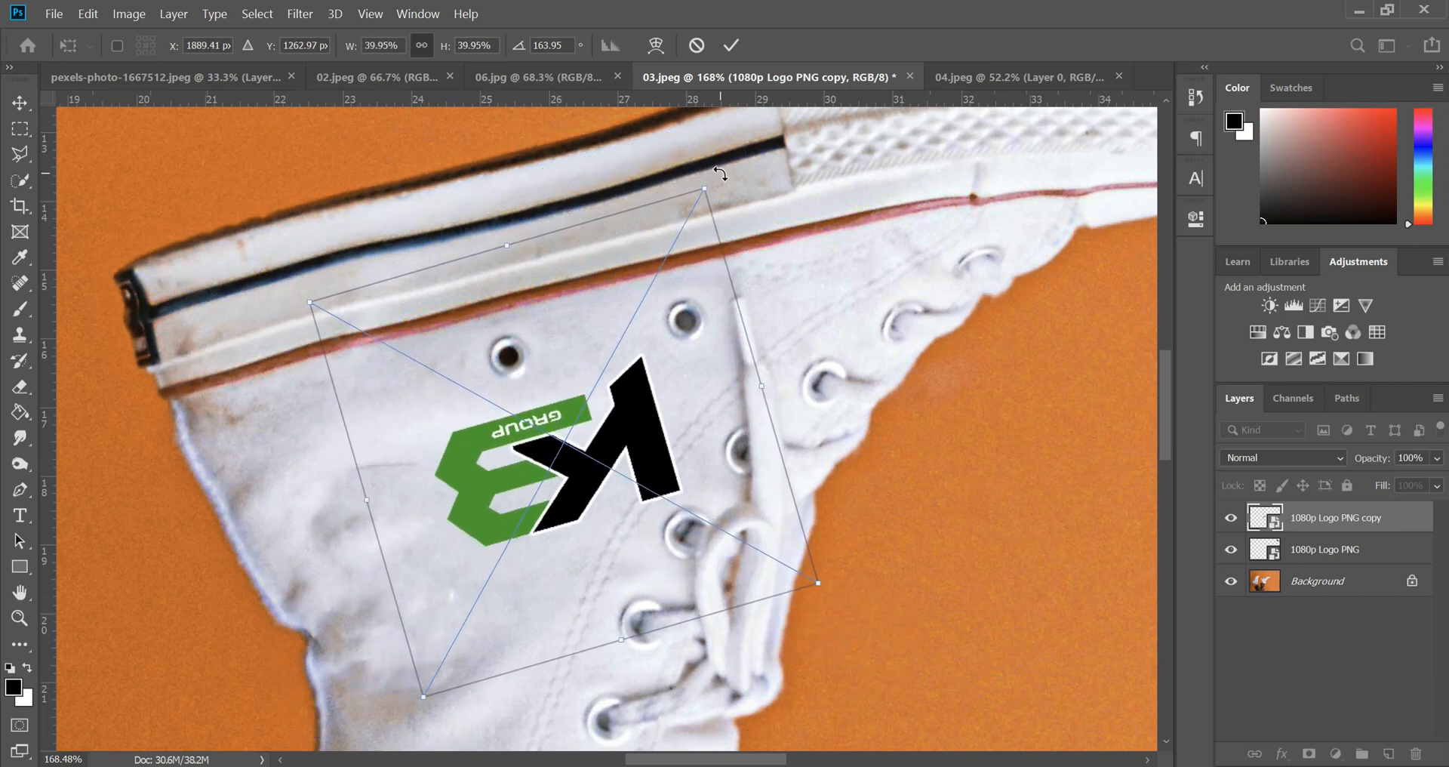
Rotate the logo copy to 166.05°, position it at X 1831.13 px, Y 1276.02 px, and apply the transform.
drag(721, 177, 723, 188)
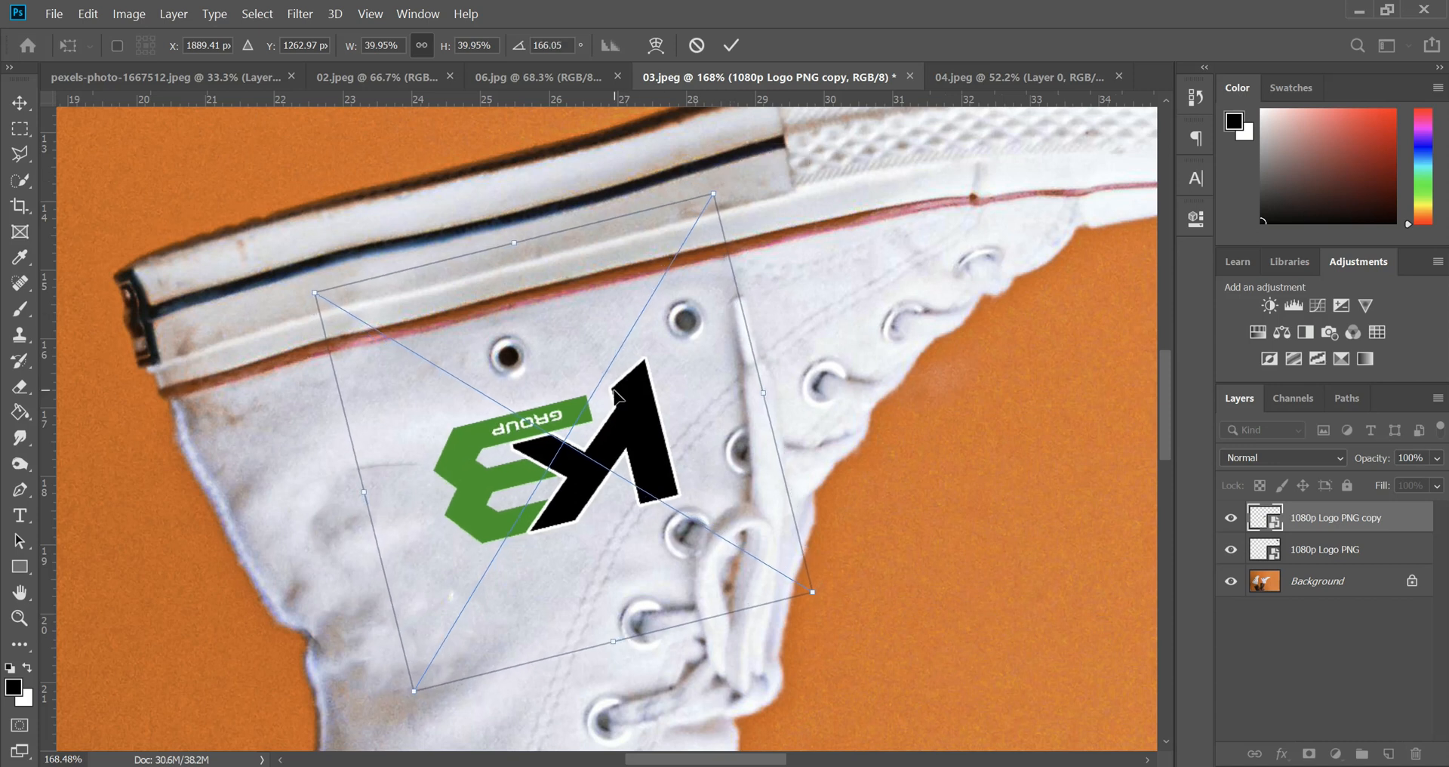
drag(617, 399, 620, 458)
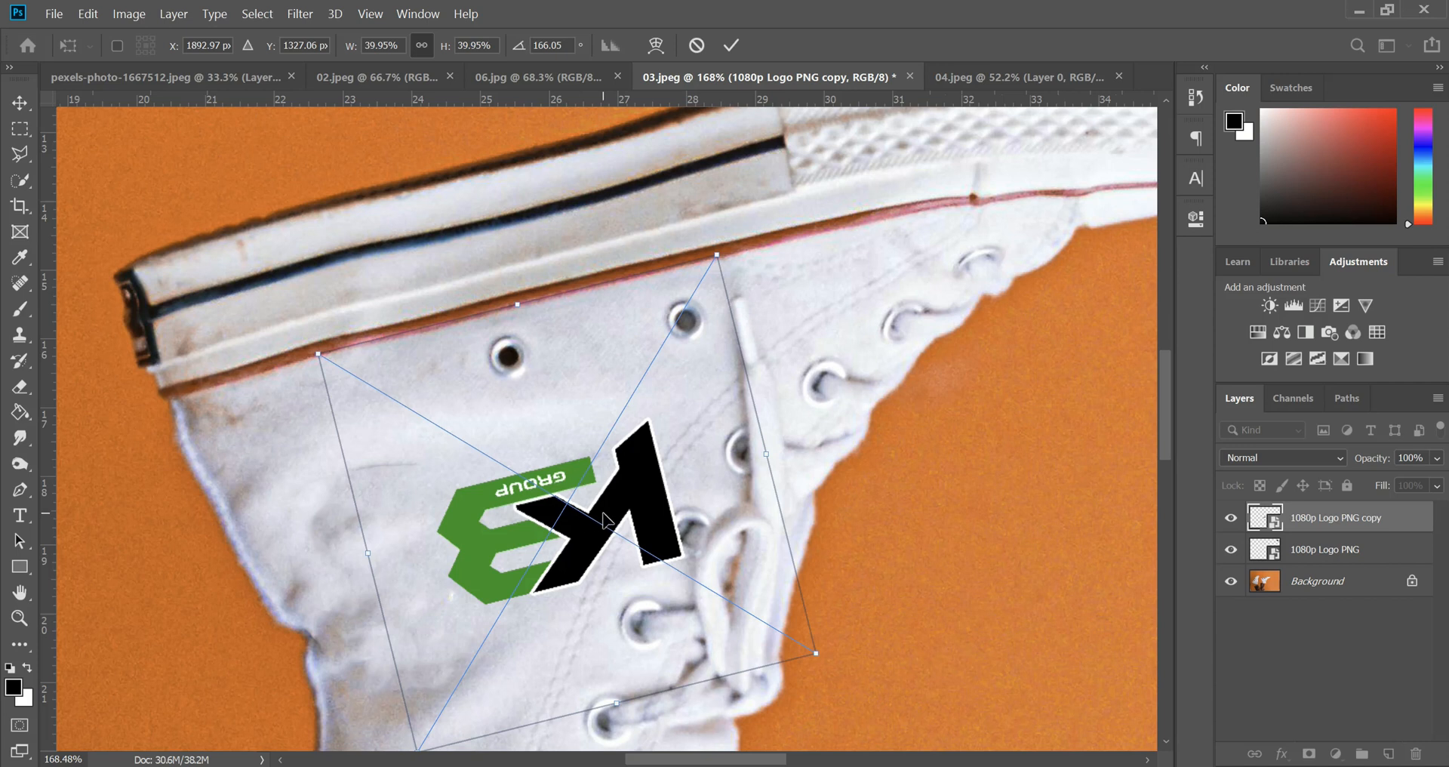
drag(604, 519, 550, 470)
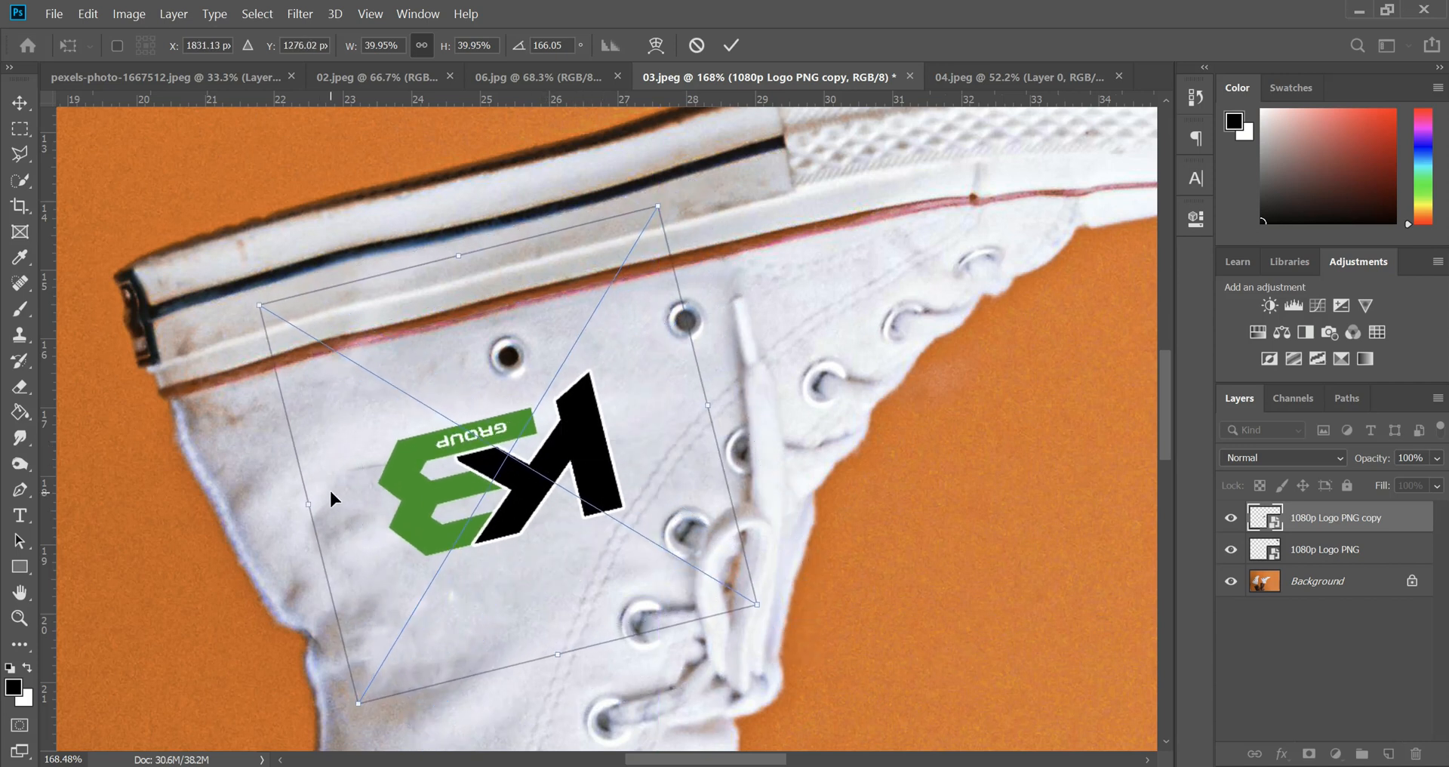
scroll(370, 485, up, 4)
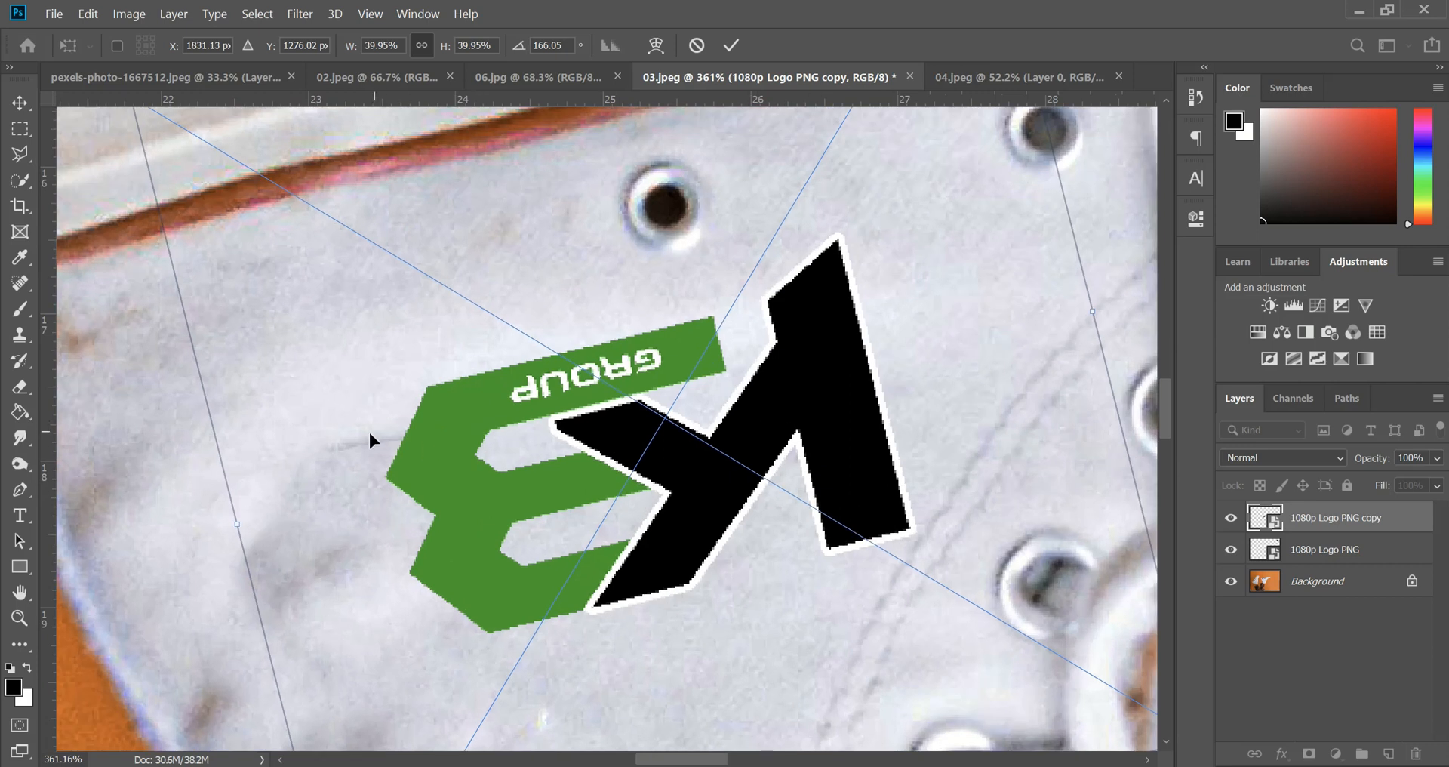
click(741, 41)
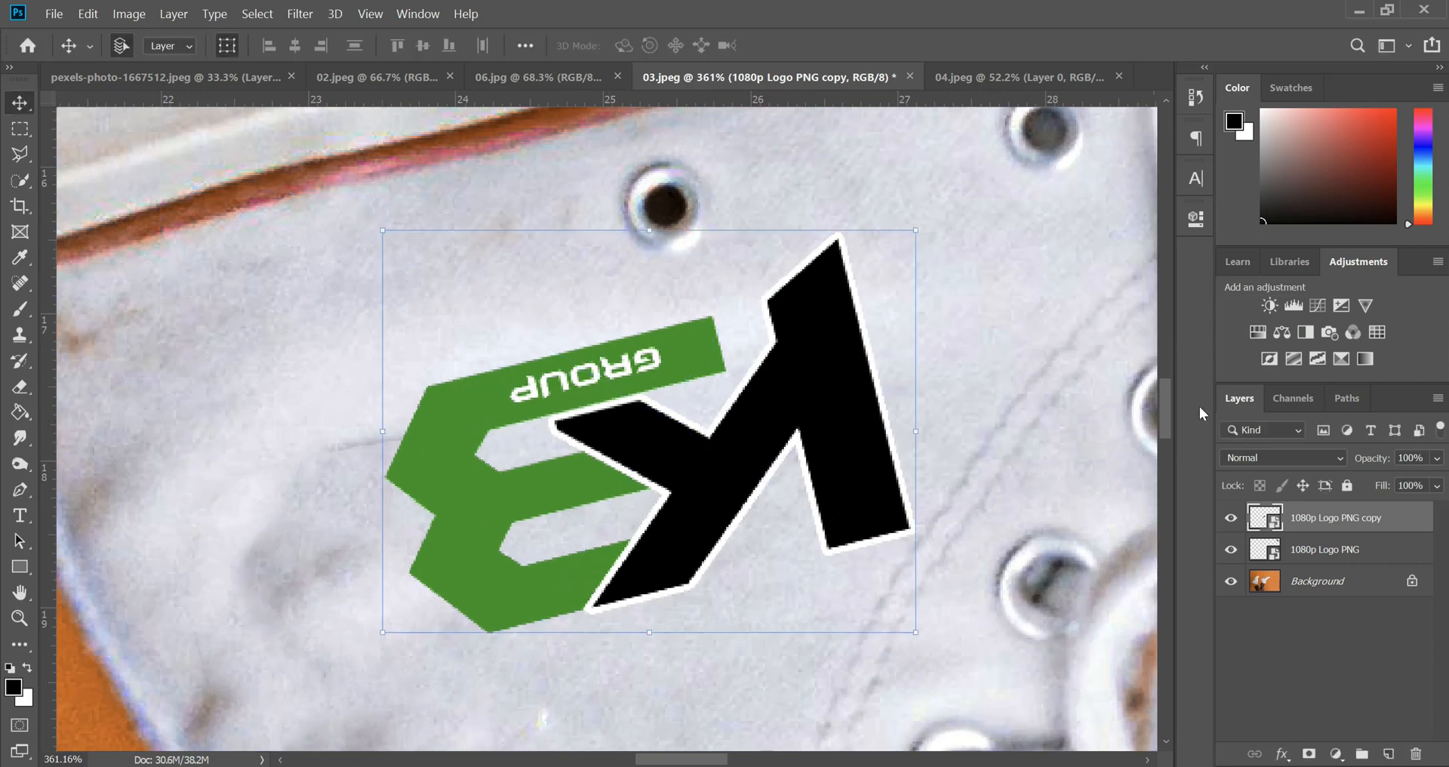
Hide and reshow the logo copy to check the fabric beneath it, nudge it slightly left and deselect its layer.
click(1230, 520)
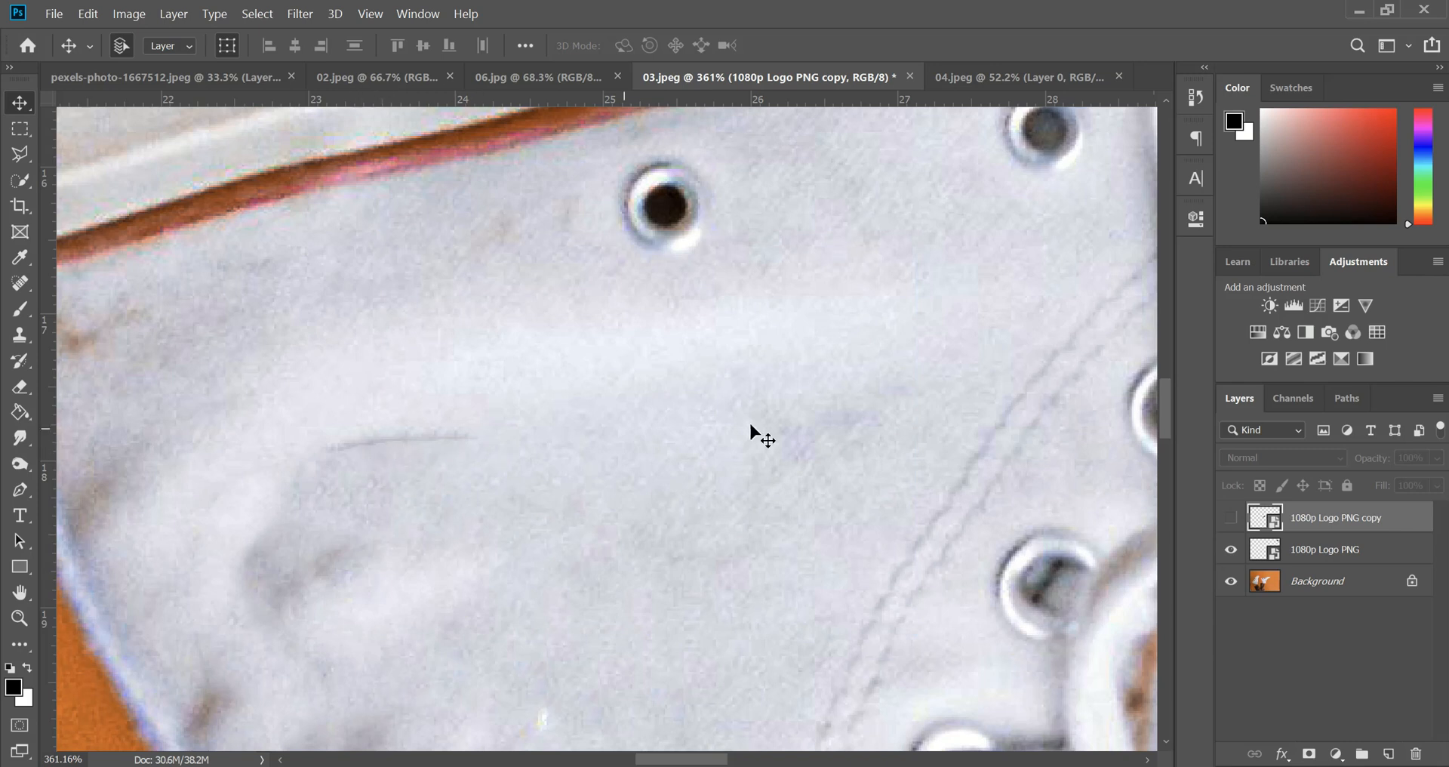
click(1231, 518)
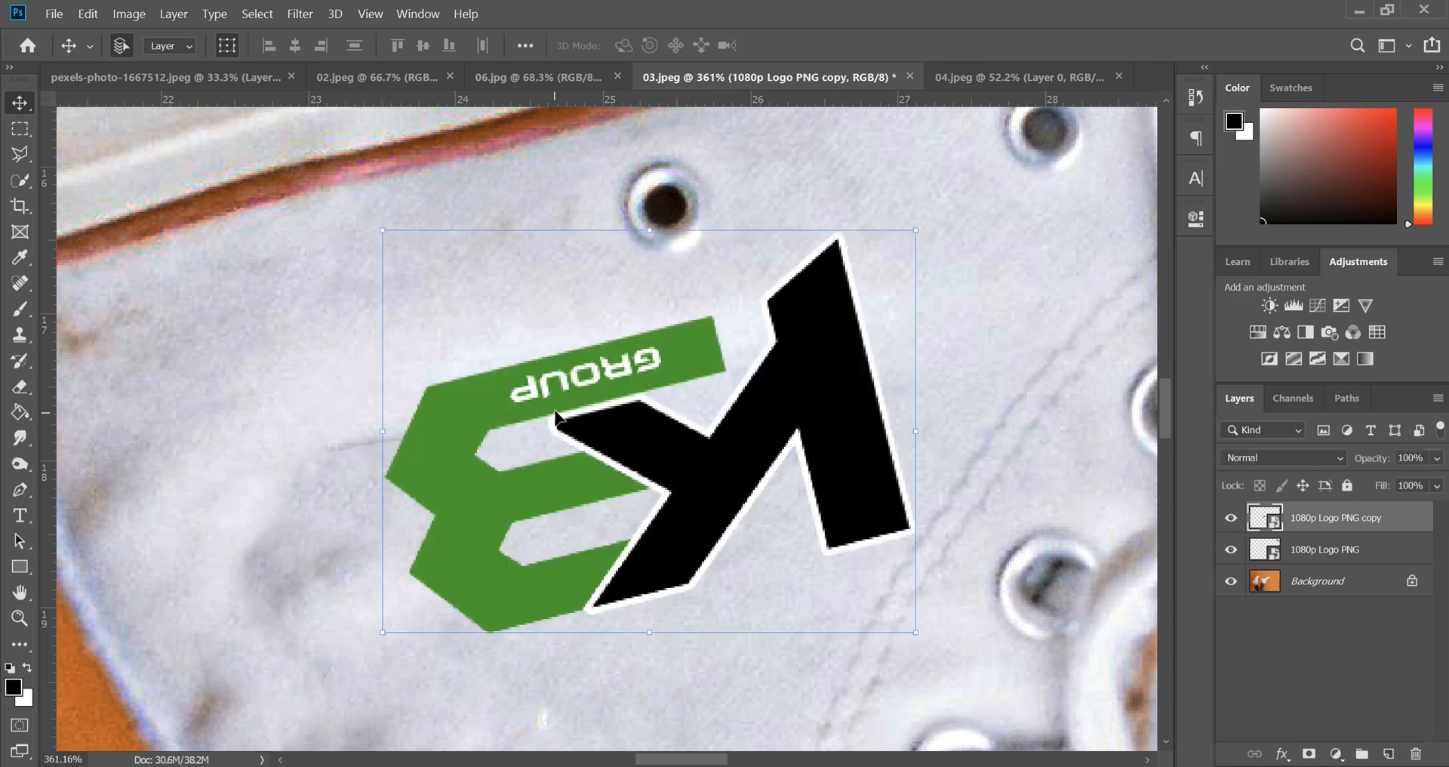
drag(556, 414, 526, 412)
scroll(640, 479, down, 8)
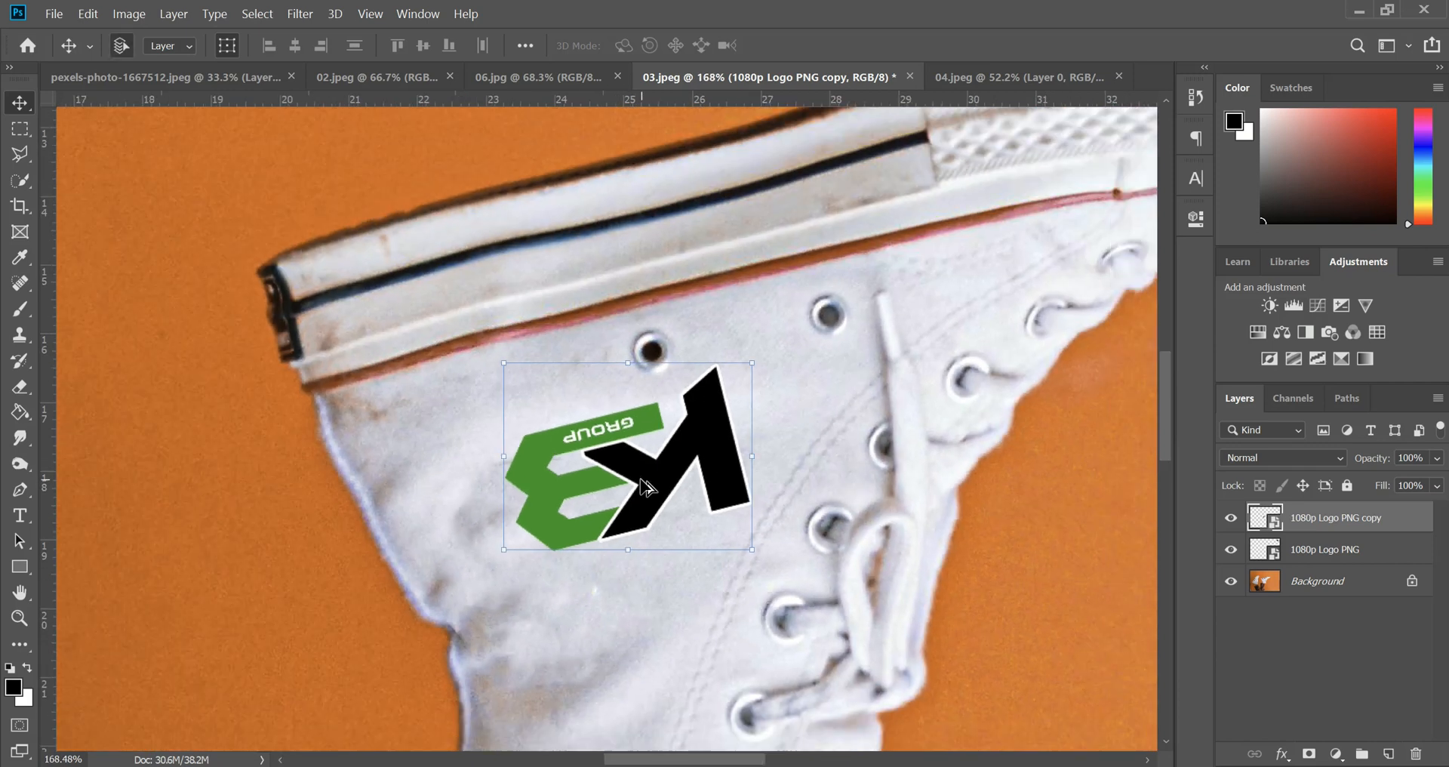
click(789, 416)
Select the 1080p Logo PNG copy layer, compare the Darken and Multiply blend modes, and set it to Multiply.
scroll(789, 416, down, 6)
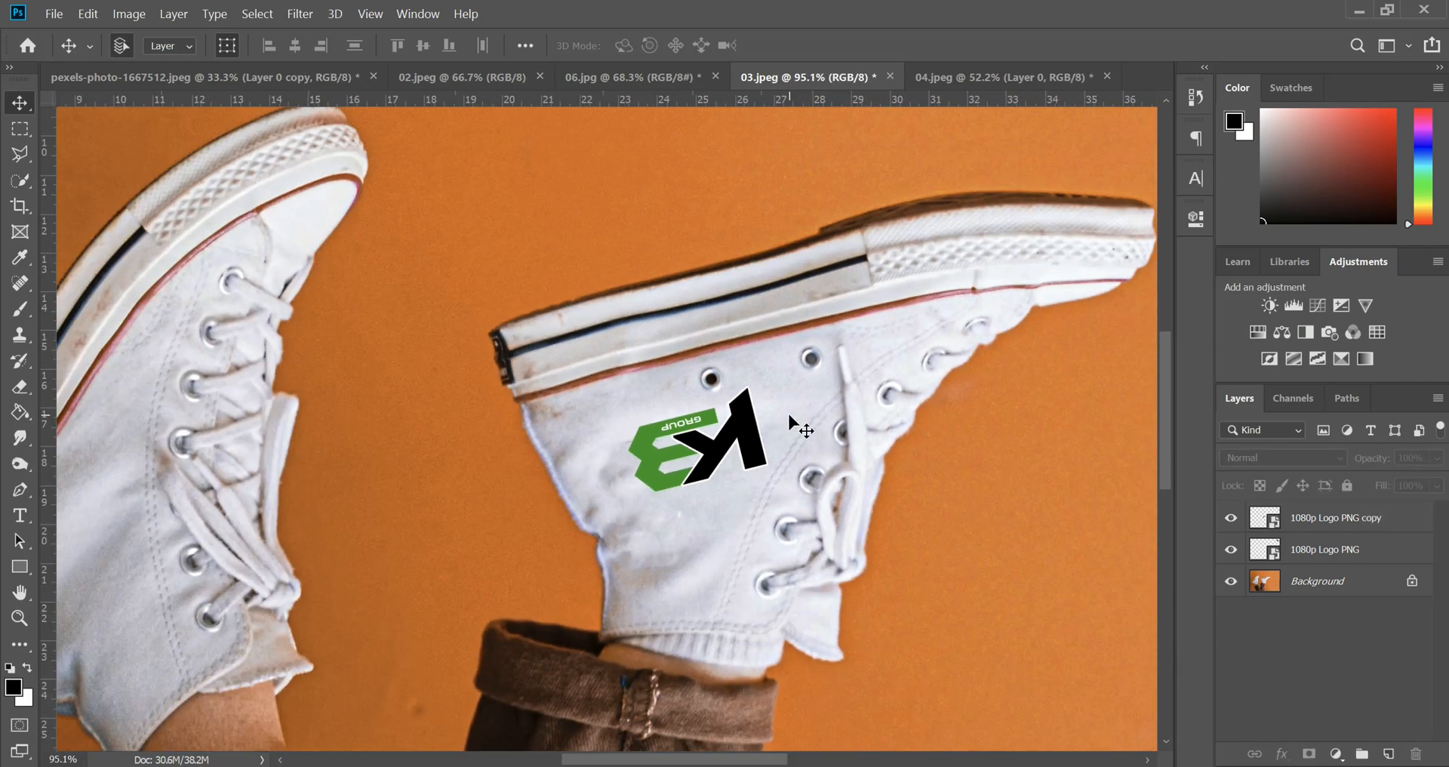
scroll(789, 416, up, 8)
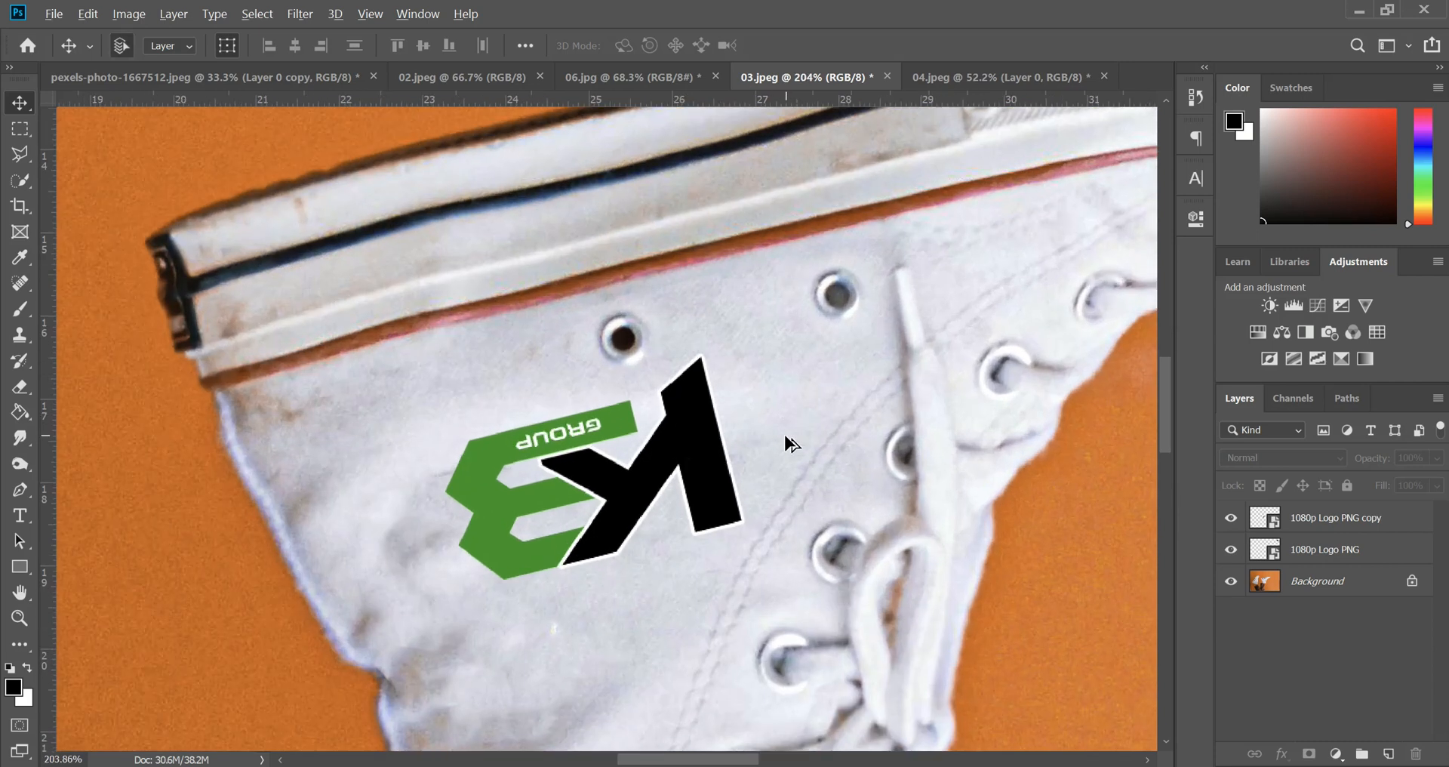
scroll(785, 432, up, 5)
scroll(785, 432, right, 3)
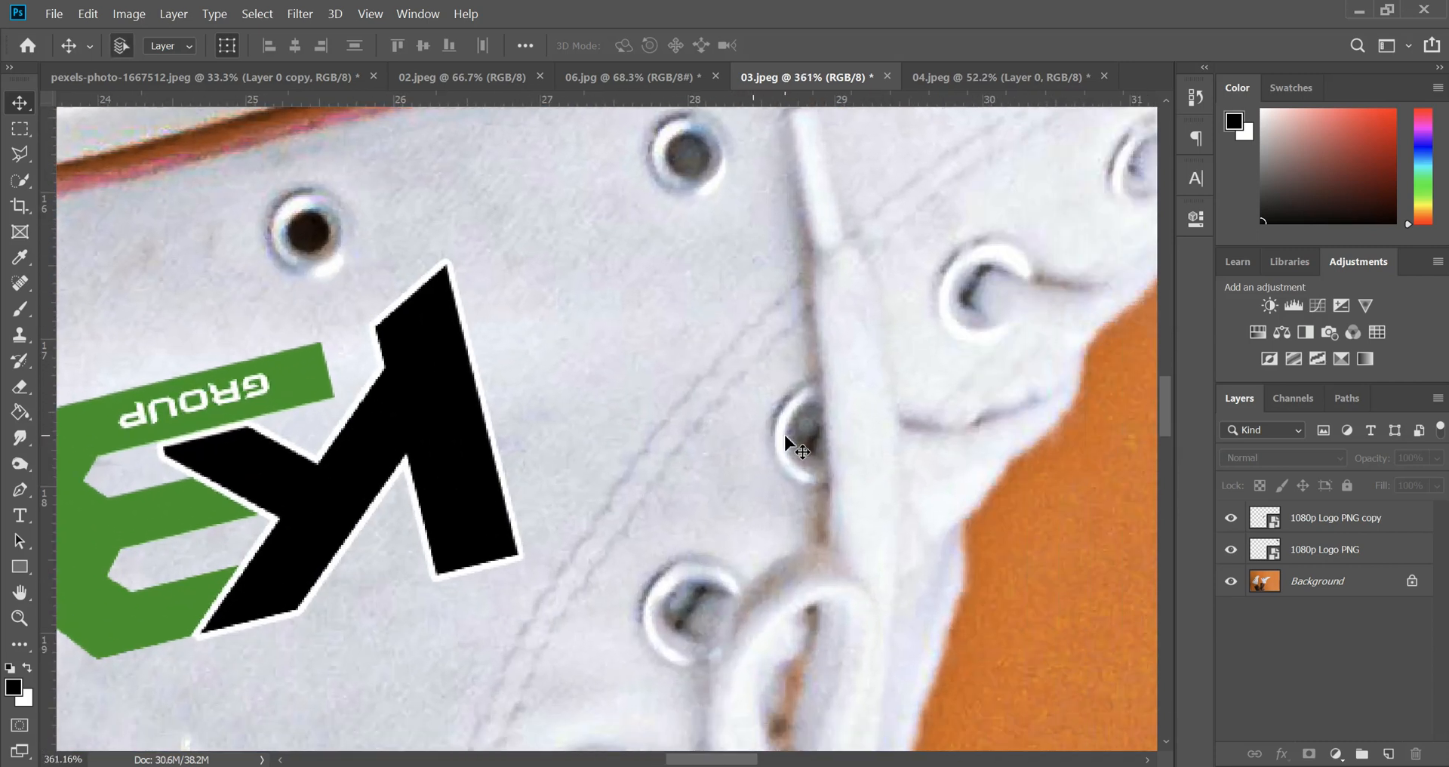
scroll(785, 432, left, 5)
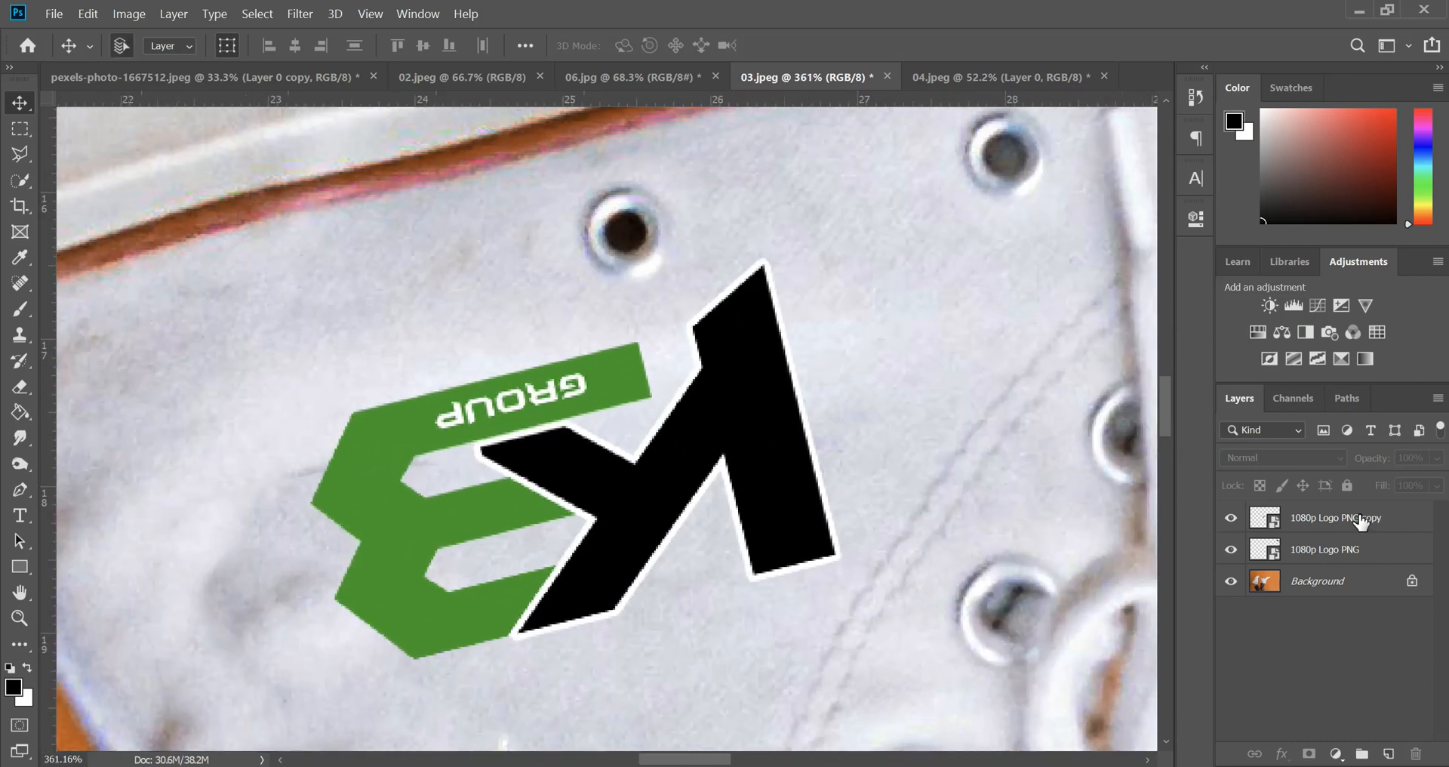
click(1392, 522)
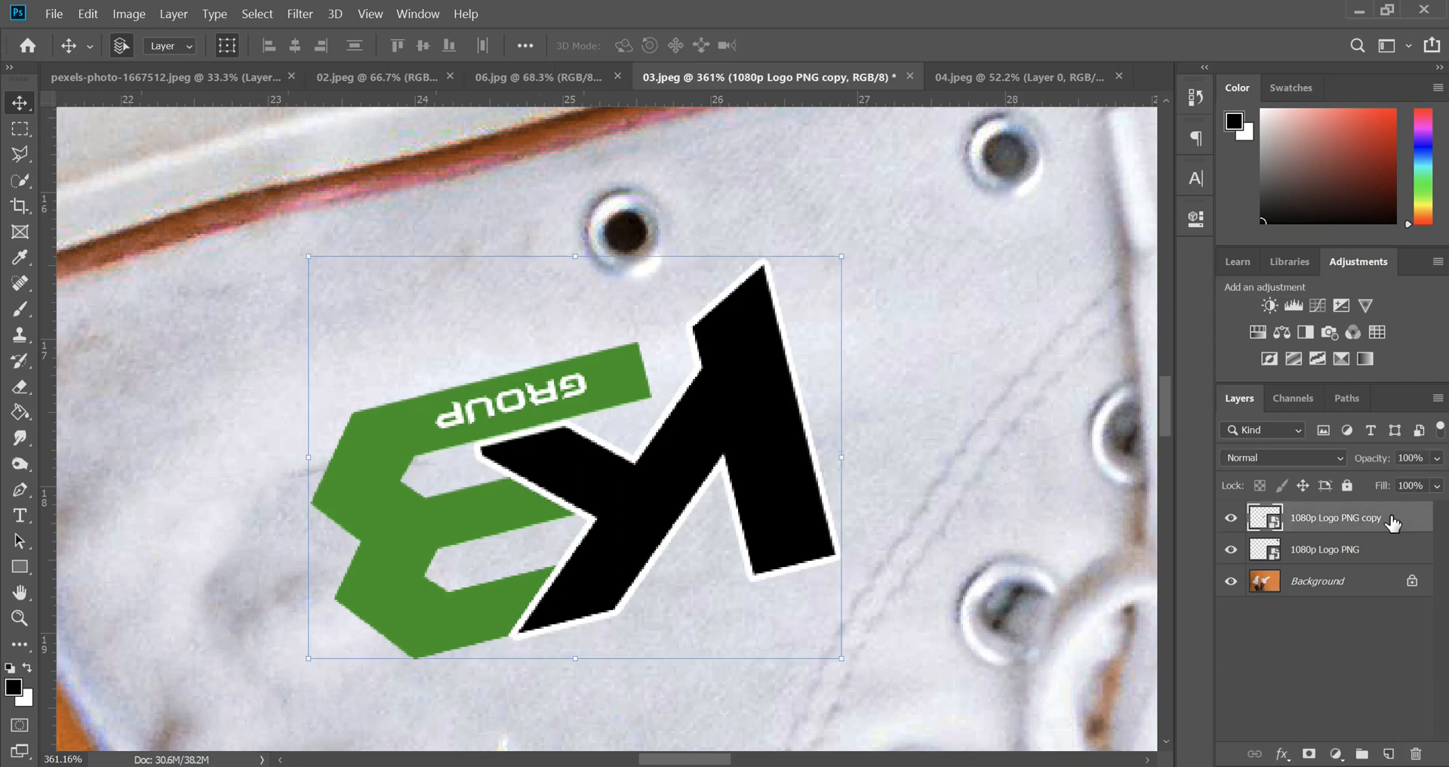
click(1285, 458)
click(1238, 275)
key(Down)
key(Down)
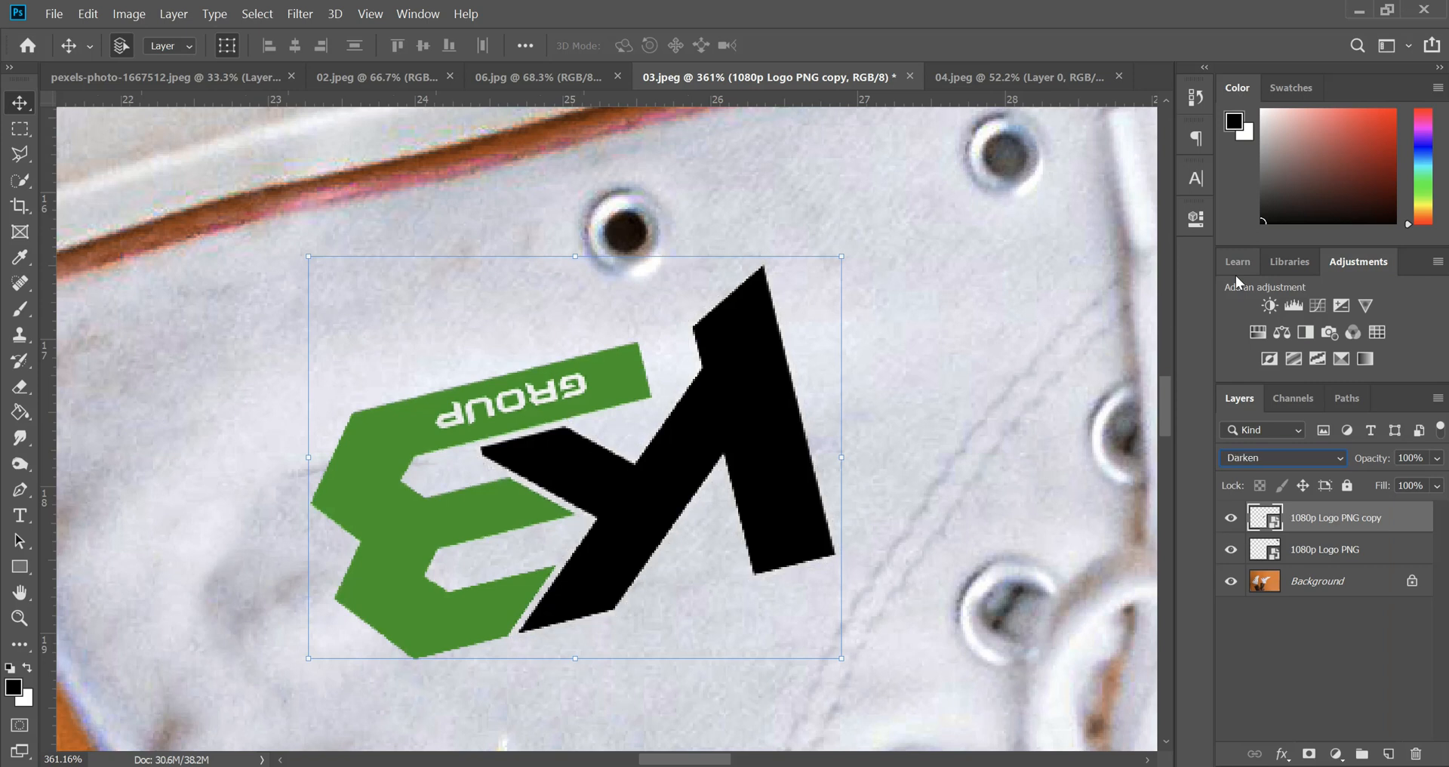
key(Down)
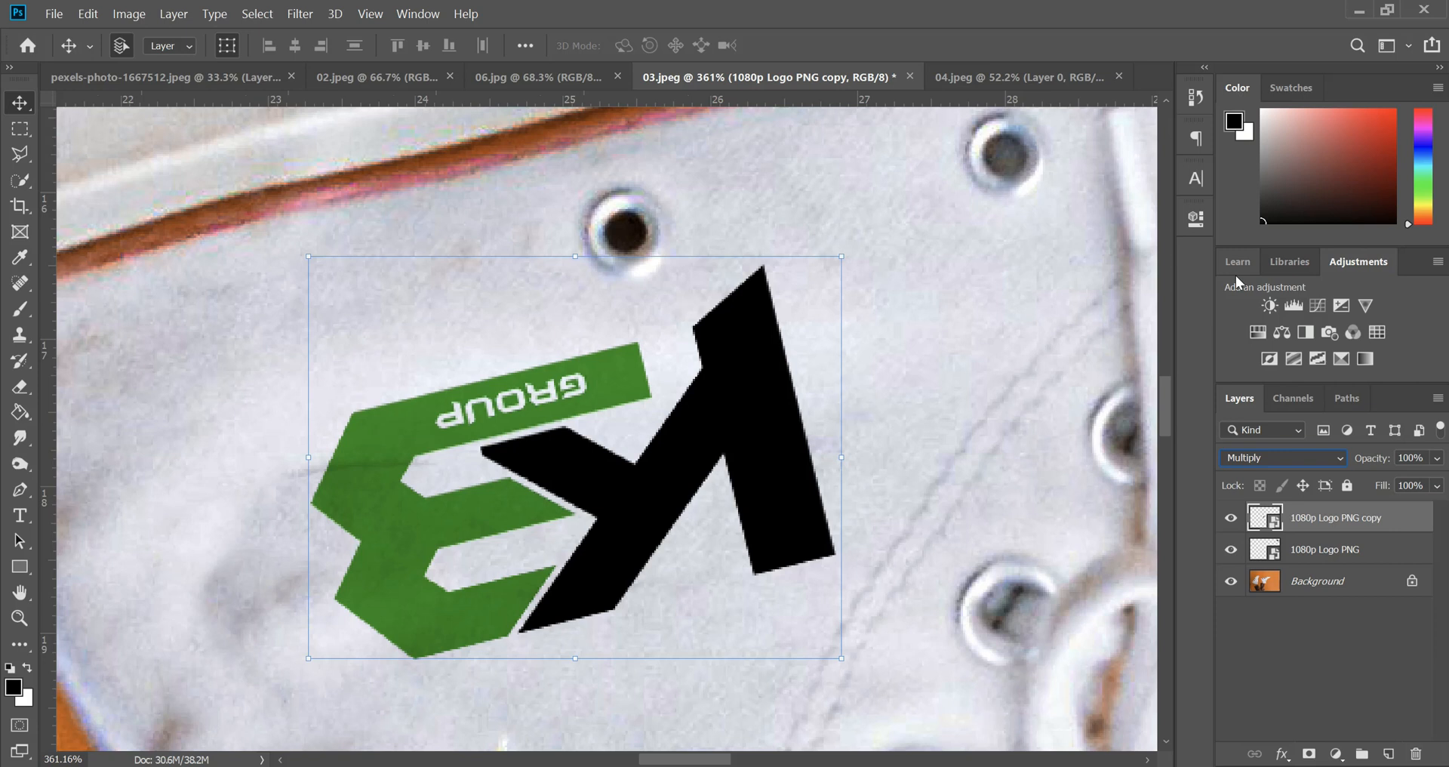
key(Up)
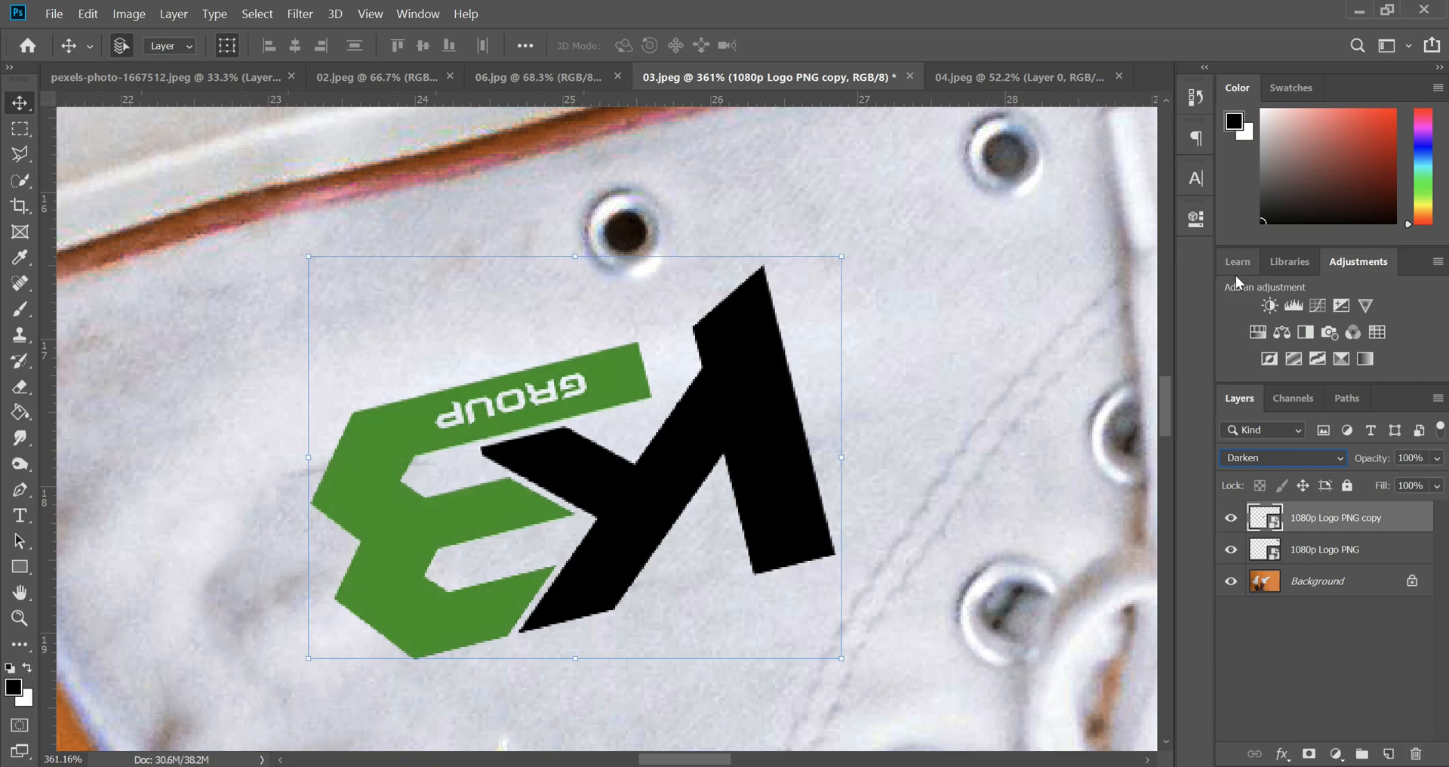
key(Down)
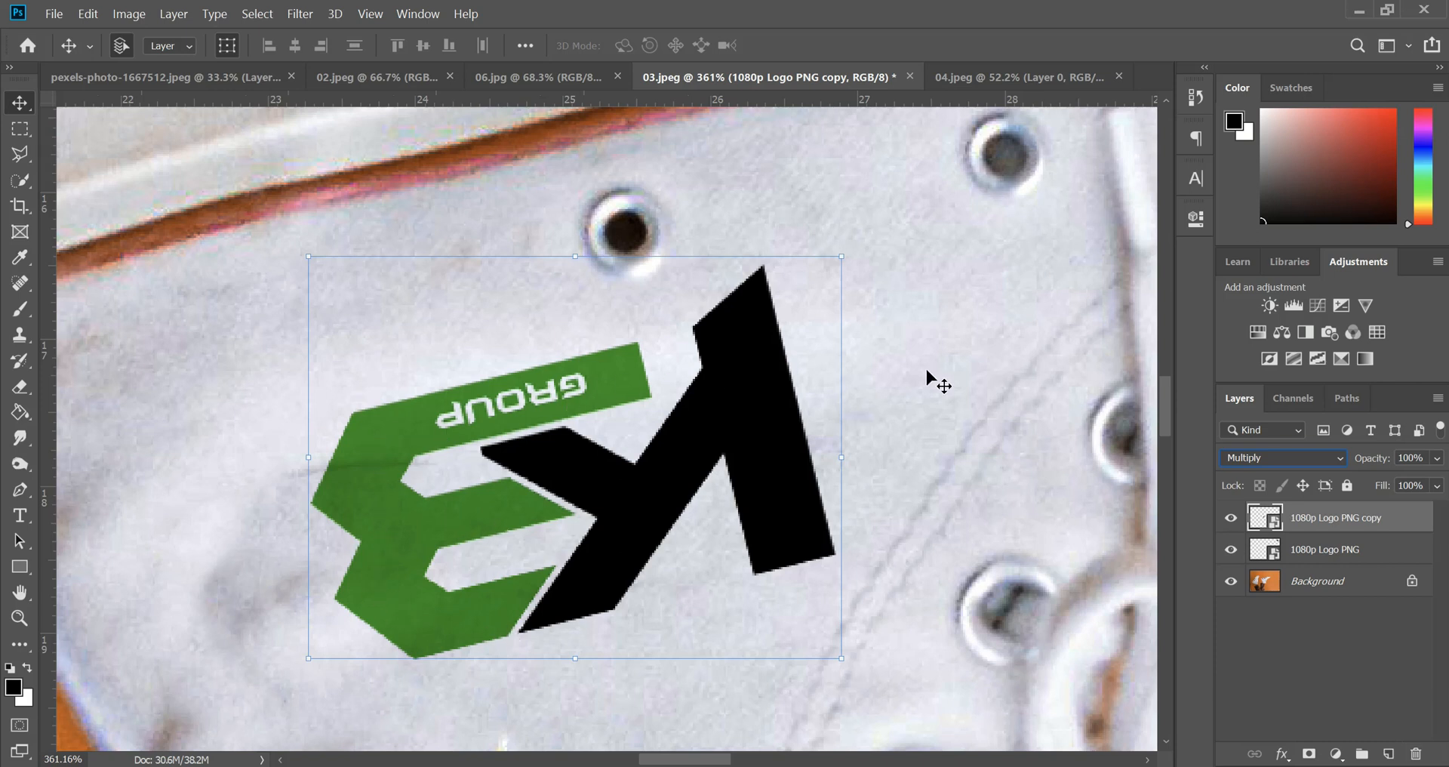
Compare the remaining darkening blend modes on the logo copy, including Linear Burn and Darker Color.
key(shift+plus)
key(shift+plus)
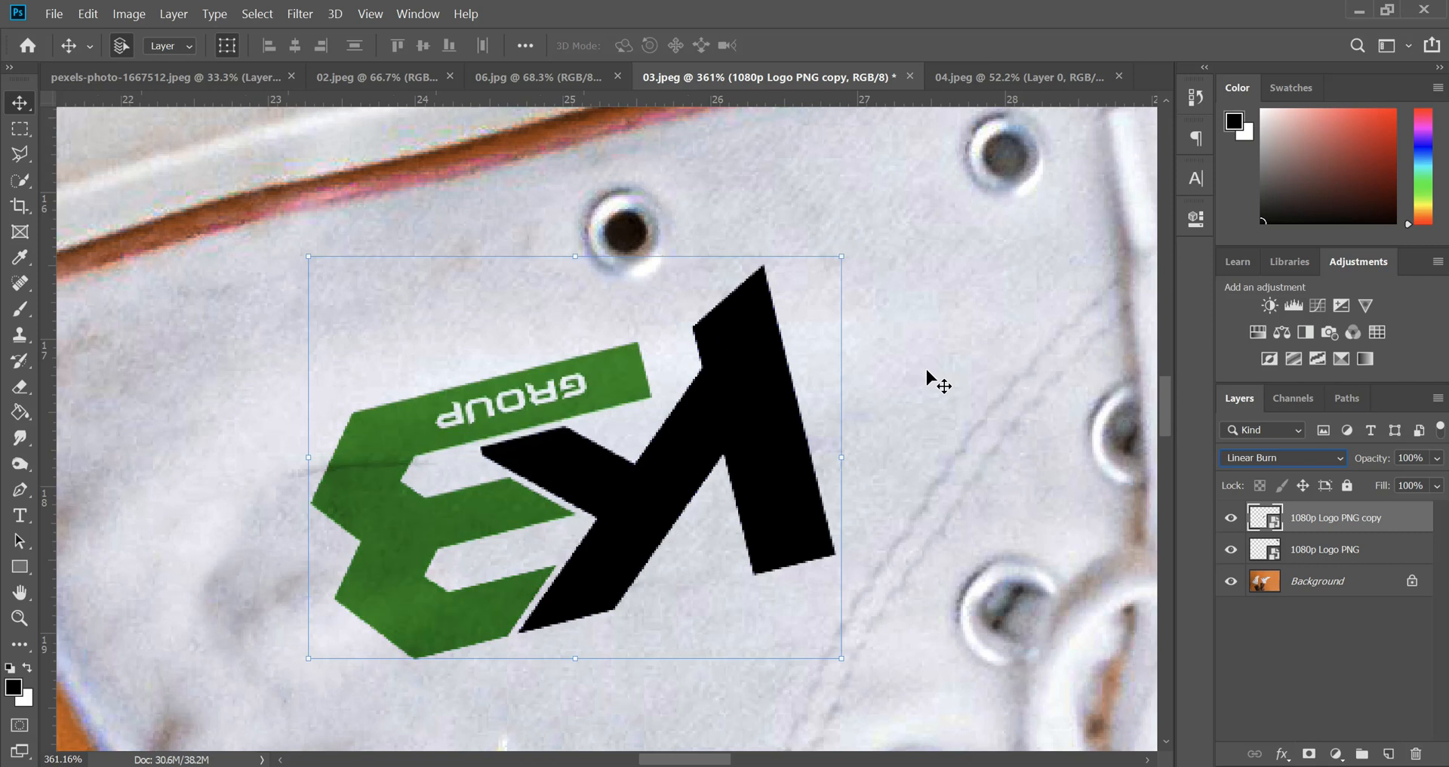
key(Down)
key(Up)
key(Down)
key(Up)
key(Down)
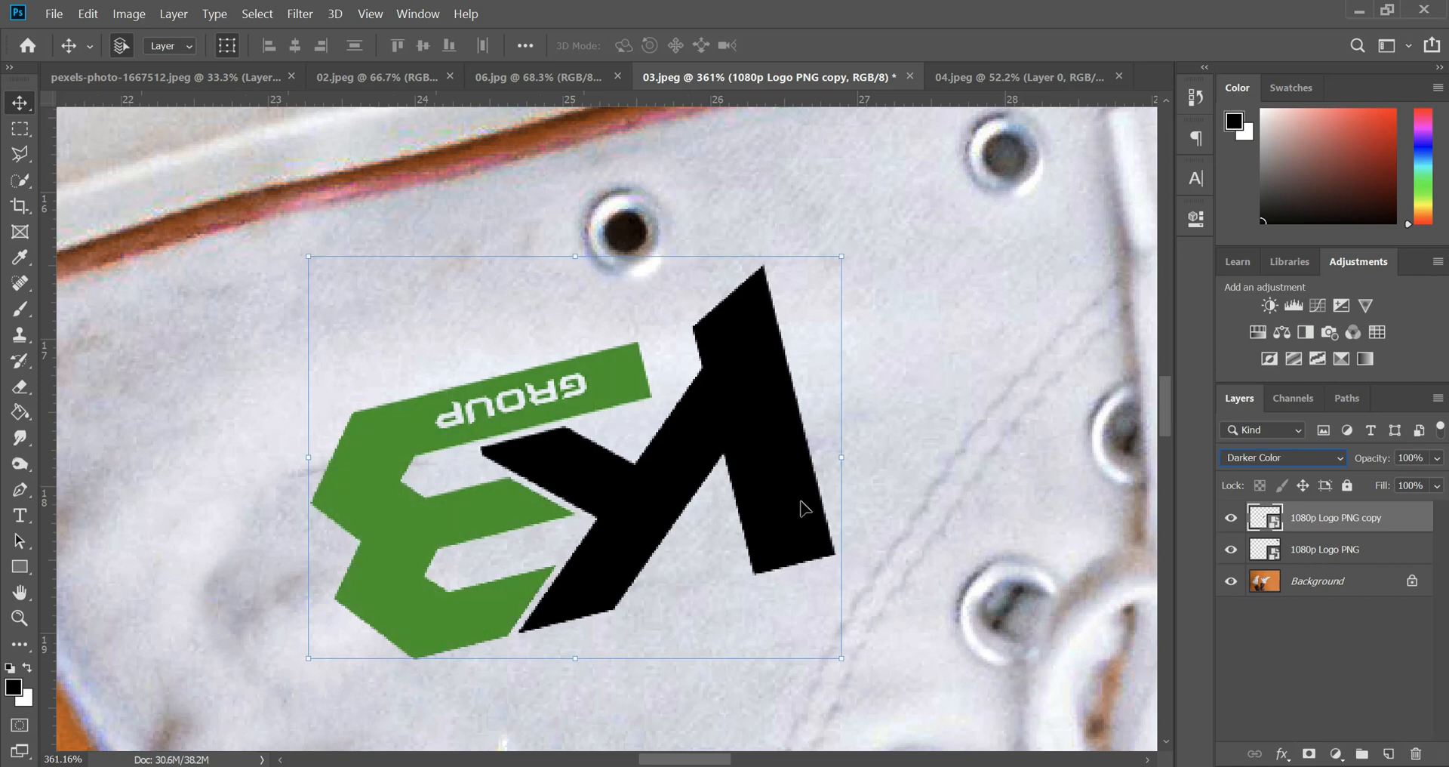
Preview the lightening blend modes on the logo copy, including Linear Dodge (Add), and continue to Overlay.
key(Down)
key(Down)
key(Down)
key(Down)
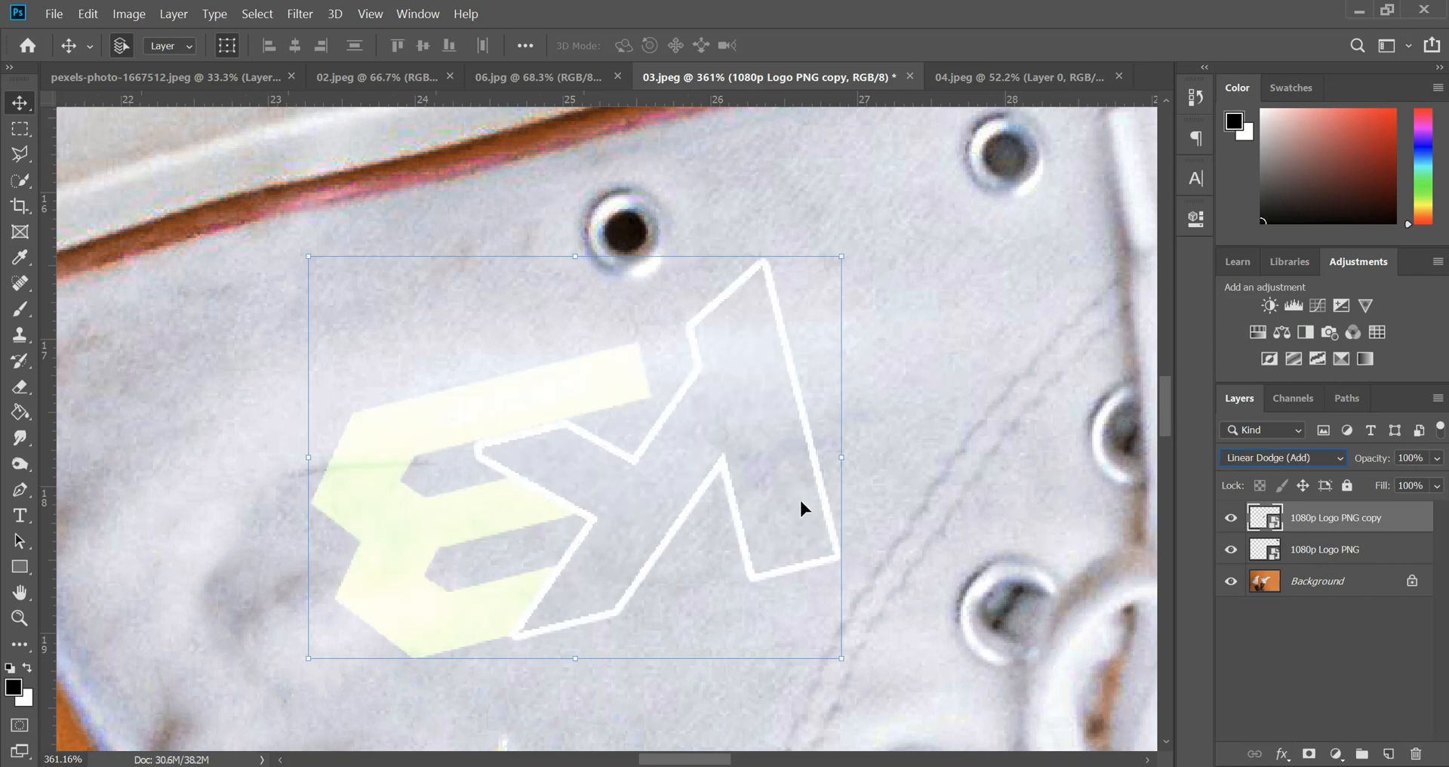
key(Down)
key(Down)
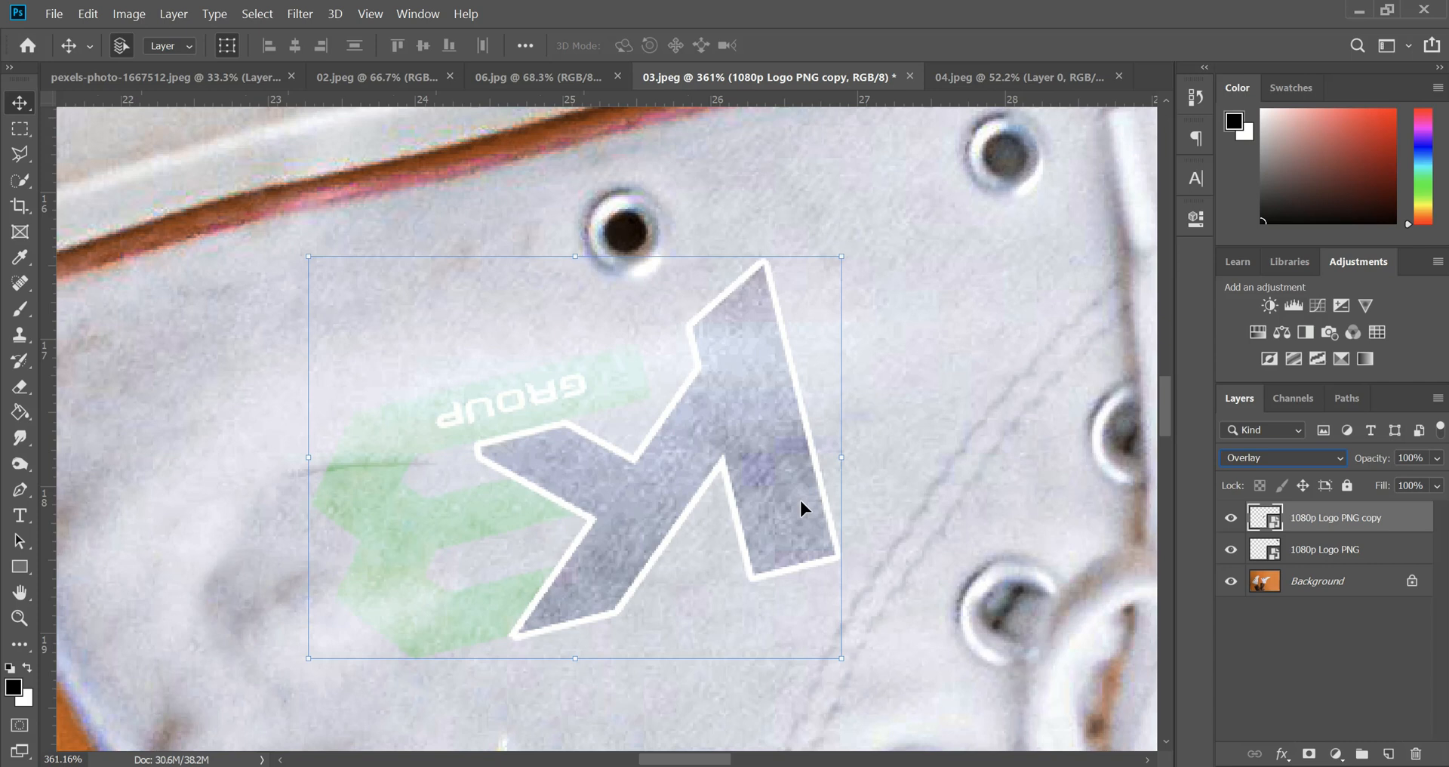
Preview the contrast blend modes on the logo copy from Soft Light through Hard Light, Vivid Light and Pin Light to Hard Mix.
key(Down)
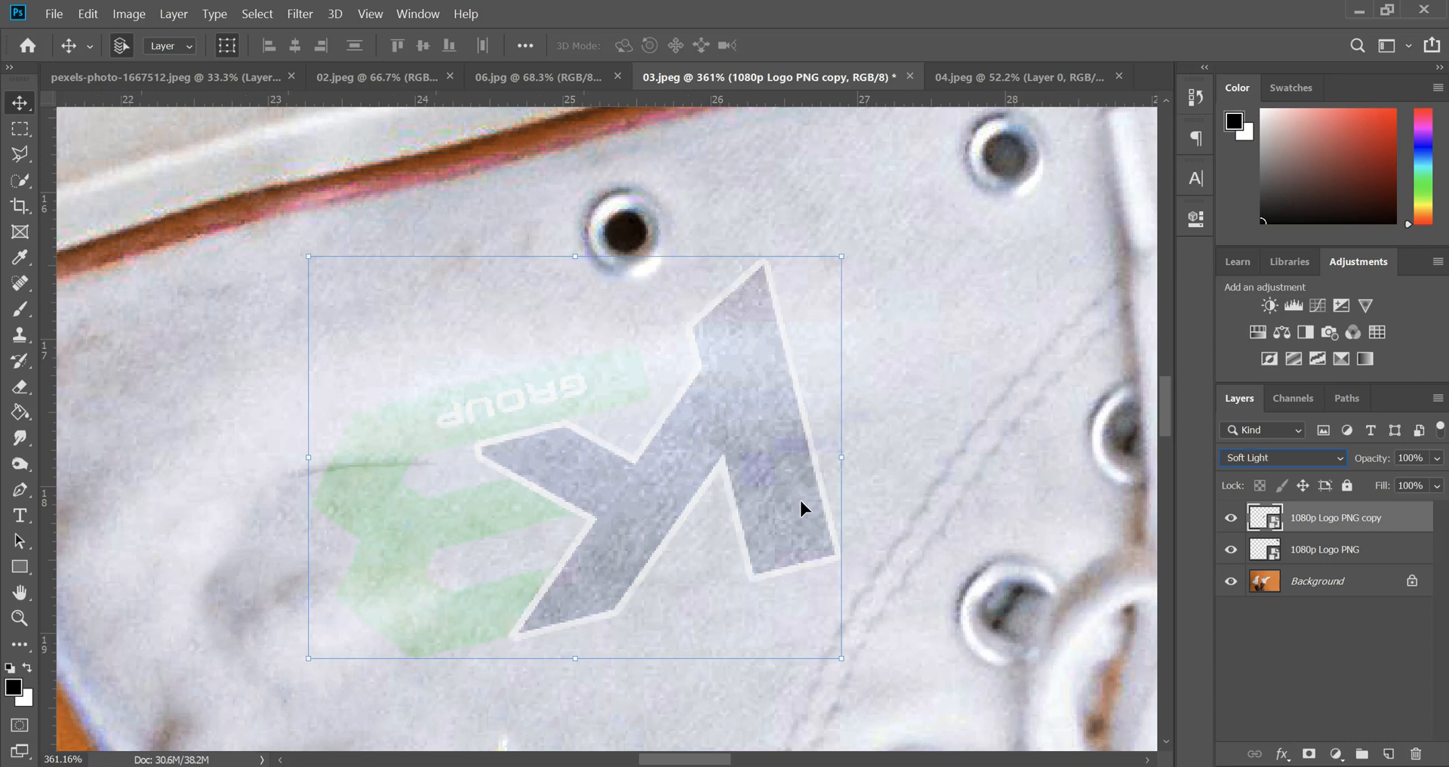
key(Down)
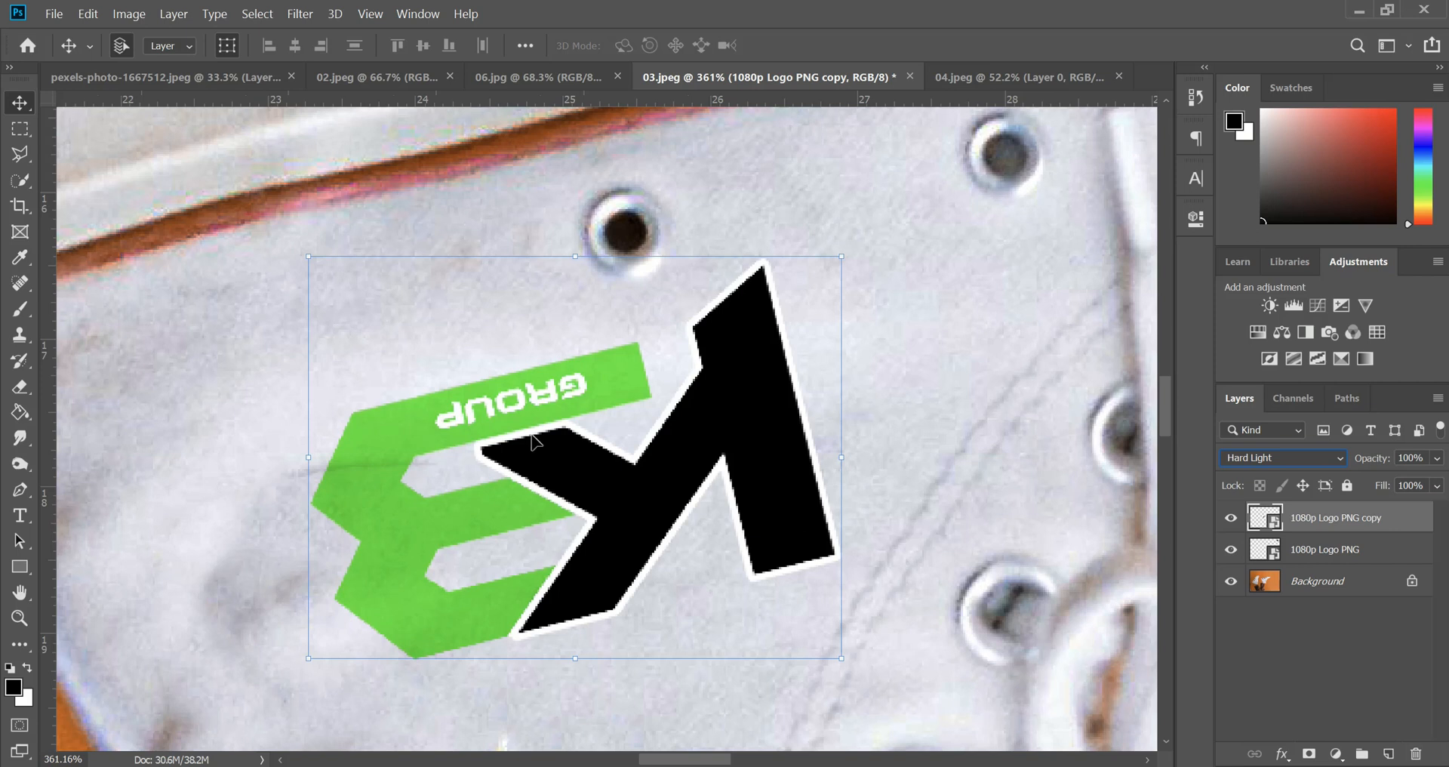
key(Down)
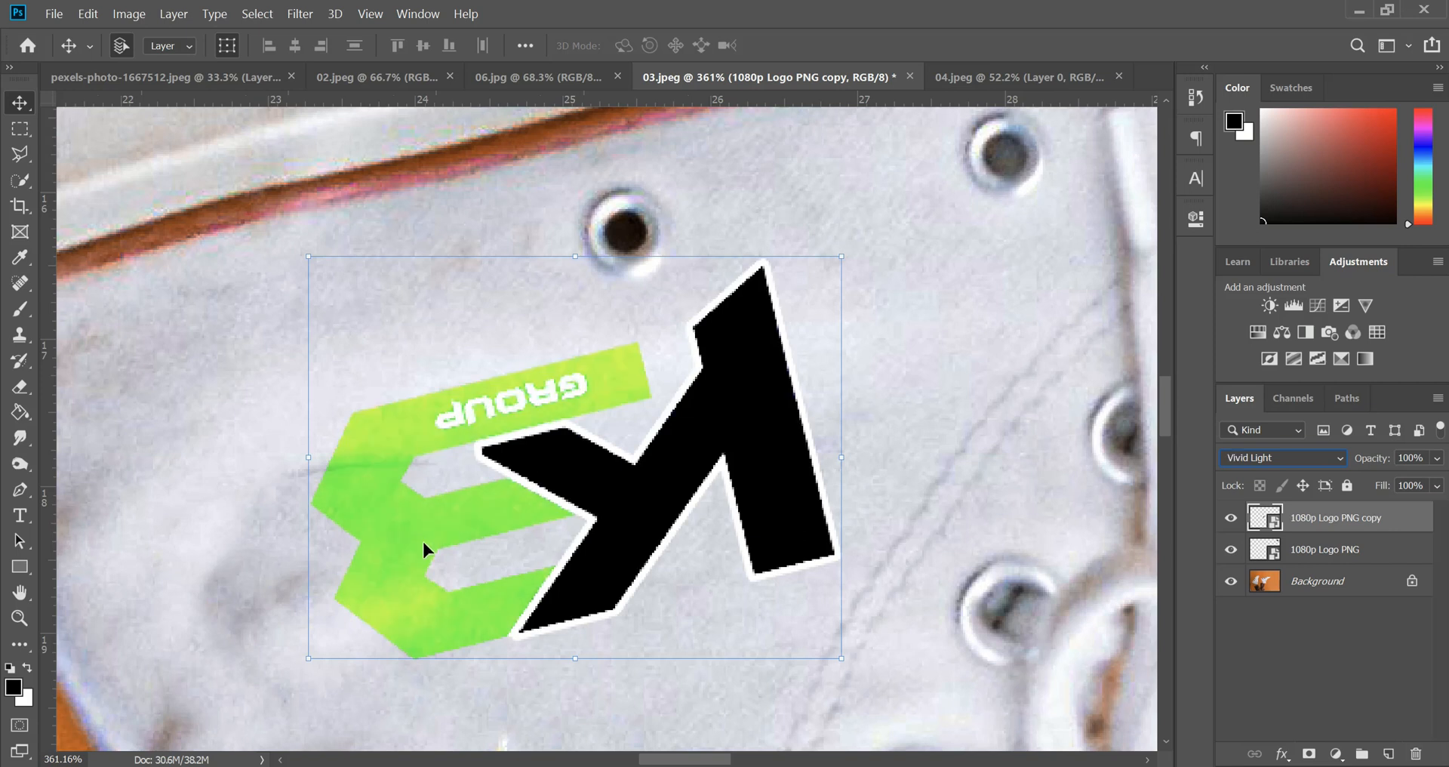
key(Down)
key(Down)
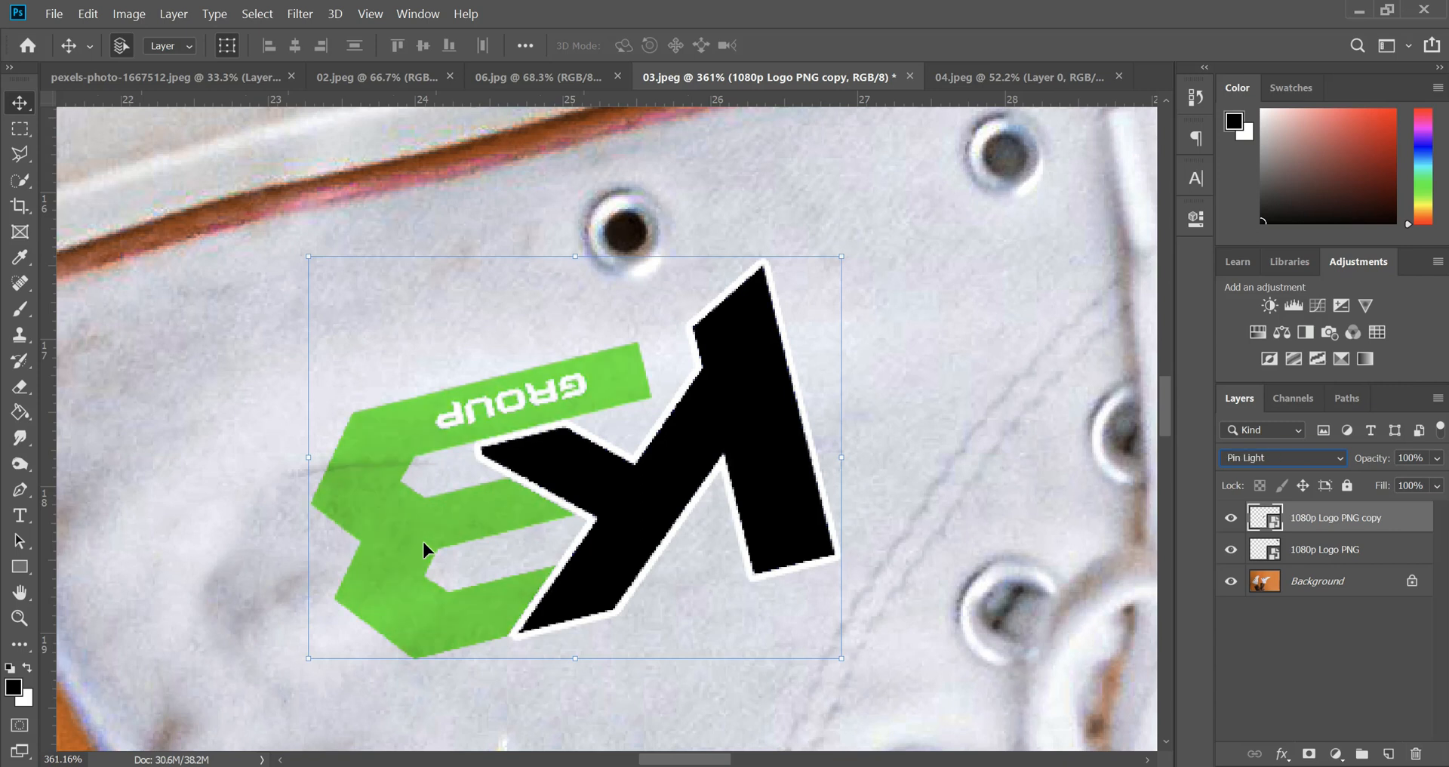
key(Down)
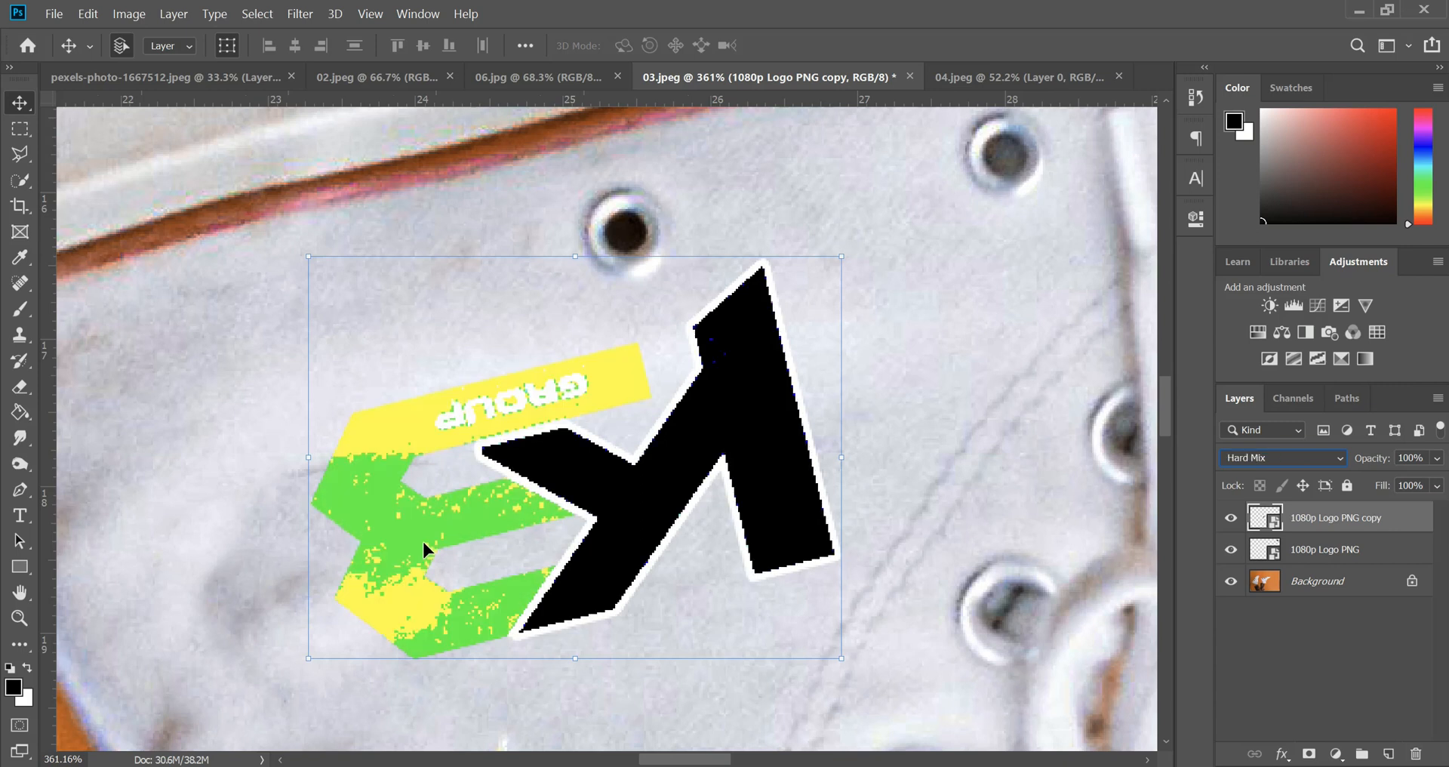
Preview the comparative and colour blend modes on the logo copy from Difference through Hue to Luminosity.
key(Down)
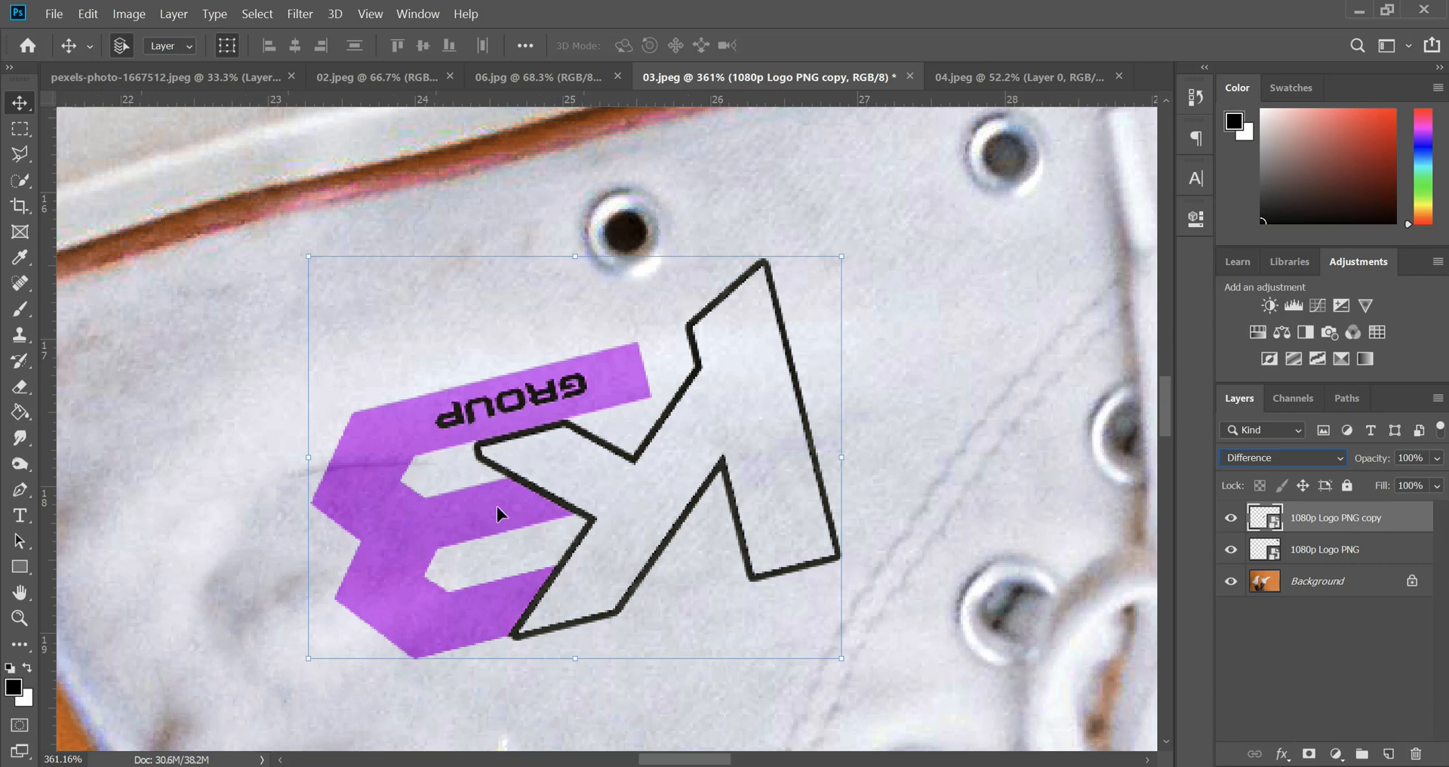
key(Down)
key(Down)
key(Down)
key(Down)
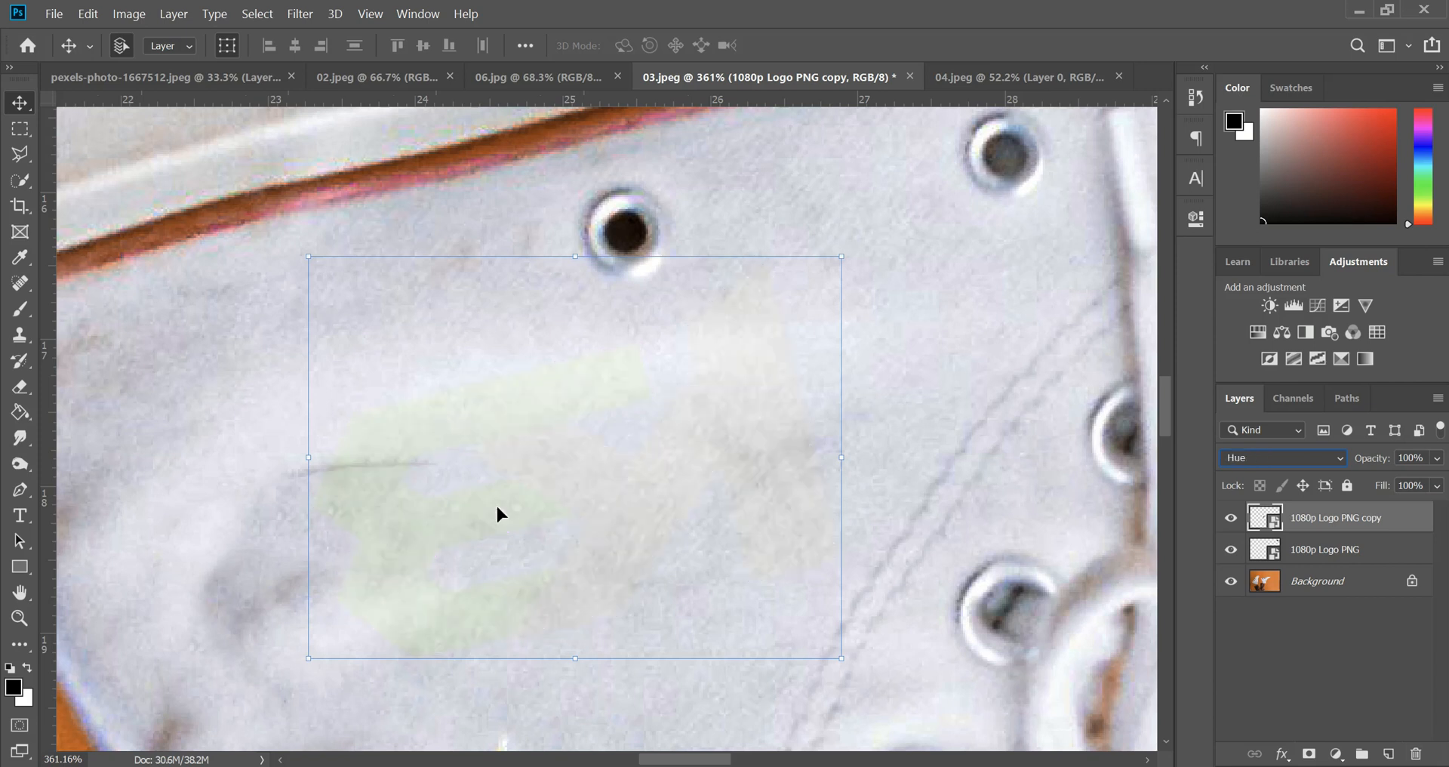
key(Down)
key(Down)
key(Down)
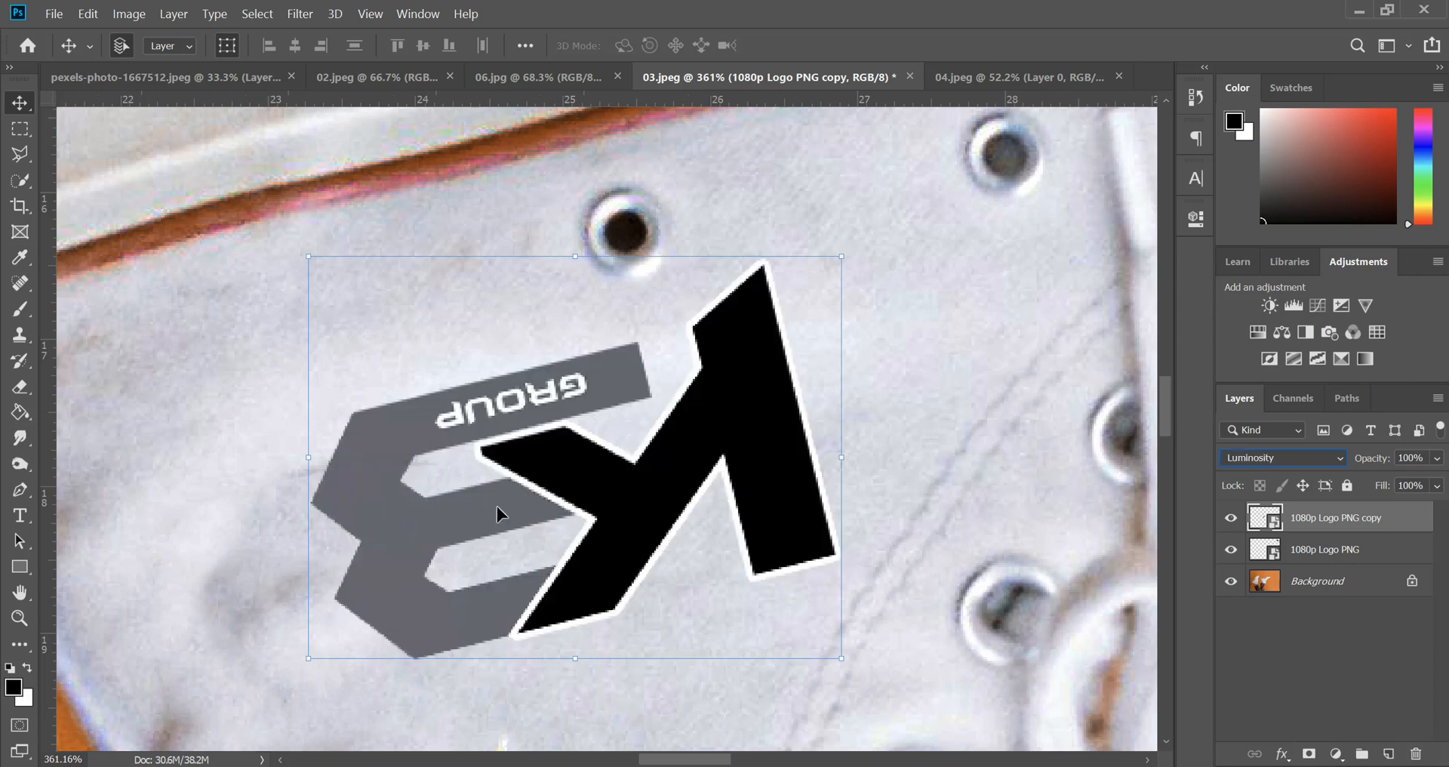
Set the logo copy's blend mode back to Multiply.
key(Up)
key(Up)
key(Up)
key(Up)
key(Up)
key(Up)
key(Up)
key(Up)
key(Up)
key(Up)
key(Up)
key(Up)
key(Up)
key(Up)
key(Up)
key(Up)
key(Up)
key(Up)
key(Up)
key(Up)
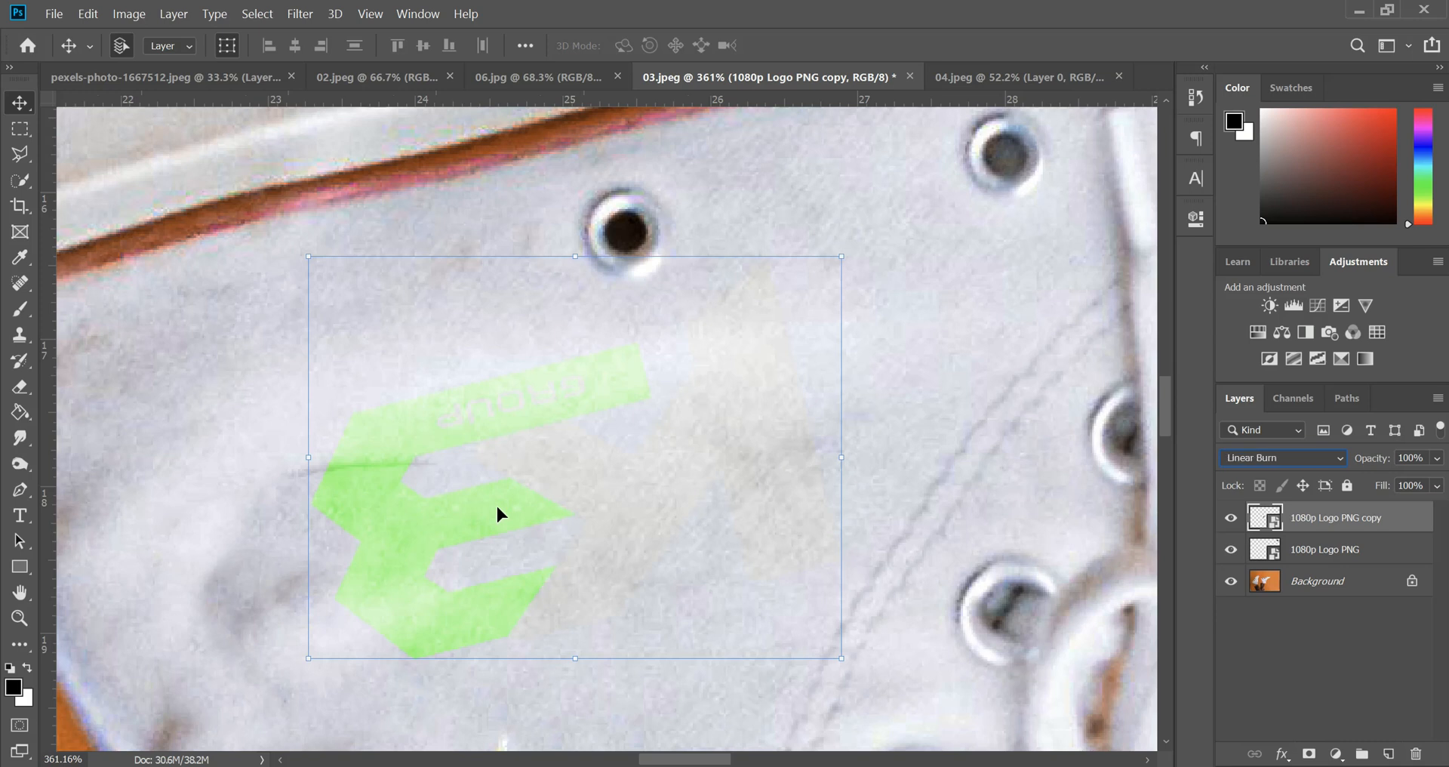
key(Down)
key(Down)
key(Down)
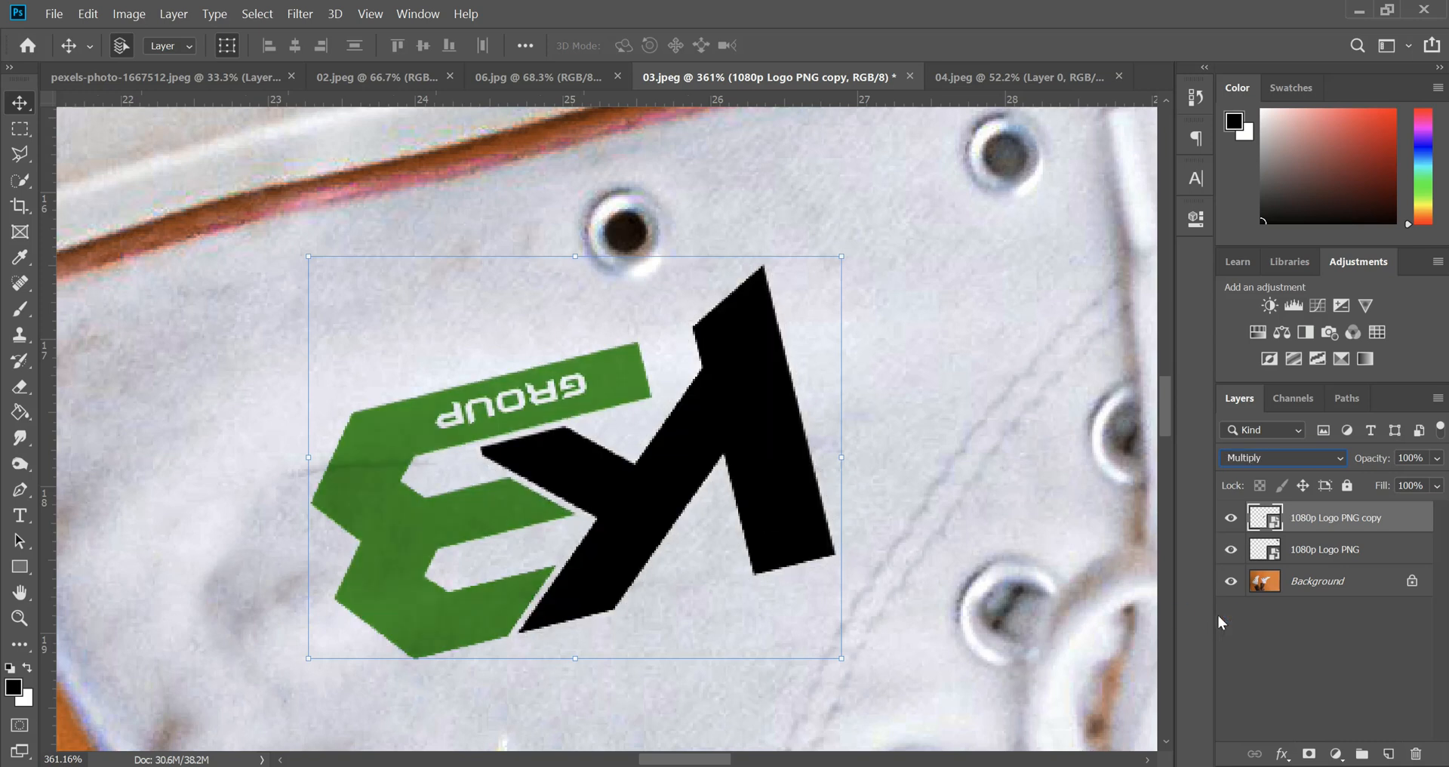
Set the logo copy's Opacity and Fill to 85% each and deselect its layer.
drag(1390, 494, 1381, 494)
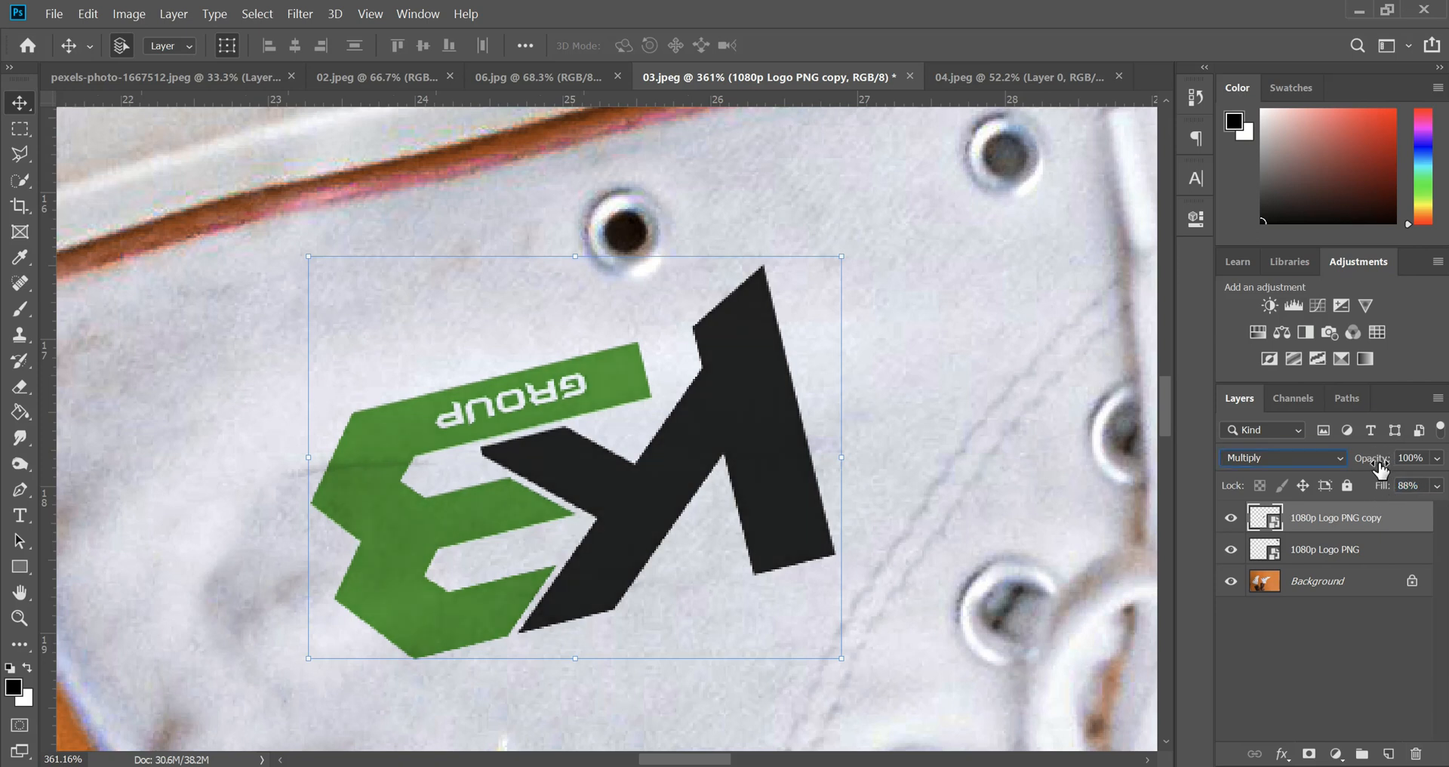
click(1409, 458)
text(85)
key(Tab)
text(85)
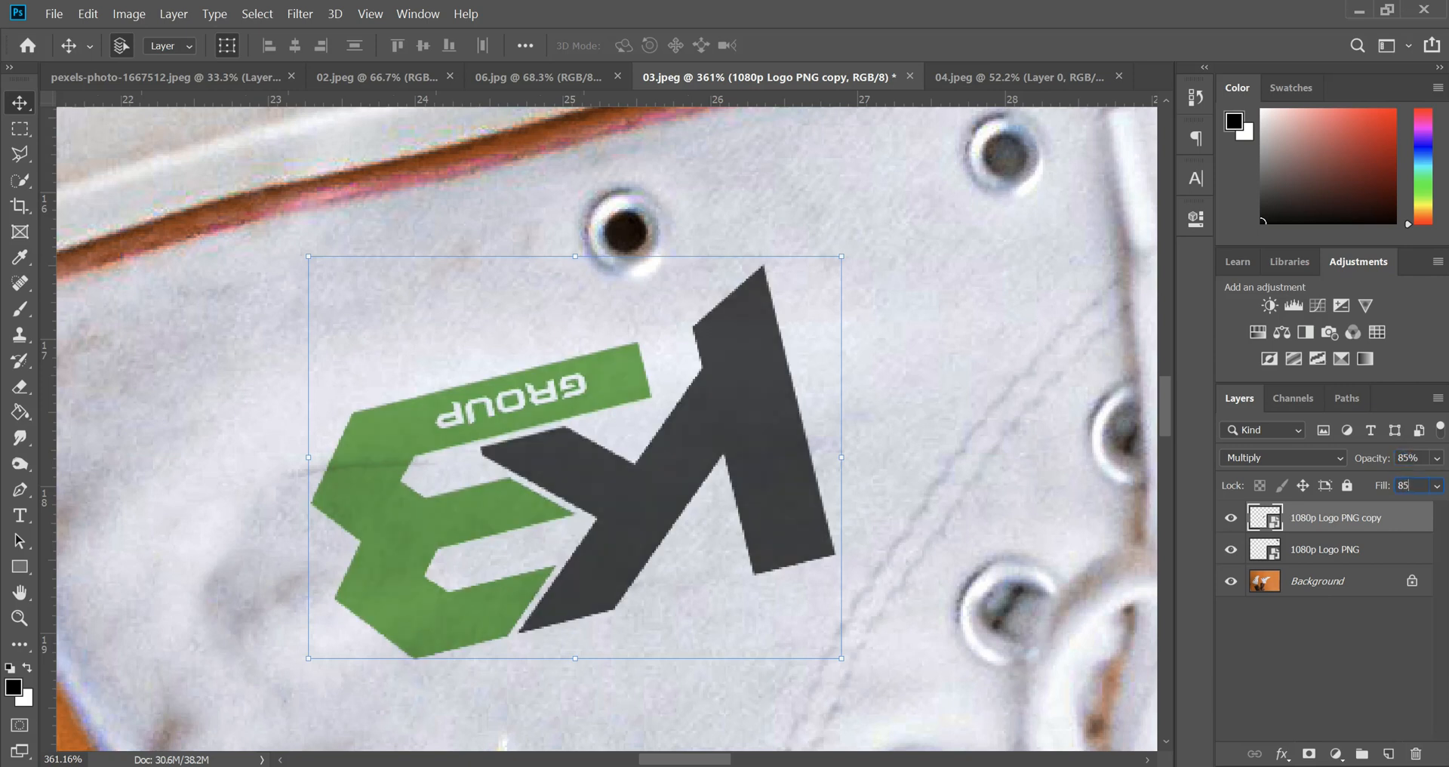
click(1360, 688)
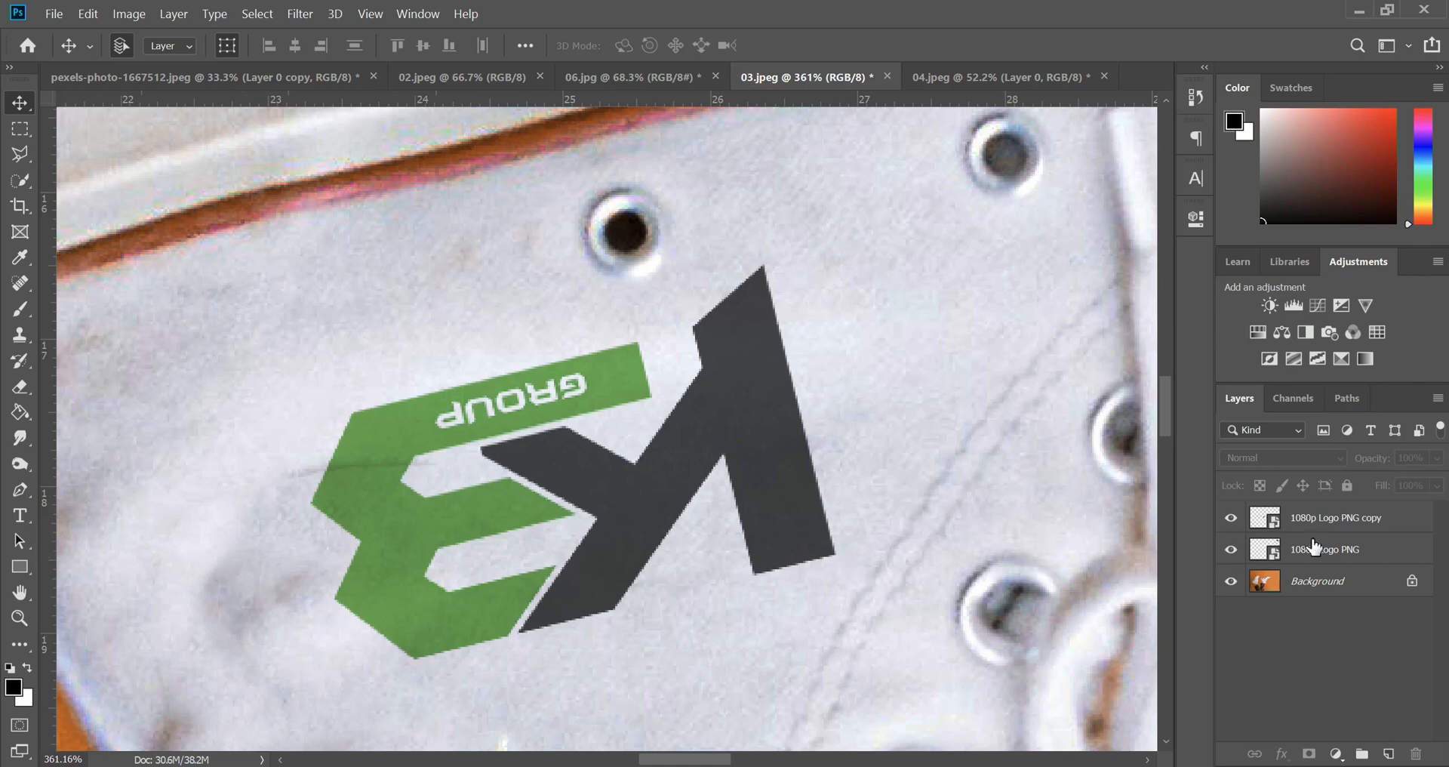
Open the contents of the 1080p Logo PNG copy smart object and place its document beside 03.jpeg for editing.
click(1322, 516)
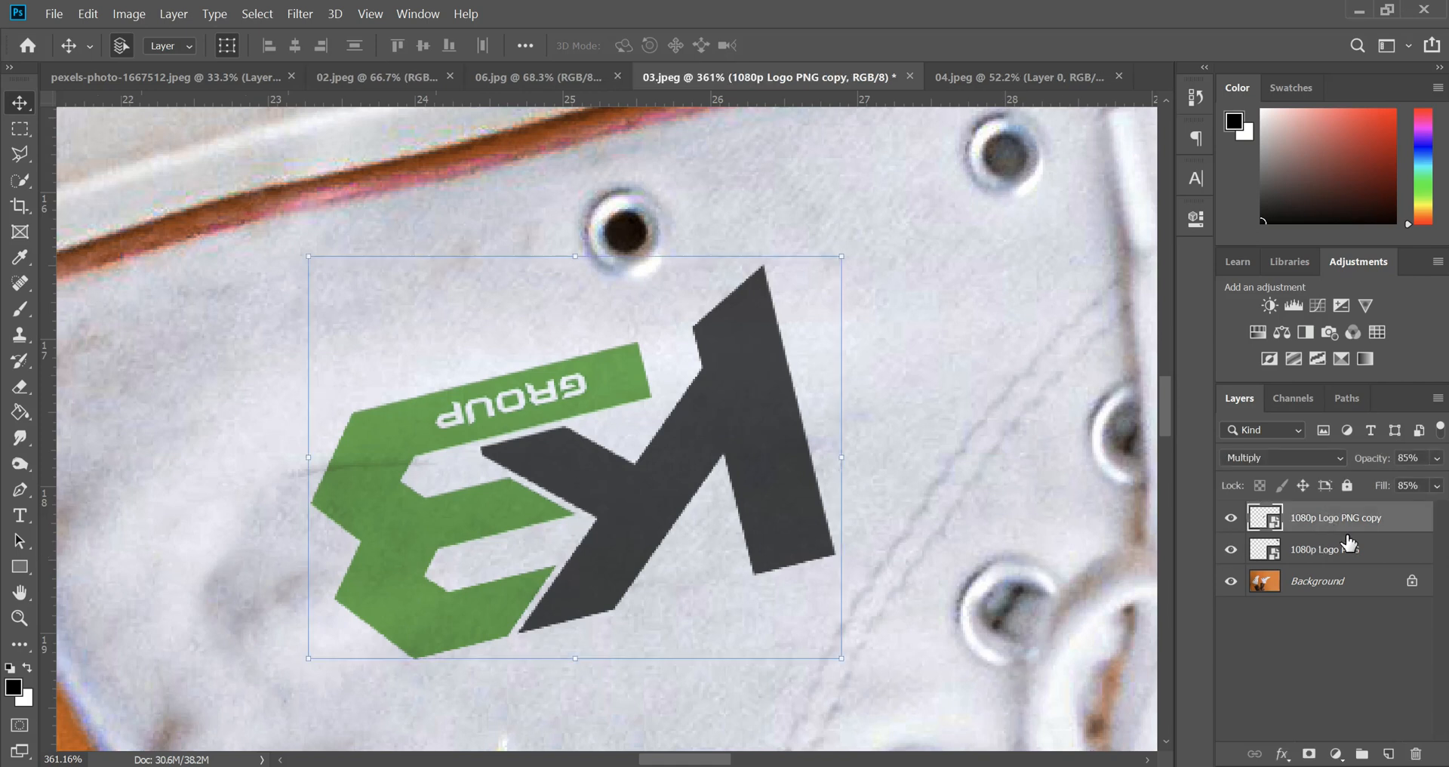
double_click(1252, 518)
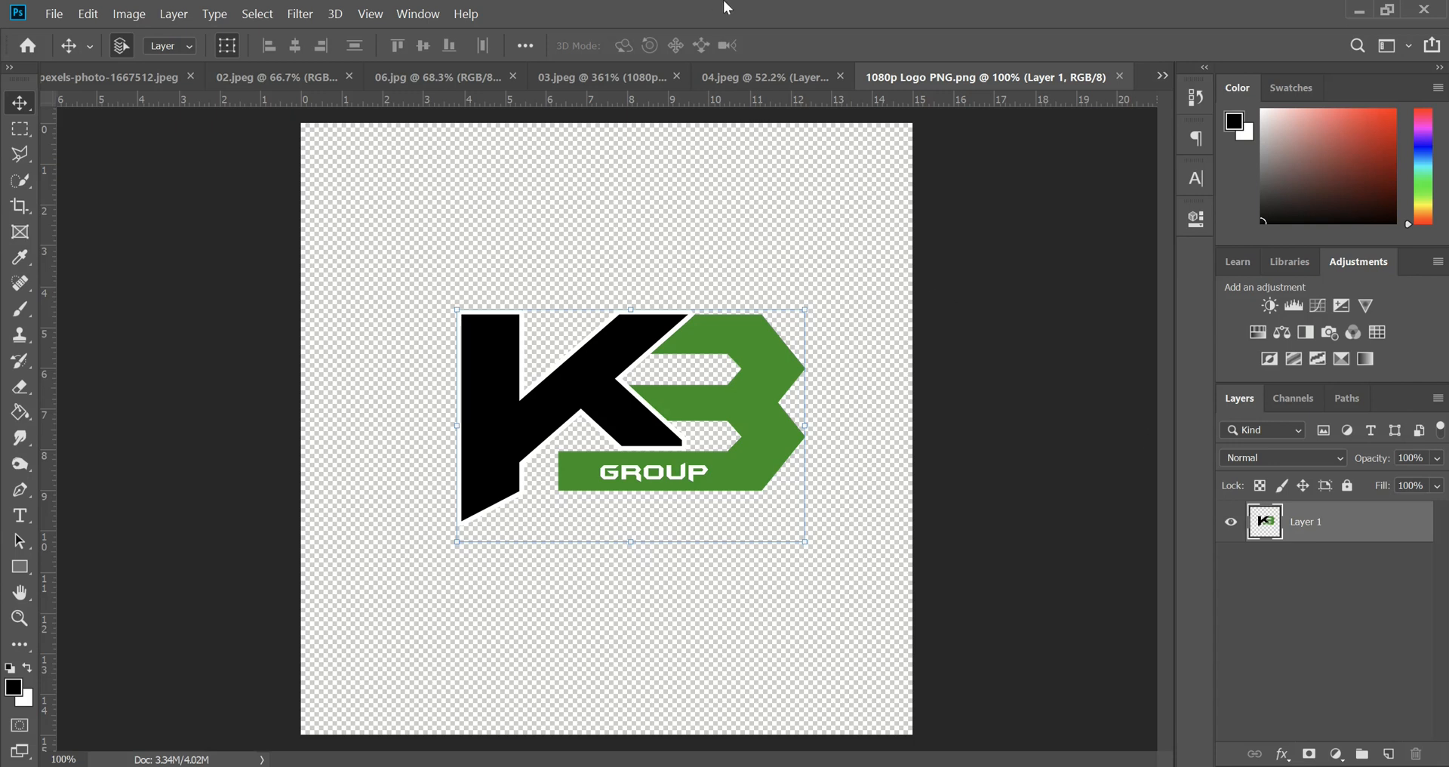
click(727, 71)
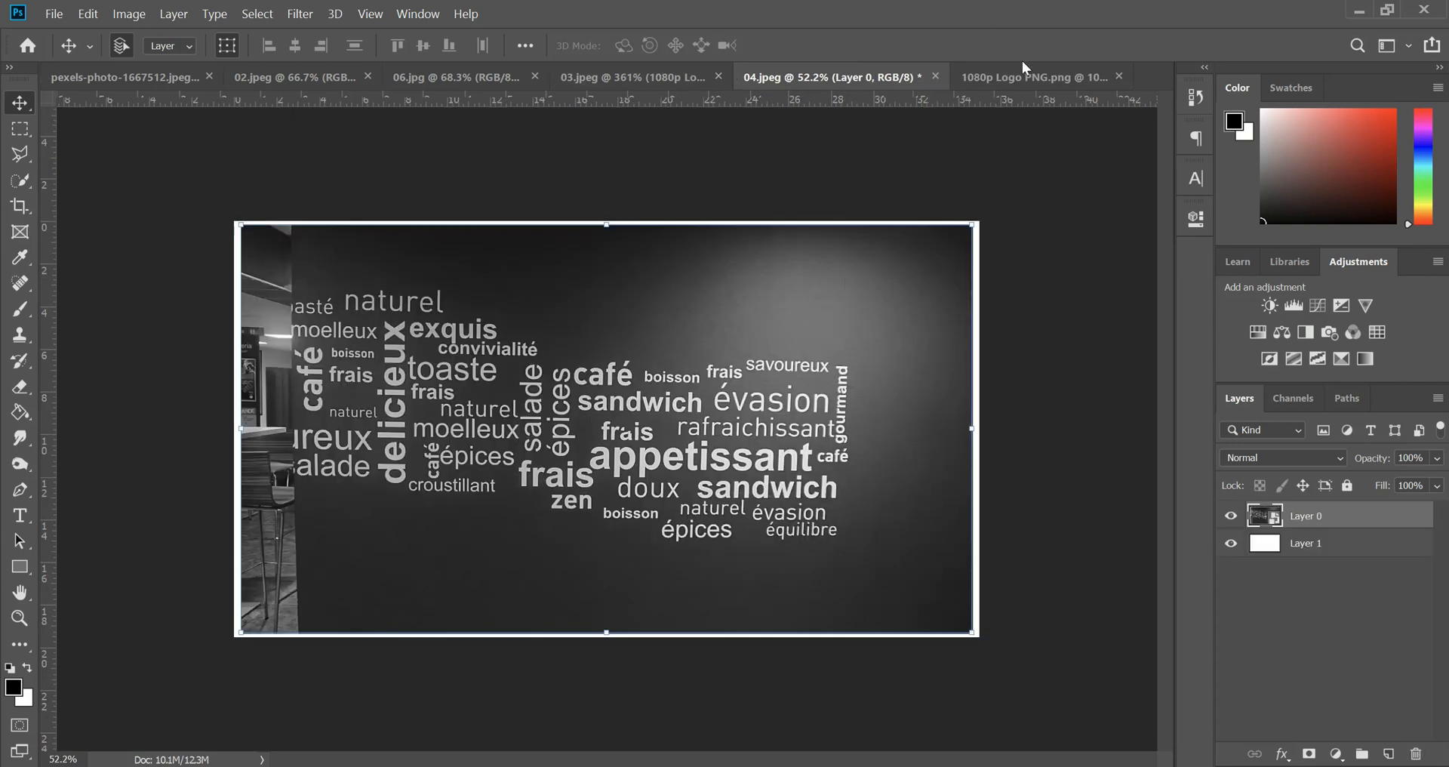
drag(1020, 73, 800, 70)
click(640, 71)
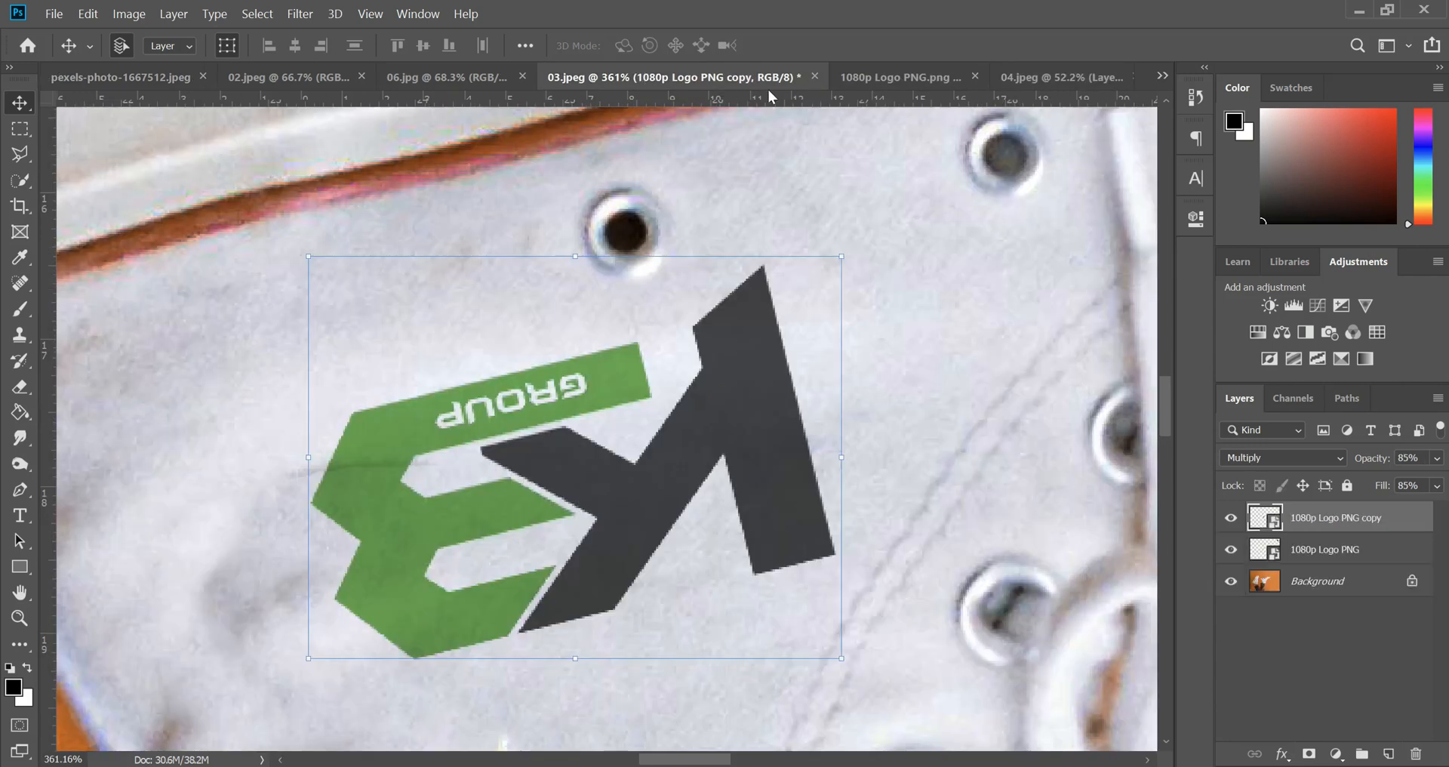
click(847, 78)
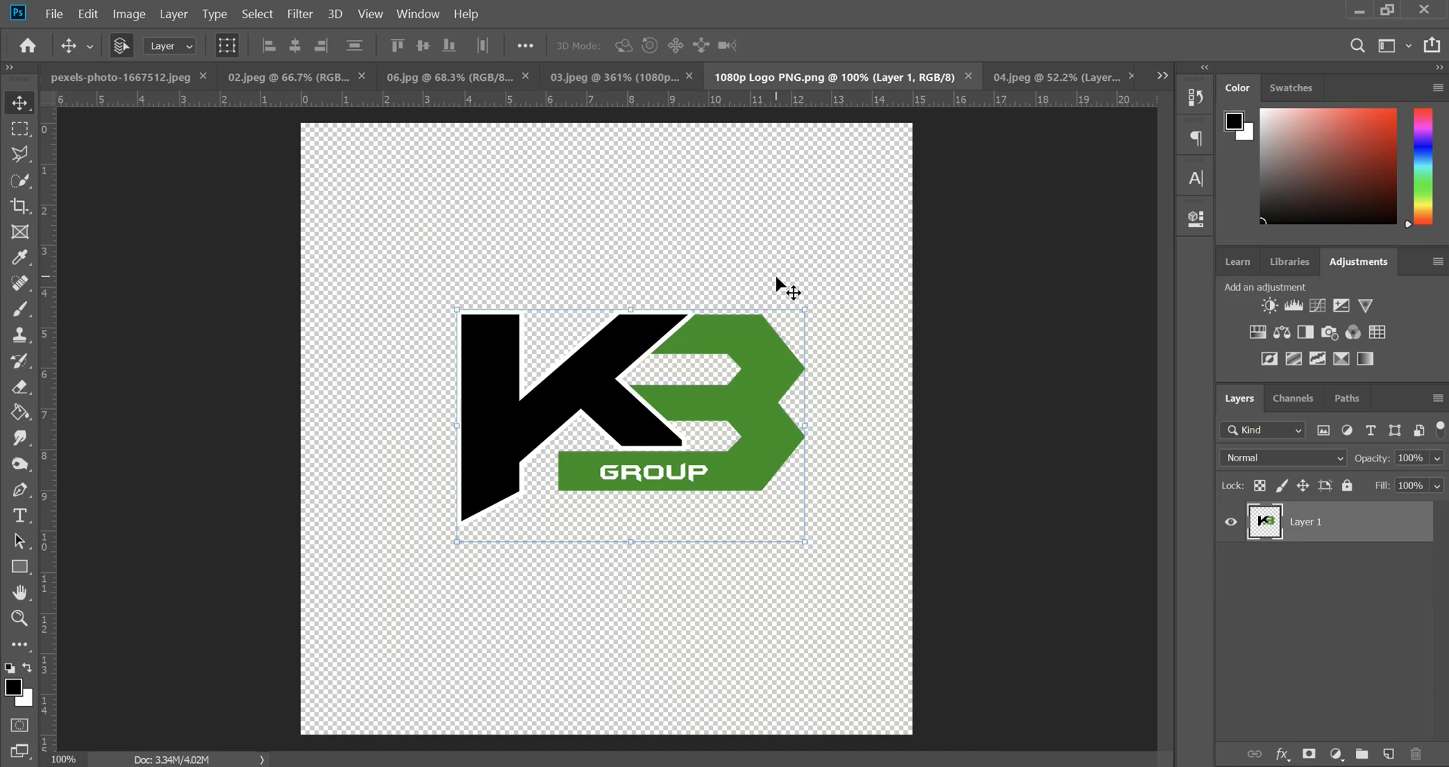
Sample the logo's green with the Brush tool and paint over the word GROUP.
click(21, 309)
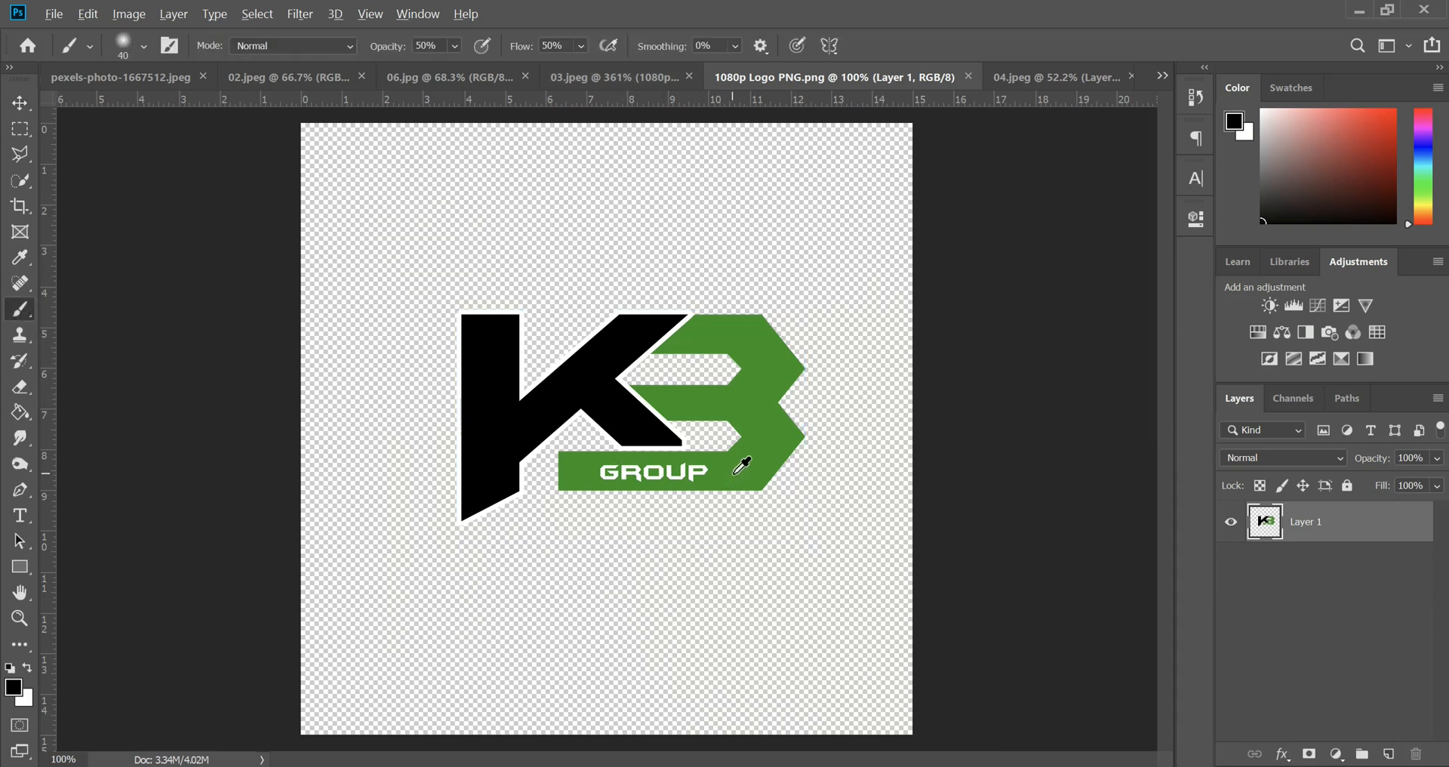
alt+click(698, 477)
drag(702, 473, 621, 471)
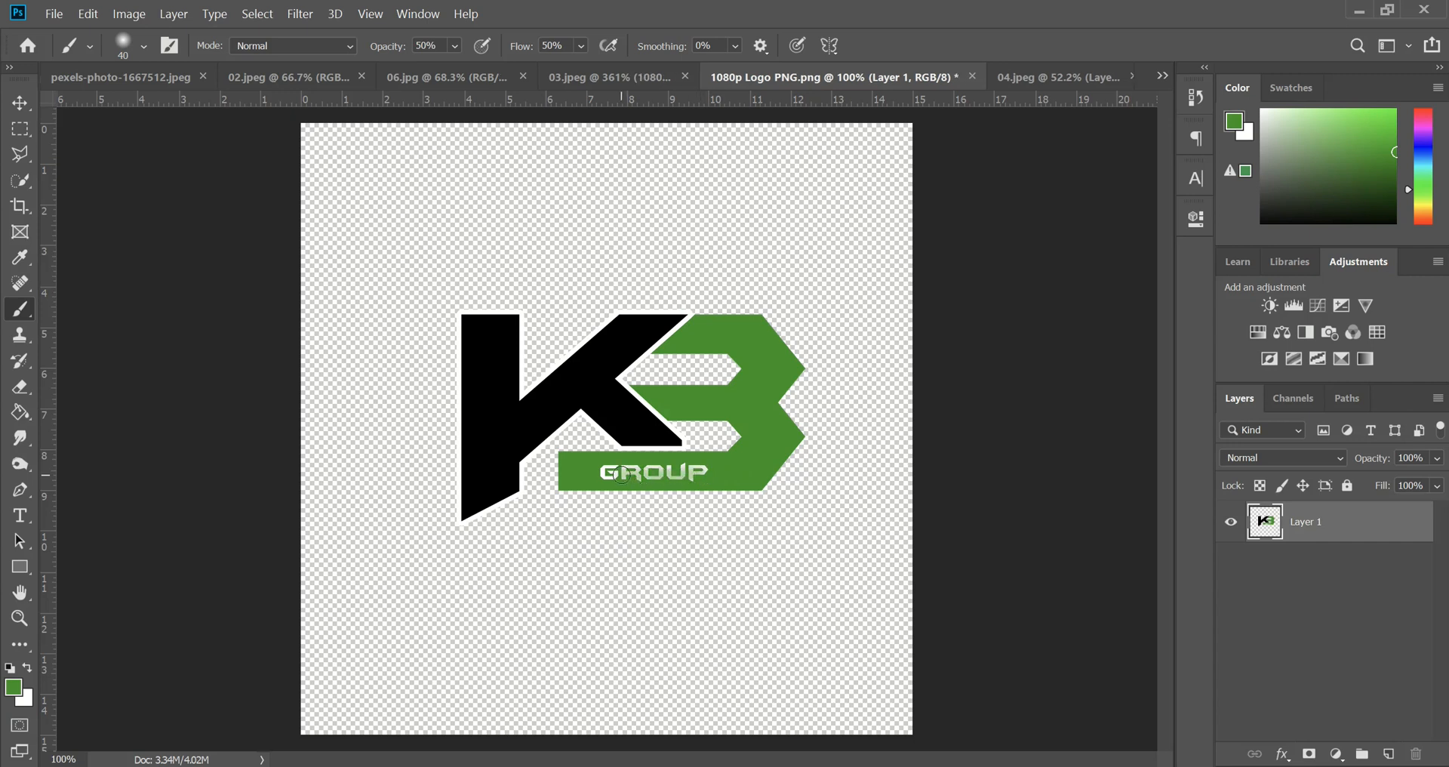
Switch to a Hard Round brush at 100% opacity and flow and cover the word GROUP completely with green.
click(143, 46)
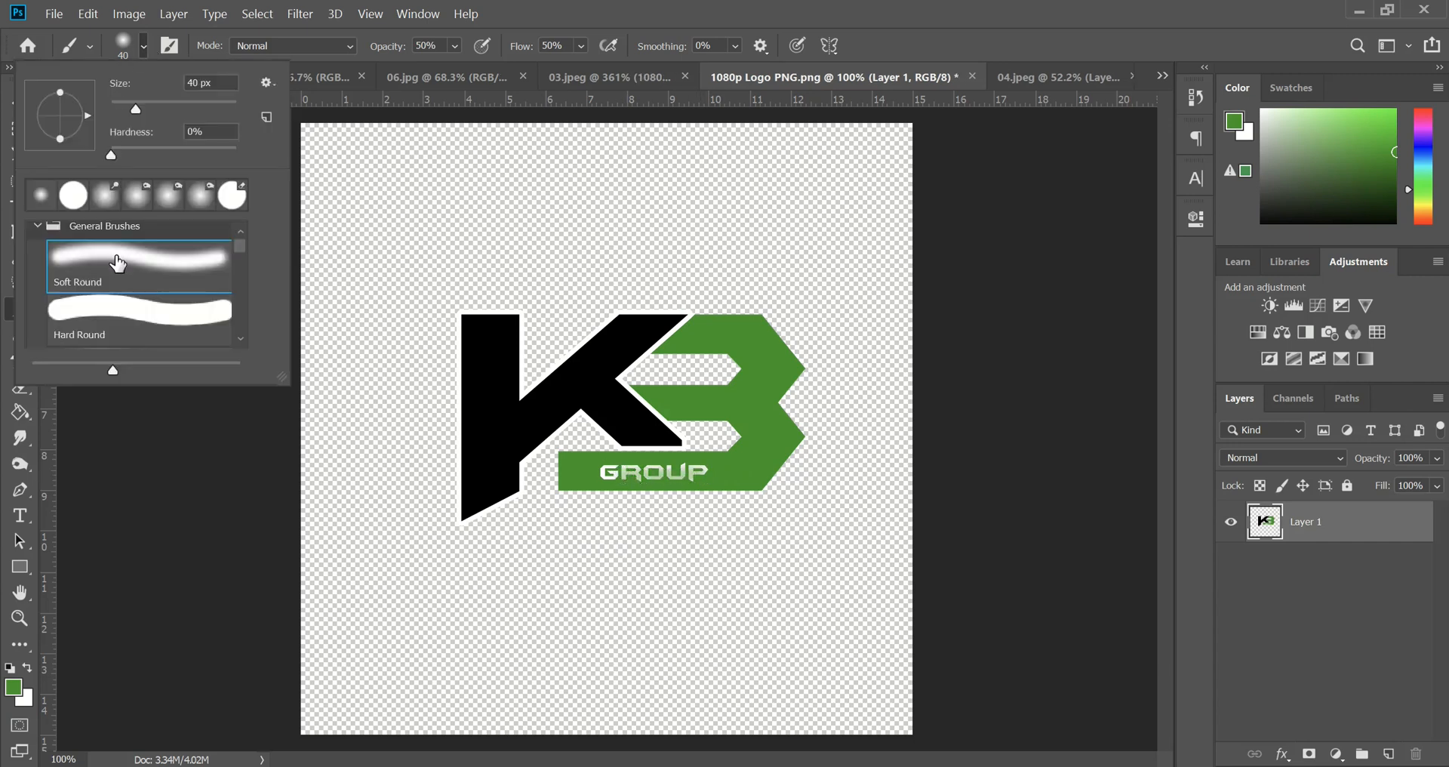
click(121, 302)
drag(382, 47, 685, 56)
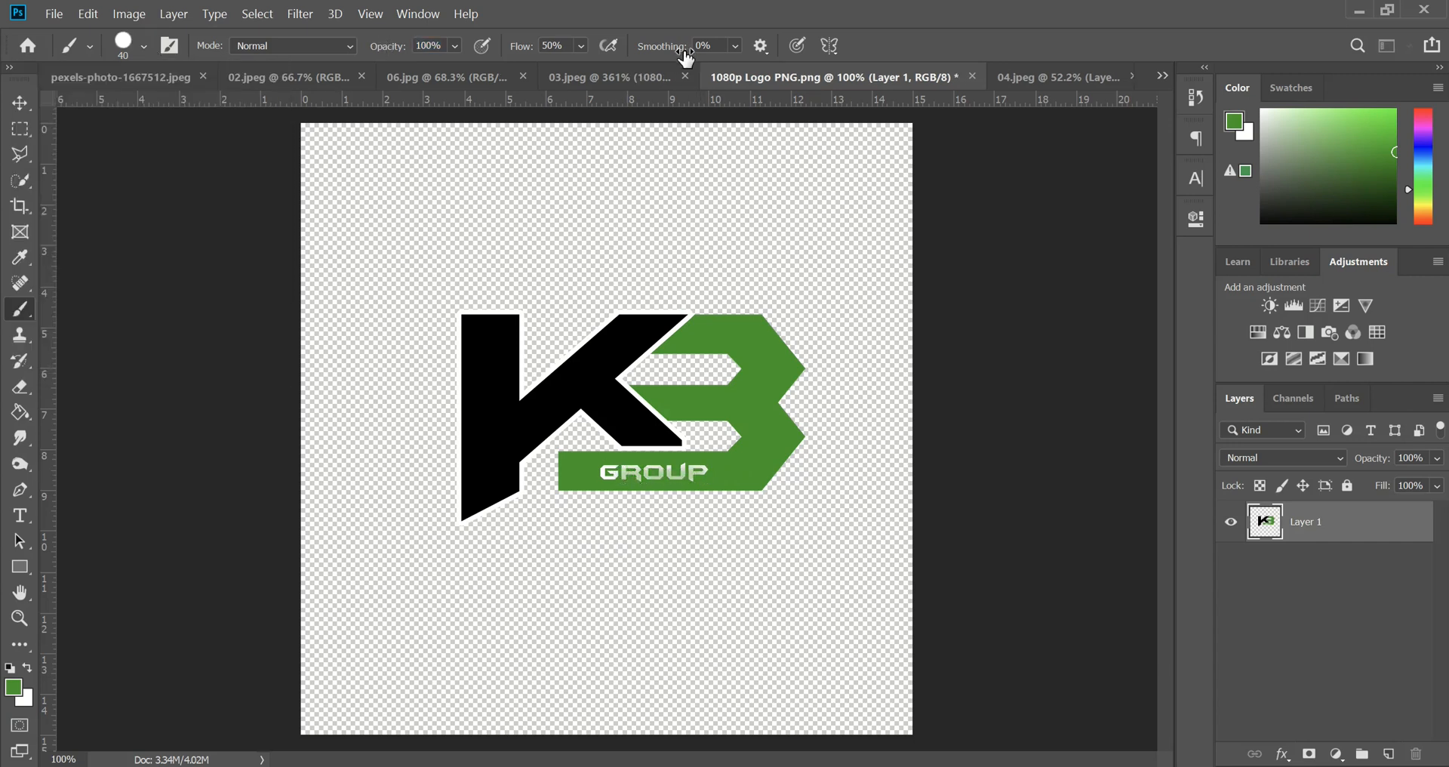
drag(526, 57, 821, 81)
scroll(746, 470, up, 4)
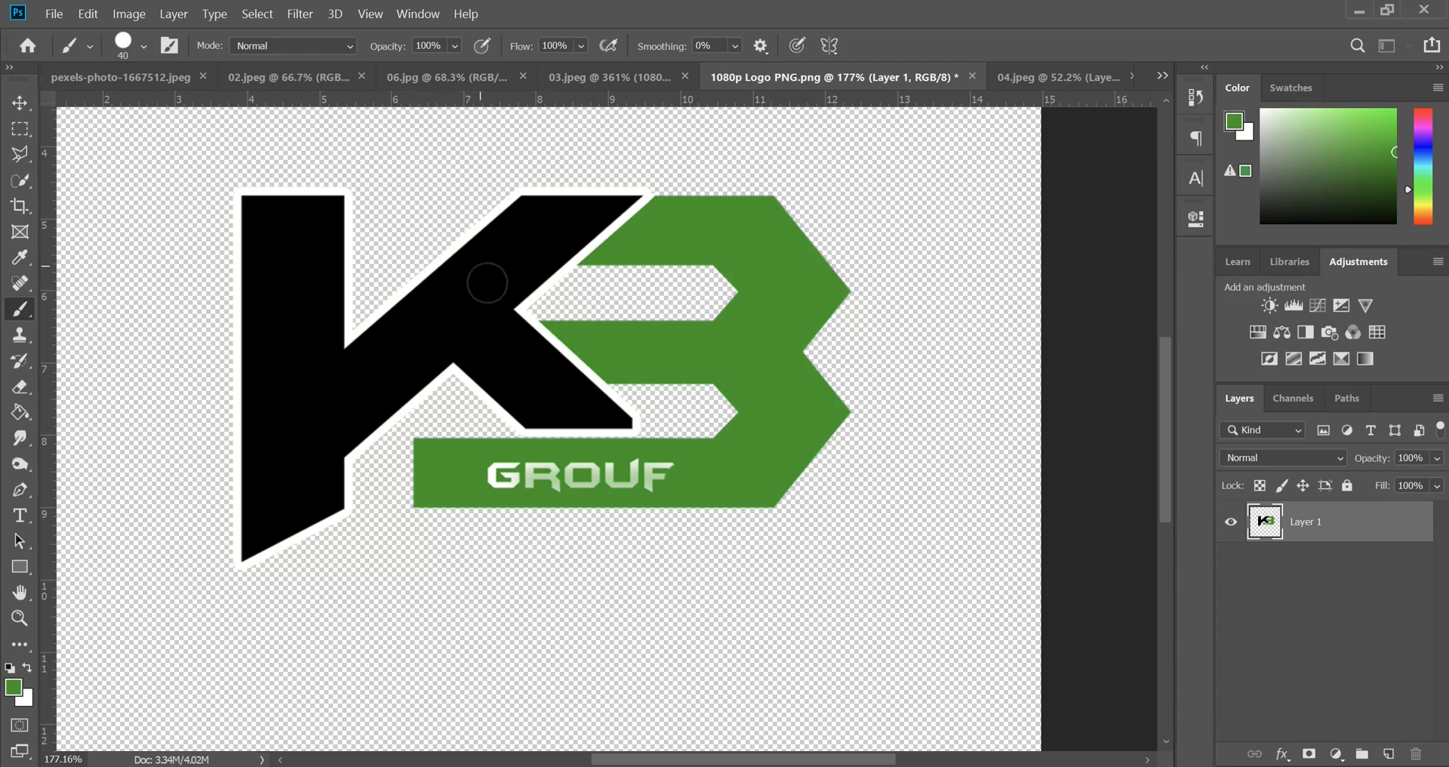
drag(487, 481, 665, 472)
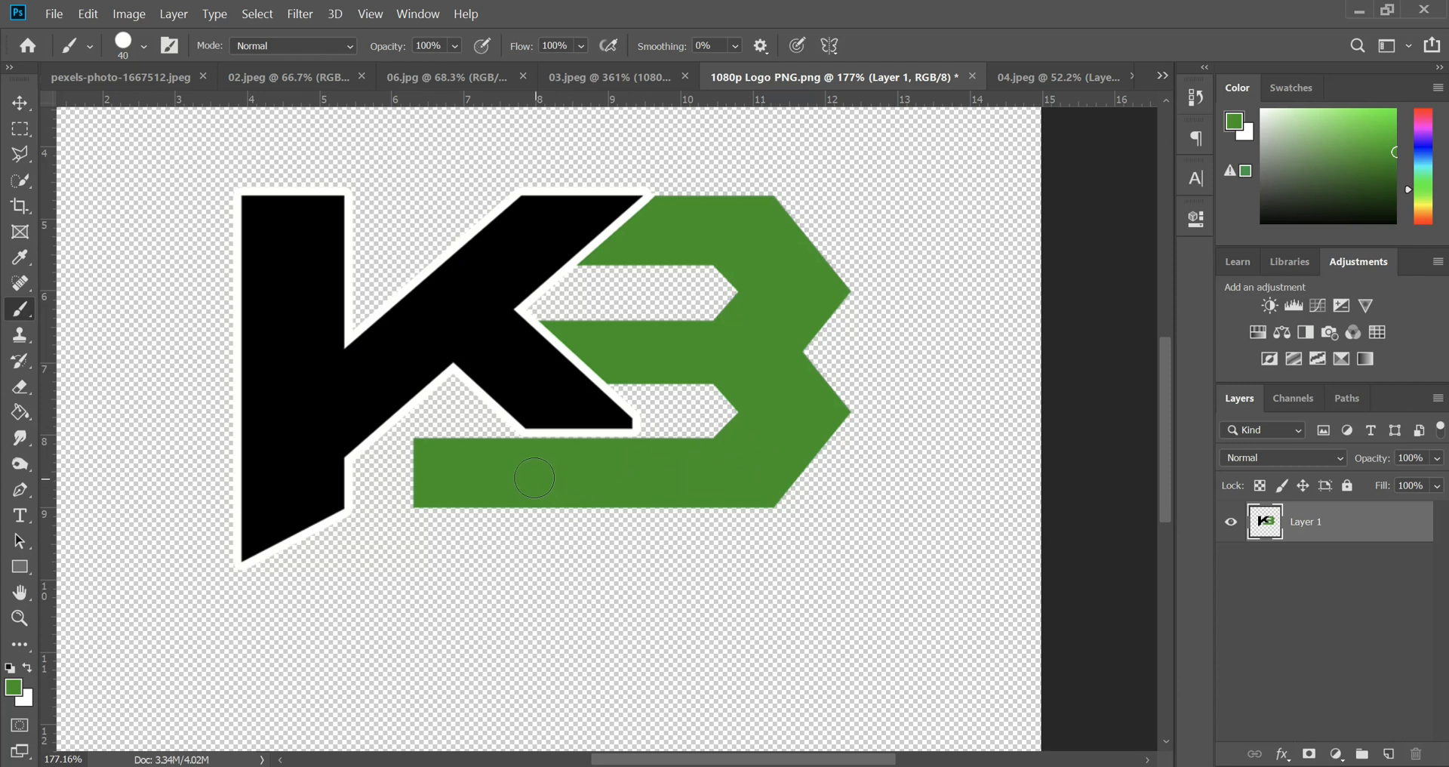
Save the edited logo smart object and check the updated logos across the whole 03.jpeg image.
click(623, 75)
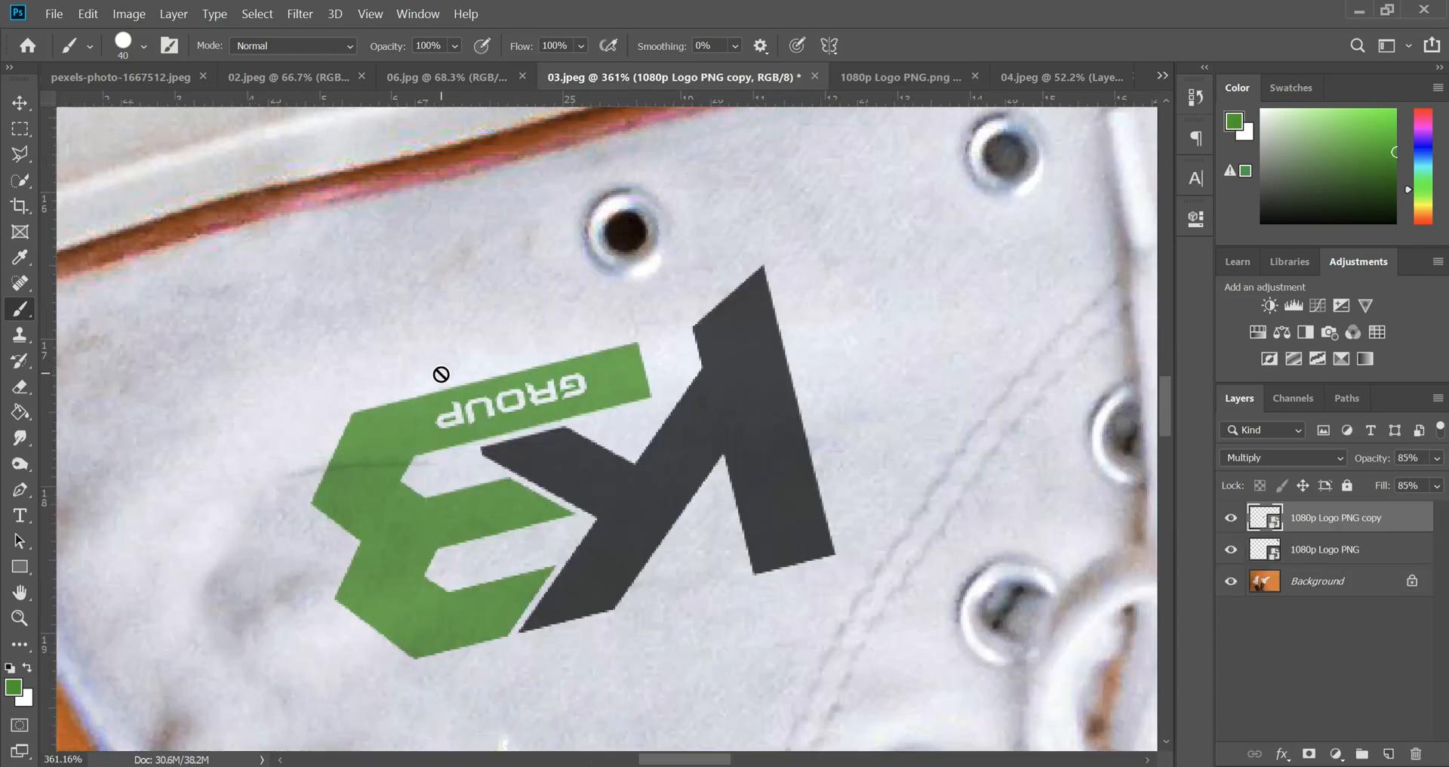
click(891, 72)
key(ctrl+s)
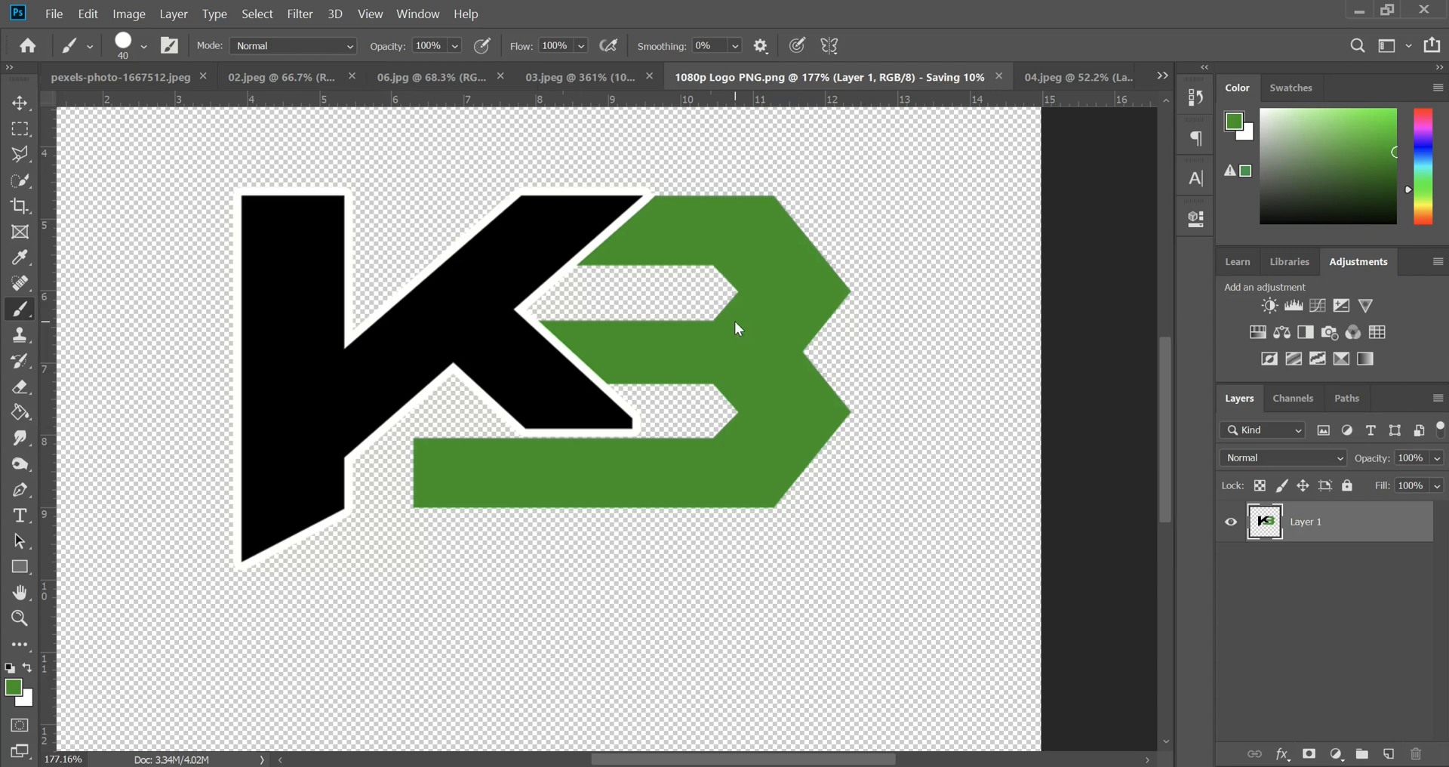
click(601, 80)
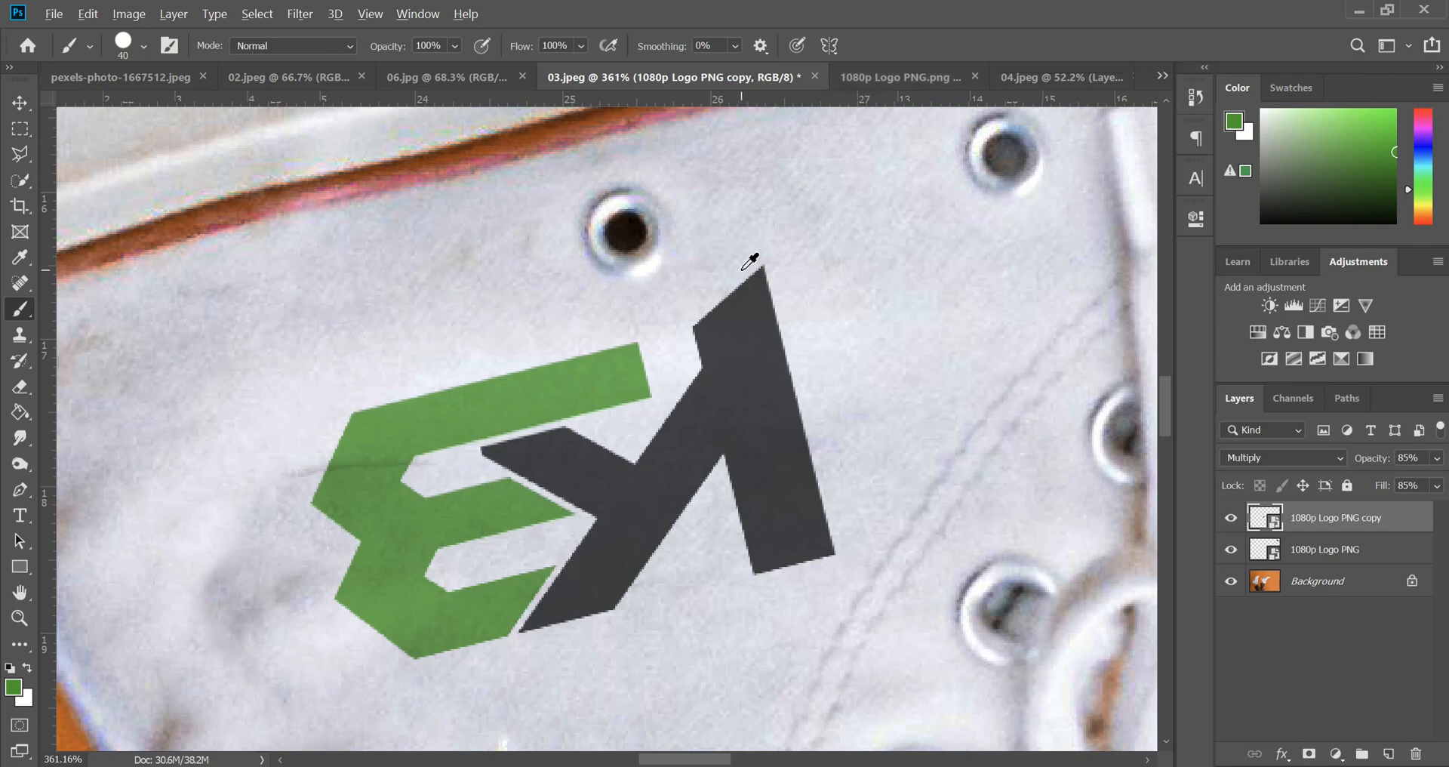
scroll(751, 265, down, 10)
scroll(747, 266, down, 8)
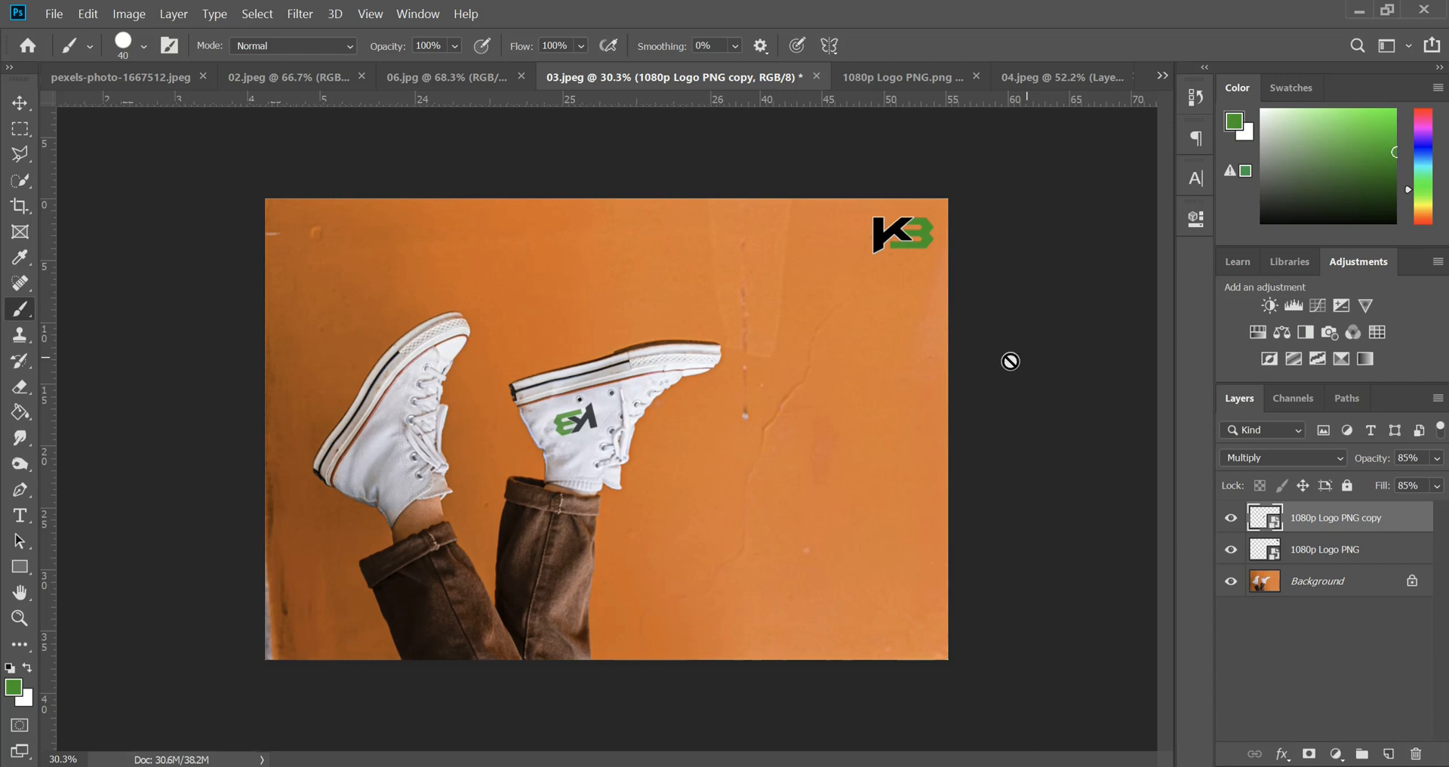
Switch to pexels-photo-1667512.jpeg and briefly show Layer 0 copy to compare it with the original photo.
click(156, 83)
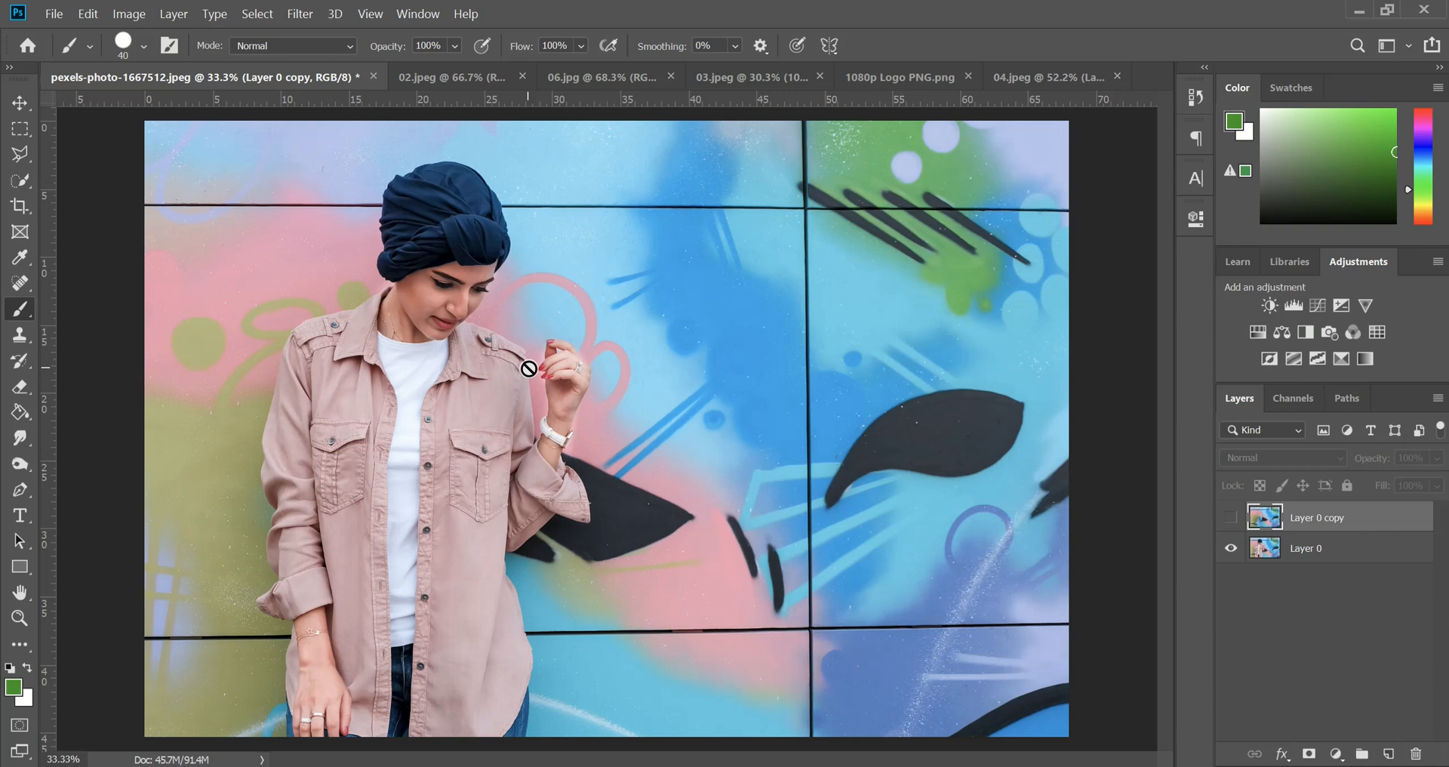
click(1231, 517)
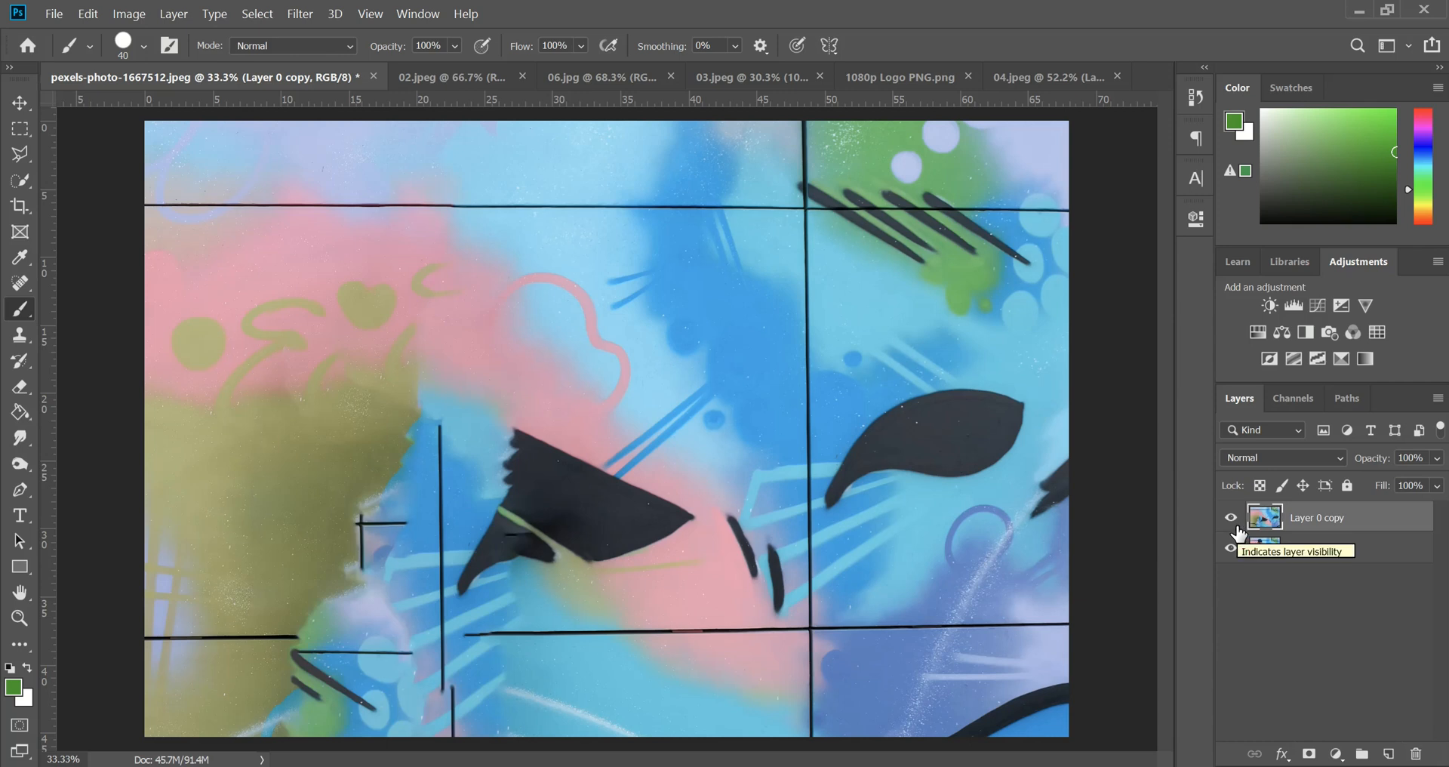
click(1231, 517)
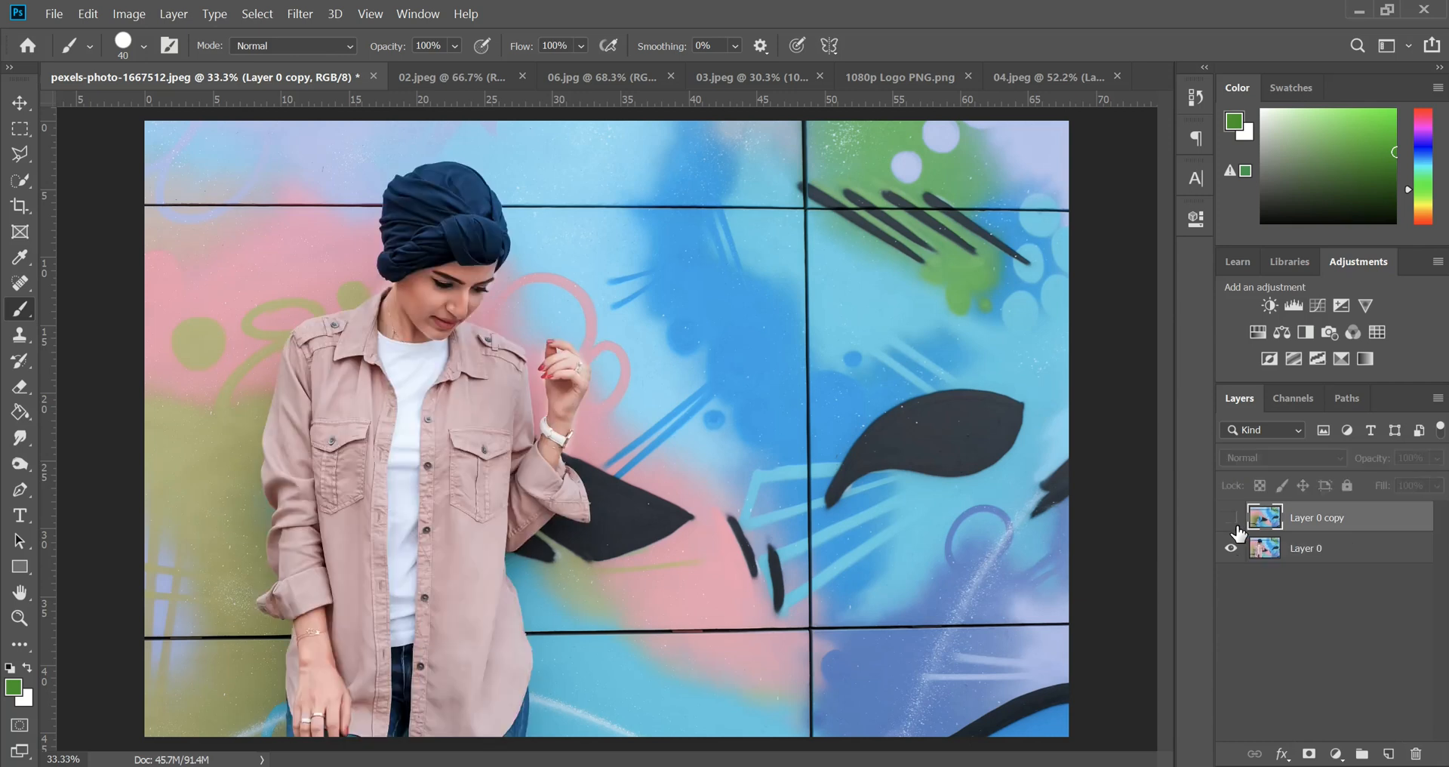
Outline the woman on Layer 0 with a loose Polygonal Lasso selection around her turban, raised hand, shirt and arms.
click(1303, 549)
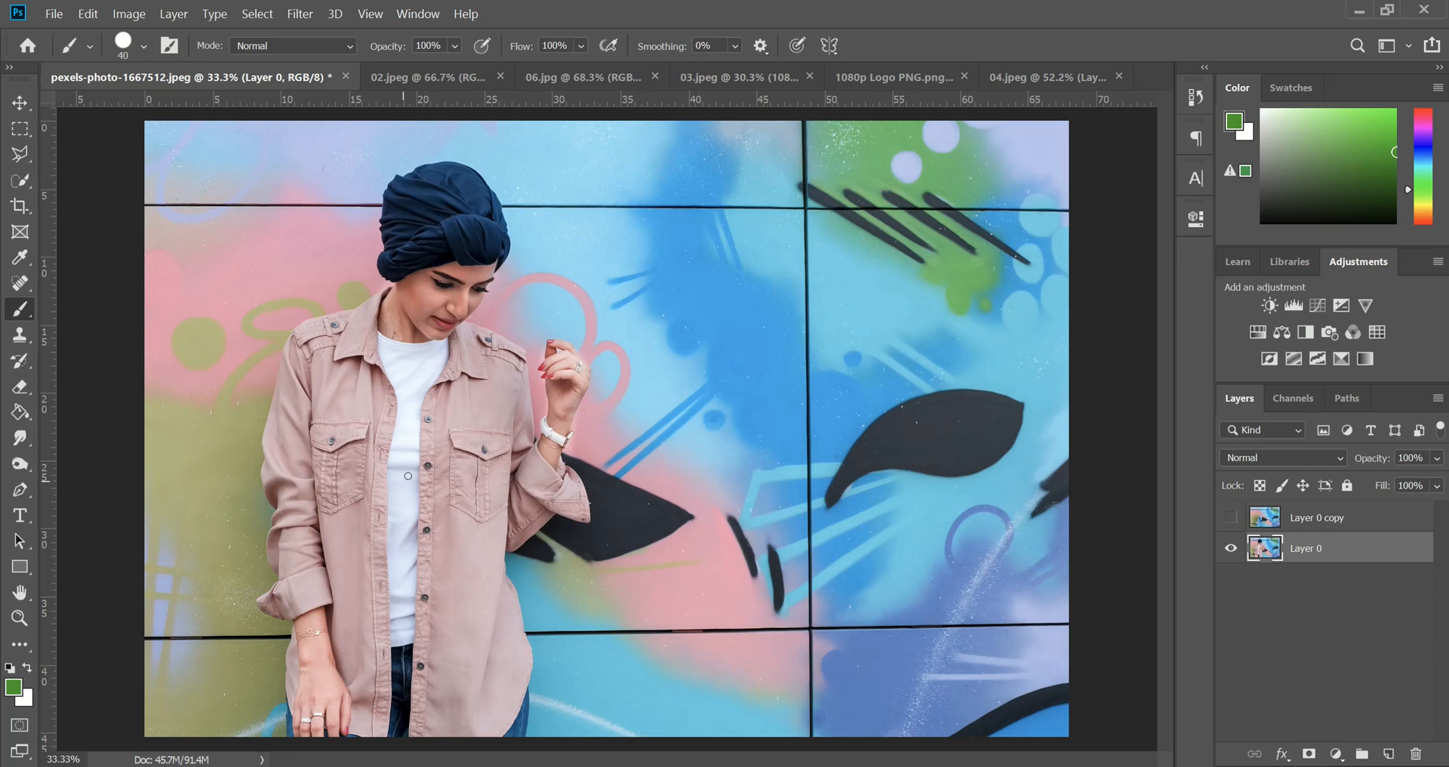
click(17, 155)
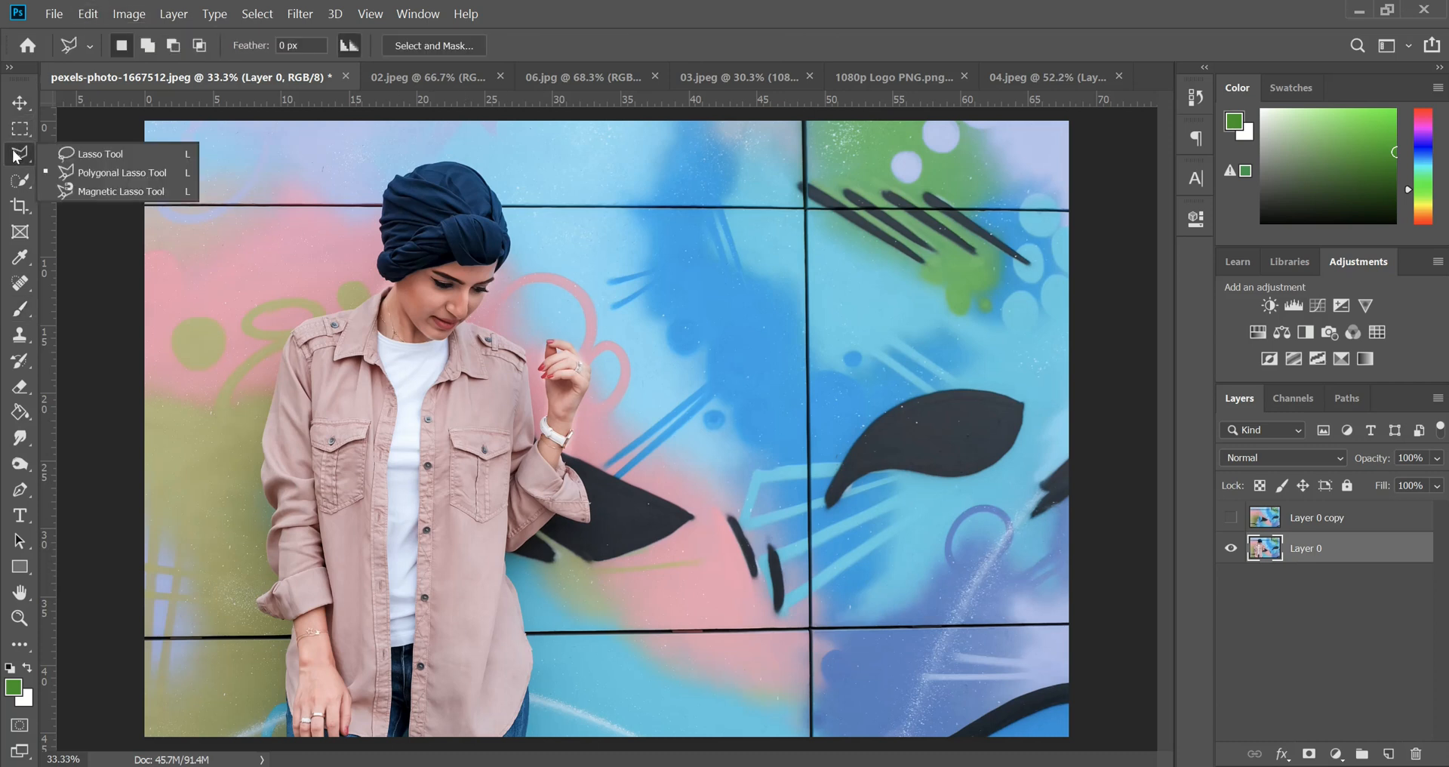
click(121, 173)
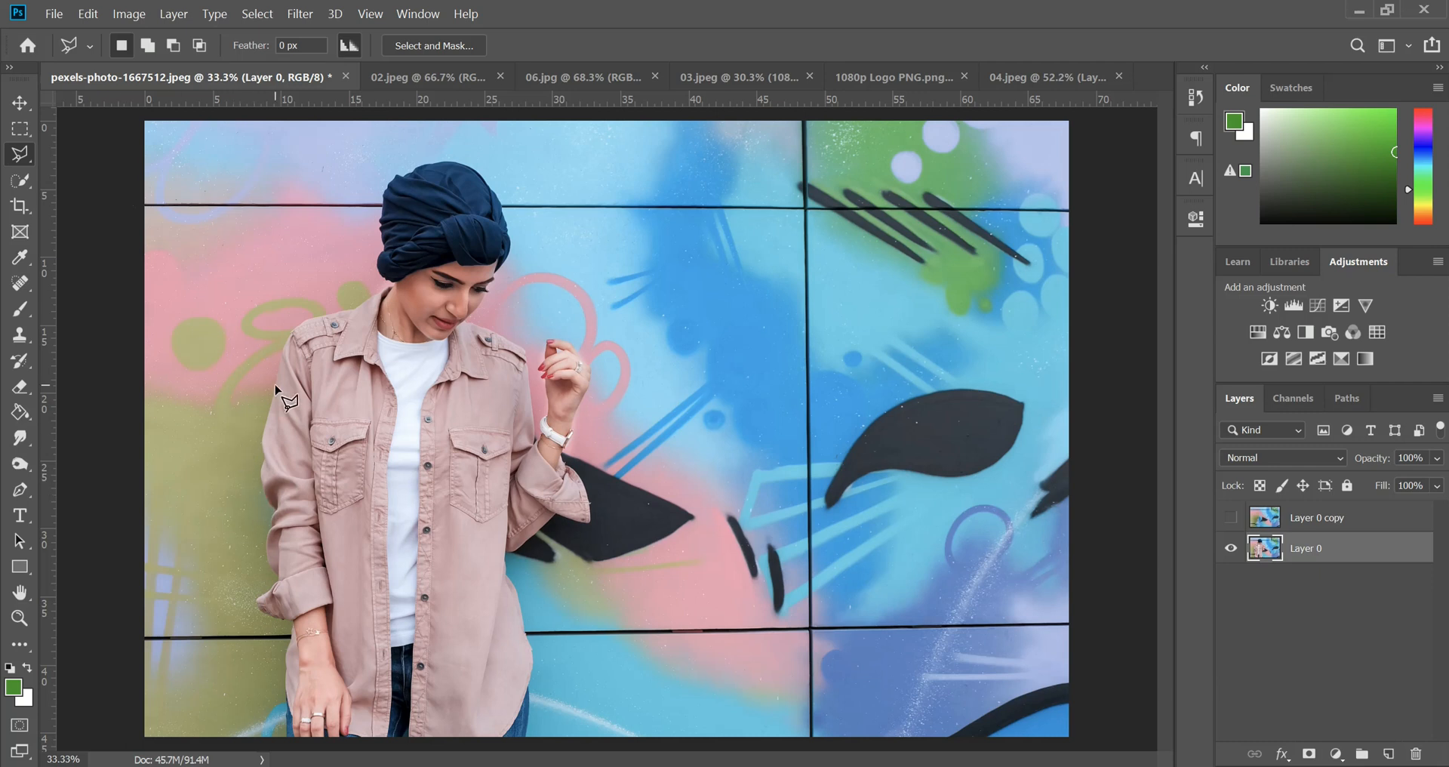
click(281, 315)
click(375, 286)
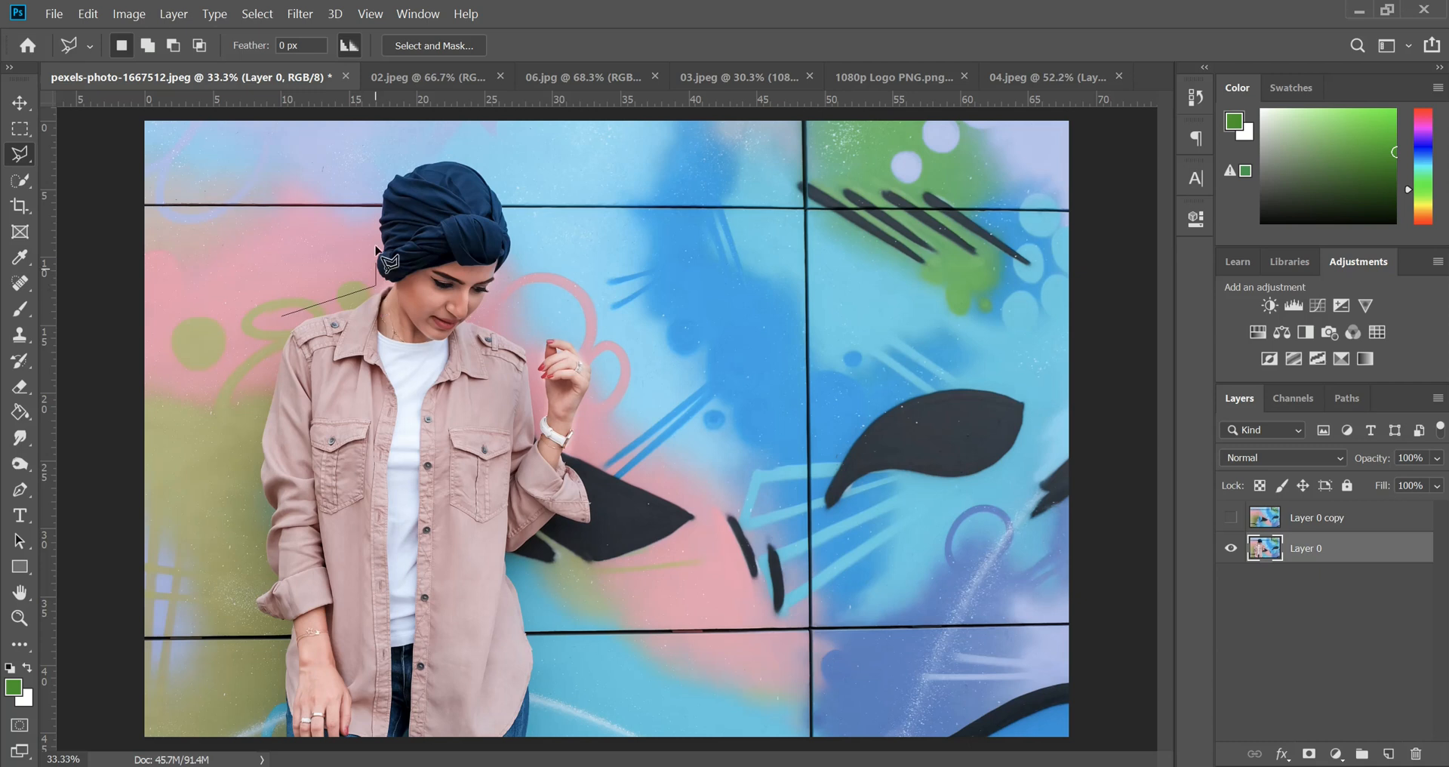
click(370, 188)
click(401, 155)
click(474, 151)
click(507, 182)
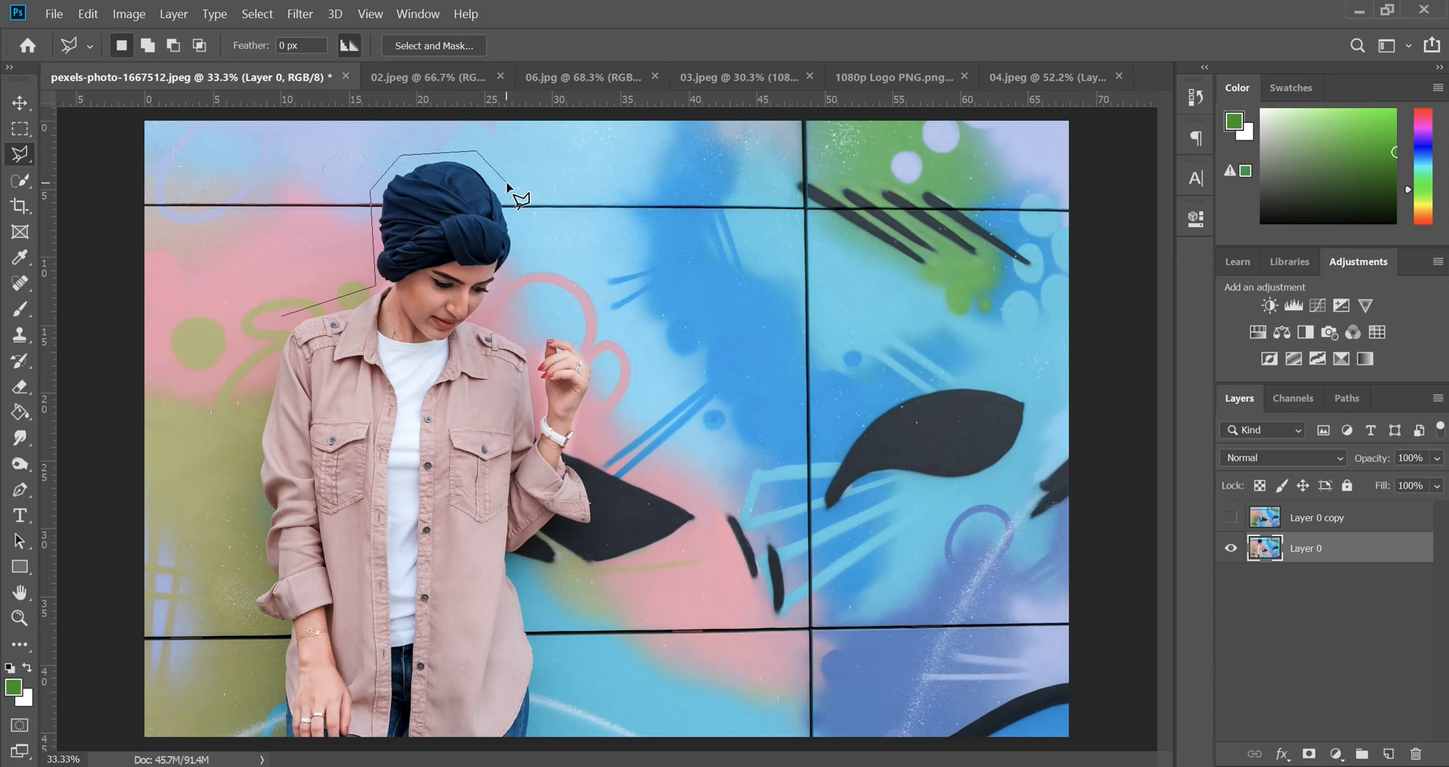
click(516, 247)
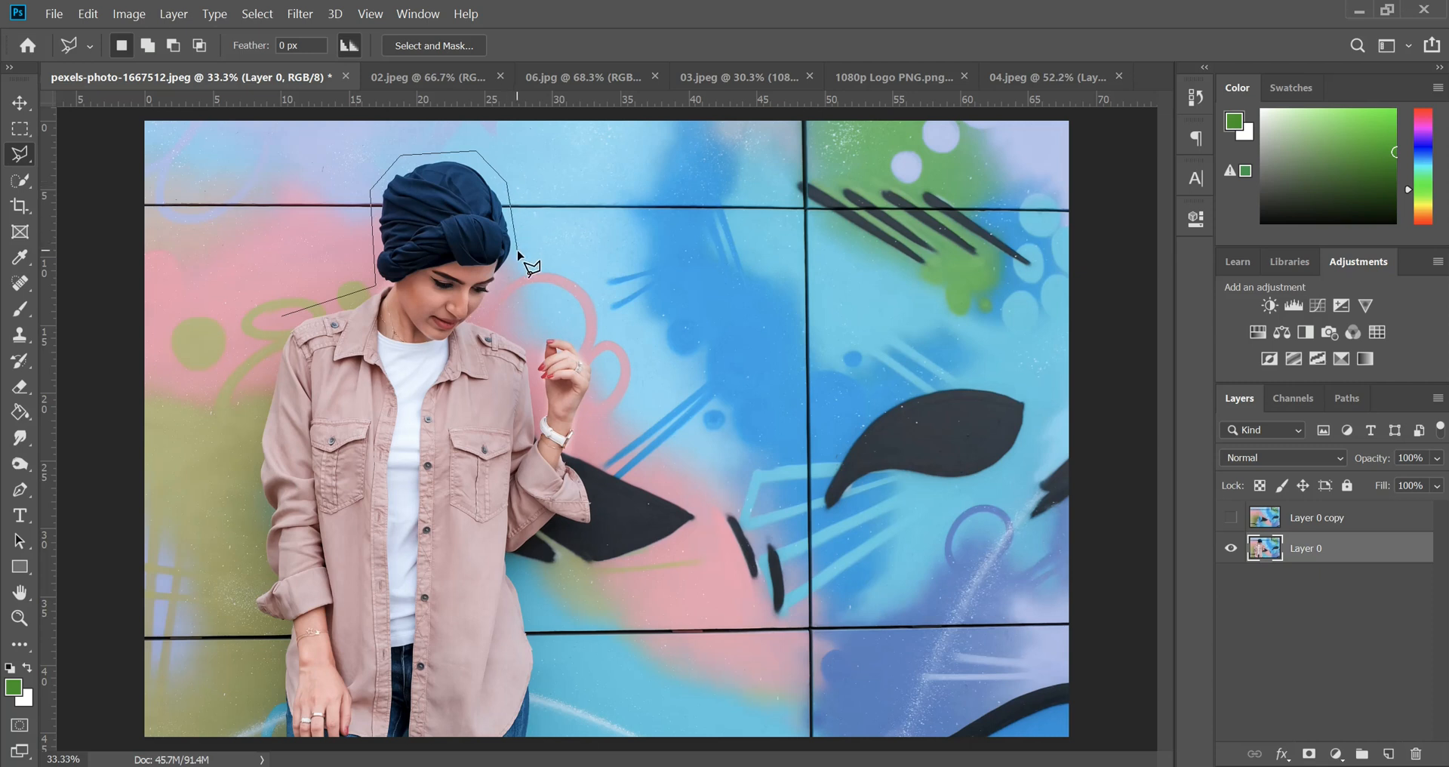
click(481, 323)
click(528, 339)
click(560, 324)
click(593, 353)
click(598, 390)
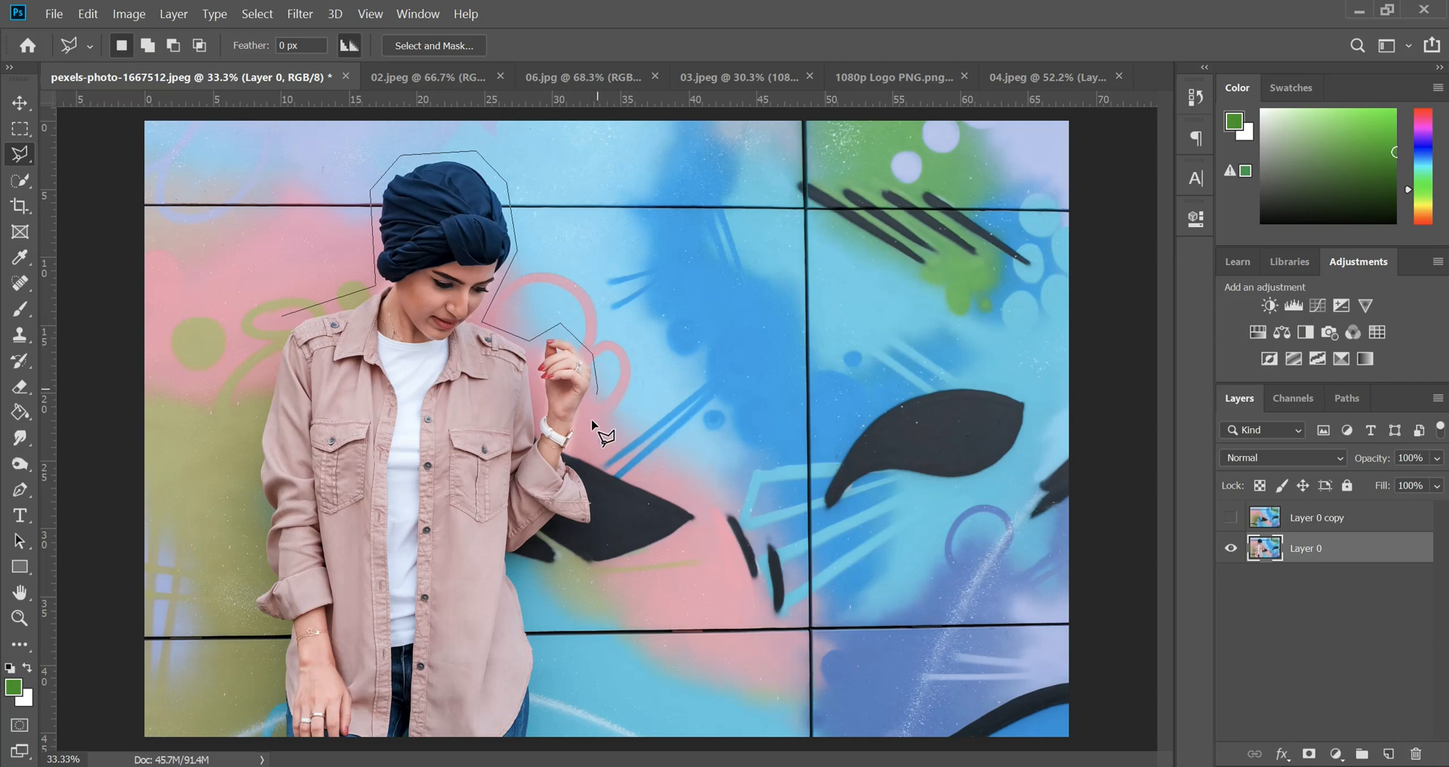
click(574, 455)
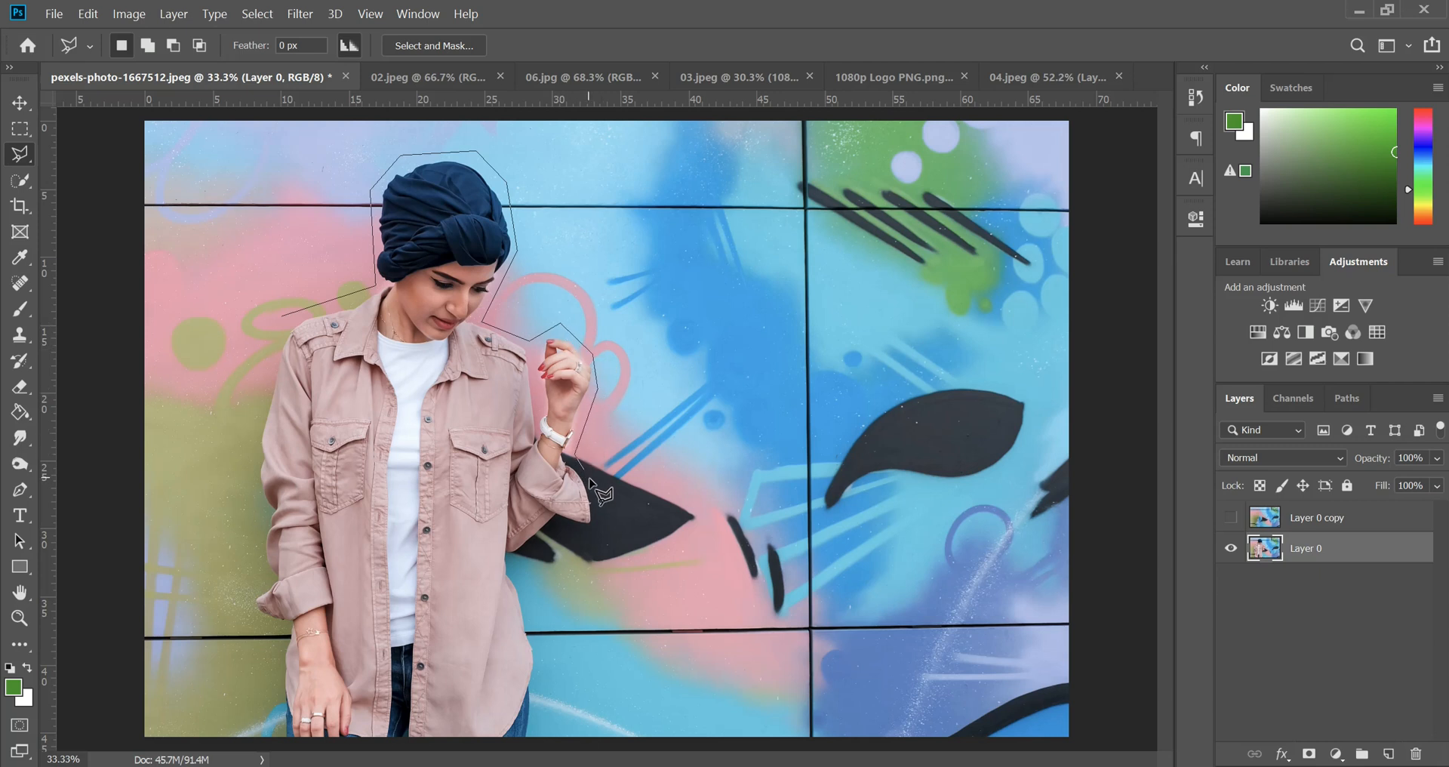
click(599, 536)
click(552, 528)
click(517, 560)
click(546, 666)
click(539, 744)
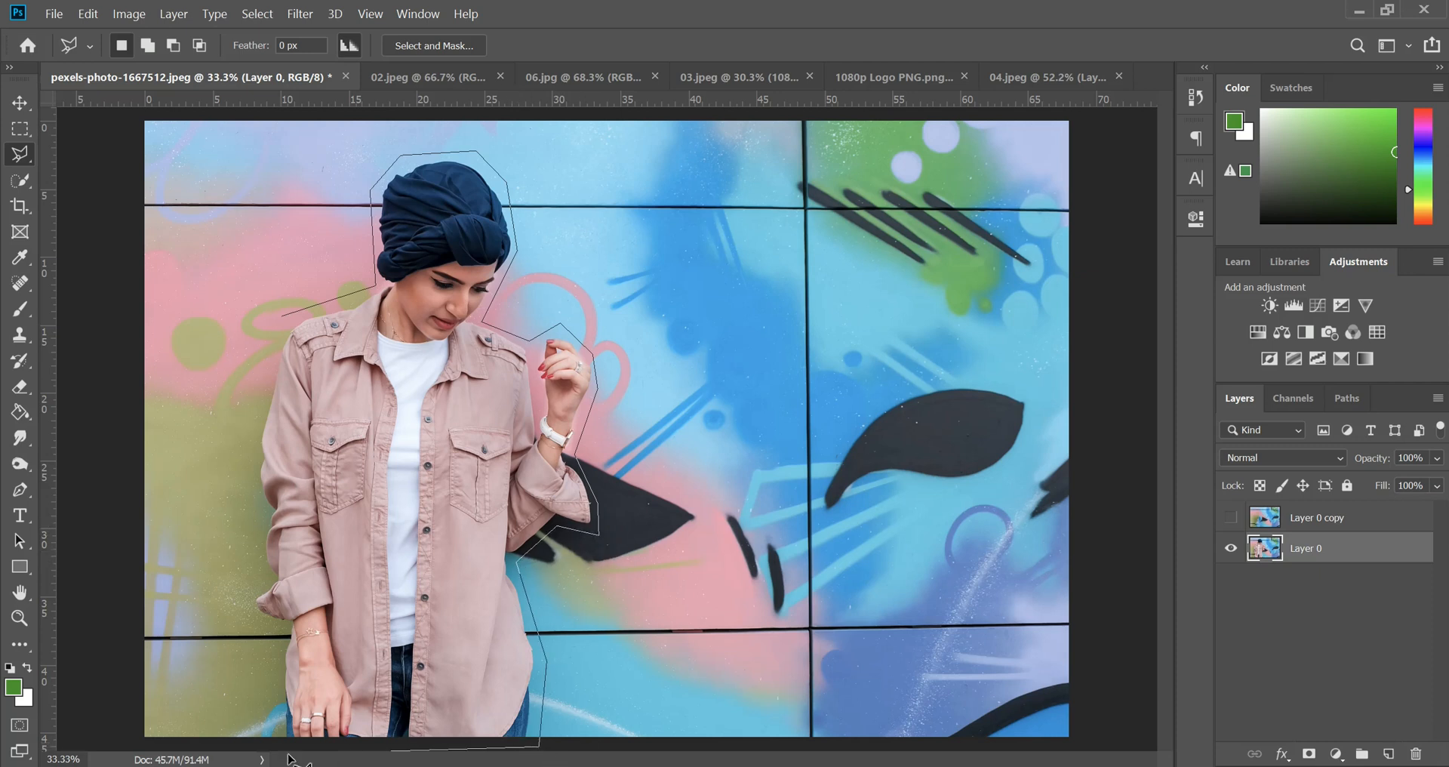
click(268, 743)
click(277, 639)
click(240, 600)
click(259, 575)
click(252, 436)
click(281, 316)
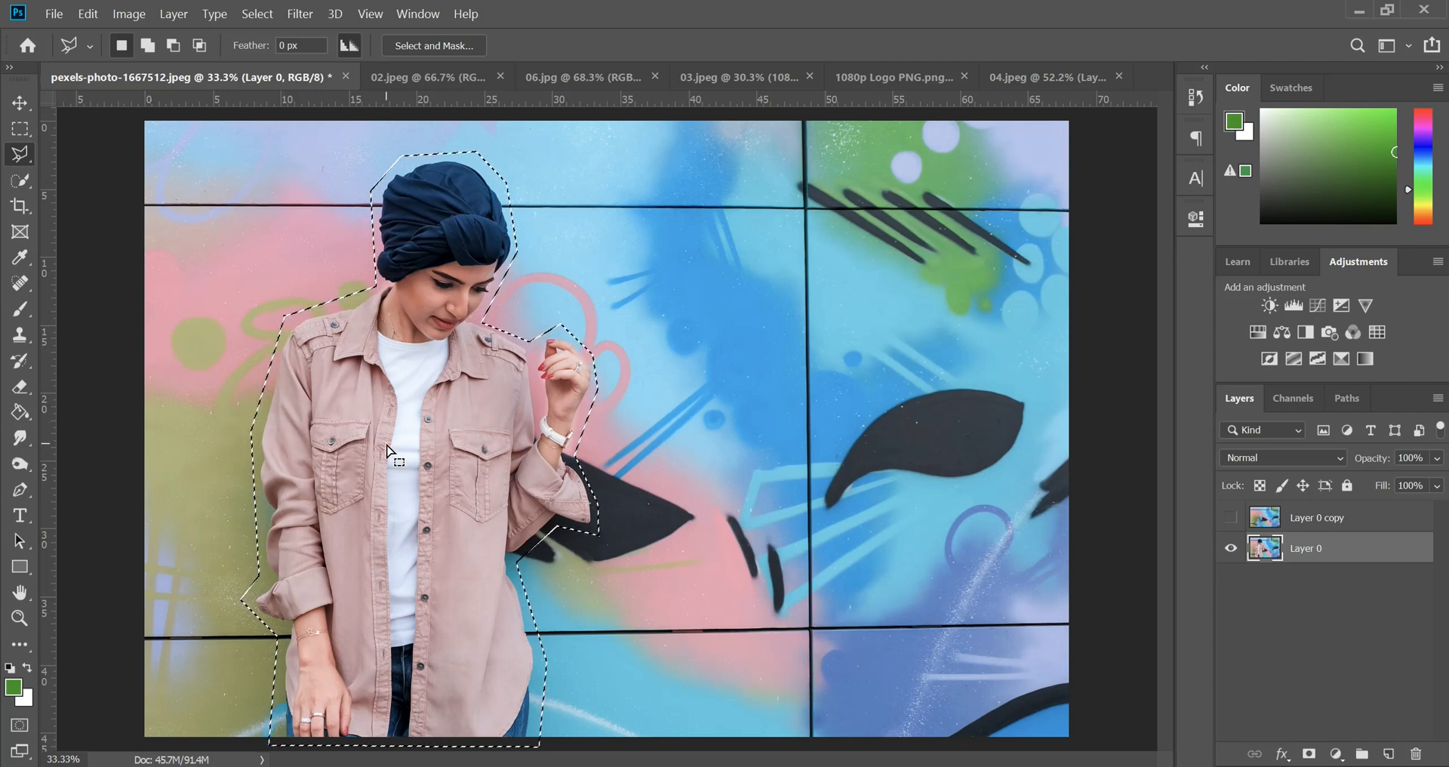
Duplicate Layer 0 and replace the selected woman on the copy with a Content-Aware fill, Normal mode, 100% opacity, clearing the selection.
drag(1354, 548, 1388, 753)
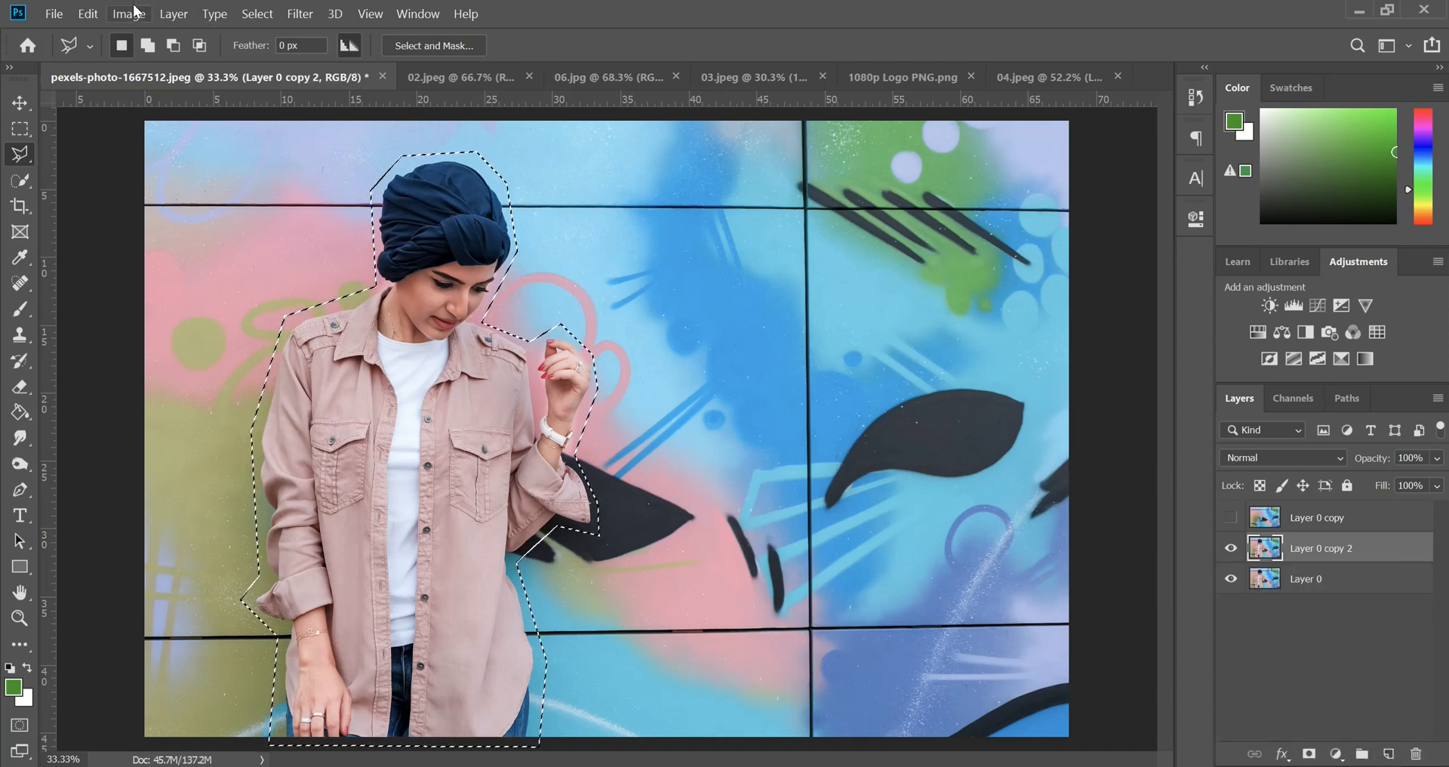
click(98, 14)
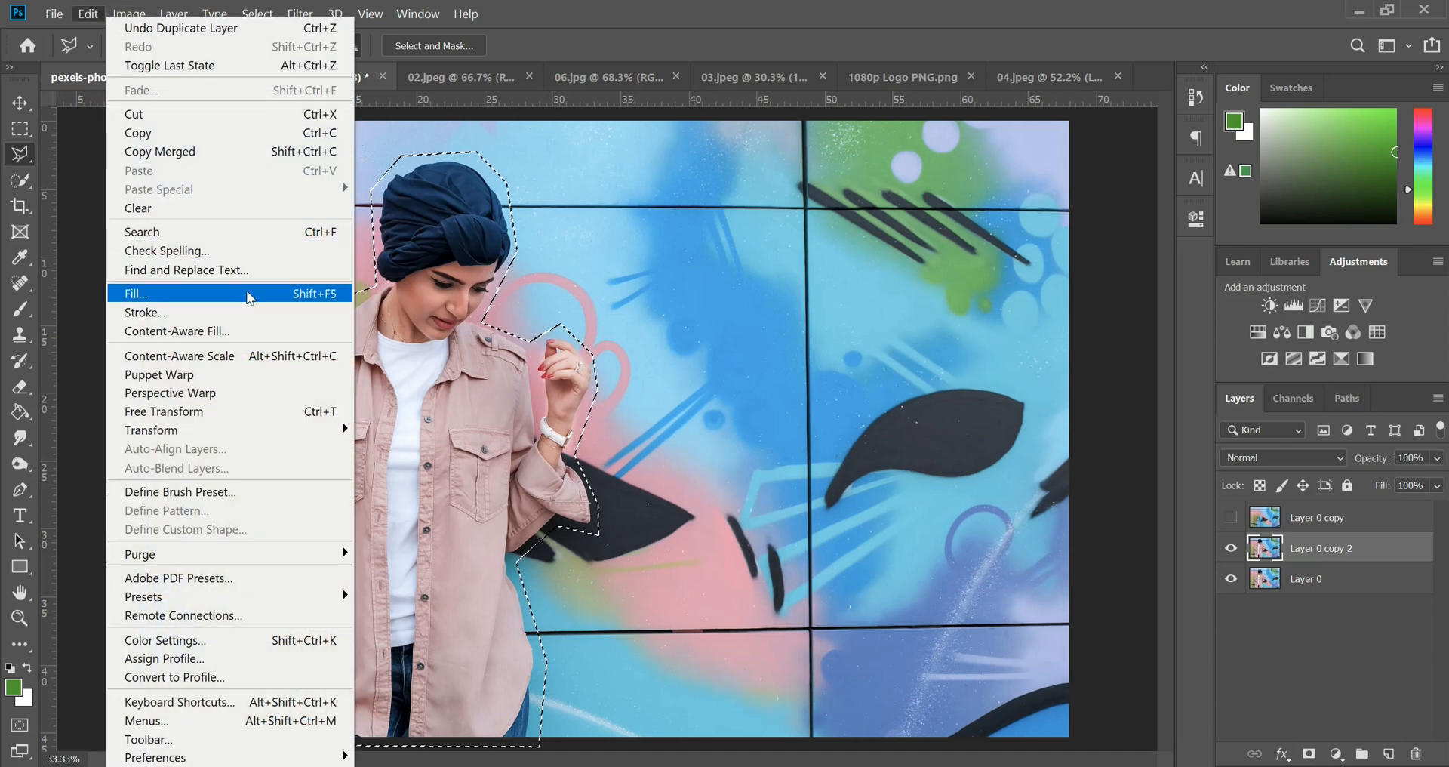
click(138, 294)
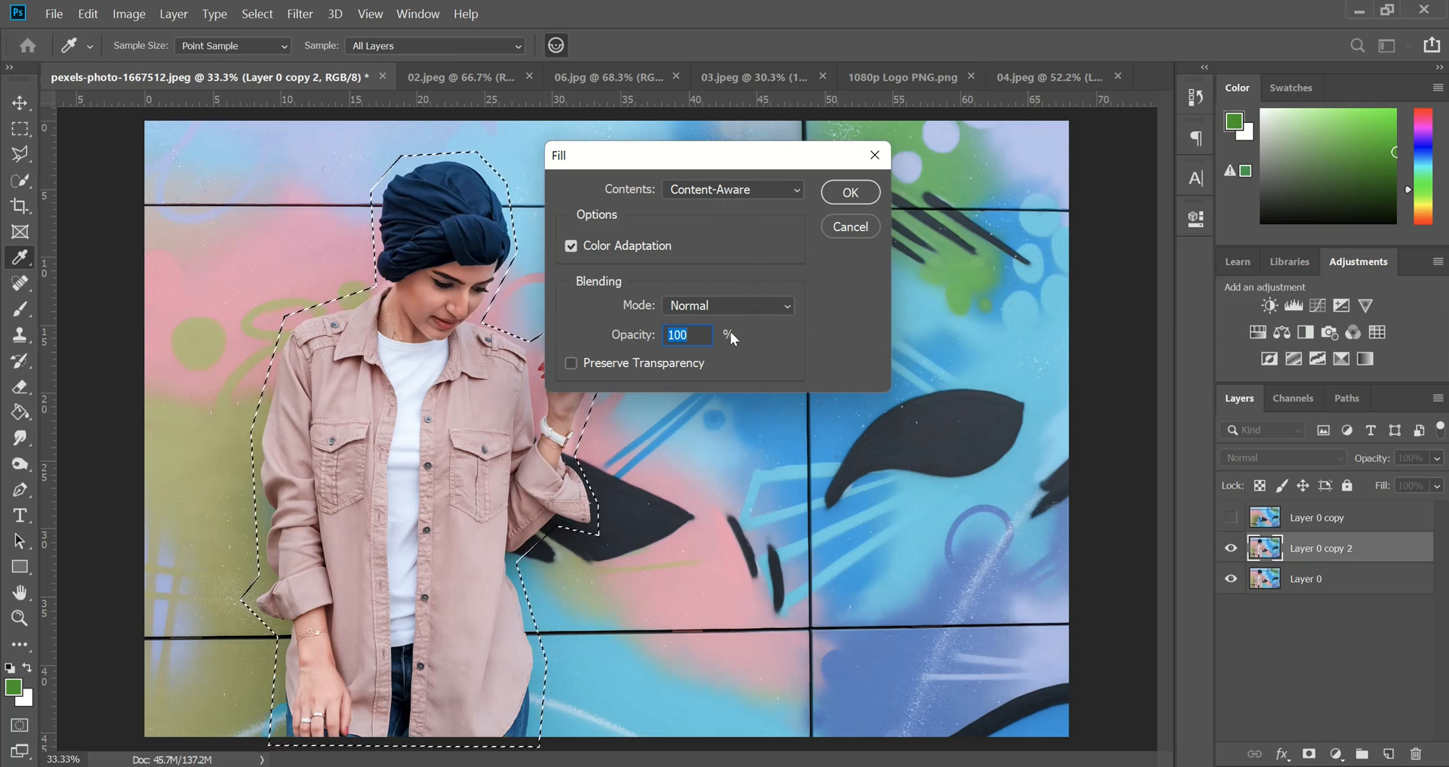
click(859, 198)
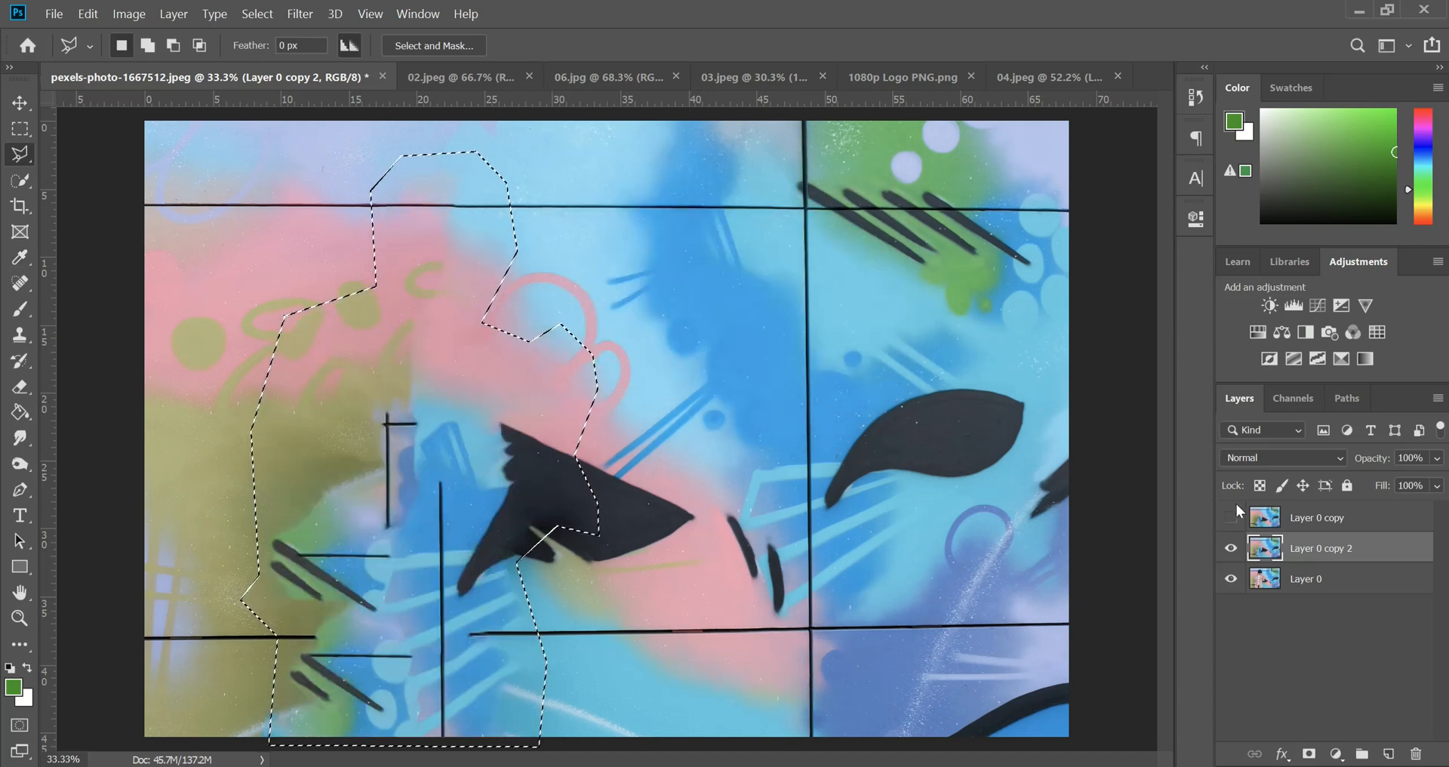
click(20, 128)
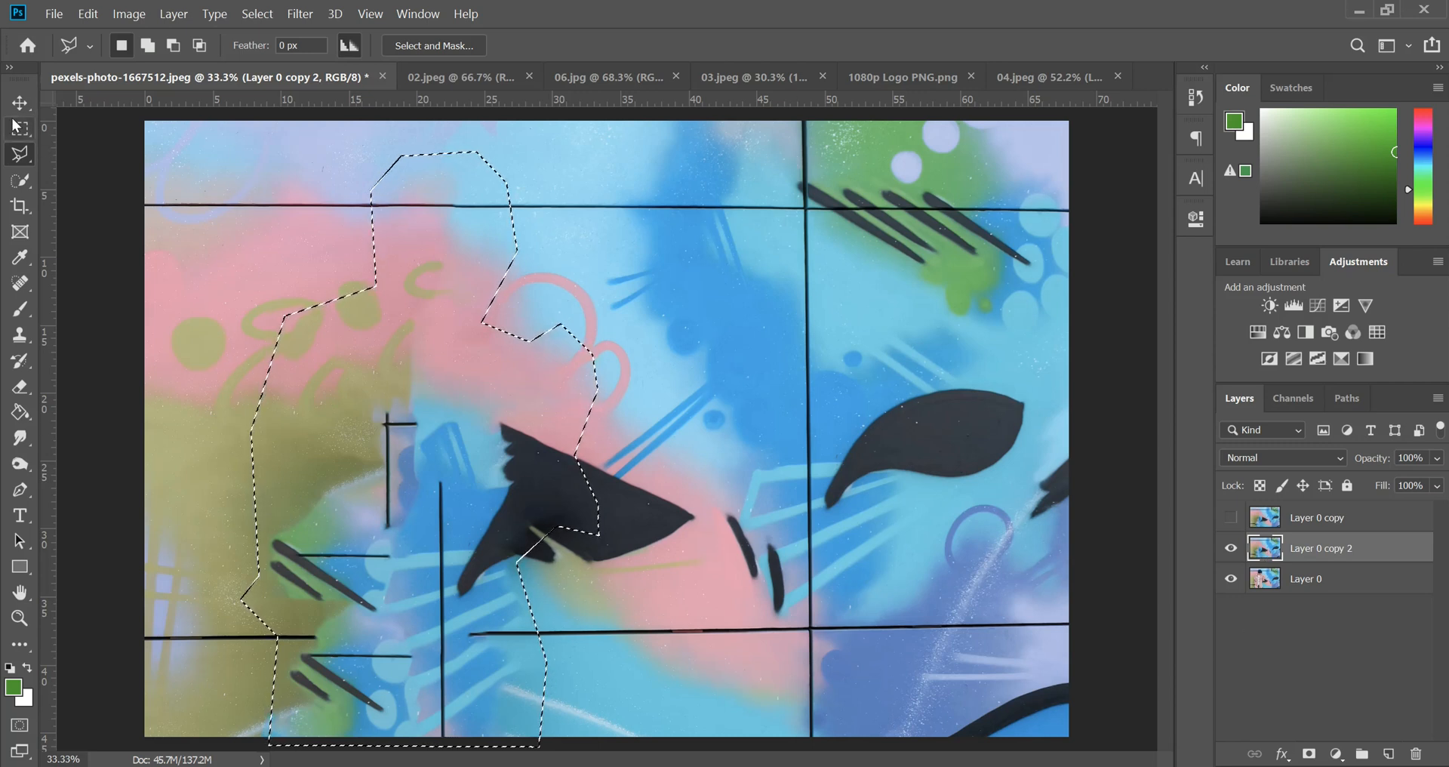
click(64, 183)
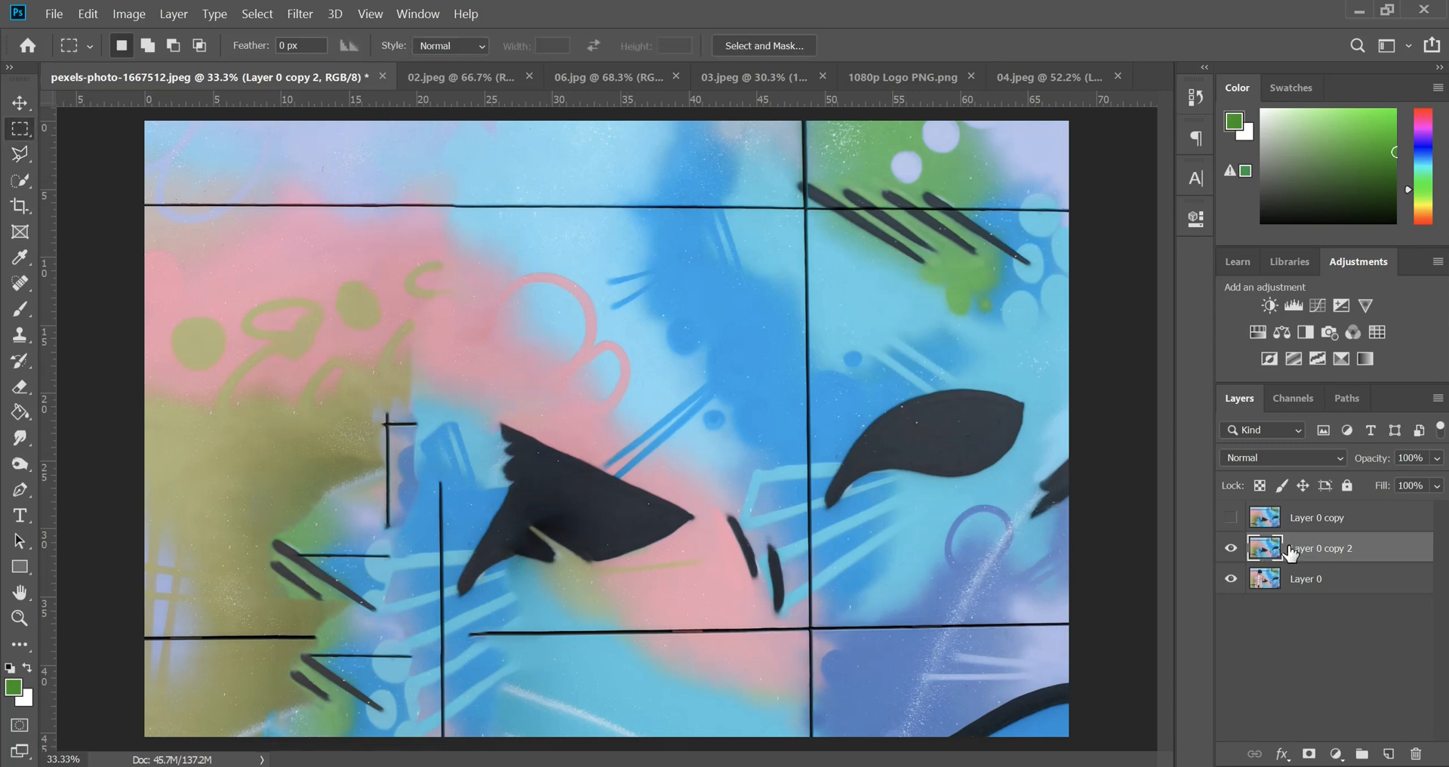
Toggle the visibility of Layer 0 copy 2 repeatedly to compare the filled background with the original photo.
click(1231, 548)
click(1231, 549)
click(1231, 549)
click(1231, 550)
click(1230, 549)
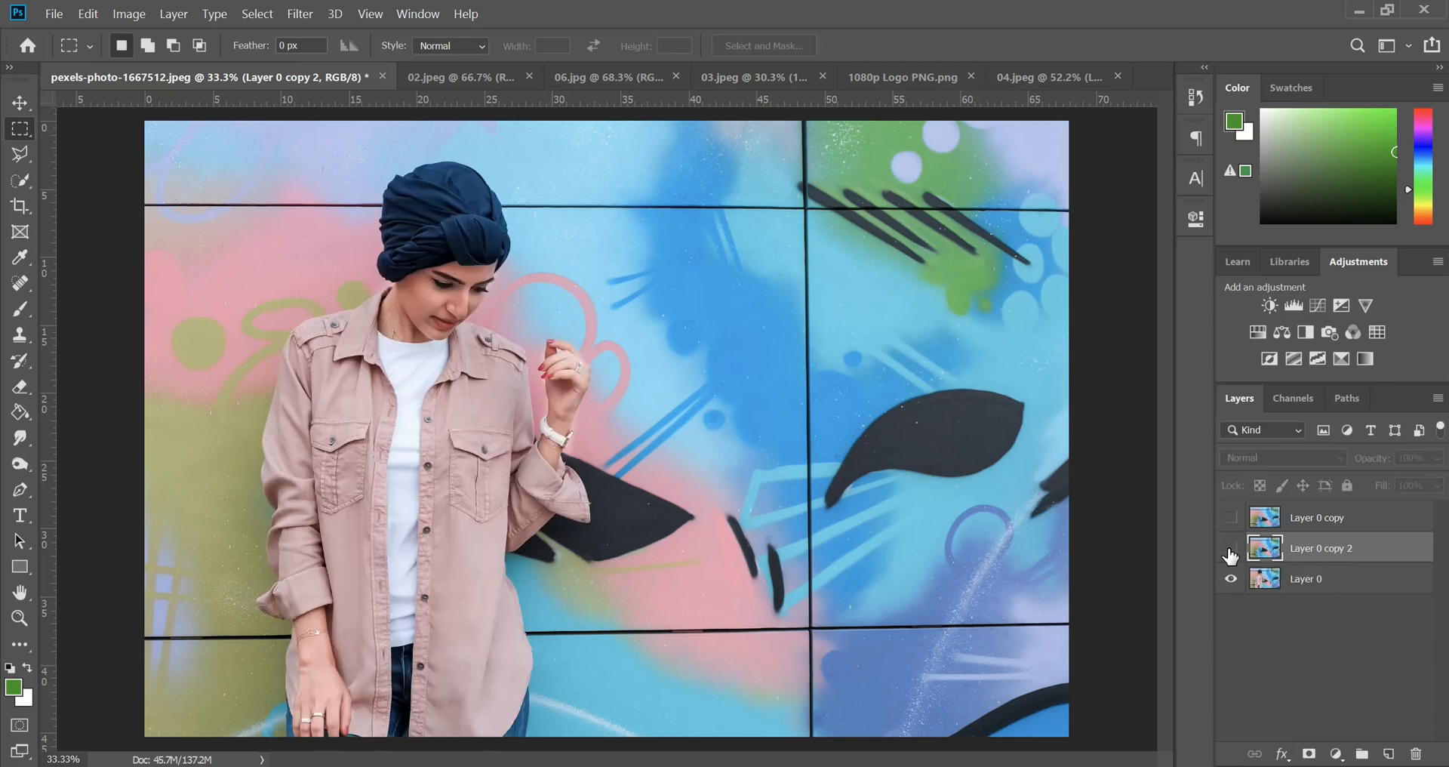
click(1231, 549)
click(1230, 550)
click(1231, 549)
click(1231, 549)
click(1231, 550)
click(1231, 549)
click(1231, 549)
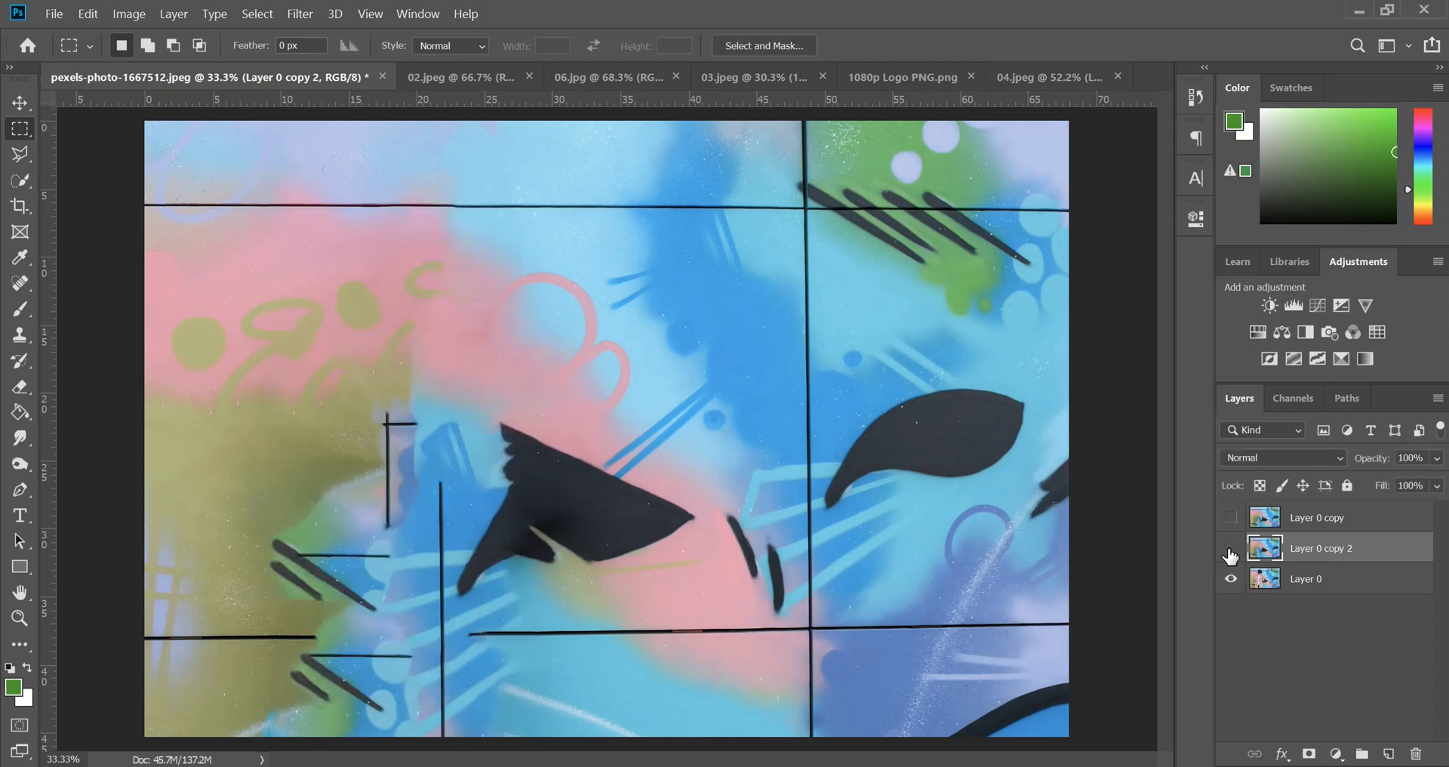
click(1230, 550)
click(1231, 549)
click(1231, 549)
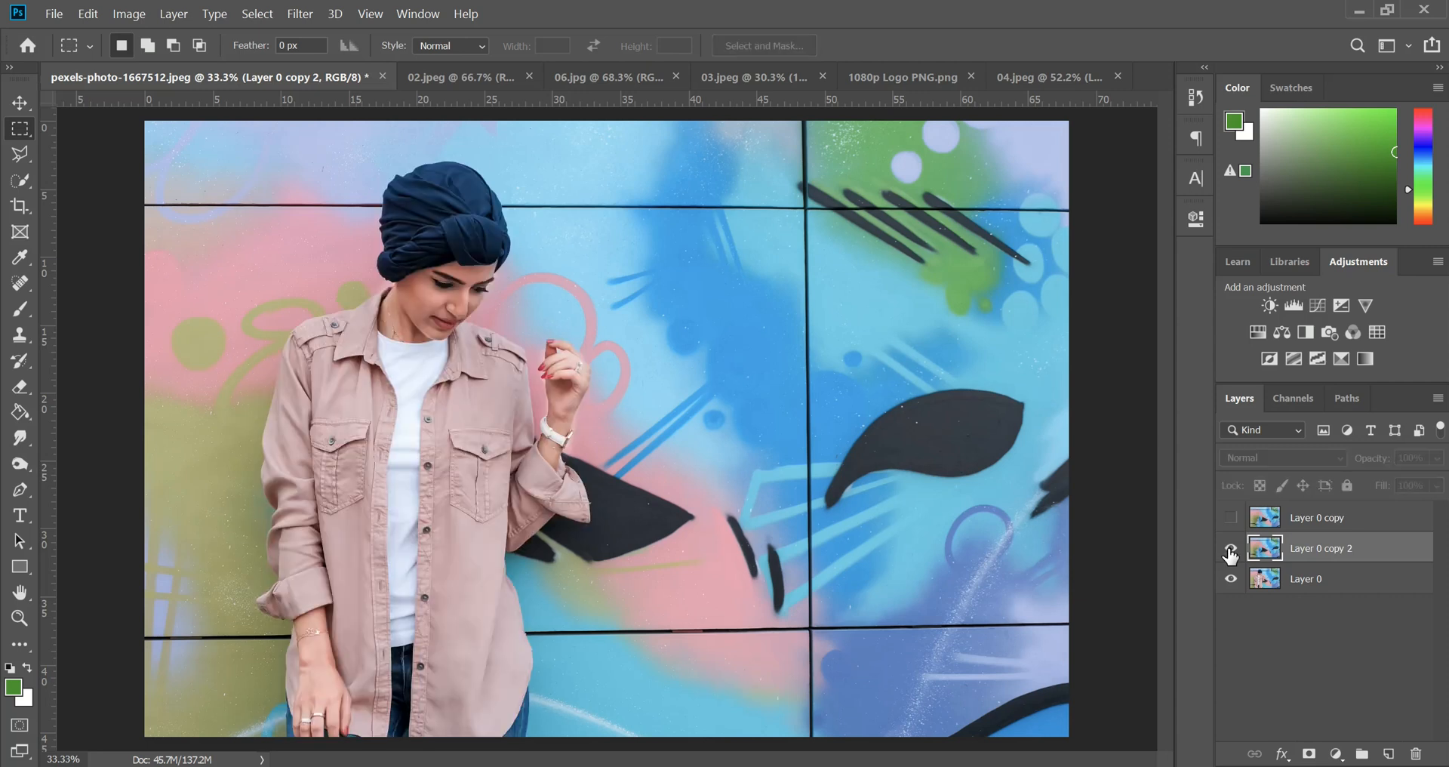
click(1231, 550)
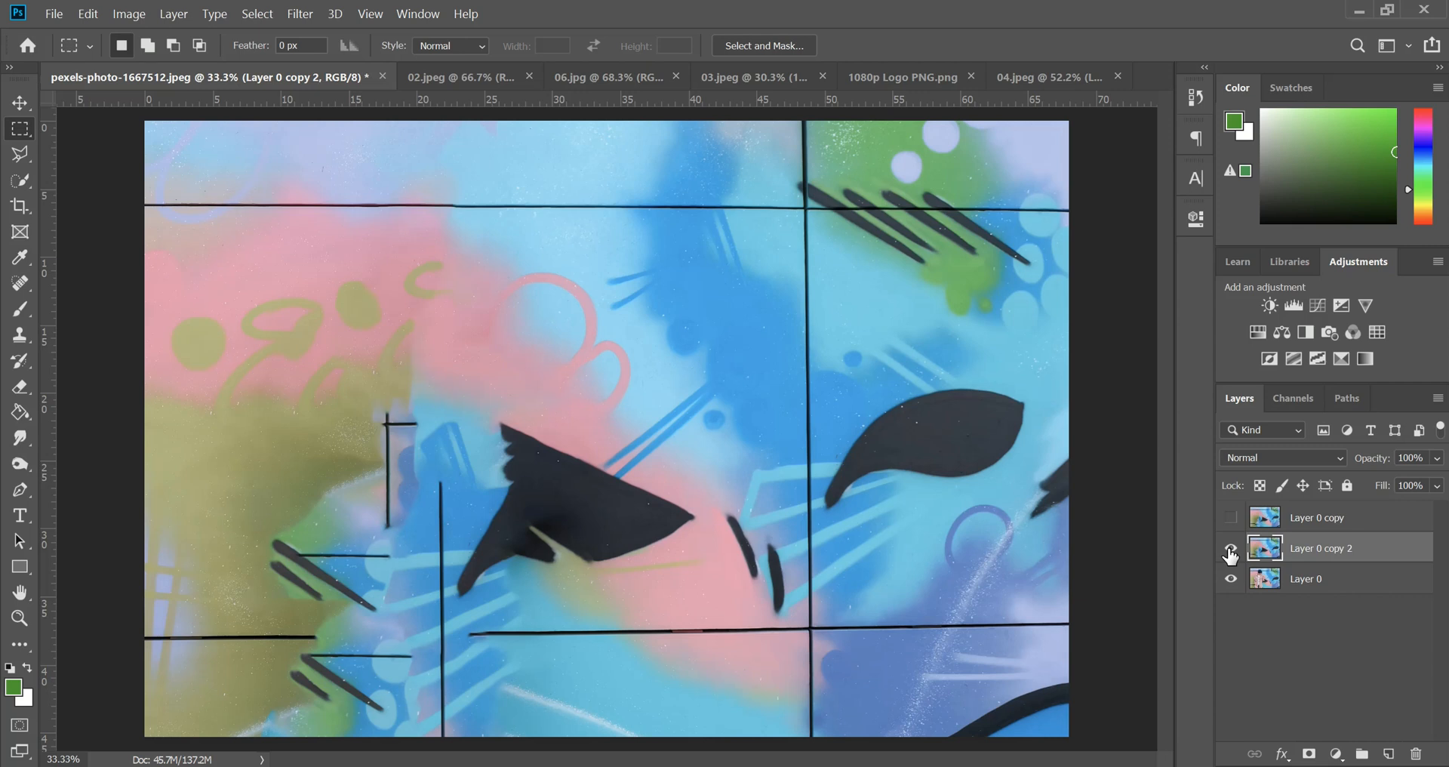
Hide Layer 0 and add a white letter D in STLiti at 1296 pt over the mural.
click(1232, 580)
click(20, 514)
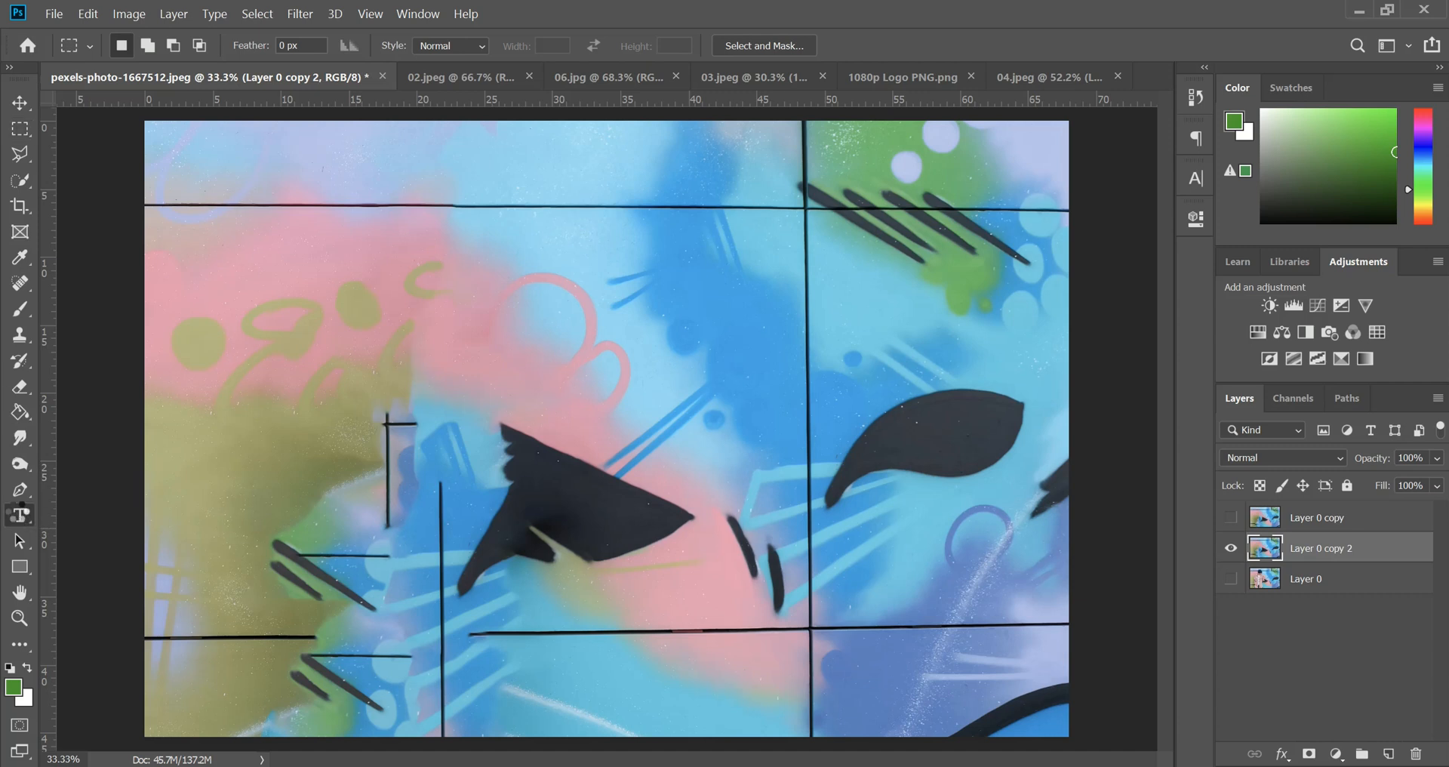
click(410, 359)
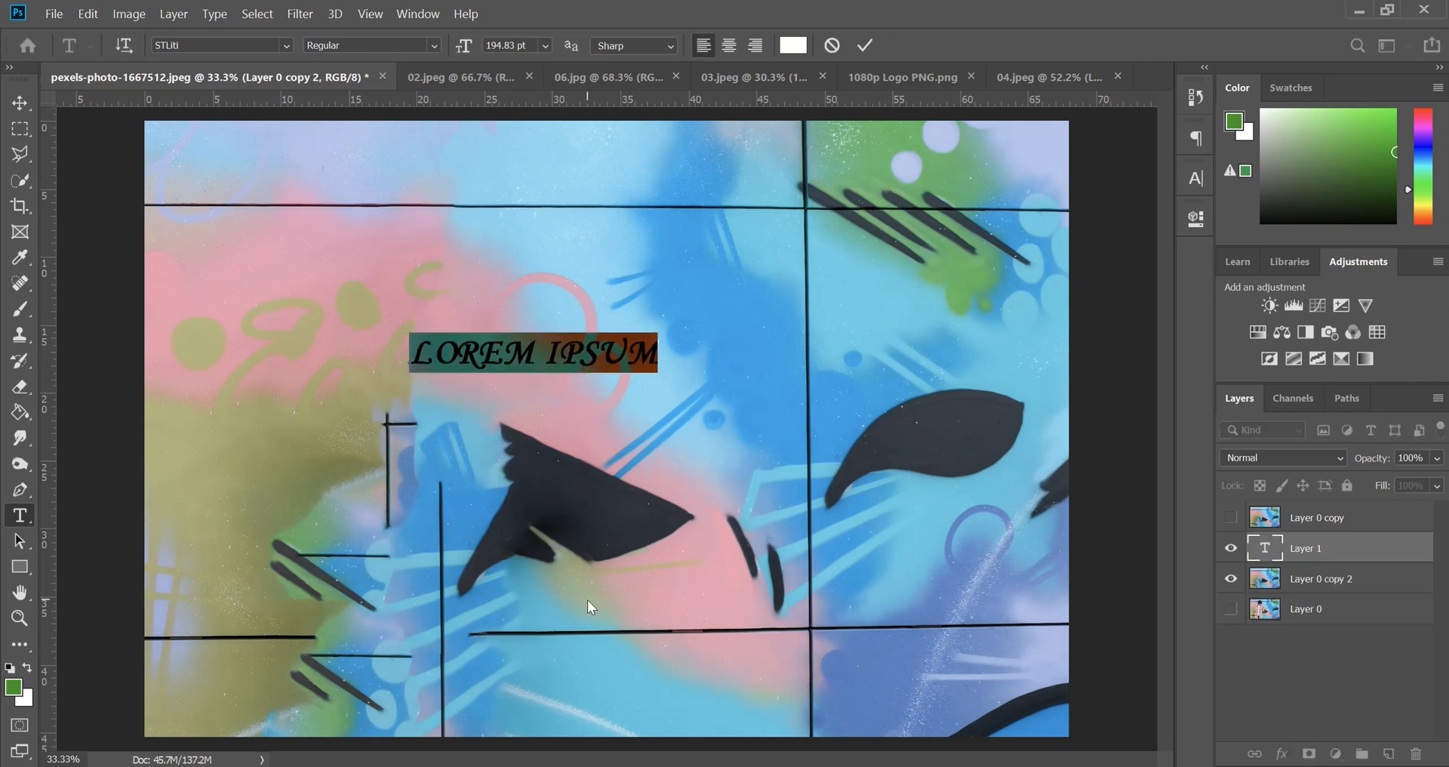
text(D)
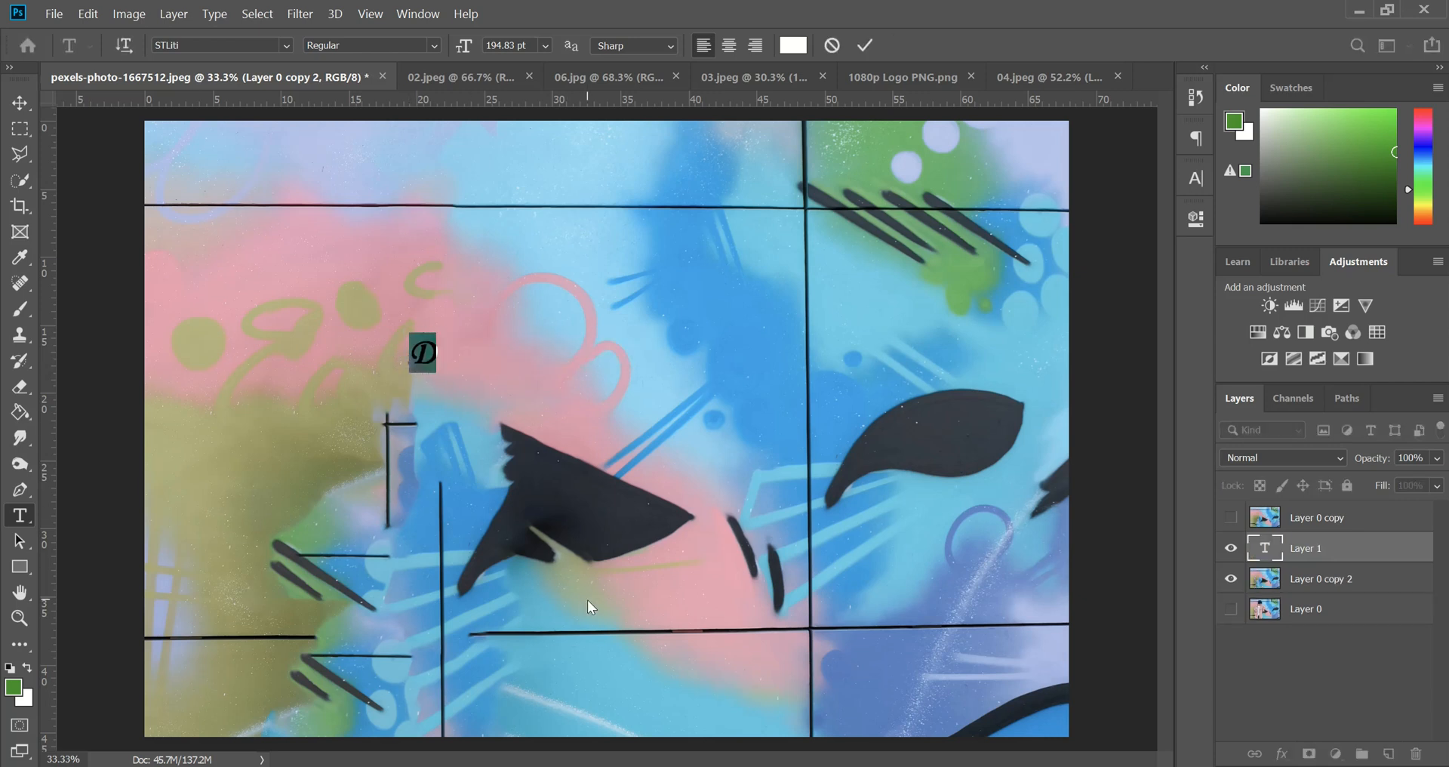
drag(468, 46, 1344, 54)
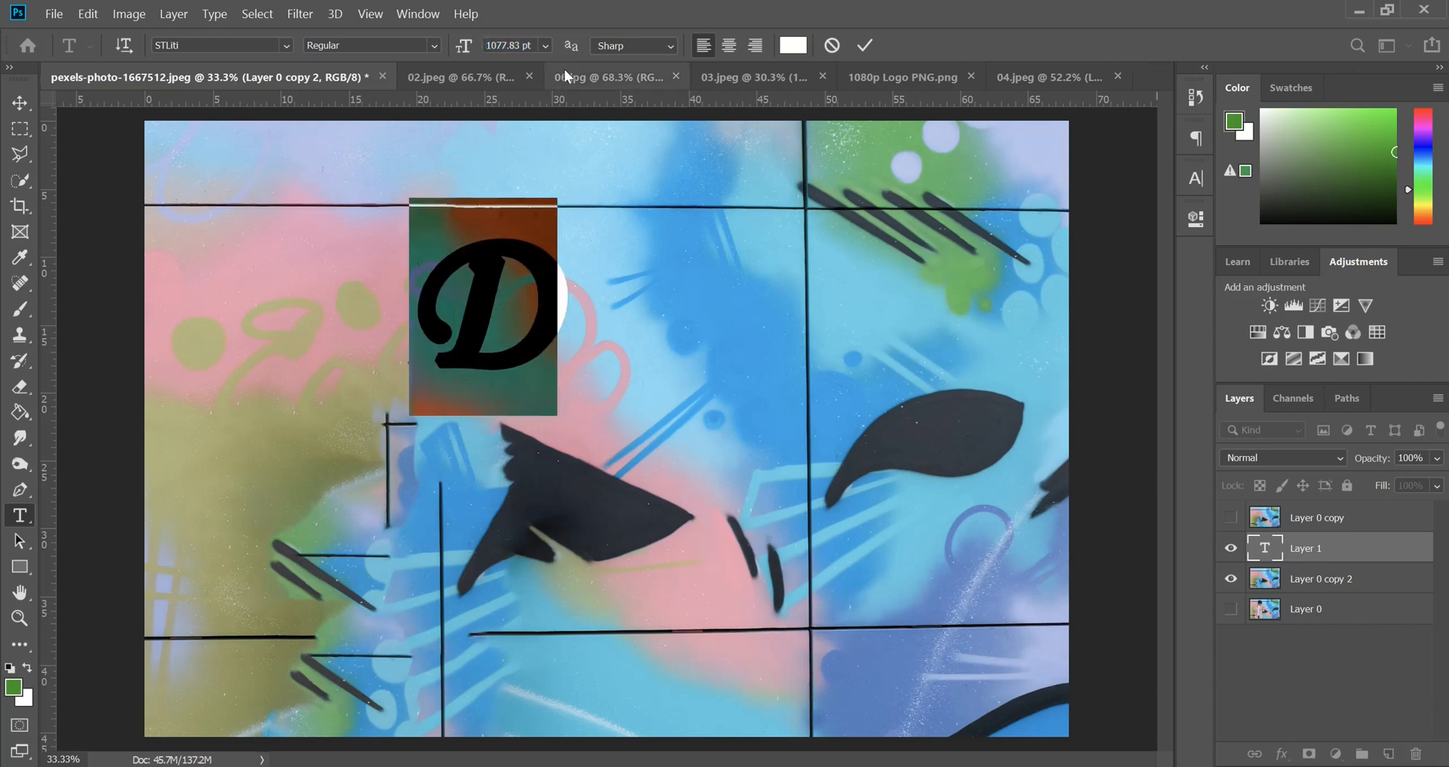
drag(461, 57, 1067, 137)
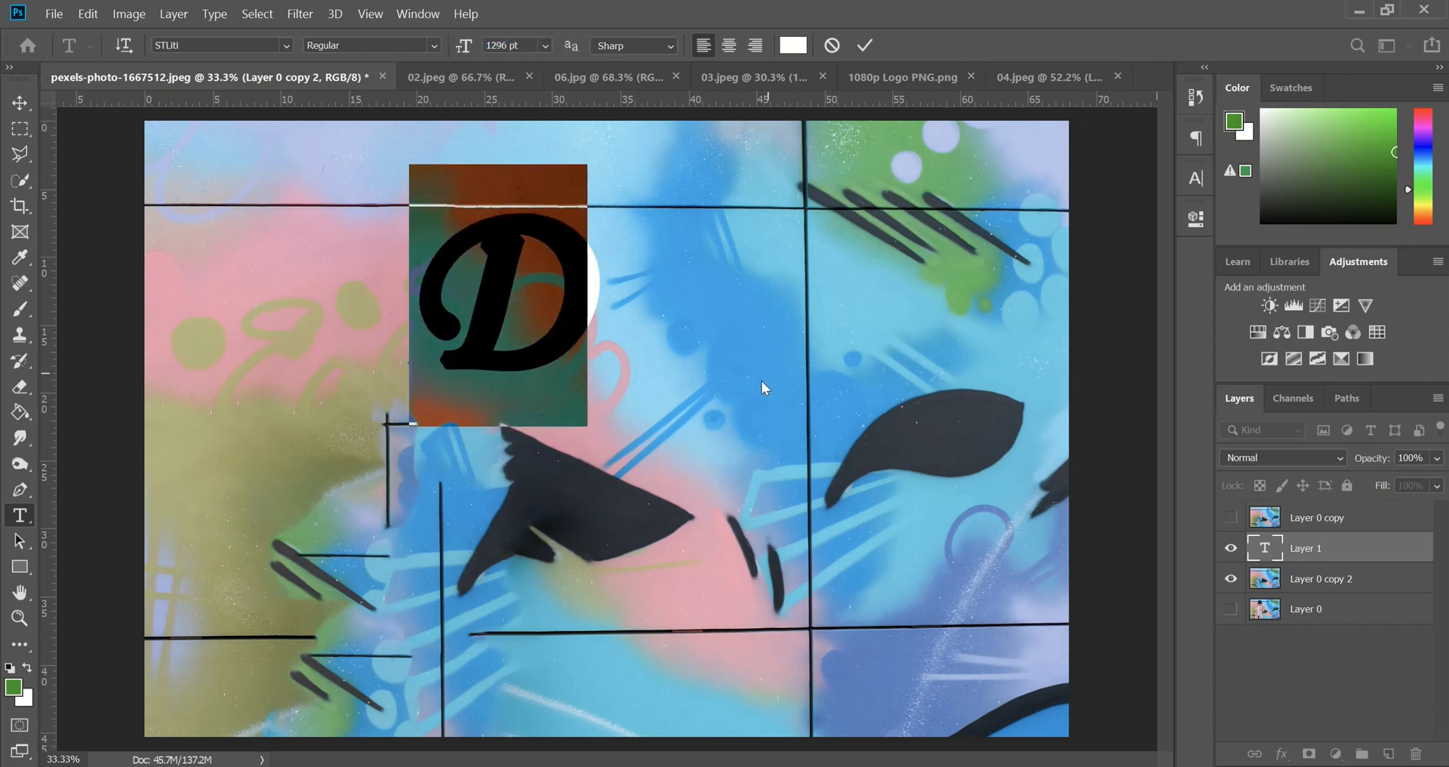
click(703, 392)
click(591, 361)
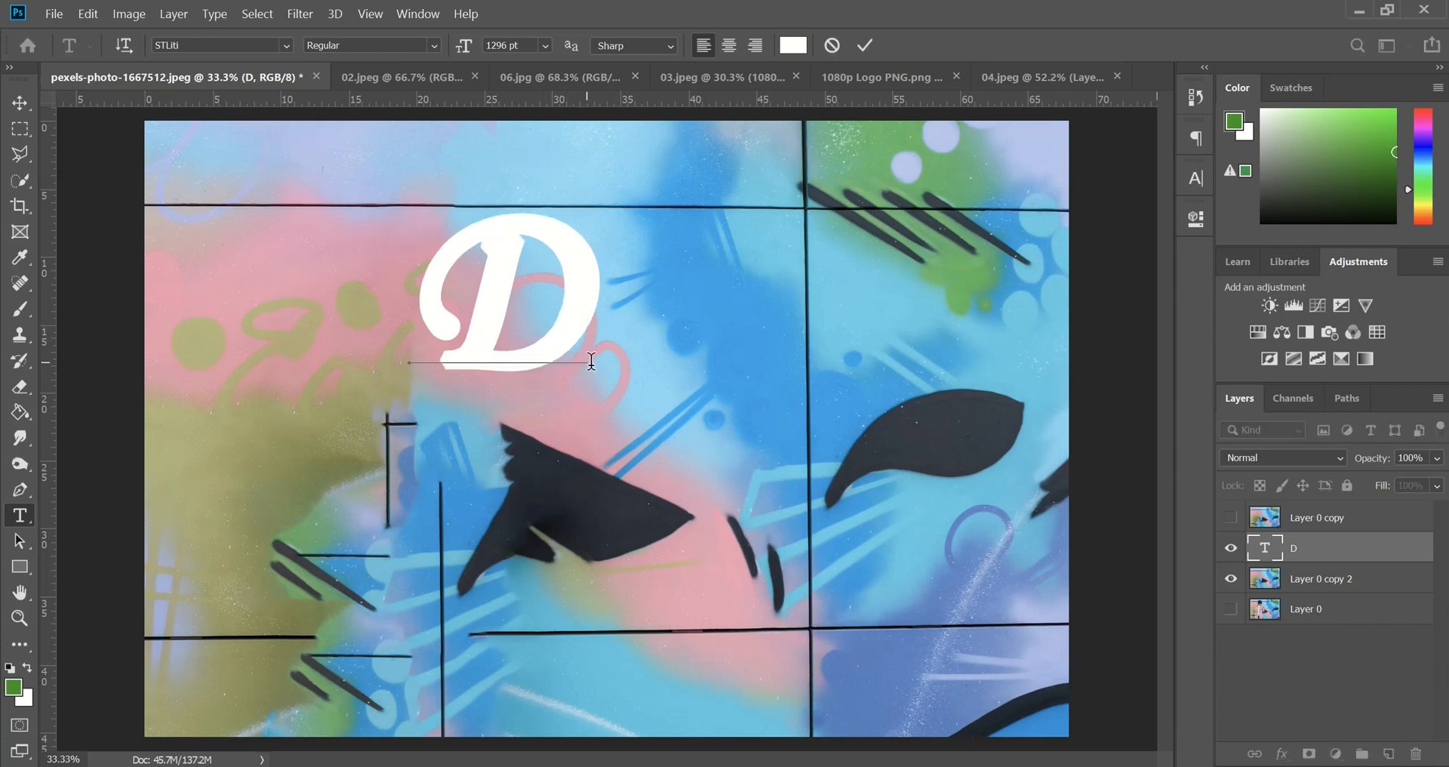
Move the letter D towards the middle of the mural and commit the text.
drag(625, 390, 781, 535)
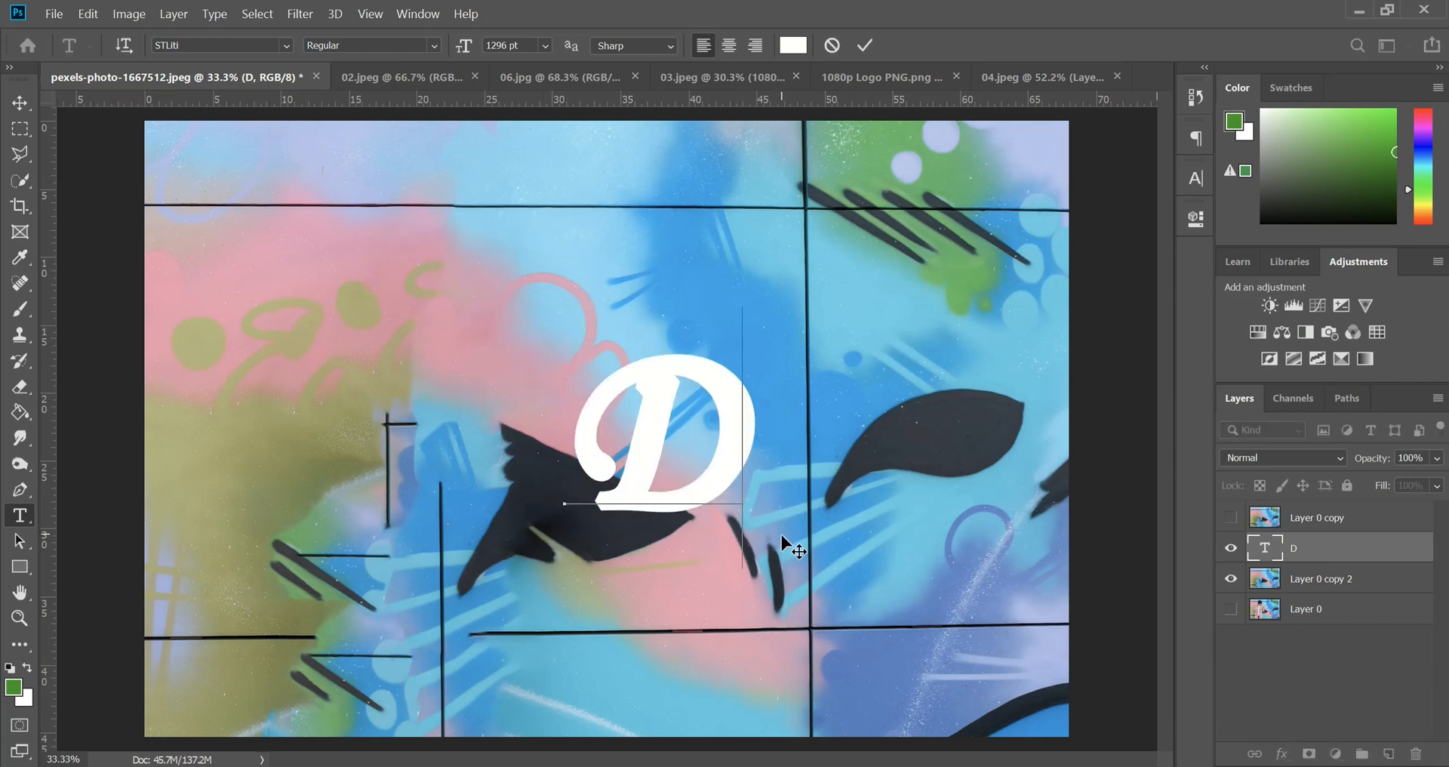
click(463, 45)
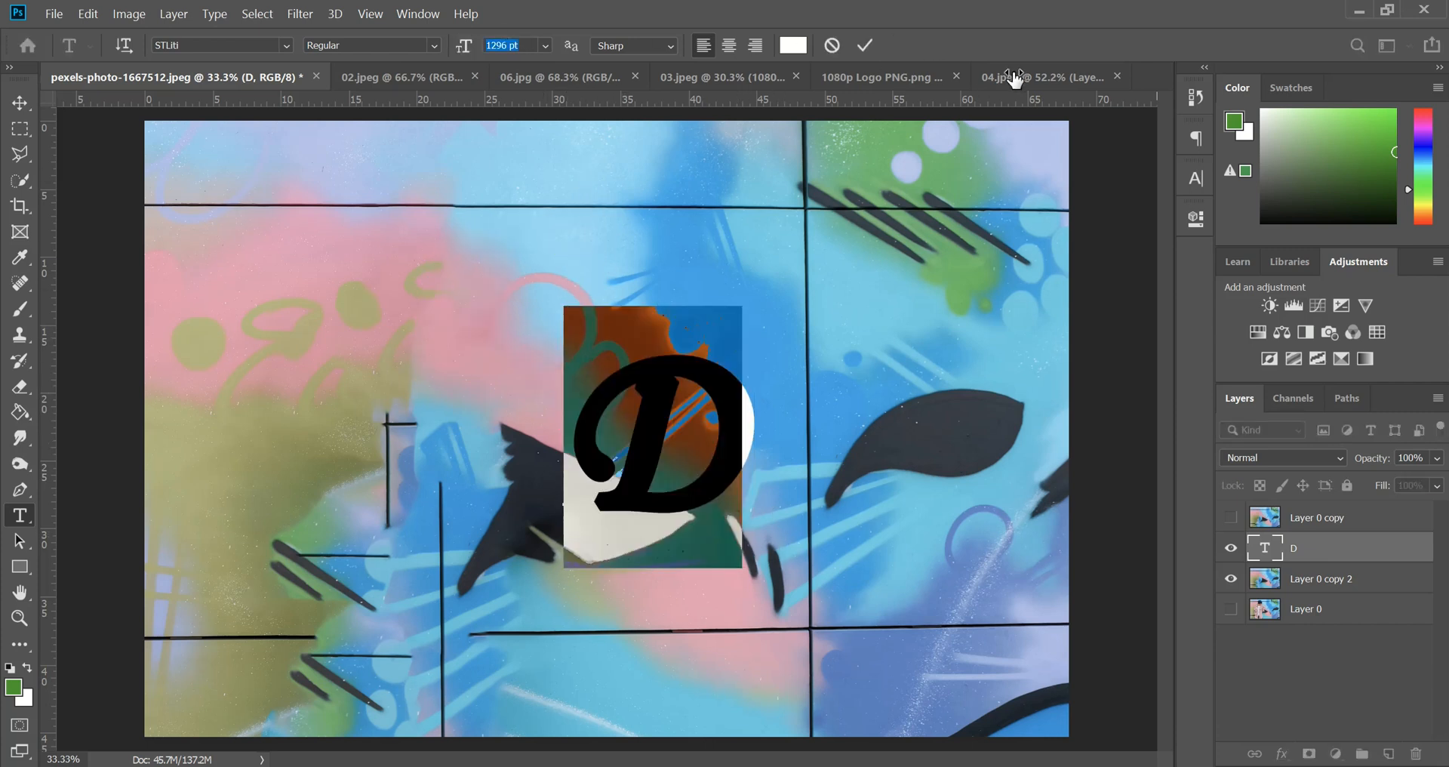
drag(1091, 73, 1085, 73)
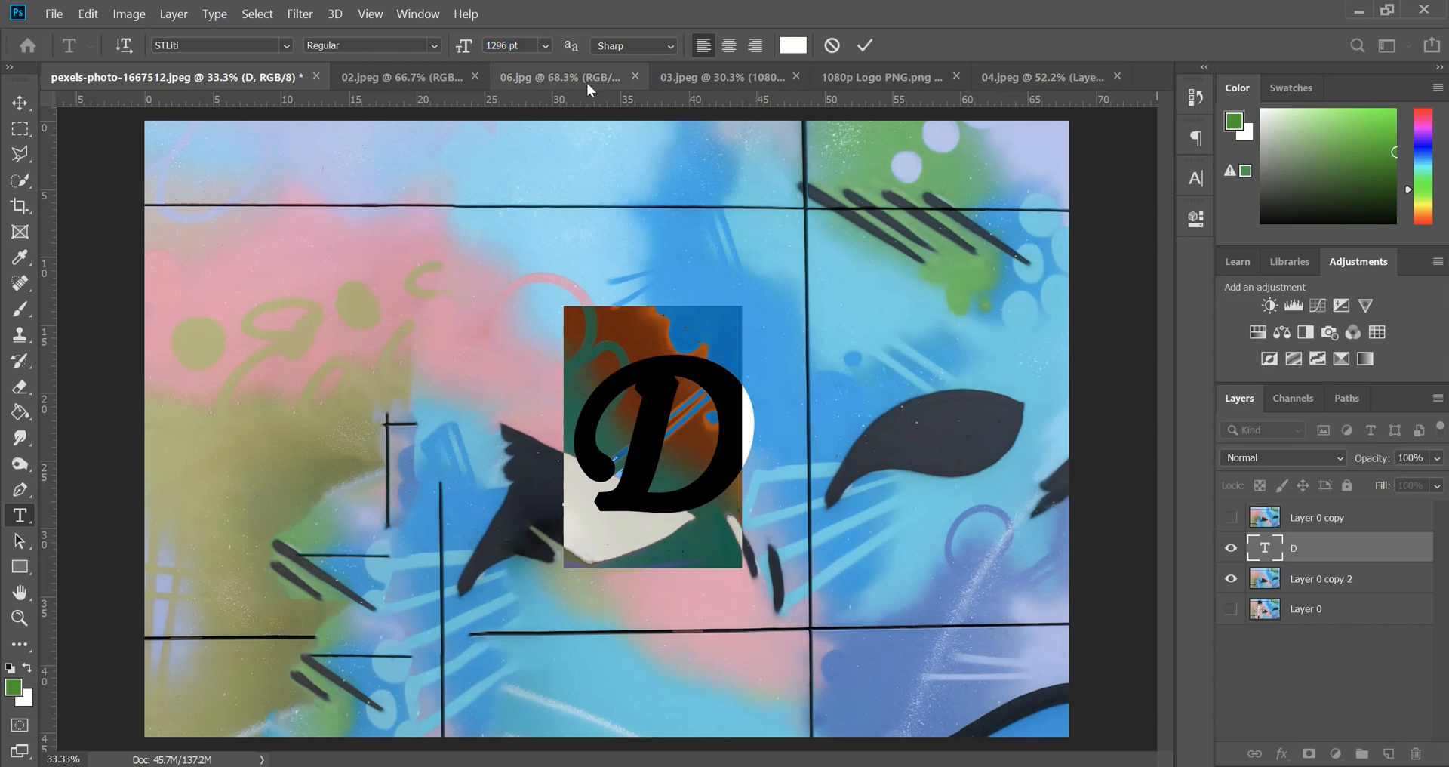
click(873, 53)
click(682, 453)
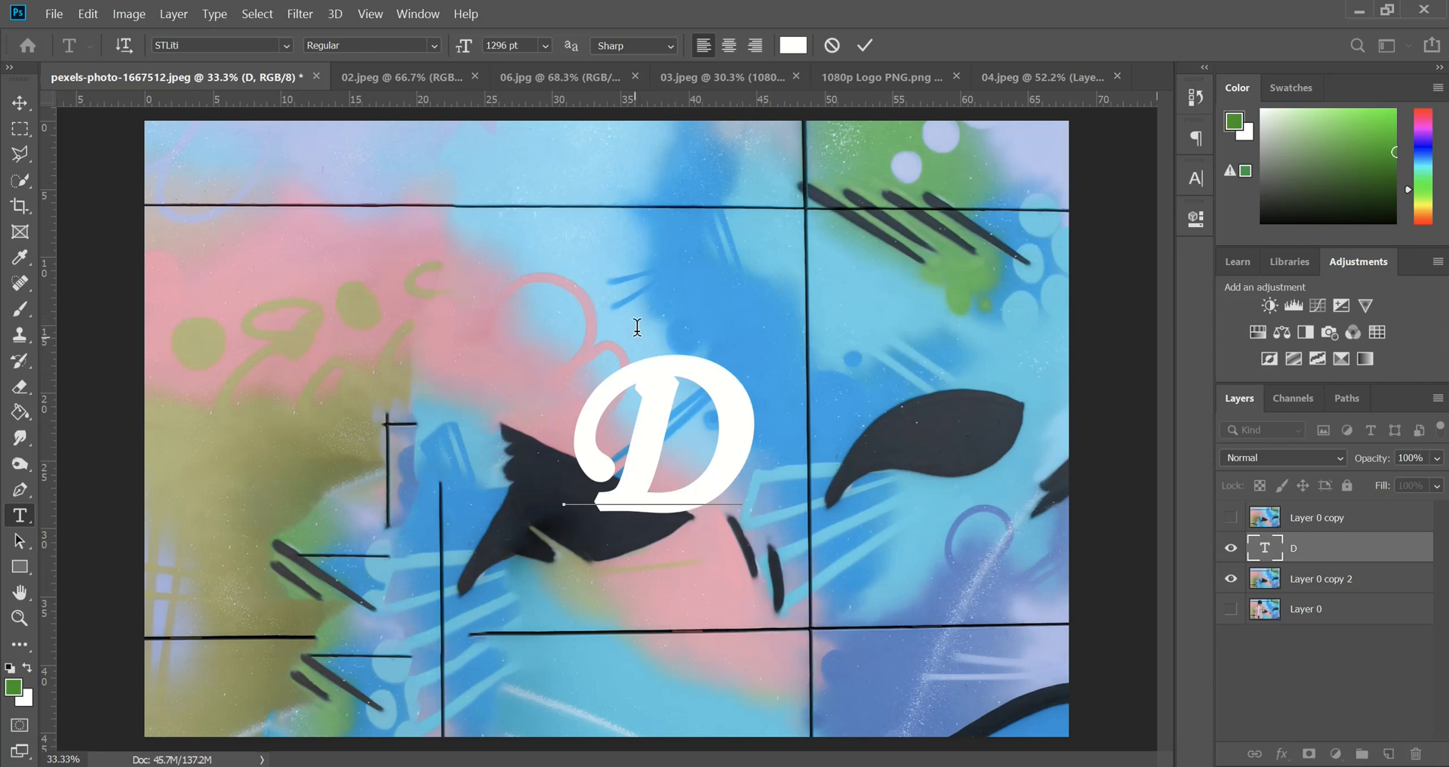
click(866, 46)
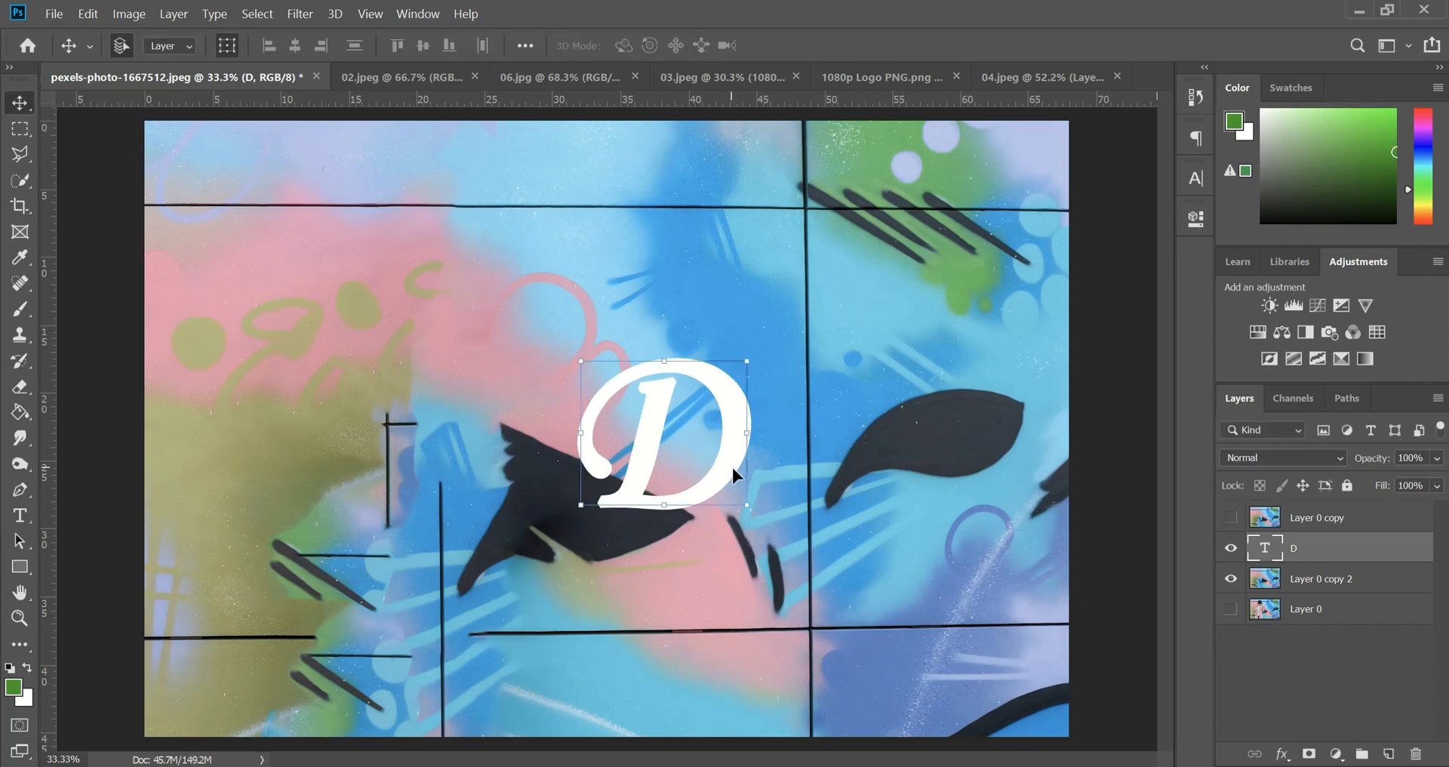
Scale the letter D to about two and a half times its size and position it near the middle of the mural.
drag(755, 513, 631, 421)
drag(647, 492, 943, 676)
drag(821, 563, 741, 417)
drag(775, 631, 849, 729)
drag(761, 468, 732, 479)
click(879, 46)
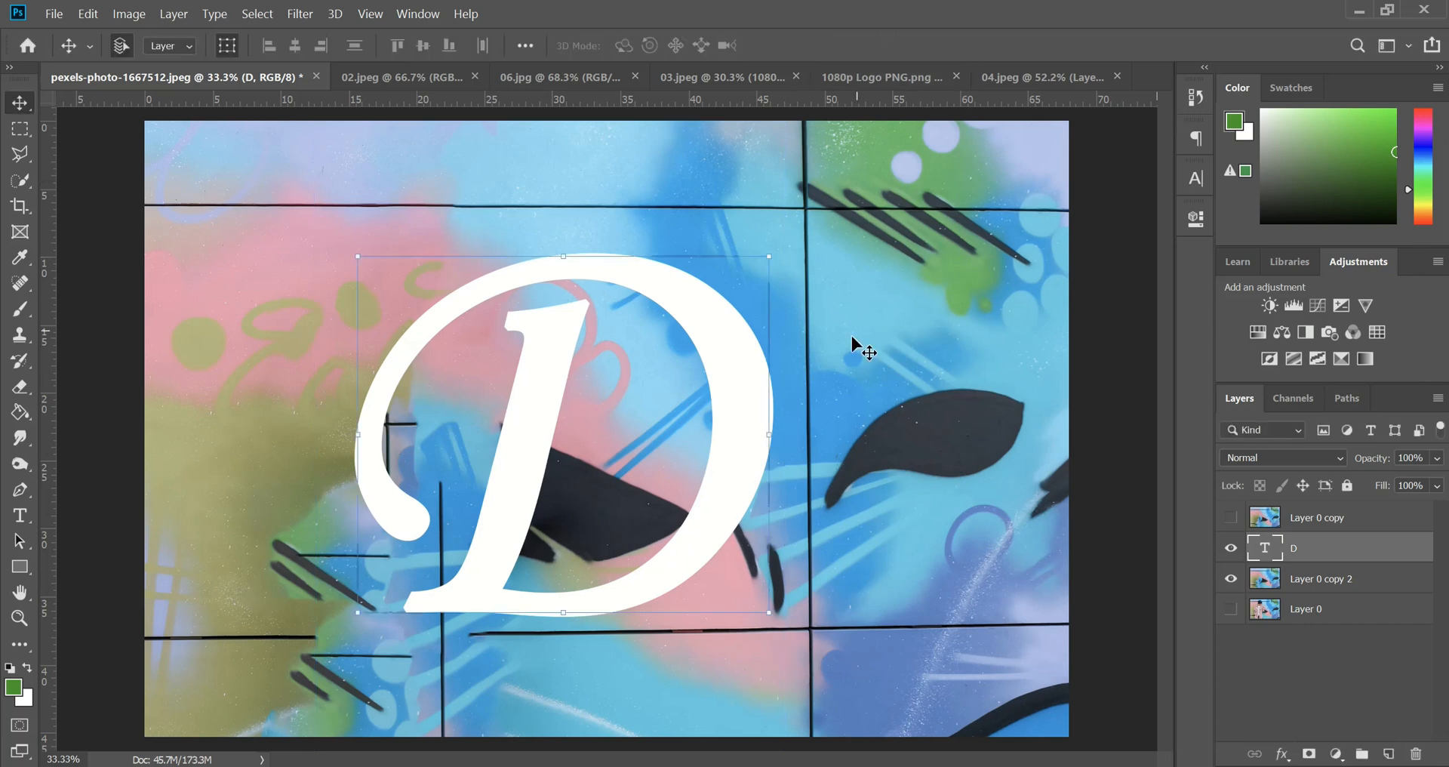
drag(739, 389, 762, 375)
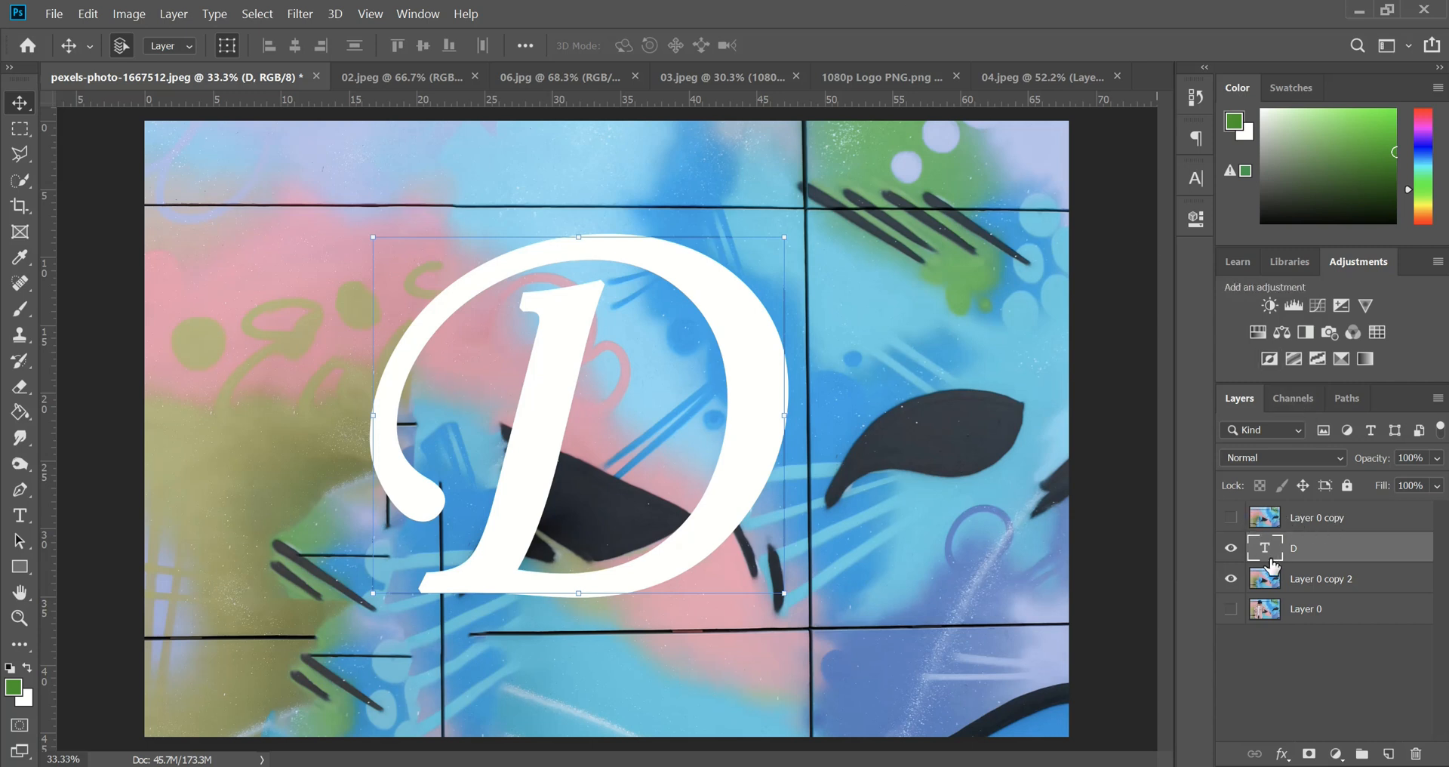
Hide Layer 0 copy 2, show Layer 0 copy, and clip it to the letter D with a clipping mask.
click(1231, 578)
click(1231, 517)
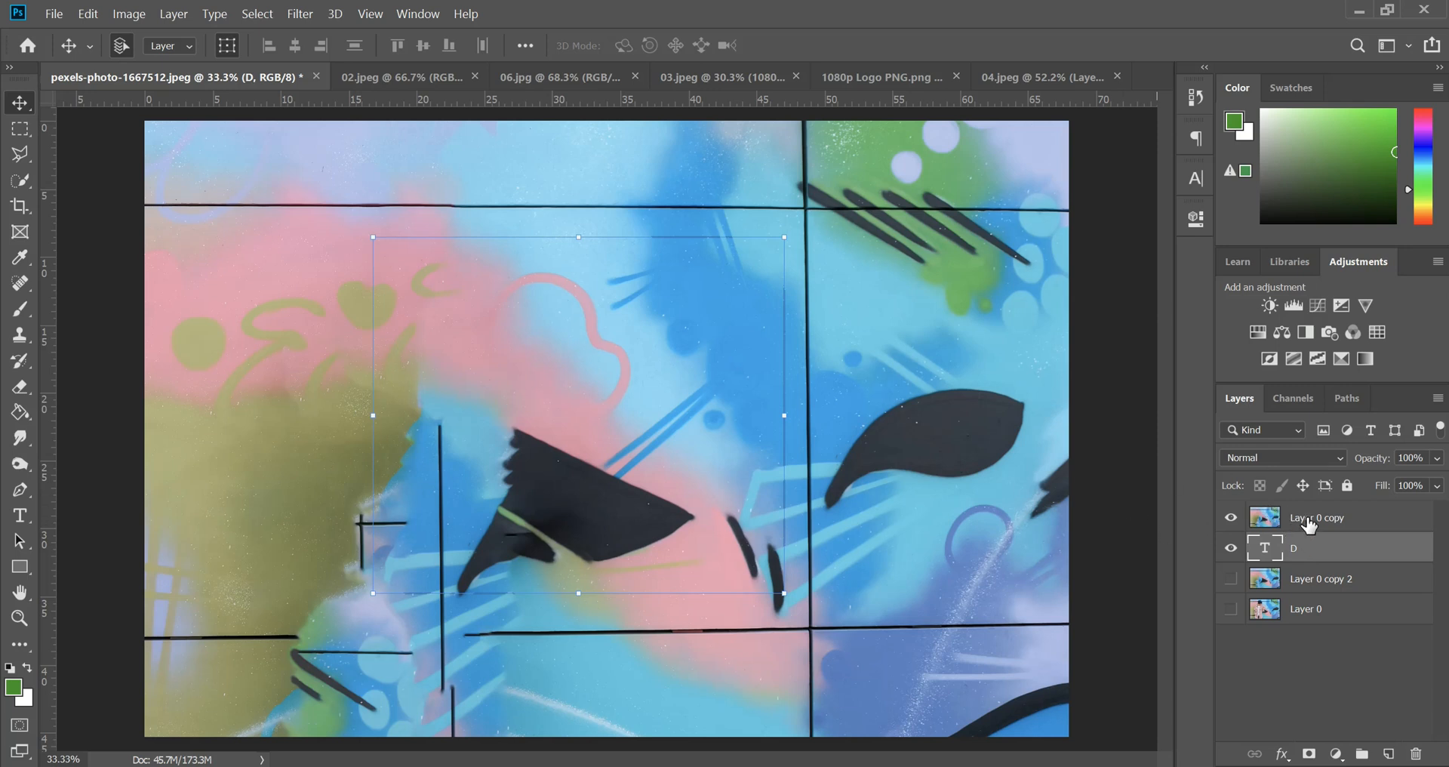
click(1293, 525)
right_click(1294, 521)
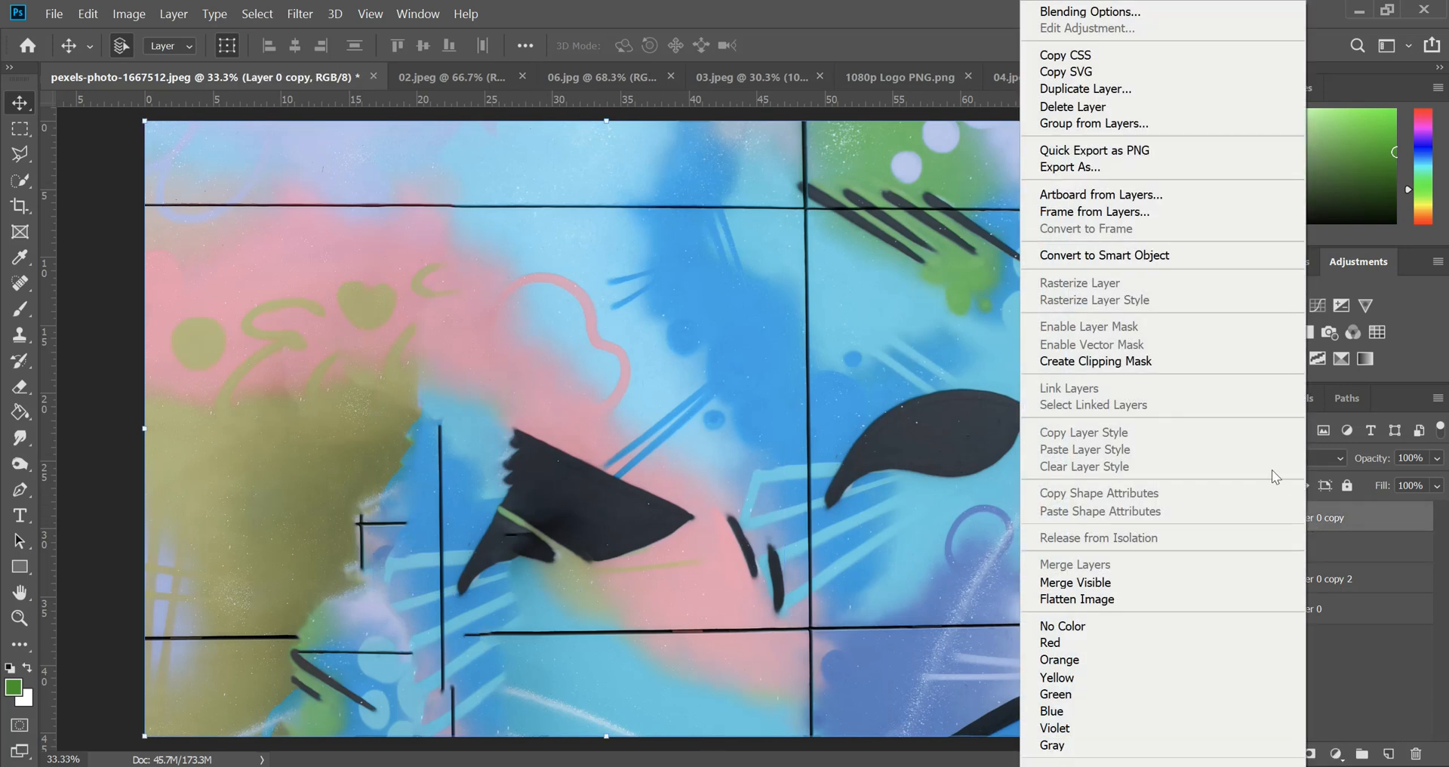
click(1111, 361)
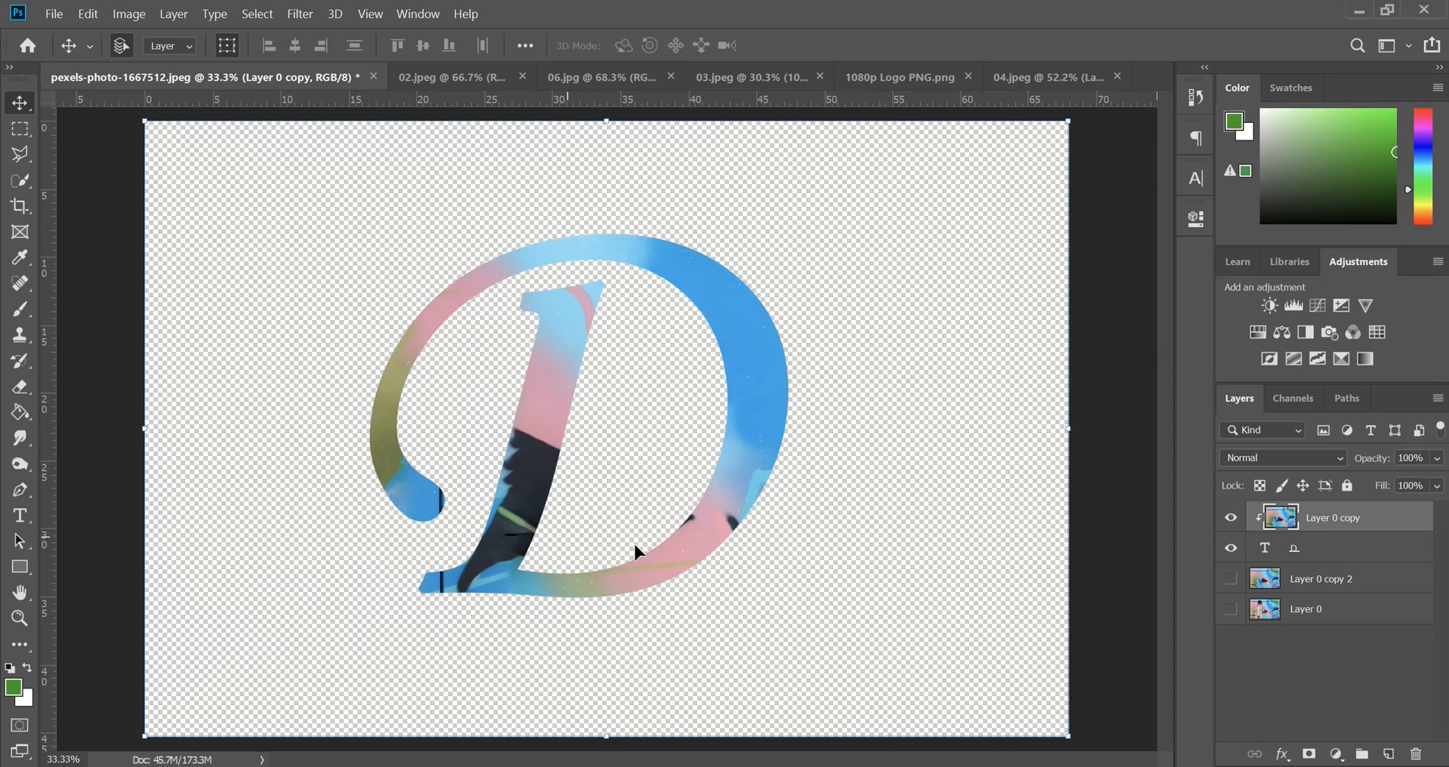
Add a new layer beneath the letter D, fill it with white, and restore the default foreground and background colours.
click(1388, 754)
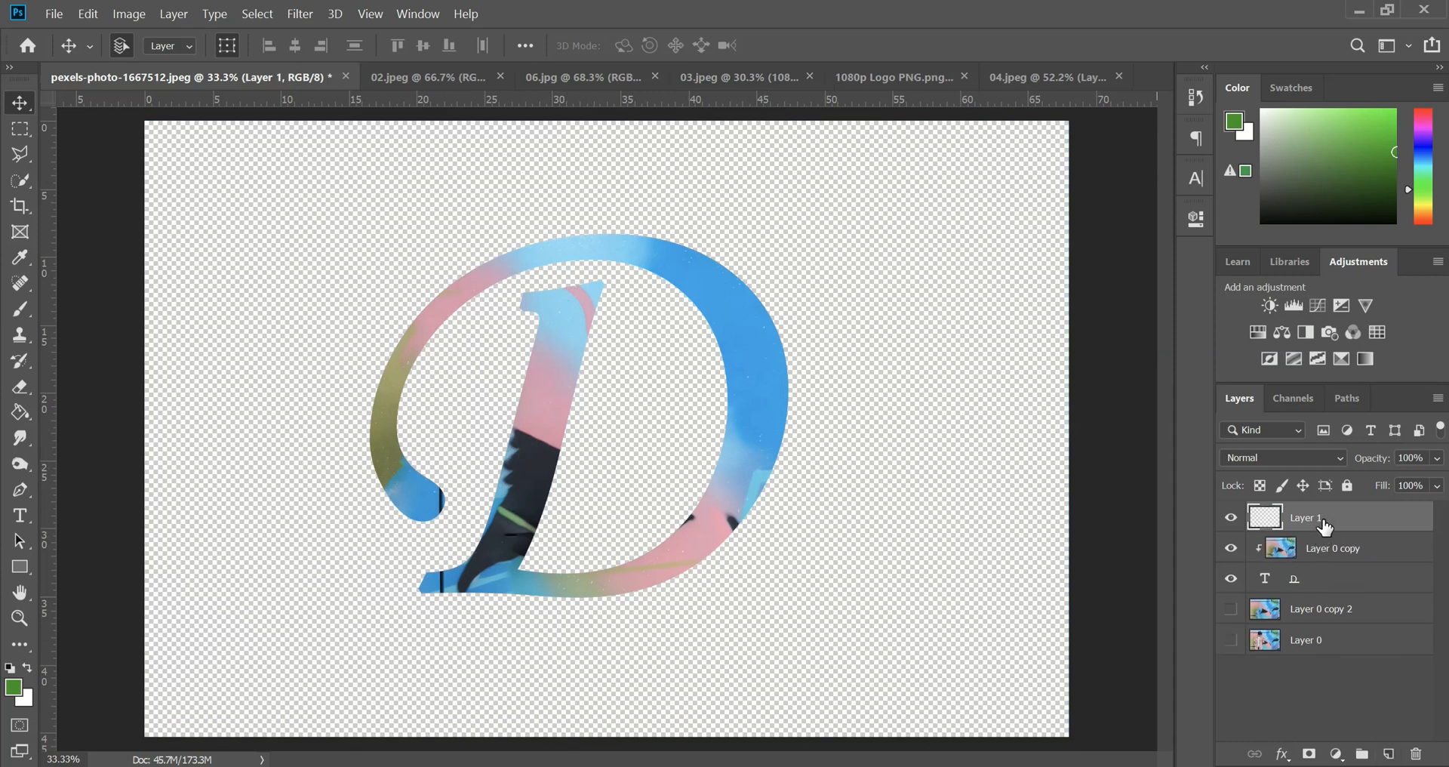
drag(1323, 524, 1319, 602)
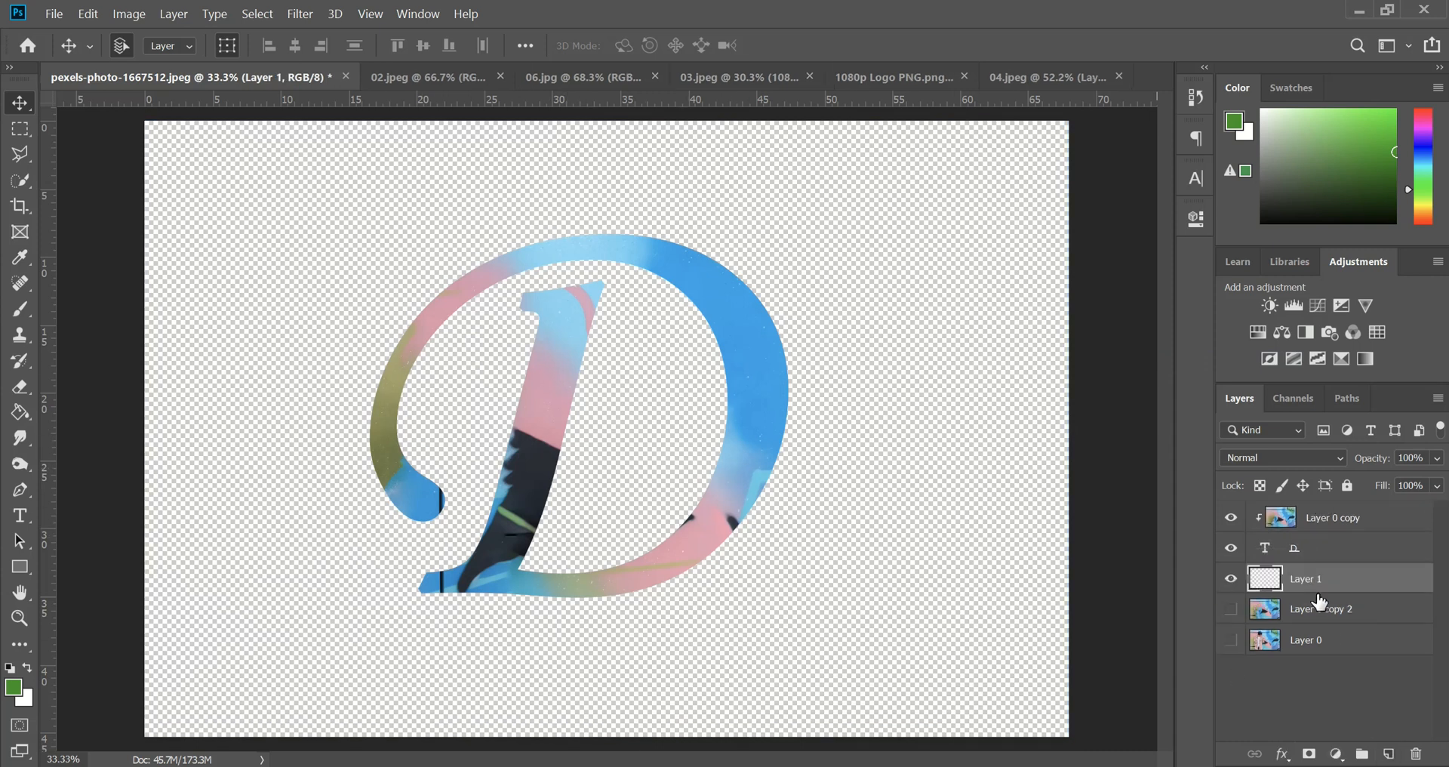
click(20, 412)
click(14, 670)
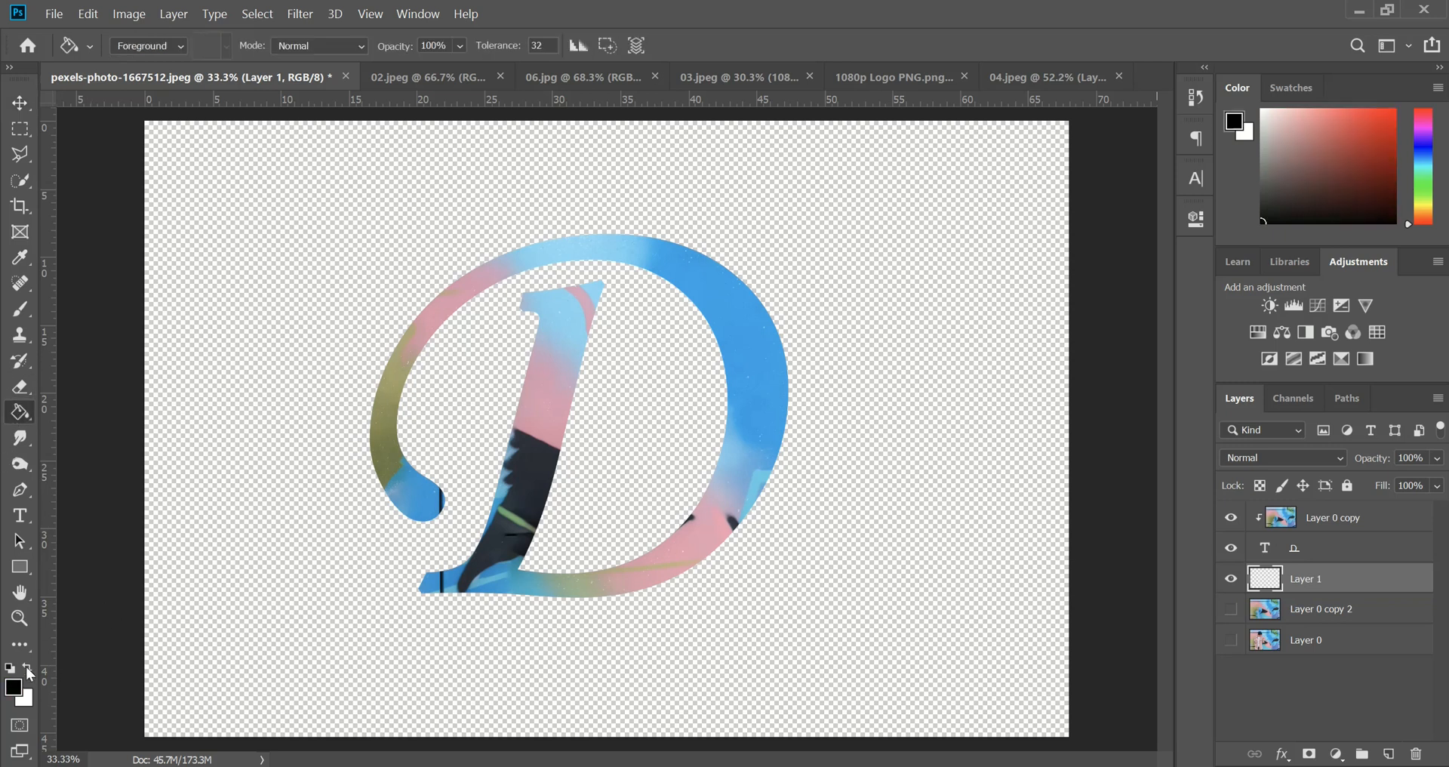
click(28, 669)
click(181, 633)
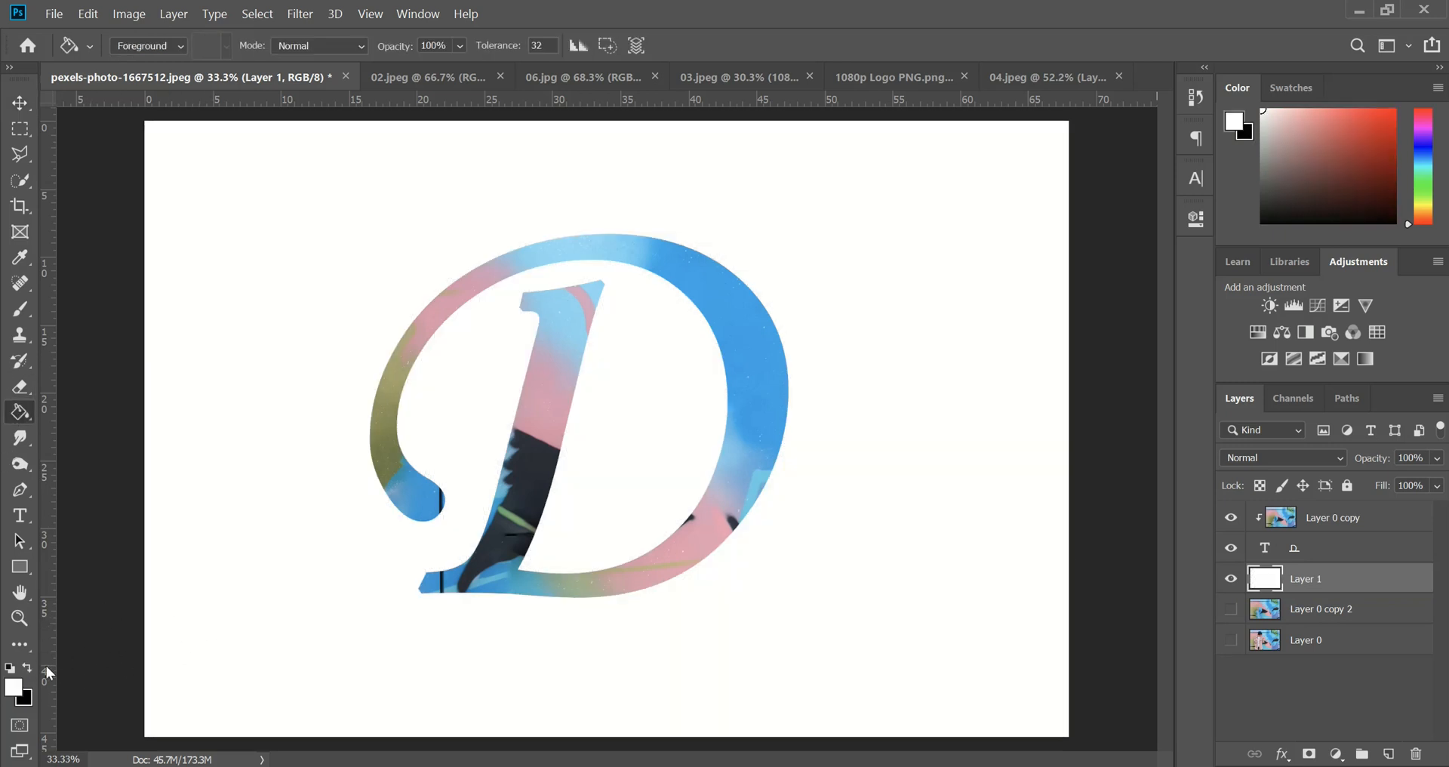
click(9, 668)
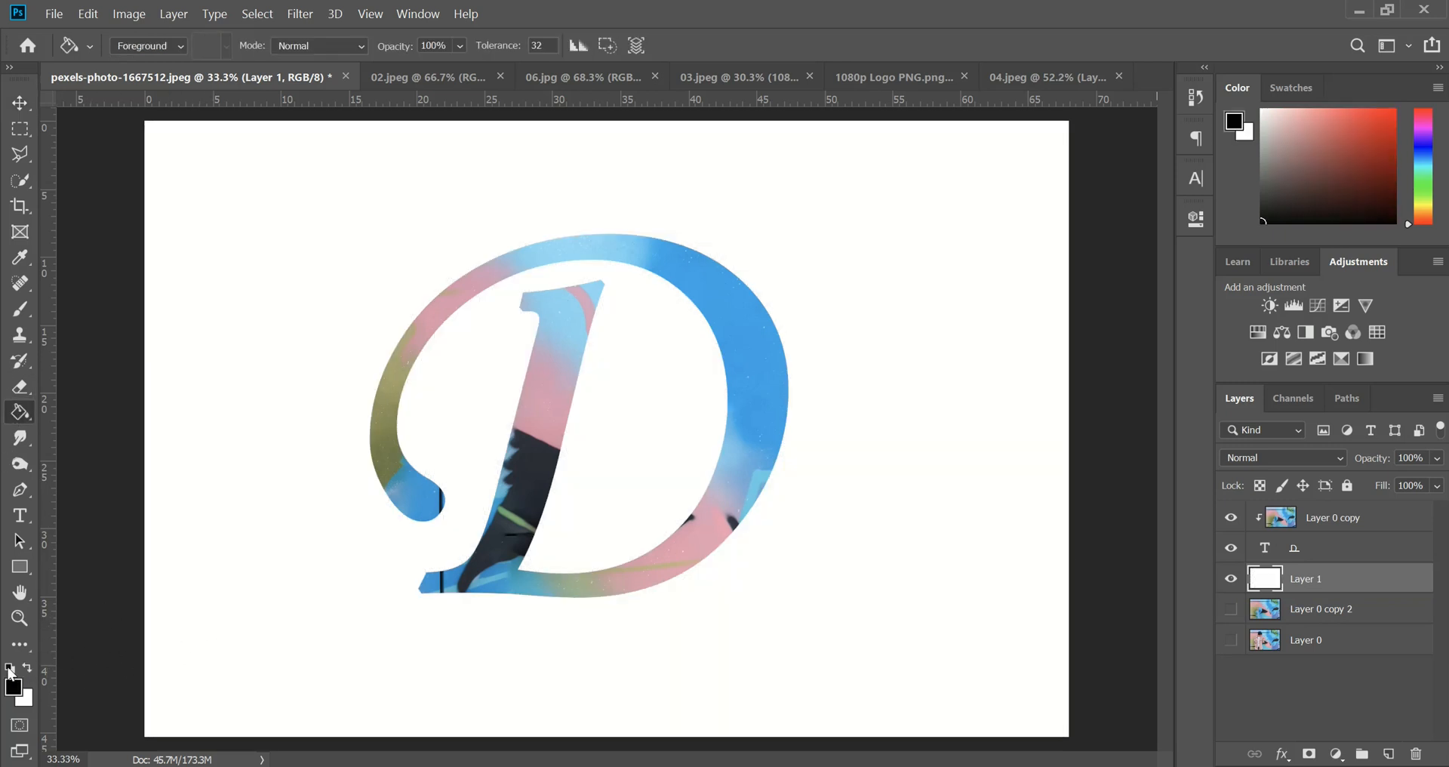
Shift the clipped mural slightly down and to the left inside the letter D.
click(1330, 555)
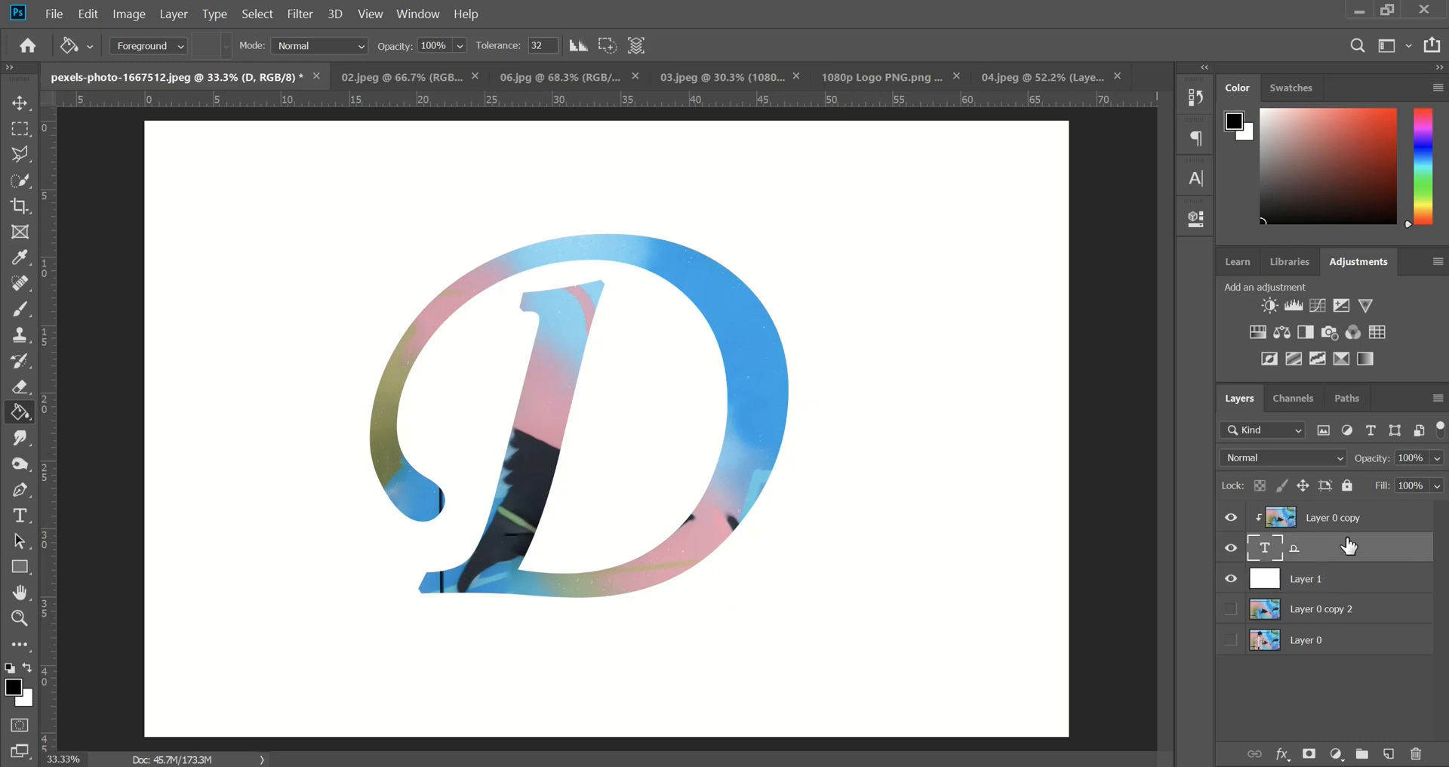
shift+click(1337, 520)
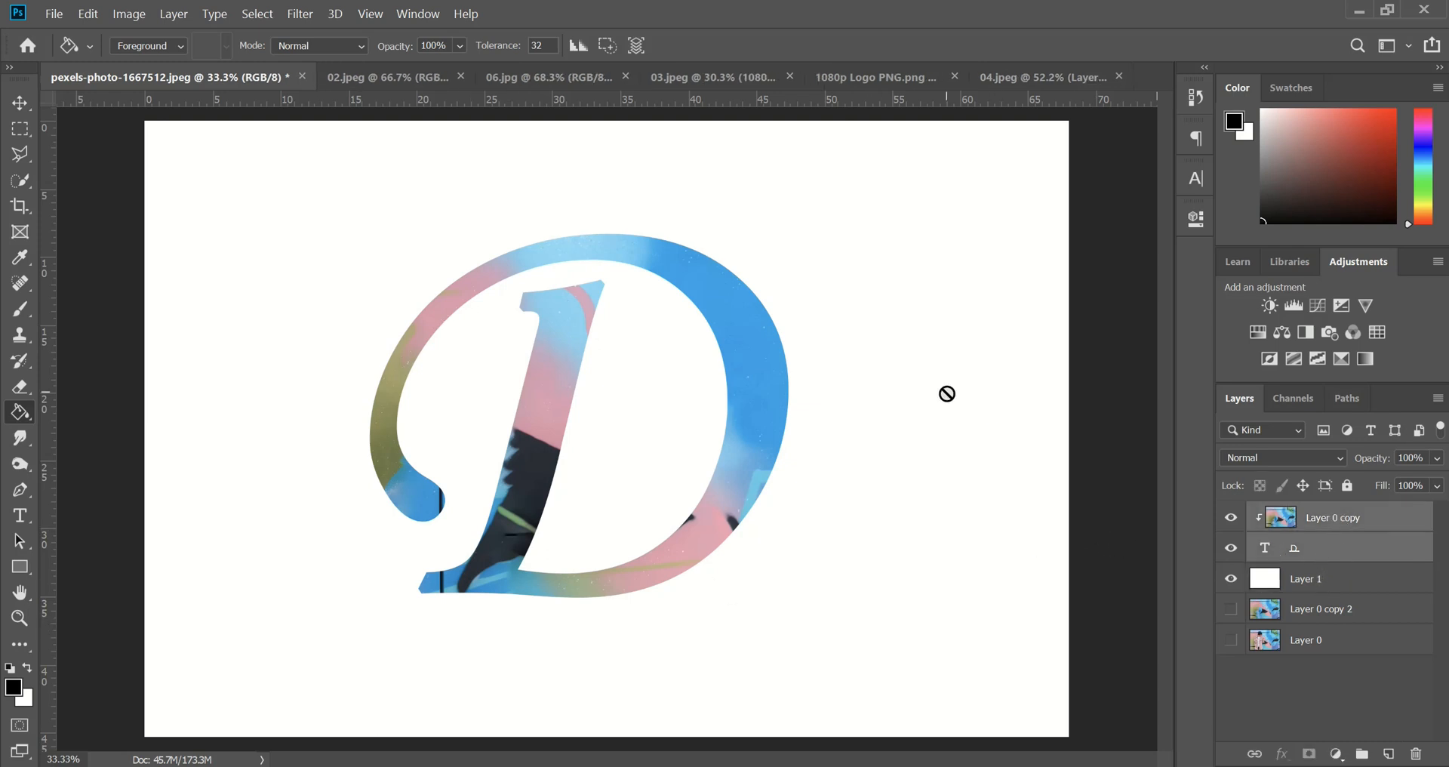
click(1366, 518)
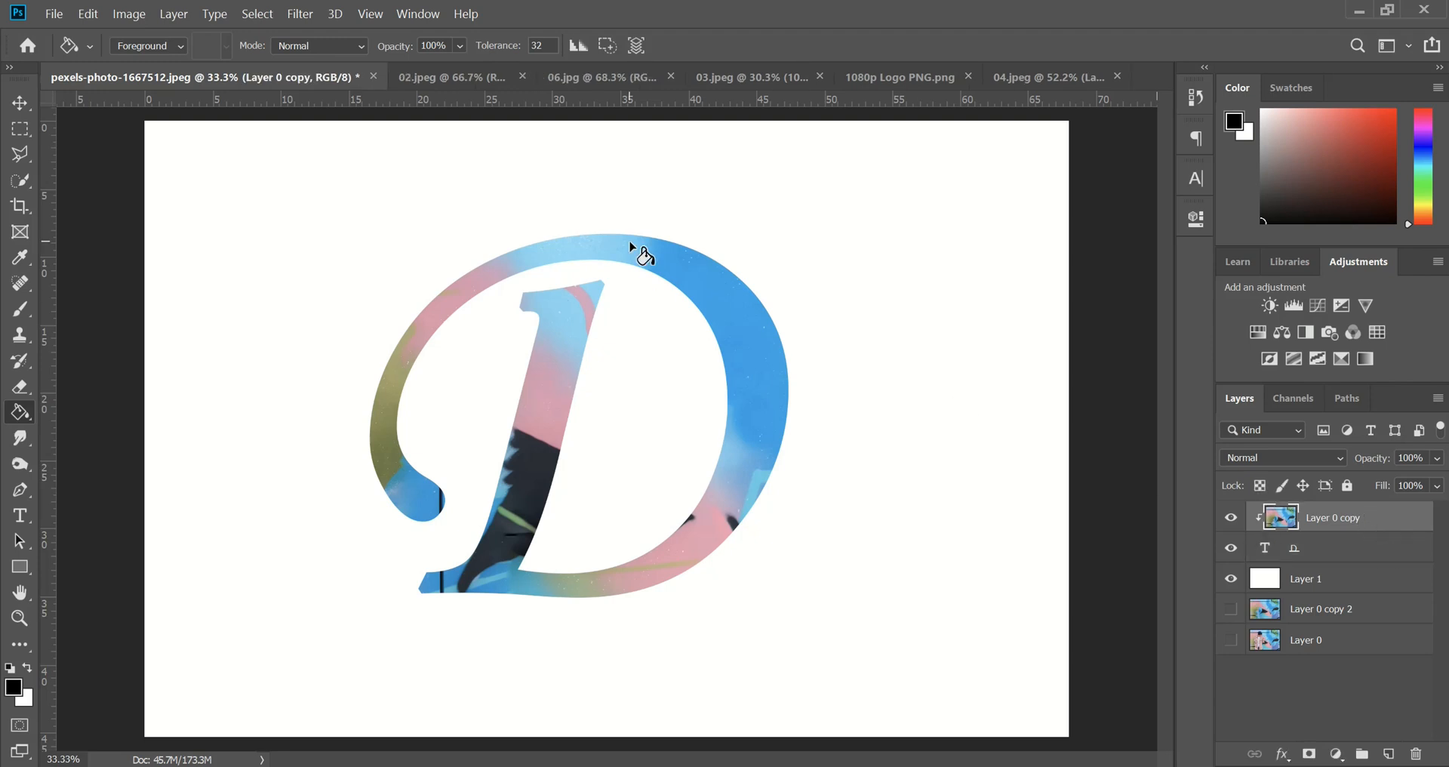
key(v)
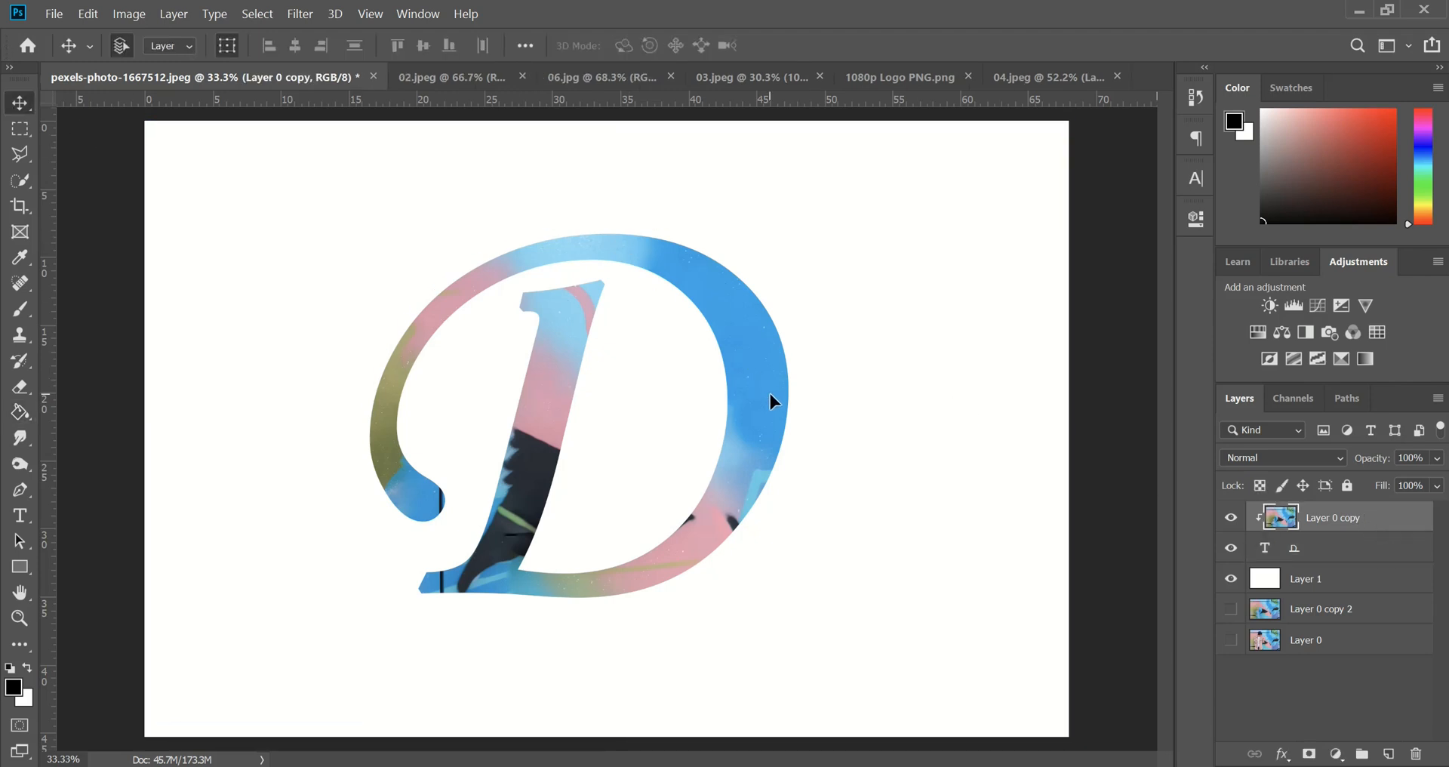
drag(769, 394, 753, 419)
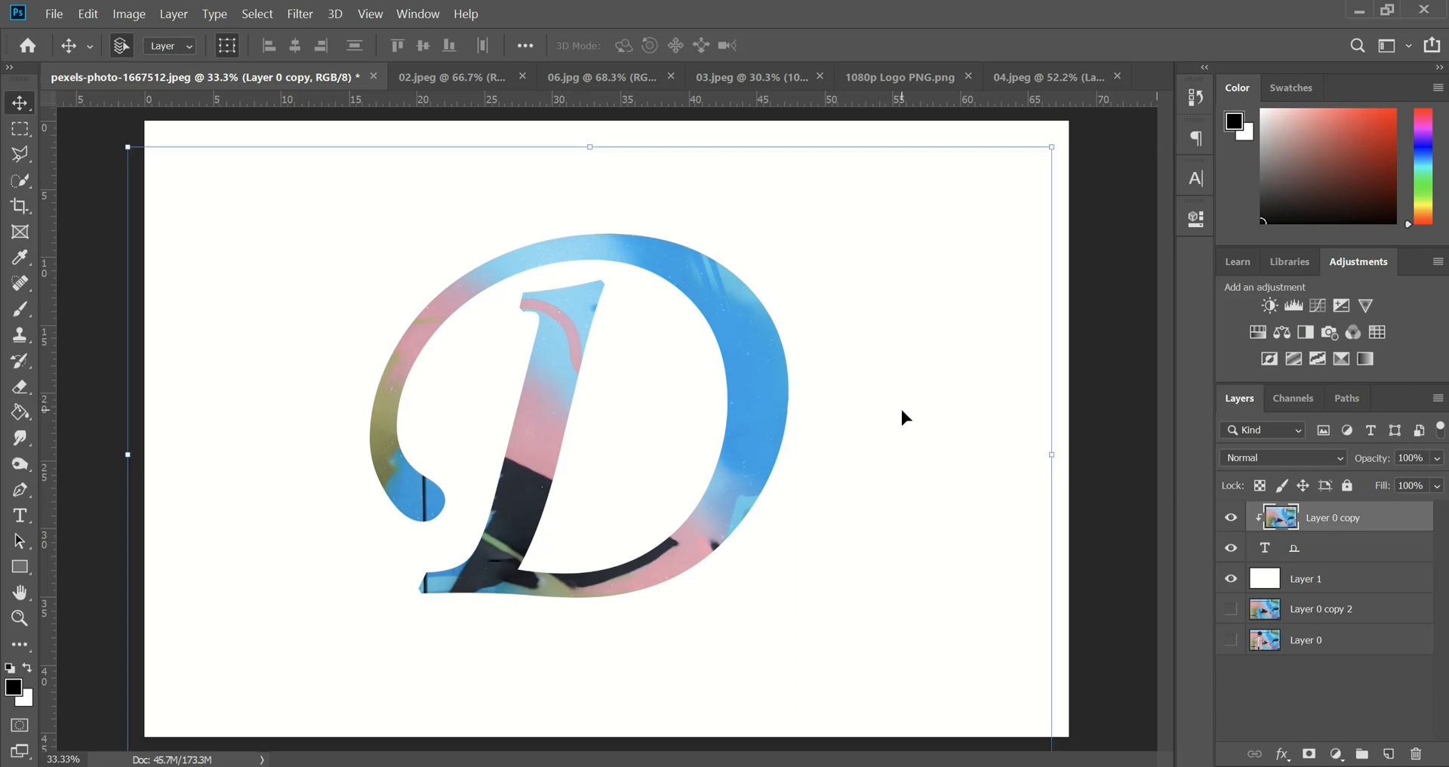
Merge the letter D text layer and the clipped Layer 0 copy into one layer.
click(1333, 557)
right_click(1332, 557)
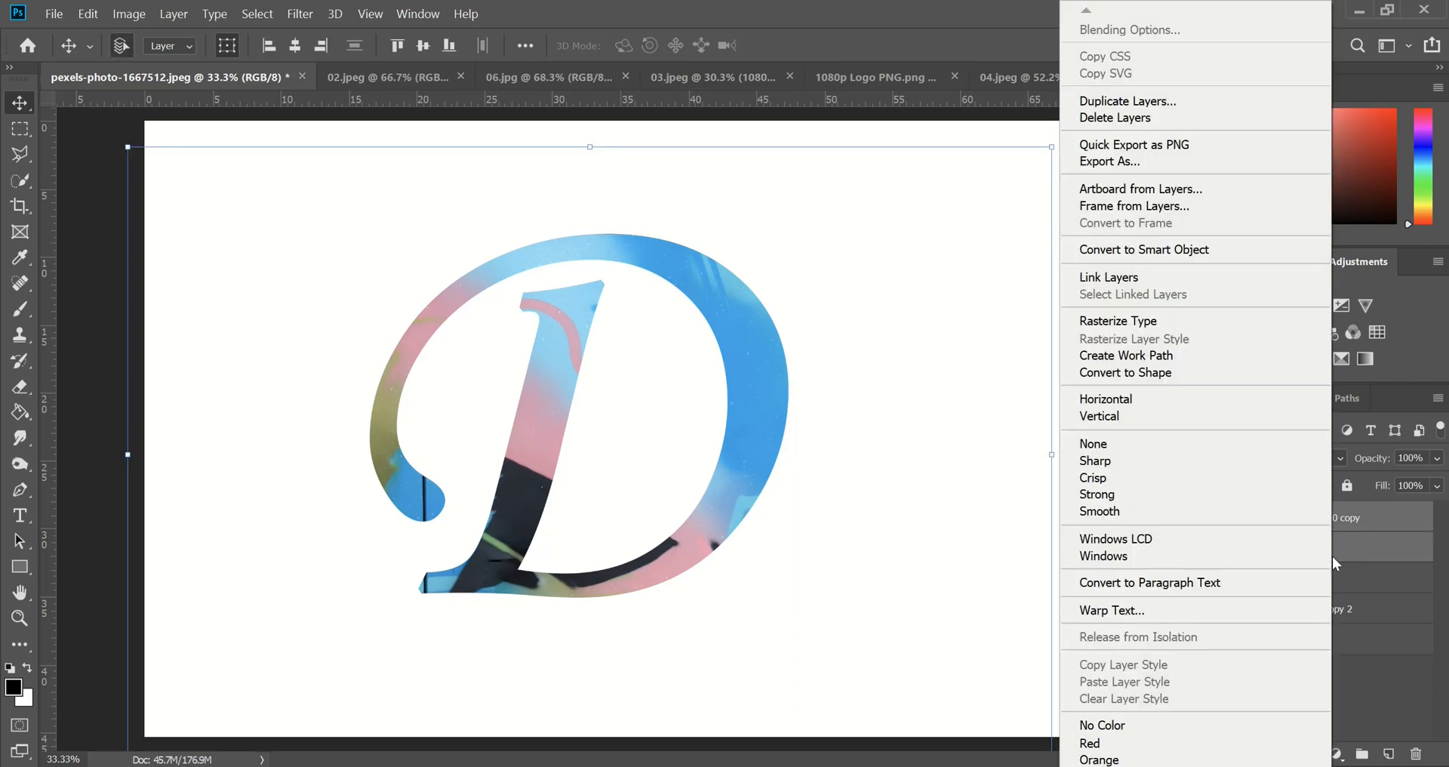
right_click(1351, 510)
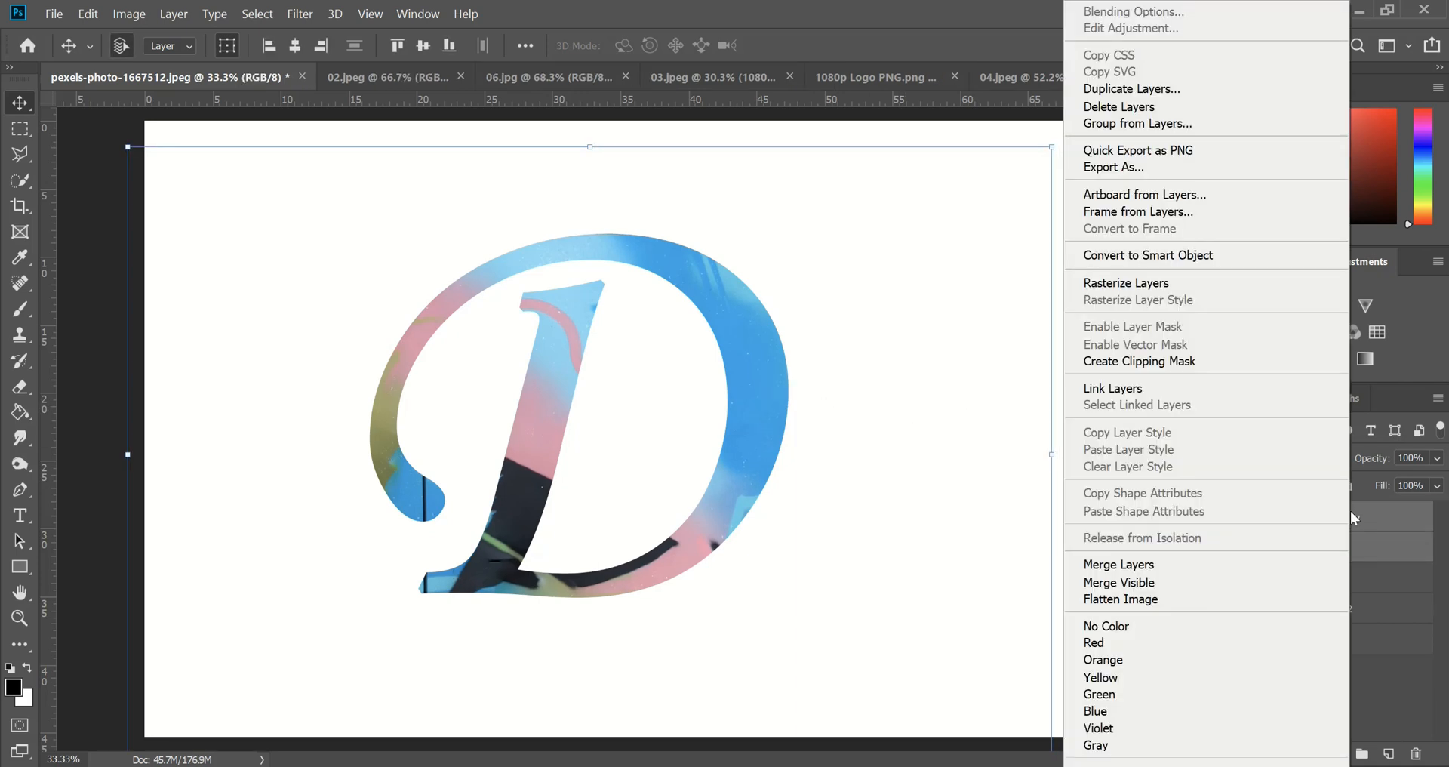
click(1403, 680)
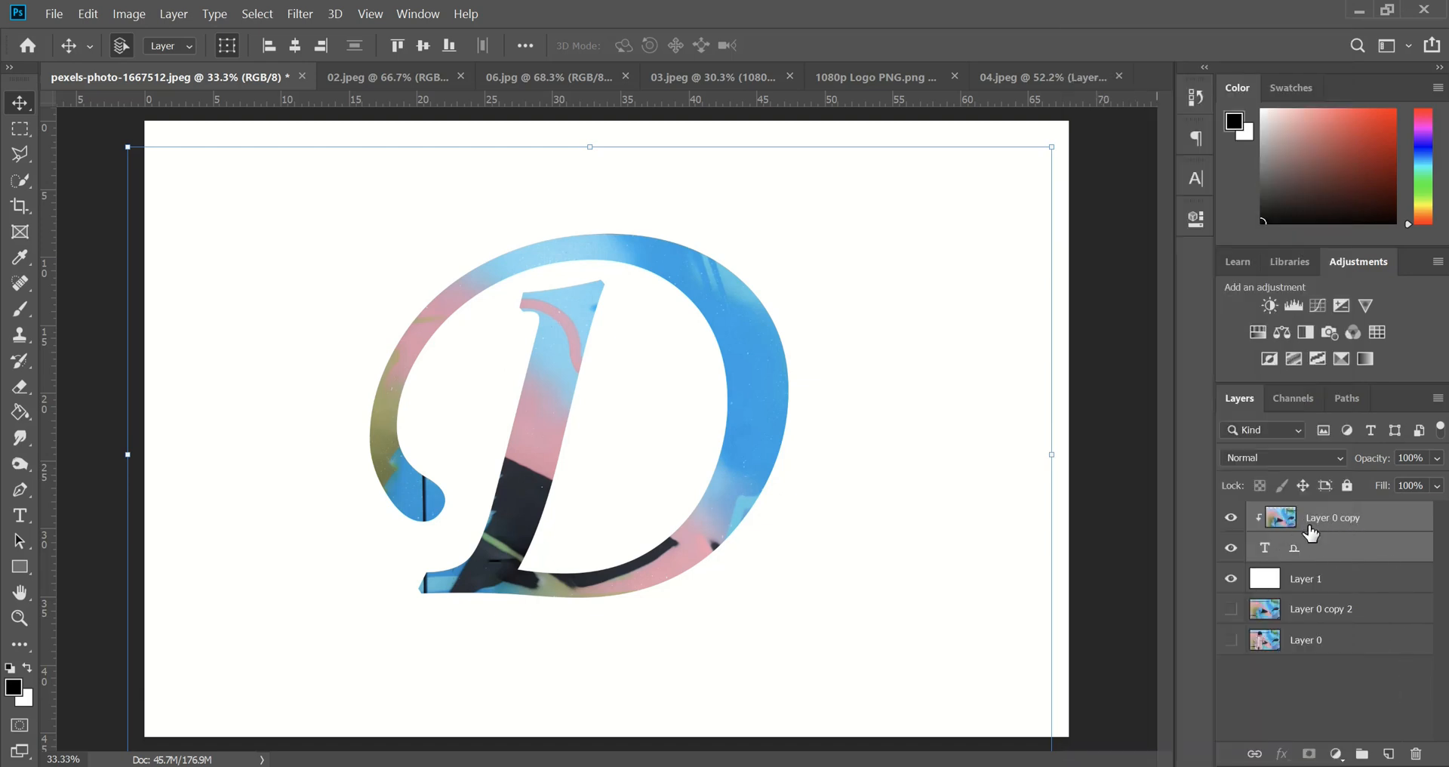
right_click(1308, 557)
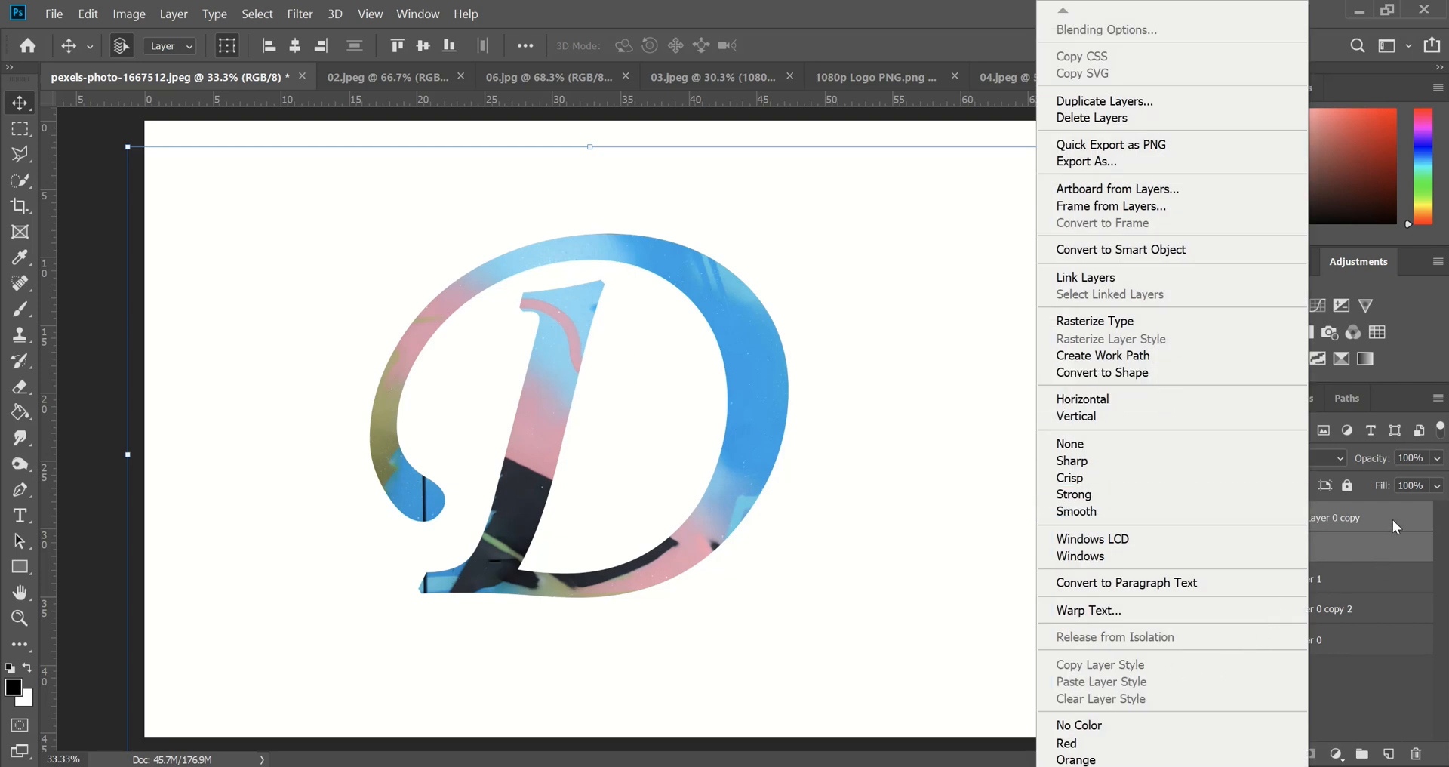
click(1369, 515)
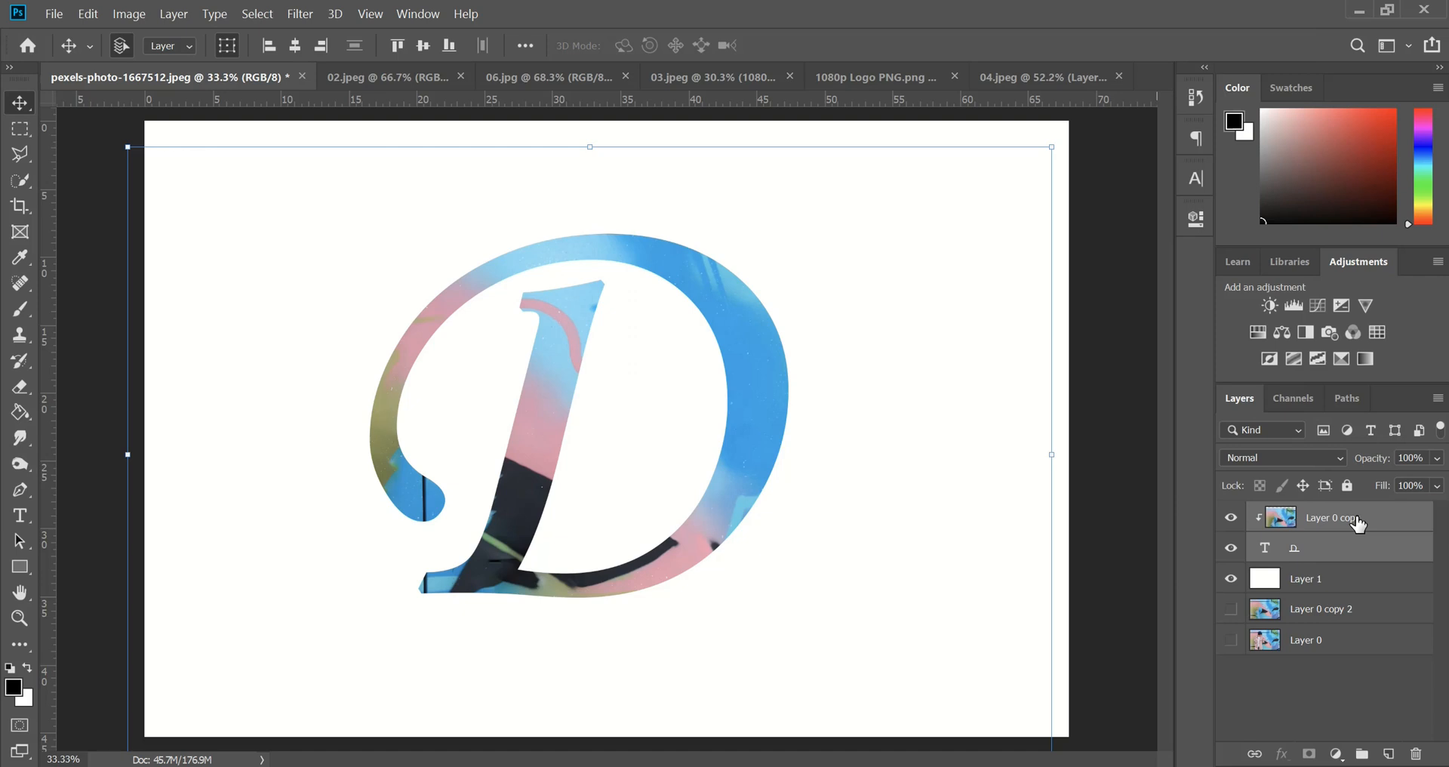
right_click(1315, 521)
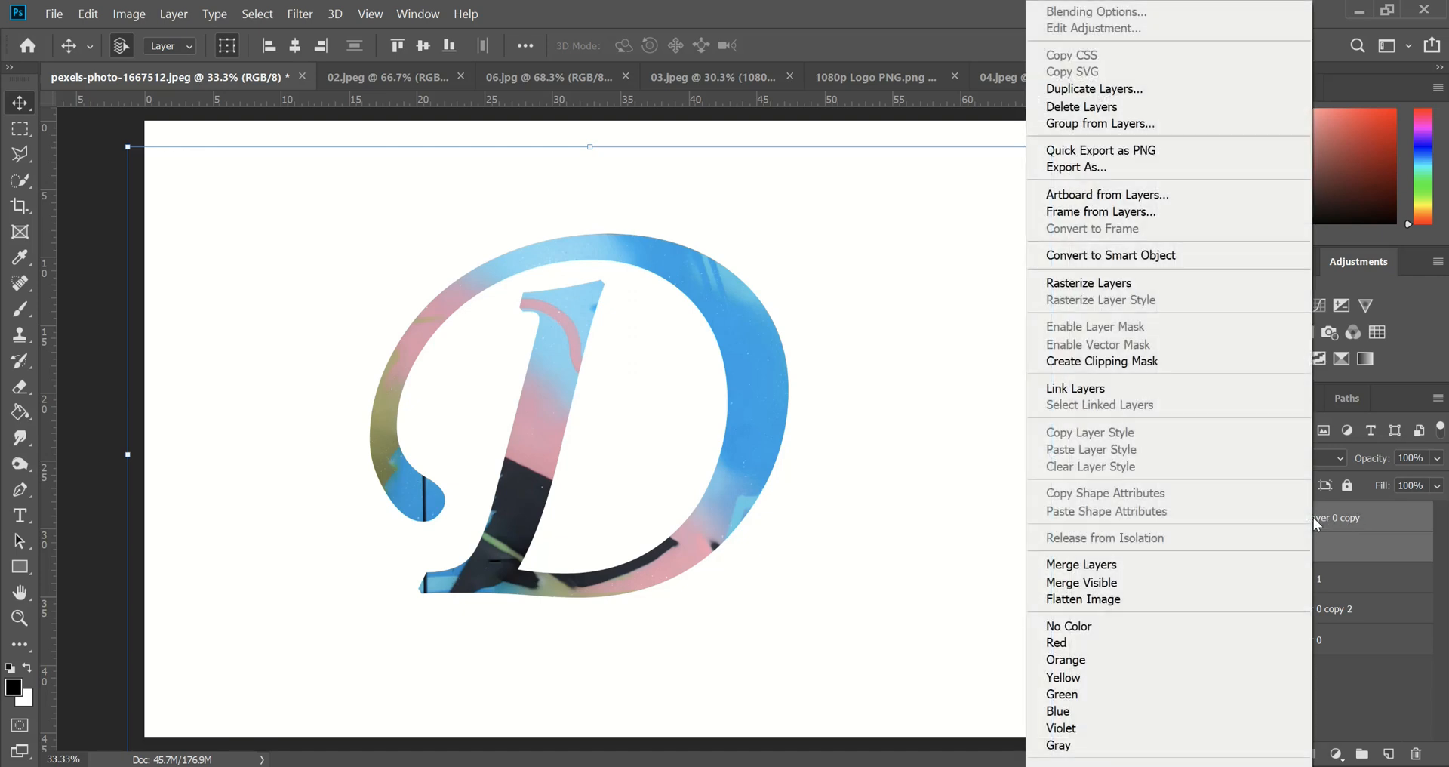
click(1087, 571)
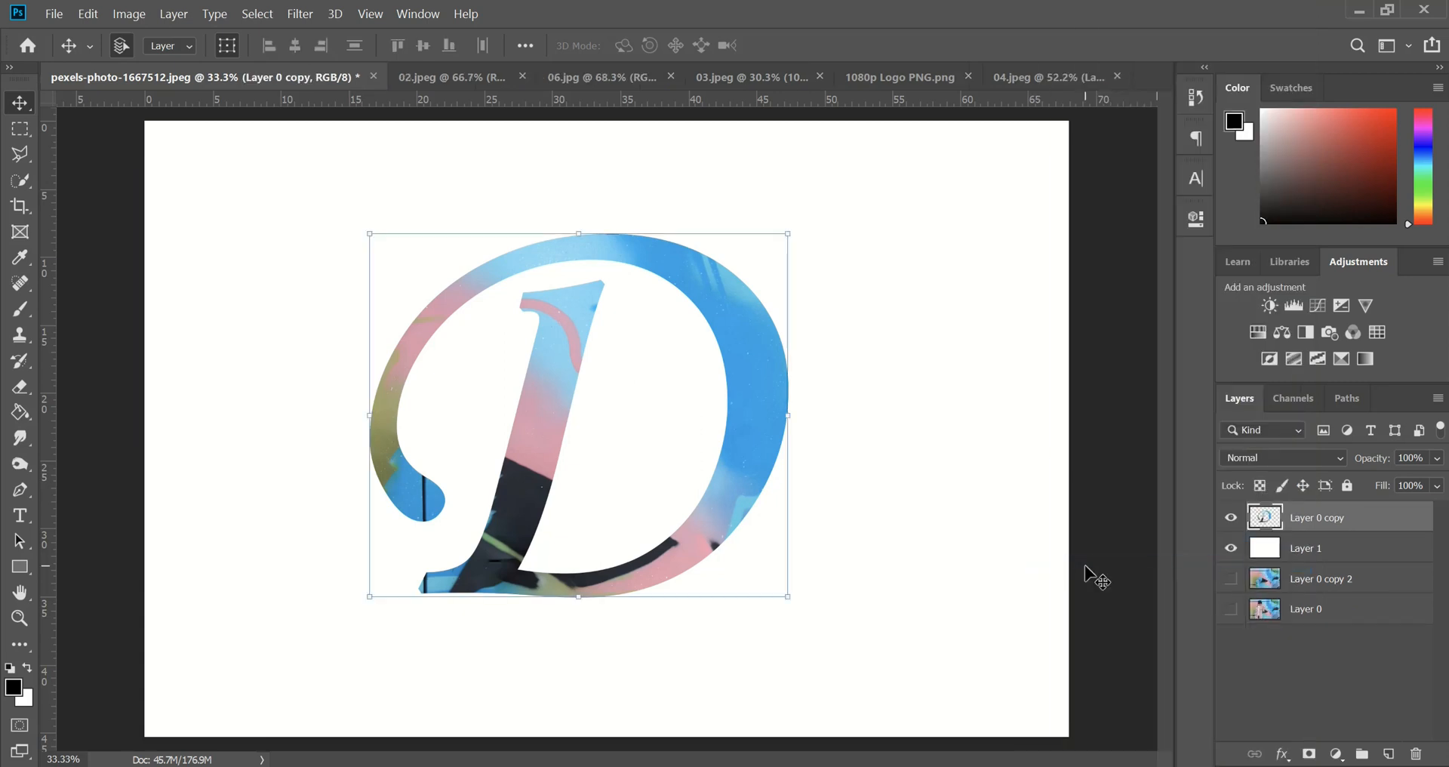
Check the merged letter by hiding and showing its layer, and open it in the Liquify filter.
click(1231, 520)
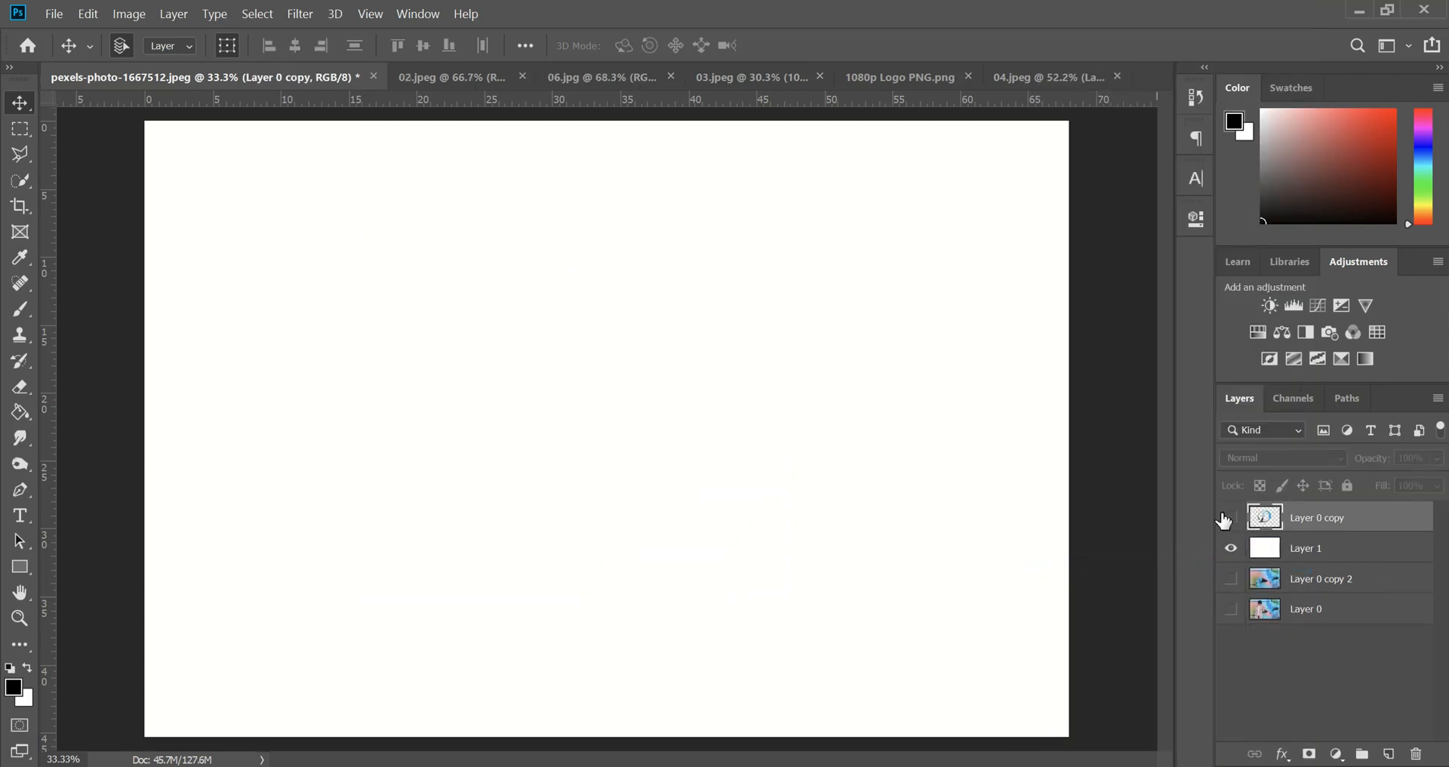
click(1230, 519)
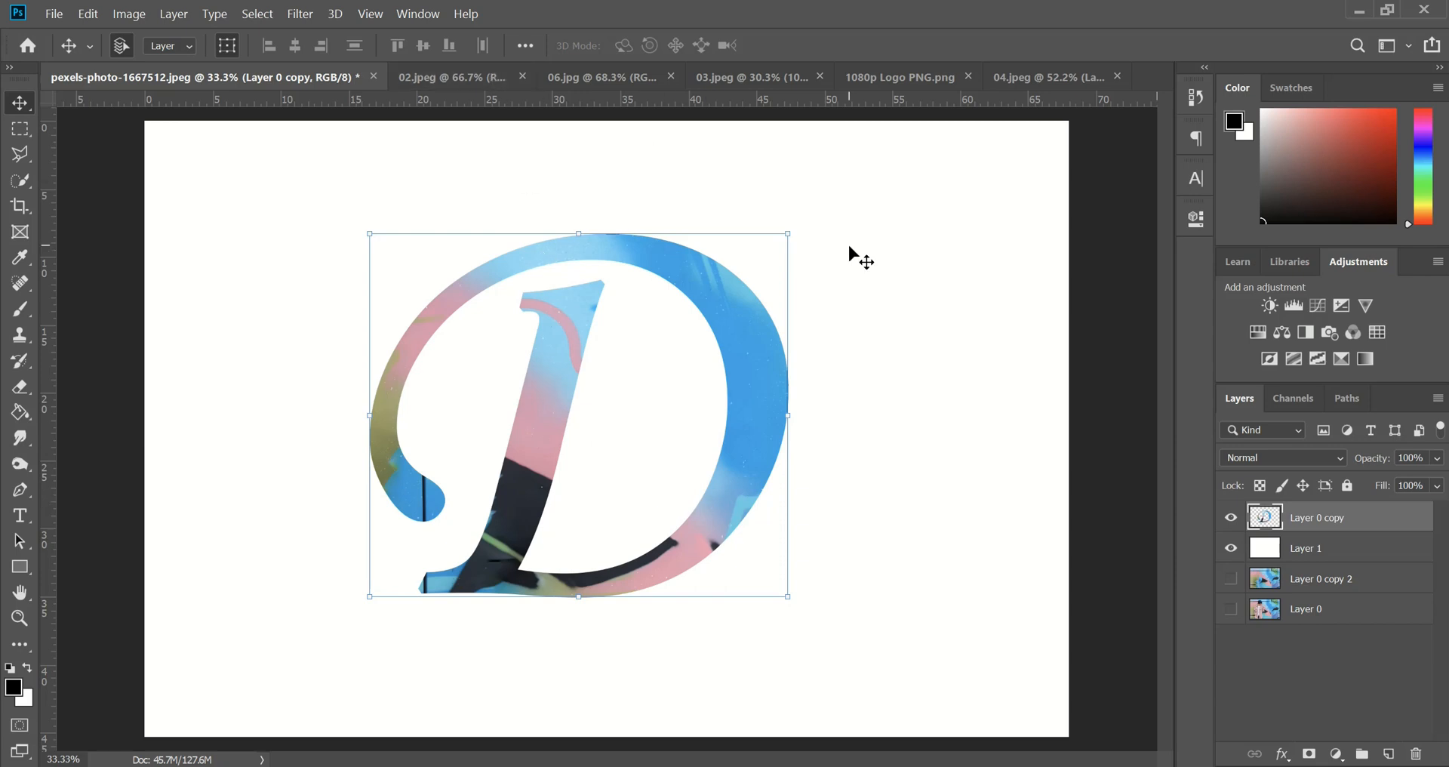
click(291, 17)
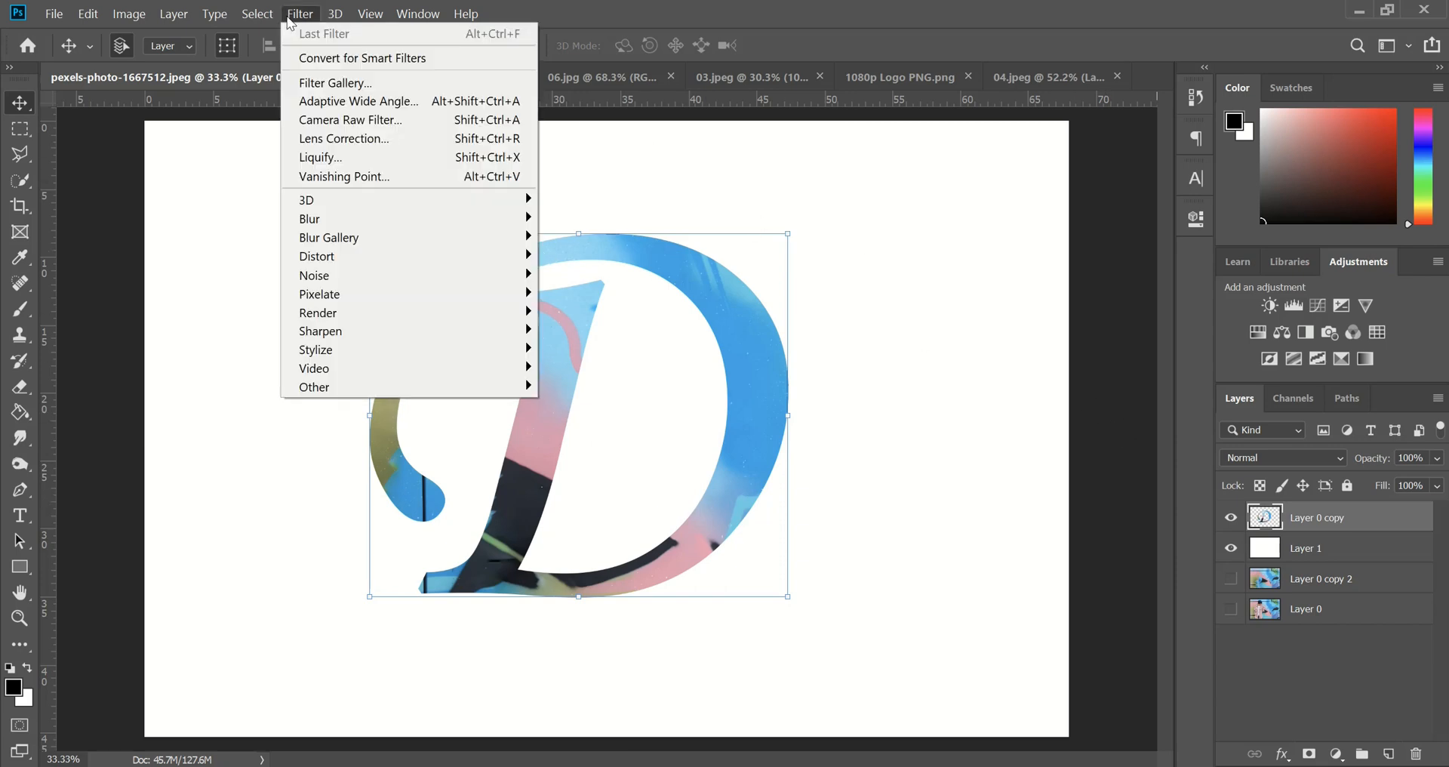
click(334, 158)
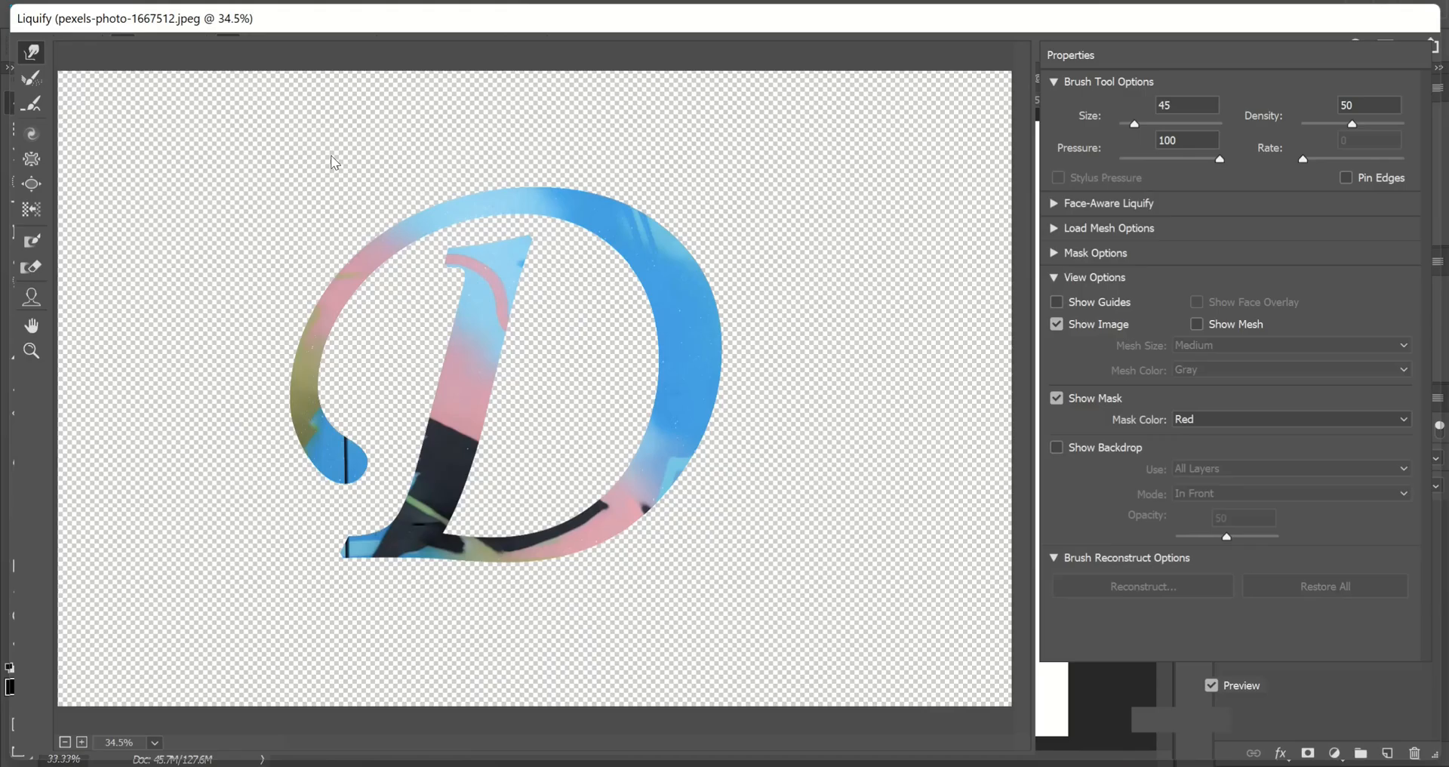
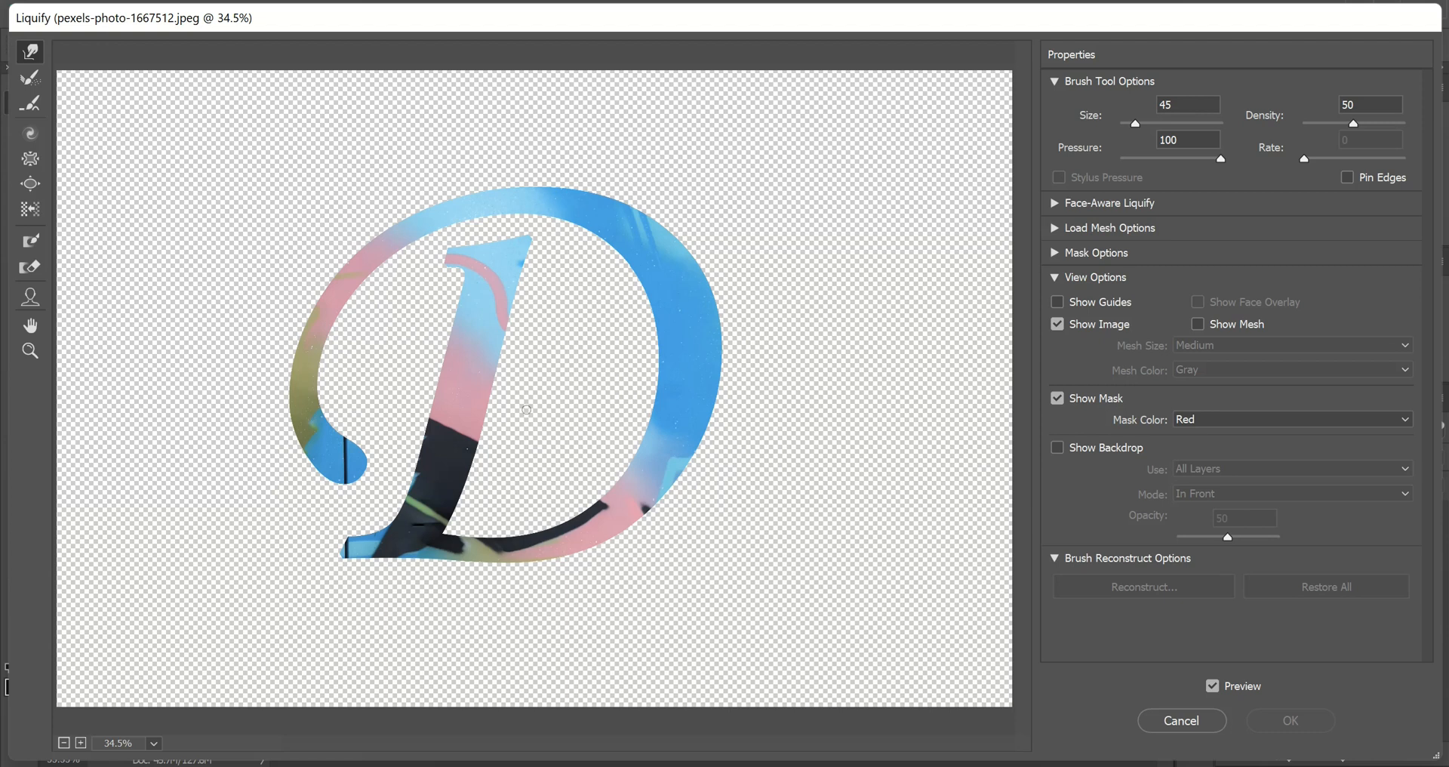
Try pushing the letter's right curve inward with a Forward Warp brush of size 250, and undo the strokes.
key(bracketright)
key(bracketright)
key(bracketright)
key(bracketright)
key(bracketright)
key(bracketright)
key(bracketright)
key(bracketright)
key(bracketleft)
key(bracketleft)
key(bracketleft)
drag(778, 382, 661, 399)
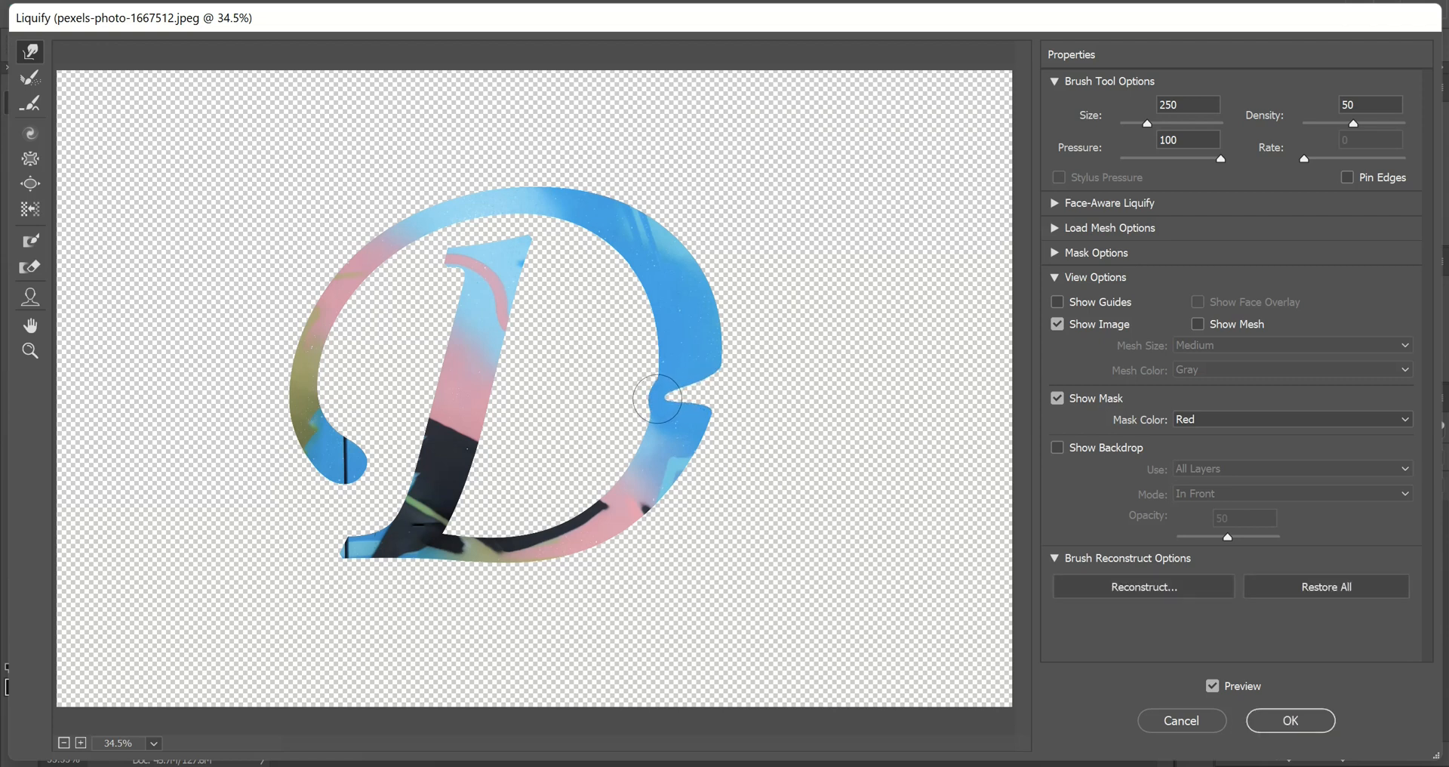
drag(733, 317, 724, 318)
key(bracketright)
key(ctrl+z)
key(ctrl+z)
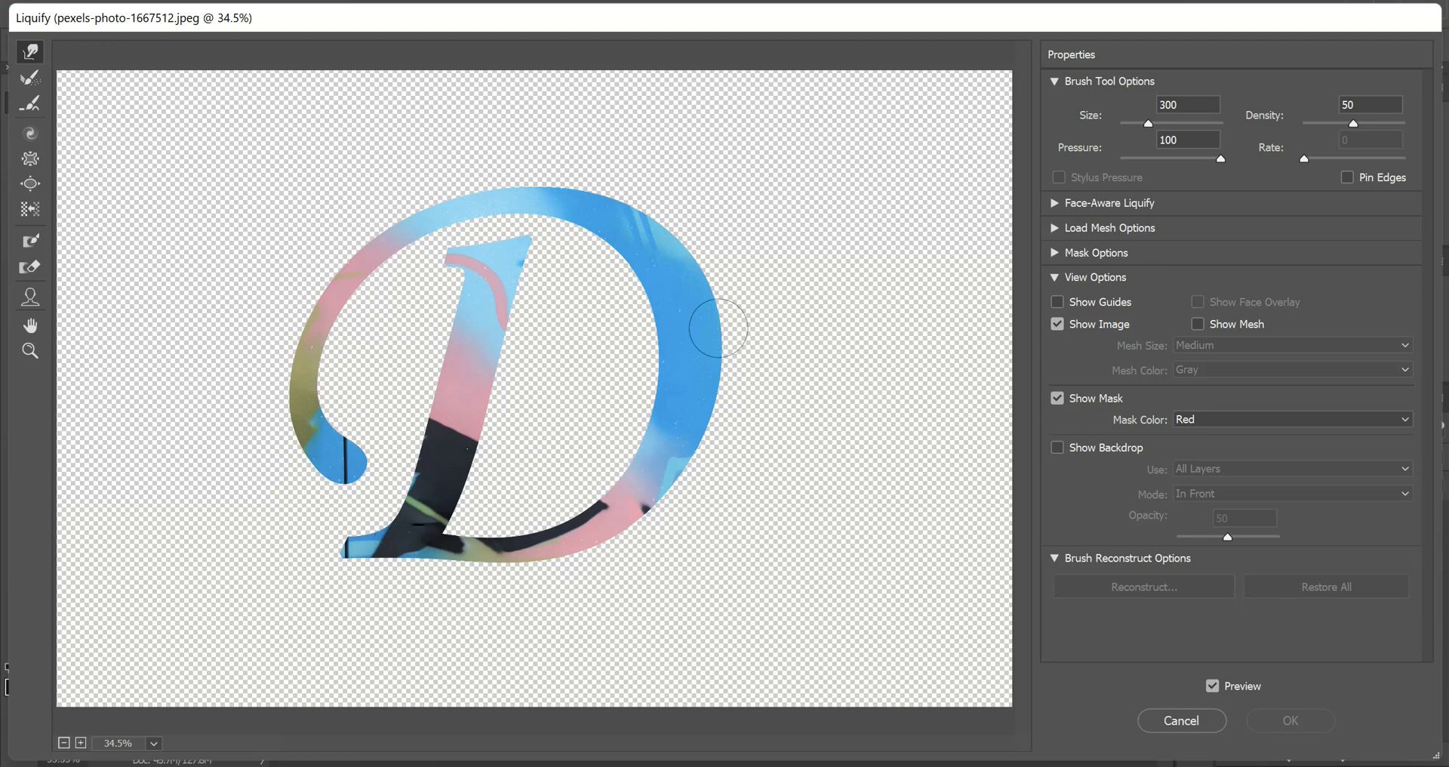
Enlarge the Forward Warp brush to 1500 and push the letter's right curve inward to narrow the D.
key(bracketright)
key(bracketright)
key(bracketright)
key(bracketright)
key(bracketright)
key(bracketright)
key(bracketright)
key(bracketright)
key(bracketright)
key(bracketright)
key(bracketright)
key(bracketright)
key(bracketright)
key(bracketright)
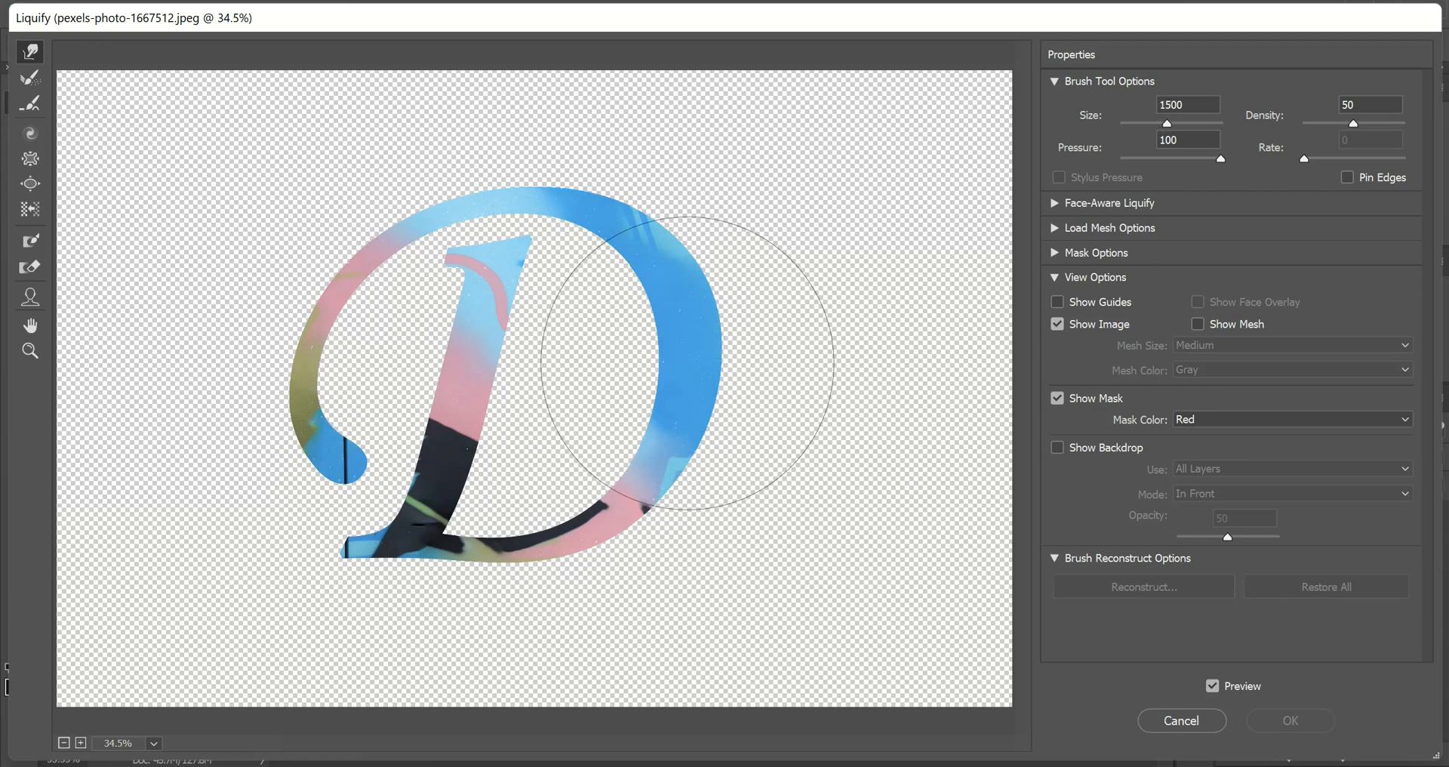
drag(688, 366, 656, 363)
mouse_move(649, 462)
mouse_down()
mouse_move(623, 467)
mouse_move(604, 513)
mouse_move(571, 514)
mouse_up()
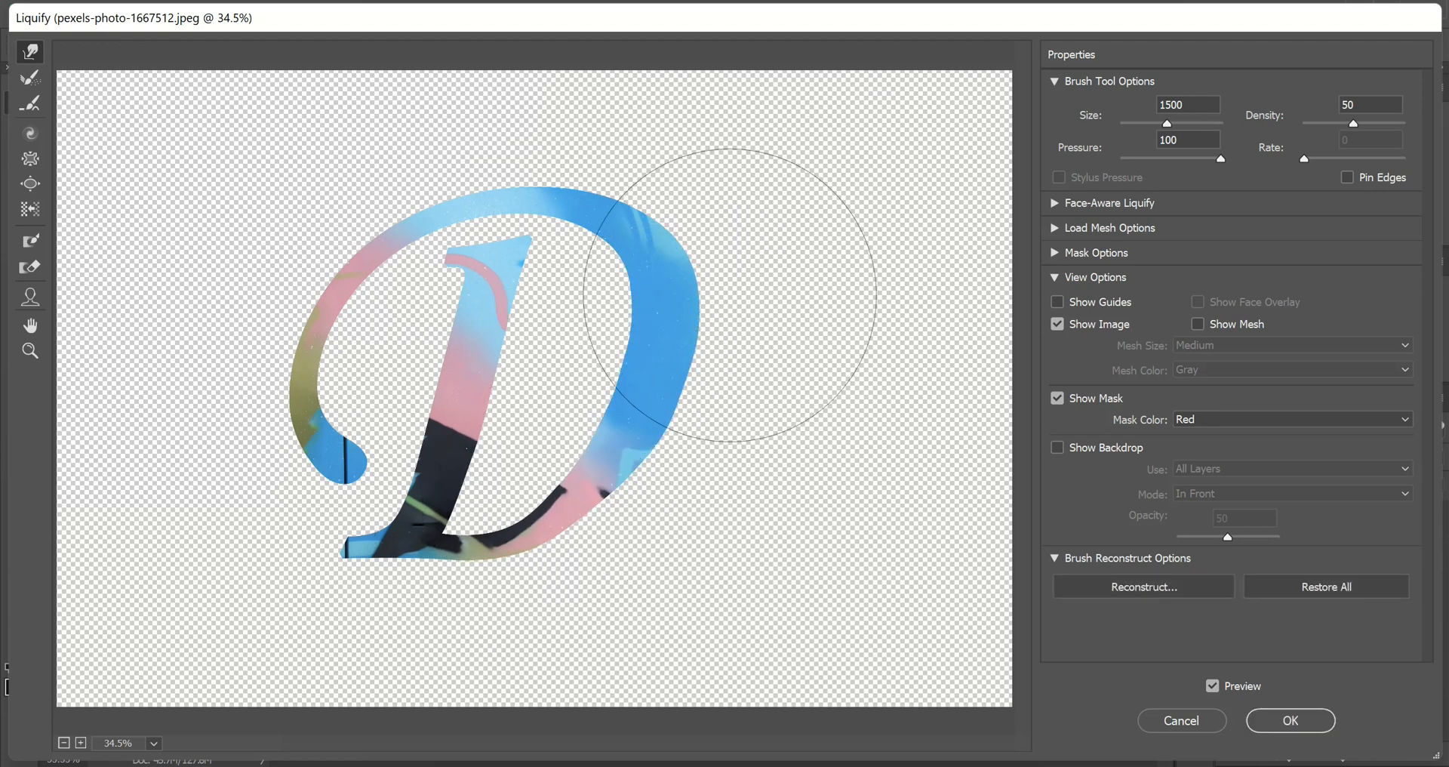
drag(727, 297, 692, 307)
drag(620, 249, 584, 266)
drag(632, 463, 607, 451)
drag(674, 400, 653, 403)
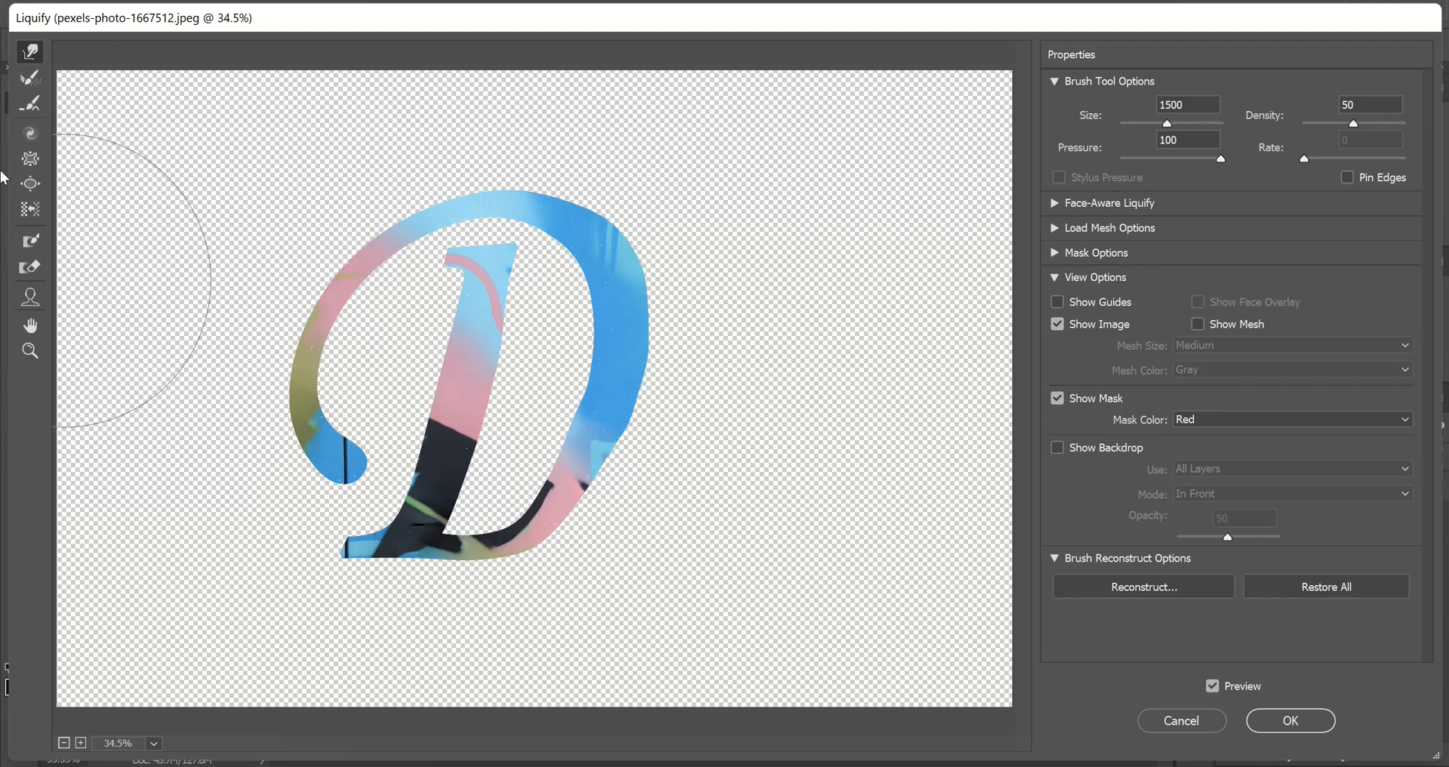
Restore the warped letter to its original shape using the Reconstruct tool with a brush size of 1100.
click(30, 77)
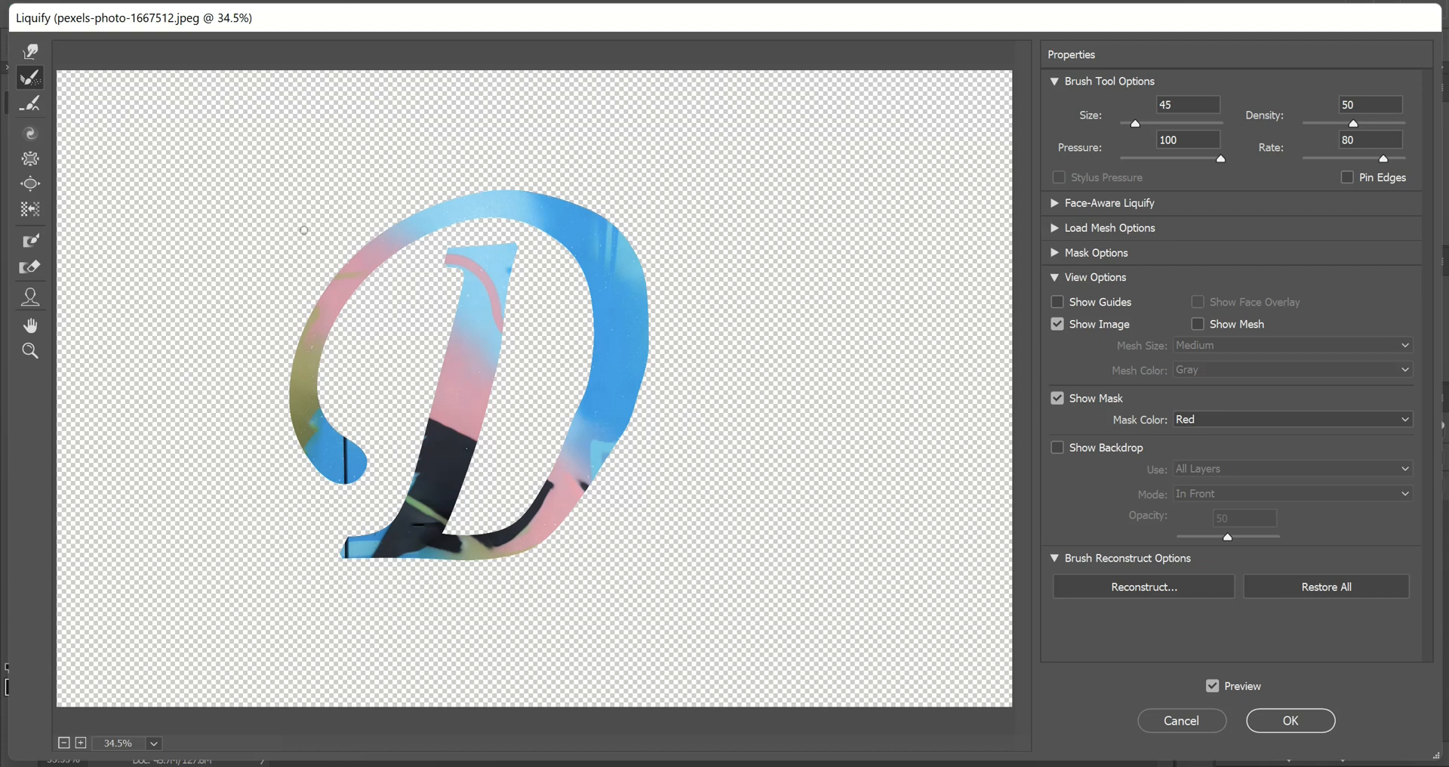
key(bracketright)
key(bracketright)
key(bracketright)
key(bracketright)
key(bracketright)
key(bracketright)
key(bracketright)
key(bracketright)
key(bracketright)
key(bracketright)
key(bracketright)
key(bracketright)
key(bracketright)
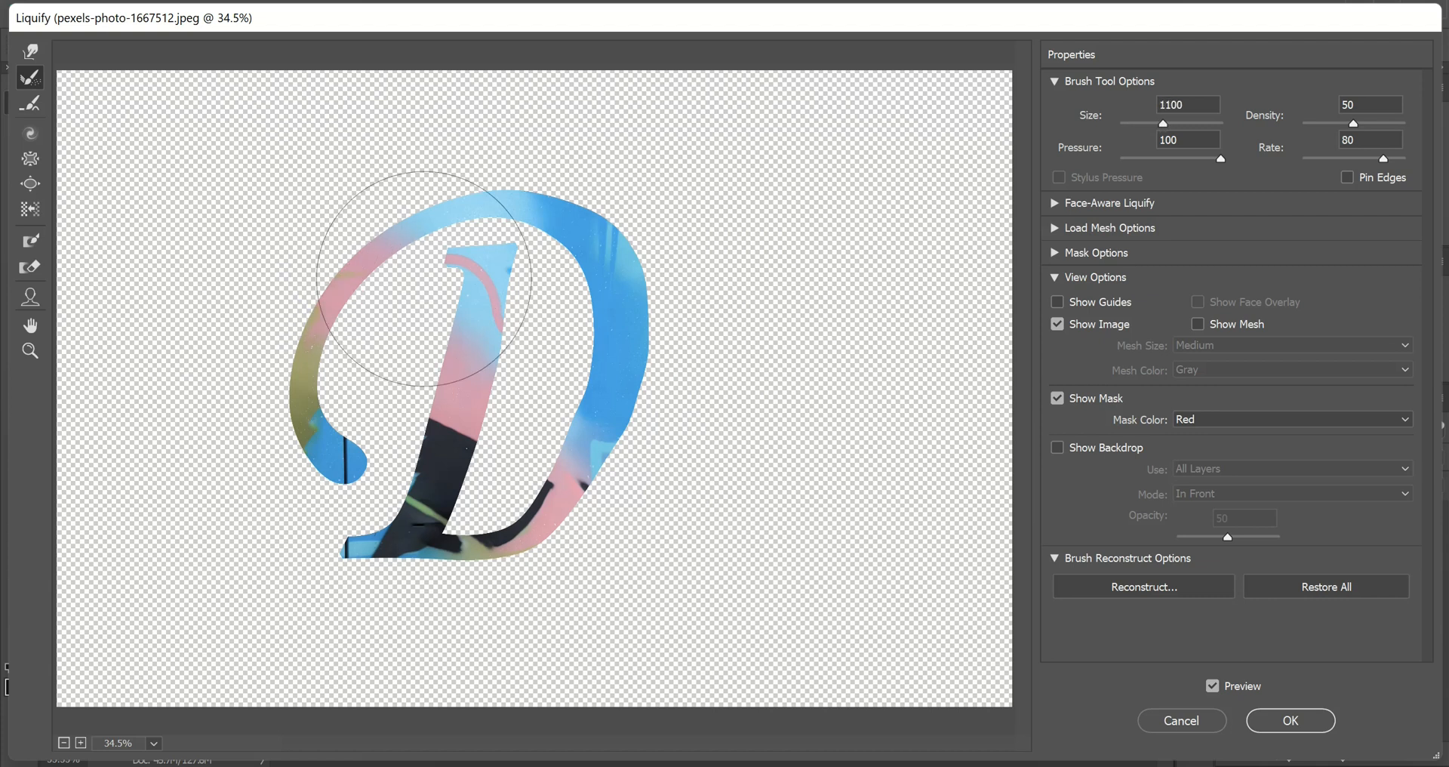
mouse_move(373, 262)
mouse_down()
mouse_move(585, 244)
mouse_move(598, 565)
mouse_move(338, 530)
mouse_move(680, 413)
mouse_move(566, 385)
mouse_move(717, 249)
mouse_move(695, 243)
mouse_move(491, 608)
mouse_move(149, 512)
mouse_move(632, 523)
mouse_move(729, 434)
mouse_move(451, 298)
mouse_up()
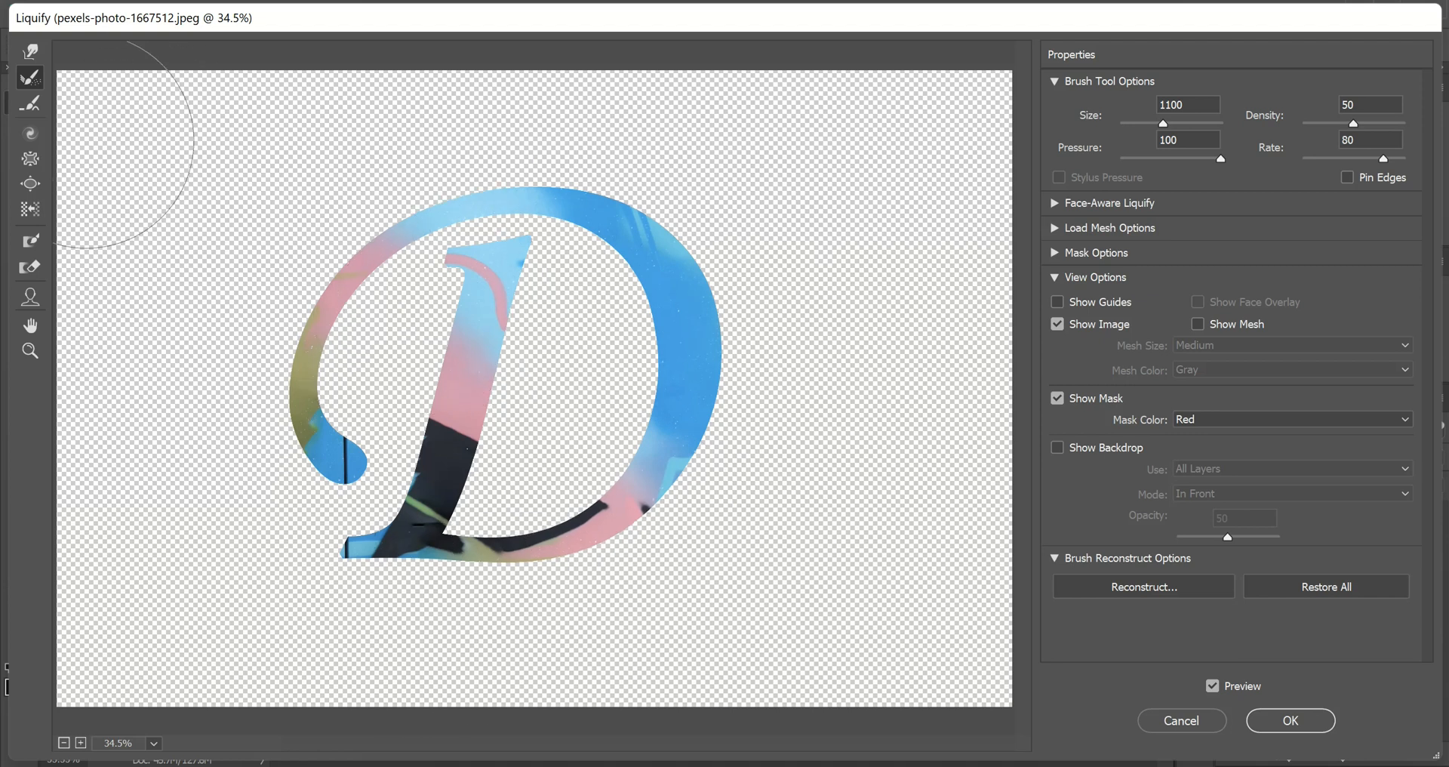
Pinch the letter's right curve thinner using the Pucker tool with a brush size of 500.
click(28, 162)
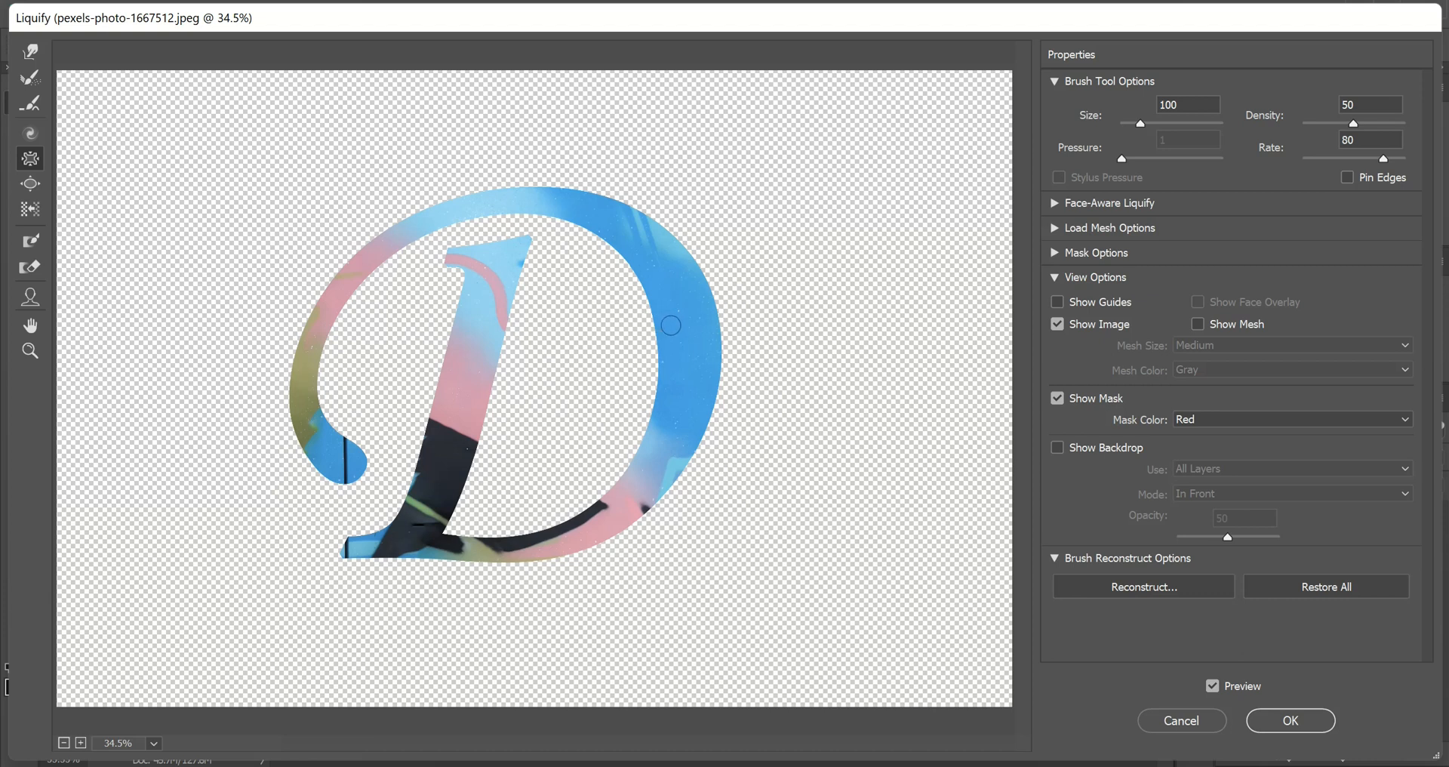
key(bracketright)
key(bracketright)
key(bracketright)
key(bracketright)
key(bracketright)
key(bracketright)
key(bracketright)
key(bracketright)
mouse_move(687, 323)
mouse_down()
mouse_move(683, 382)
mouse_move(681, 333)
mouse_up()
mouse_move(683, 322)
mouse_down()
mouse_move(695, 428)
mouse_move(702, 338)
mouse_move(684, 444)
mouse_move(687, 388)
mouse_move(660, 485)
mouse_move(613, 552)
mouse_move(671, 455)
mouse_move(547, 553)
mouse_move(679, 449)
mouse_move(589, 508)
mouse_up()
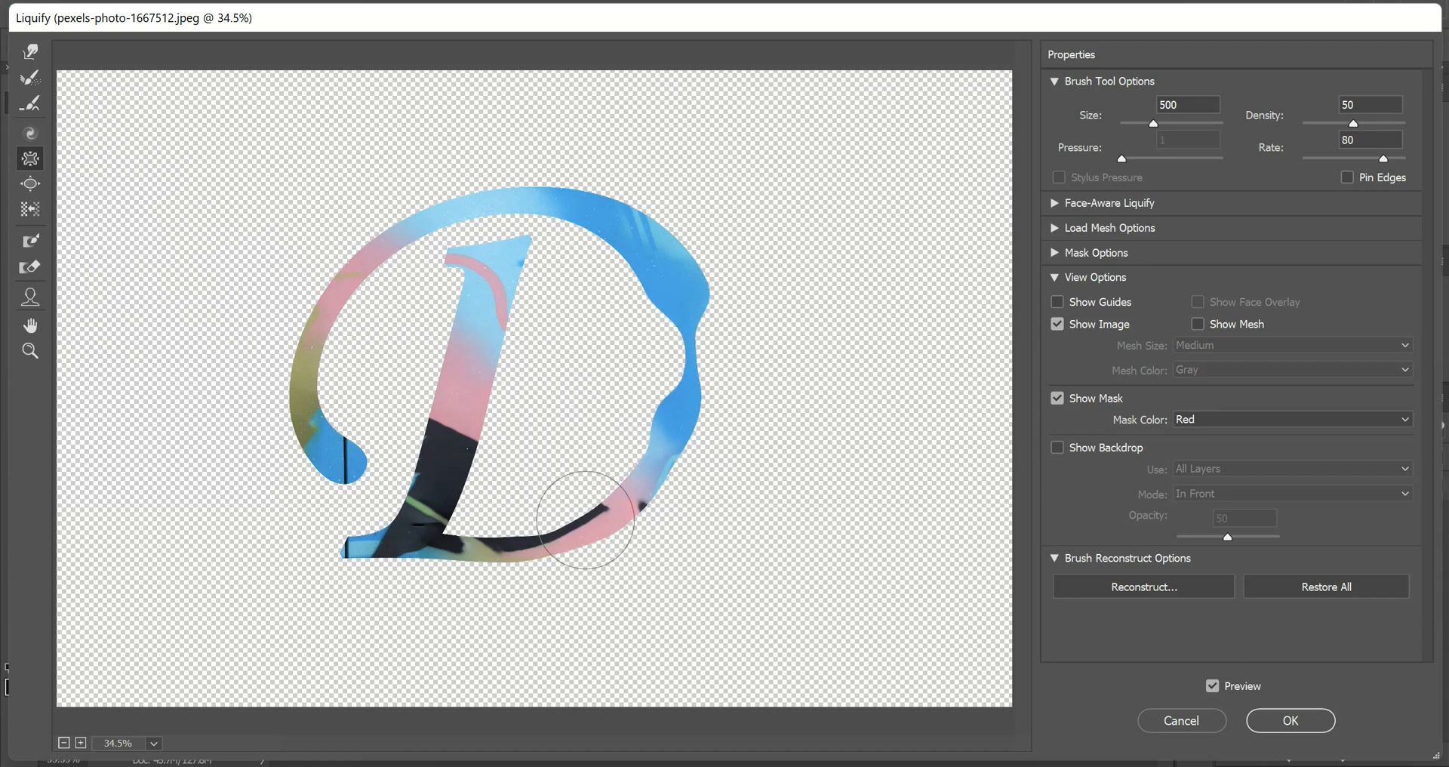
Swell the letter's stem using the Bloat tool with a brush size of 500.
click(31, 187)
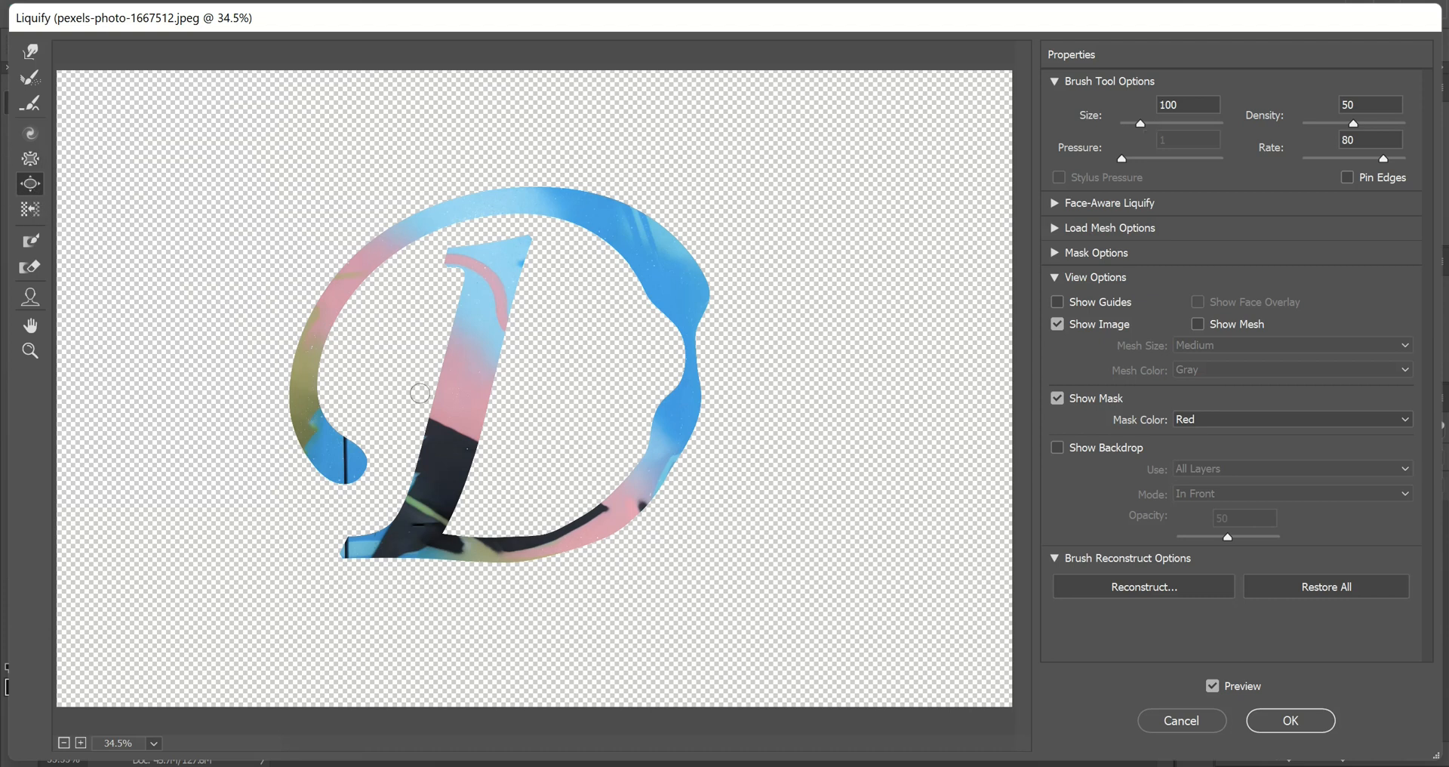
key(bracketright)
key(bracketright)
key(bracketright)
mouse_move(453, 417)
mouse_down()
mouse_move(480, 355)
mouse_move(444, 453)
mouse_move(489, 332)
mouse_move(452, 446)
mouse_move(487, 338)
mouse_move(458, 434)
mouse_move(477, 350)
mouse_move(453, 427)
mouse_move(503, 391)
mouse_move(694, 407)
mouse_move(561, 417)
mouse_move(456, 404)
mouse_move(505, 245)
mouse_move(428, 444)
mouse_move(341, 463)
mouse_move(302, 452)
mouse_move(300, 380)
mouse_move(362, 262)
mouse_up()
mouse_move(613, 235)
mouse_down()
mouse_move(566, 583)
mouse_move(469, 594)
mouse_move(627, 462)
mouse_up()
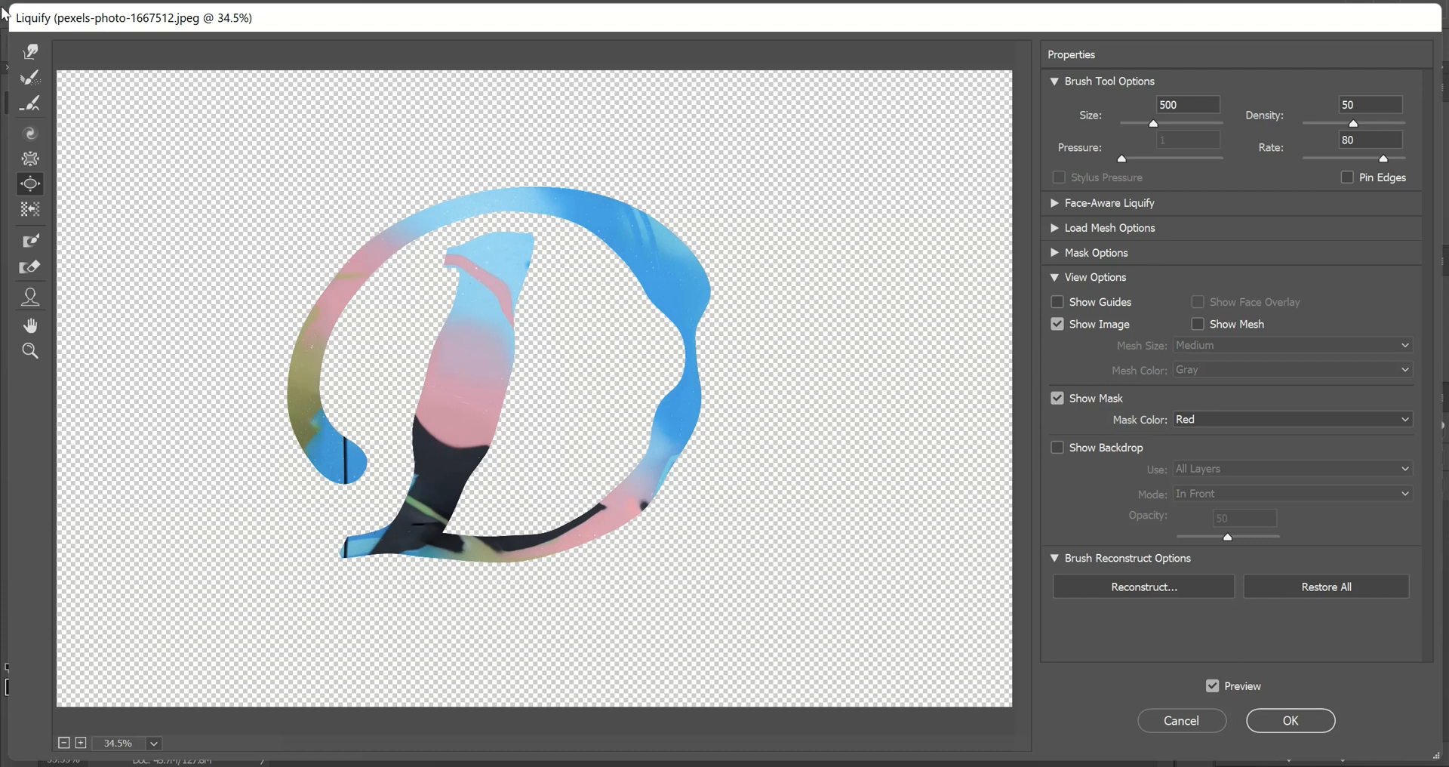
Restore the stem and right curve to their original shape using the Reconstruct tool with a brush size of 1100.
click(30, 77)
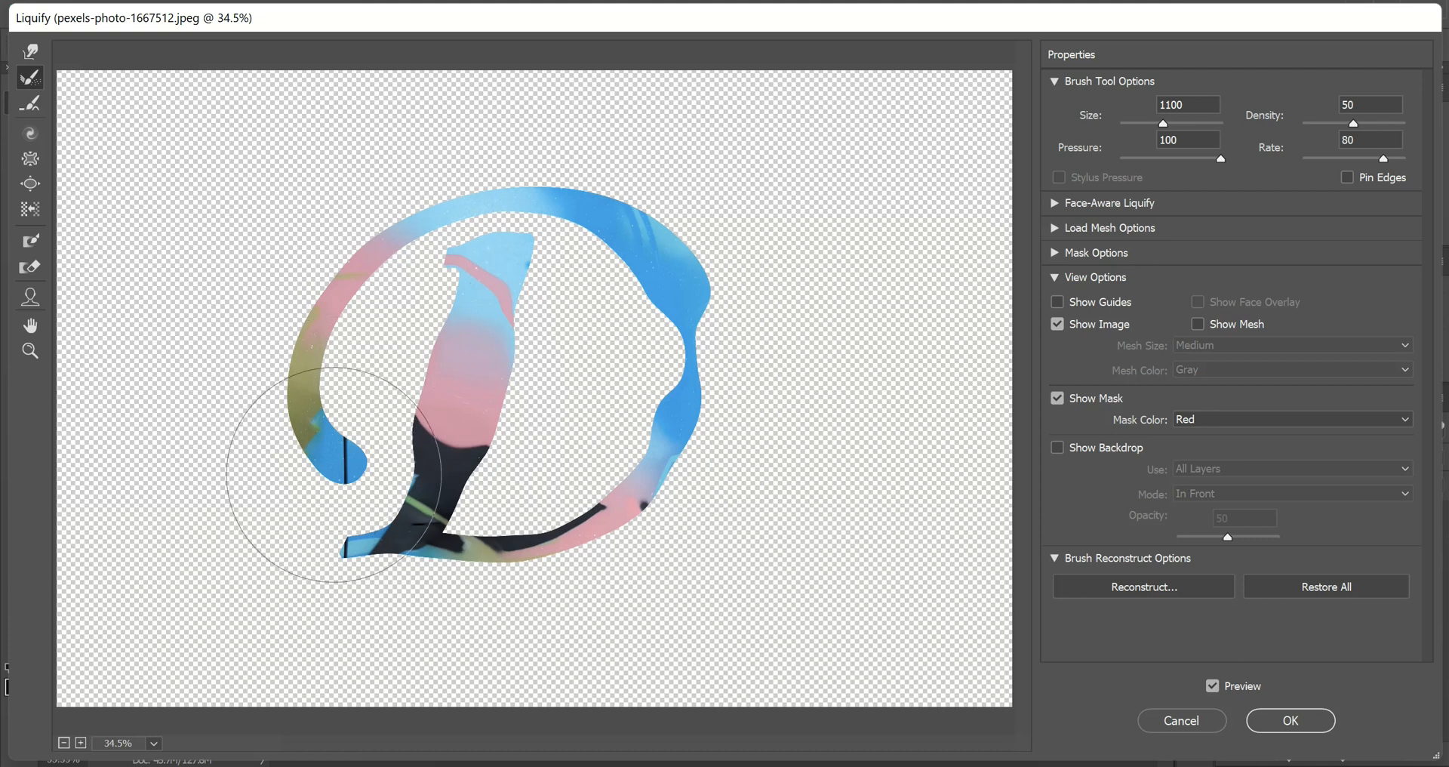
mouse_move(334, 477)
mouse_down()
mouse_move(573, 262)
mouse_move(450, 255)
mouse_move(615, 286)
mouse_move(642, 461)
mouse_move(713, 332)
mouse_move(763, 339)
mouse_move(523, 507)
mouse_move(525, 562)
mouse_move(498, 378)
mouse_move(562, 141)
mouse_move(452, 200)
mouse_move(369, 393)
mouse_move(439, 622)
mouse_move(387, 557)
mouse_move(742, 272)
mouse_move(711, 354)
mouse_move(406, 389)
mouse_up()
Smear the blue and black of the letter's lower-left terminal up into the olive area with a Forward Warp brush of size 200.
click(30, 50)
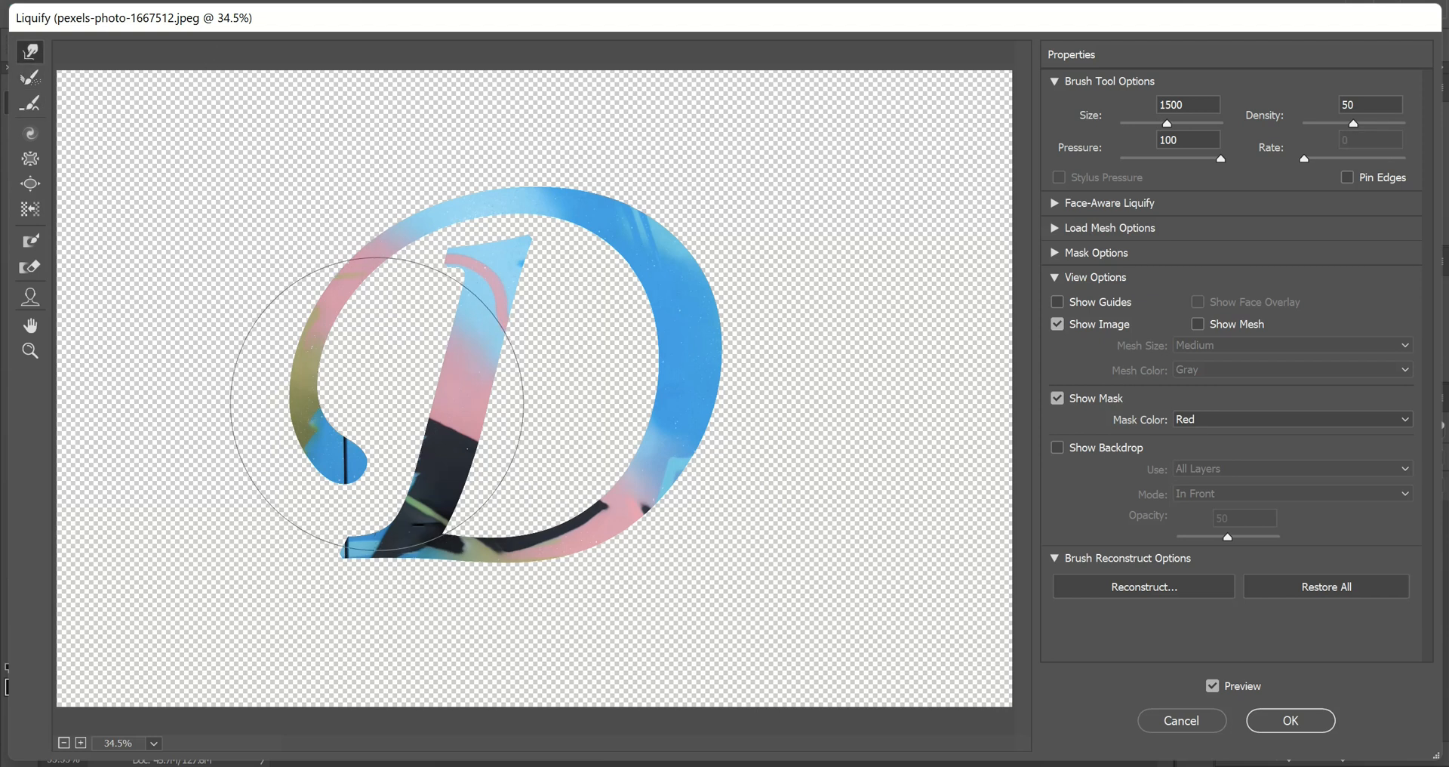
key(bracketleft)
key(bracketleft)
key(bracketleft)
key(bracketleft)
key(bracketleft)
key(bracketleft)
key(bracketleft)
key(bracketleft)
key(bracketleft)
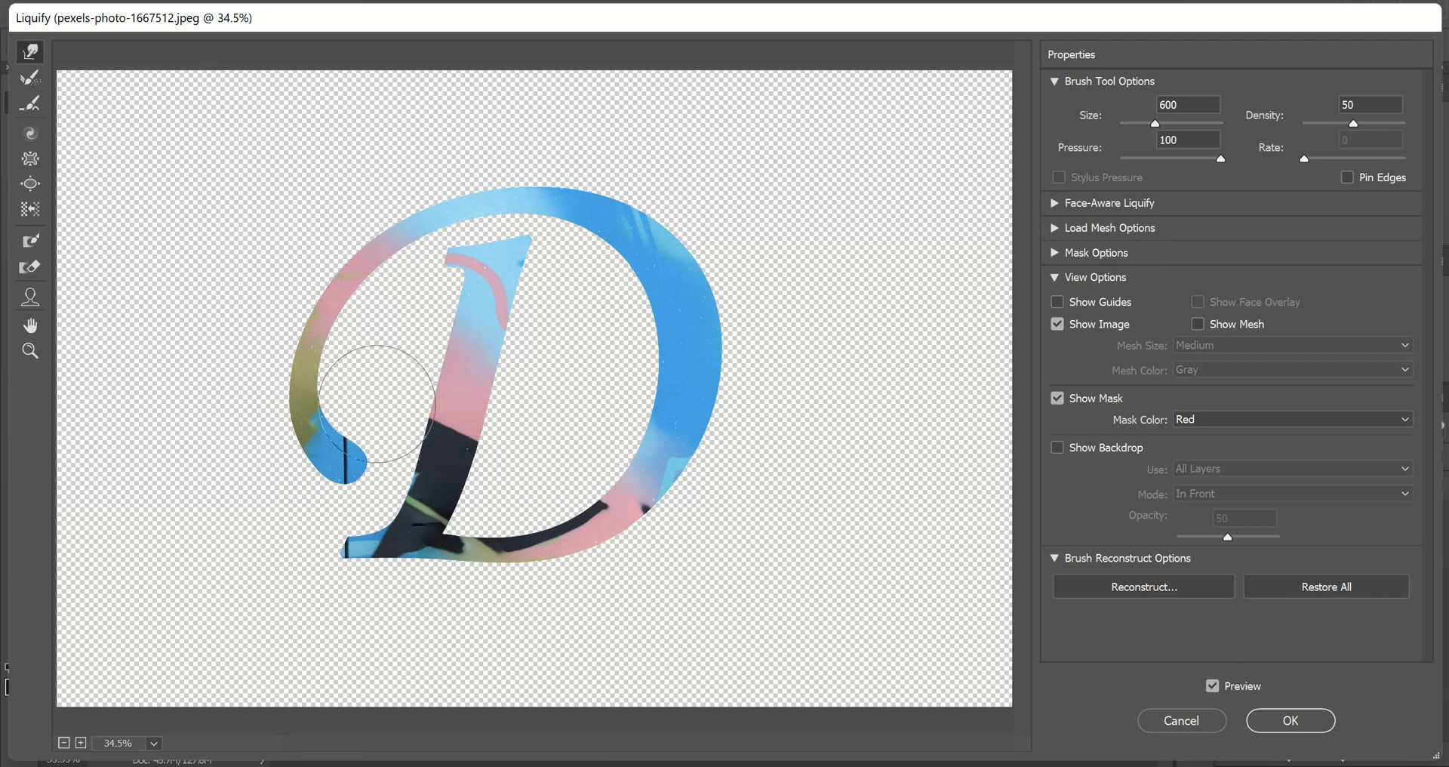
key(bracketleft)
key(bracketleft)
scroll(337, 463, up, 8)
scroll(337, 463, down, 7)
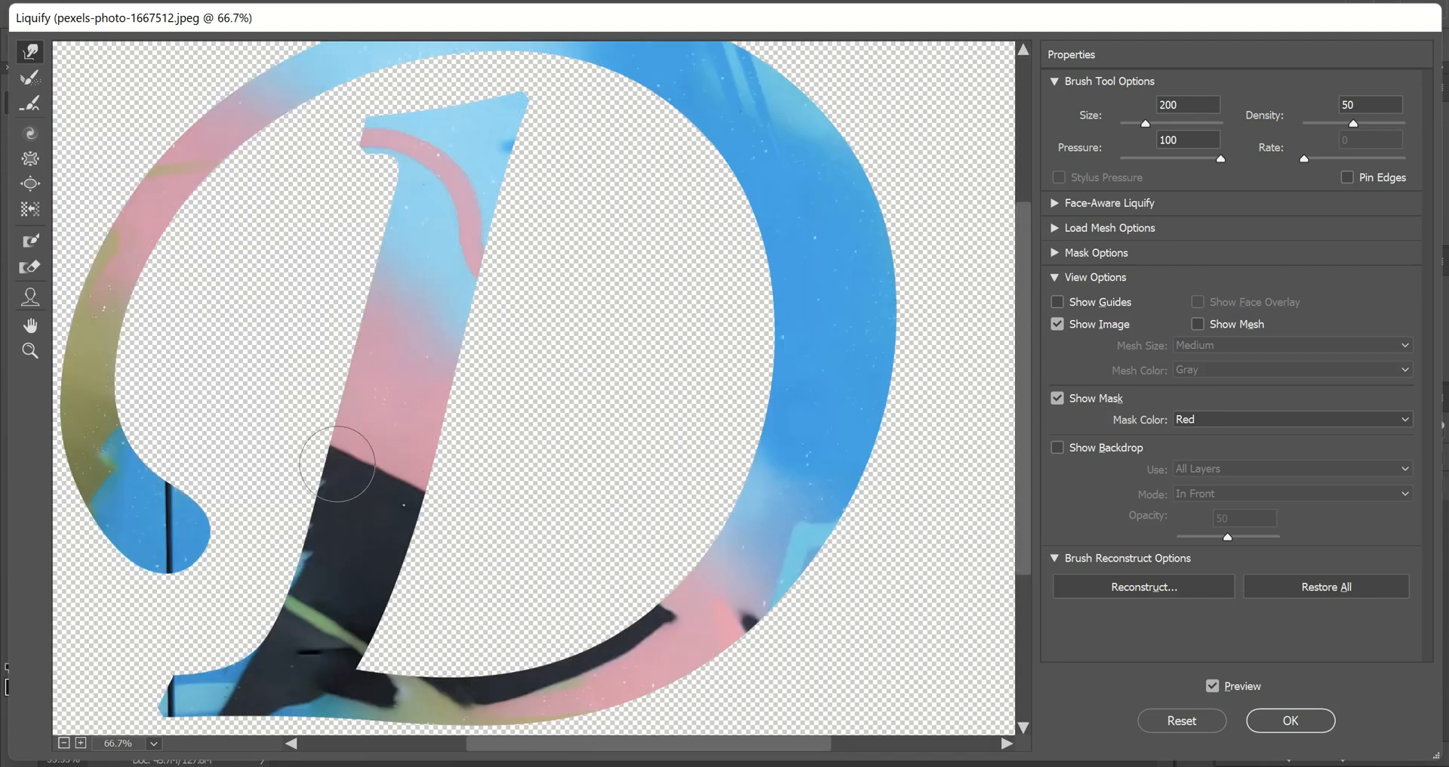
scroll(338, 464, up, 2)
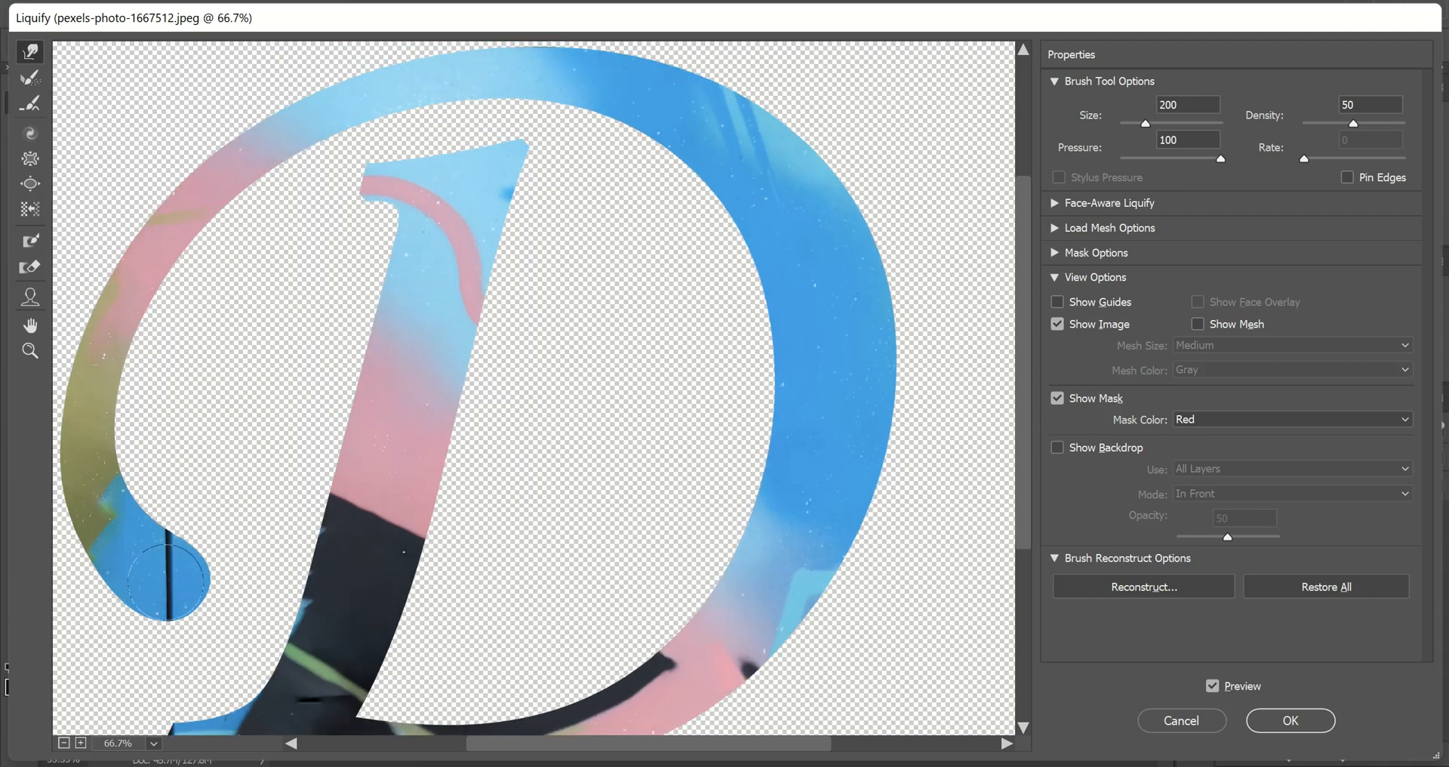
mouse_move(166, 581)
mouse_down()
mouse_move(111, 526)
mouse_move(92, 399)
mouse_up()
Smear the olive and pink areas up the letter's left curve toward the light blue, using Forward Warp brush sizes 150 and 125.
key(bracketleft)
key(bracketleft)
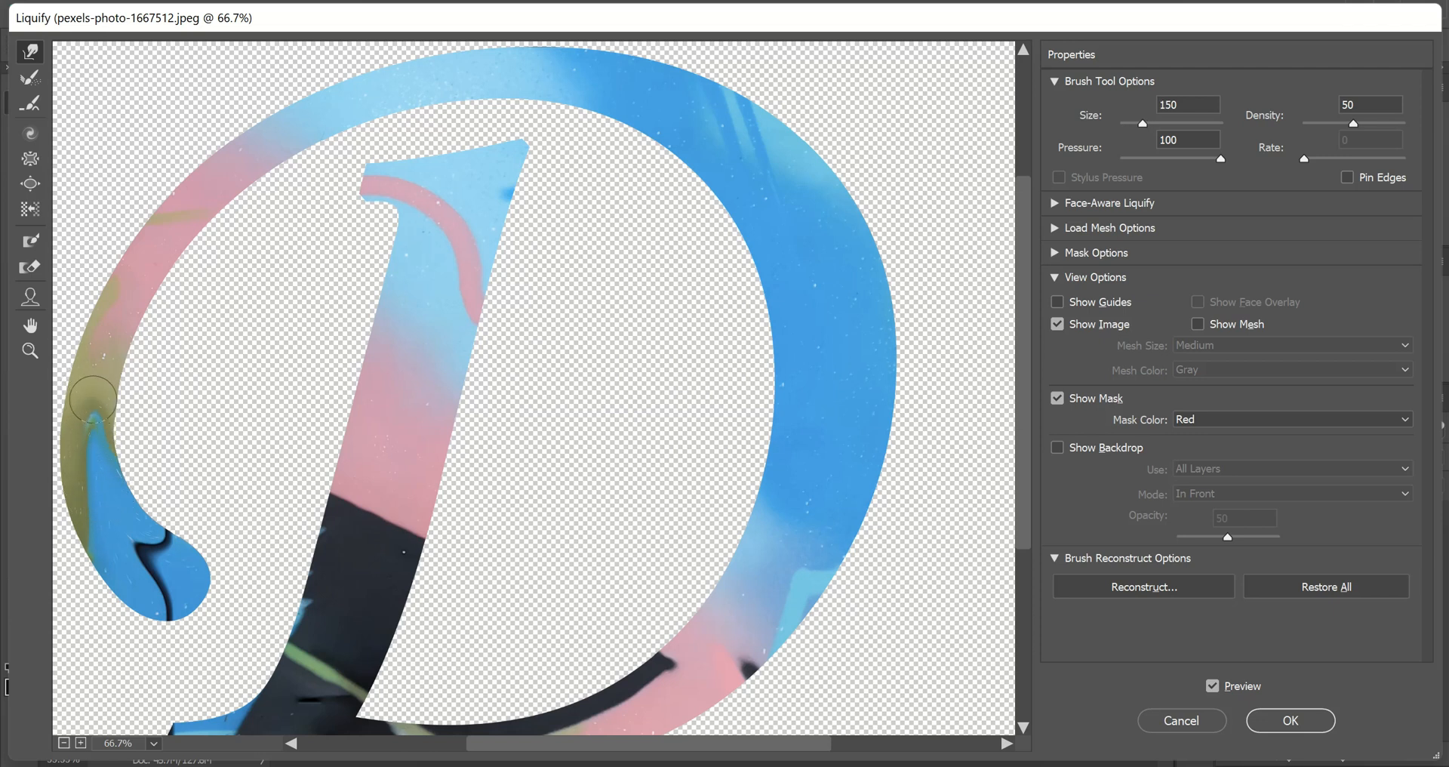
drag(87, 402, 113, 330)
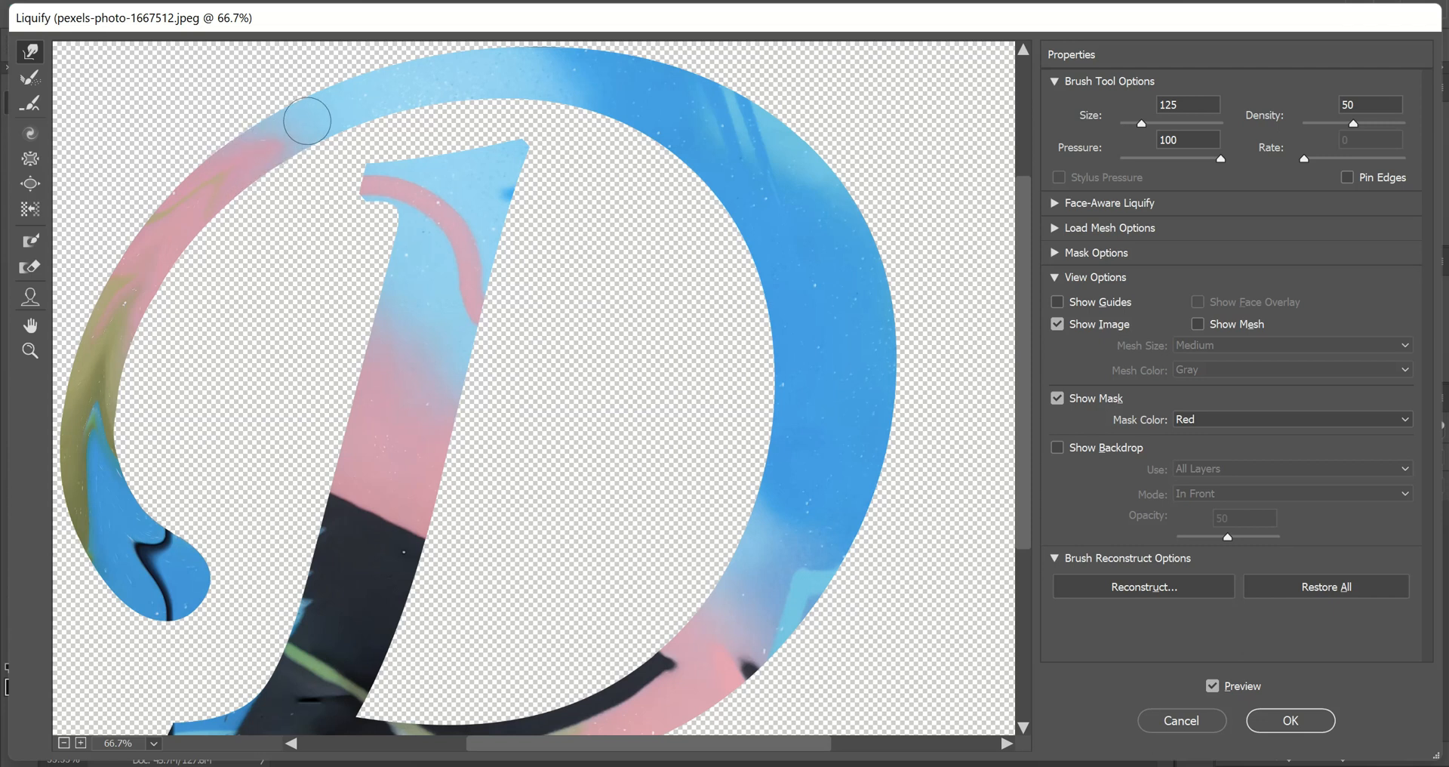
drag(307, 120, 424, 206)
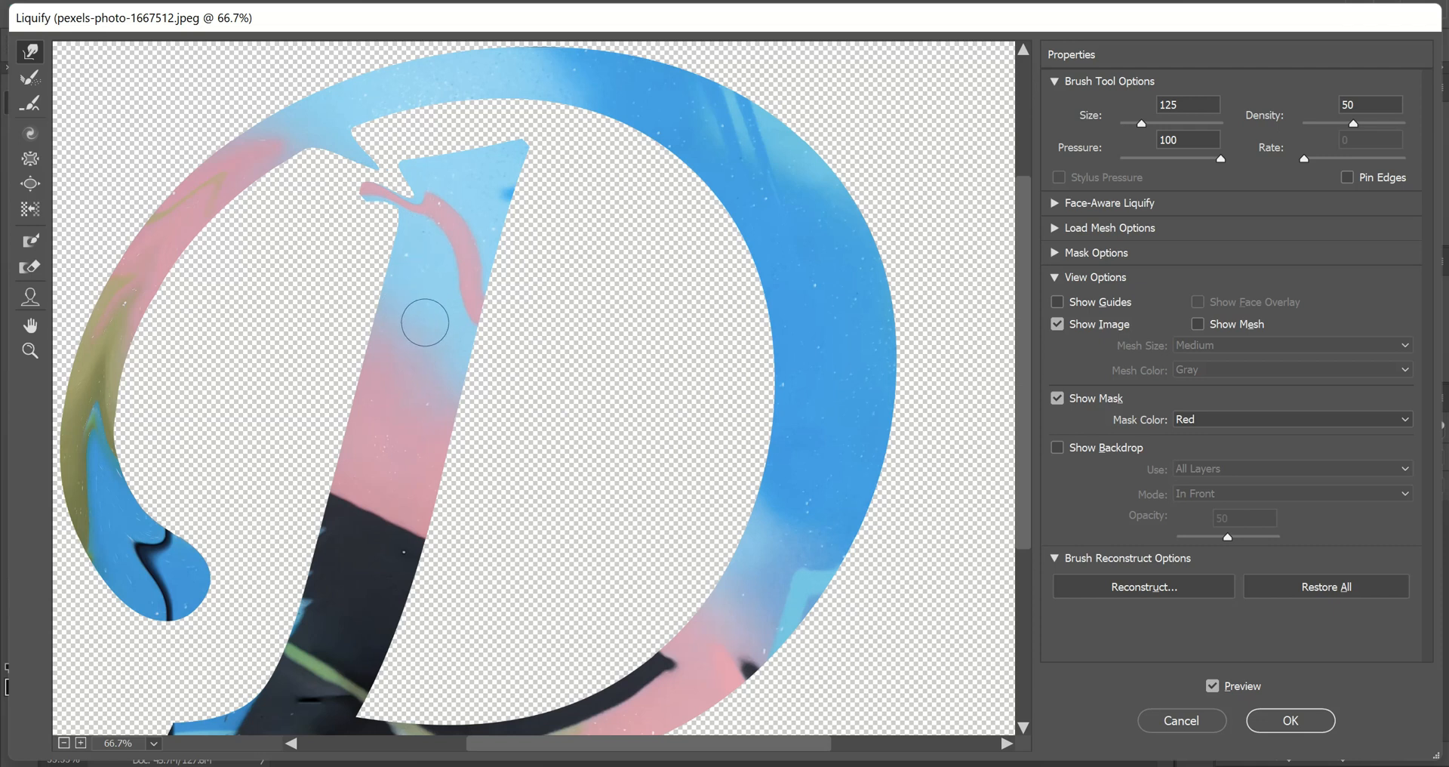
key(ctrl+z)
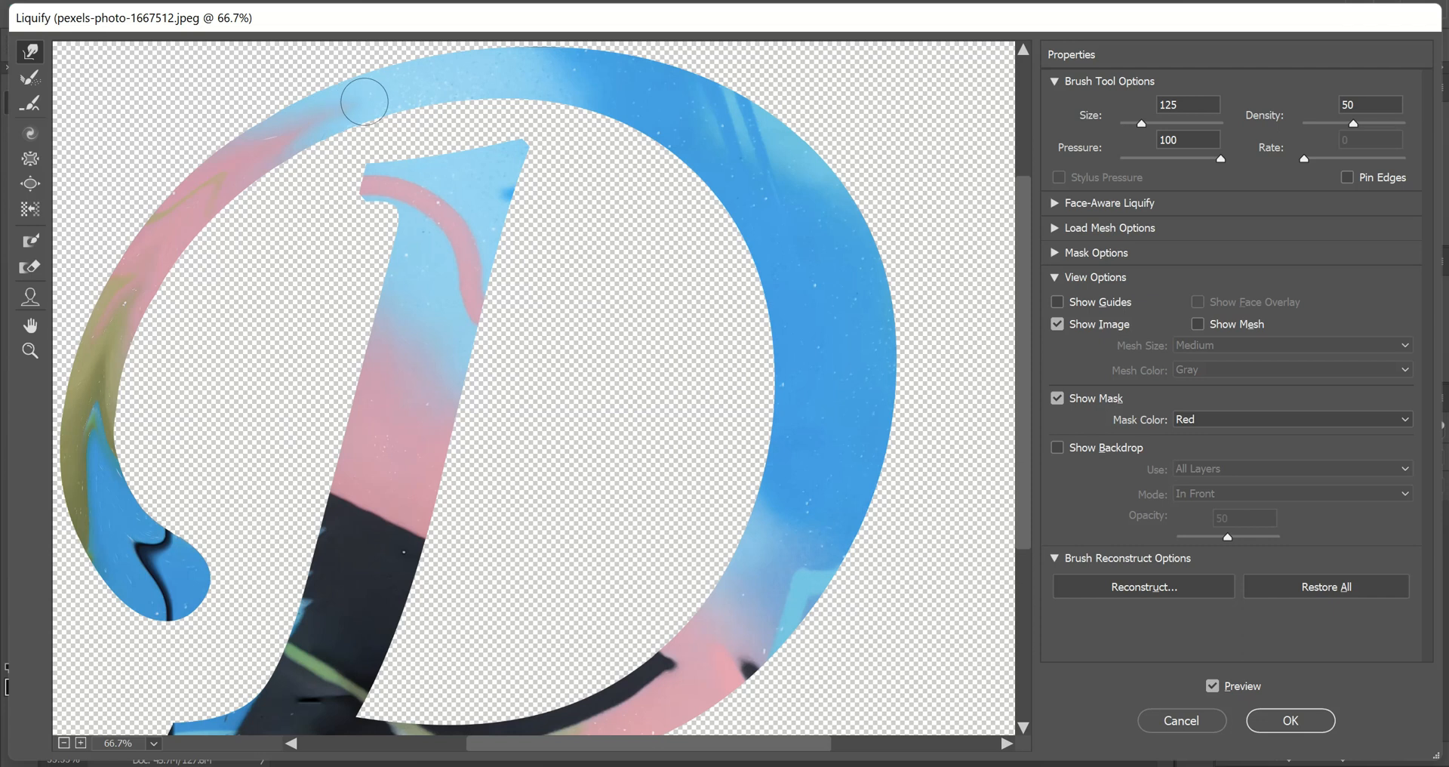
Blend the light and dark blues across the letter's top and down its right curve, using Forward Warp brush sizes 125 and 200.
scroll(387, 96, up, 3)
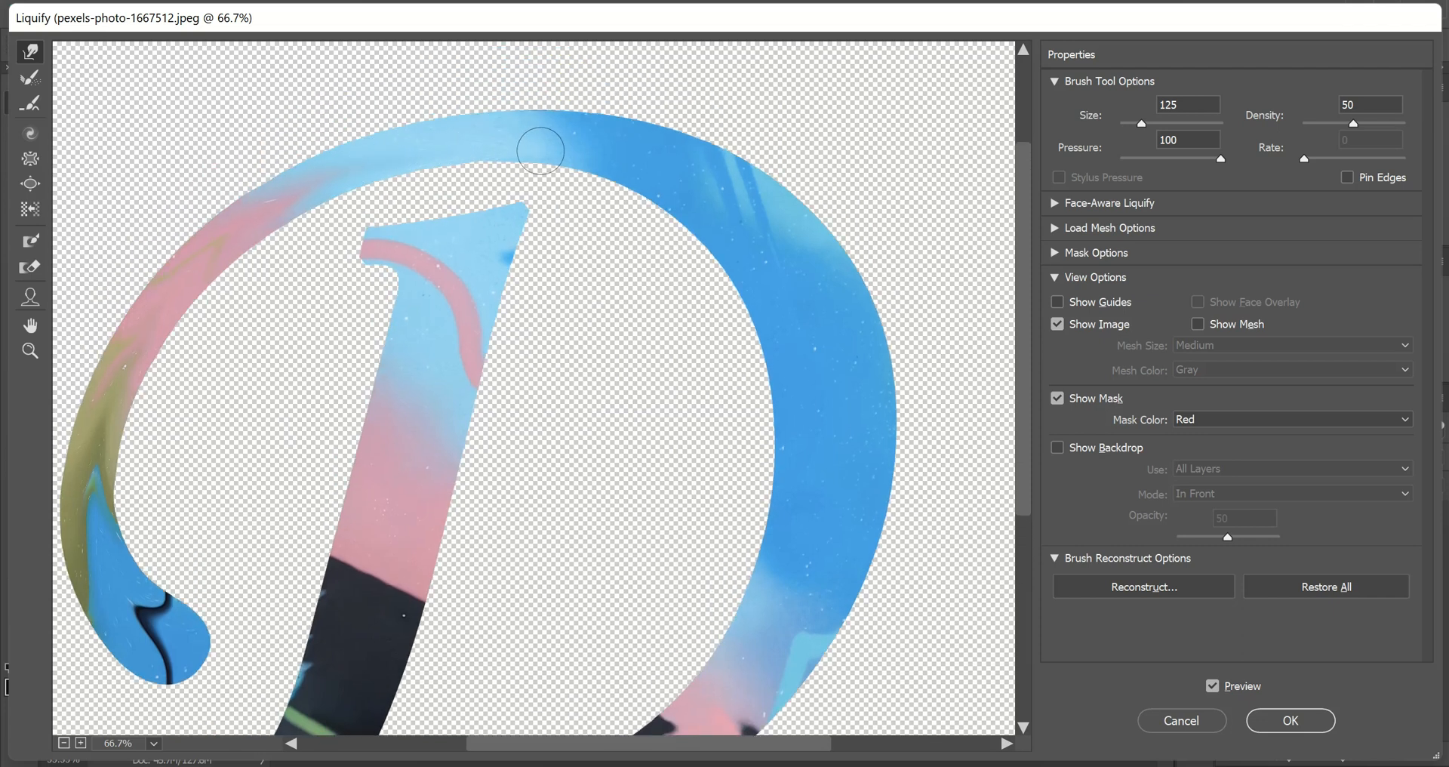
mouse_move(505, 132)
mouse_down()
mouse_move(557, 135)
mouse_move(713, 194)
mouse_up()
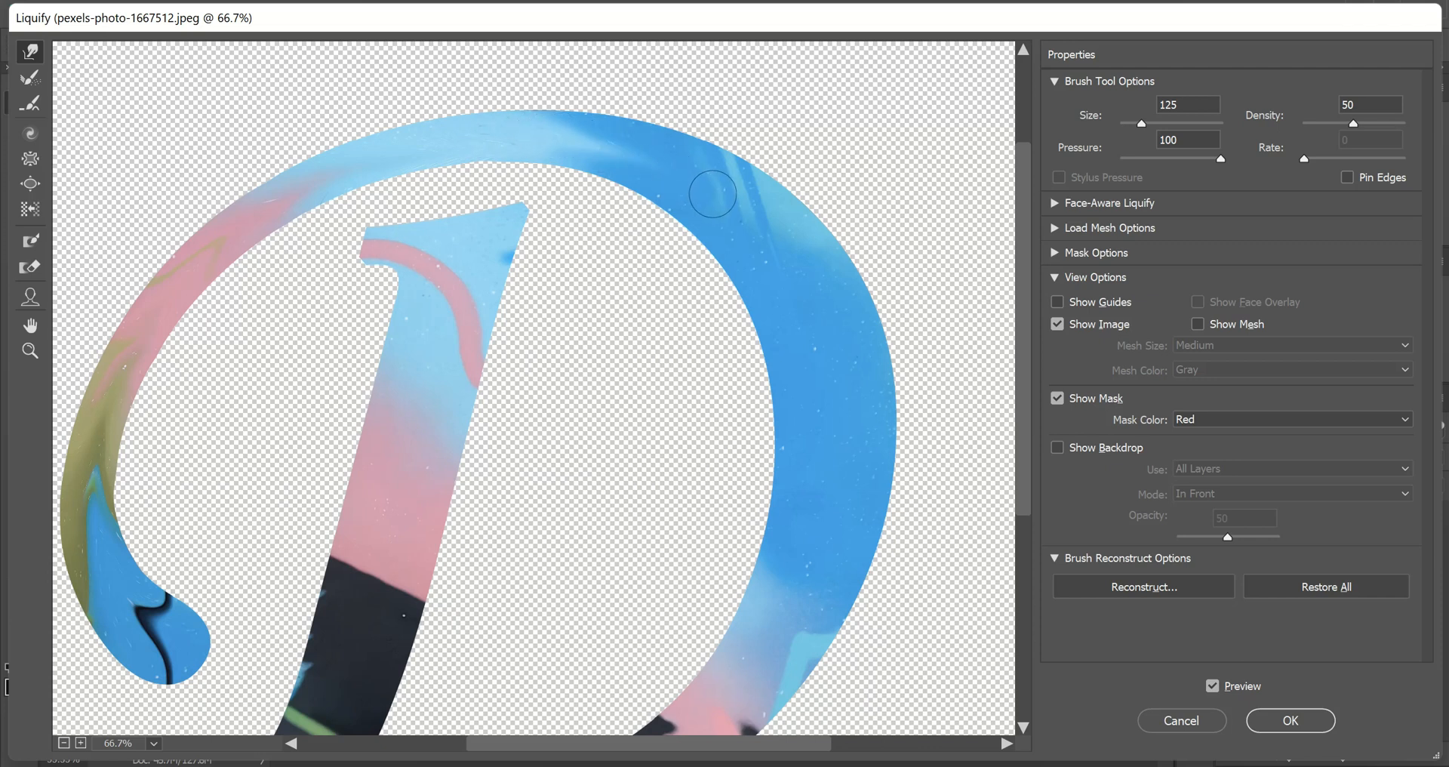
drag(584, 138, 746, 227)
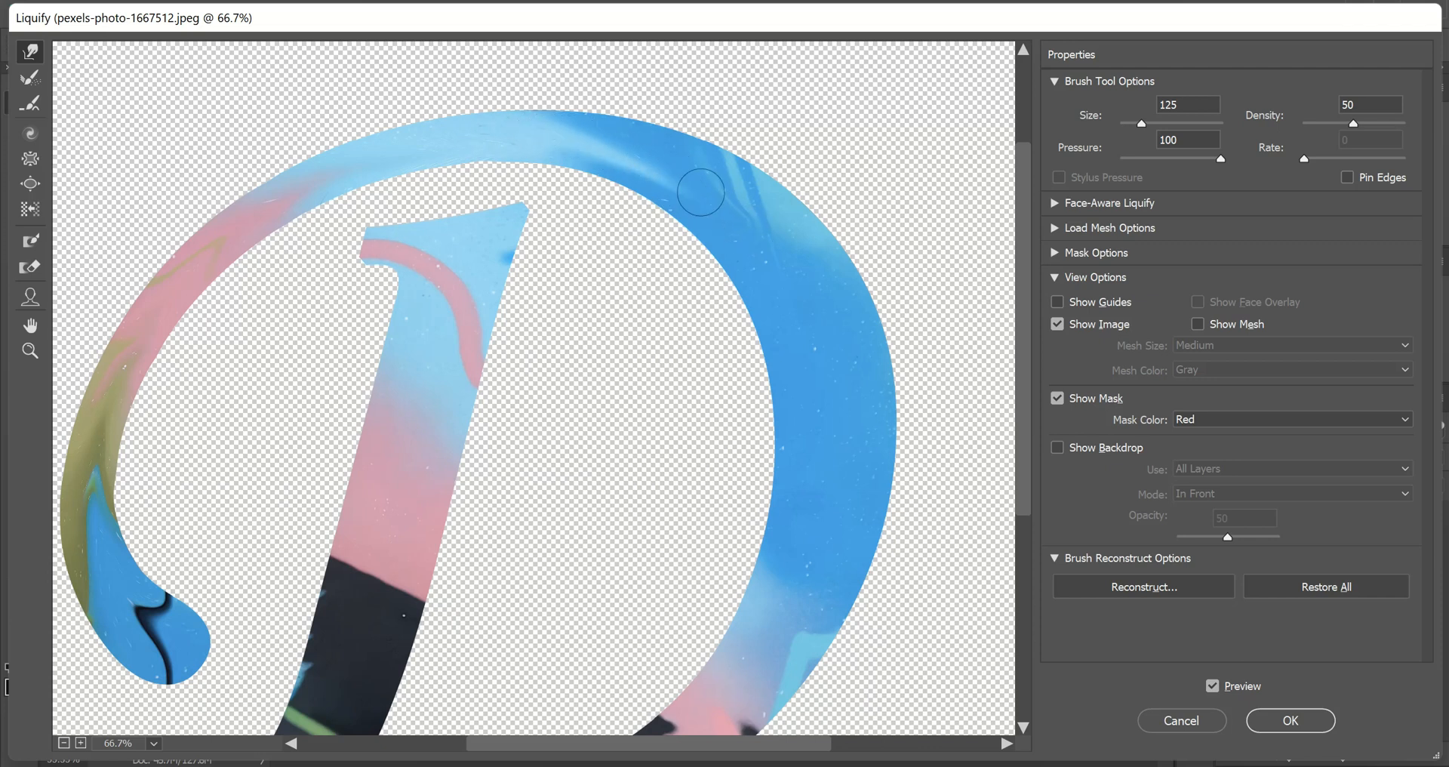
key(bracketright)
key(bracketright)
key(bracketright)
mouse_move(637, 151)
mouse_down()
mouse_move(738, 199)
mouse_move(819, 299)
mouse_move(835, 427)
mouse_move(785, 297)
mouse_move(815, 361)
mouse_move(805, 566)
mouse_move(848, 314)
mouse_move(864, 419)
mouse_move(842, 544)
mouse_move(770, 625)
mouse_move(780, 645)
mouse_up()
Streak the colours from the lower-right curve along the base into the letter's foot, using Forward Warp brush sizes 200 and 150.
scroll(779, 646, down, 1)
scroll(780, 645, down, 4)
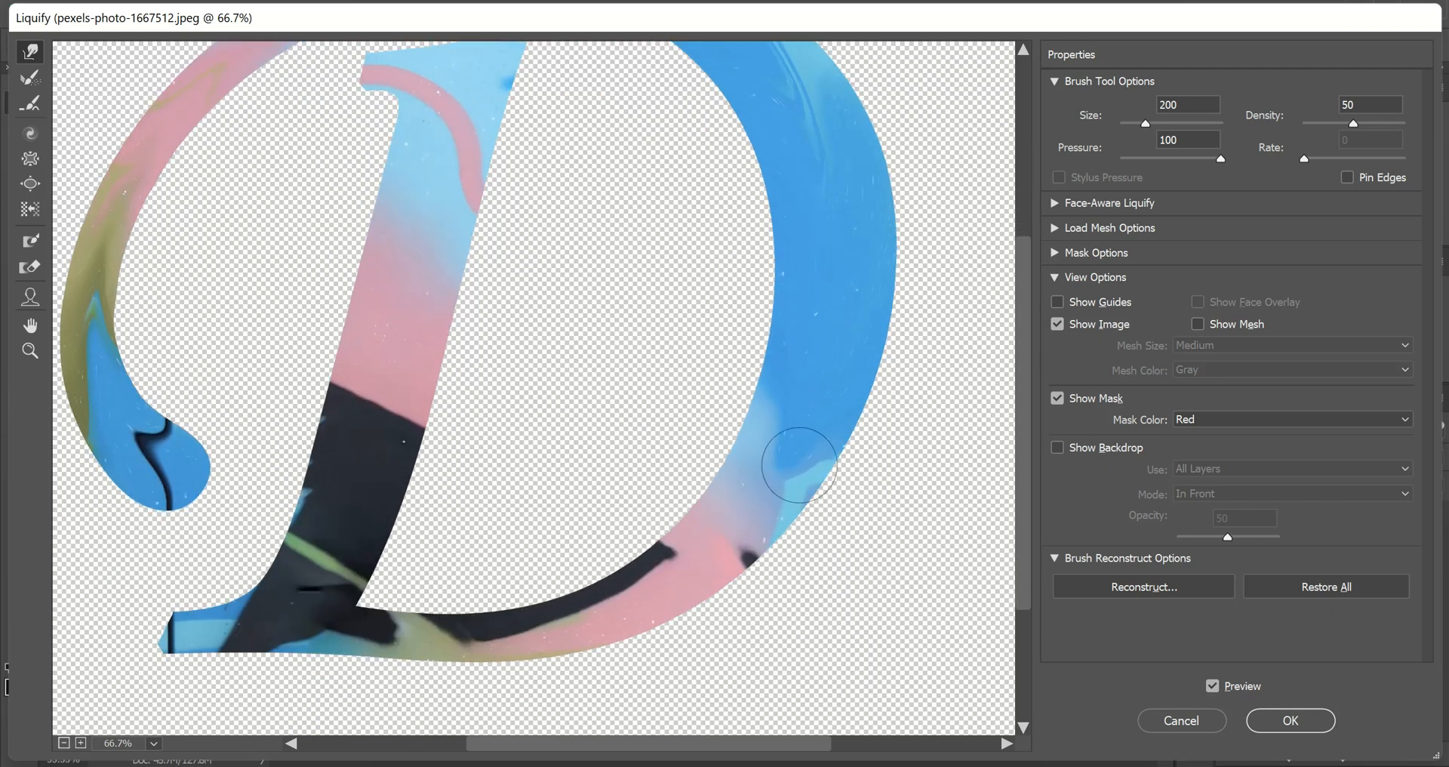
mouse_move(777, 453)
mouse_down()
mouse_move(732, 525)
mouse_move(617, 601)
mouse_move(693, 587)
mouse_move(663, 578)
mouse_move(471, 633)
mouse_up()
key(bracketleft)
key(bracketleft)
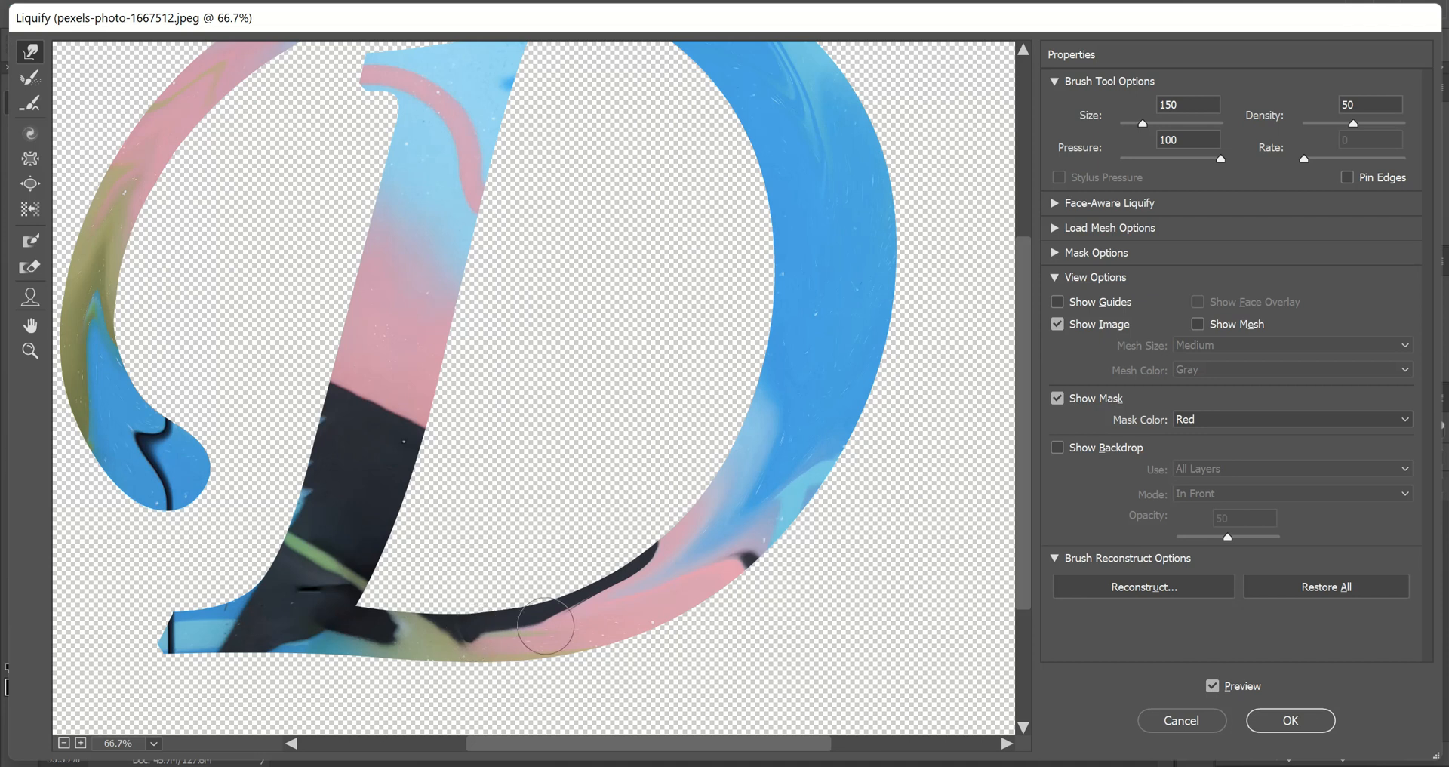
mouse_move(629, 602)
mouse_down()
mouse_move(443, 634)
mouse_move(262, 618)
mouse_move(160, 632)
mouse_up()
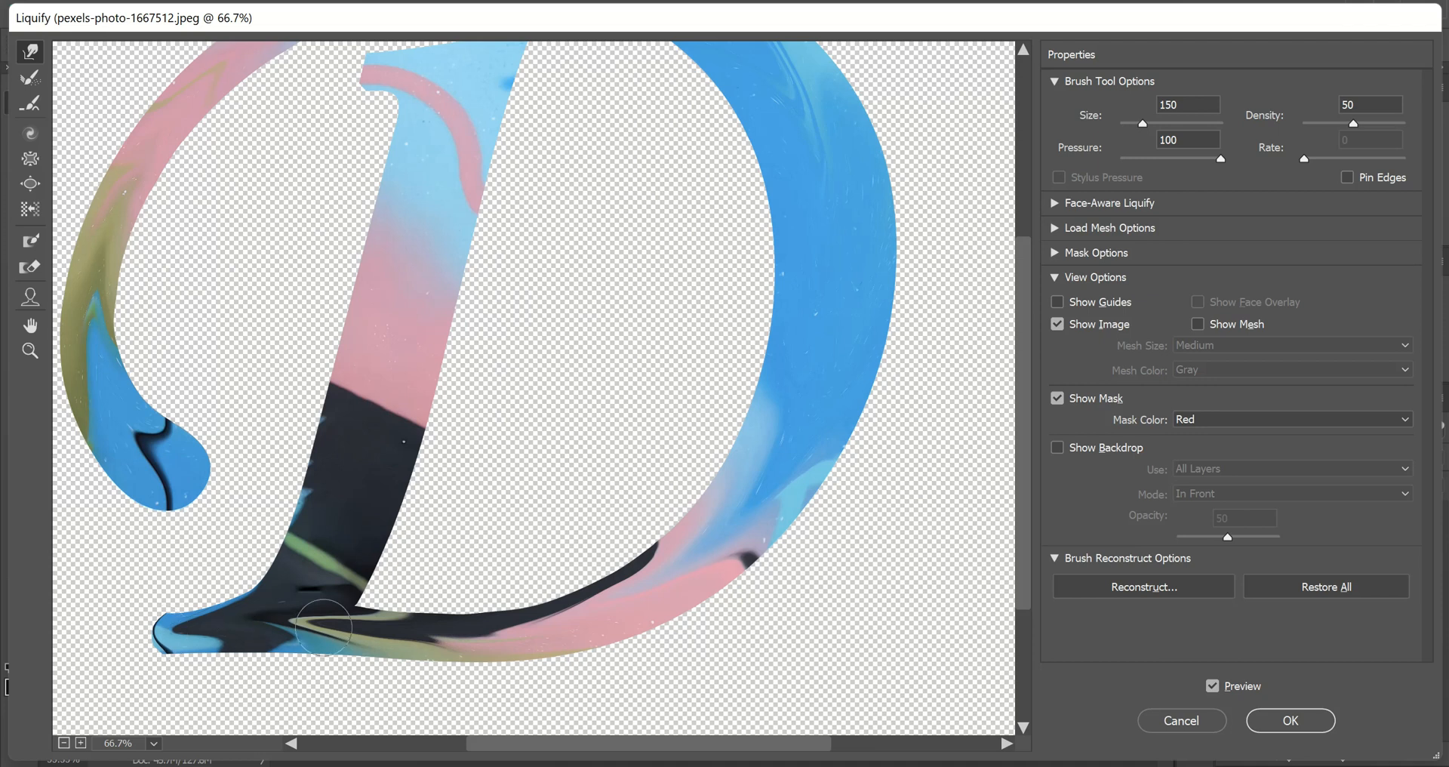
drag(325, 625, 177, 632)
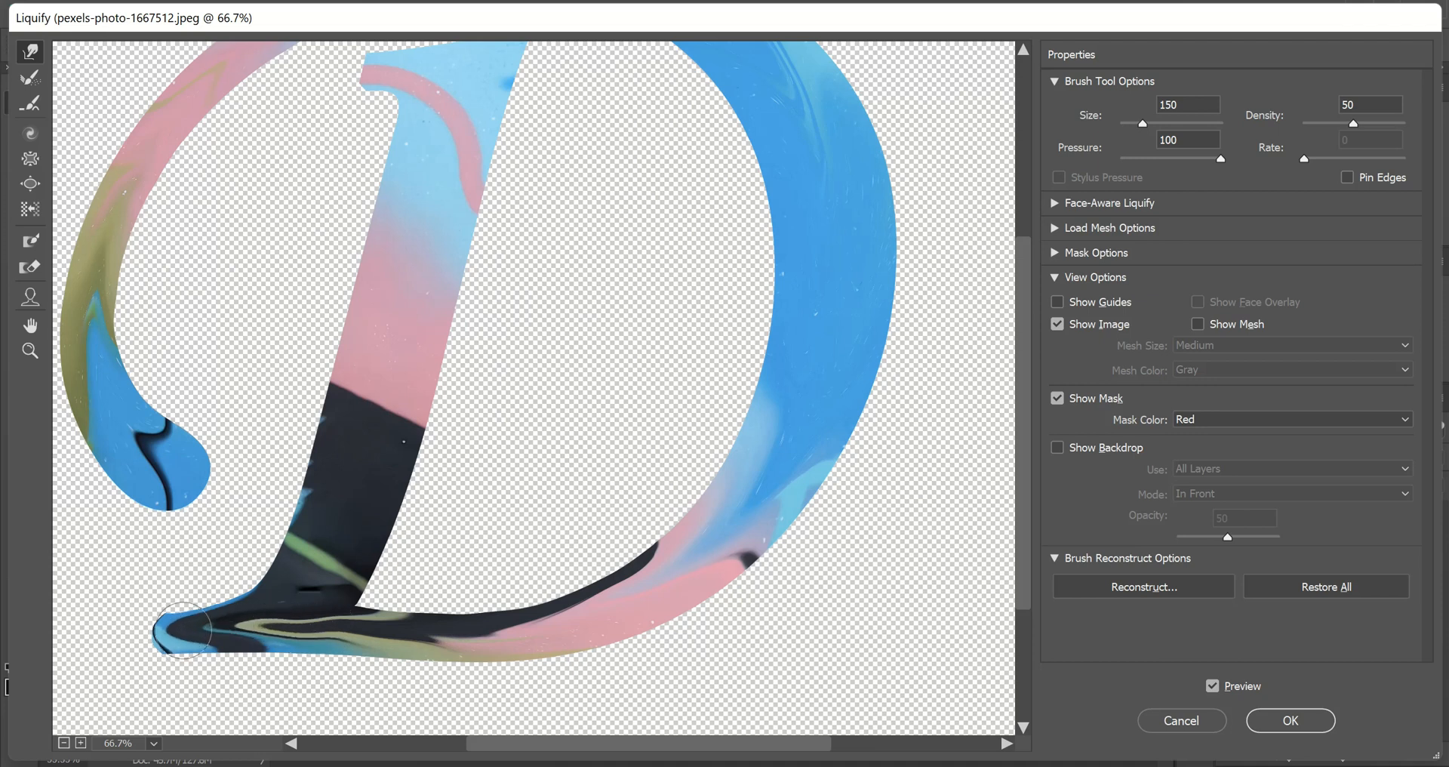
Pull the blue and pink areas down the letter's stem into the black area with a Forward Warp brush of size 175.
scroll(313, 575, up, 1)
scroll(313, 575, up, 5)
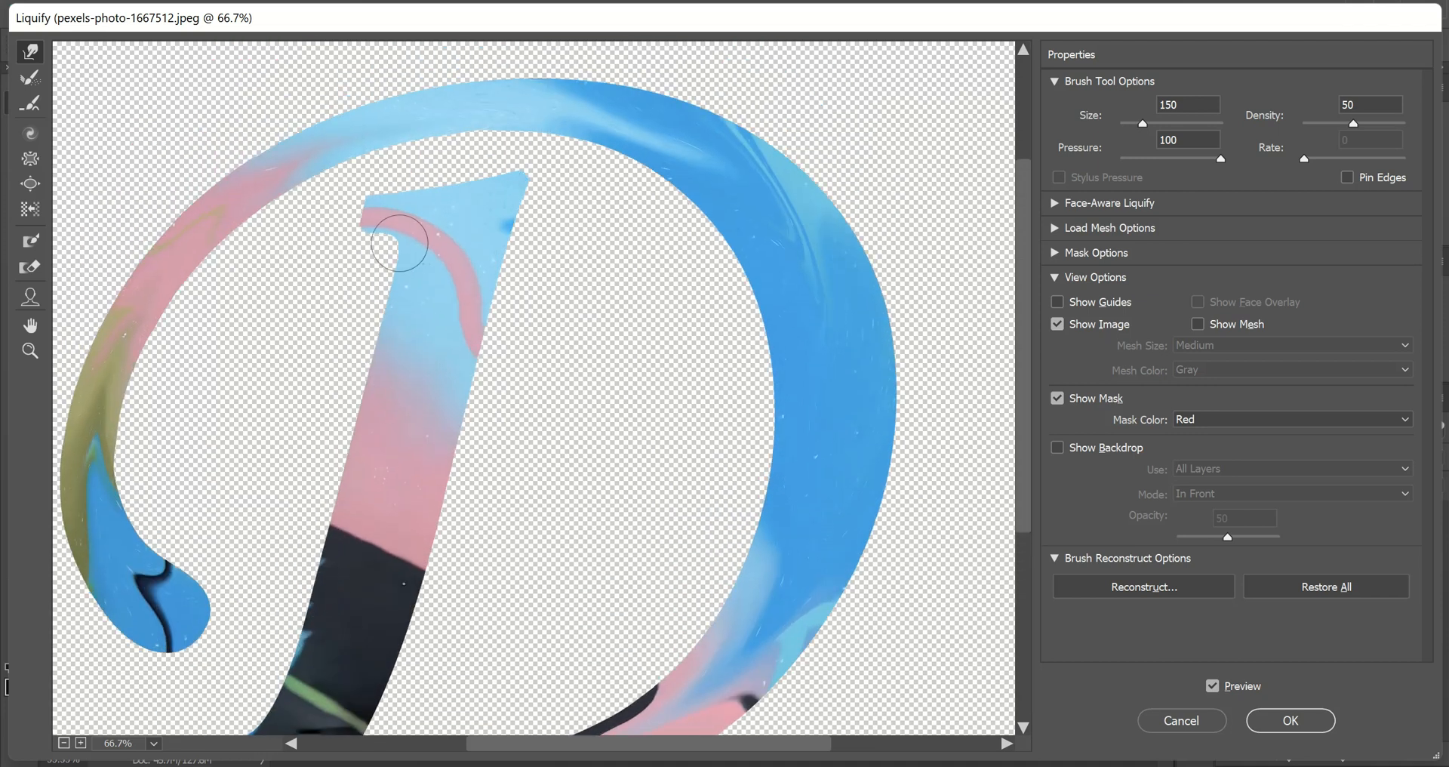
key(bracketright)
key(bracketright)
mouse_move(400, 237)
mouse_down()
mouse_move(380, 211)
mouse_move(422, 216)
mouse_move(443, 237)
mouse_move(394, 409)
mouse_up()
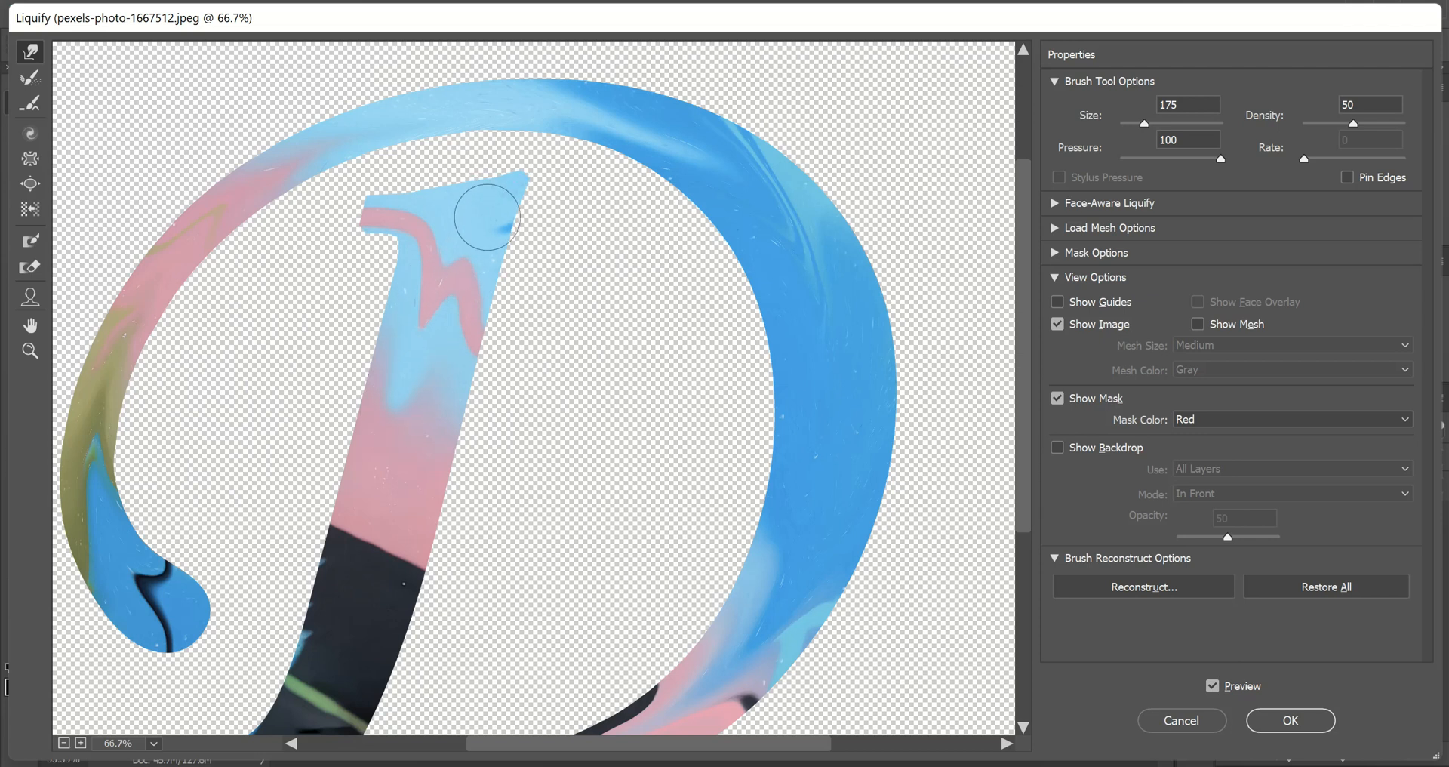
mouse_move(487, 217)
mouse_down()
mouse_move(453, 252)
mouse_move(395, 430)
mouse_up()
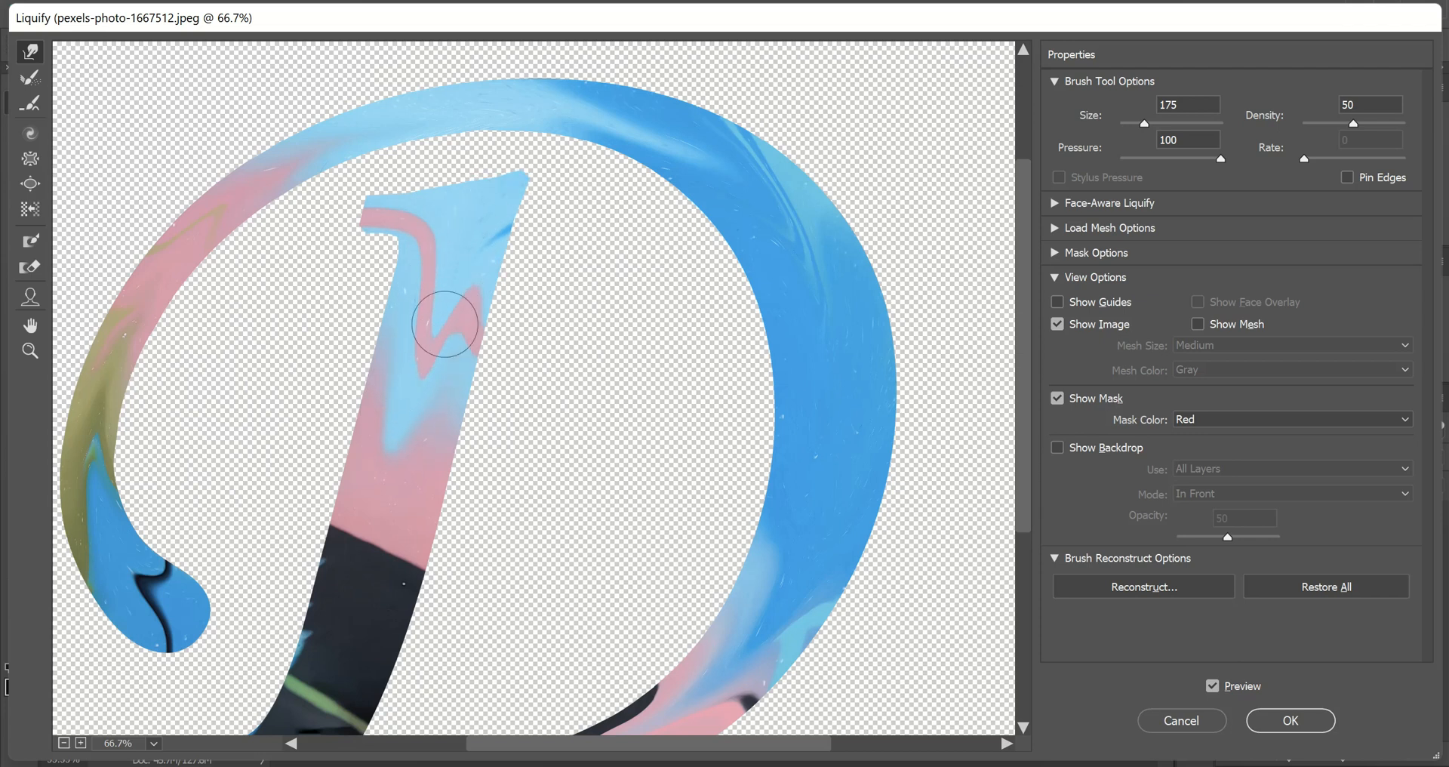
mouse_move(445, 324)
mouse_down()
mouse_move(461, 325)
mouse_move(385, 517)
mouse_up()
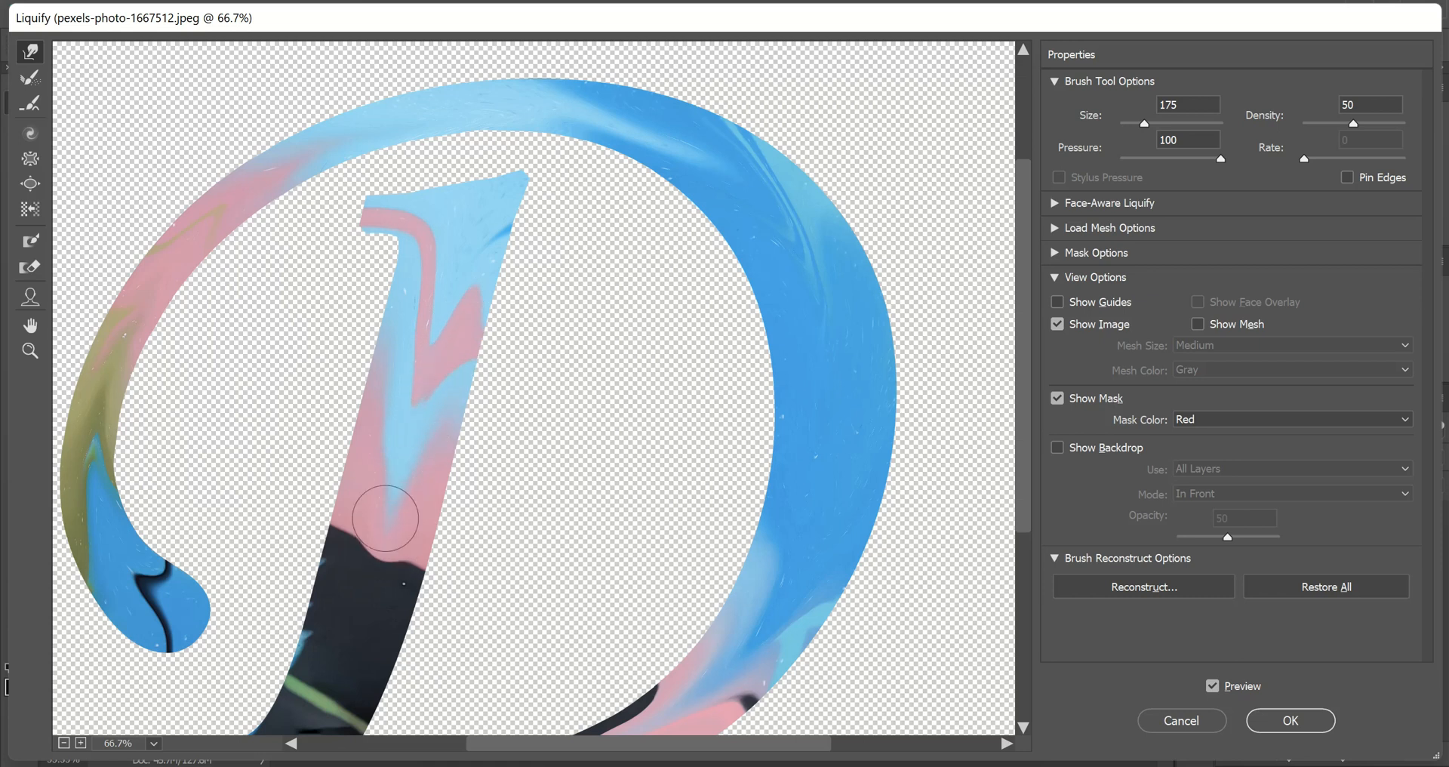
drag(388, 388, 343, 632)
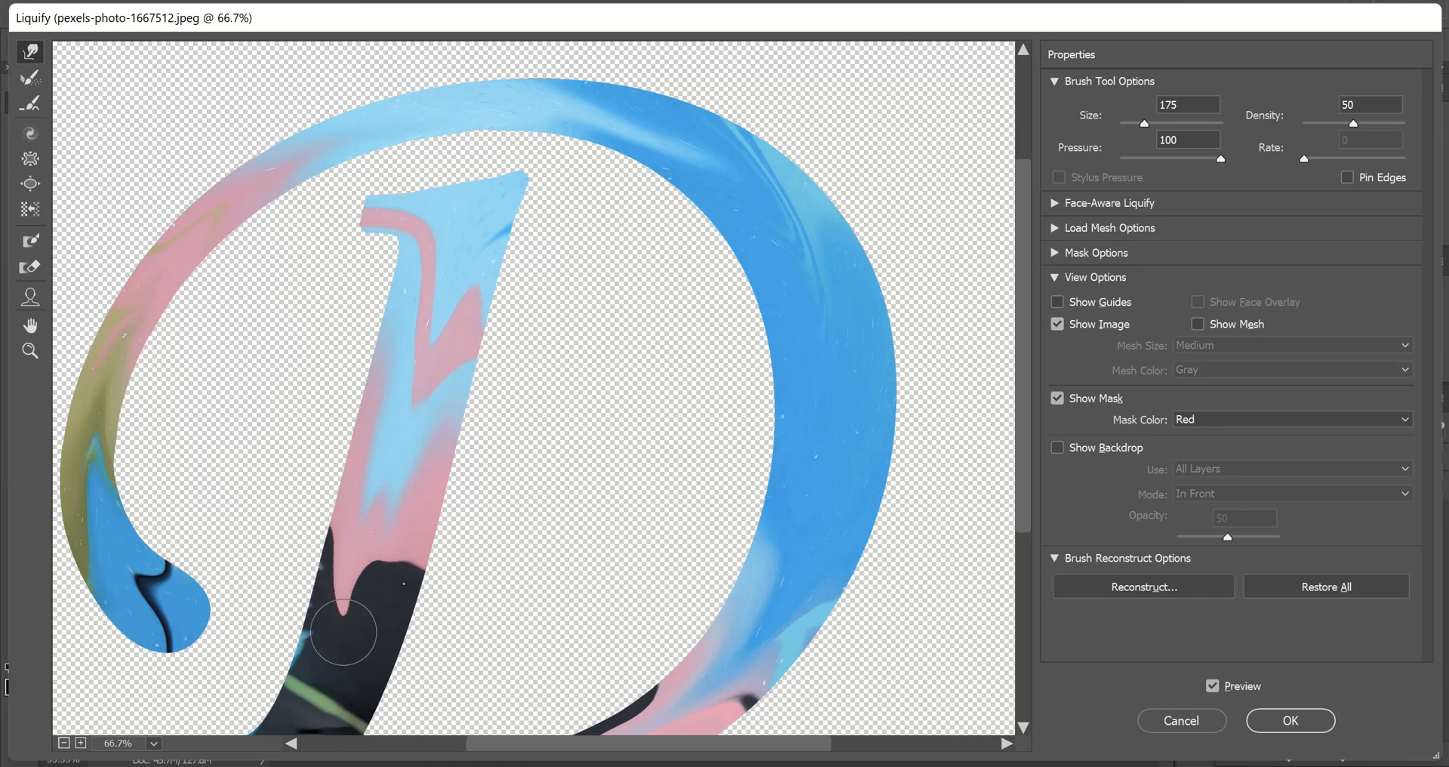
Swirl the pink, black and green at the stem's base into the letter's foot with a Forward Warp brush of size 250.
key(ctrl+minus)
key(ctrl+minus)
key(ctrl+minus)
key(ctrl+minus)
key(ctrl+minus)
key(ctrl+plus)
key(ctrl+plus)
key(ctrl+plus)
key(ctrl+plus)
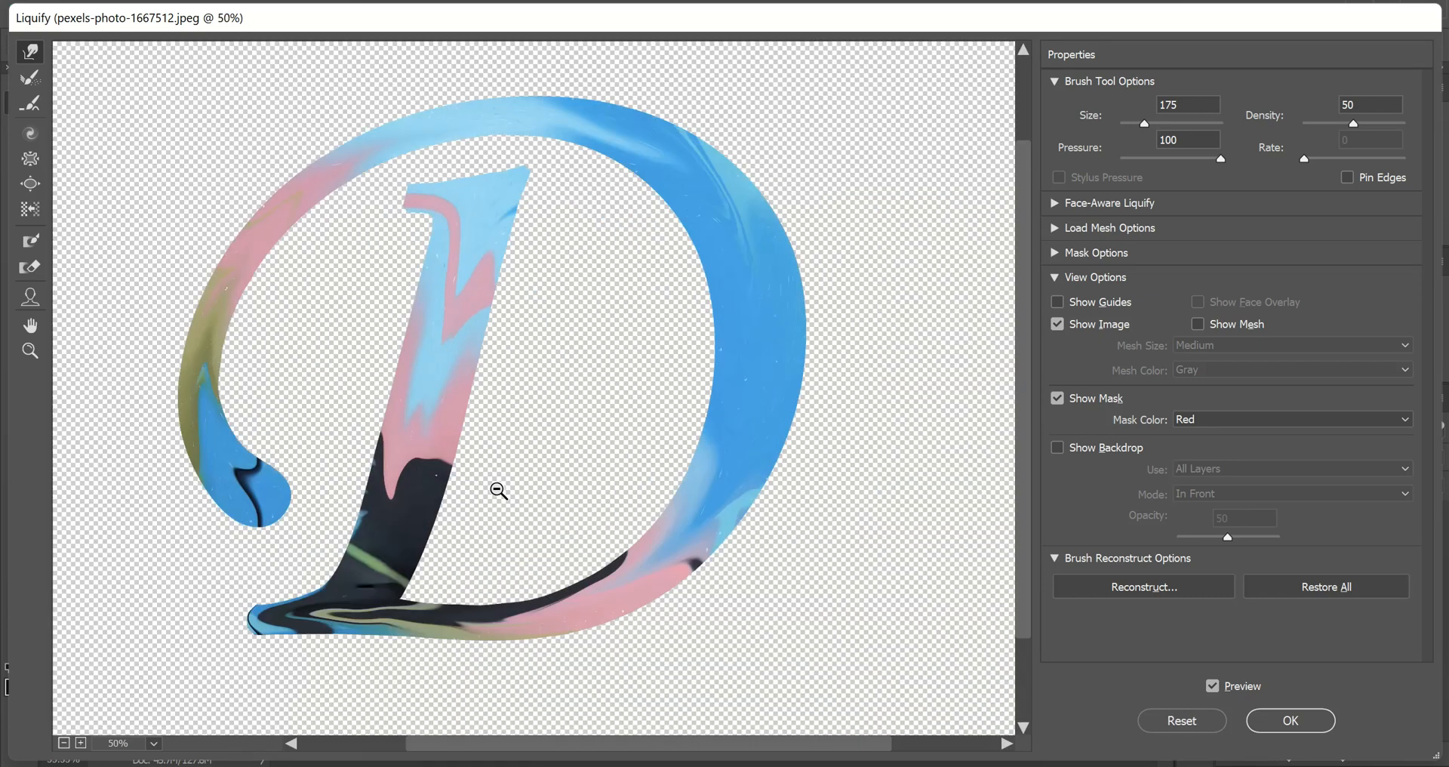
scroll(497, 489, down, 2)
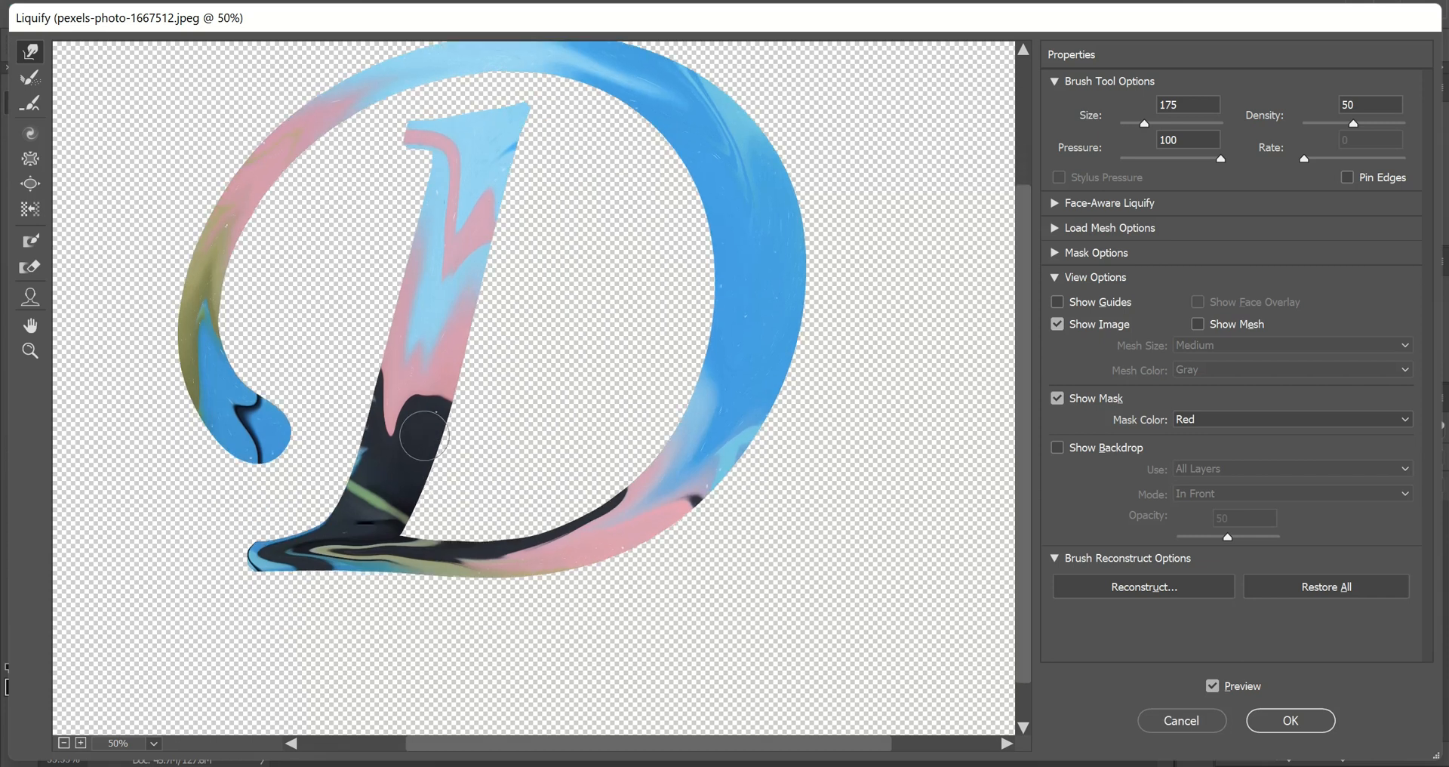
key(bracketright)
key(bracketright)
mouse_move(416, 398)
mouse_down()
mouse_move(367, 522)
mouse_move(305, 555)
mouse_up()
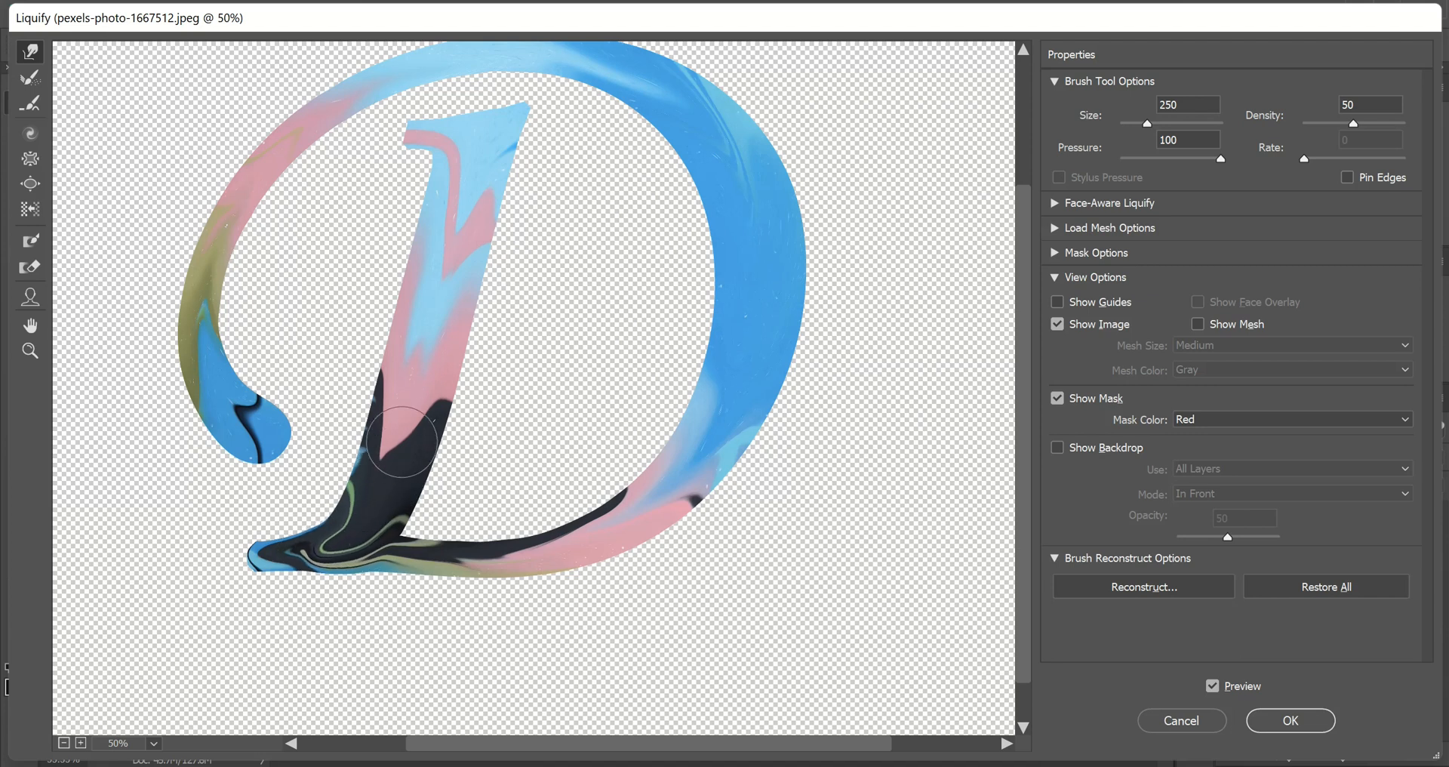
mouse_move(402, 441)
mouse_down()
mouse_move(335, 549)
mouse_move(271, 548)
mouse_up()
Pull the letter's foot downward past its outline into a pointed drip with a Forward Warp brush of size 175.
key(bracketleft)
key(bracketleft)
key(ctrl+minus)
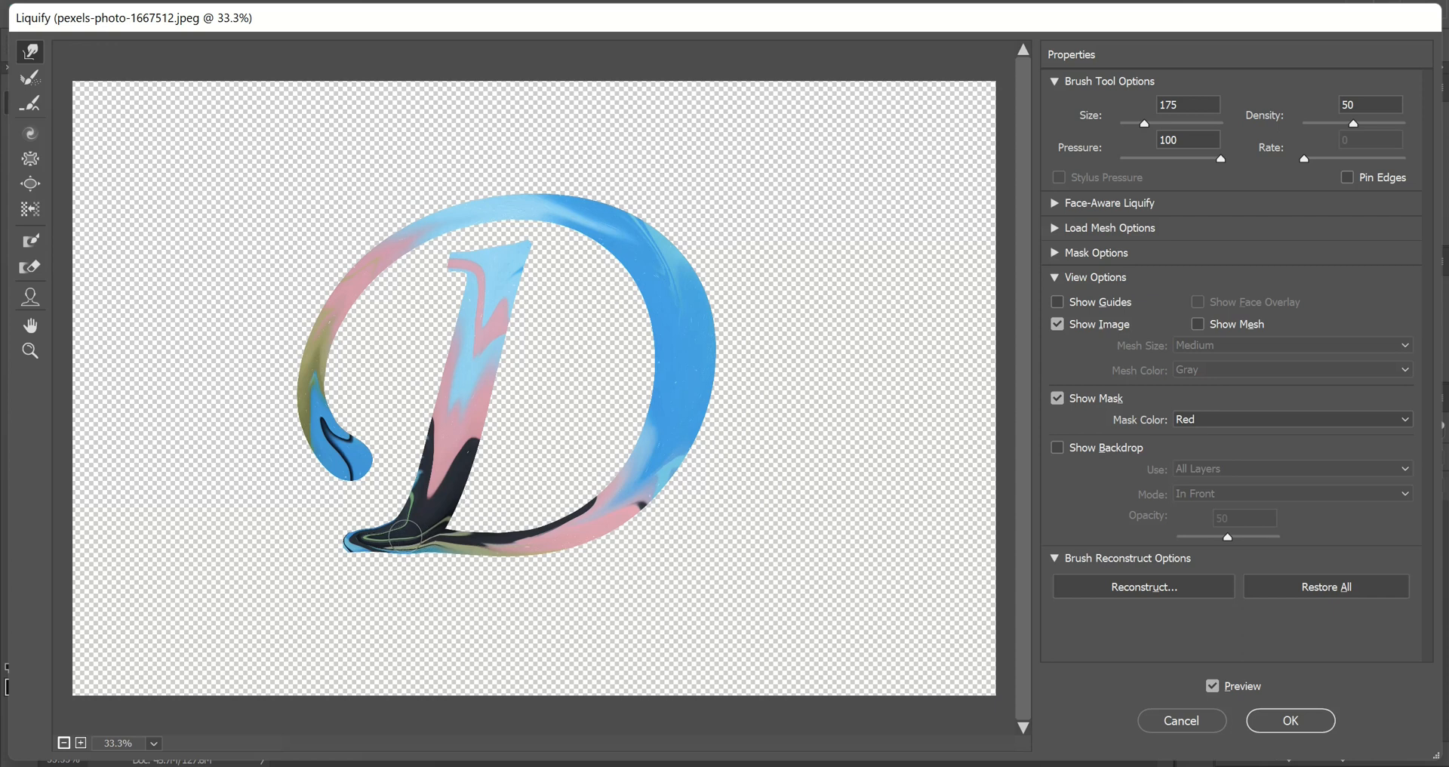
drag(387, 539, 348, 565)
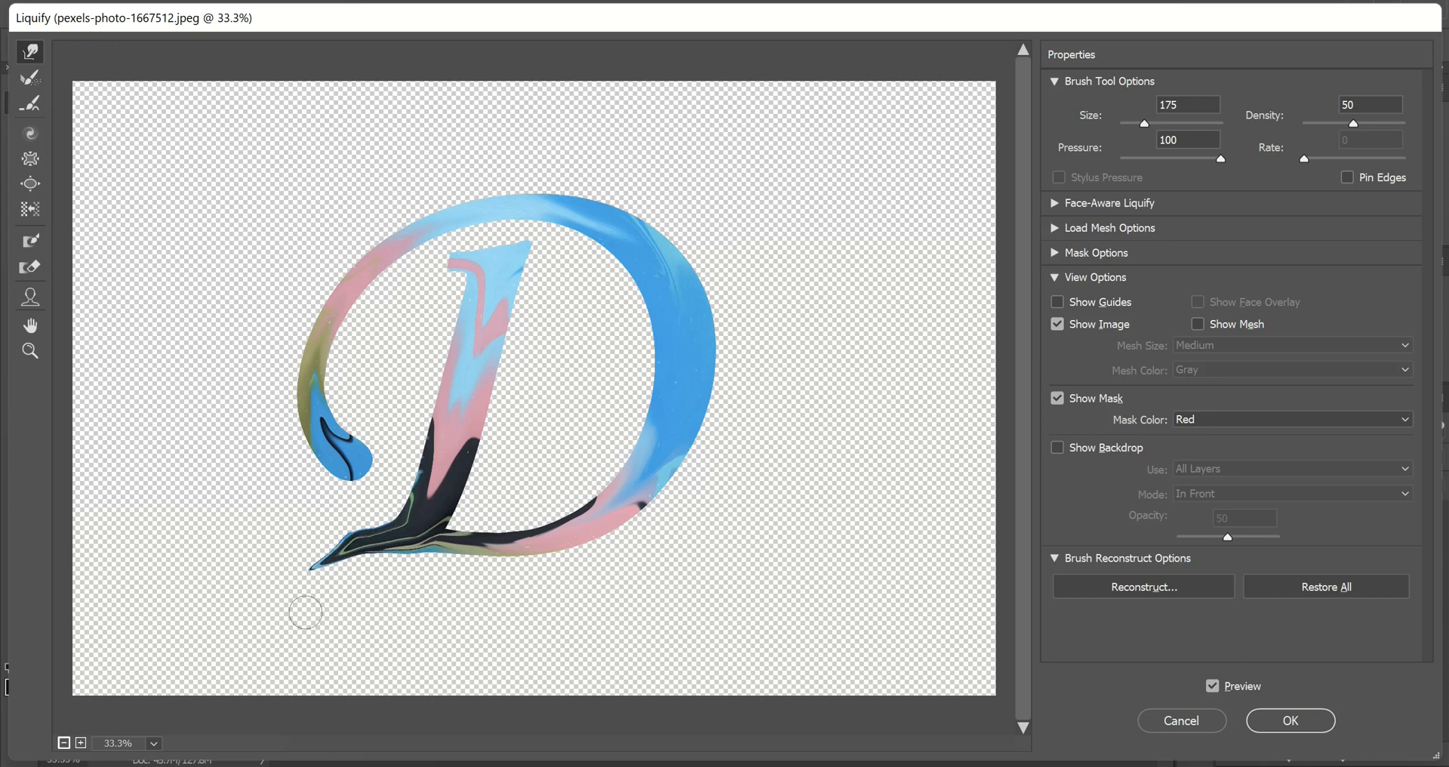
key(ctrl+alt+z)
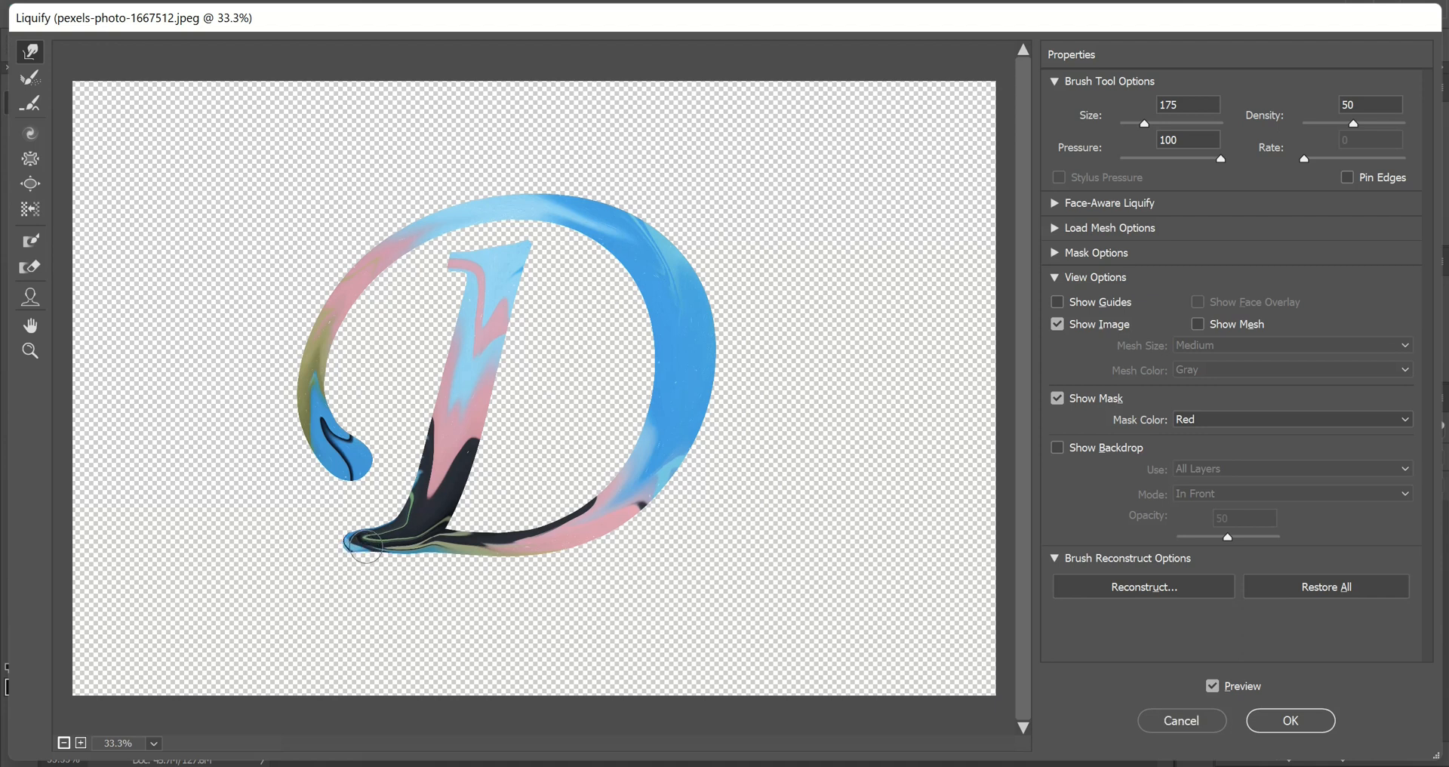
drag(375, 548, 423, 654)
drag(385, 553, 382, 674)
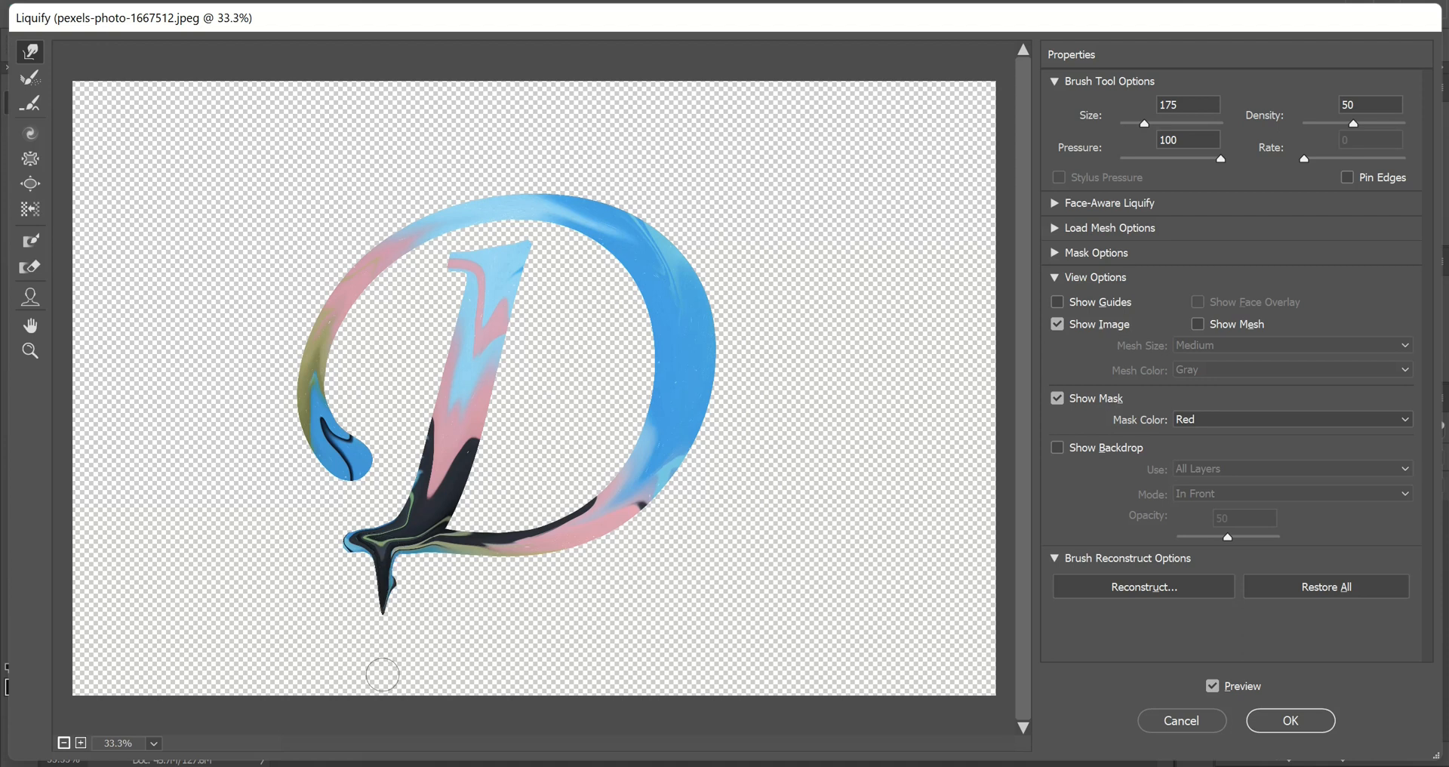
scroll(387, 667, up, 3)
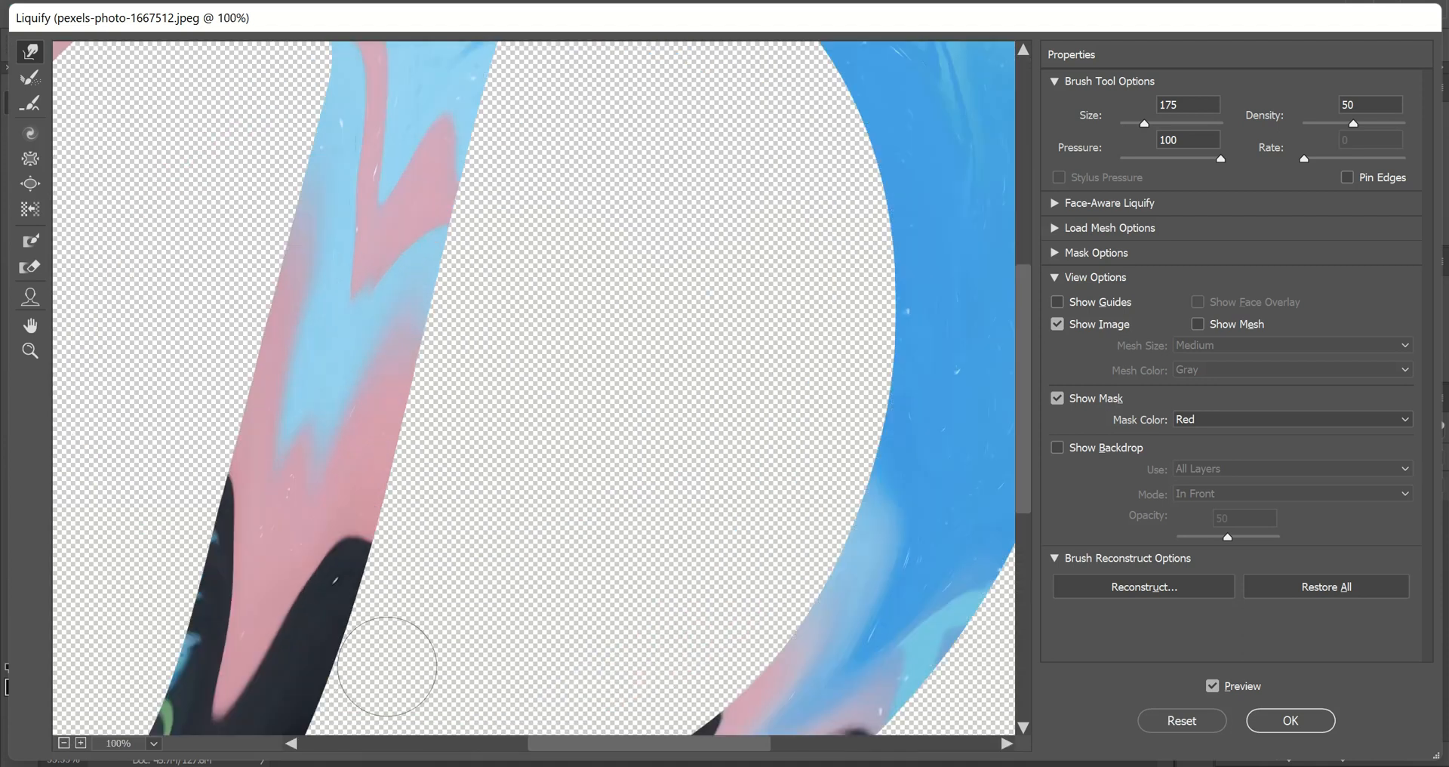
scroll(390, 661, down, 1)
scroll(388, 665, down, 5)
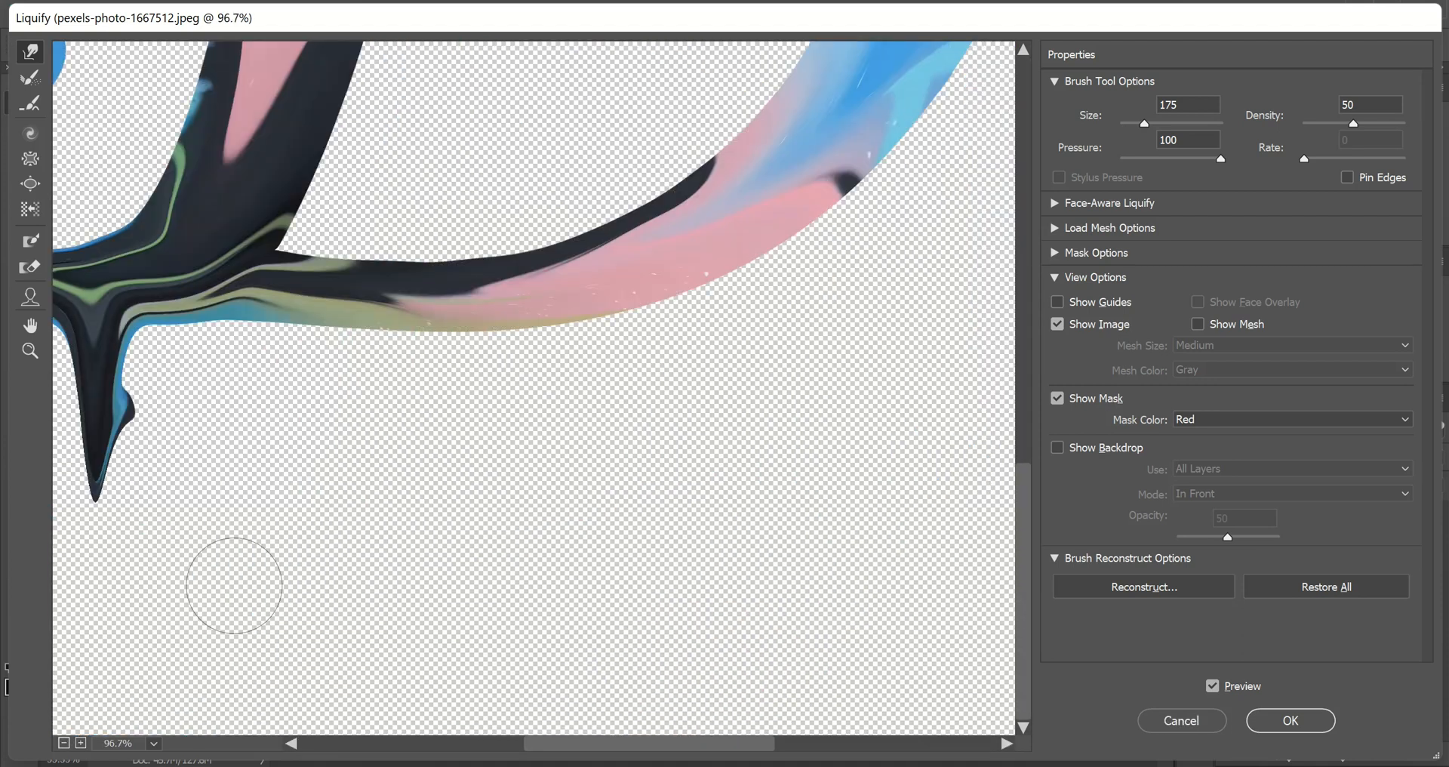
scroll(209, 578, down, 4)
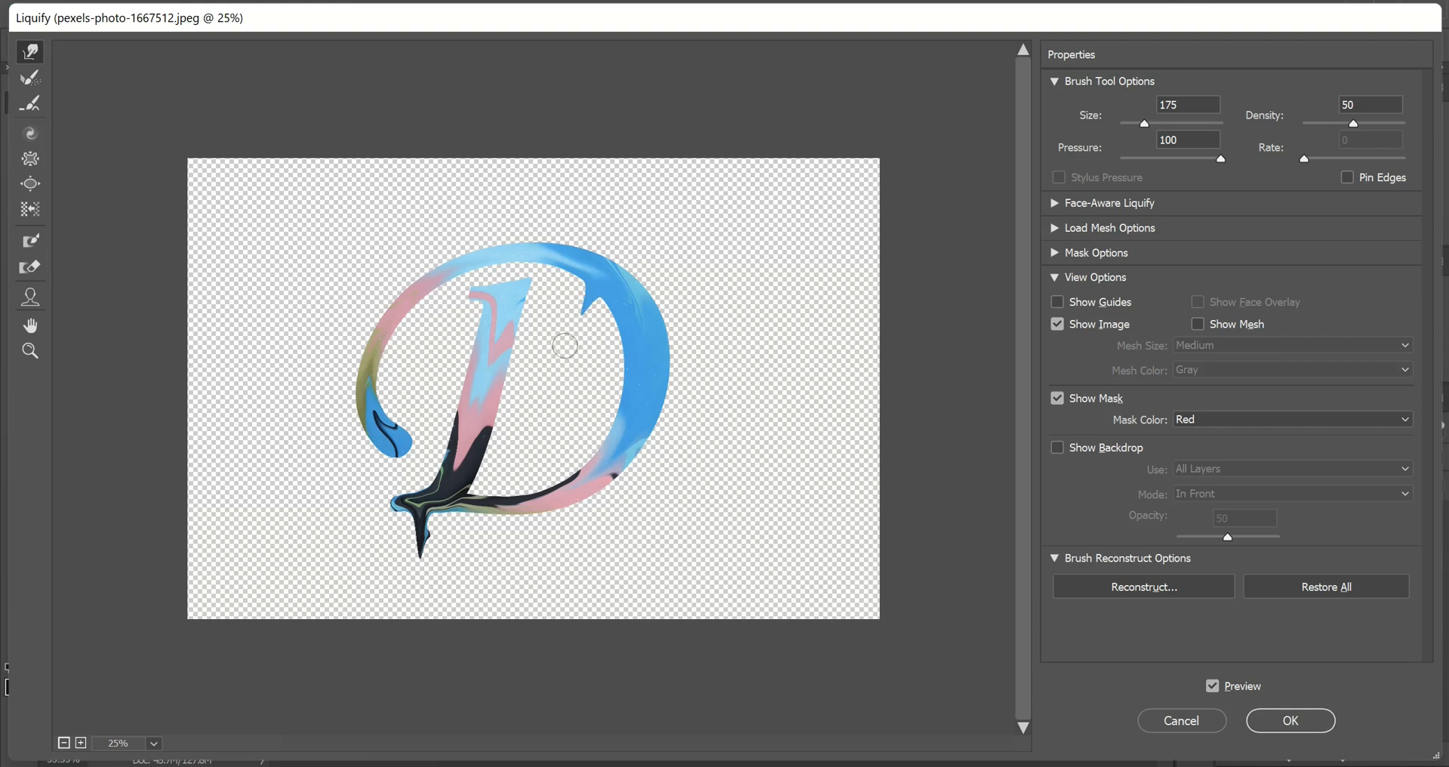
scroll(564, 345, up, 3)
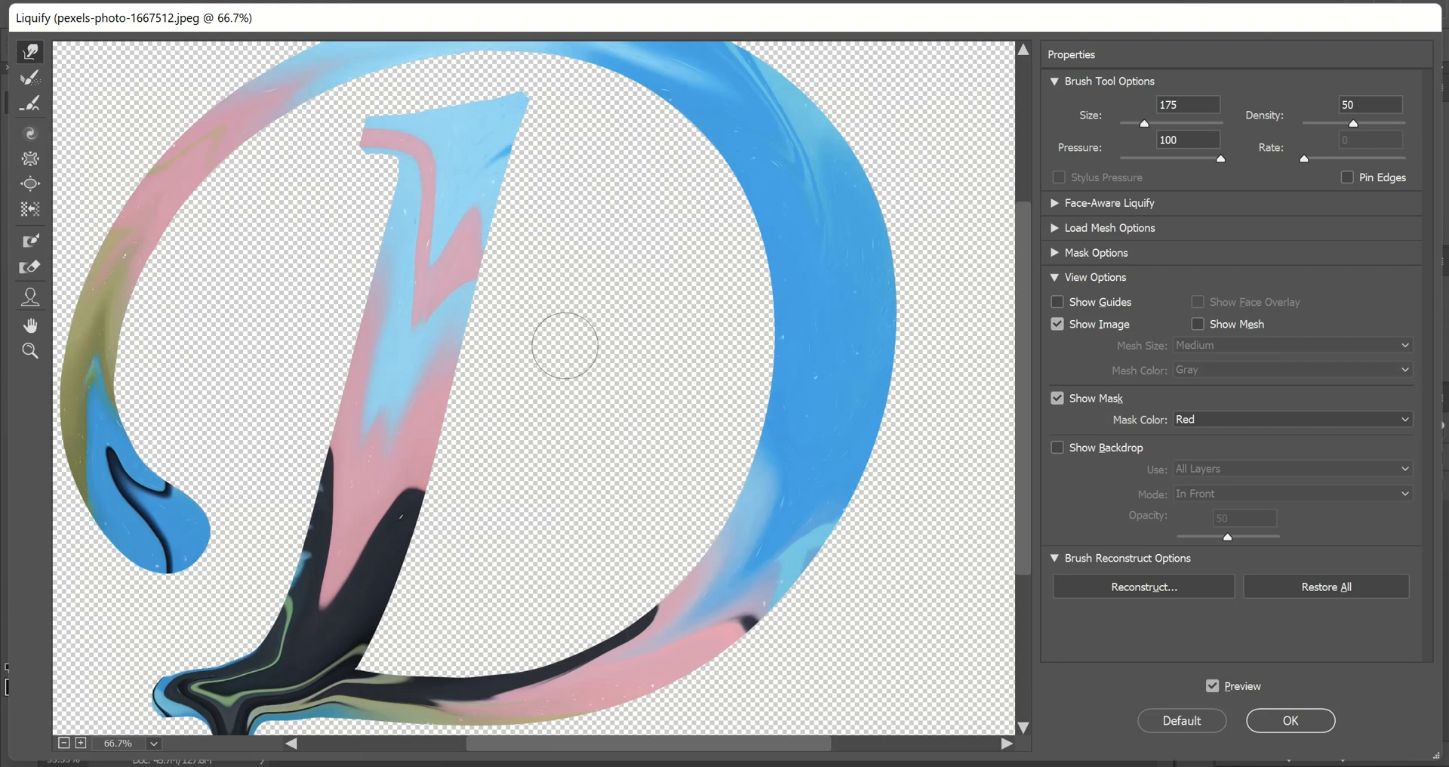
scroll(572, 160, up, 3)
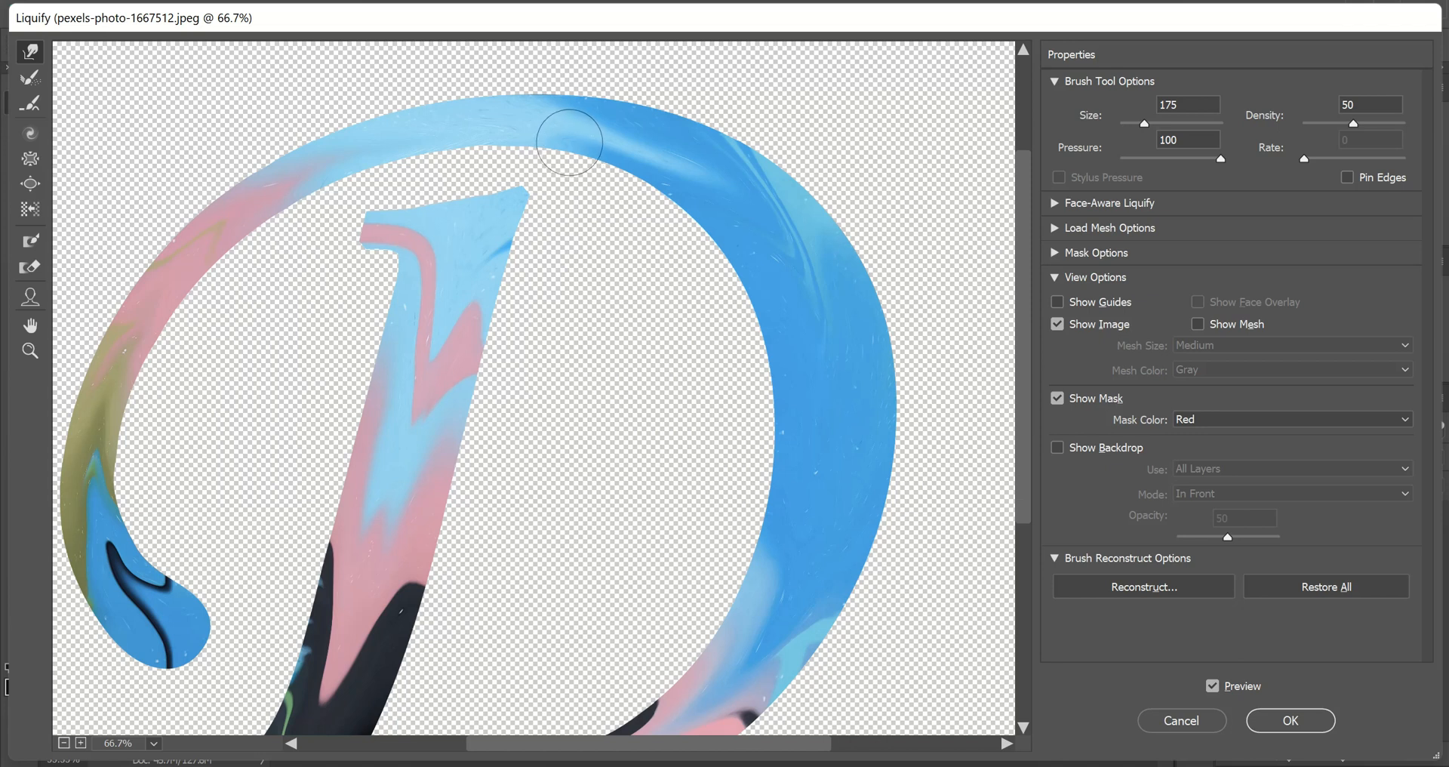
Pull a drip down from the top arch's inner edge with Forward Warp at size 175, and lengthen and blunt it at size 80.
drag(580, 143, 584, 241)
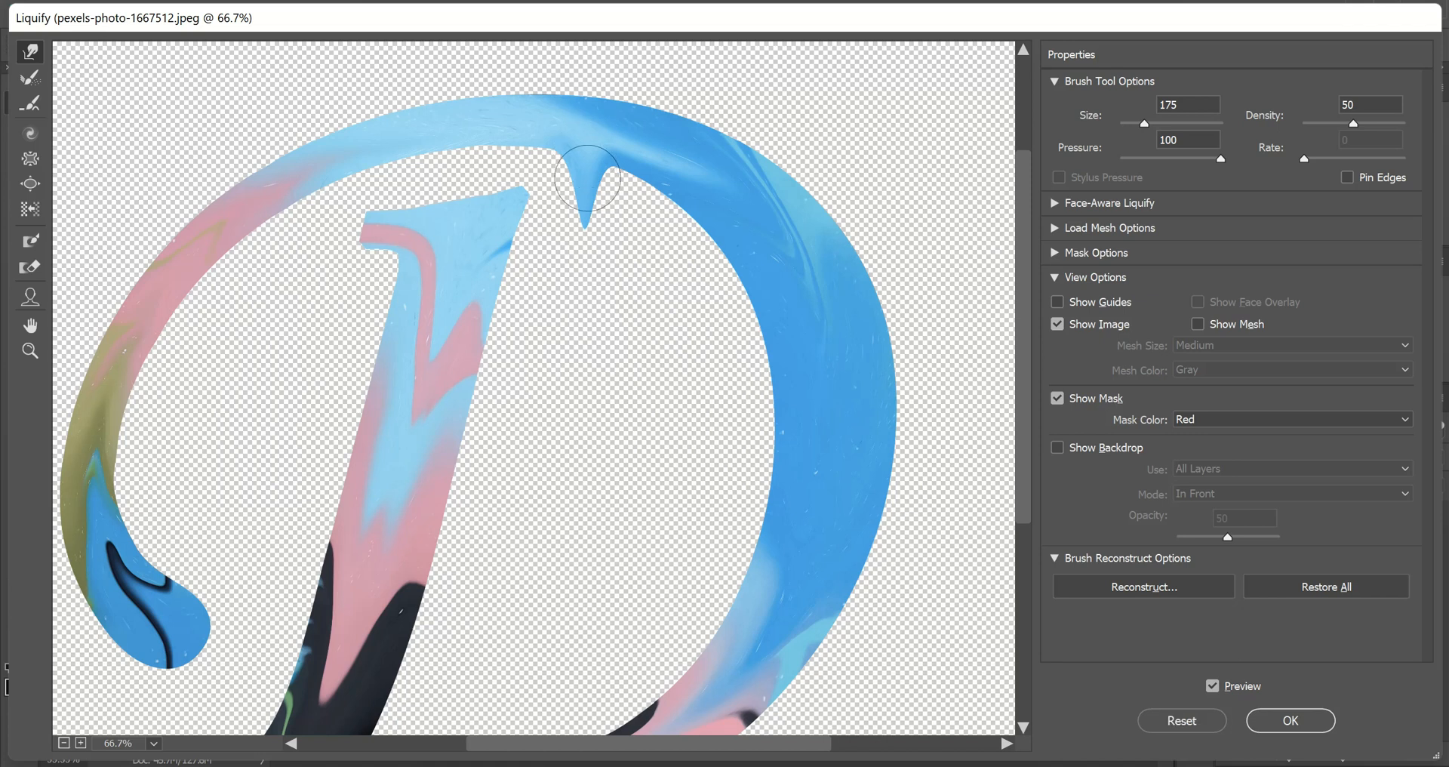
scroll(588, 179, up, 3)
scroll(587, 179, up, 2)
scroll(587, 179, up, 5)
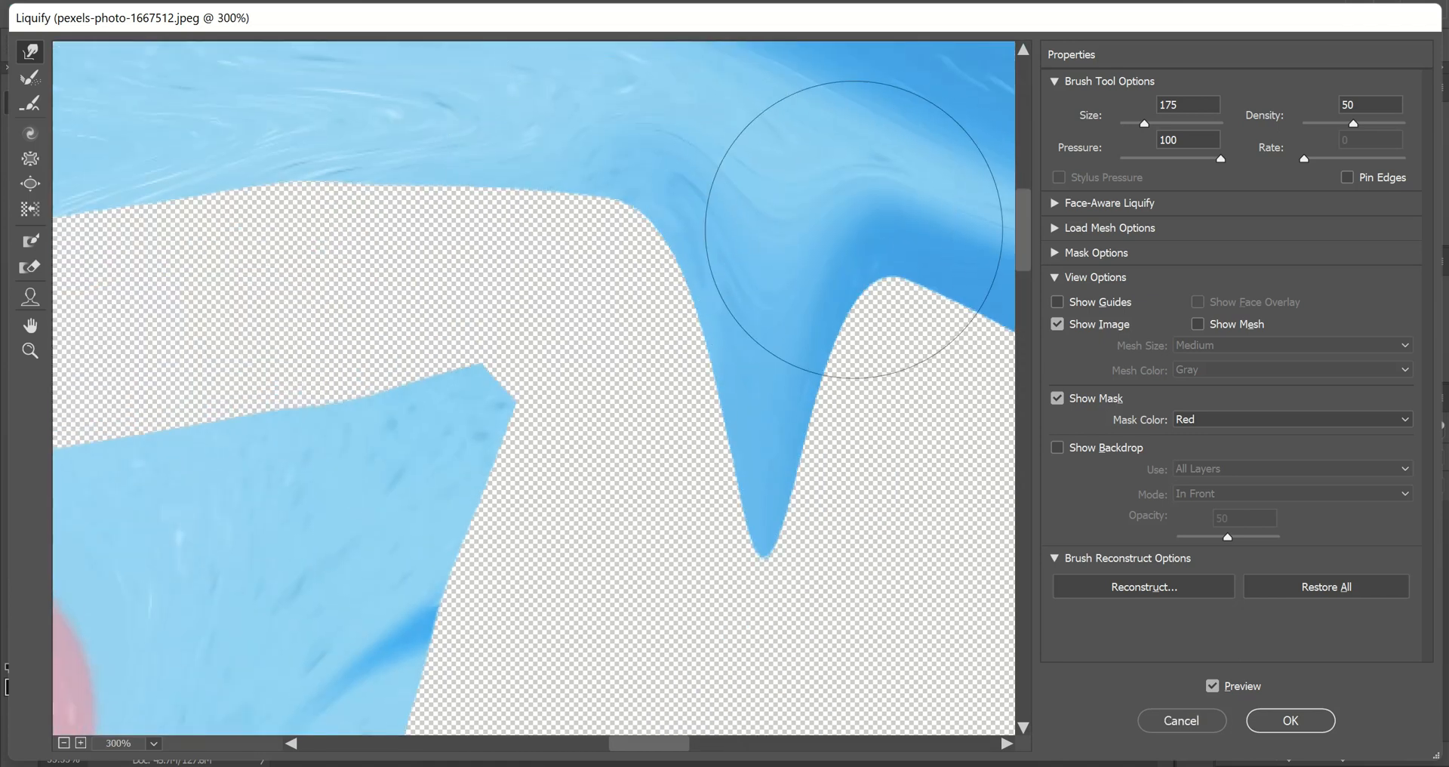
key(bracketleft)
key(bracketleft)
key(bracketleft)
key(bracketleft)
key(bracketleft)
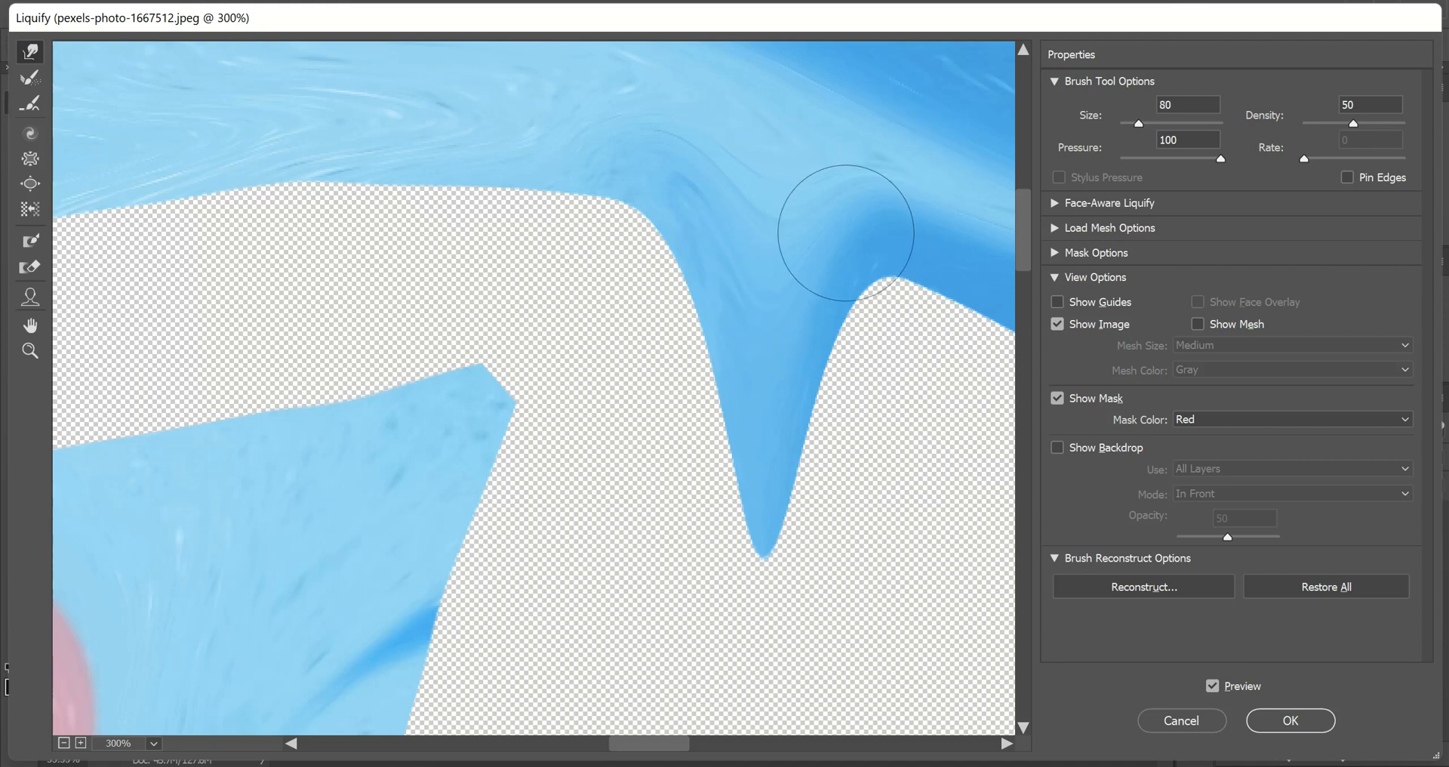
mouse_move(879, 220)
mouse_down()
mouse_move(806, 441)
mouse_move(800, 551)
mouse_move(784, 498)
mouse_move(789, 487)
mouse_move(810, 554)
mouse_move(776, 576)
mouse_up()
key(ctrl+minus)
key(ctrl+minus)
key(ctrl+minus)
key(ctrl+minus)
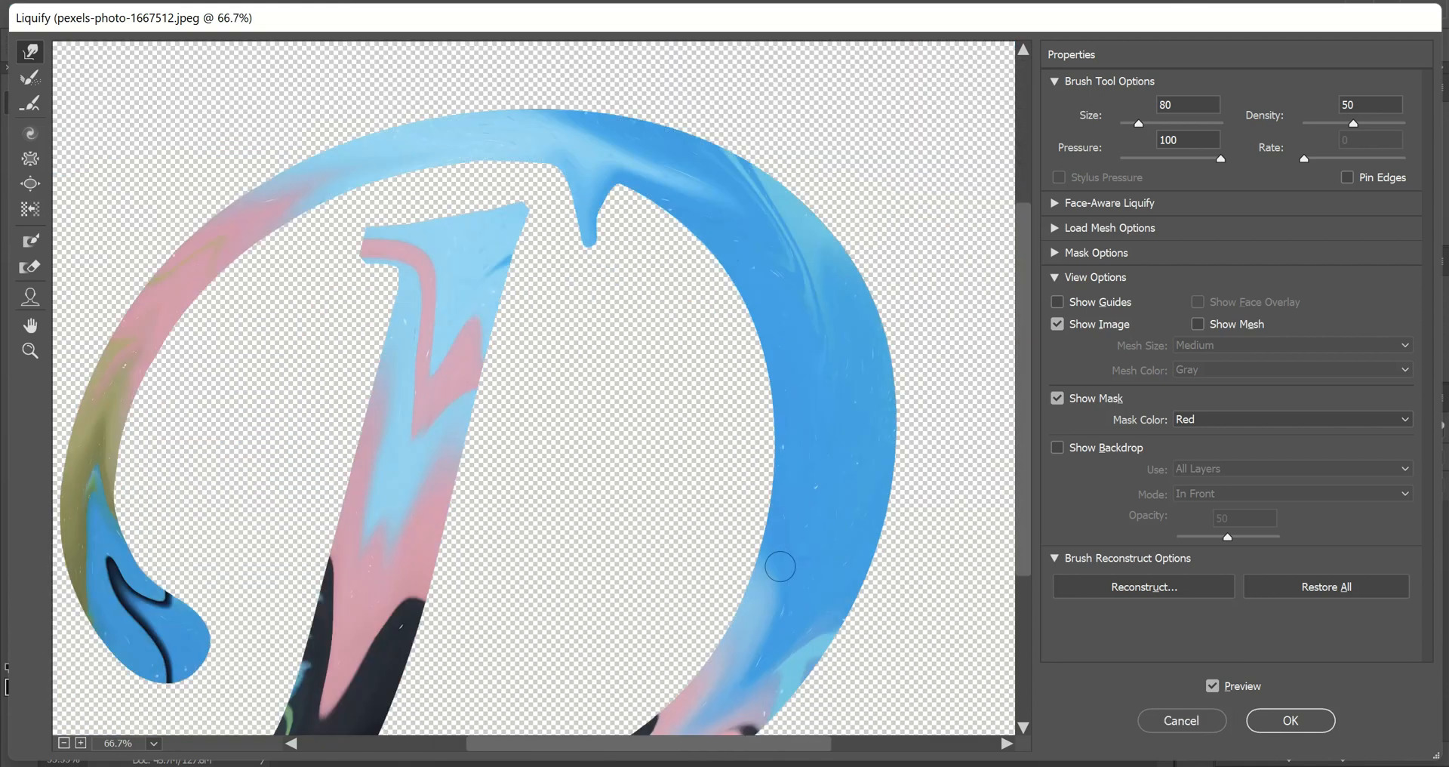
Pull the right side of the foot's drip downward to blunt its pointed tip with a Forward Warp brush of size 80.
scroll(780, 566, down, 5)
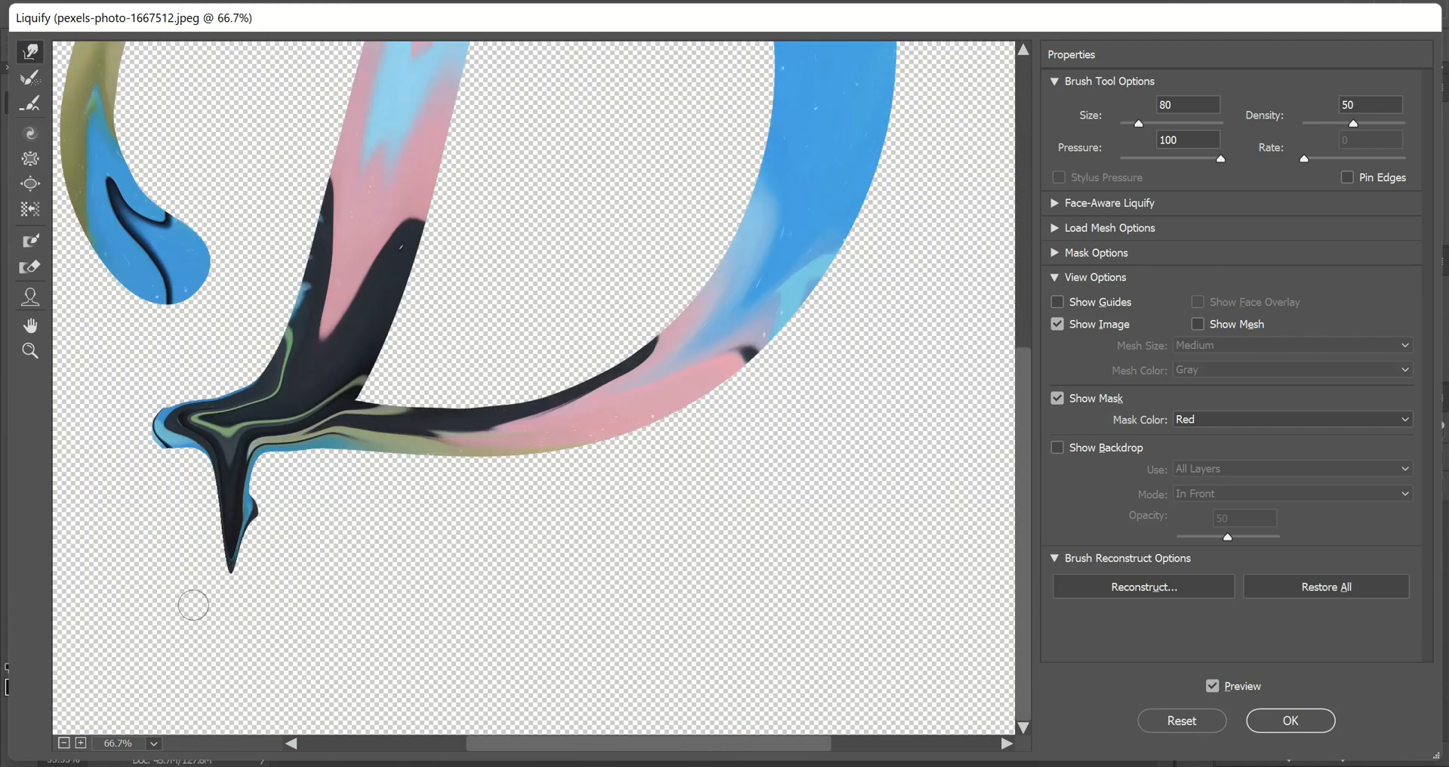
key(ctrl+plus)
key(ctrl+plus)
key(ctrl+plus)
key(ctrl+plus)
key(ctrl+plus)
key(ctrl+plus)
key(ctrl+plus)
key(ctrl+plus)
key(ctrl+plus)
key(ctrl+plus)
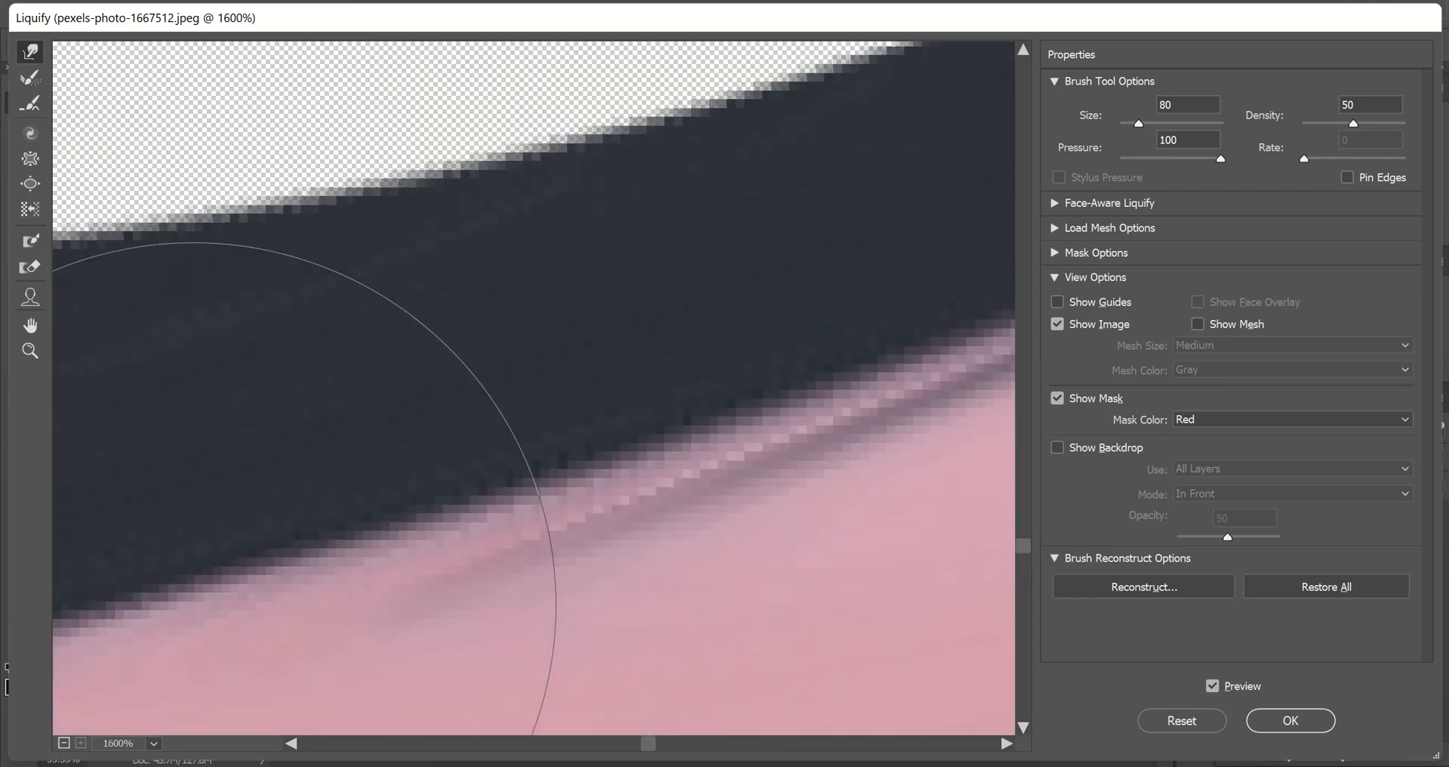
scroll(195, 603, down, 7)
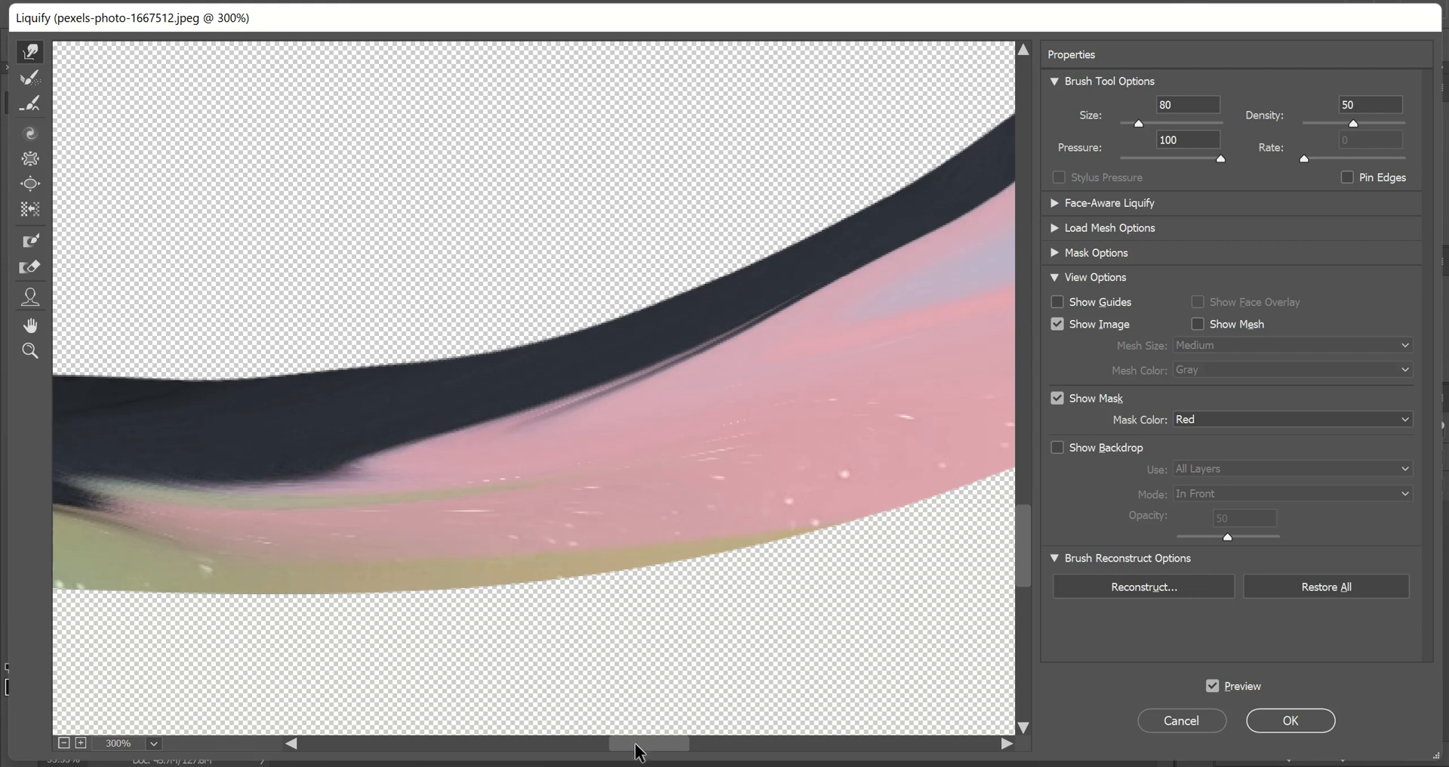
mouse_move(637, 751)
mouse_down()
mouse_move(514, 749)
mouse_move(540, 746)
mouse_up()
scroll(498, 615, down, 10)
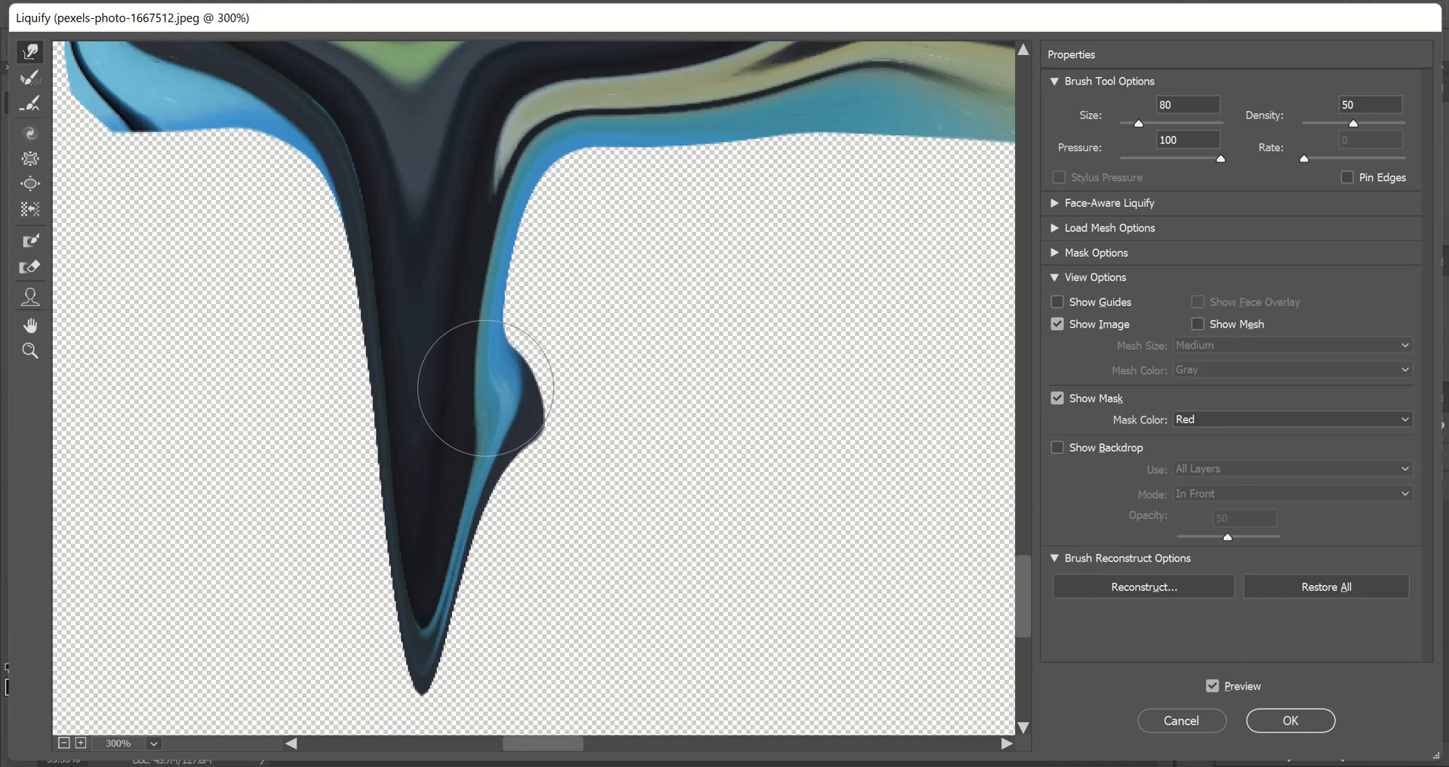
mouse_move(475, 437)
mouse_down()
mouse_move(459, 437)
mouse_move(453, 511)
mouse_move(480, 707)
mouse_up()
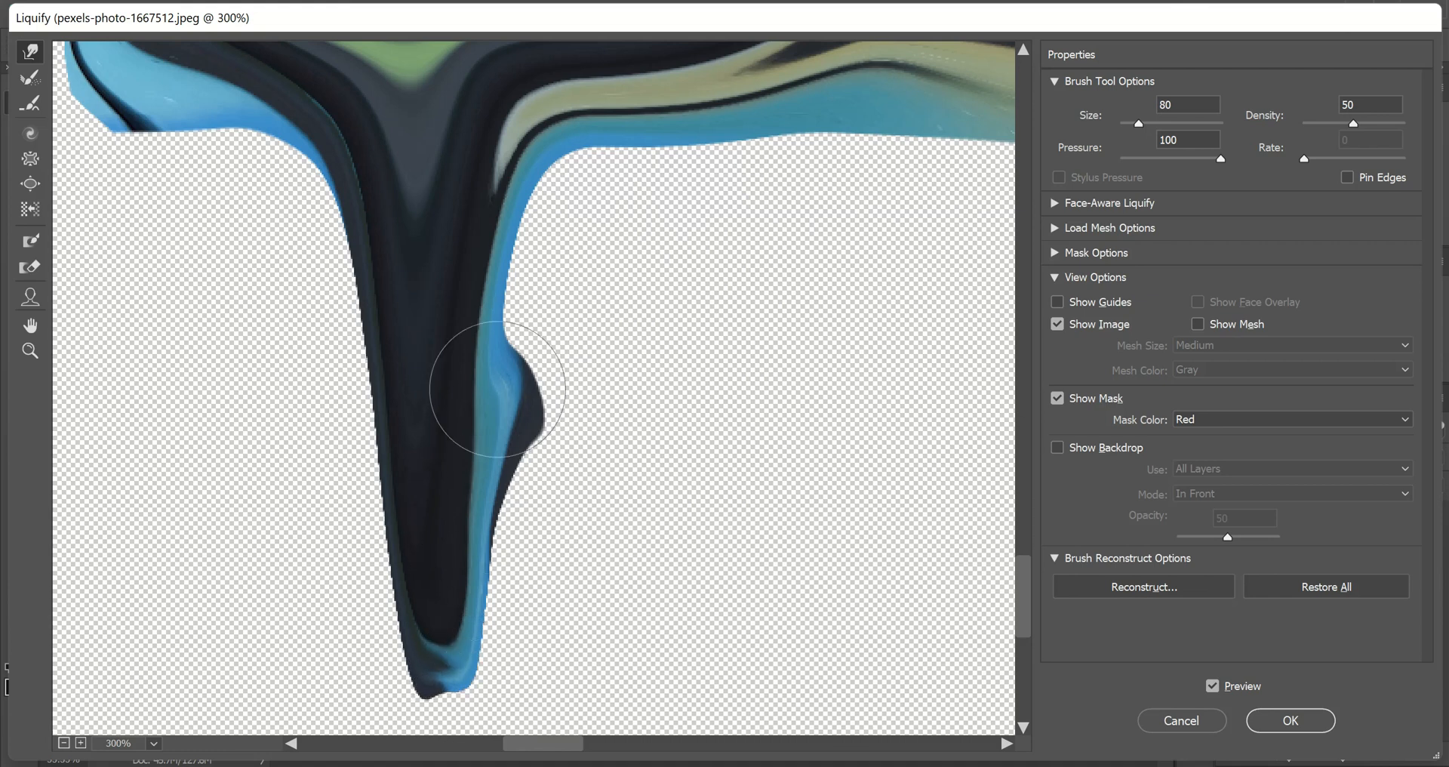
Smooth the bulge on the right edge of the foot's drip and round its tip with the size 80 Forward Warp brush.
mouse_move(474, 243)
mouse_down()
mouse_move(508, 373)
mouse_move(487, 442)
mouse_up()
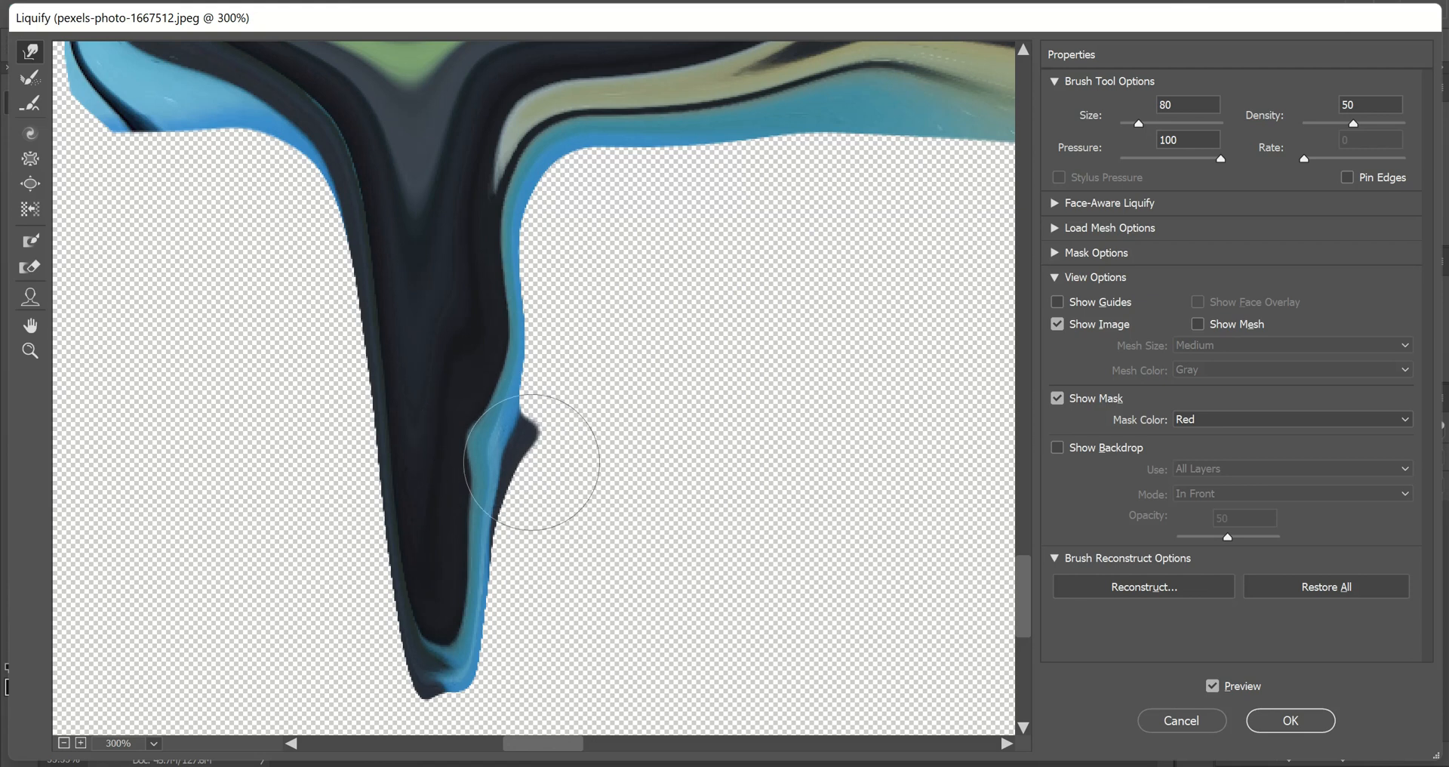
mouse_move(576, 463)
mouse_down()
mouse_move(528, 453)
mouse_move(532, 466)
mouse_up()
drag(569, 399, 552, 412)
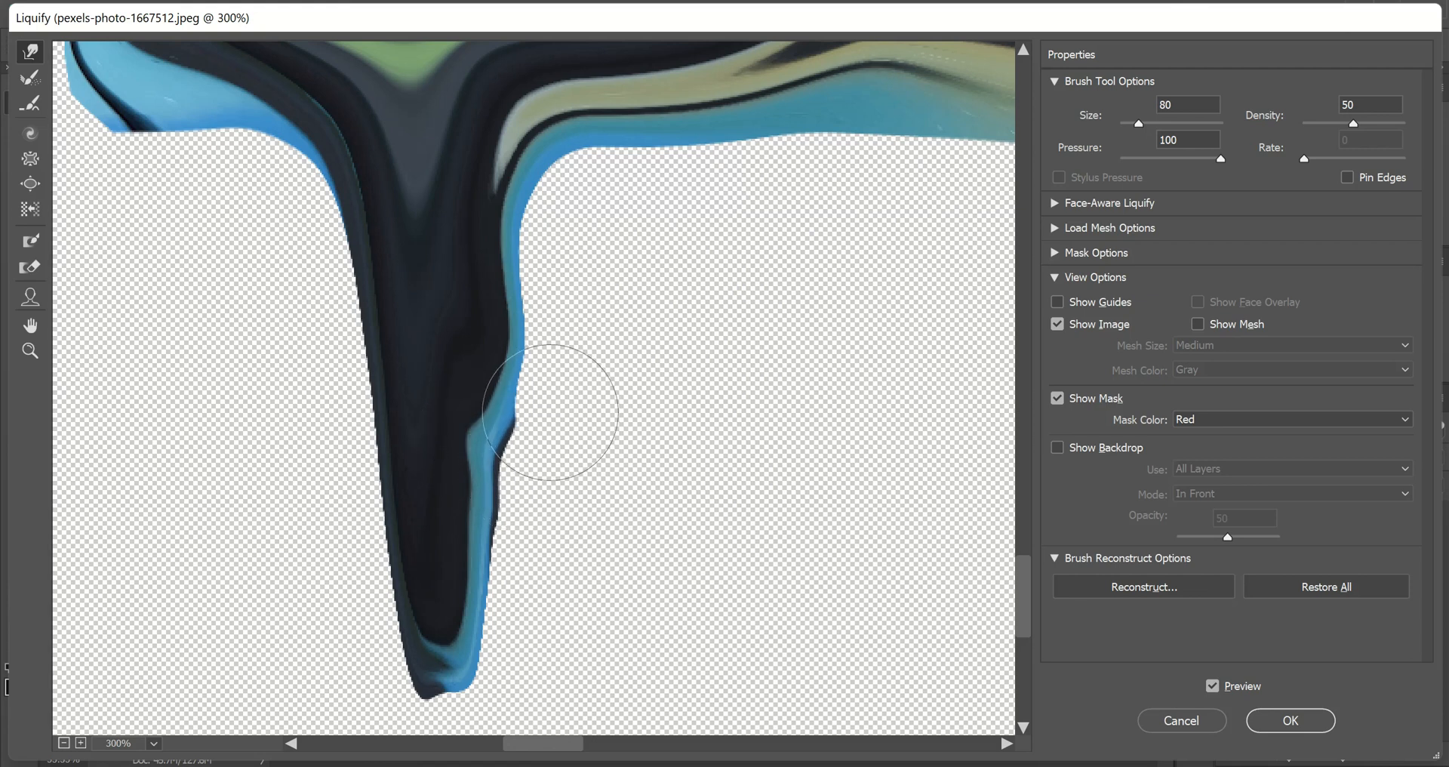
drag(438, 496, 447, 684)
Swell the tip of the foot's drip into a round droplet with a Bloat brush of size 80.
scroll(490, 468, down, 2)
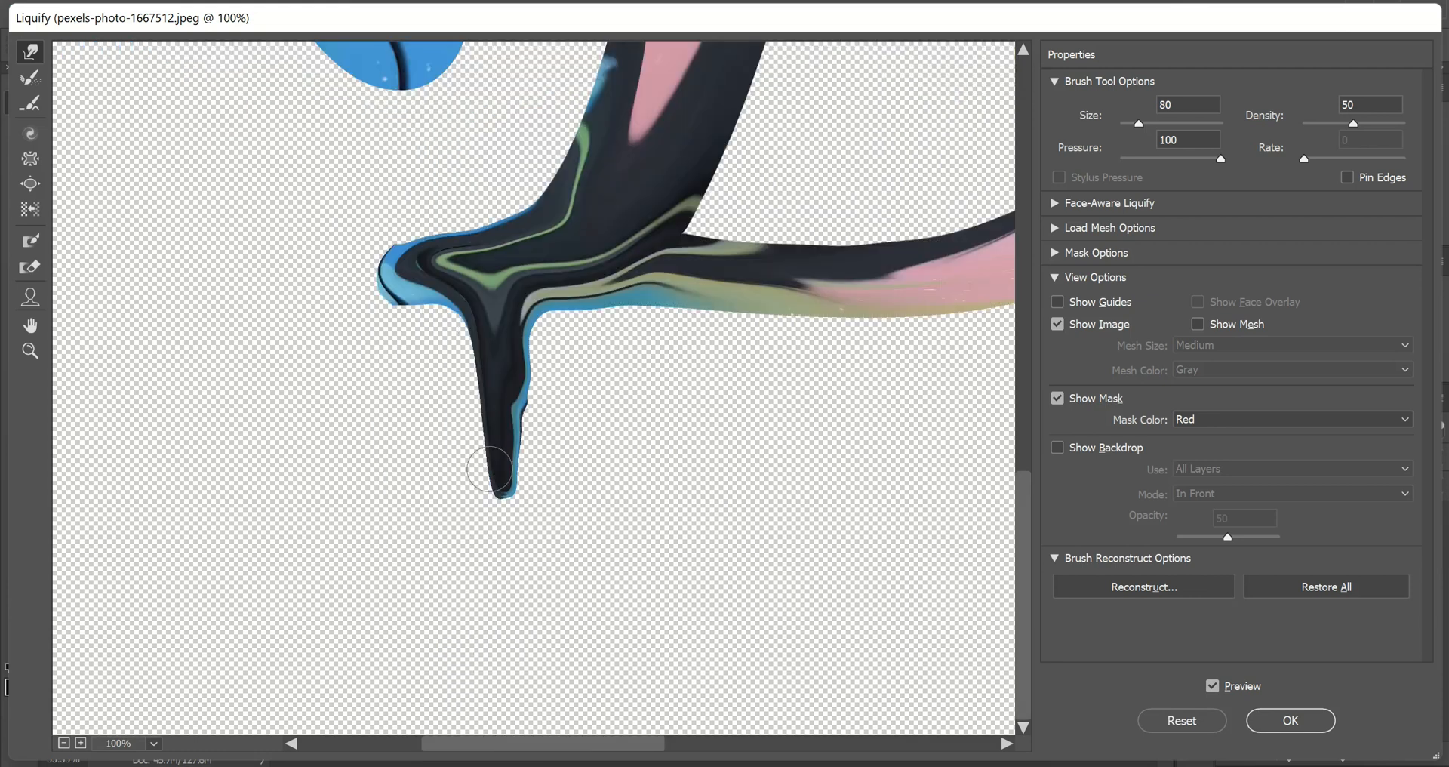
scroll(490, 469, up, 5)
scroll(490, 468, down, 3)
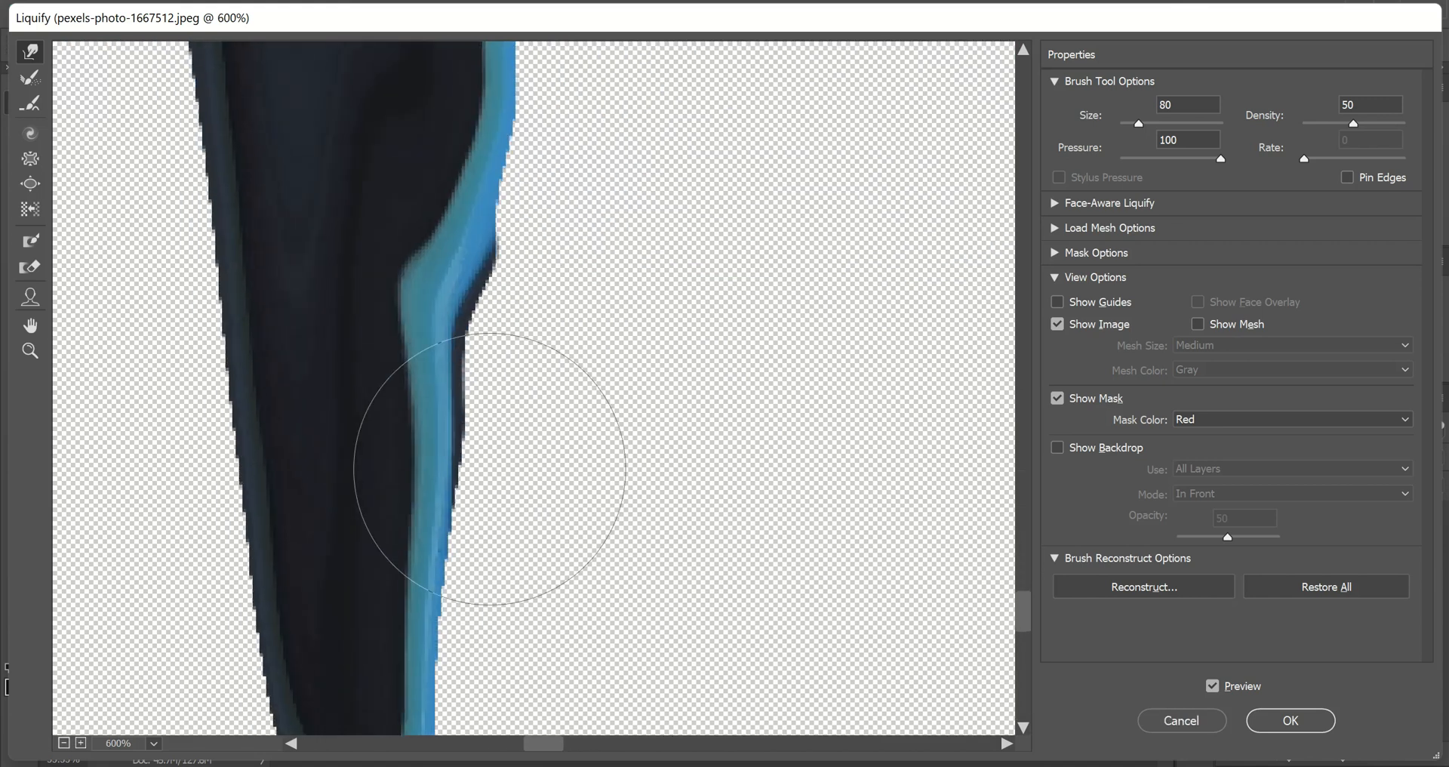
scroll(489, 469, down, 3)
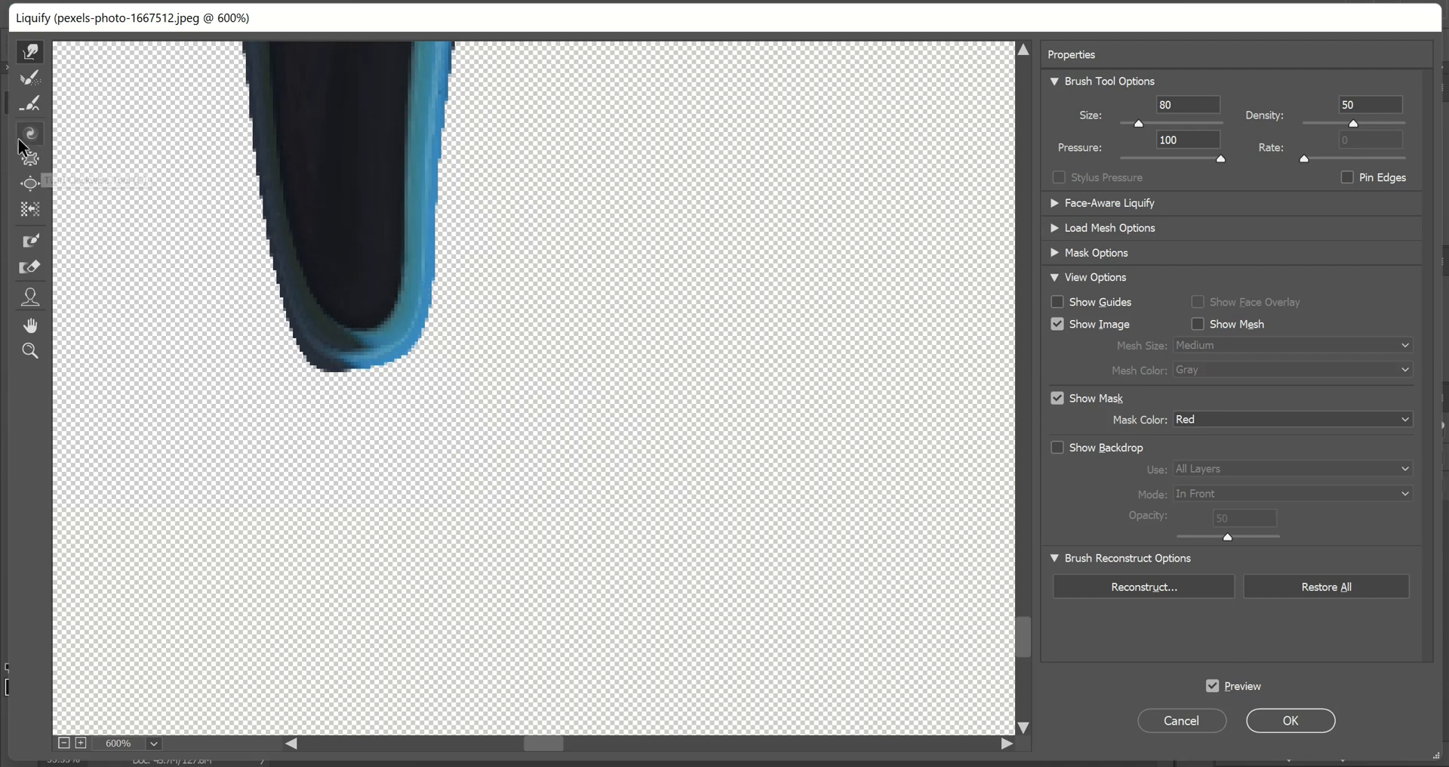
click(29, 184)
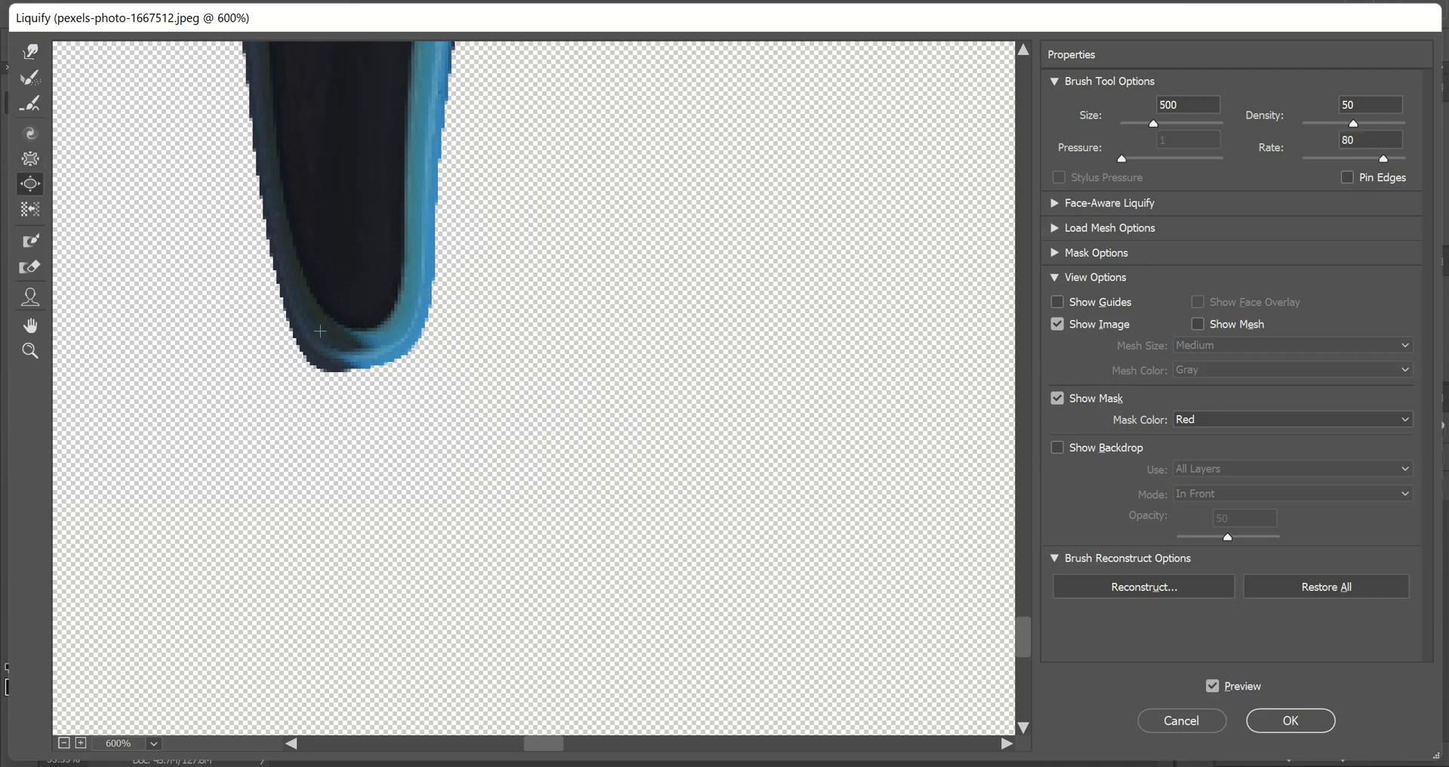
key(bracketleft)
key(bracketleft)
key(bracketleft)
key(bracketleft)
key(bracketleft)
key(bracketleft)
key(bracketleft)
key(bracketleft)
key(bracketleft)
key(bracketleft)
key(bracketleft)
key(bracketleft)
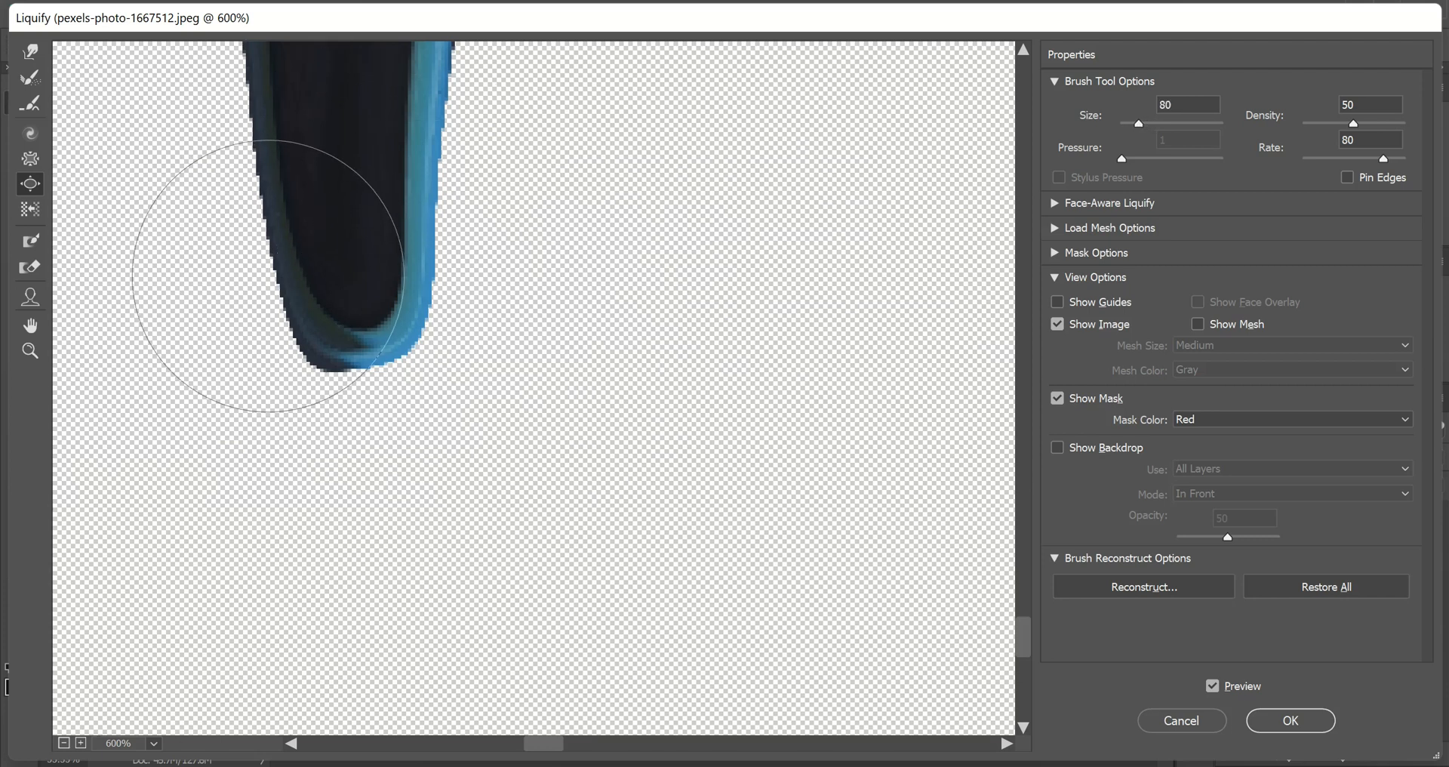
mouse_move(336, 274)
mouse_down()
mouse_move(381, 268)
mouse_move(301, 265)
mouse_move(380, 261)
mouse_move(388, 278)
mouse_move(400, 262)
mouse_move(347, 294)
mouse_up()
Enlarge the dark centre of the foot drip's droplet with a Bloat brush of size 40.
scroll(347, 294, down, 6)
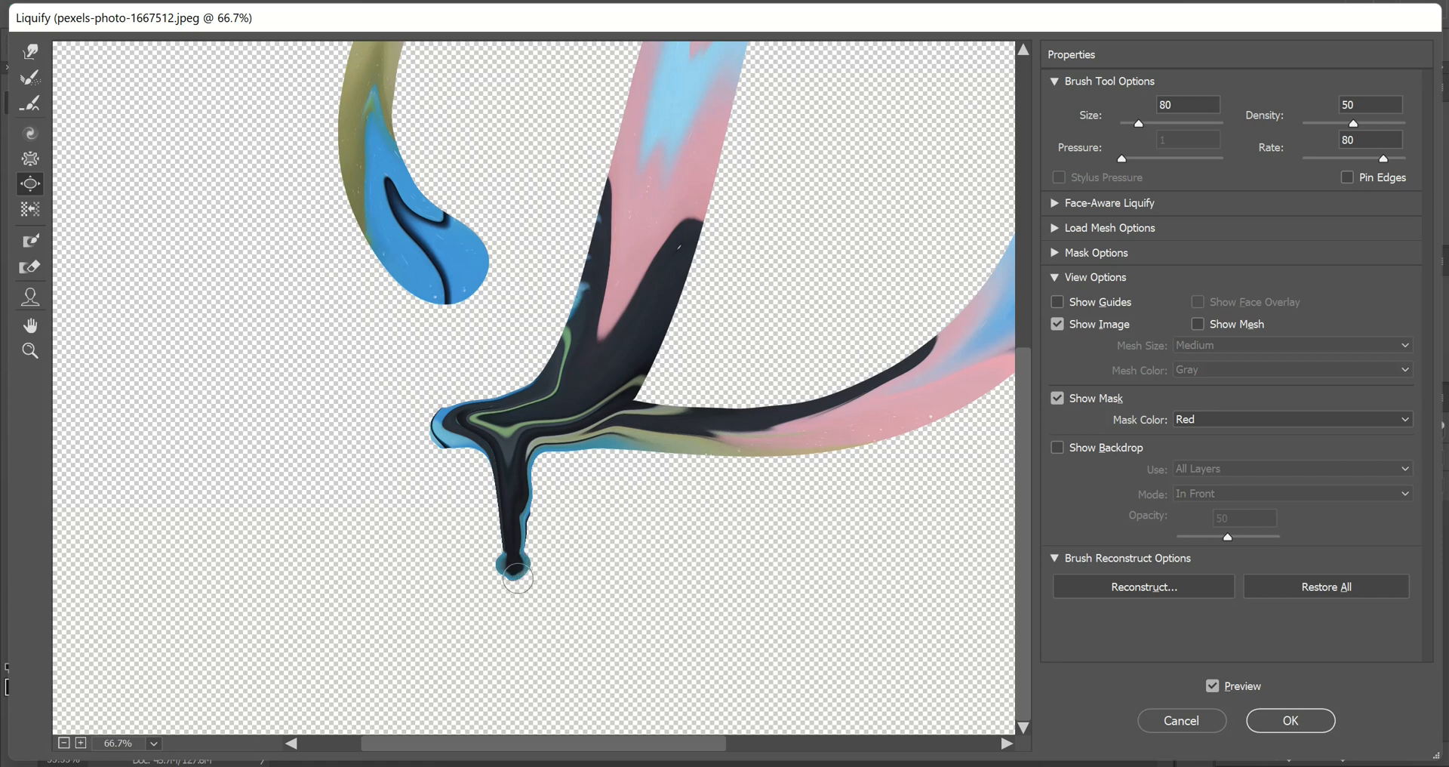
scroll(511, 566, up, 6)
scroll(511, 570, down, 3)
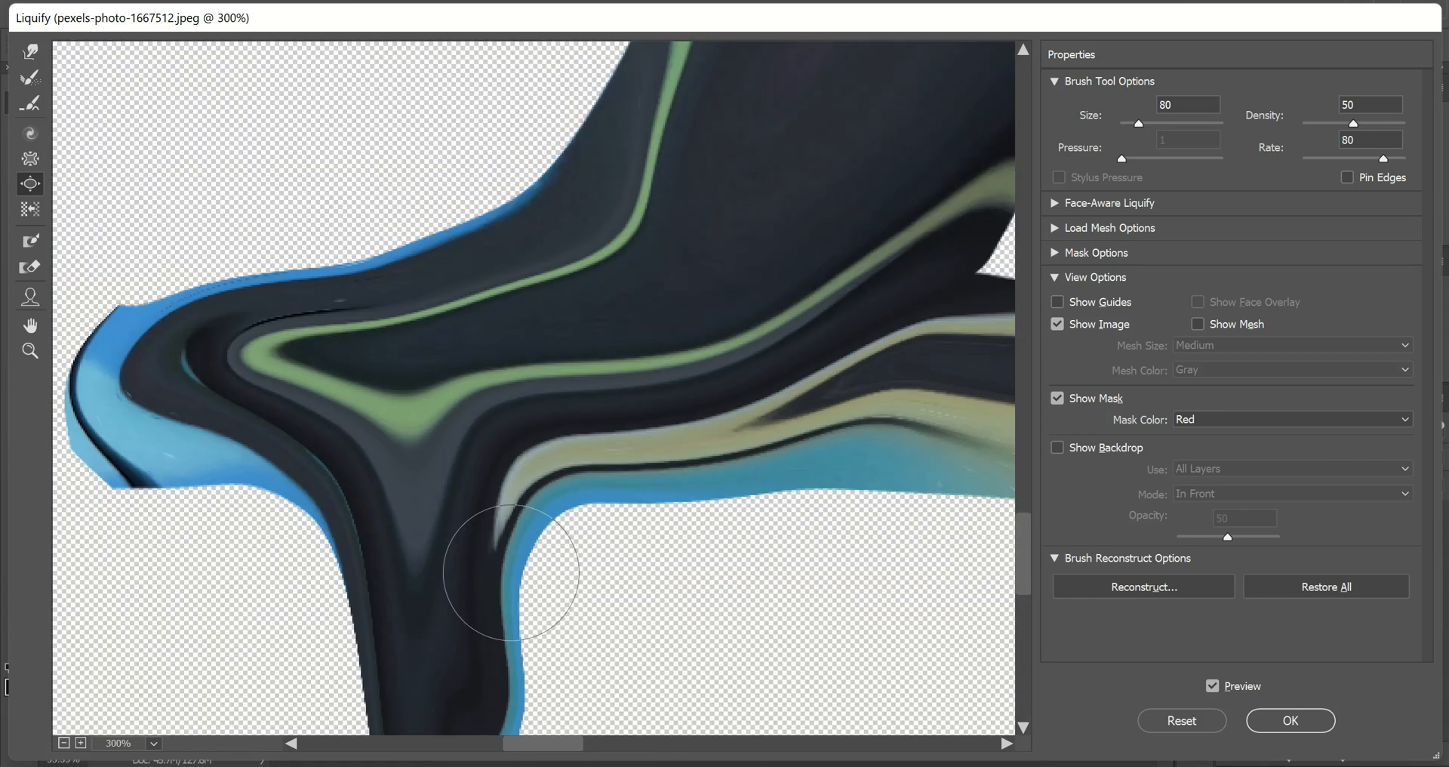
scroll(511, 572, down, 3)
key(bracketleft)
key(bracketleft)
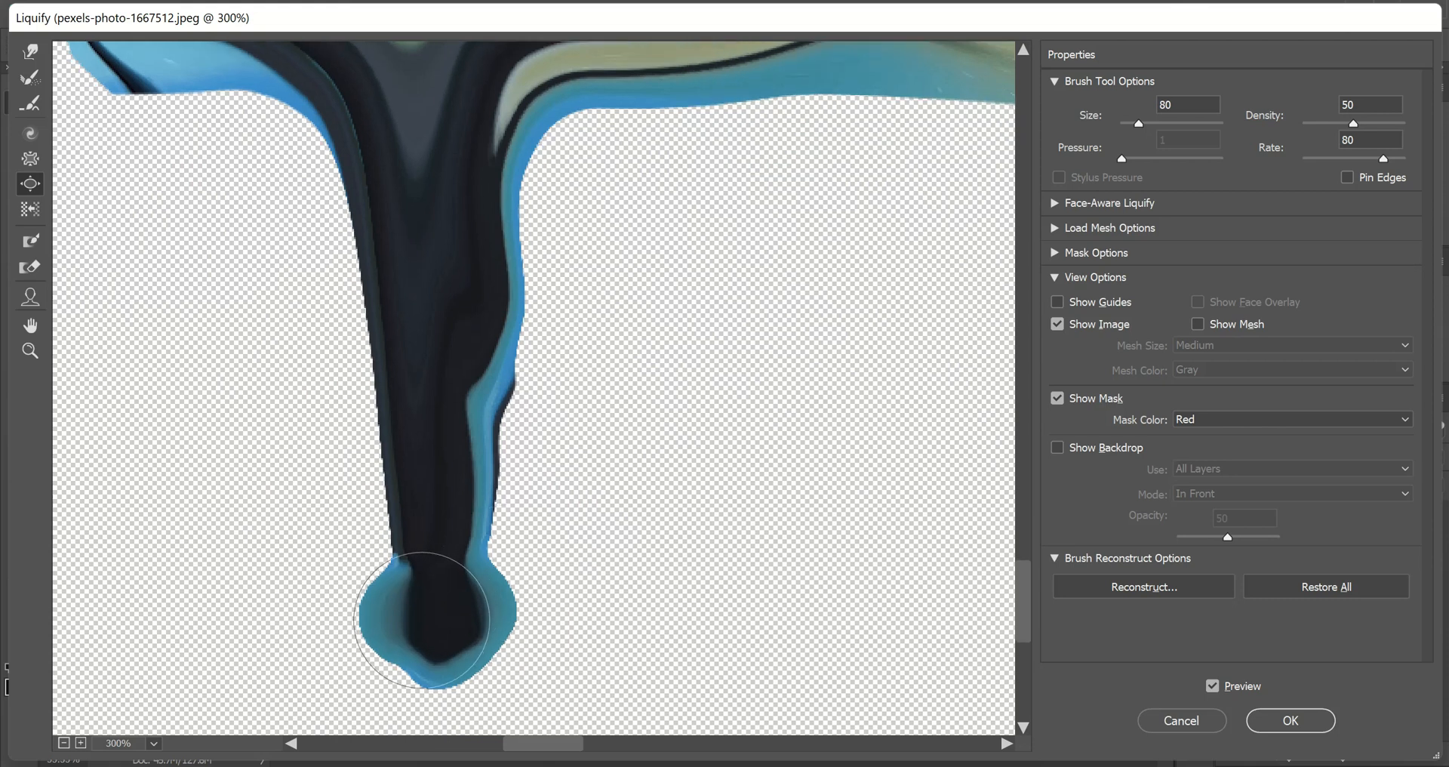
key(bracketleft)
key(bracketleft)
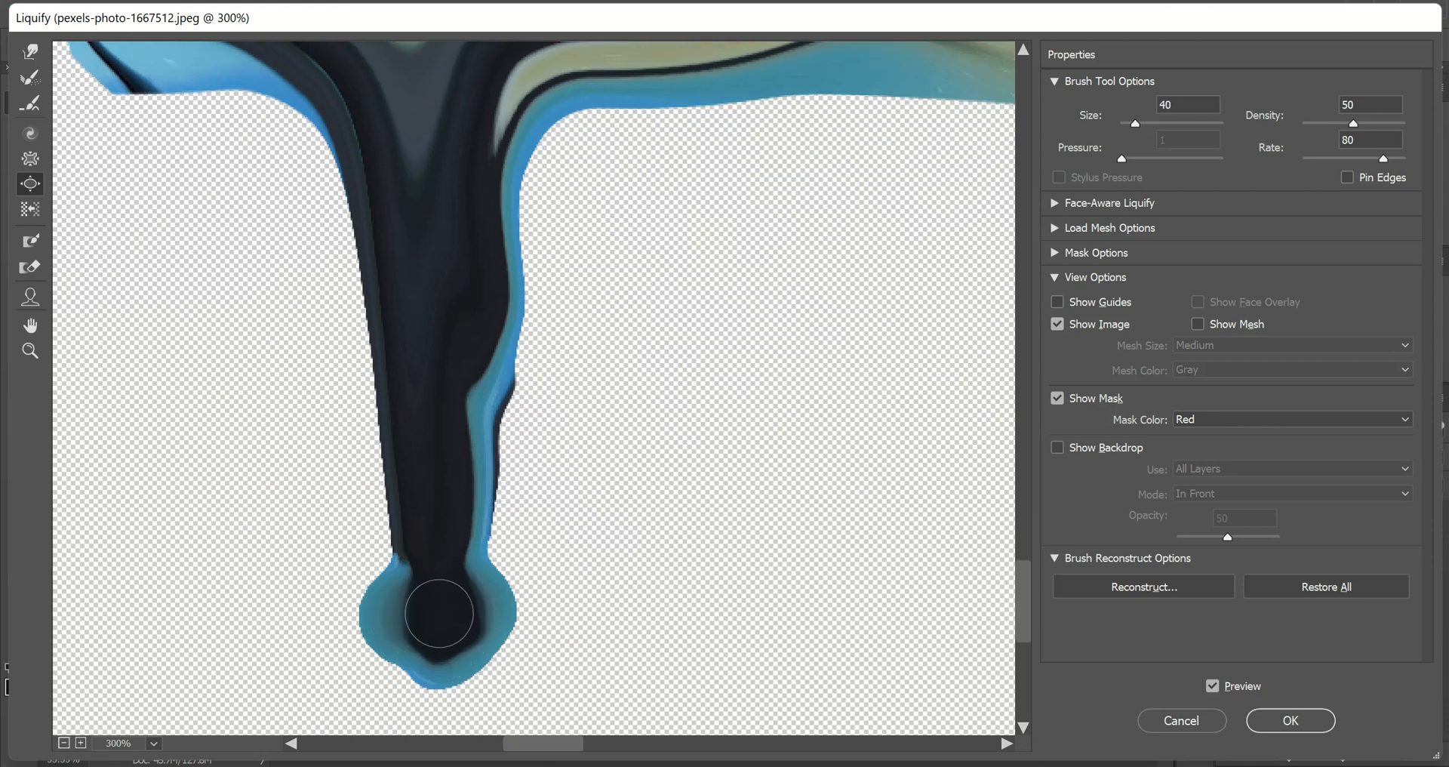
mouse_move(416, 617)
mouse_down()
mouse_move(444, 606)
mouse_move(476, 611)
mouse_move(446, 649)
mouse_move(407, 643)
mouse_move(408, 656)
mouse_move(444, 630)
mouse_up()
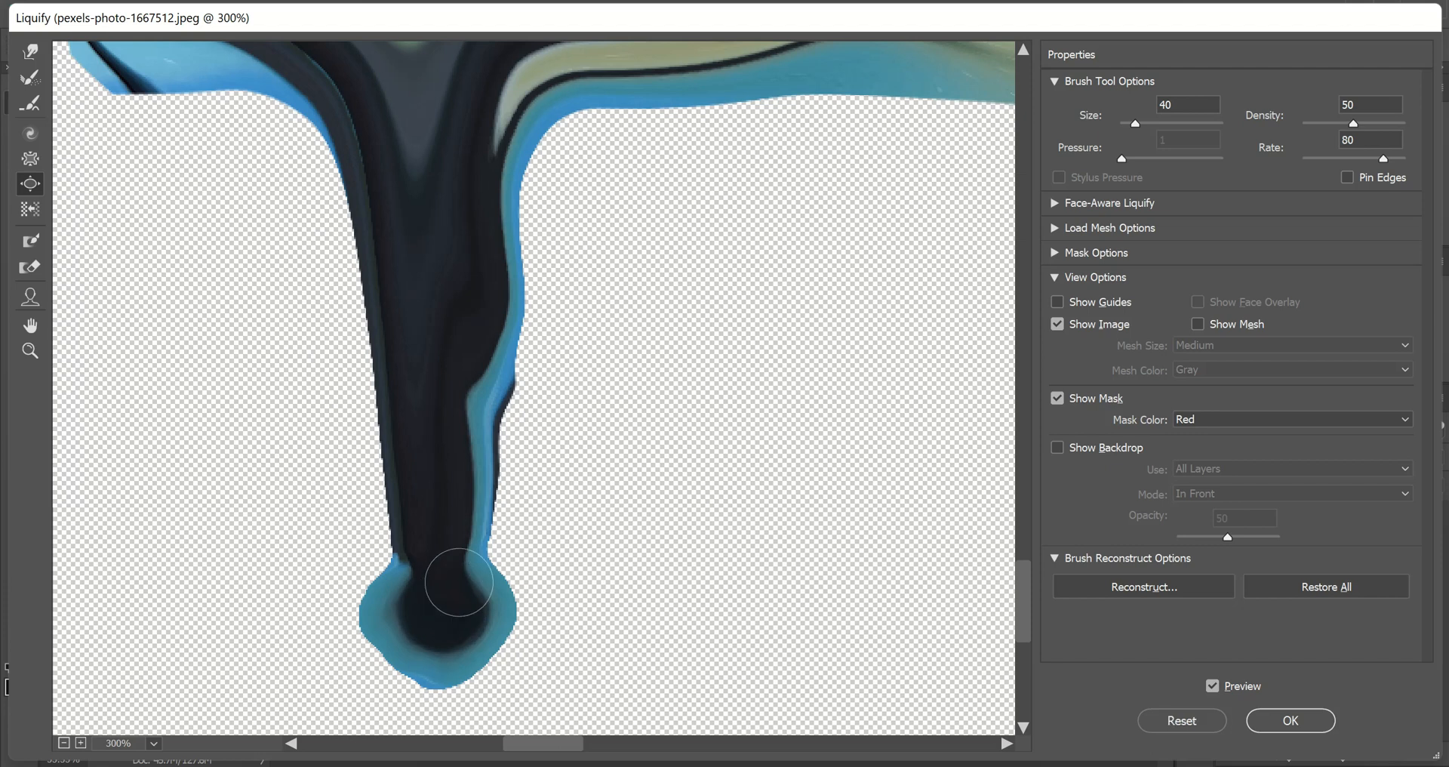
Shape the top arch drip's tip into a bulb using Bloat at size 40 and Forward Warp at size 30.
scroll(459, 582, down, 4)
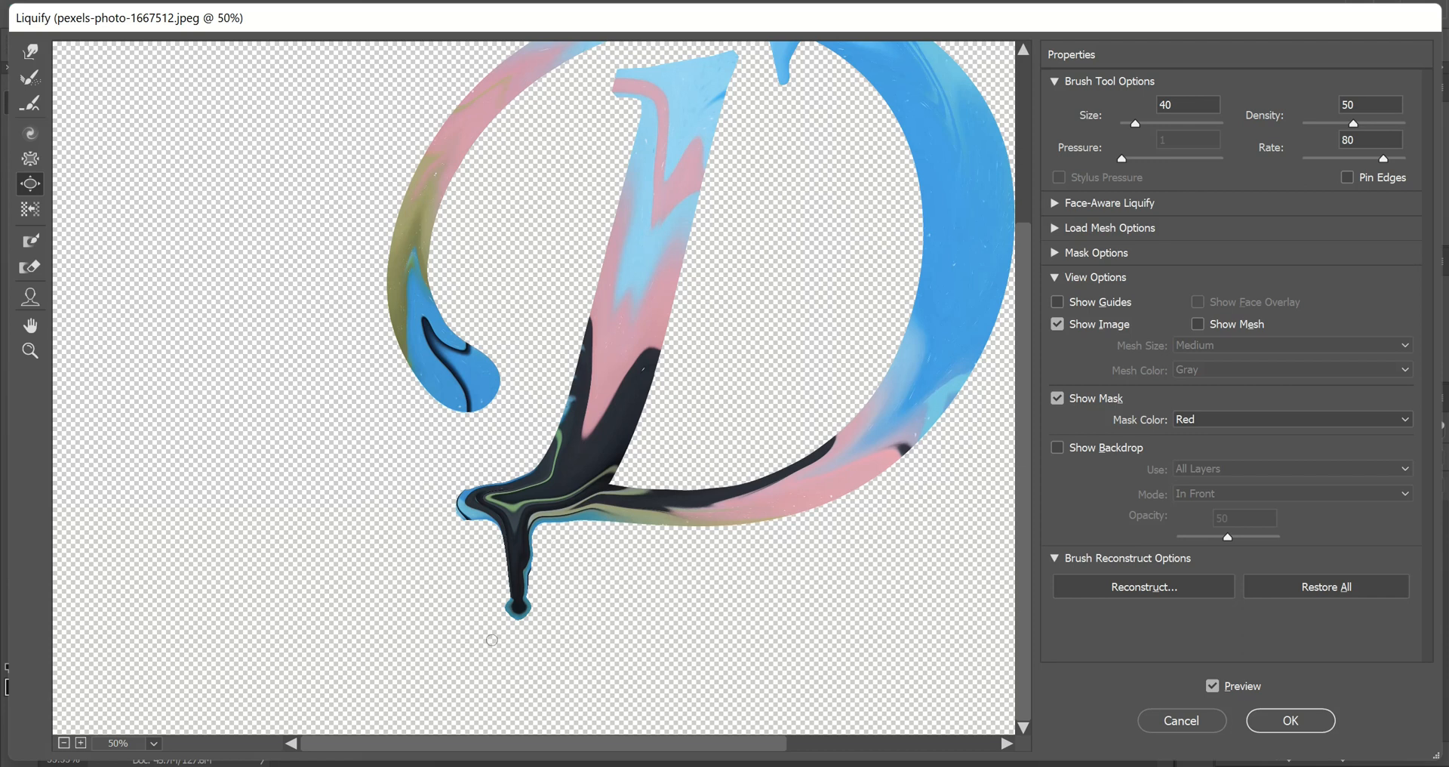
scroll(511, 682, up, 4)
scroll(511, 682, down, 5)
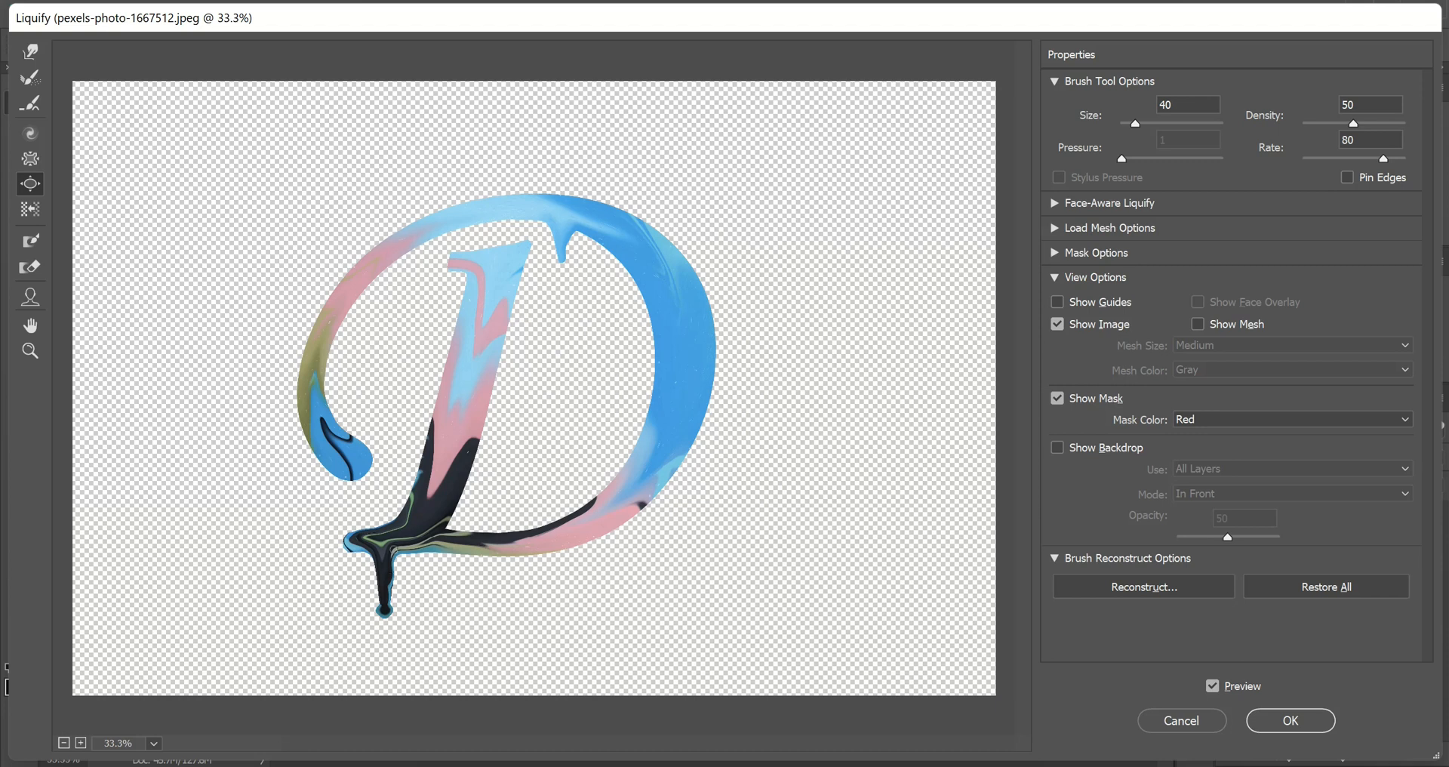
scroll(578, 275, up, 5)
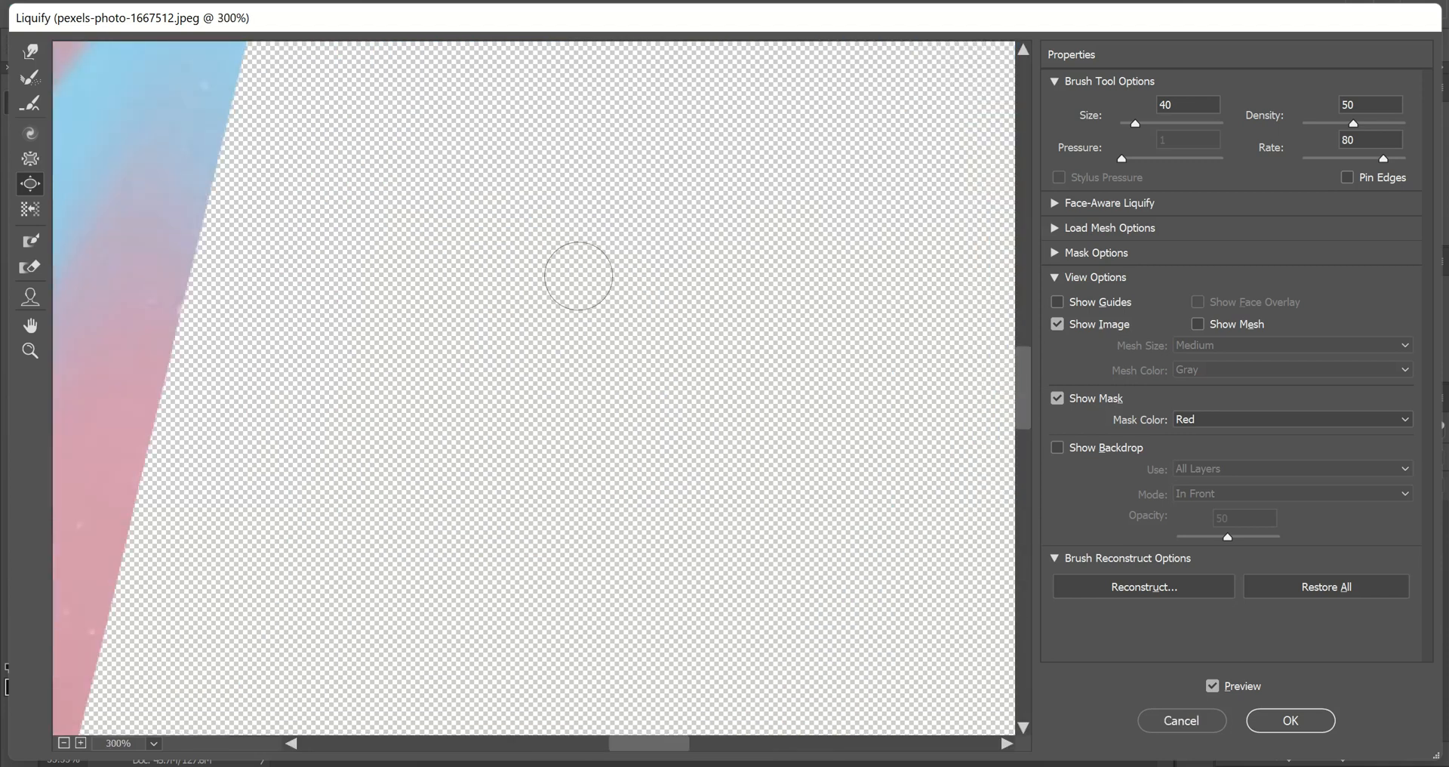
scroll(578, 275, up, 10)
scroll(578, 276, down, 10)
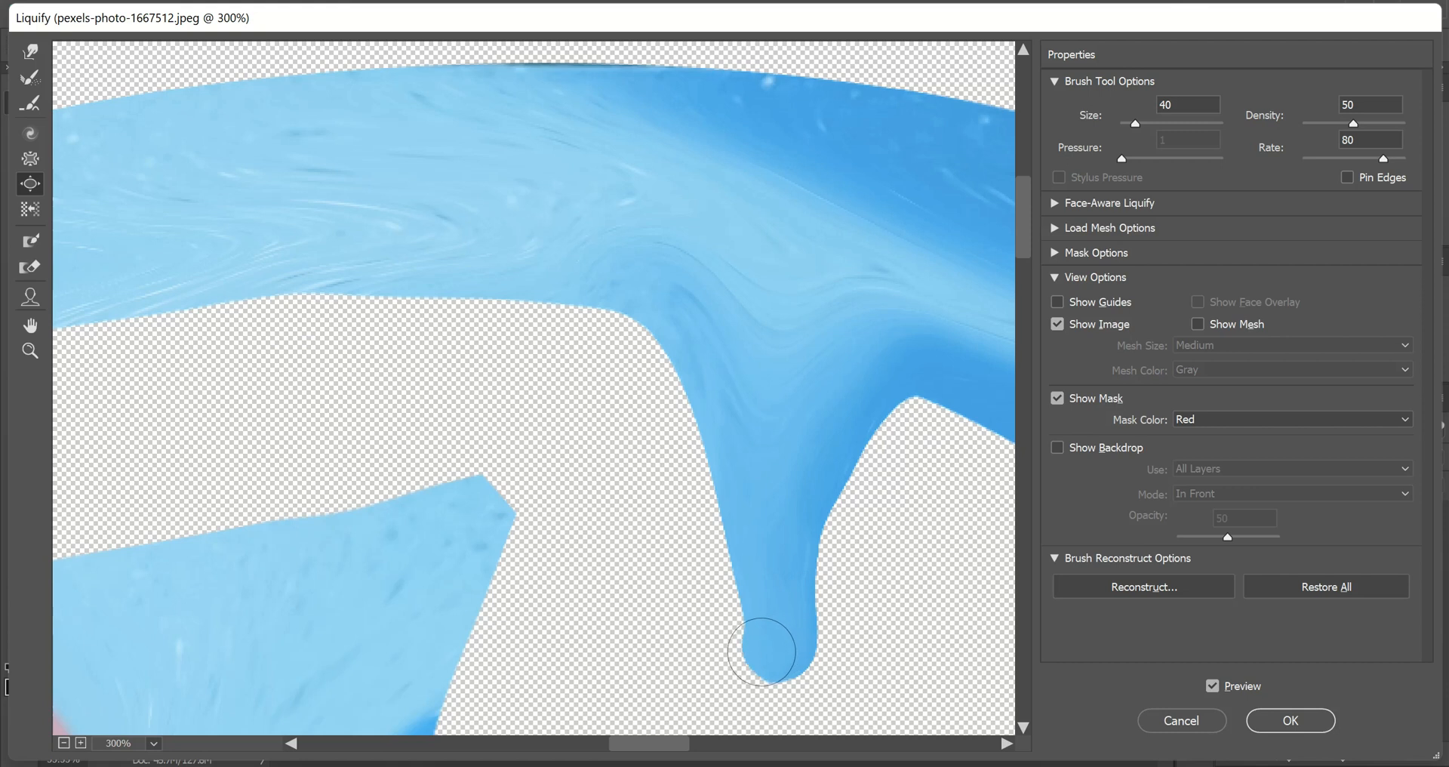
drag(749, 655, 781, 645)
key(w)
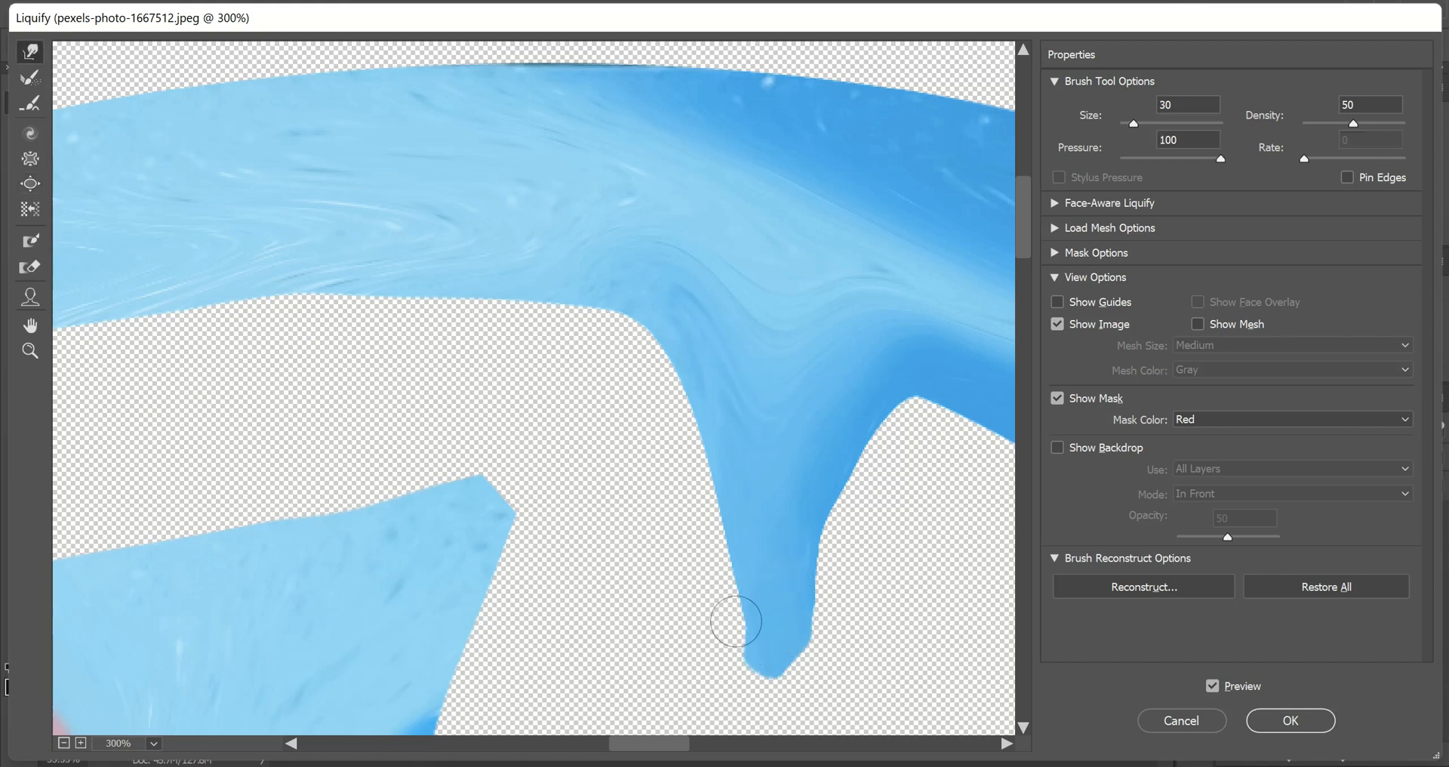
key(b)
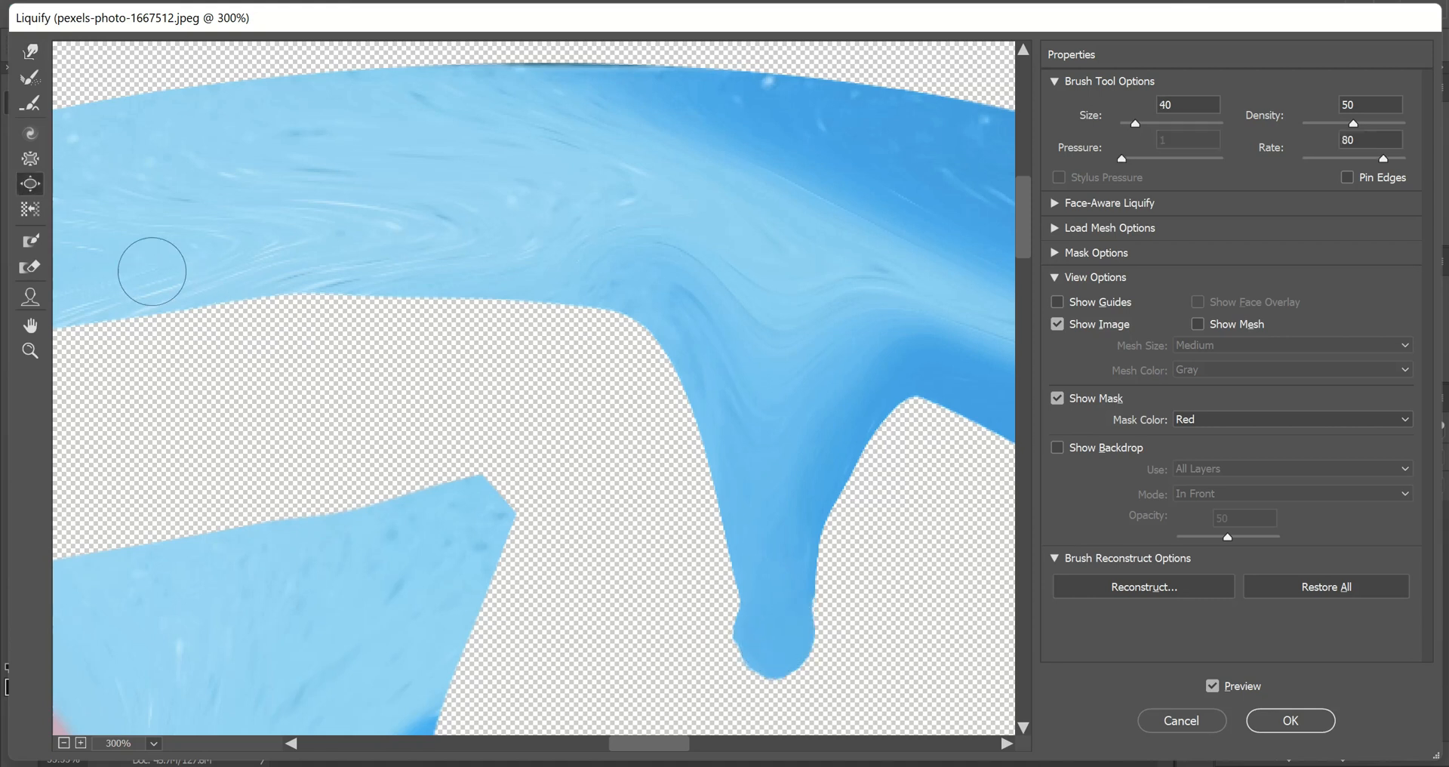
Pinch the top arch drip into a thin neck above its bulb with the Pucker tool, using brush sizes 175 and 100.
click(31, 158)
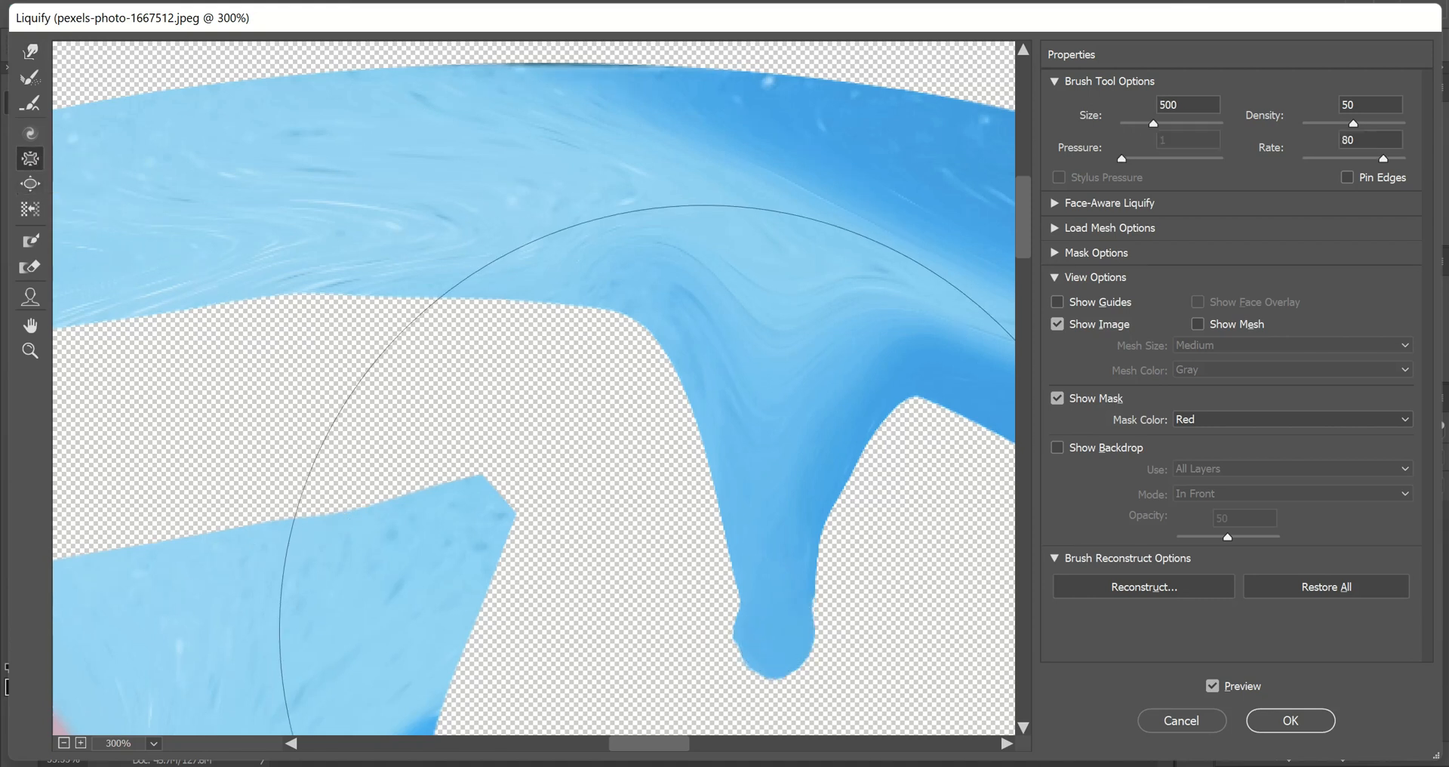
key(bracketleft)
key(bracketleft)
key(bracketleft)
key(bracketleft)
key(bracketleft)
key(bracketleft)
key(bracketleft)
key(bracketleft)
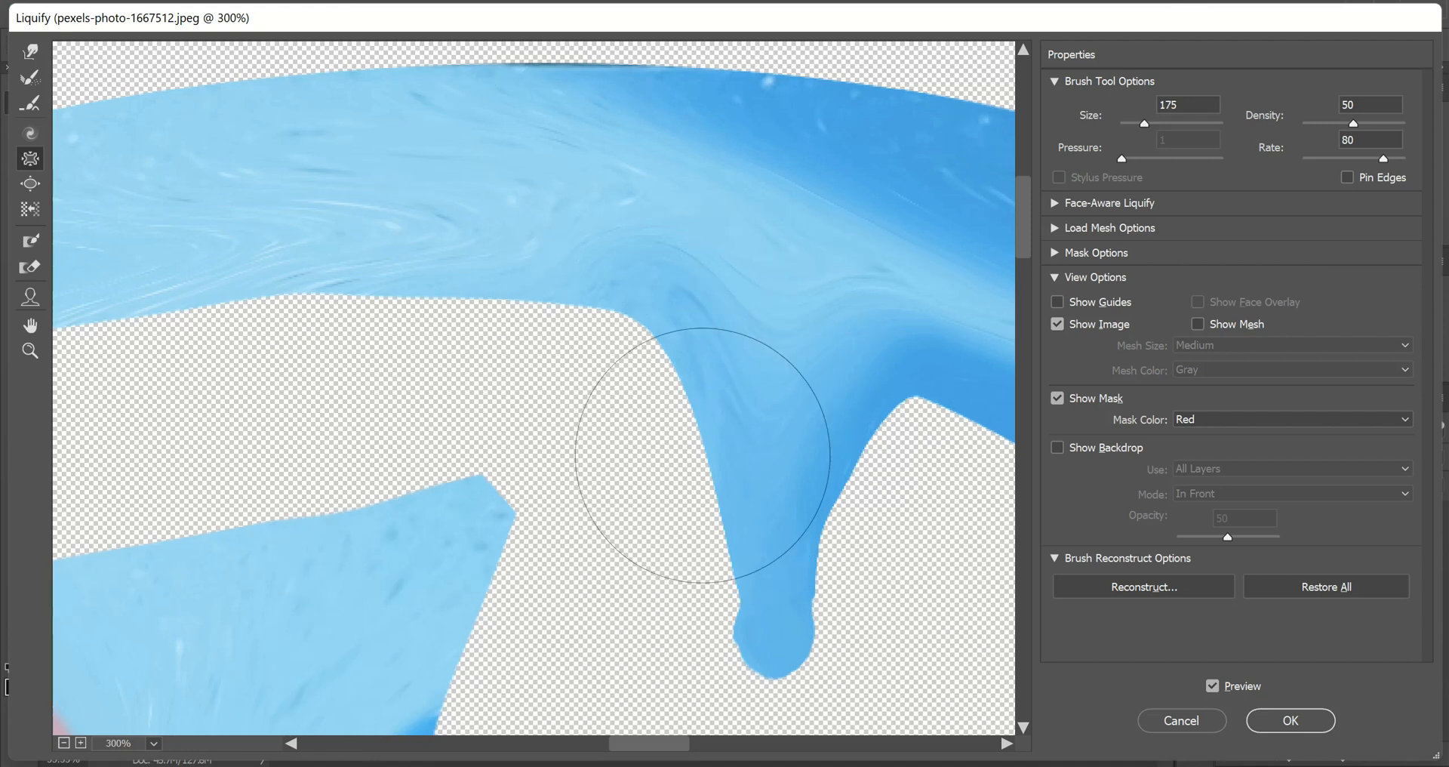
mouse_move(731, 506)
mouse_down()
mouse_move(784, 521)
mouse_move(785, 435)
mouse_move(762, 418)
mouse_move(820, 442)
mouse_move(811, 430)
mouse_move(836, 398)
mouse_move(792, 444)
mouse_move(774, 550)
mouse_move(742, 441)
mouse_move(686, 354)
mouse_move(744, 344)
mouse_move(760, 363)
mouse_move(729, 363)
mouse_move(815, 374)
mouse_move(864, 363)
mouse_move(787, 340)
mouse_move(758, 369)
mouse_move(776, 466)
mouse_up()
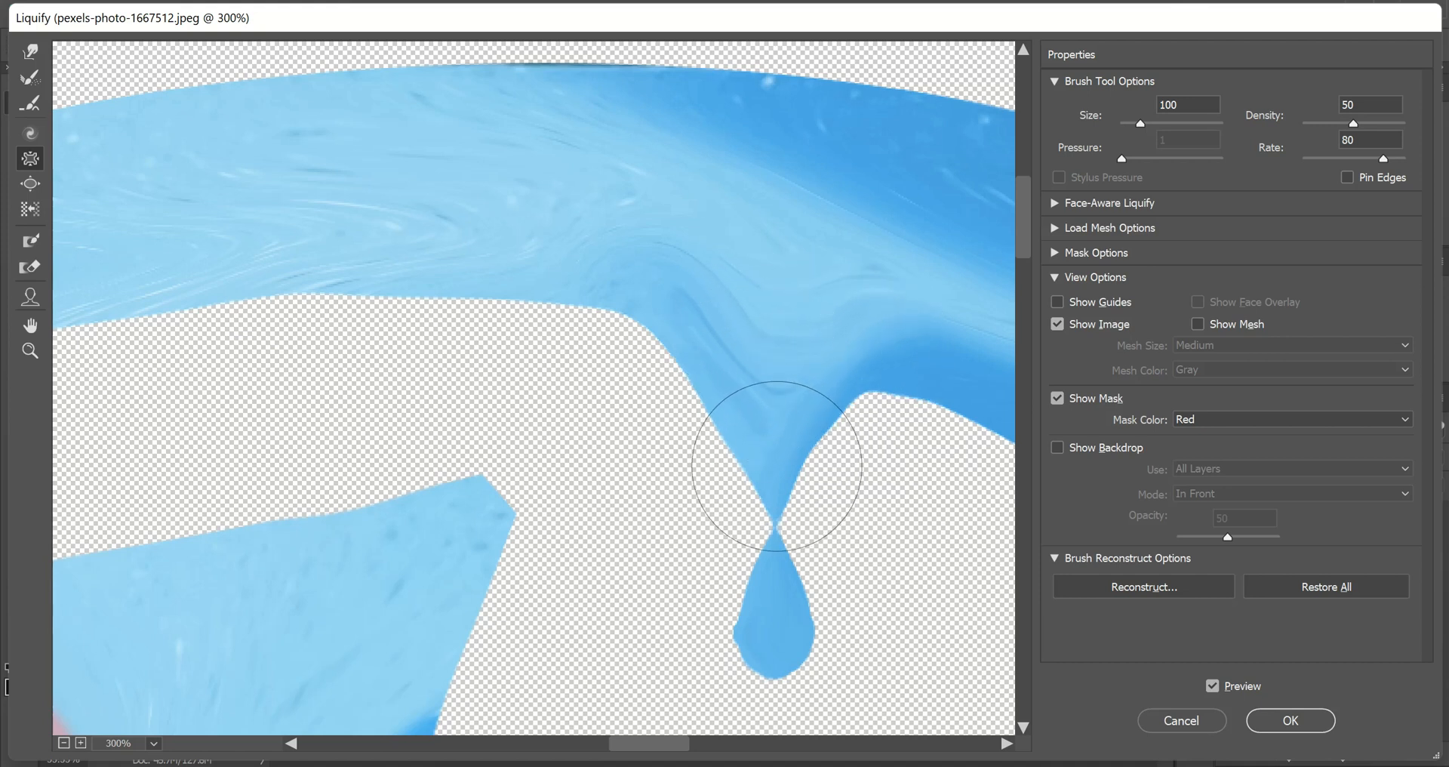
Detach the droplet from the top arch drip at its pinched neck with a Bloat brush of size 40.
scroll(776, 467, up, 5)
scroll(777, 467, down, 5)
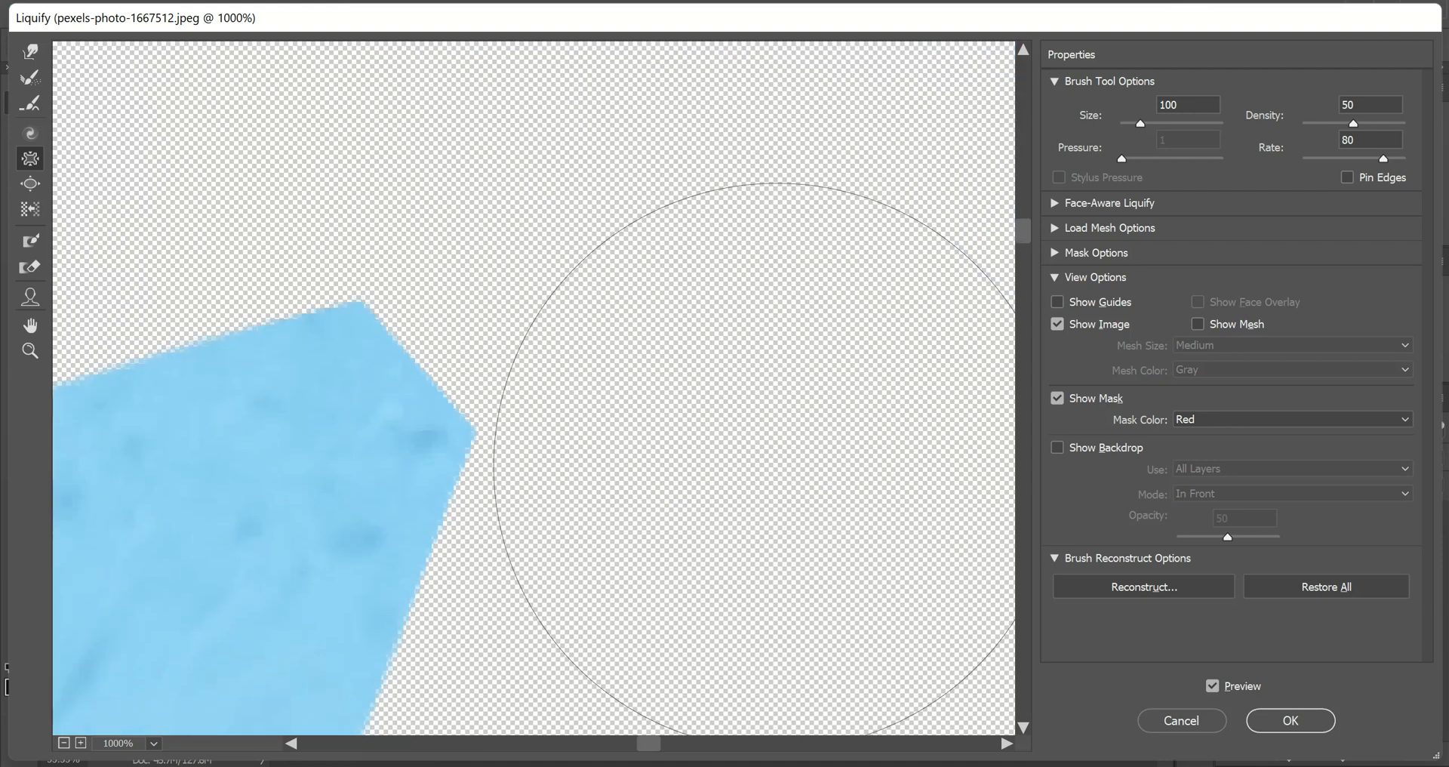
scroll(777, 465, down, 4)
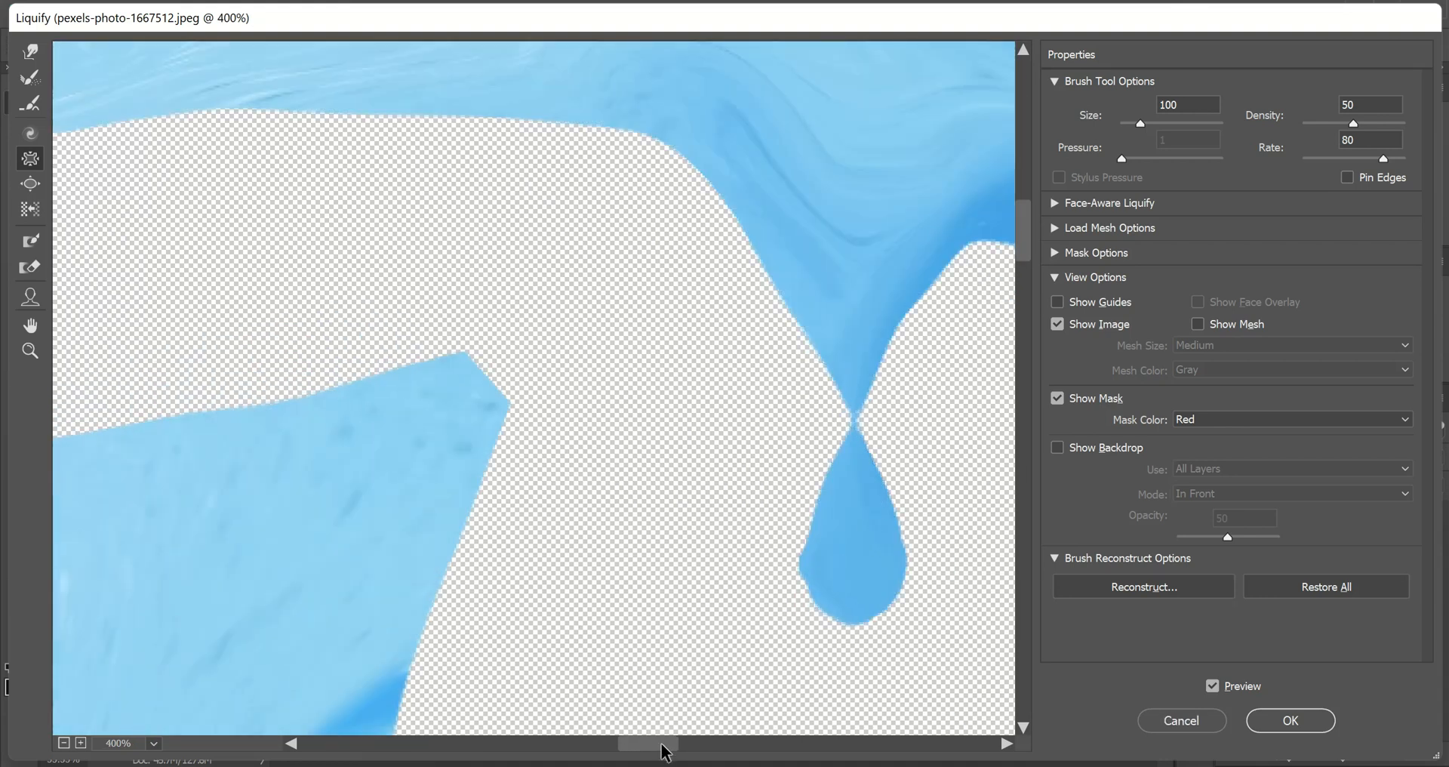
drag(661, 751, 695, 749)
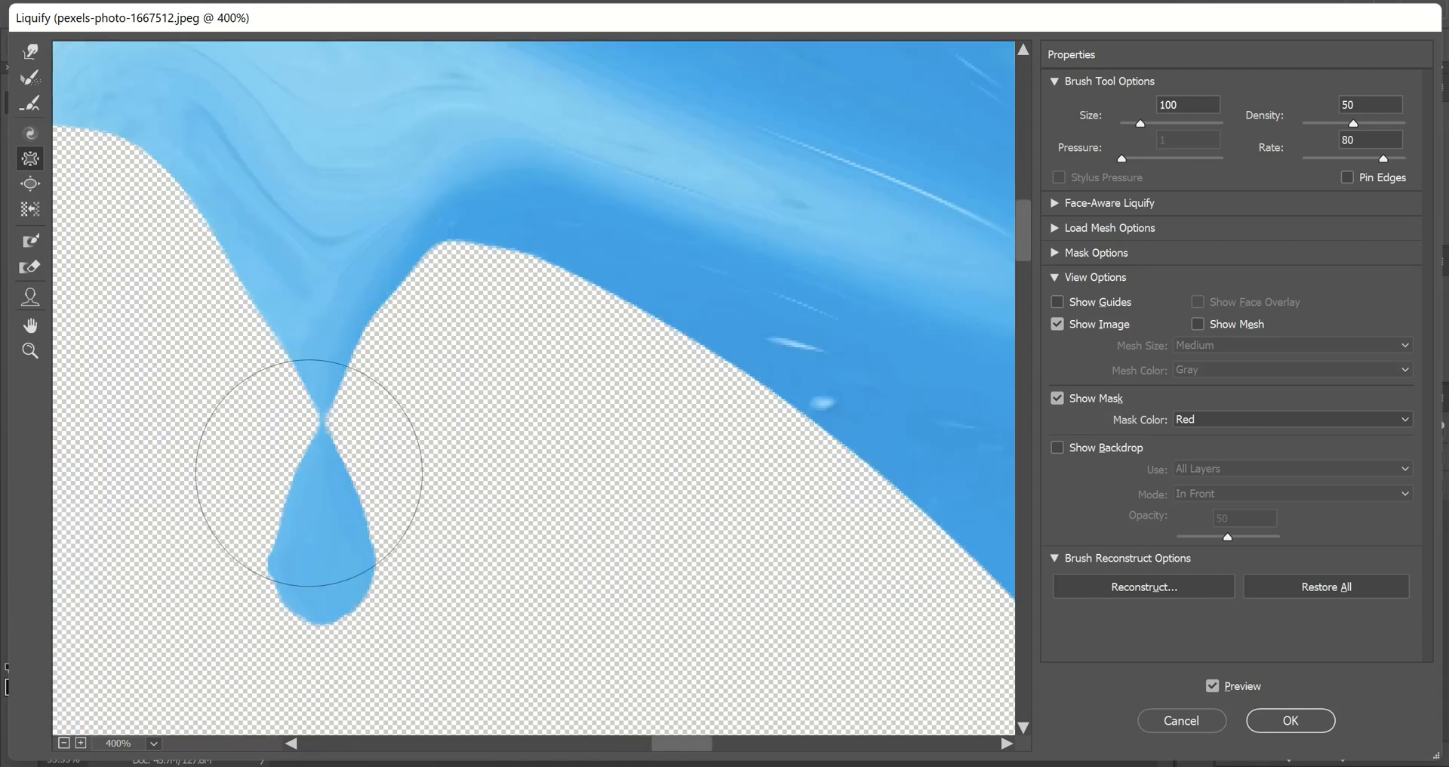
click(30, 183)
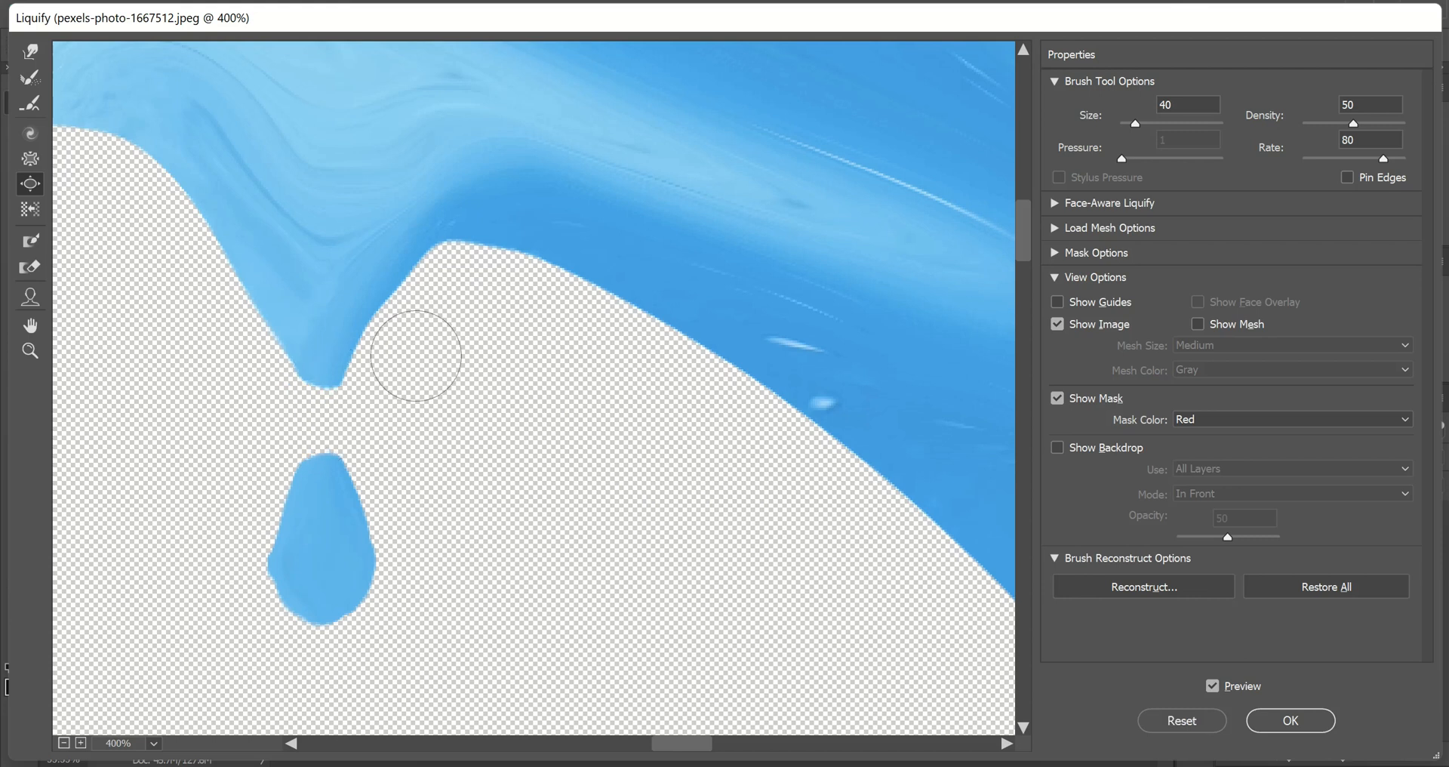
key(ctrl+alt+0)
key(ctrl+minus)
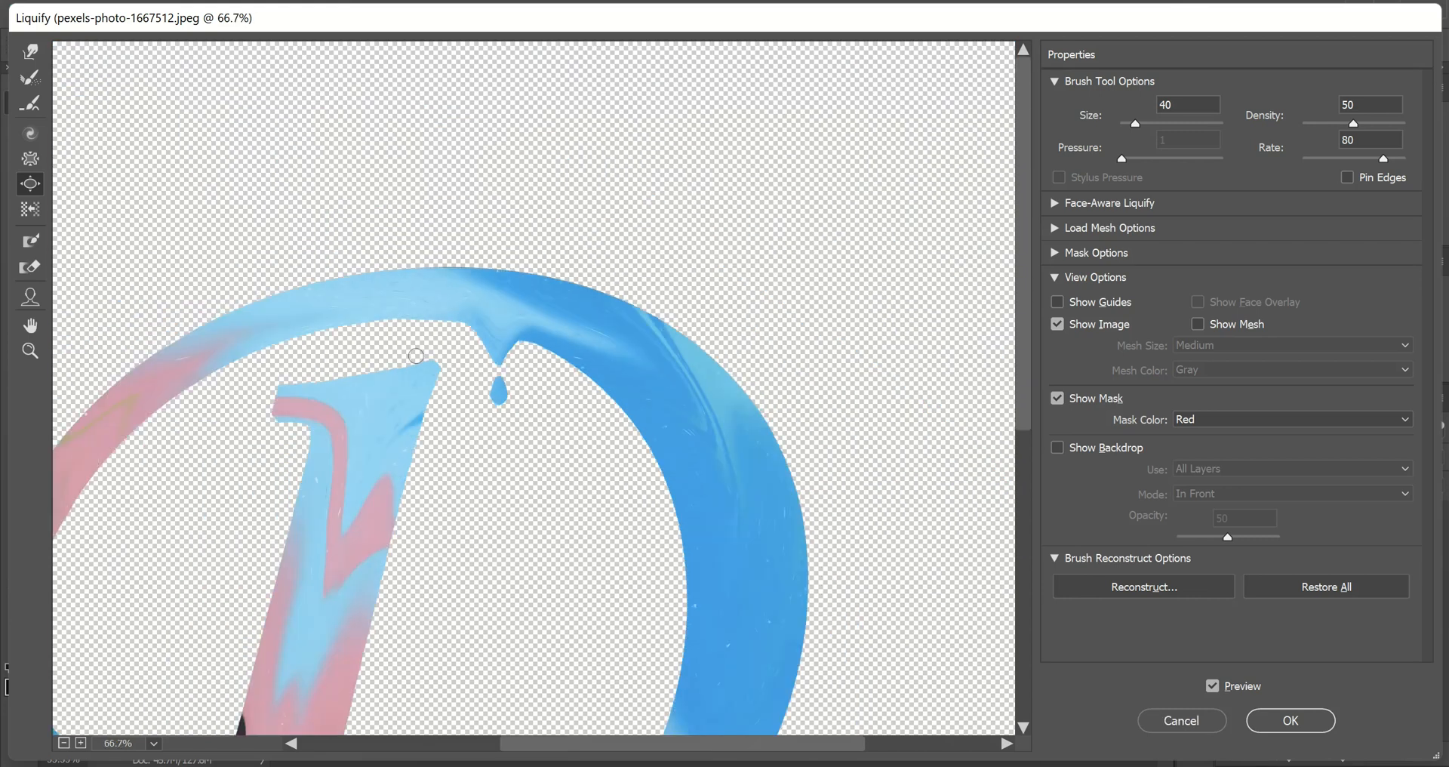
Pinch the foot drip into a thin neck above its droplet with a Pucker brush of size 100.
scroll(416, 354, down, 2)
scroll(416, 355, down, 3)
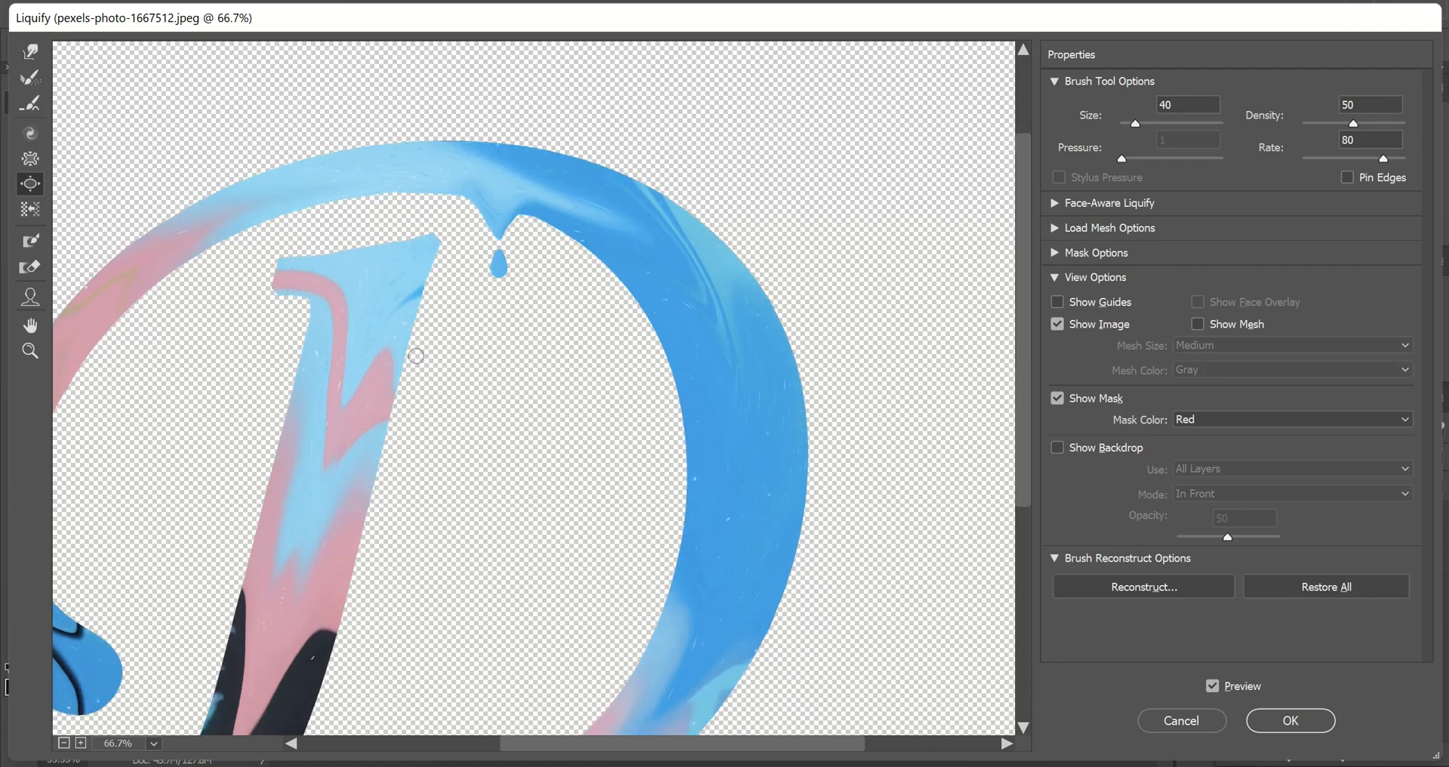
scroll(415, 354, down, 12)
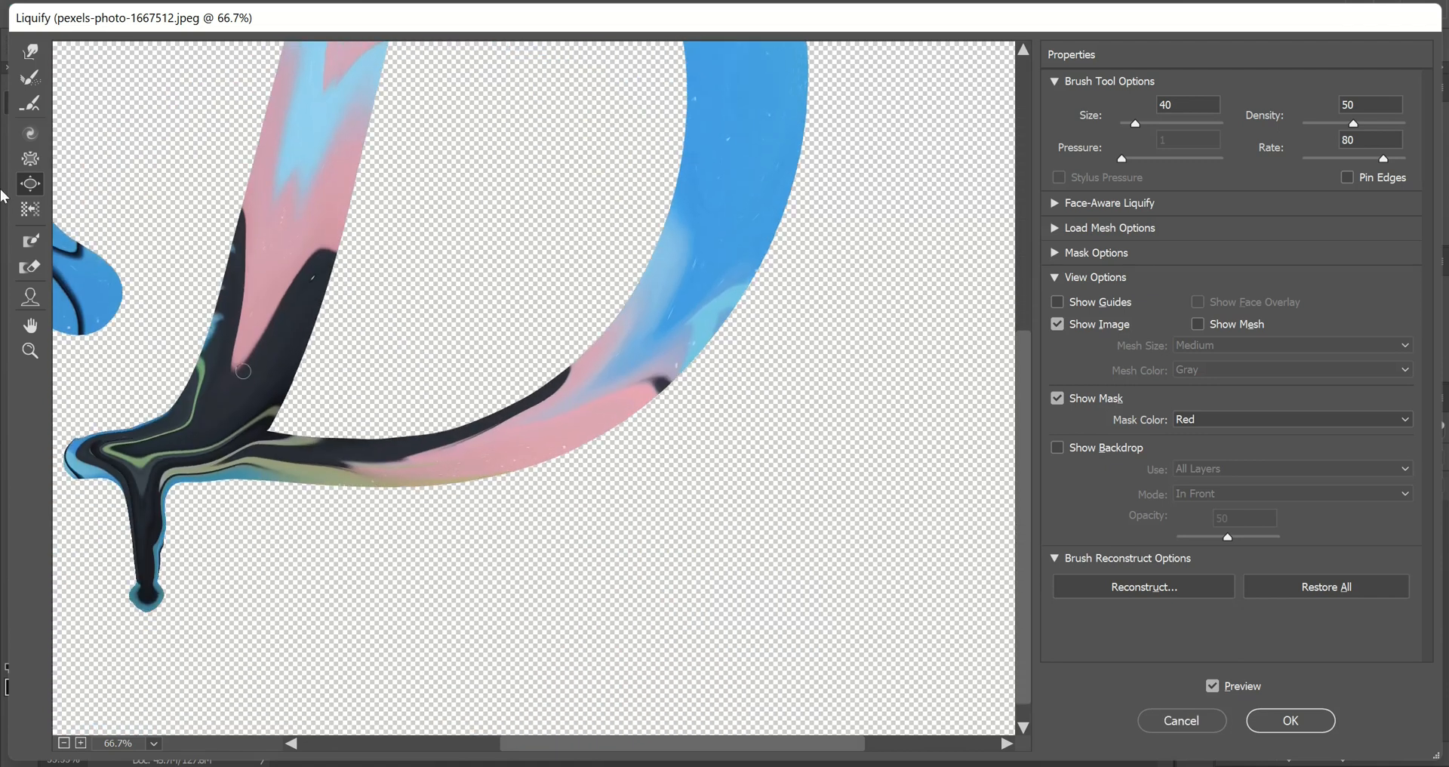
click(20, 166)
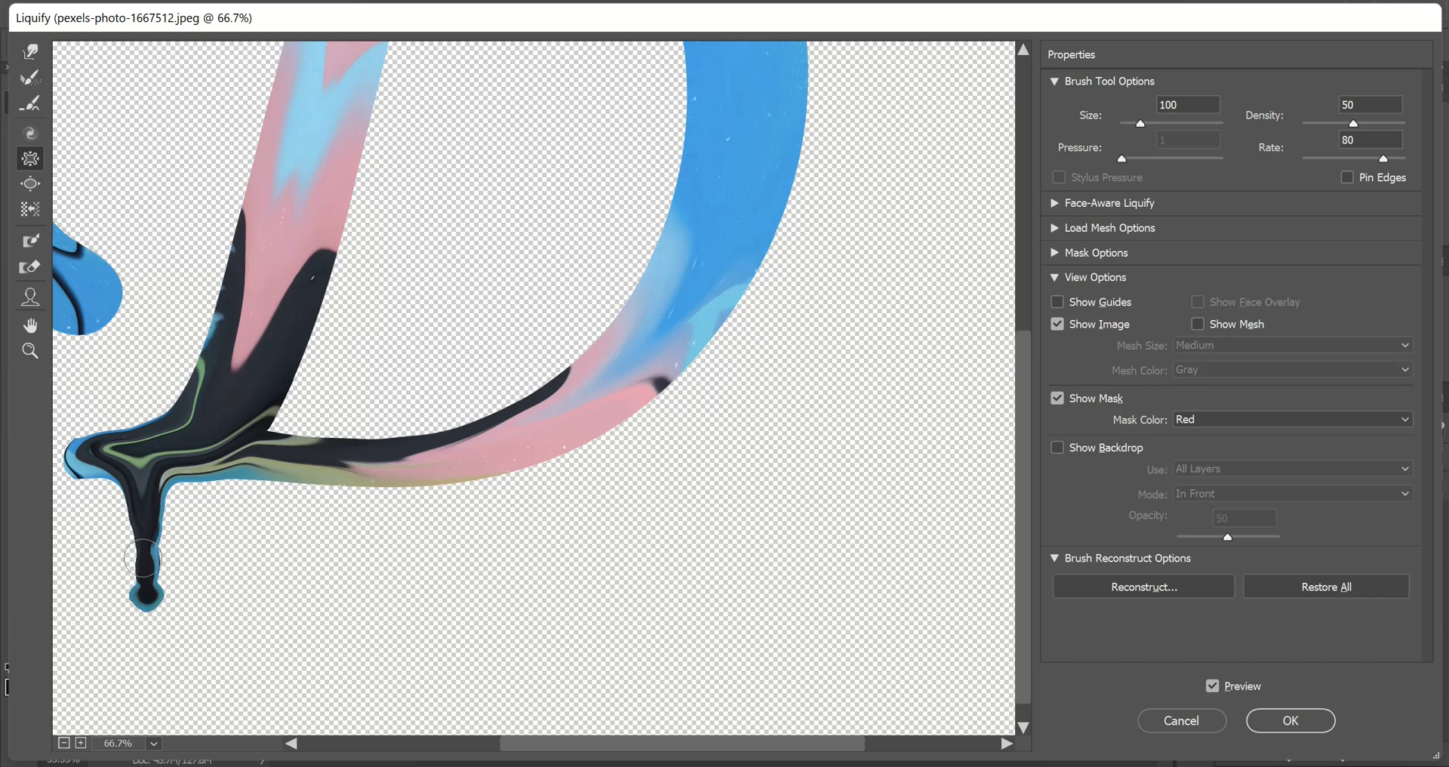
mouse_move(145, 518)
mouse_down()
mouse_move(145, 577)
mouse_move(155, 503)
mouse_move(108, 490)
mouse_move(137, 518)
mouse_up()
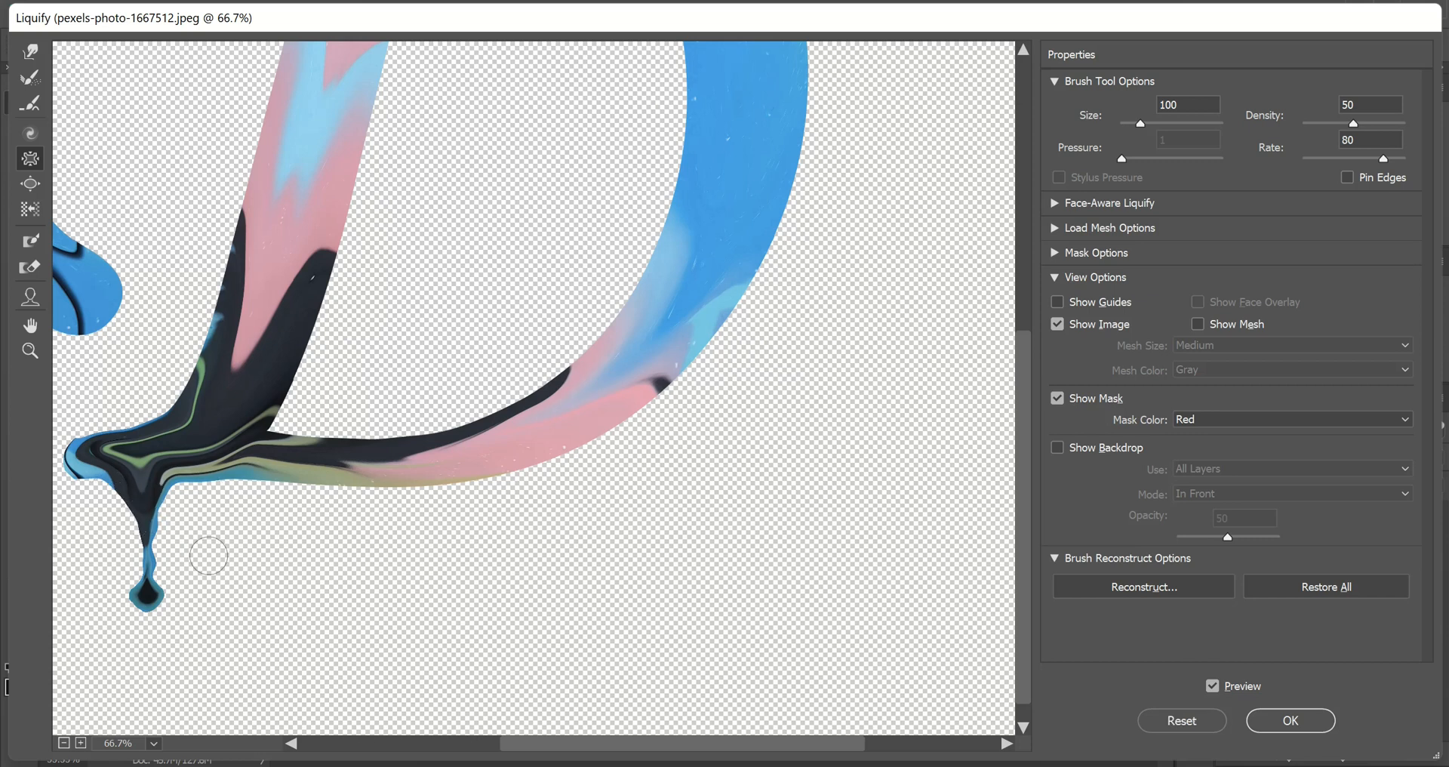
Review the whole letter D and apply the Liquify distortions to the layer.
scroll(208, 555, down, 5)
scroll(381, 543, up, 3)
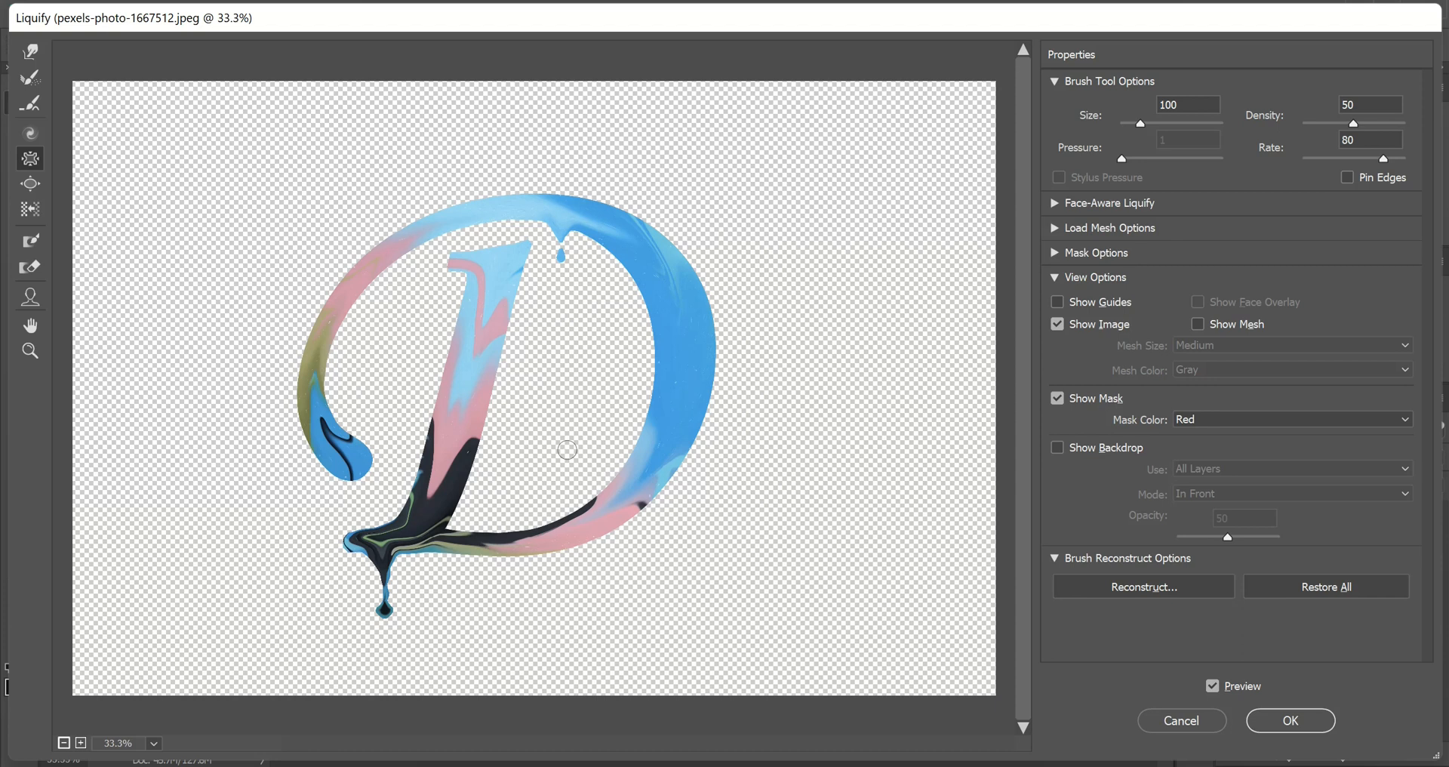
click(1272, 725)
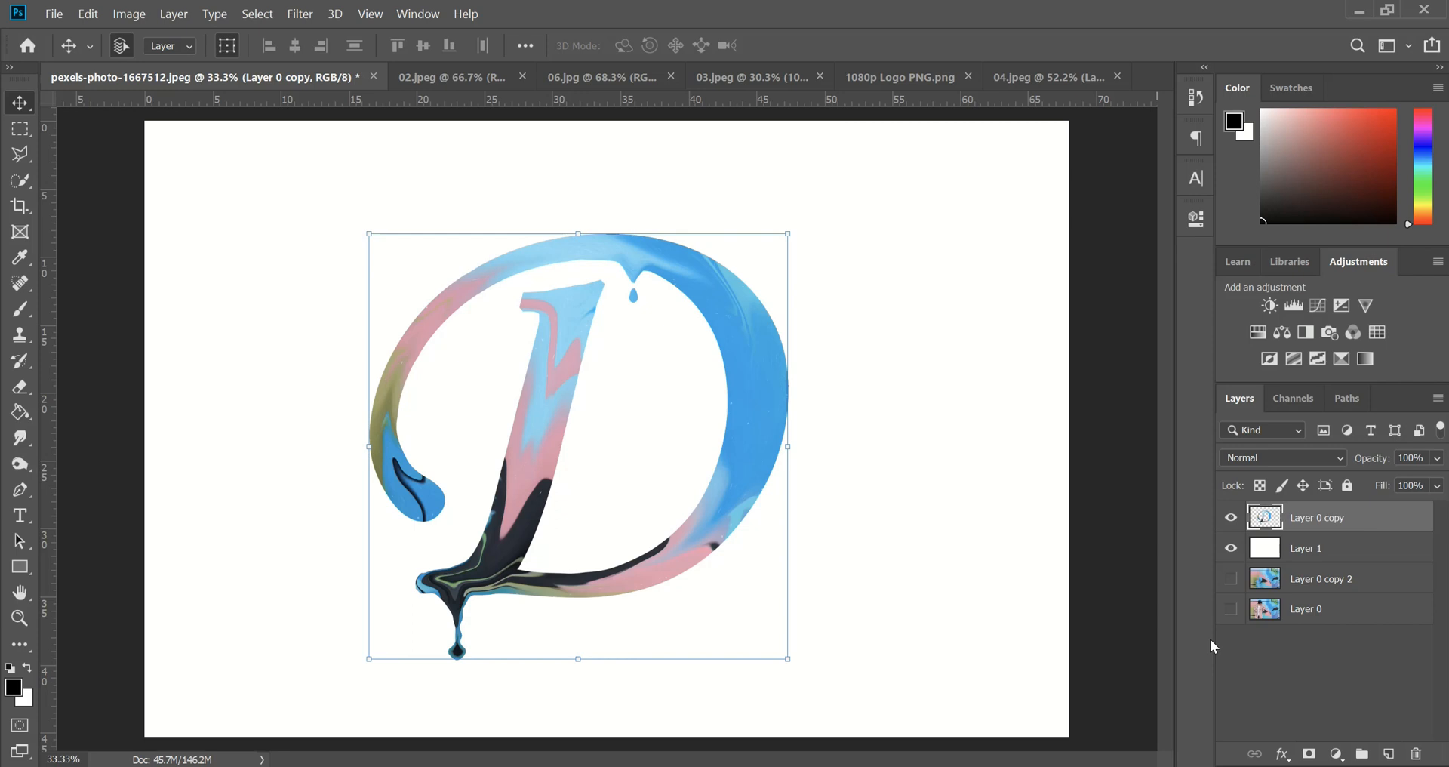
Add a Bevel & Emboss effect with the Inner Bevel style to the Layer 0 copy layer.
double_click(1409, 524)
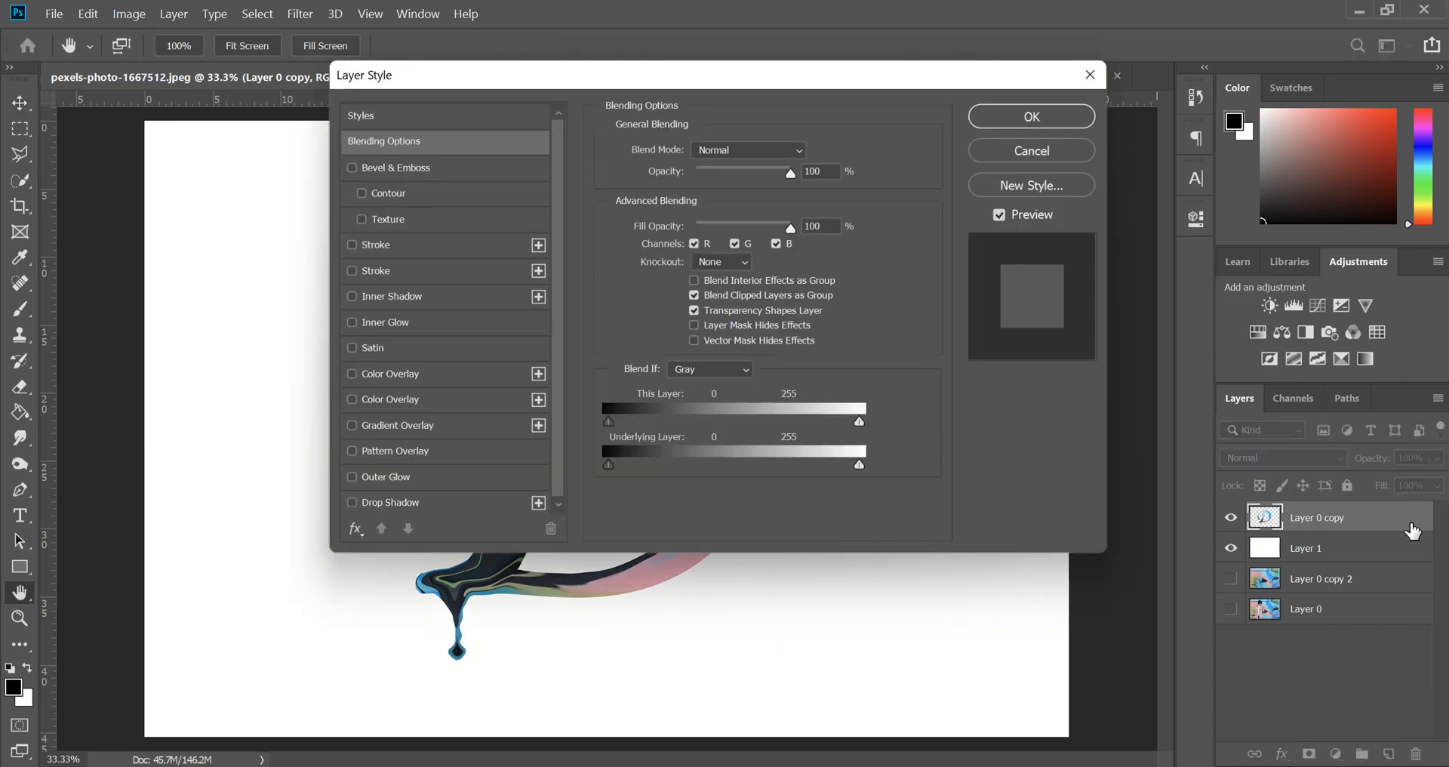
drag(506, 89, 1073, 262)
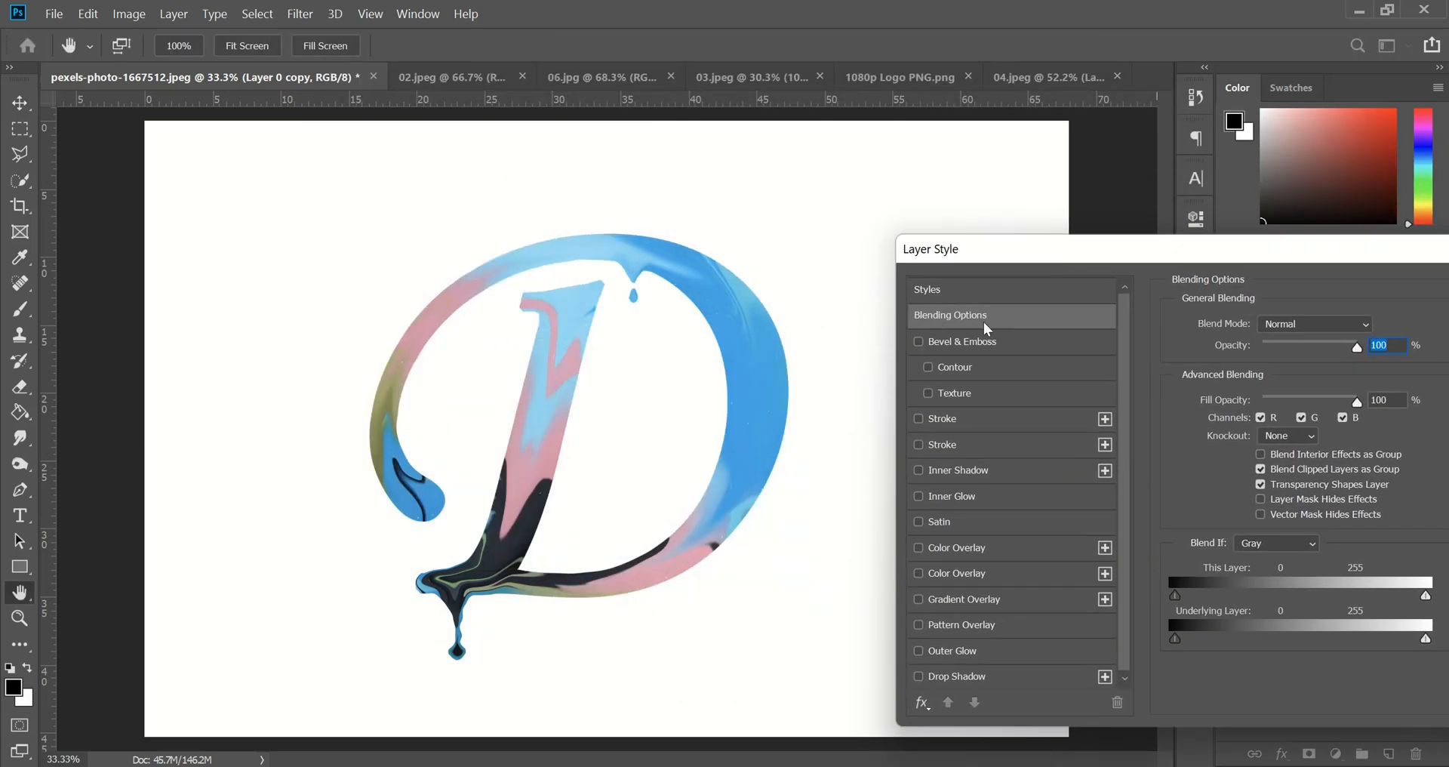
click(919, 341)
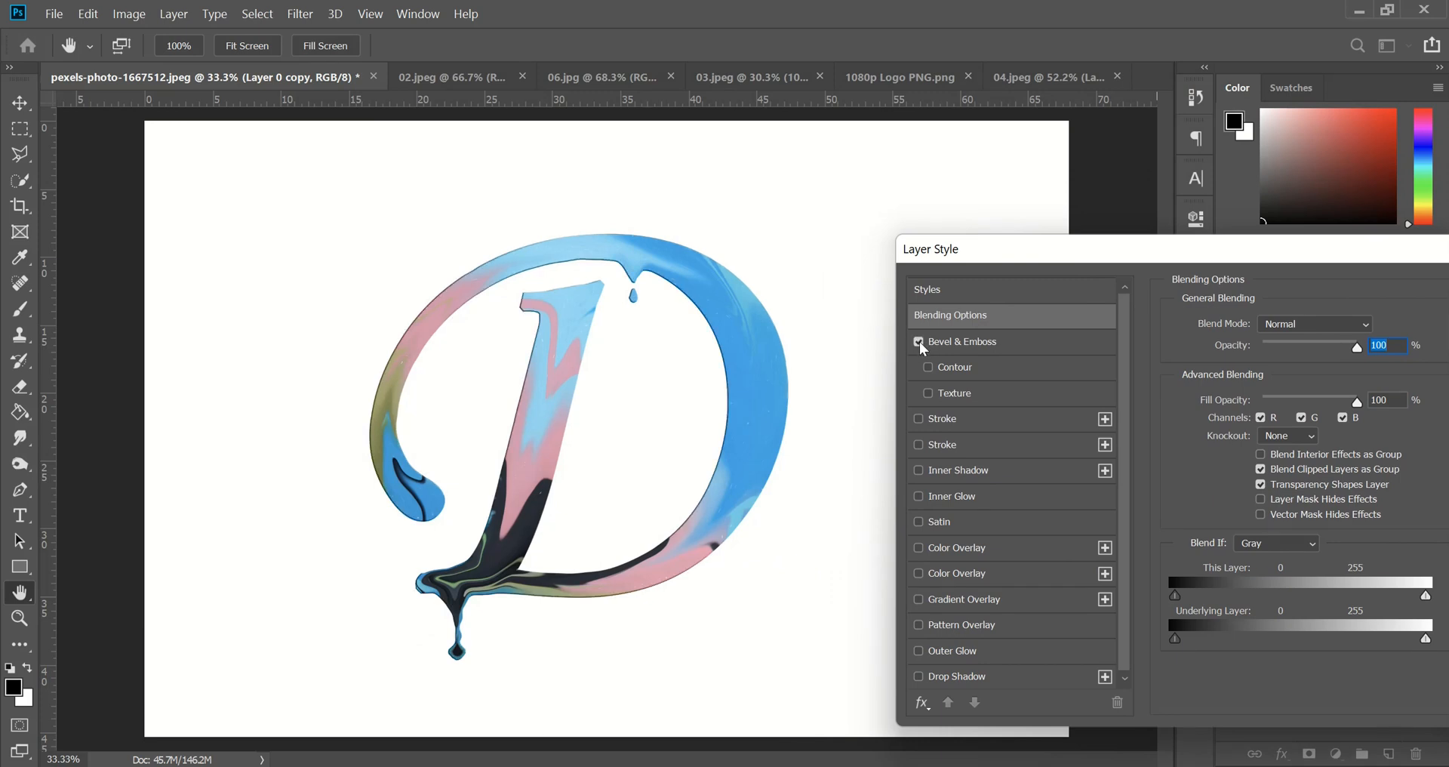
click(1000, 341)
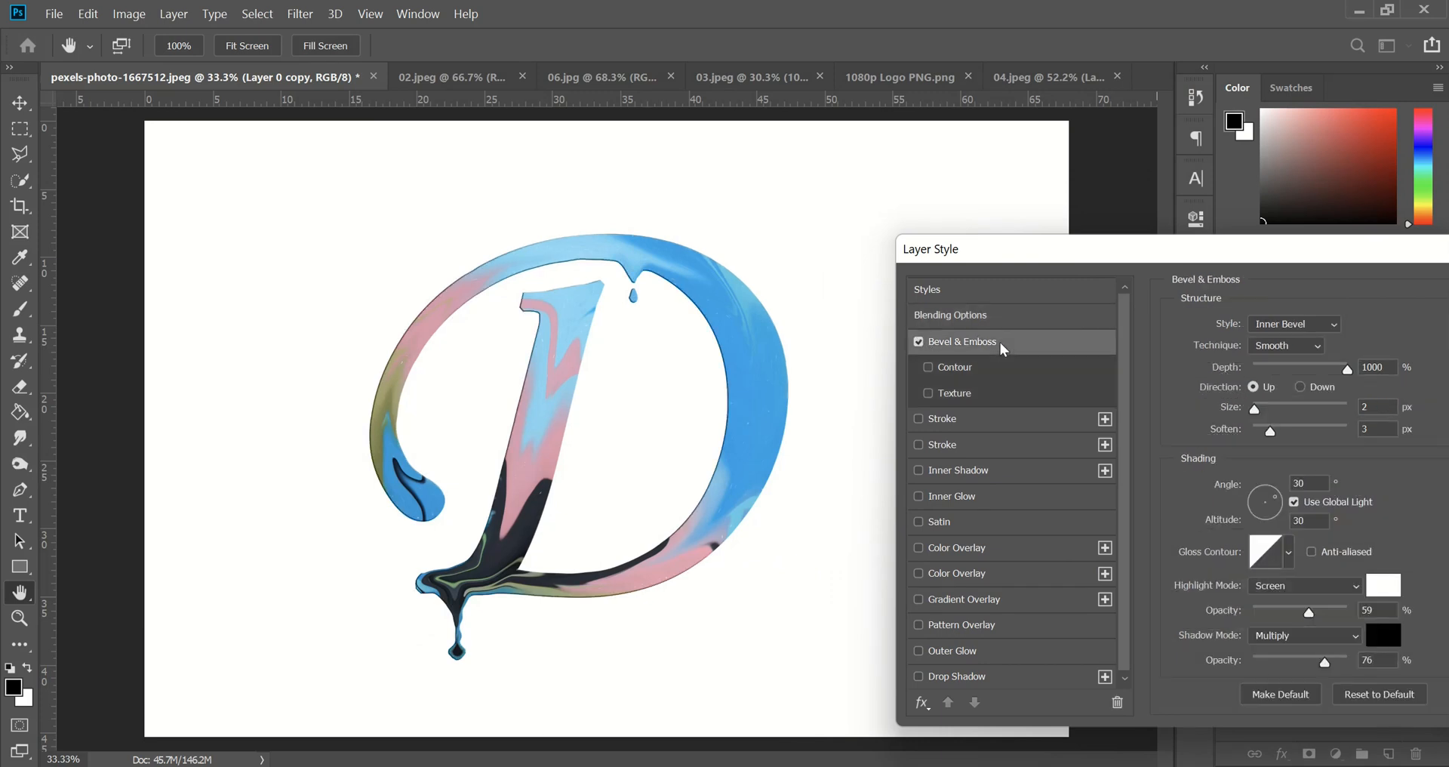
click(1291, 325)
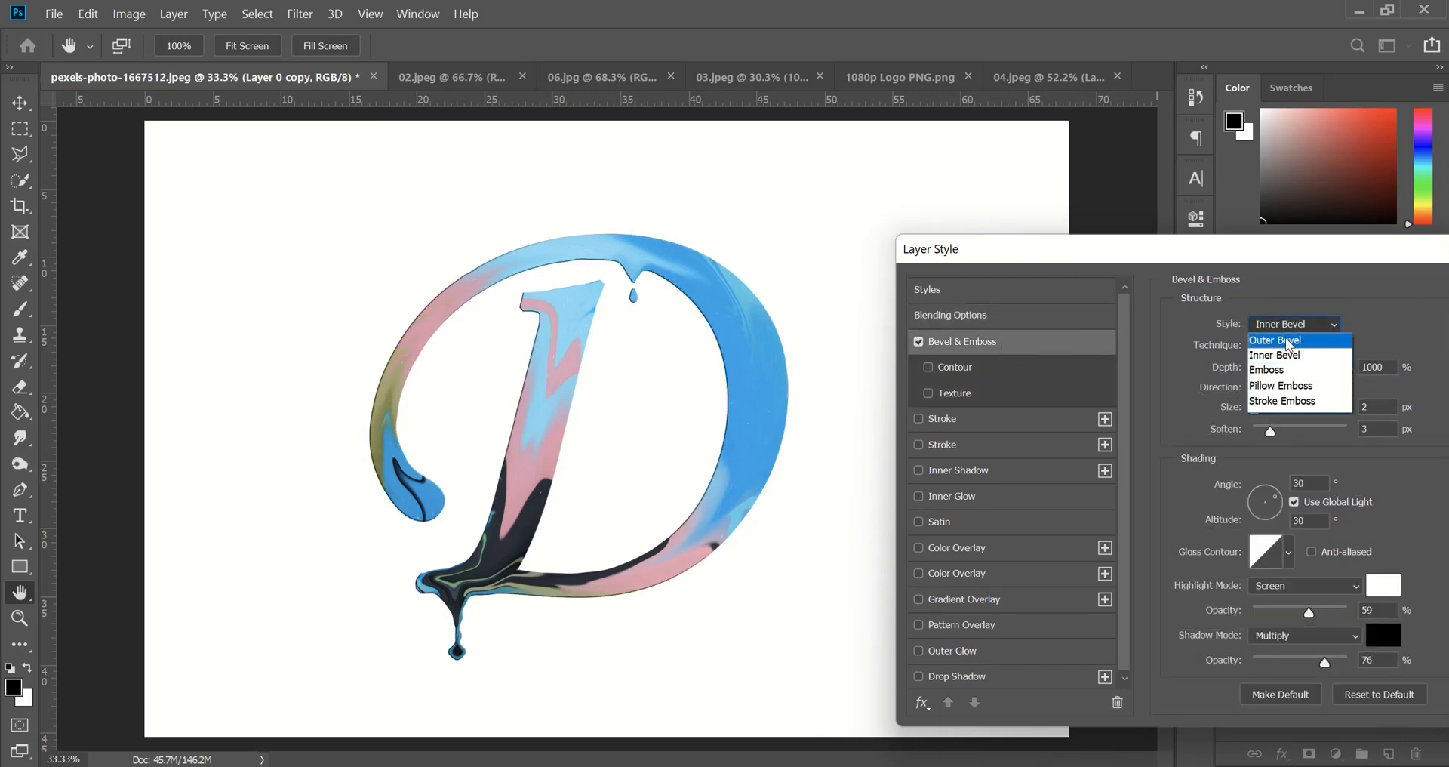
click(1295, 351)
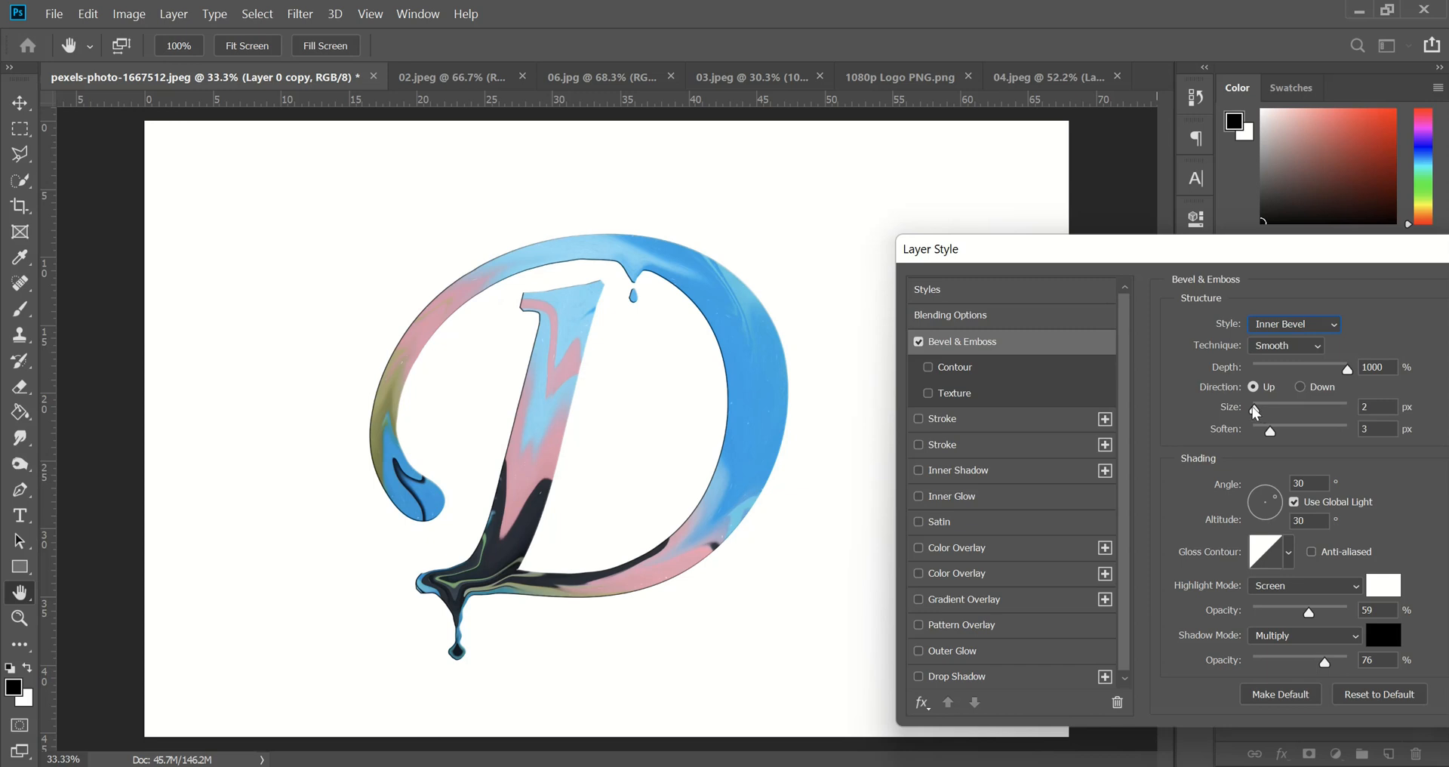
Set the bevel's depth to 126%, size to 155 px and soften to 3 px.
drag(1256, 410, 1298, 443)
click(1268, 428)
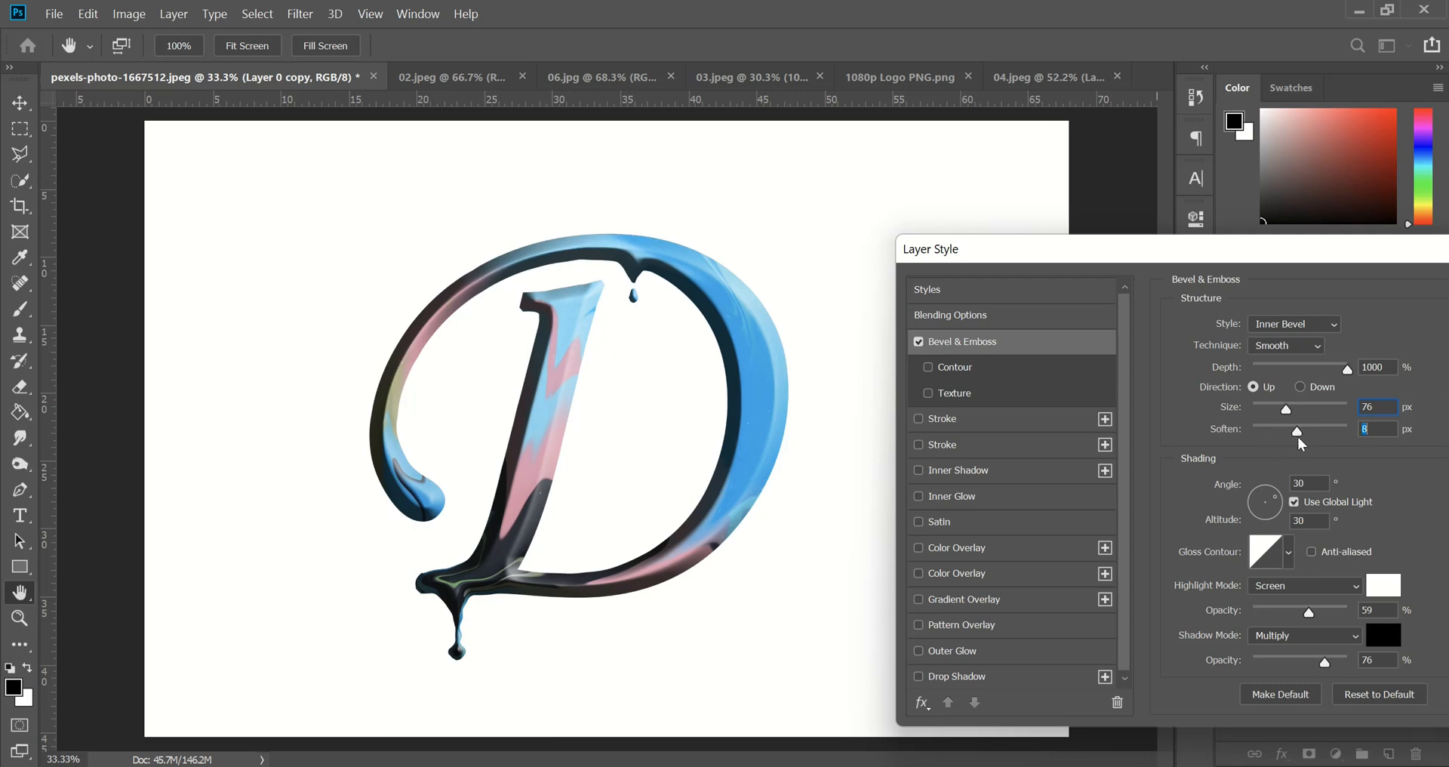
mouse_move(1315, 383)
mouse_down()
mouse_move(1246, 383)
mouse_move(1354, 379)
mouse_move(1264, 387)
mouse_move(1351, 401)
mouse_move(1266, 383)
mouse_move(1310, 373)
mouse_move(1282, 411)
mouse_move(1315, 410)
mouse_up()
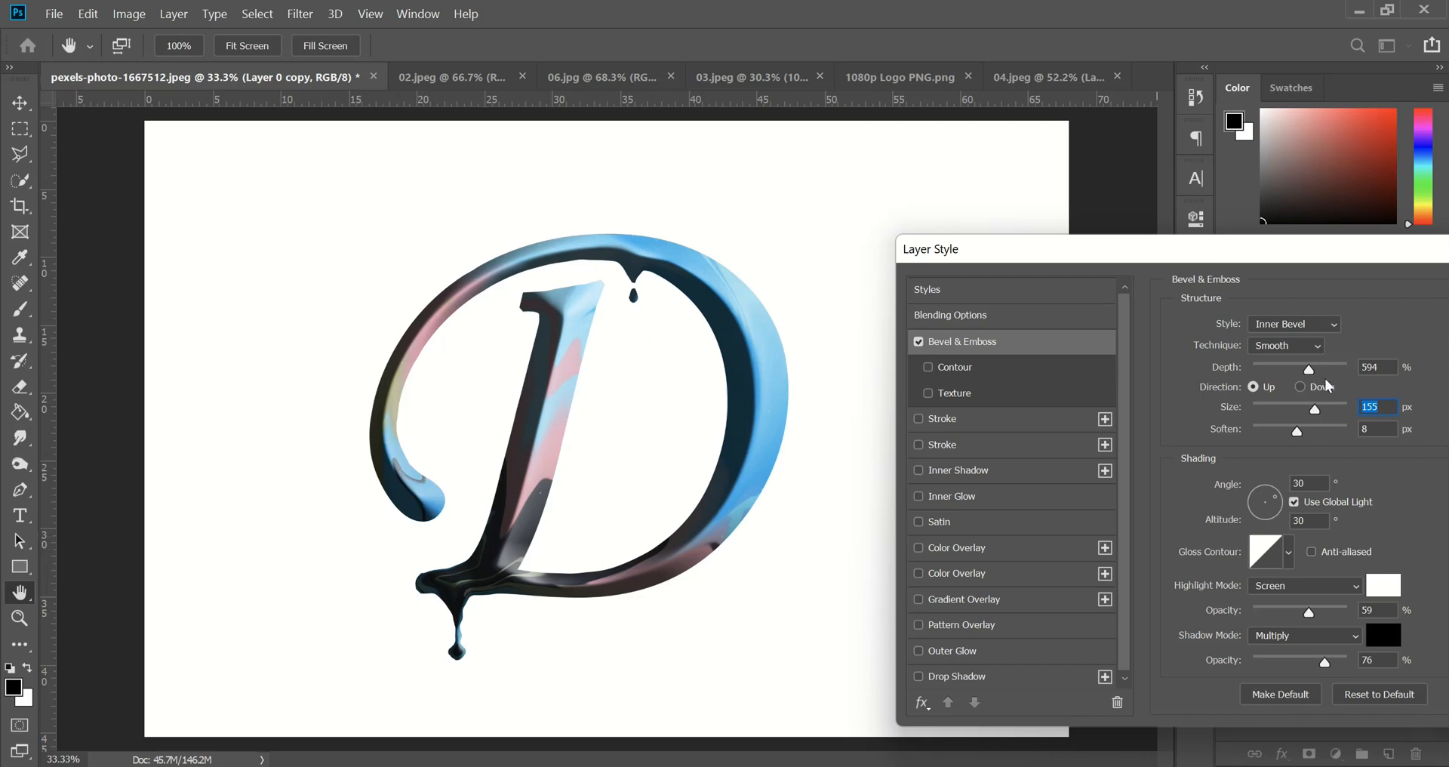
drag(1306, 370, 1267, 377)
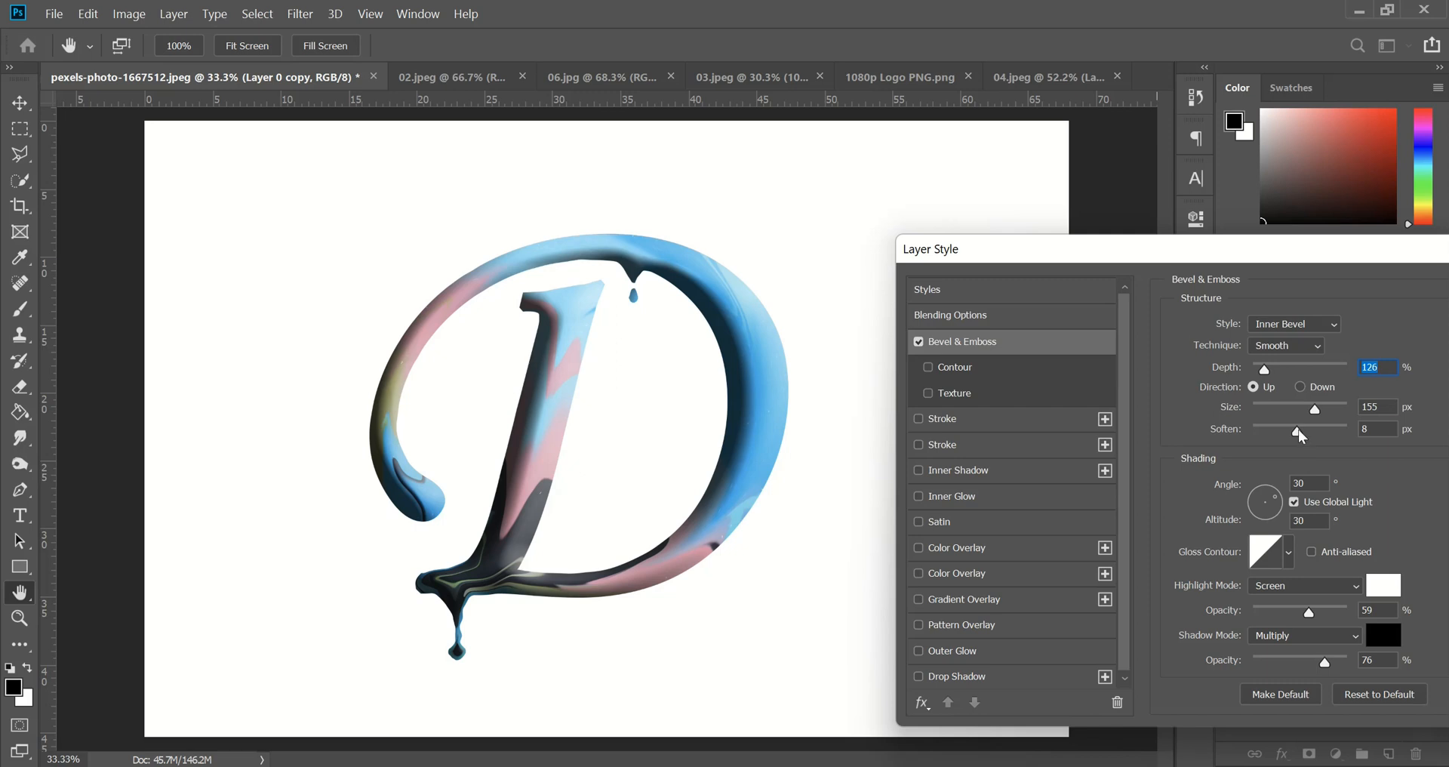
drag(1300, 435, 1271, 441)
Set the bevel's light angle to 4° and altitude to 42°, and apply the layer style.
click(1251, 509)
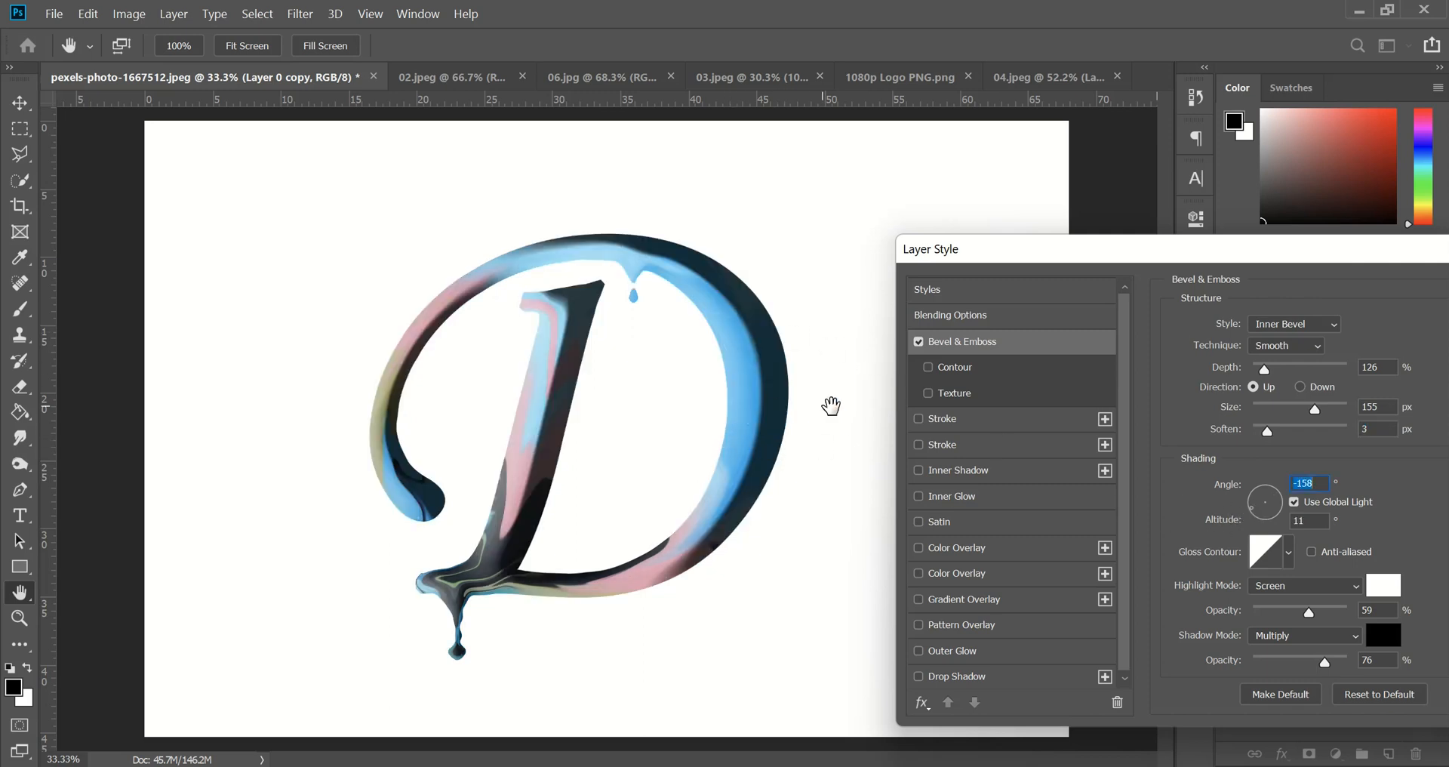
click(1264, 506)
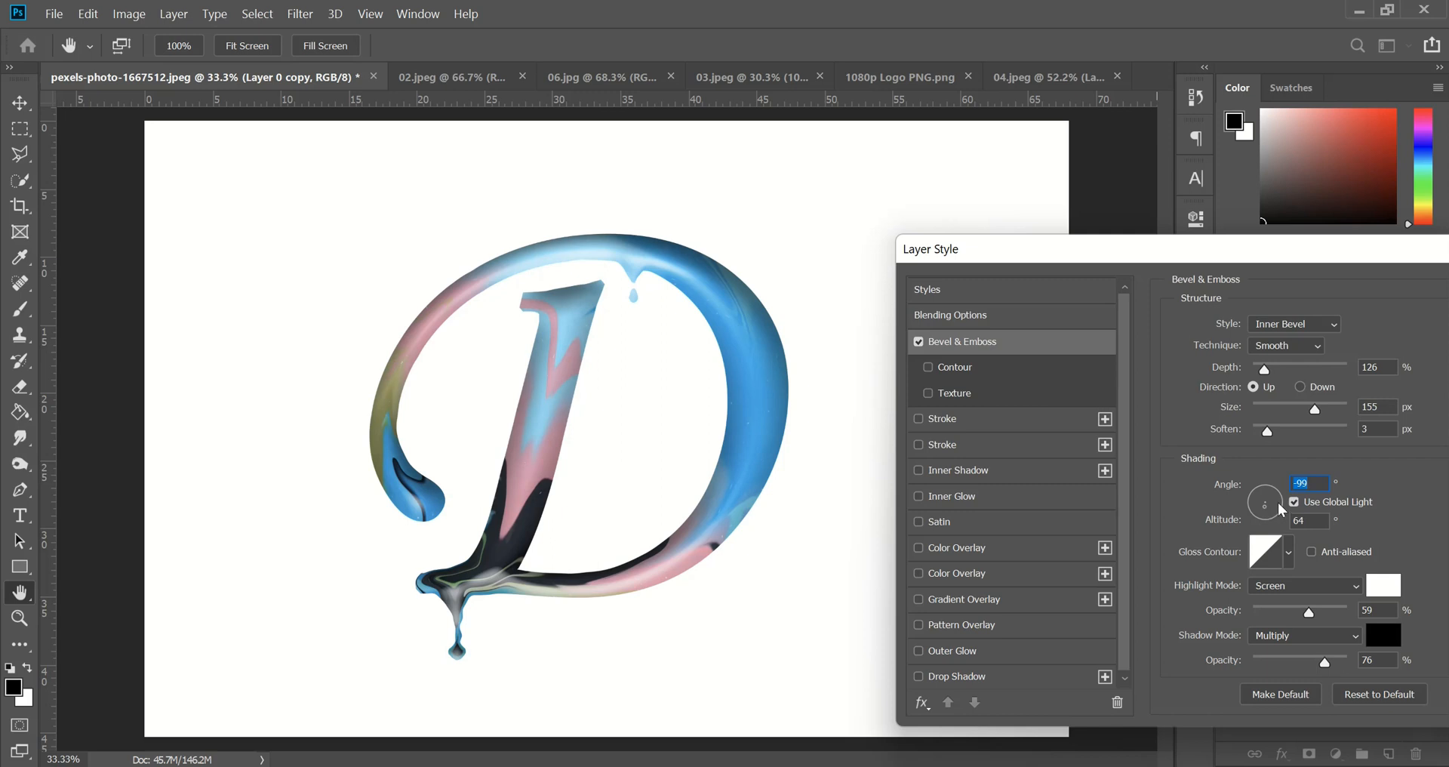
drag(1279, 505, 1267, 501)
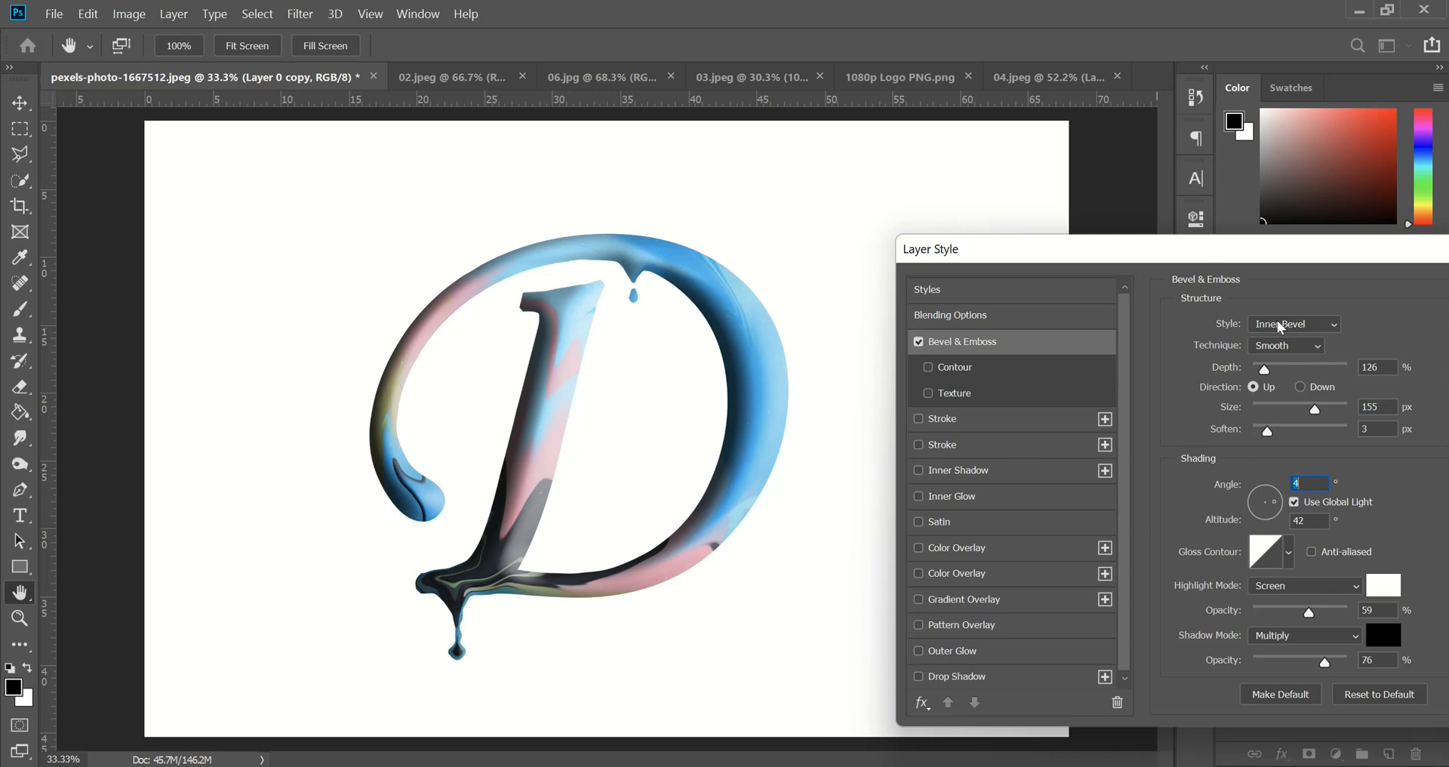
drag(1180, 262, 1124, 215)
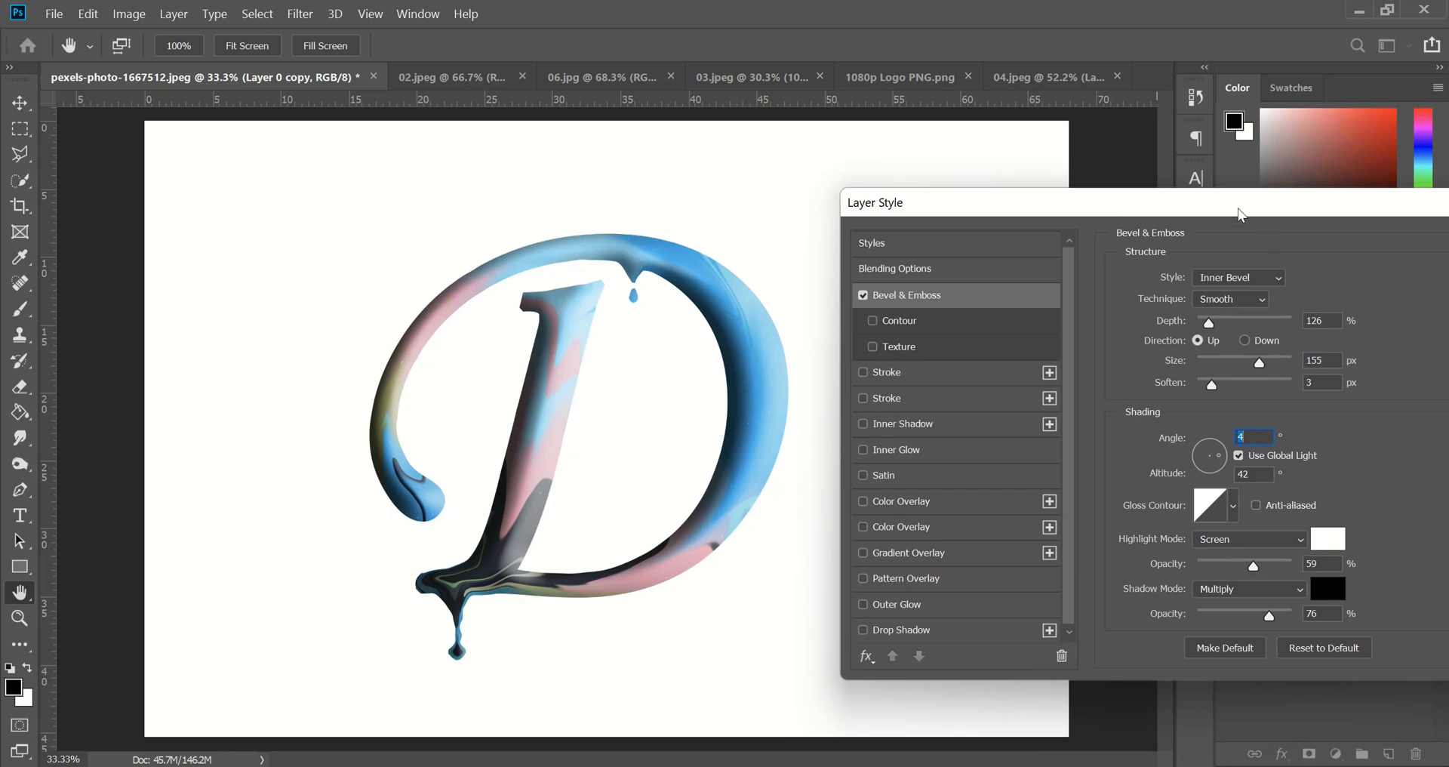
drag(1239, 213, 879, 380)
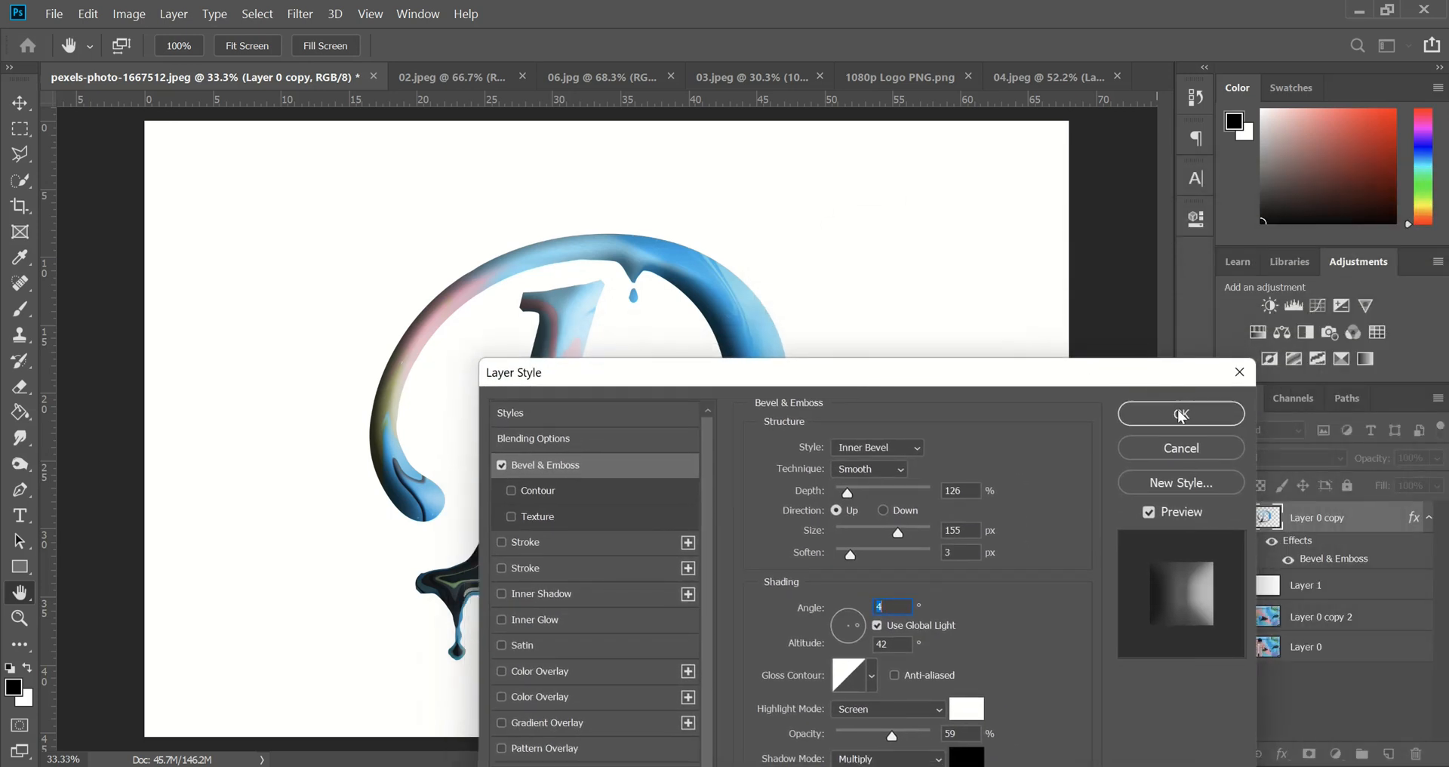
click(1179, 410)
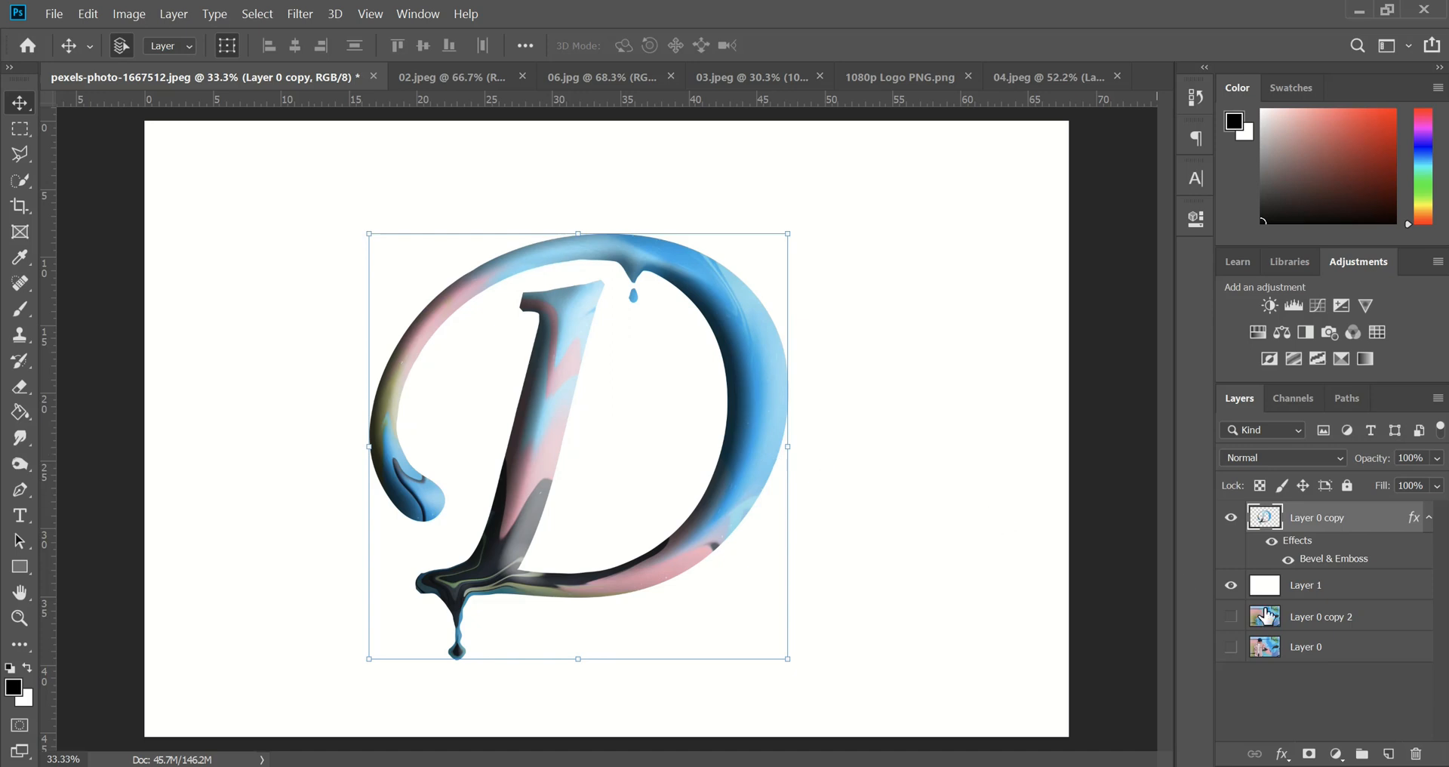
Preview the bevelled D over the mural by hiding Layer 1 and showing Layer 0 copy 2, and show Layer 1 again.
click(1230, 590)
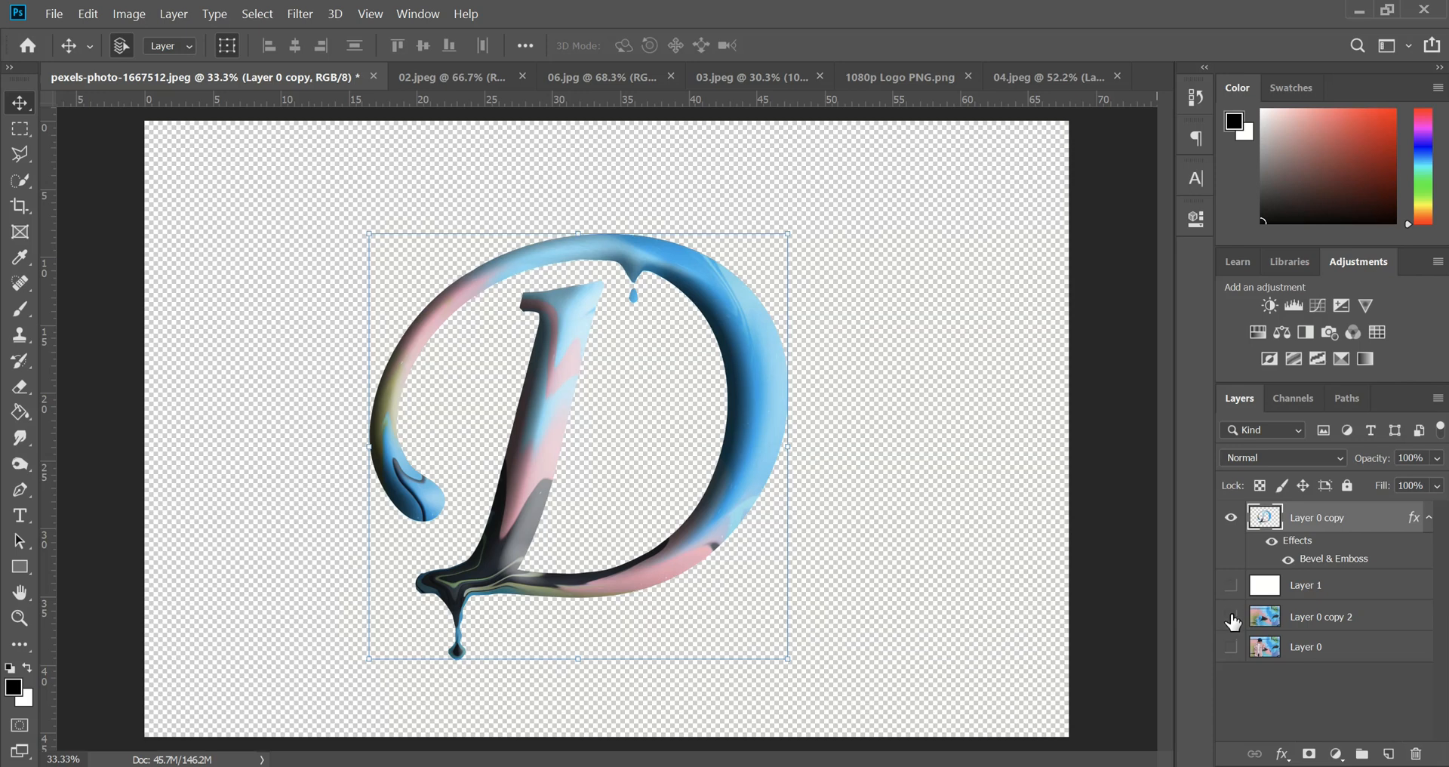
click(1231, 619)
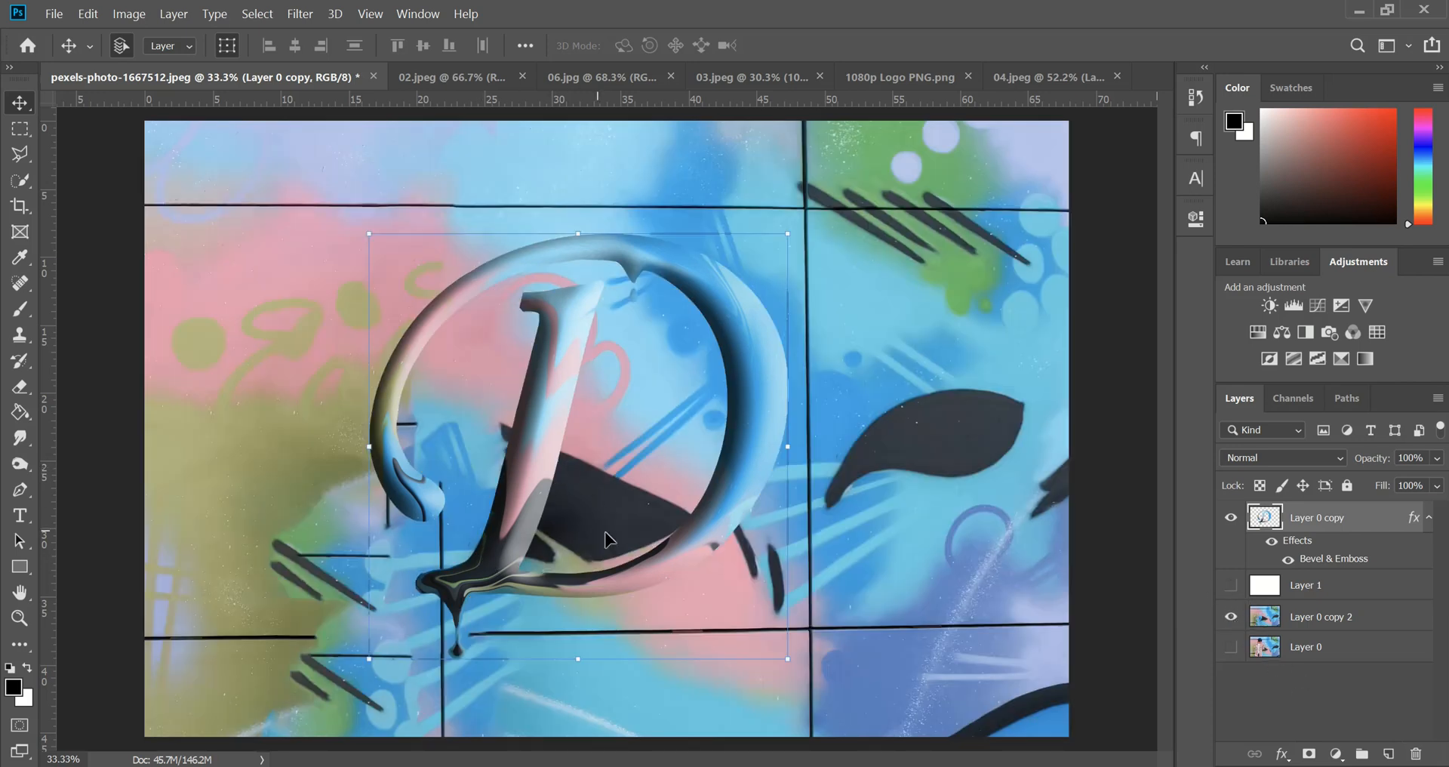
click(1231, 586)
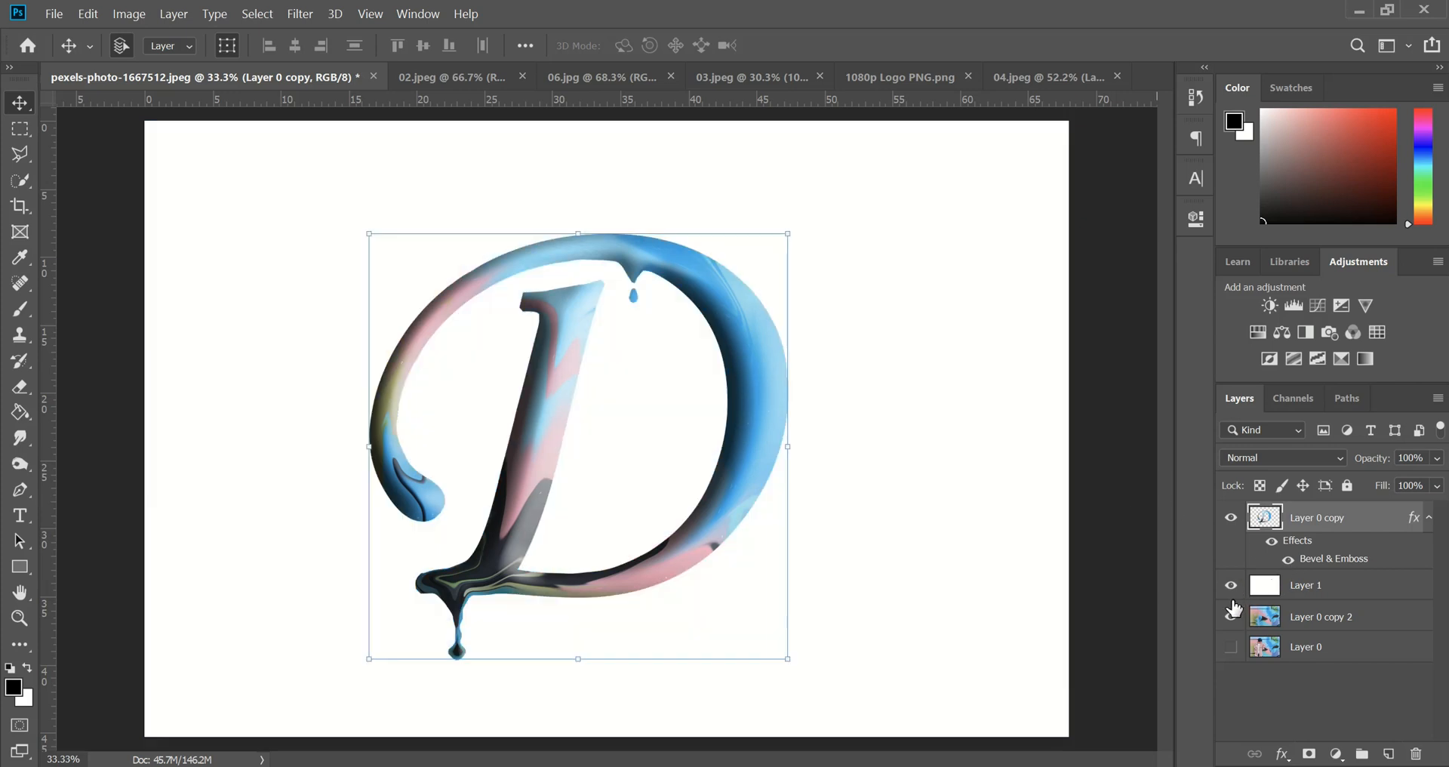
Enable a Drop Shadow on the Layer 0 copy layer and open its settings.
double_click(1399, 527)
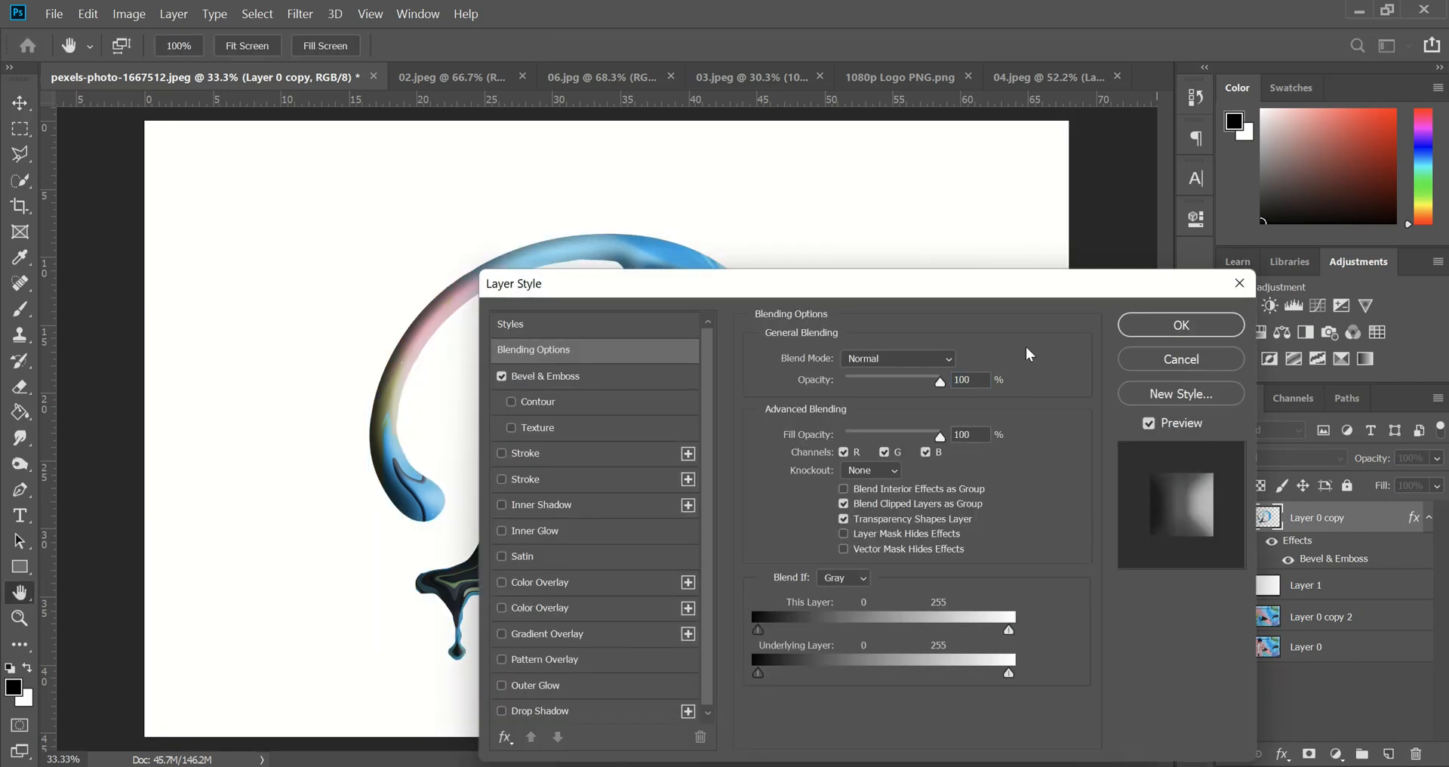
drag(598, 294, 923, 167)
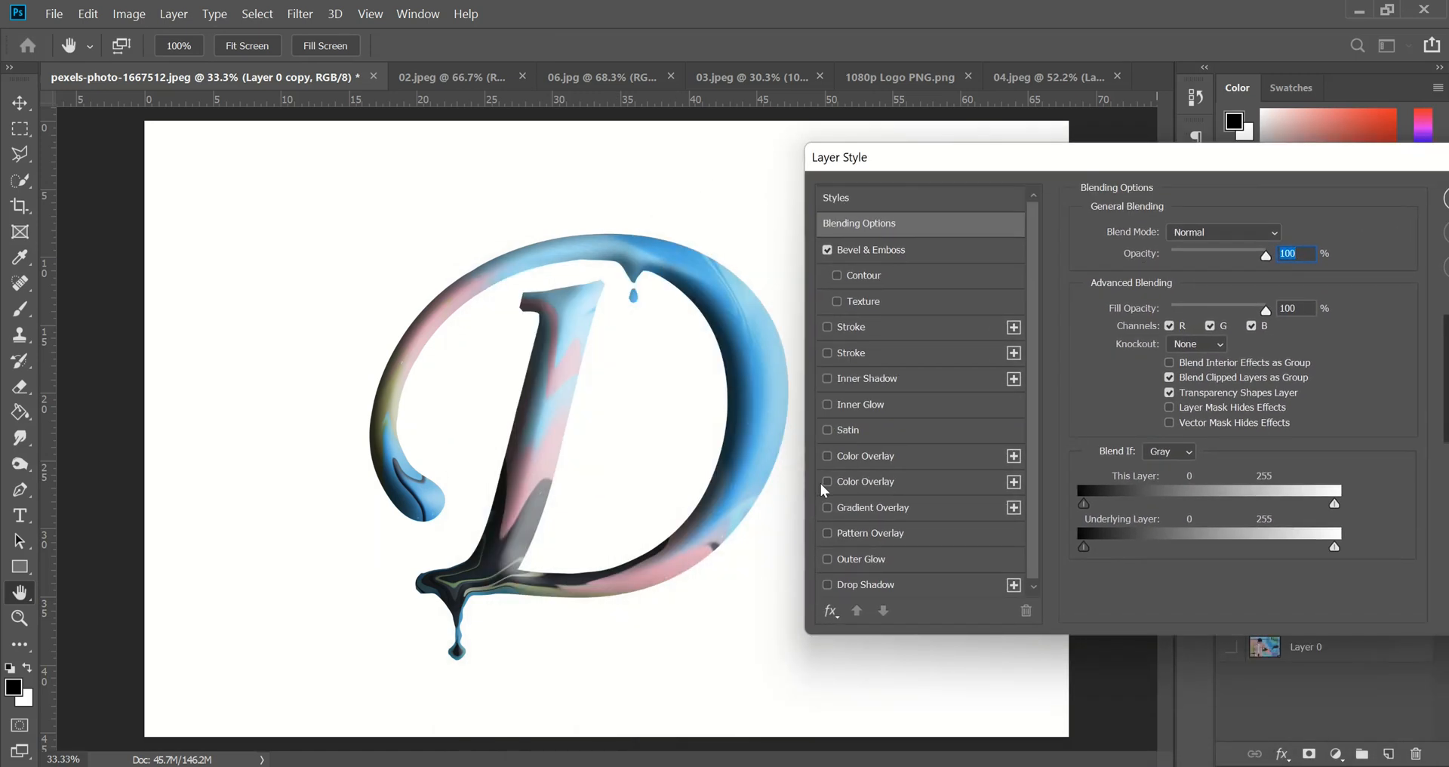
click(830, 584)
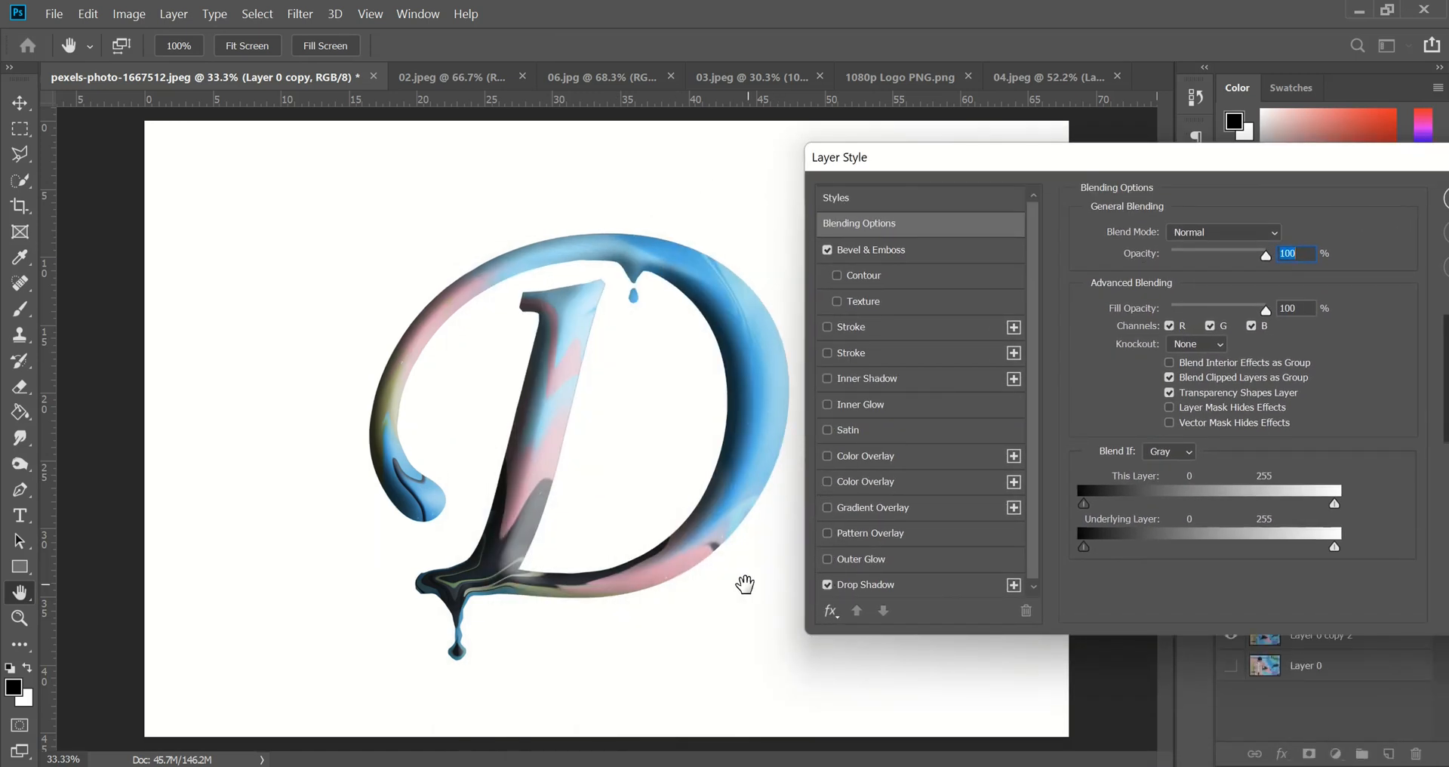
click(897, 590)
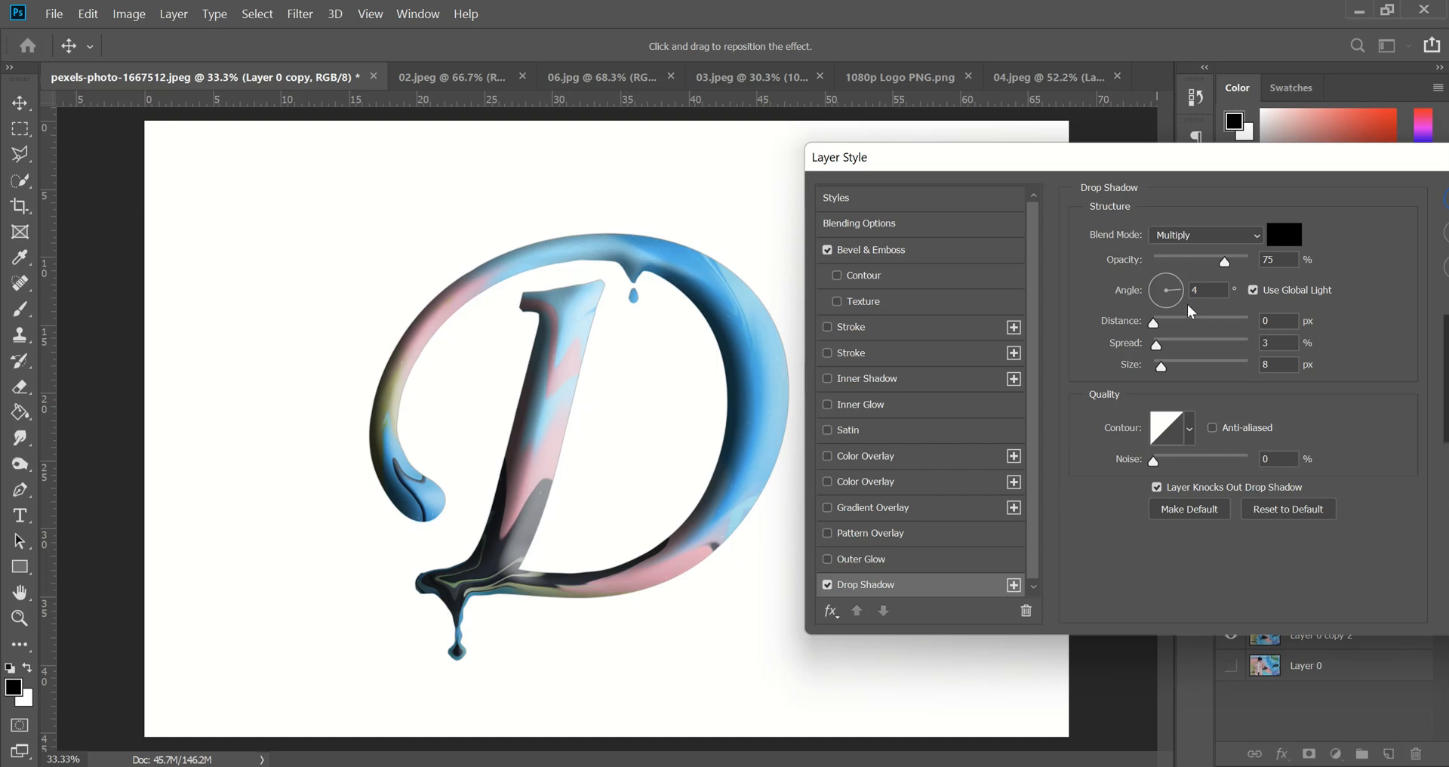
Set the drop shadow's opacity to 65%, spread to 10% and size to 103 px.
mouse_move(1161, 363)
mouse_down()
mouse_move(1162, 378)
mouse_move(1136, 377)
mouse_move(1153, 376)
mouse_up()
drag(1227, 264, 1249, 262)
drag(1147, 346, 1198, 367)
click(1169, 366)
click(1212, 262)
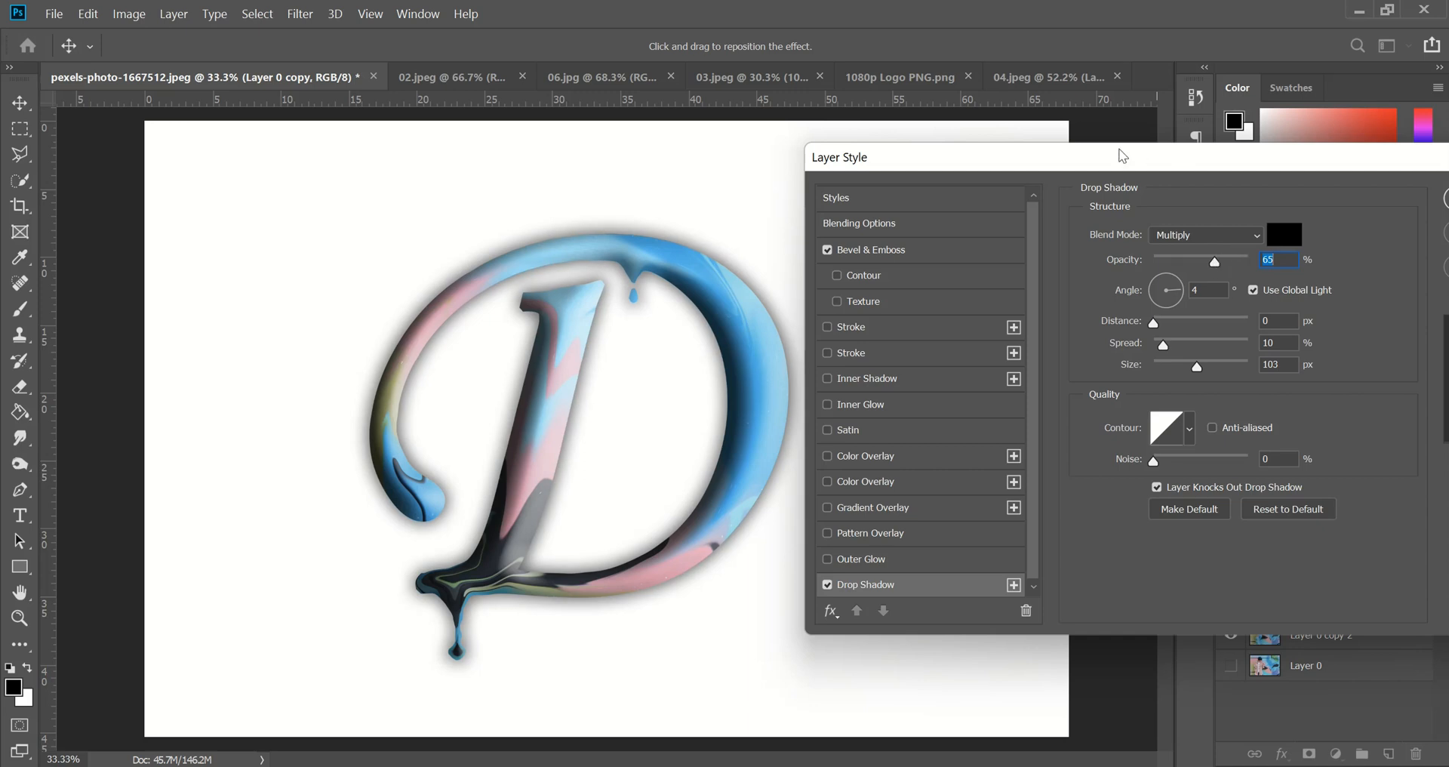
Reposition the drop shadow on the canvas to a 122° angle, and set its distance to 0 px.
drag(1119, 168, 1049, 163)
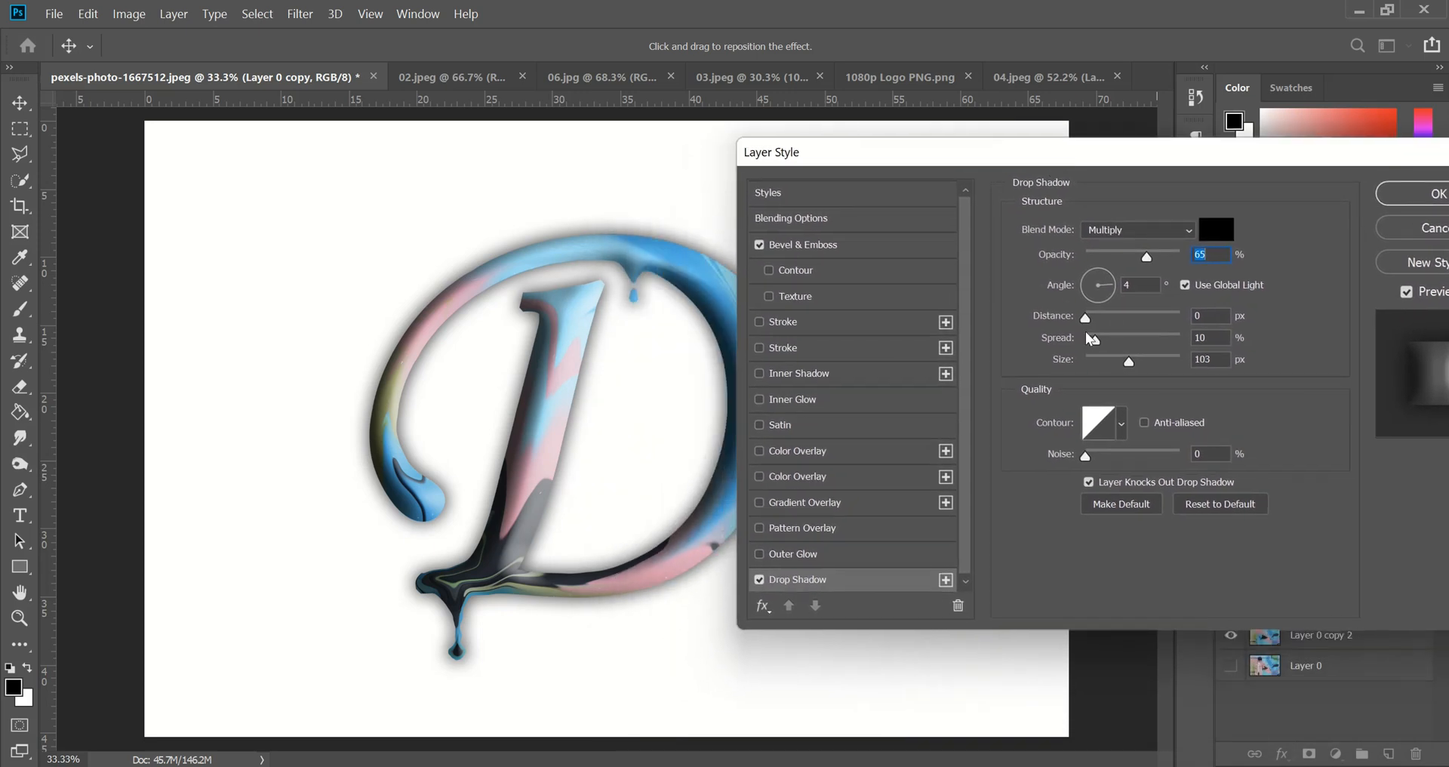
drag(1085, 318, 1162, 323)
drag(645, 458, 585, 454)
drag(715, 550, 738, 551)
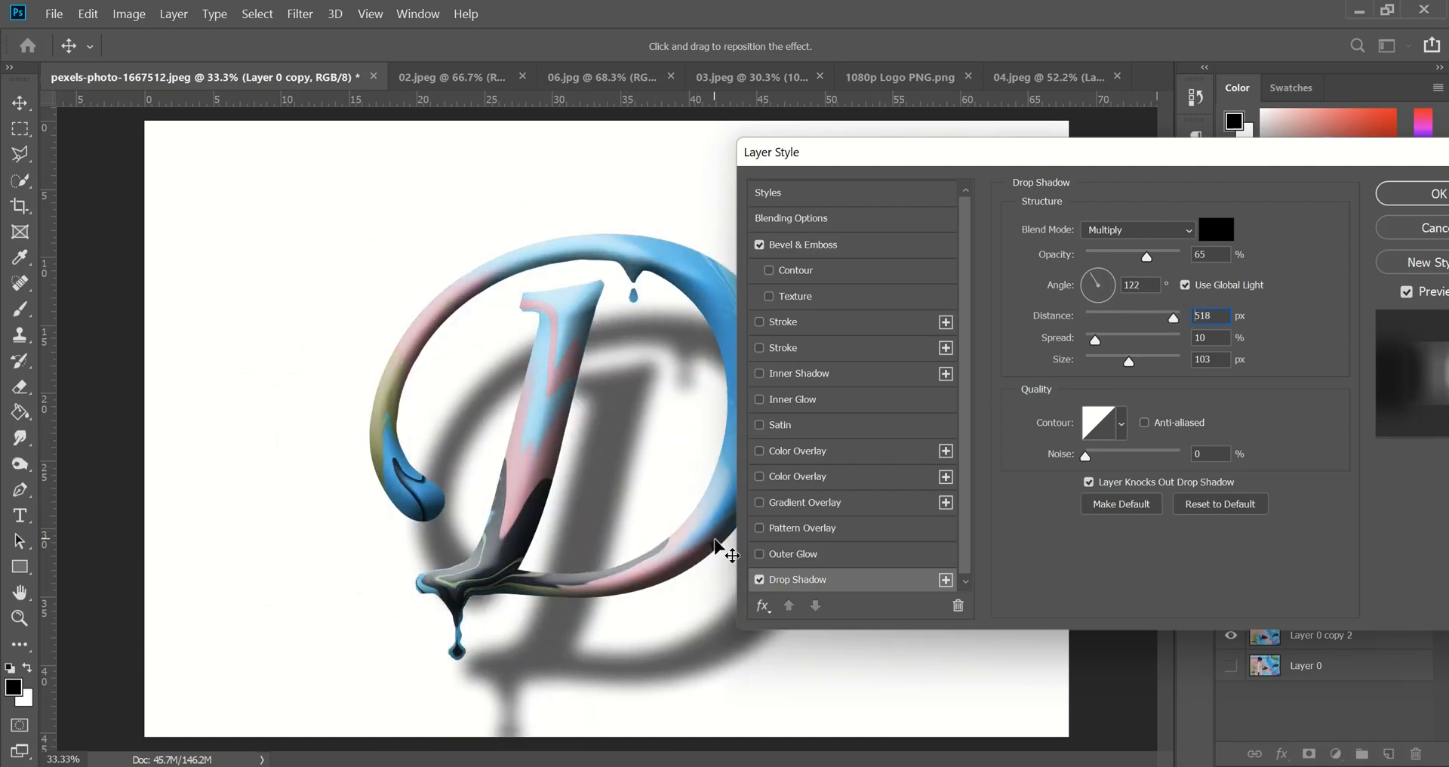
click(1092, 316)
drag(1091, 318, 1078, 320)
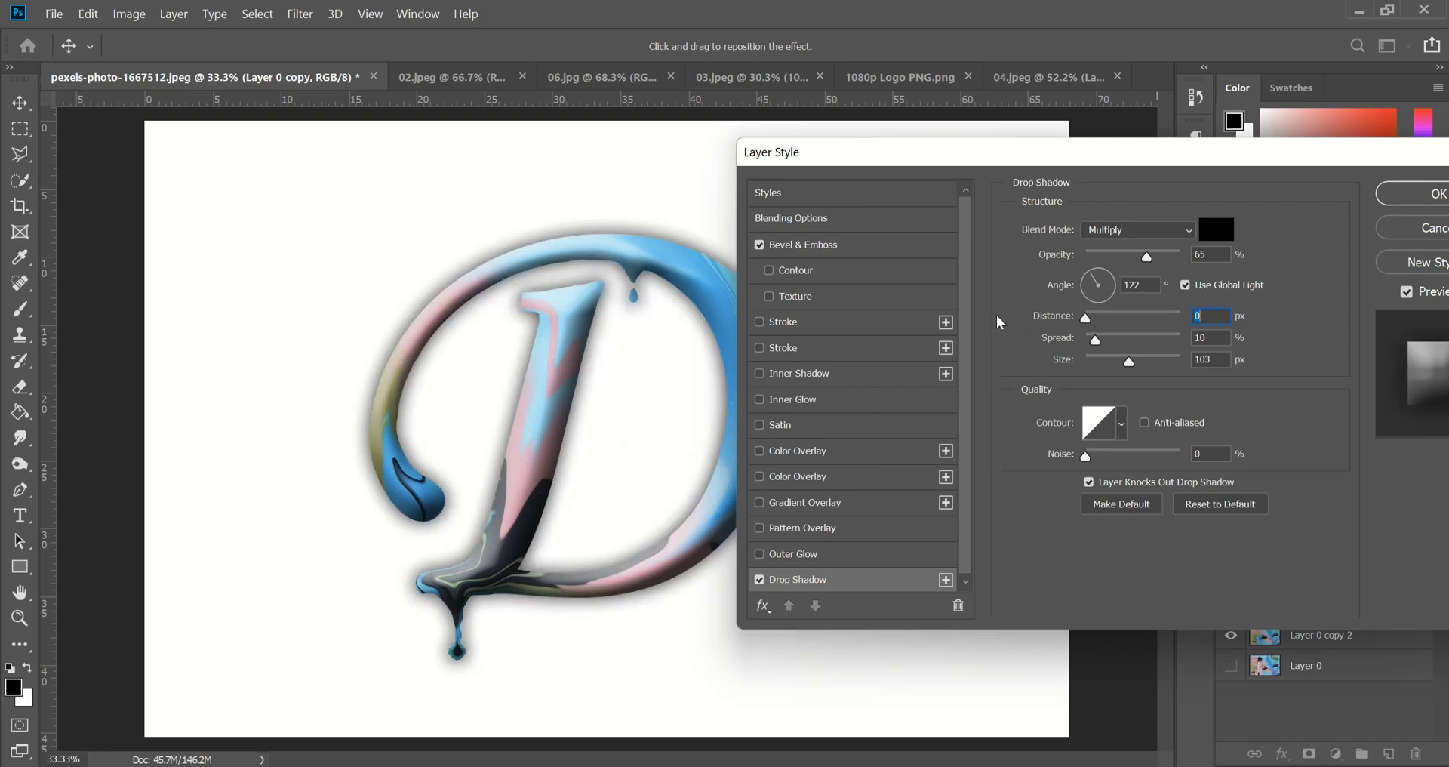
Reduce the drop shadow's size to 70 px and its opacity to 53%.
drag(1068, 154, 1118, 215)
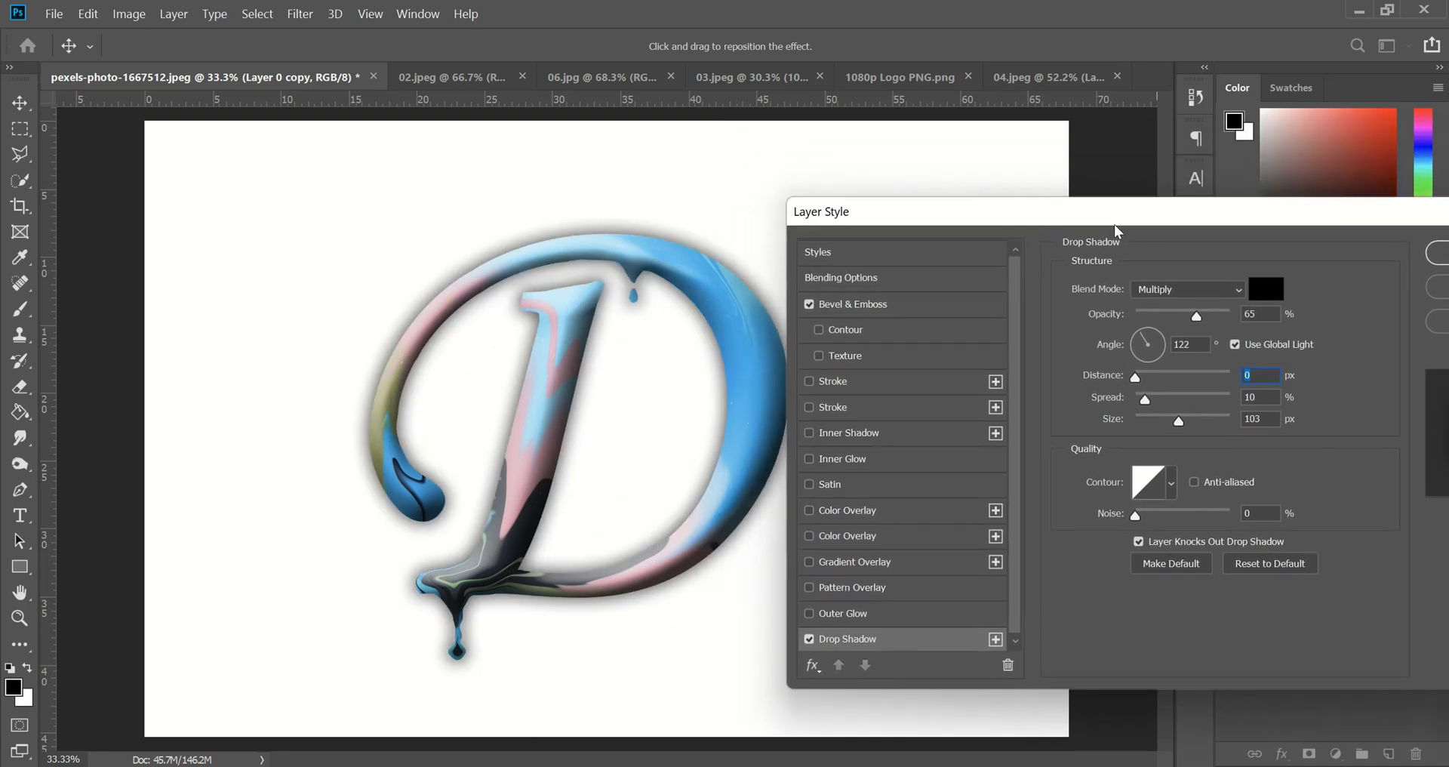
mouse_move(1184, 423)
mouse_down()
mouse_move(1165, 436)
mouse_move(1167, 423)
mouse_up()
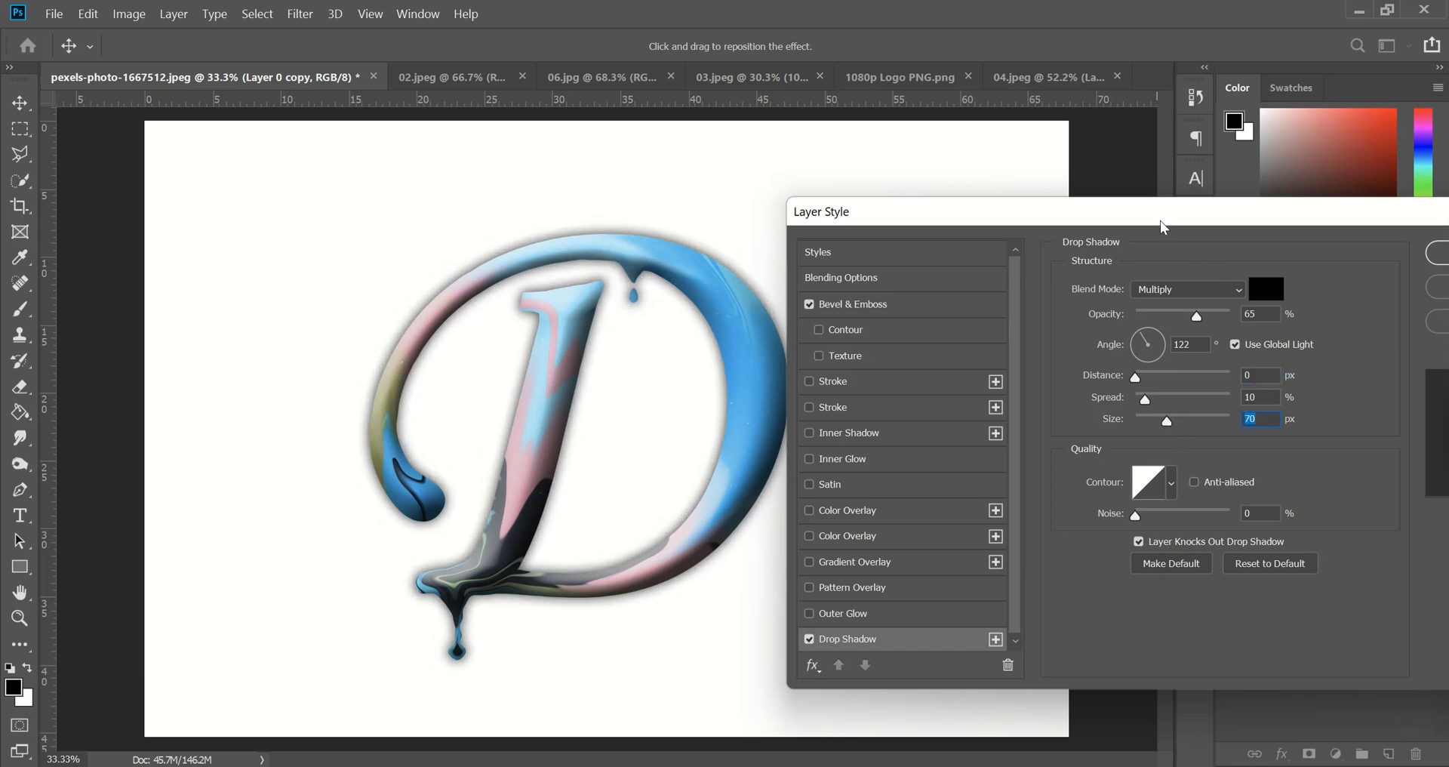
drag(1196, 316, 1187, 315)
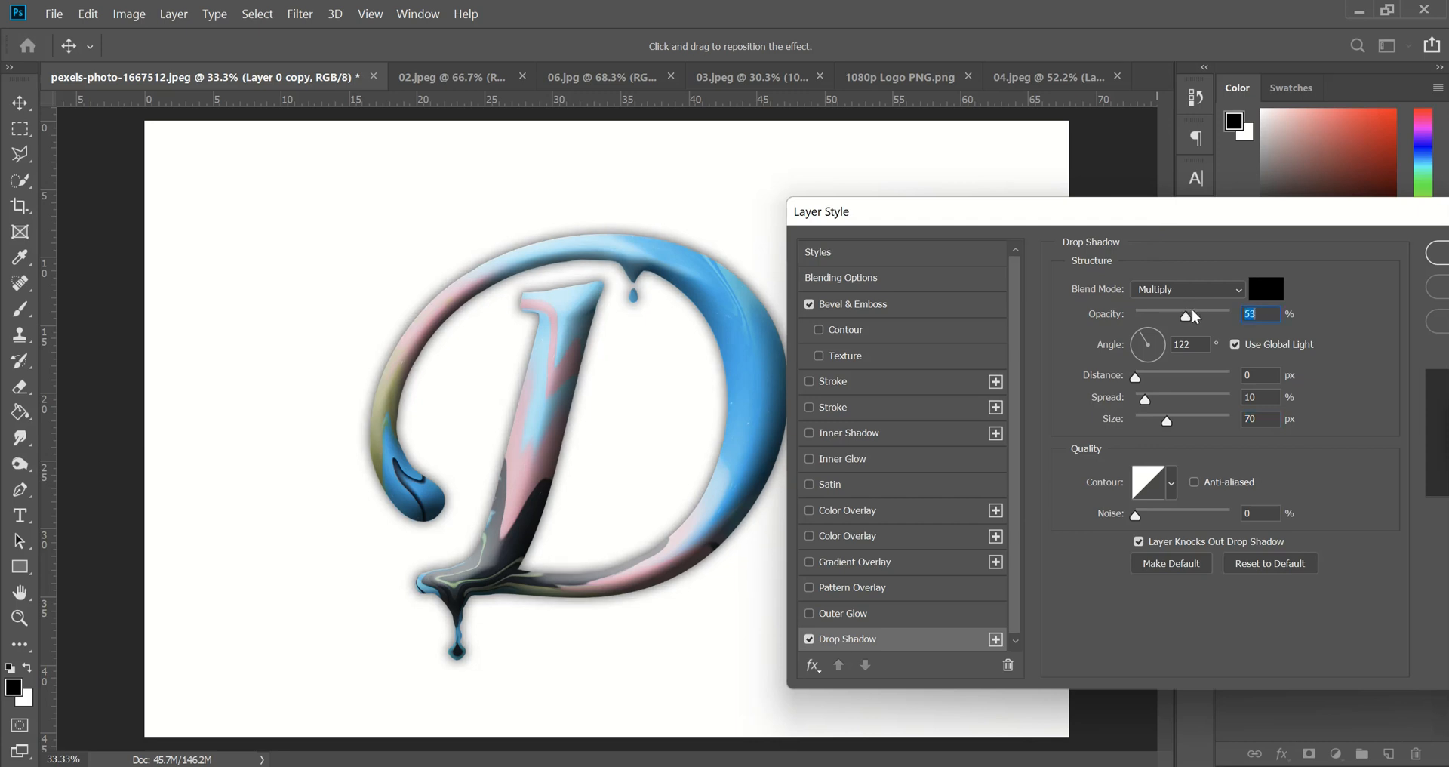
Set the drop shadow's opacity to 50% and apply the layer style to the letter D.
text(50)
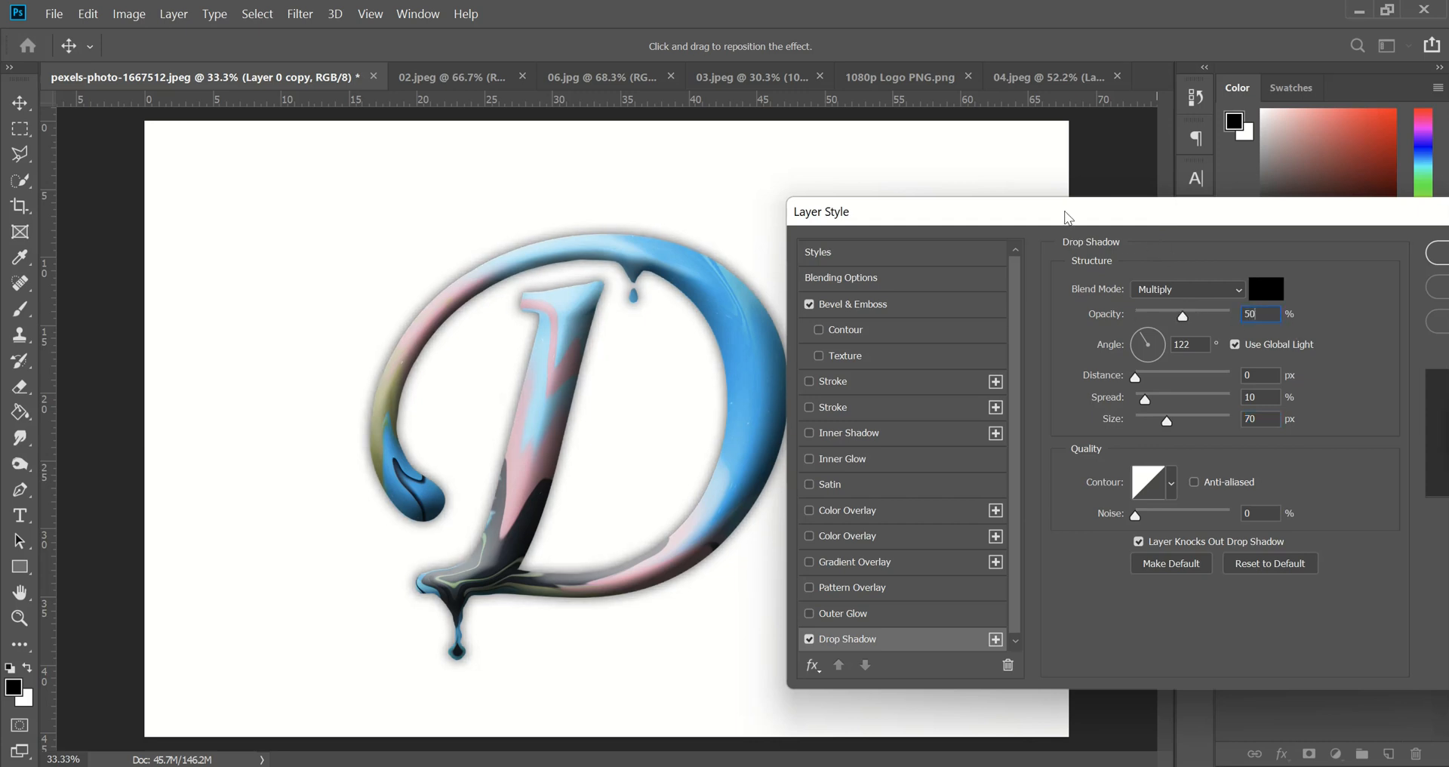
drag(1068, 218, 838, 219)
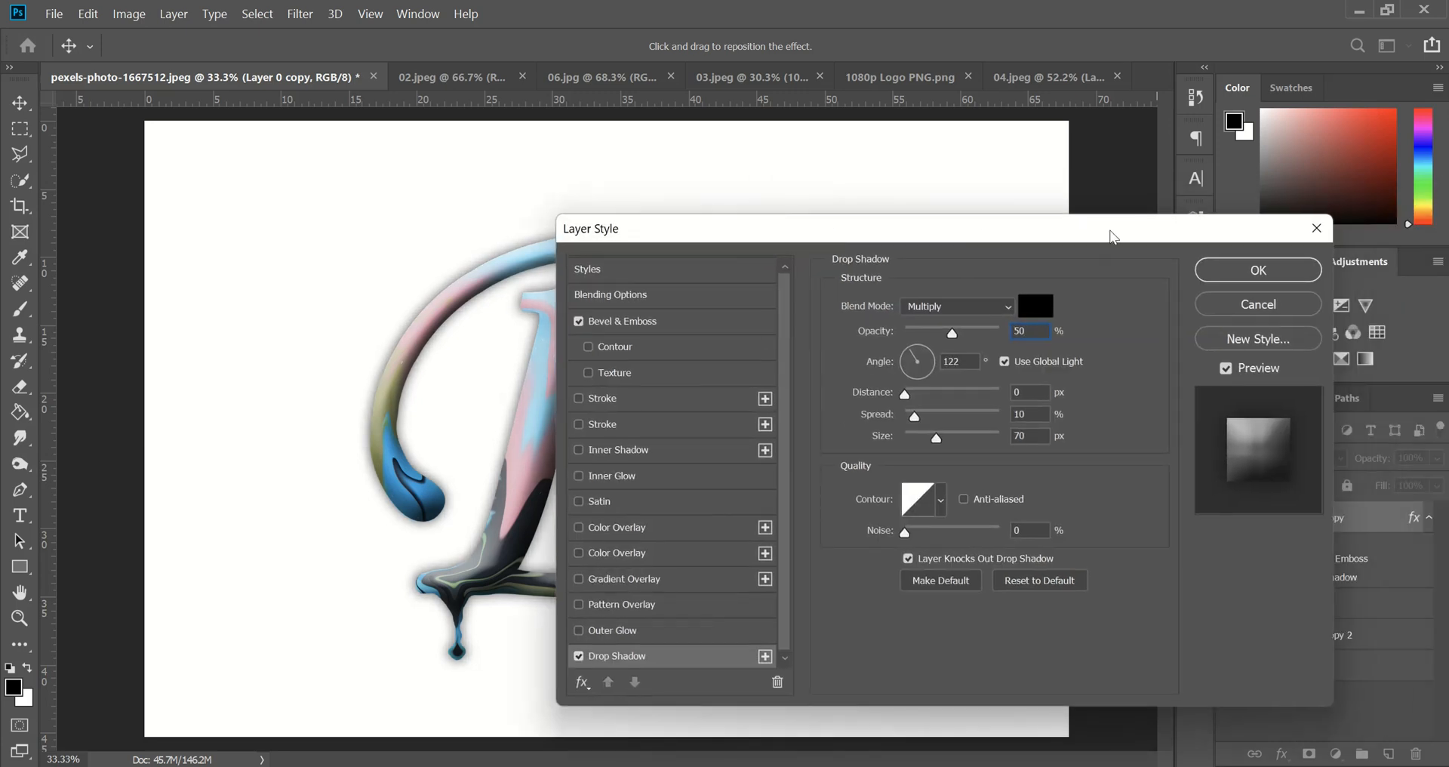
click(1229, 271)
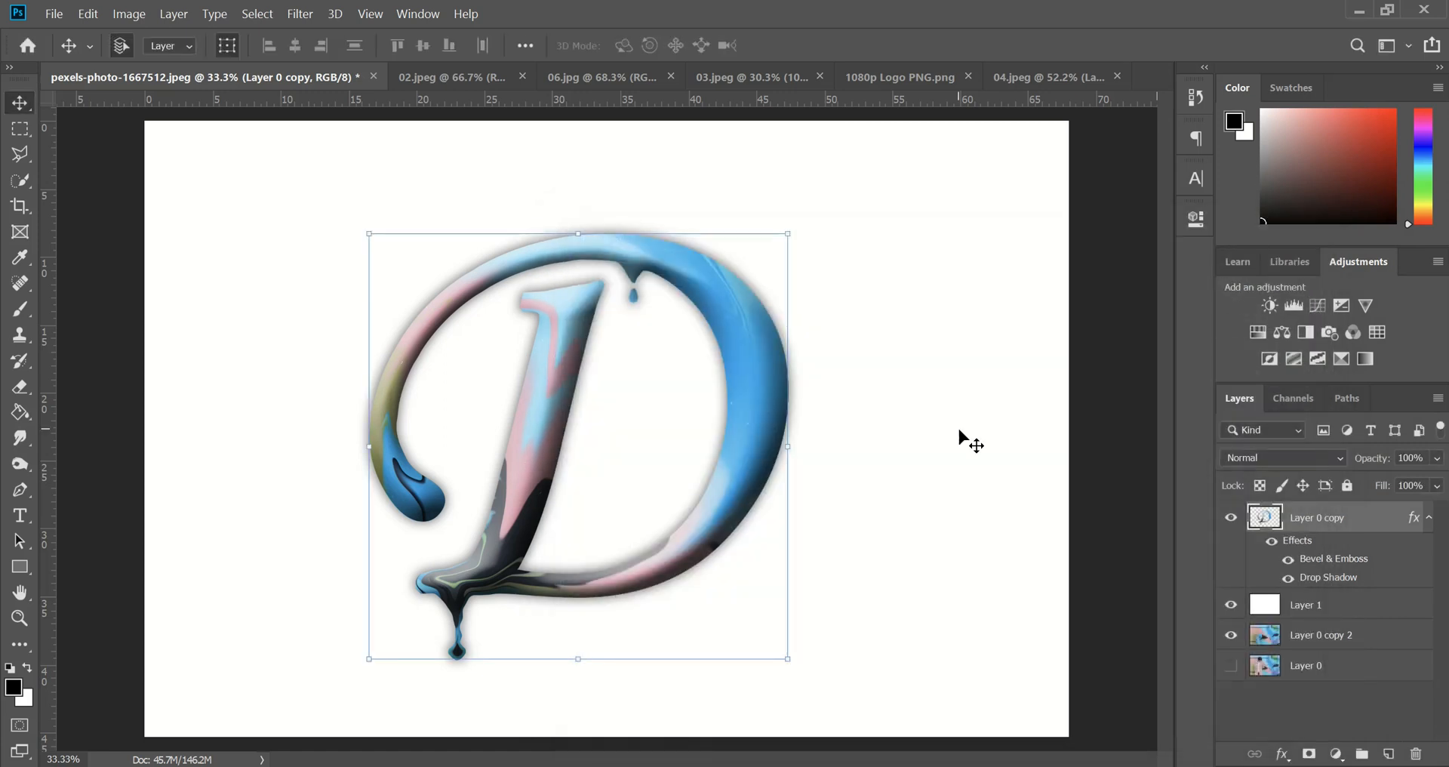
Compare the letter D with and without its Bevel & Emboss and Drop Shadow effects, and briefly with the white Layer 1 hidden.
click(1289, 578)
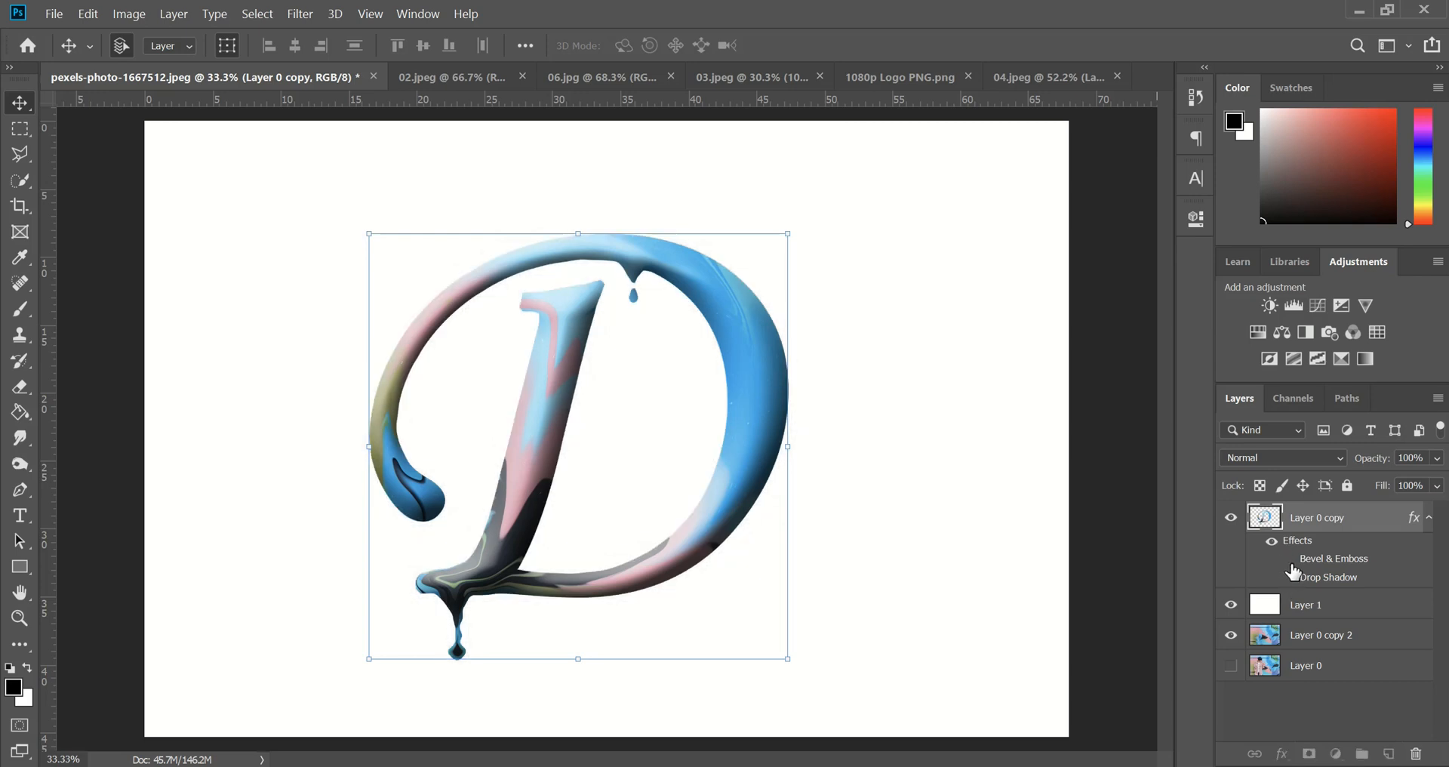
click(1288, 559)
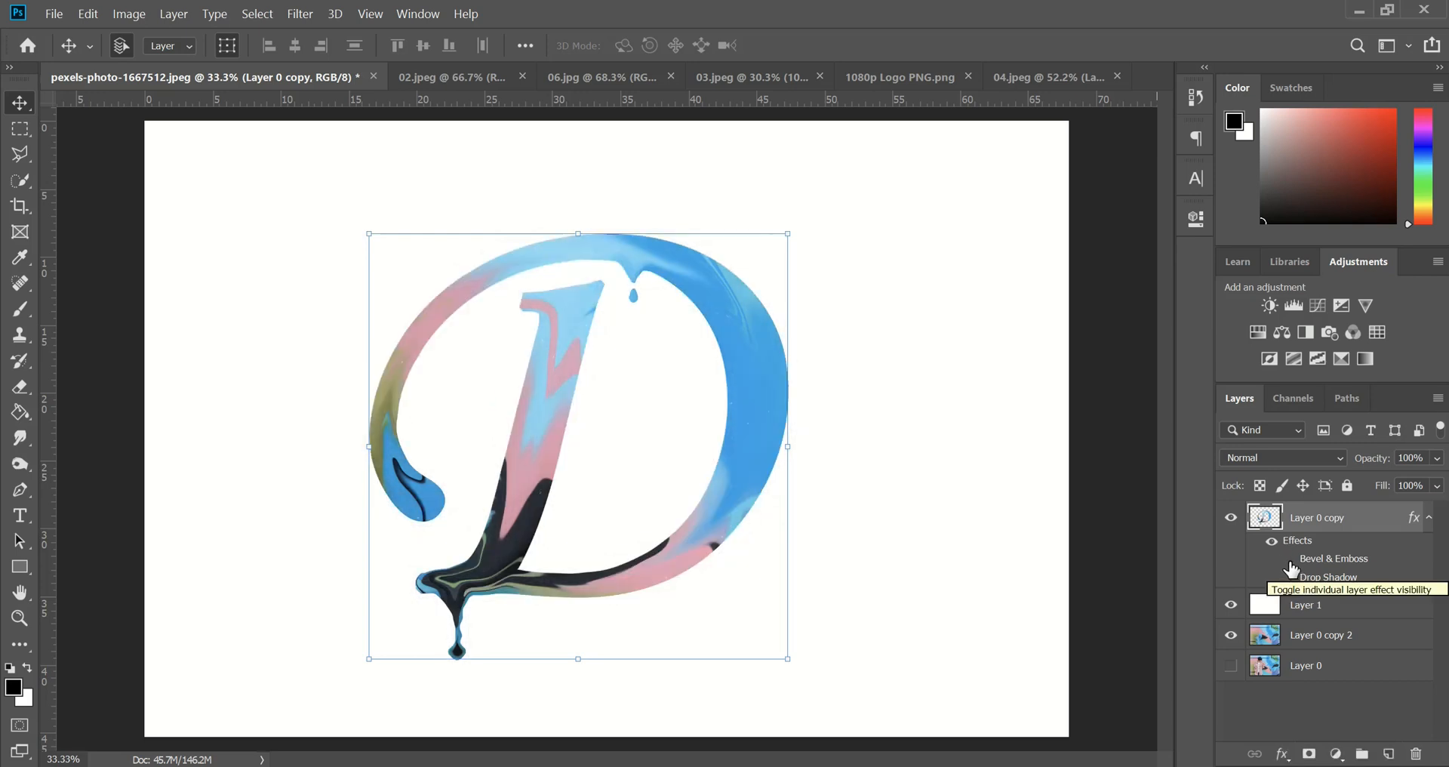
click(1232, 606)
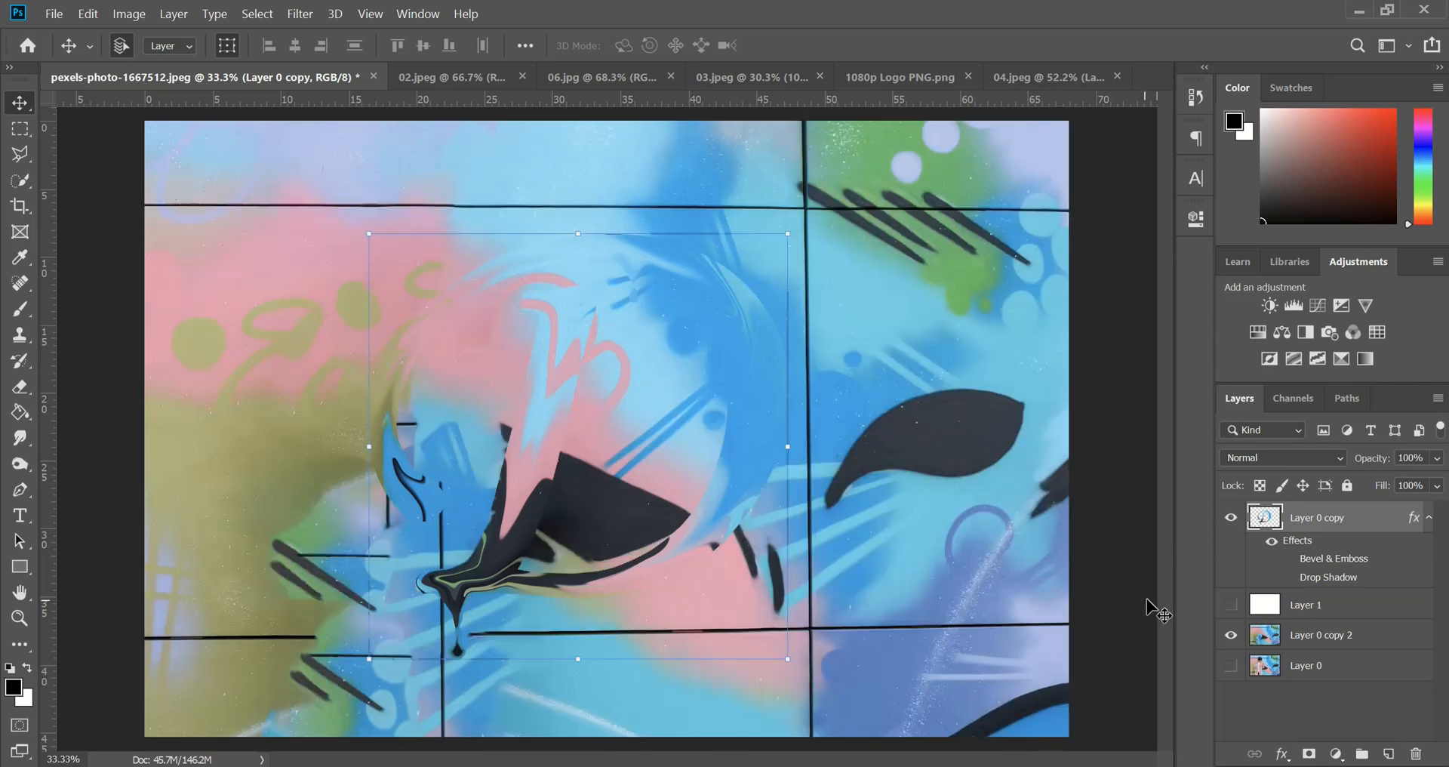
click(1231, 604)
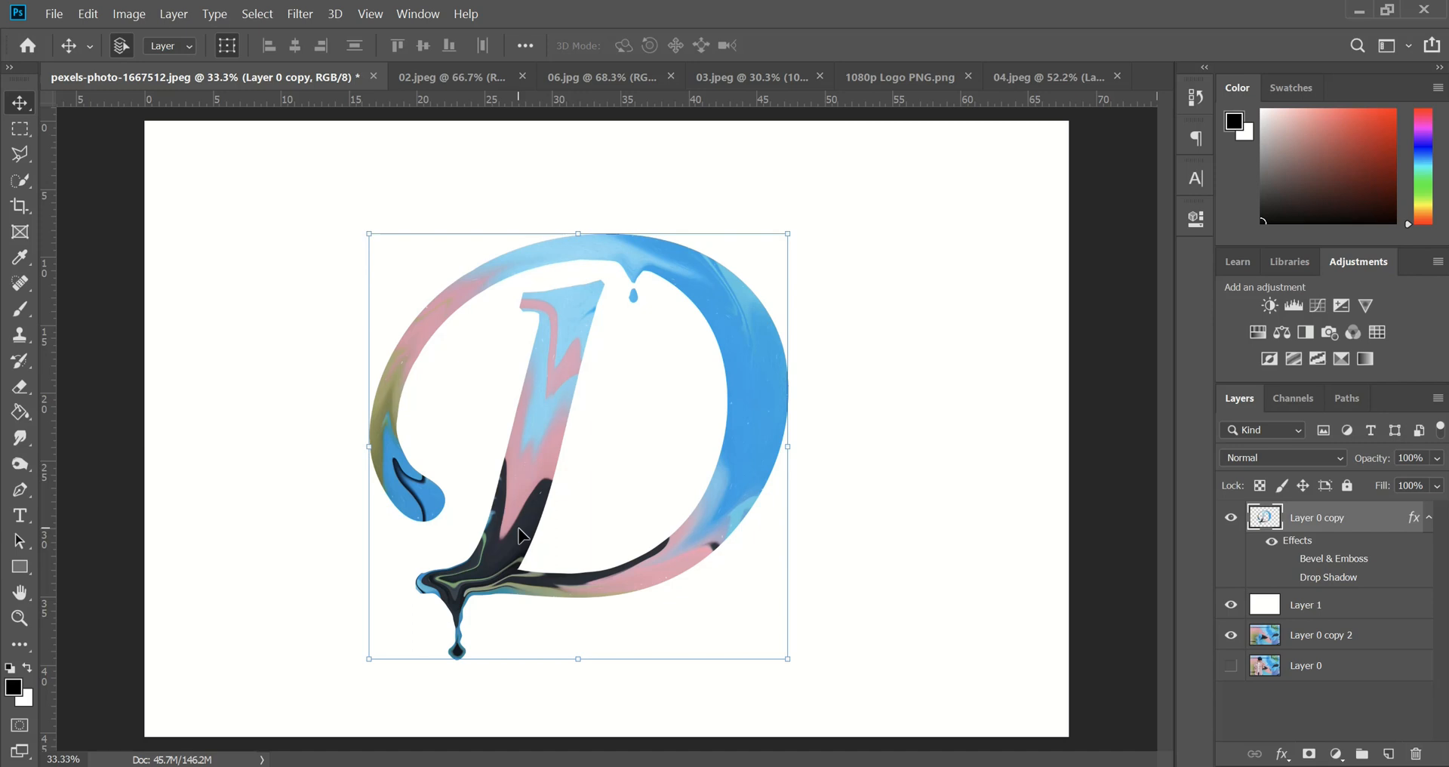
click(1289, 561)
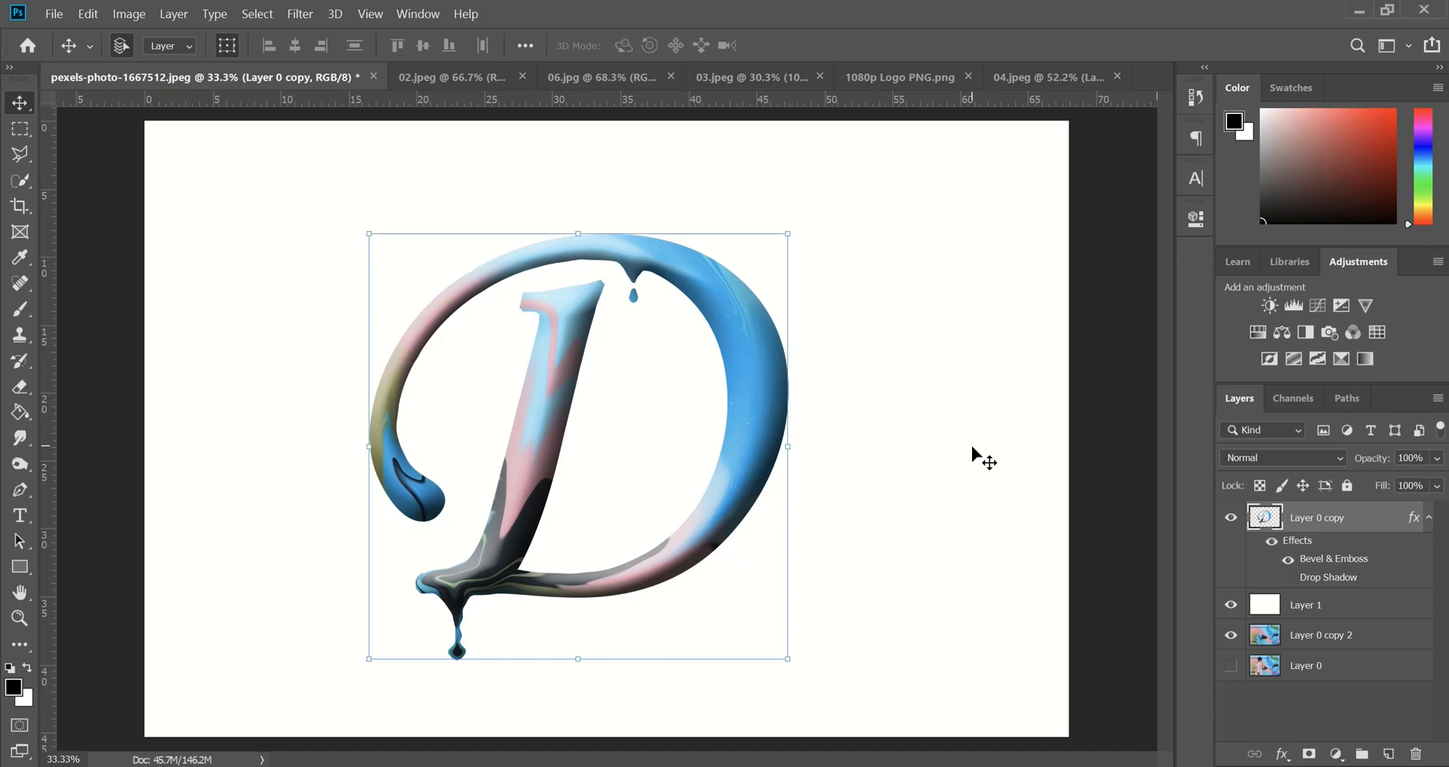
click(1290, 579)
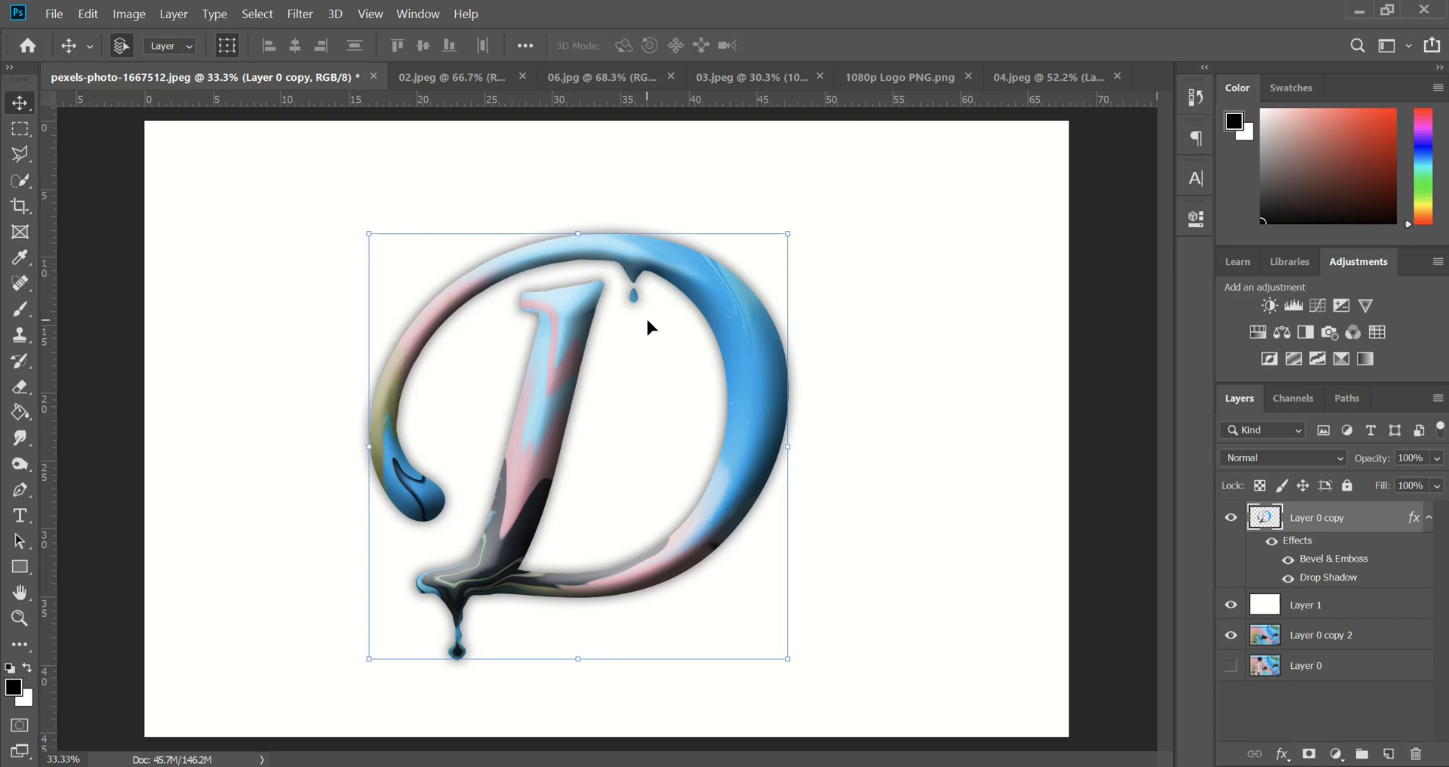
Examine the shading and shadow around the small detached drop up close, then the whole letter.
scroll(646, 317, up, 5)
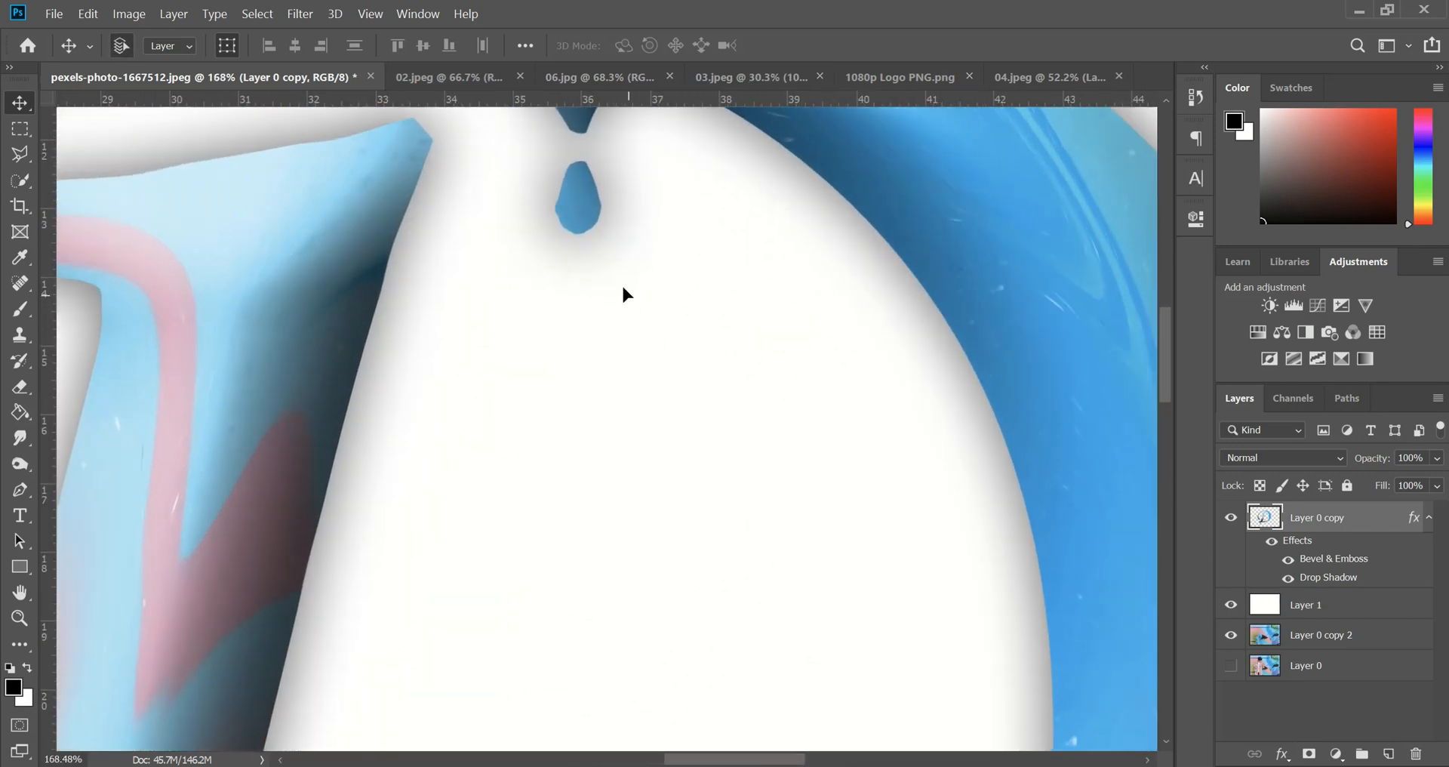
scroll(592, 238, up, 3)
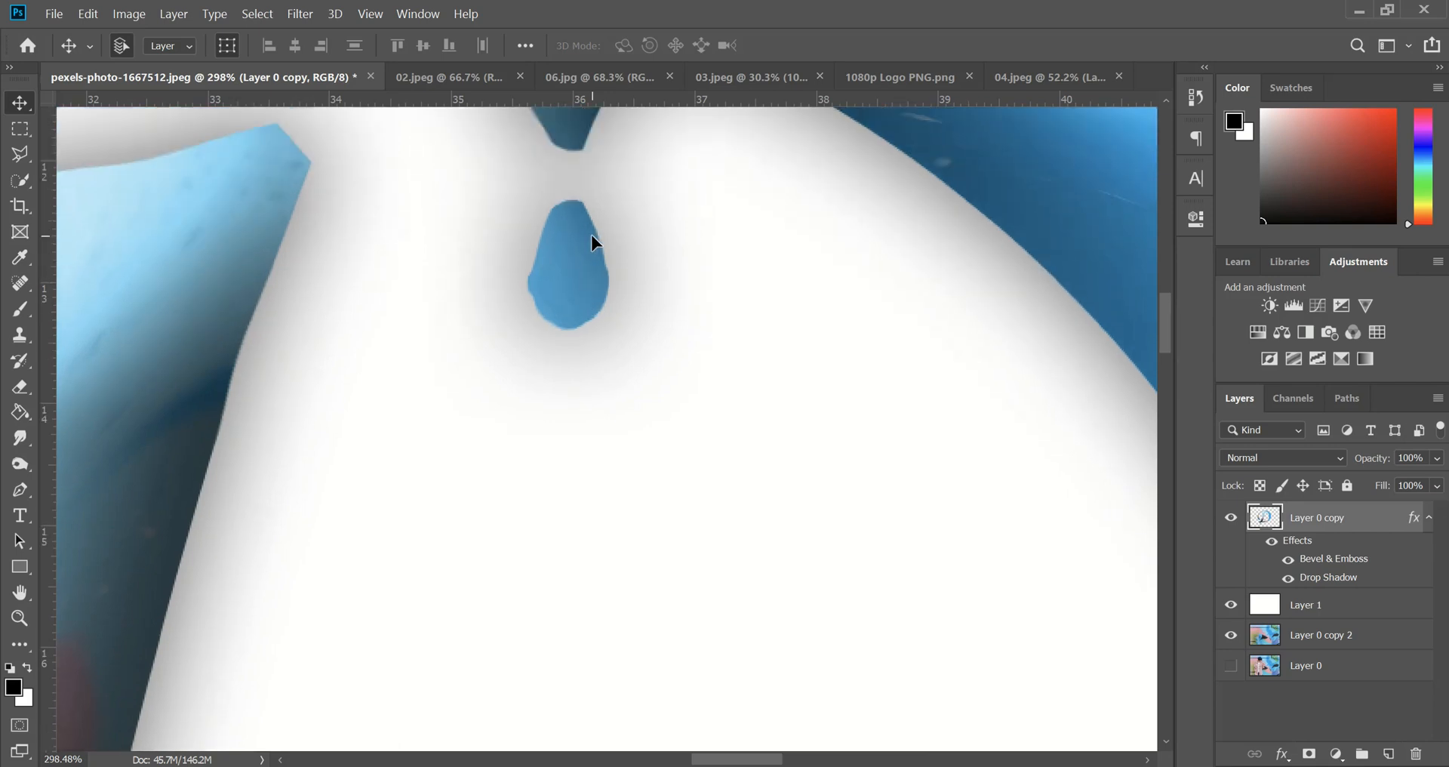
scroll(564, 261, down, 6)
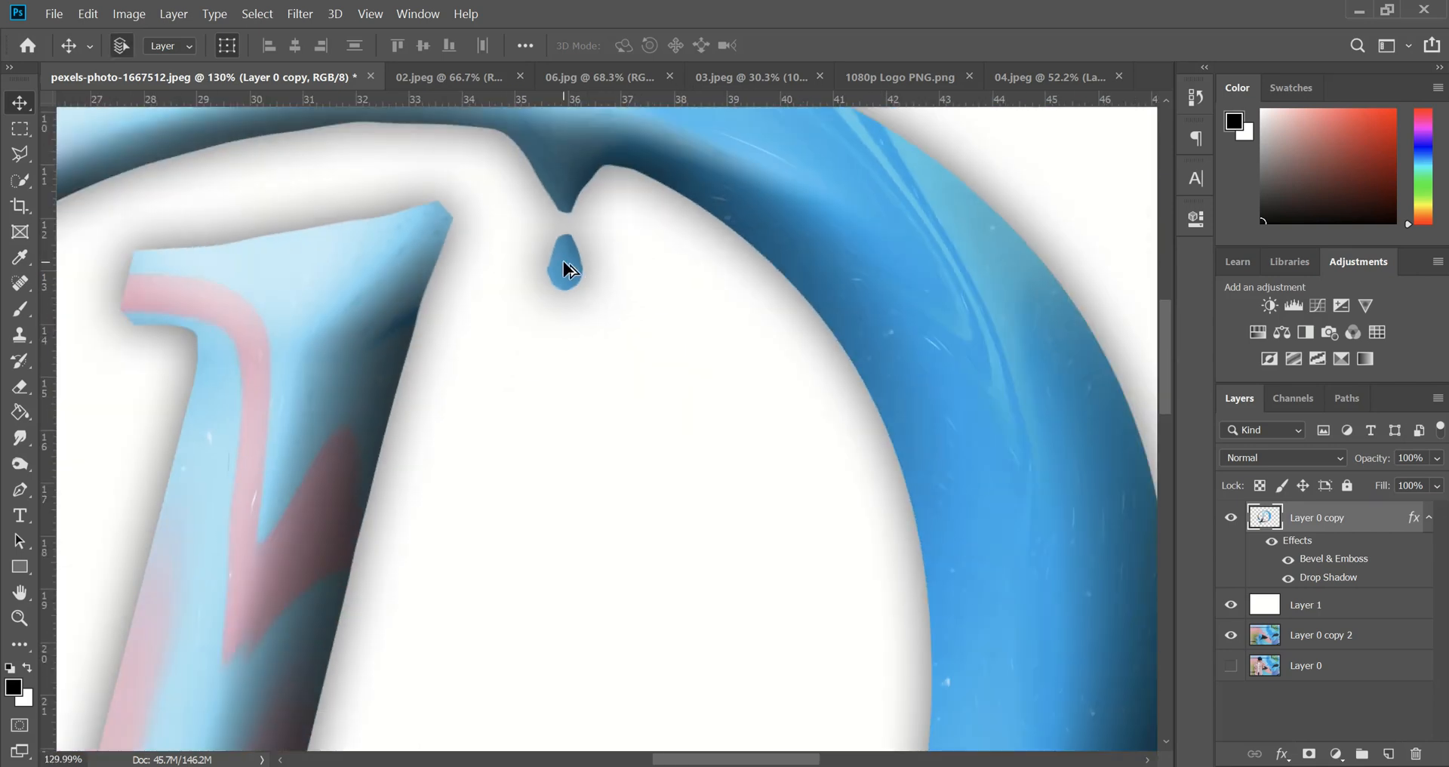
scroll(563, 260, down, 1)
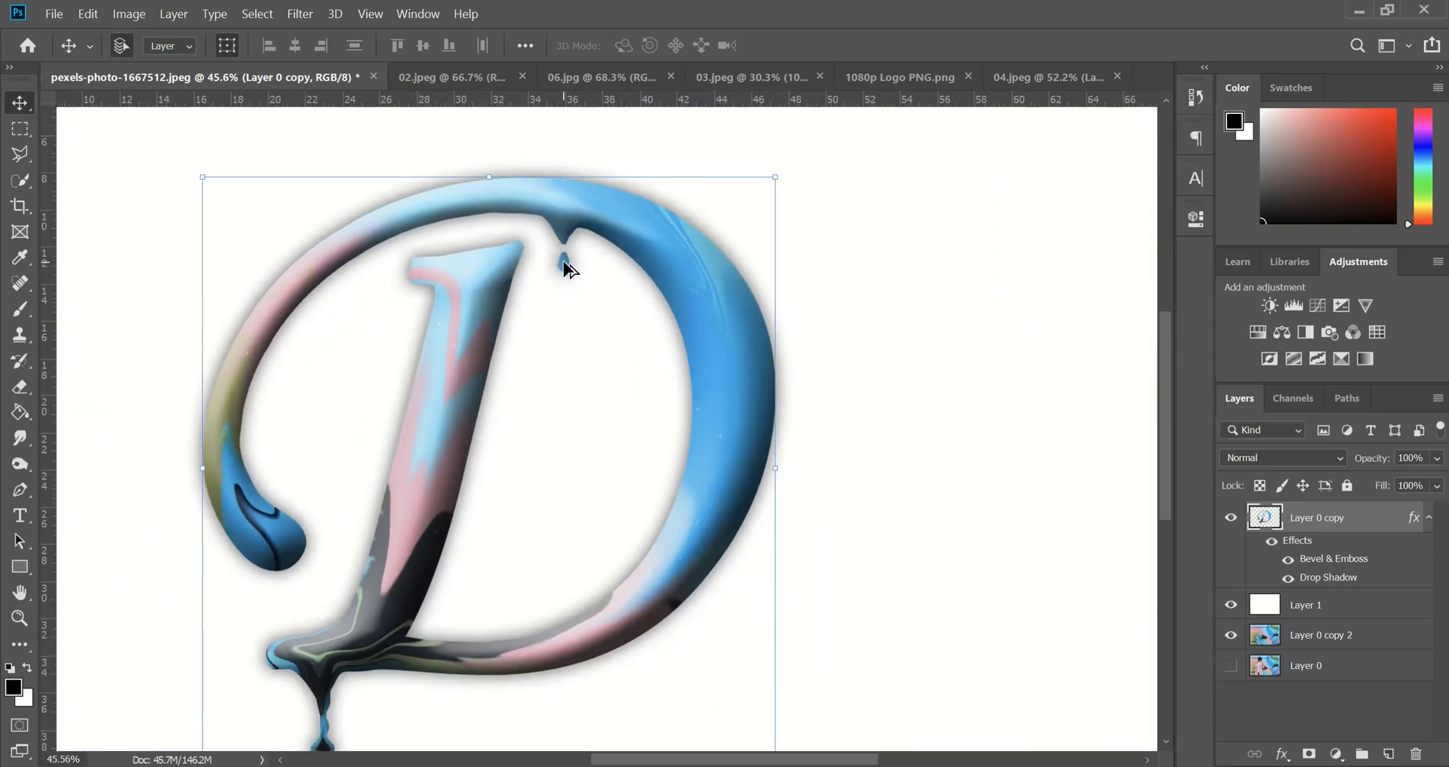
scroll(563, 260, down, 1)
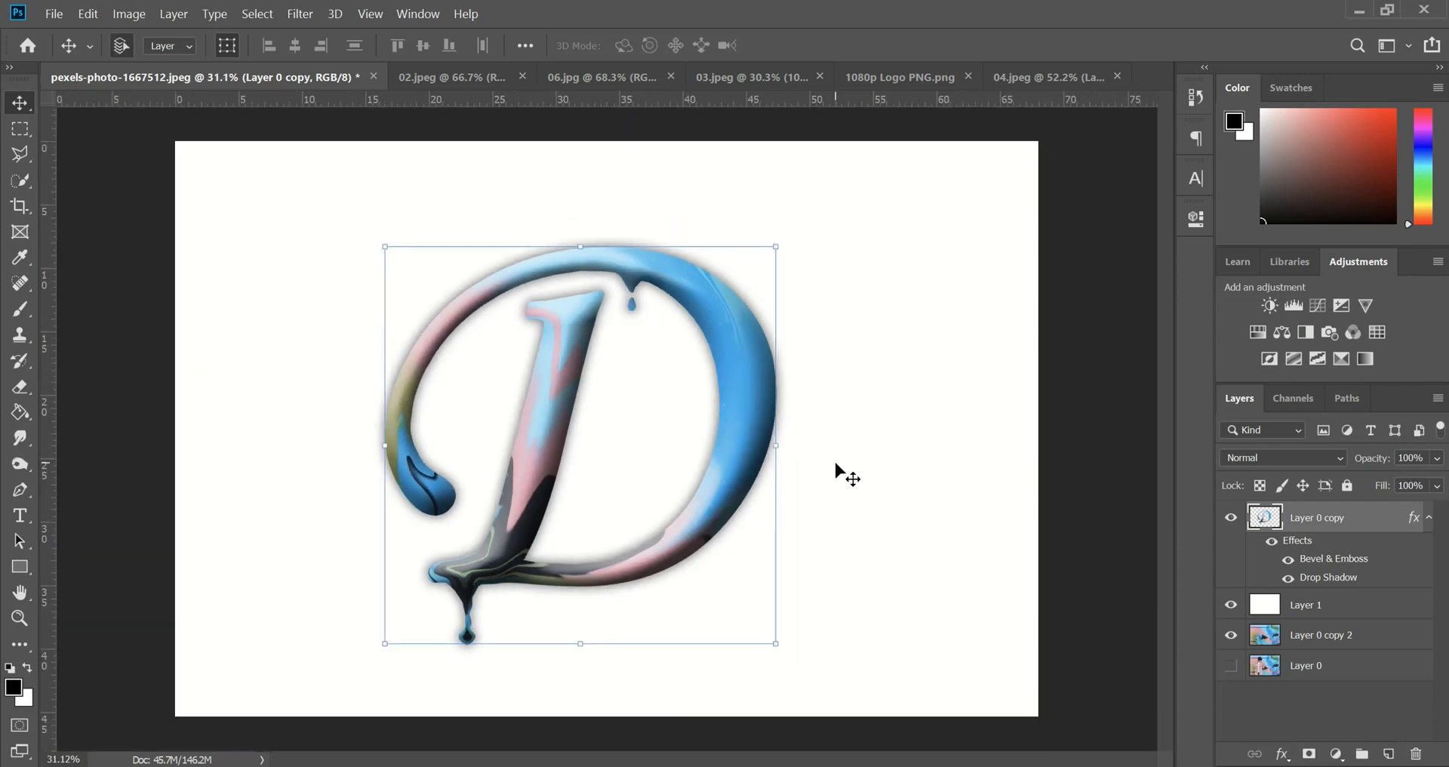